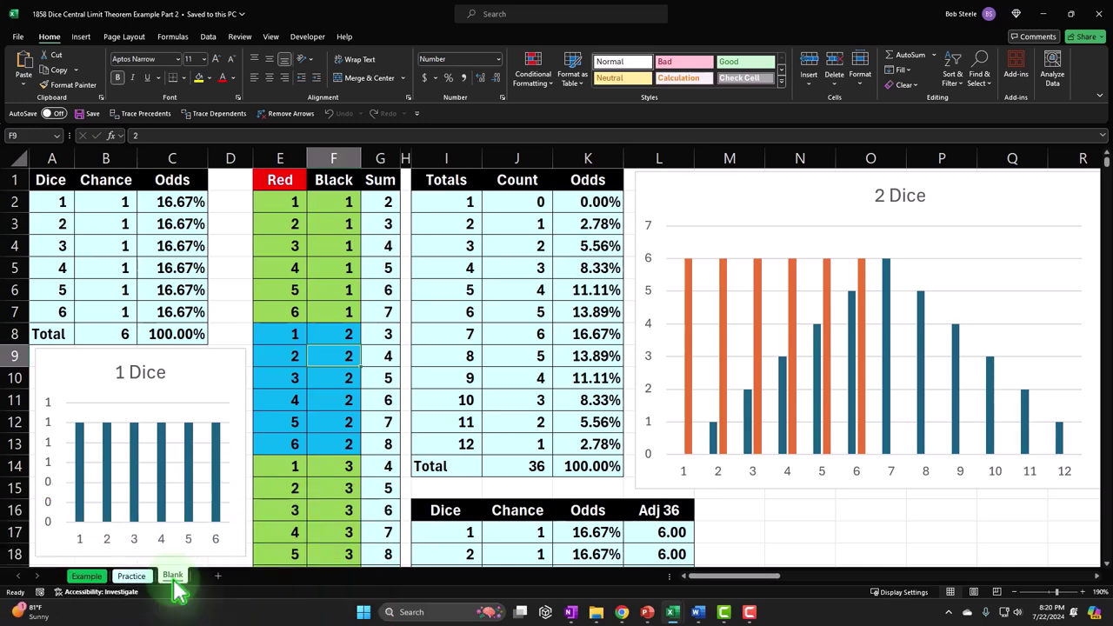
# Review the one-die table, the 1 Dice and 2 Dice charts, and the totals odds formula.
pyautogui.click(225, 260)
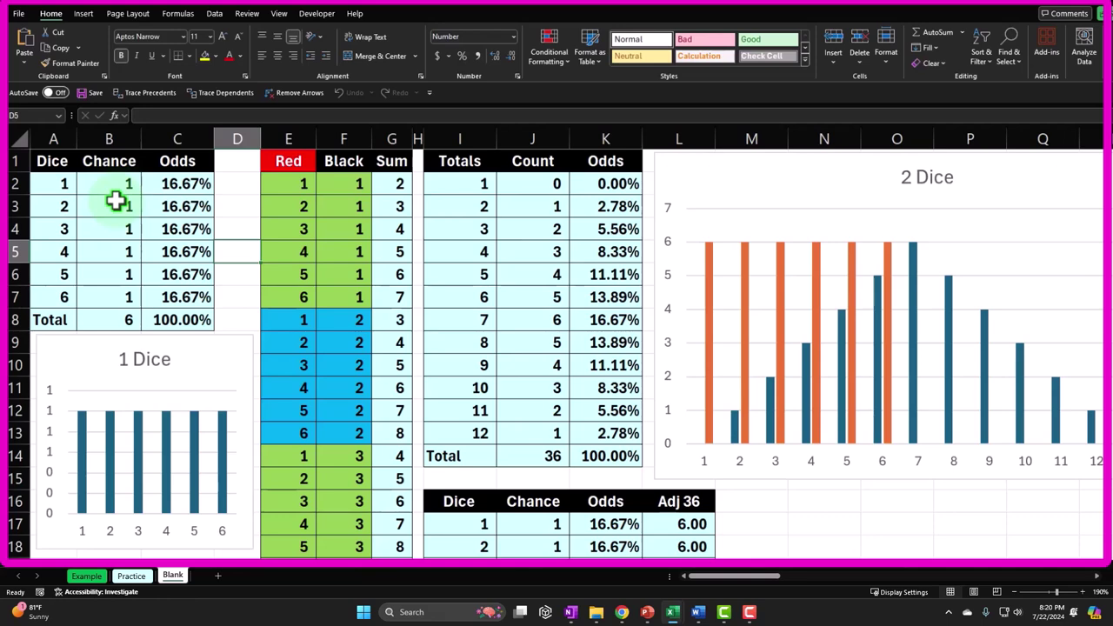
pyautogui.moveTo(65, 183); pyautogui.dragTo(169, 294)
pyautogui.click(203, 339)
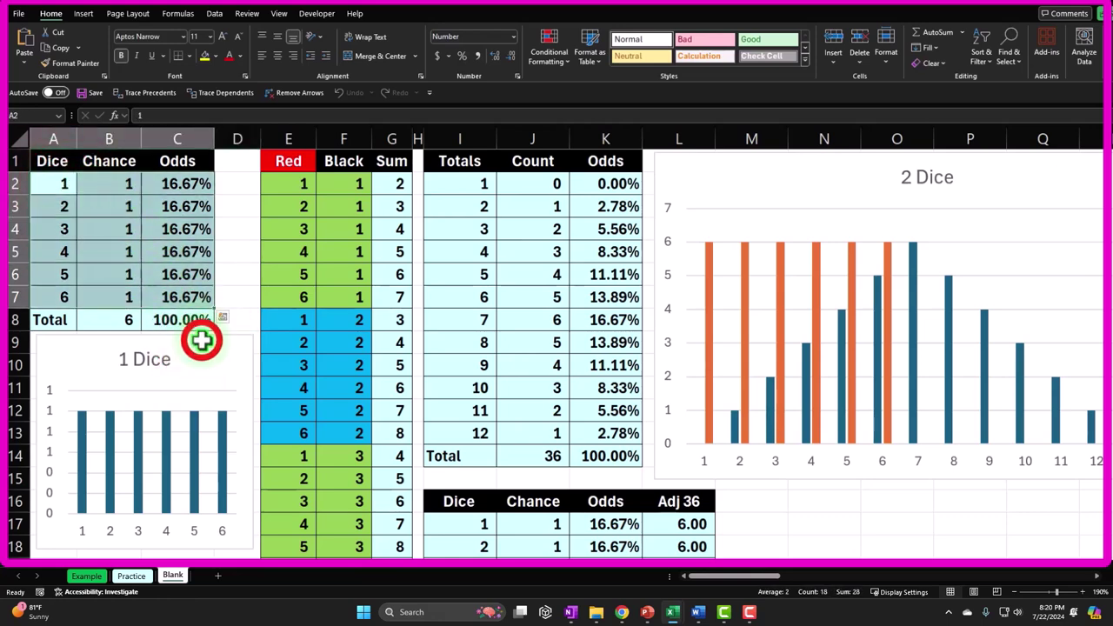
pyautogui.click(468, 297)
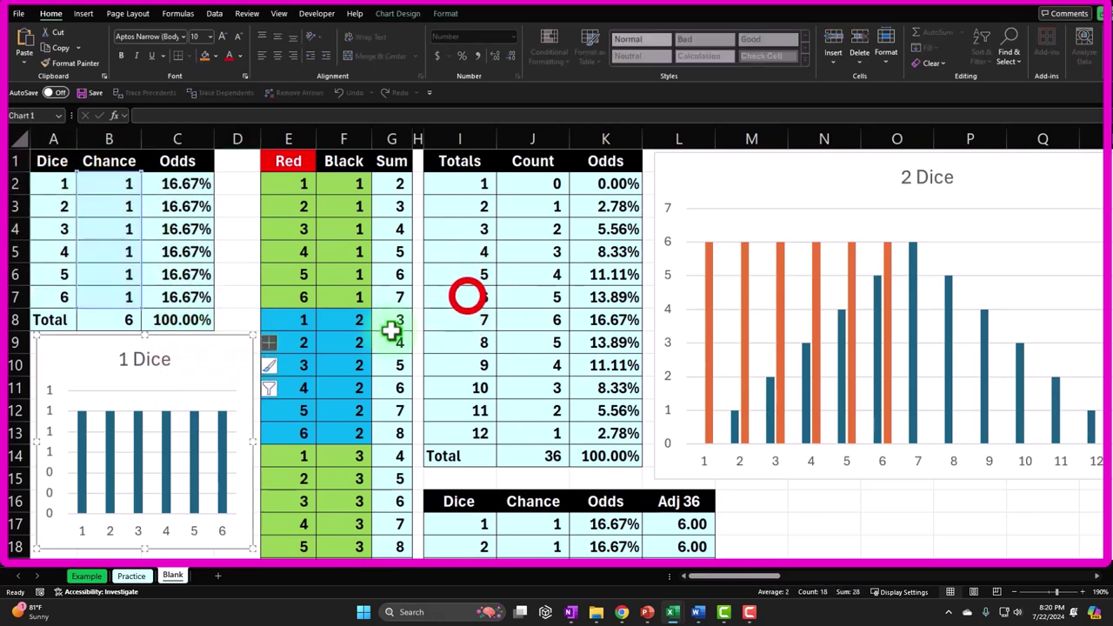
pyautogui.click(720, 186)
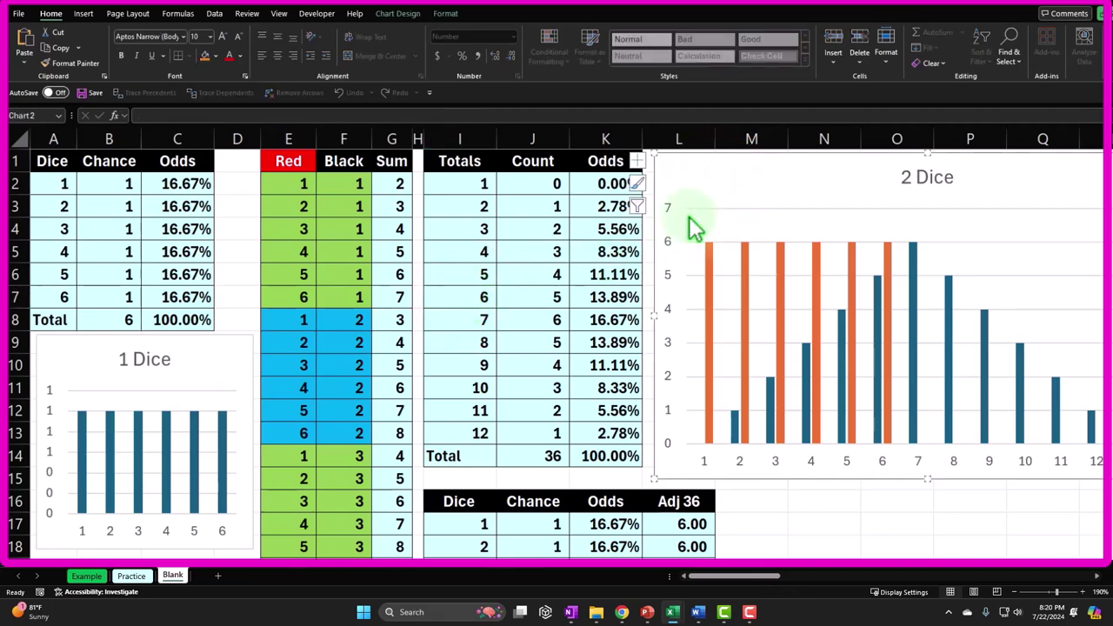
pyautogui.scroll(-3, 691, 237)
pyautogui.click(617, 320)
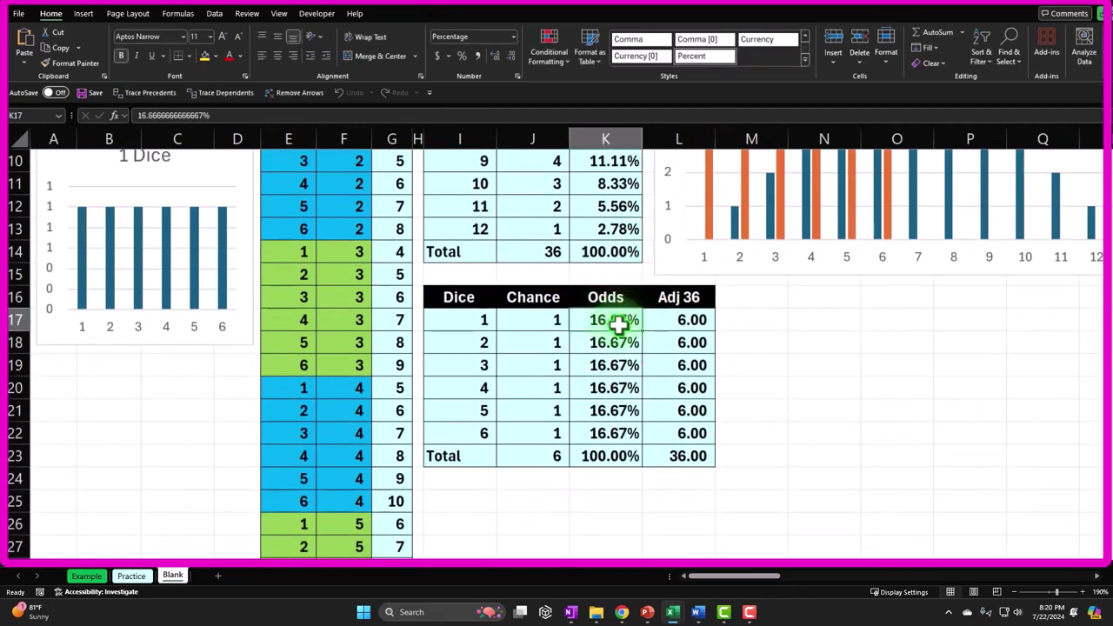
pyautogui.scroll(3, 620, 324)
pyautogui.click(746, 183)
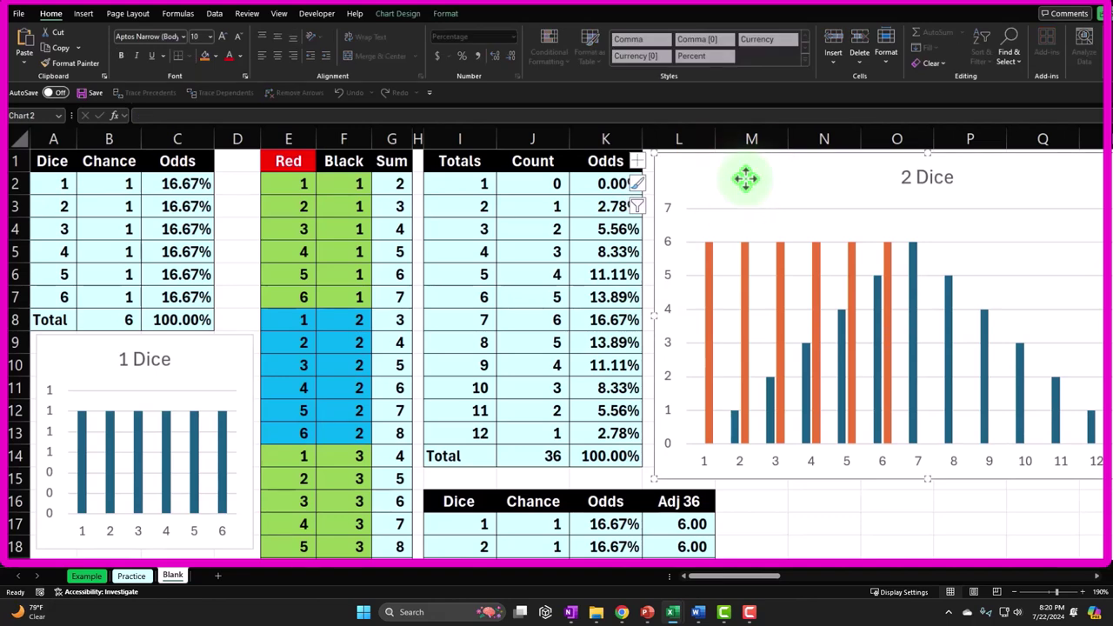
pyautogui.click(608, 274)
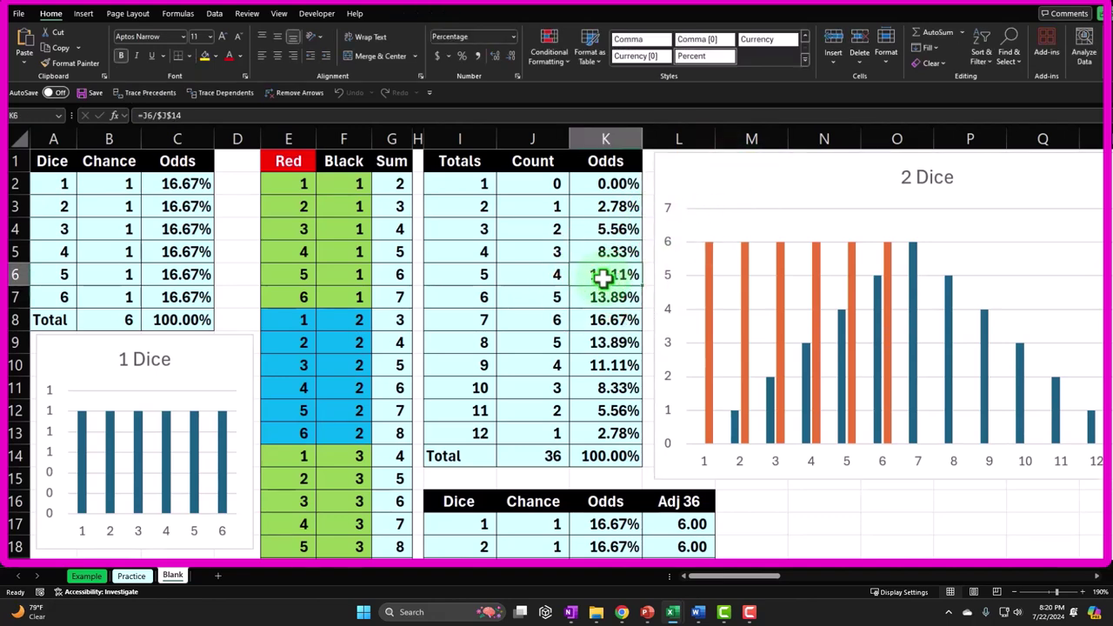
# Move right to the three-dice table and step across its Orange, Black and Sum headers.
pyautogui.press('Right')
pyautogui.press('Right')
pyautogui.press('Right')
pyautogui.press('Right')
pyautogui.press('Right')
pyautogui.press('Right')
pyautogui.press('Right')
pyautogui.press('Right')
pyautogui.press('Right')
pyautogui.press('Right')
pyautogui.press('Right')
pyautogui.press('Right')
pyautogui.press('Right')
pyautogui.press('Right')
pyautogui.press('Right')
pyautogui.press('Right')
pyautogui.press('Right')
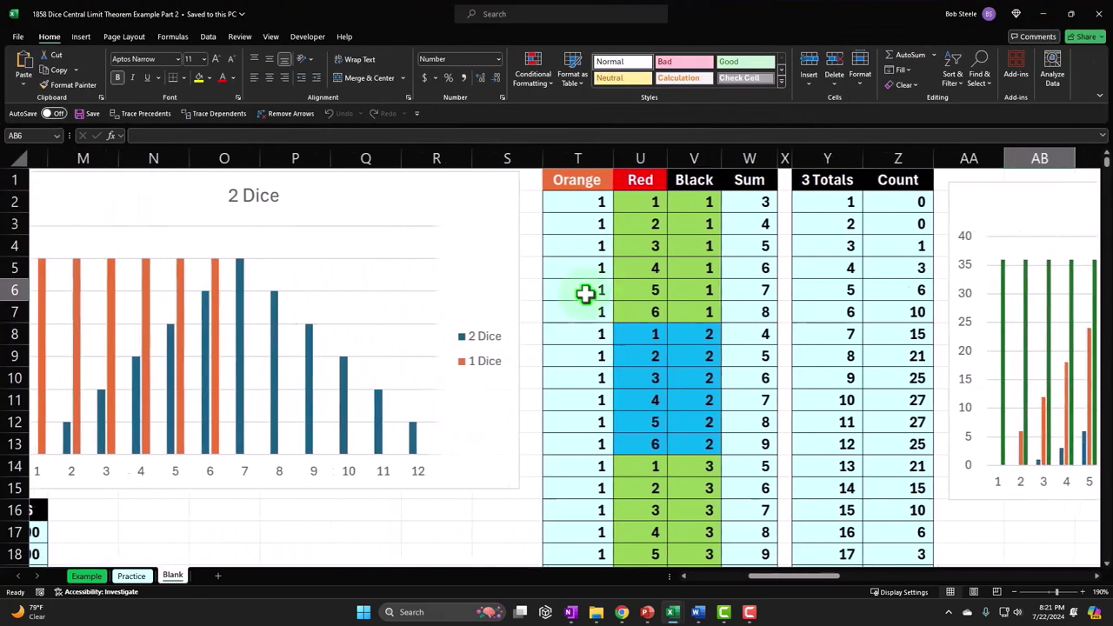
pyautogui.click(577, 182)
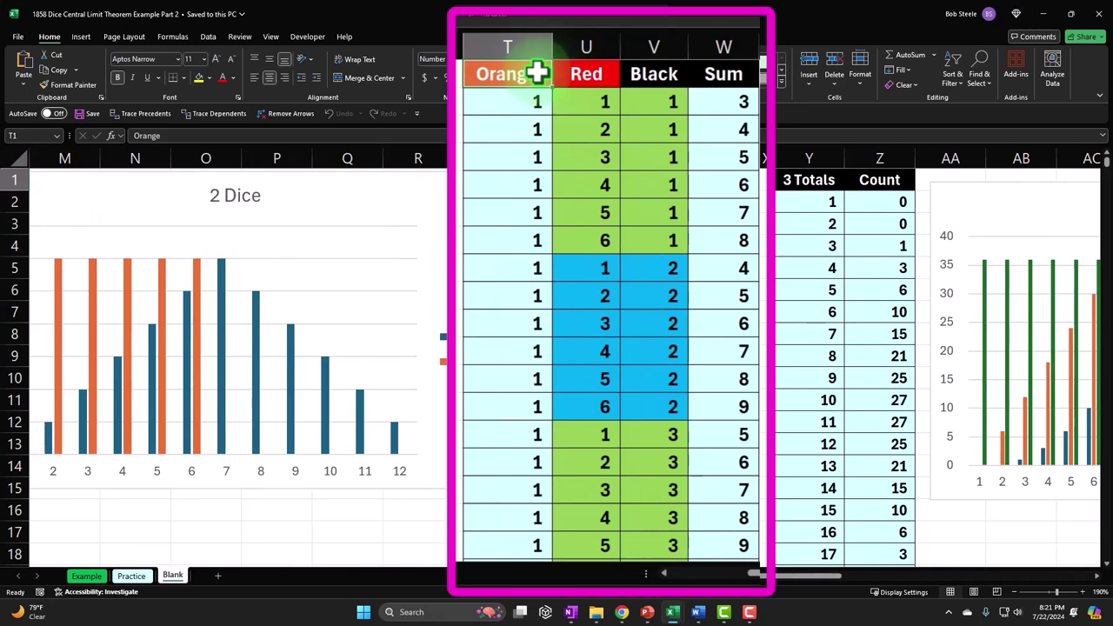
pyautogui.press('Right')
pyautogui.press('Right')
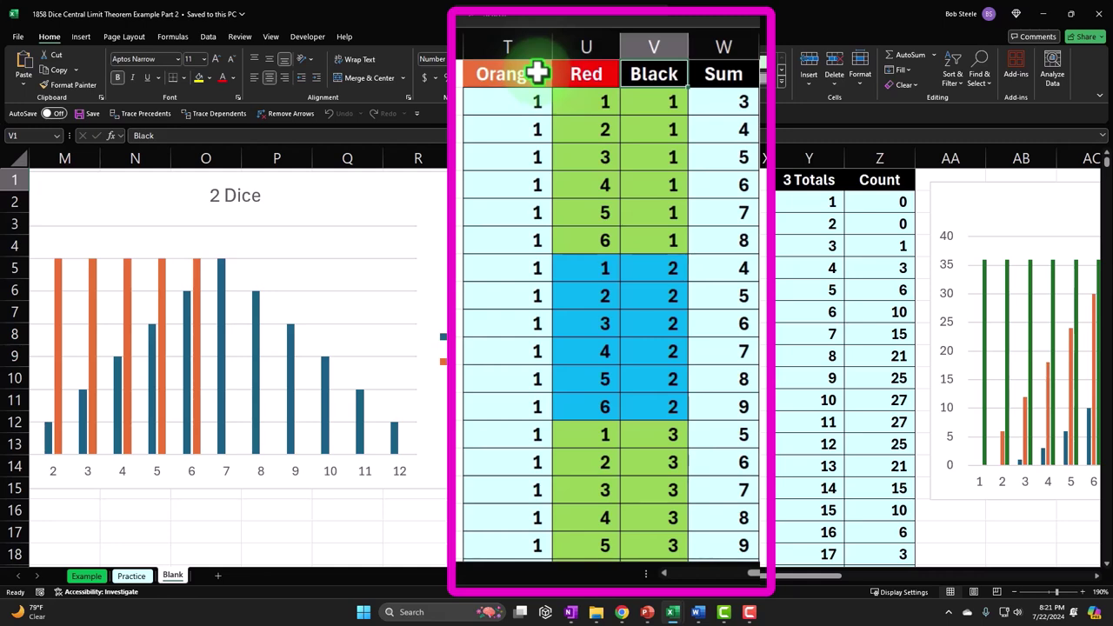
pyautogui.press('Right')
pyautogui.press('Down')
pyautogui.press('Down')
pyautogui.press('Down')
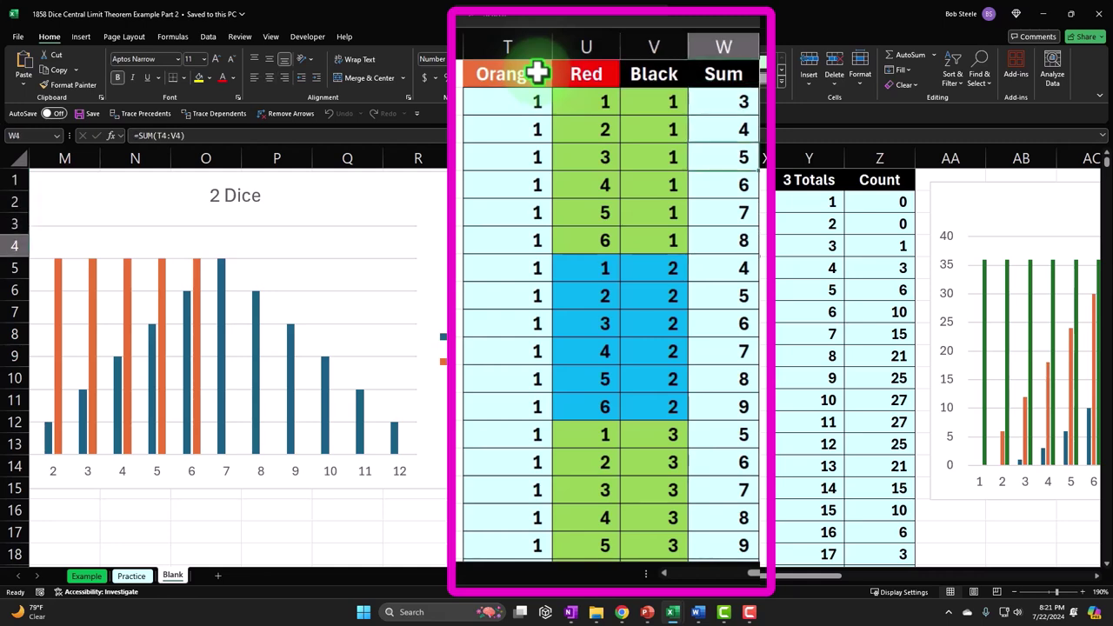
pyautogui.press('Right')
pyautogui.press('Right')
pyautogui.press('Right')
pyautogui.press('Escape')
pyautogui.press('Right')
pyautogui.press('Right')
pyautogui.press('Right')
pyautogui.press('Right')
pyautogui.press('Right')
pyautogui.press('Right')
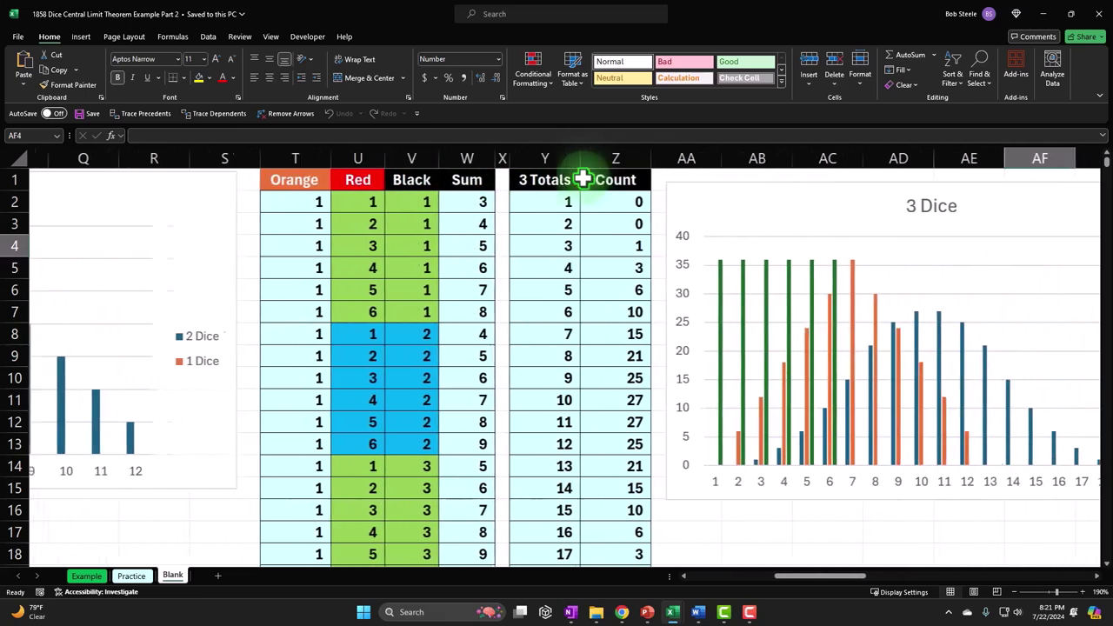
# Check the 2–12 totals, the COUNTIF for total 10 and the Adj 216 formula near the 3 Dice chart.
pyautogui.moveTo(529, 141); pyautogui.dragTo(533, 412)
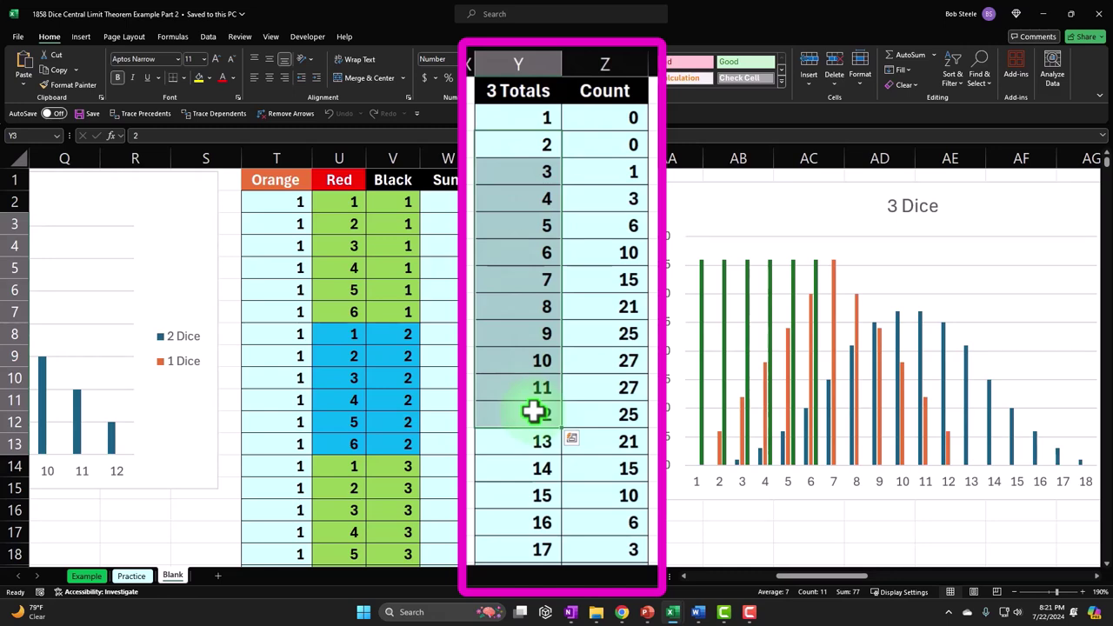
pyautogui.click(635, 360)
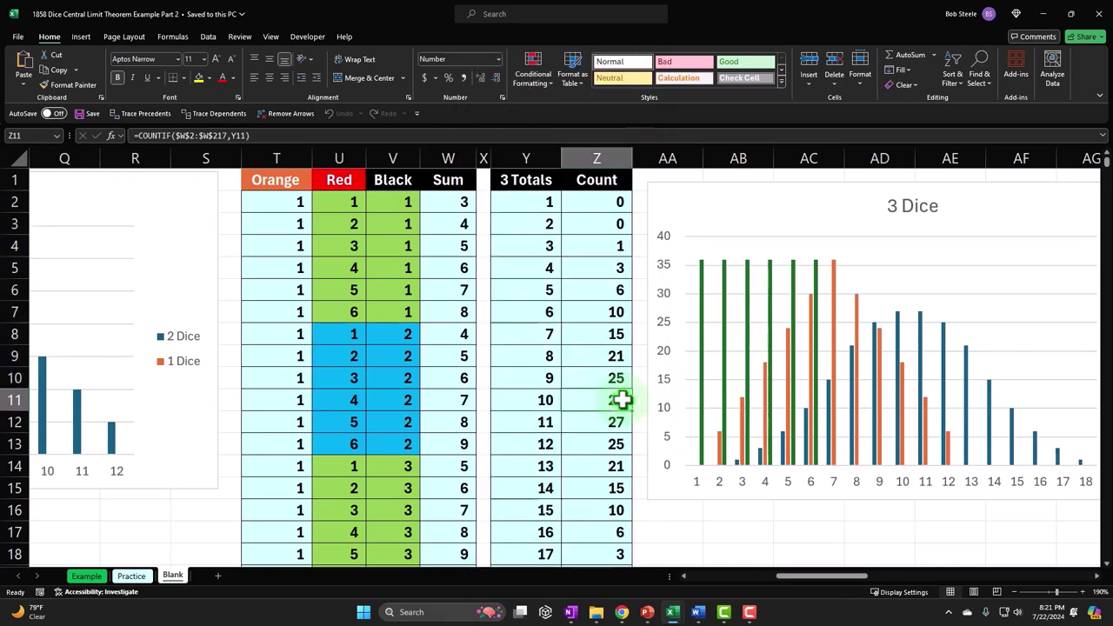
pyautogui.press('Right')
pyautogui.press('Right')
pyautogui.press('Right')
pyautogui.press('Right')
pyautogui.press('Right')
pyautogui.press('Right')
pyautogui.press('Right')
pyautogui.press('Right')
pyautogui.press('Right')
pyautogui.press('Right')
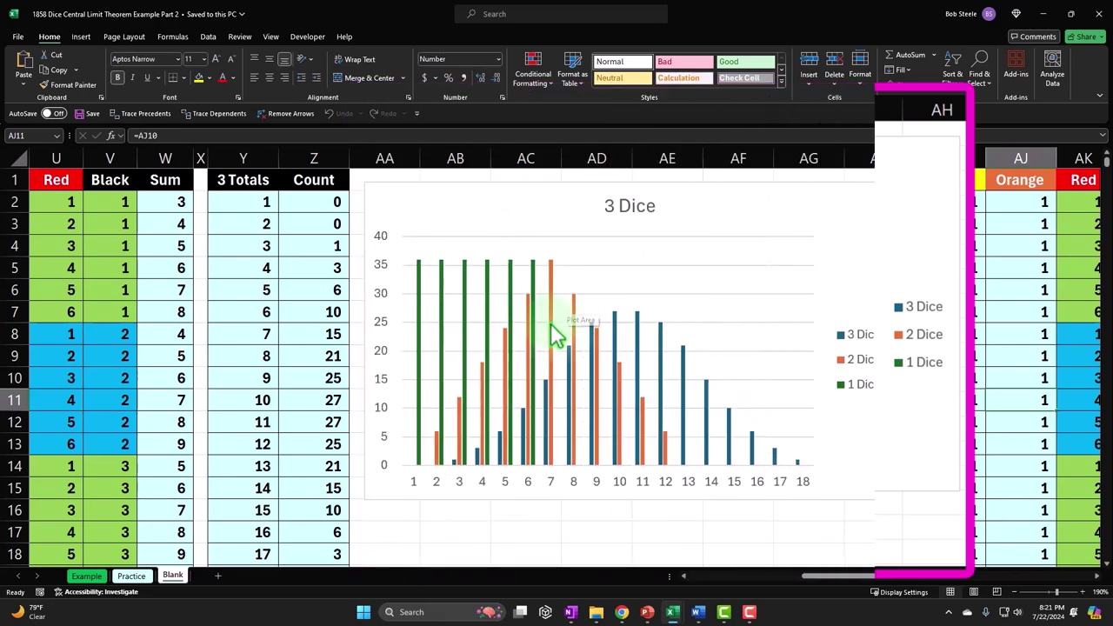
pyautogui.scroll(-7, 557, 335)
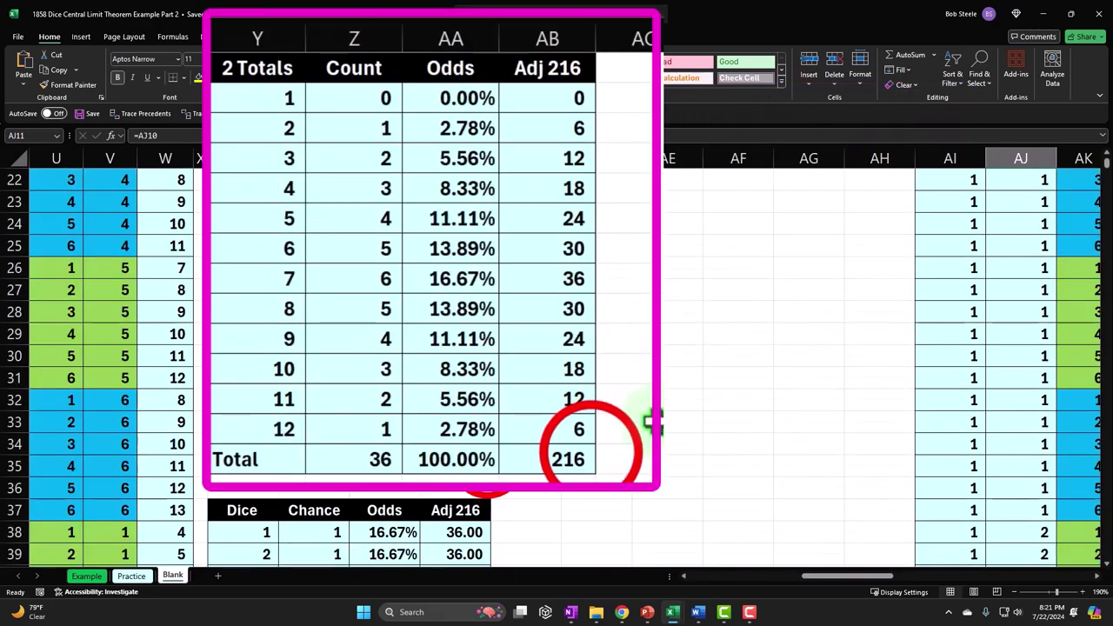
pyautogui.click(592, 455)
pyautogui.scroll(7, 522, 435)
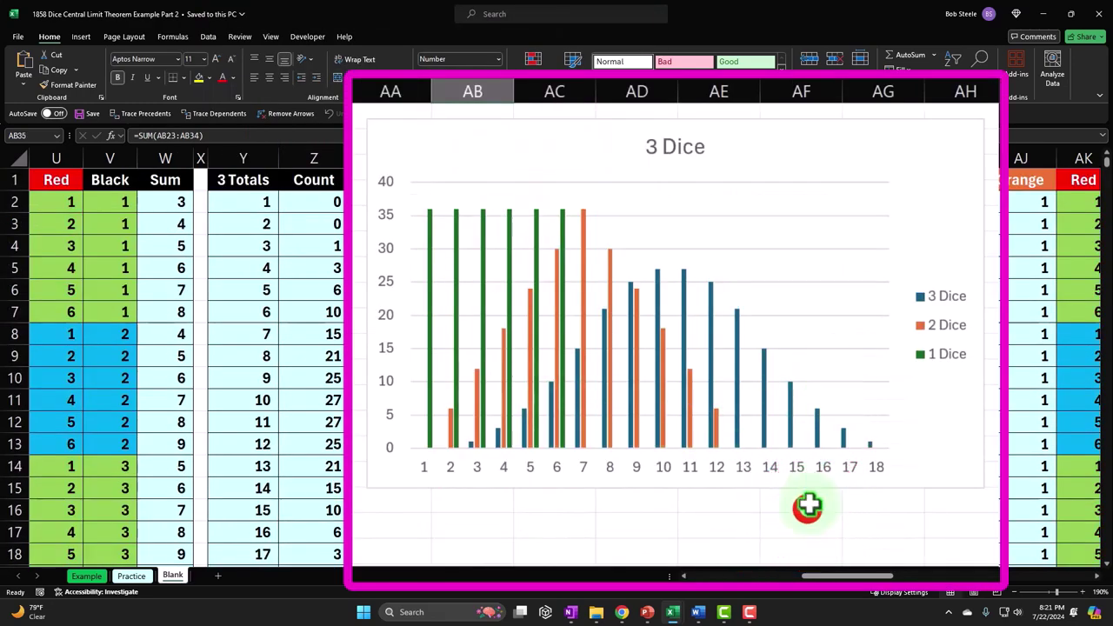
# Move right to the four-dice Yellow, Red and Countif columns and select the 4 Dice line chart.
pyautogui.click(807, 507)
pyautogui.press('Right')
pyautogui.press('Right')
pyautogui.press('Right')
pyautogui.press('Right')
pyautogui.press('Right')
pyautogui.press('Right')
pyautogui.press('Right')
pyautogui.press('Right')
pyautogui.press('Right')
pyautogui.press('Right')
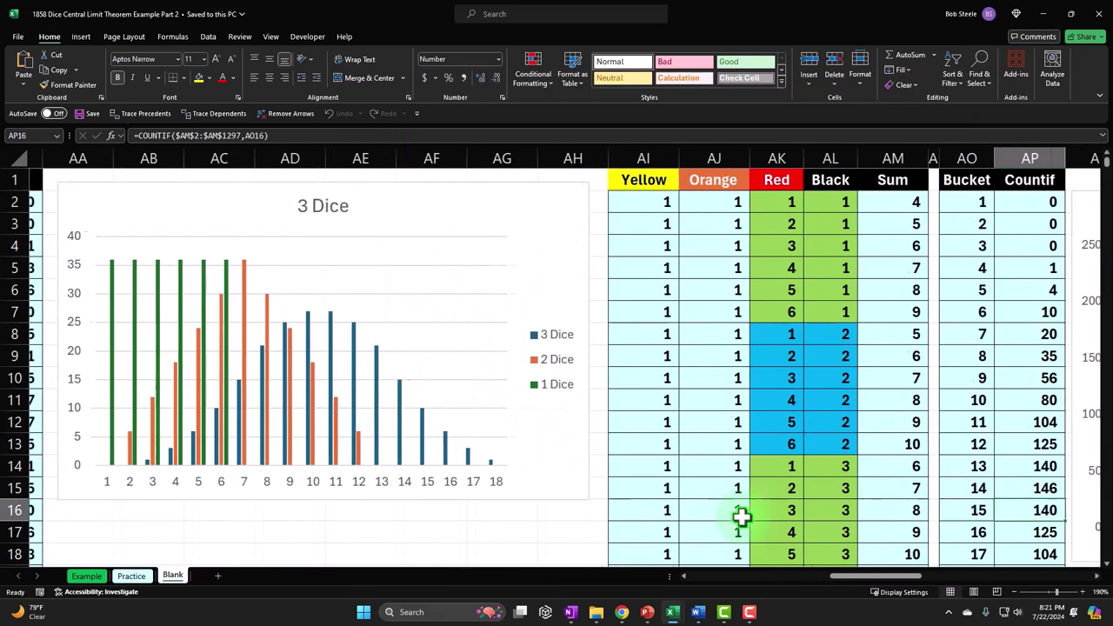
pyautogui.press('Right')
pyautogui.press('Right')
pyautogui.click(493, 158)
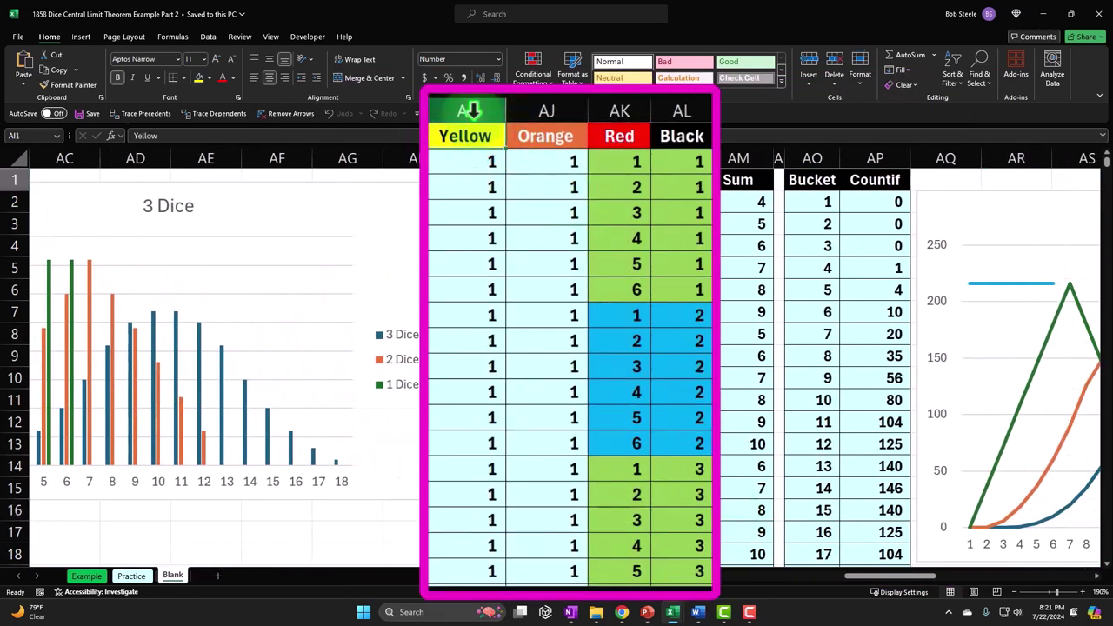
pyautogui.press('Right')
pyautogui.press('Right')
pyautogui.press('Right')
pyautogui.press('Right')
pyautogui.press('Right')
pyautogui.press('Right')
pyautogui.press('Right')
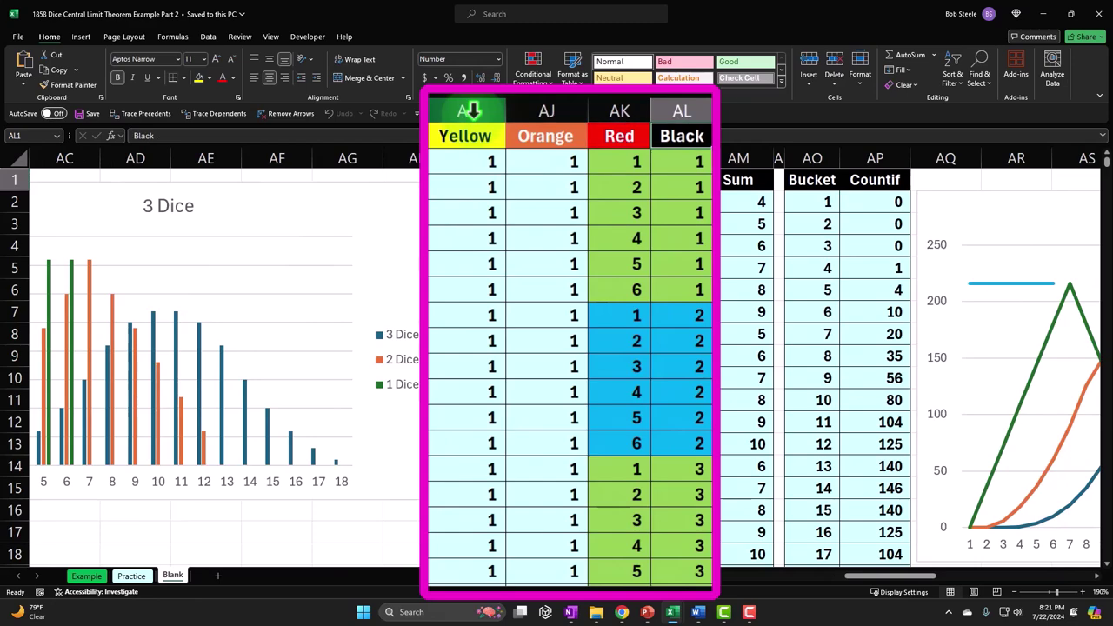
pyautogui.press('Right')
pyautogui.press('Right')
pyautogui.press('Right')
pyautogui.press('Right')
pyautogui.press('Right')
pyautogui.press('Right')
pyautogui.press('Right')
pyautogui.press('Right')
pyautogui.press('Right')
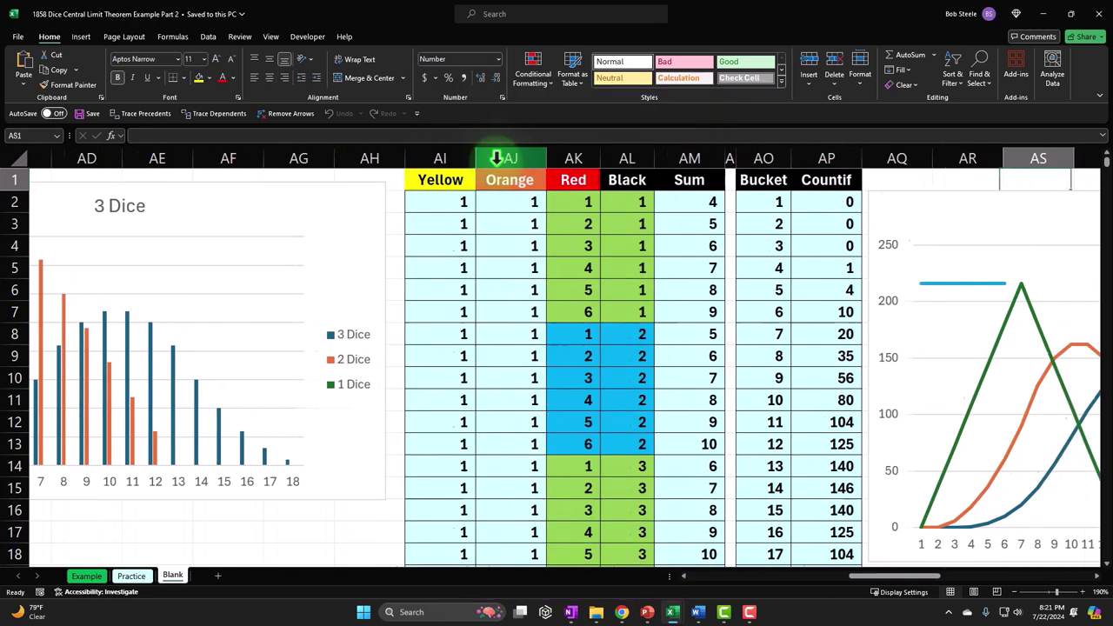
pyautogui.click(474, 228)
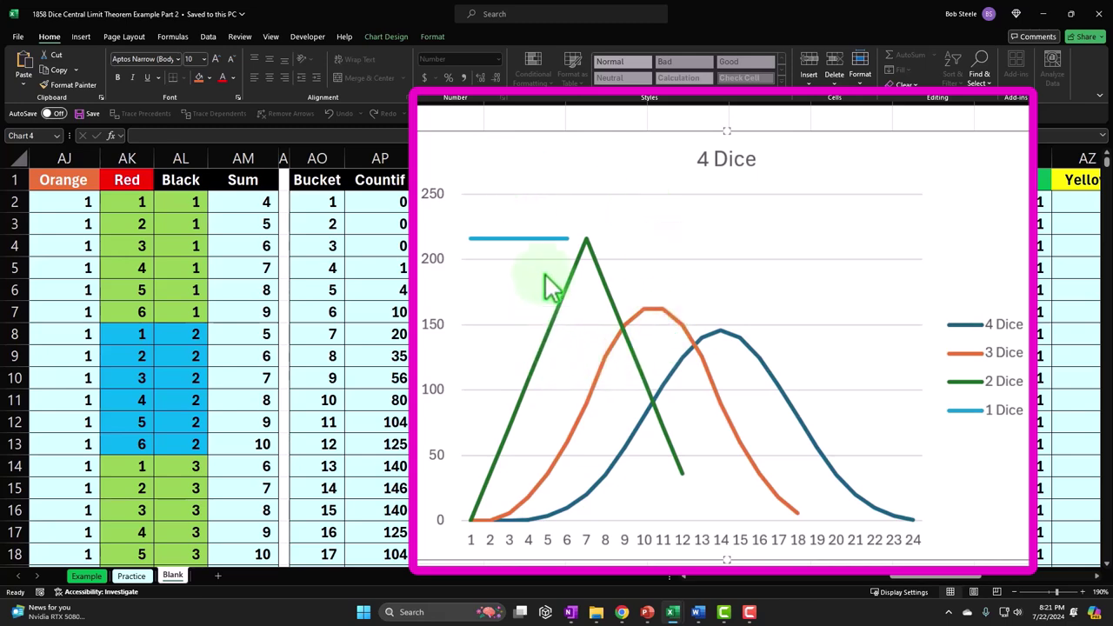
pyautogui.moveTo(731, 348)
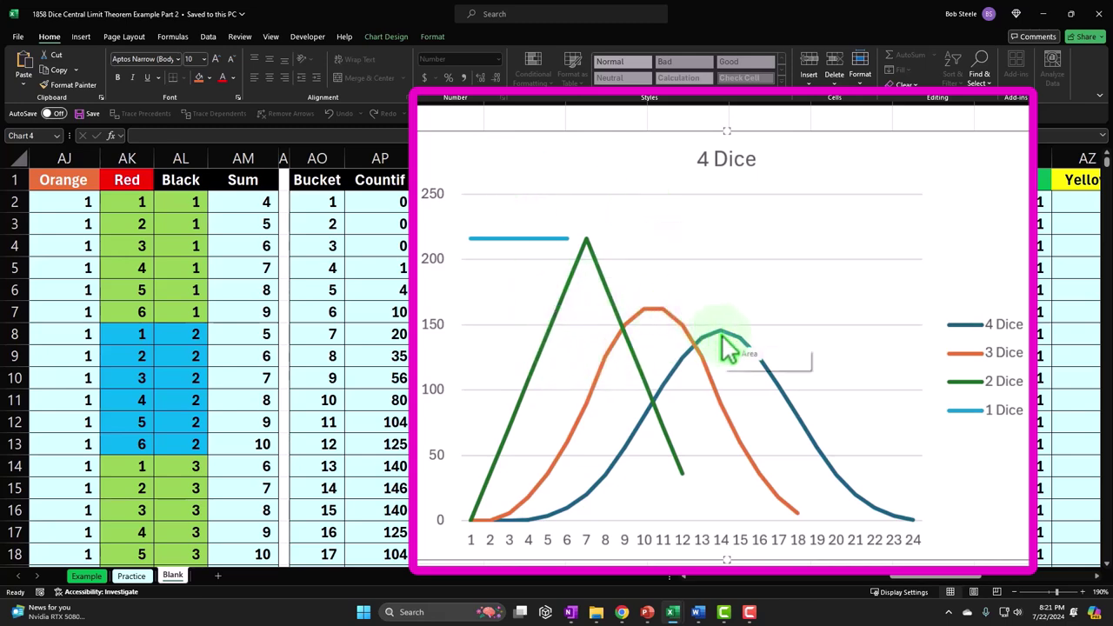
pyautogui.press('Escape')
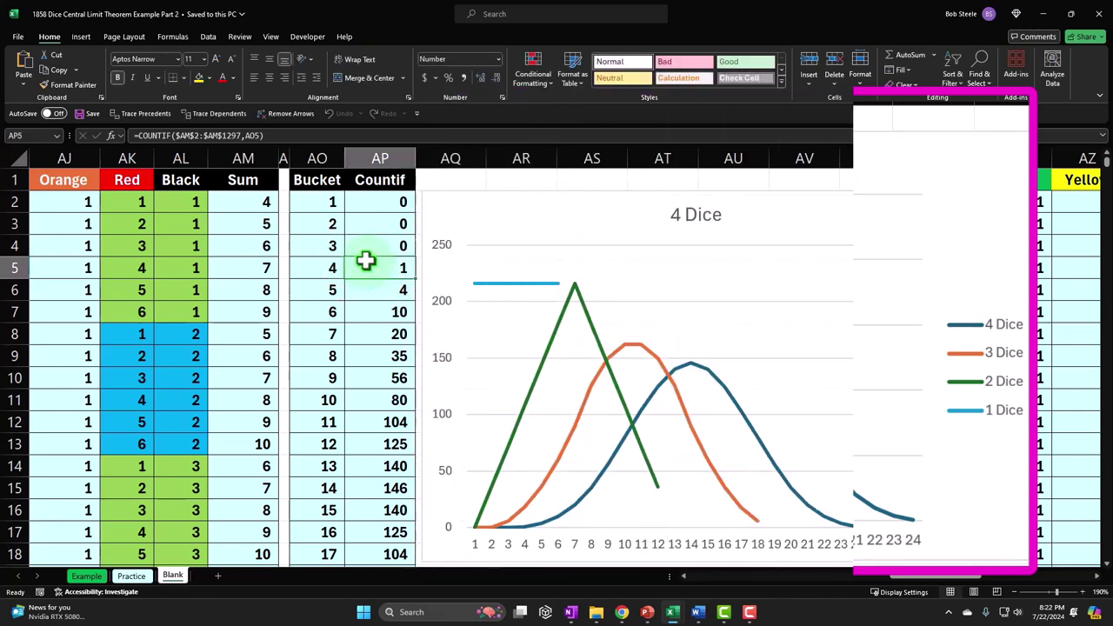
pyautogui.press('Right')
pyautogui.press('Right')
pyautogui.press('Right')
pyautogui.press('Right')
pyautogui.press('Right')
pyautogui.press('Right')
pyautogui.press('Right')
pyautogui.press('Right')
pyautogui.press('Right')
pyautogui.press('Right')
pyautogui.press('Right')
pyautogui.press('Right')
pyautogui.press('Right')
pyautogui.press('Right')
pyautogui.press('Right')
pyautogui.press('Right')
pyautogui.press('Right')
pyautogui.press('Right')
pyautogui.press('Right')
pyautogui.press('Right')
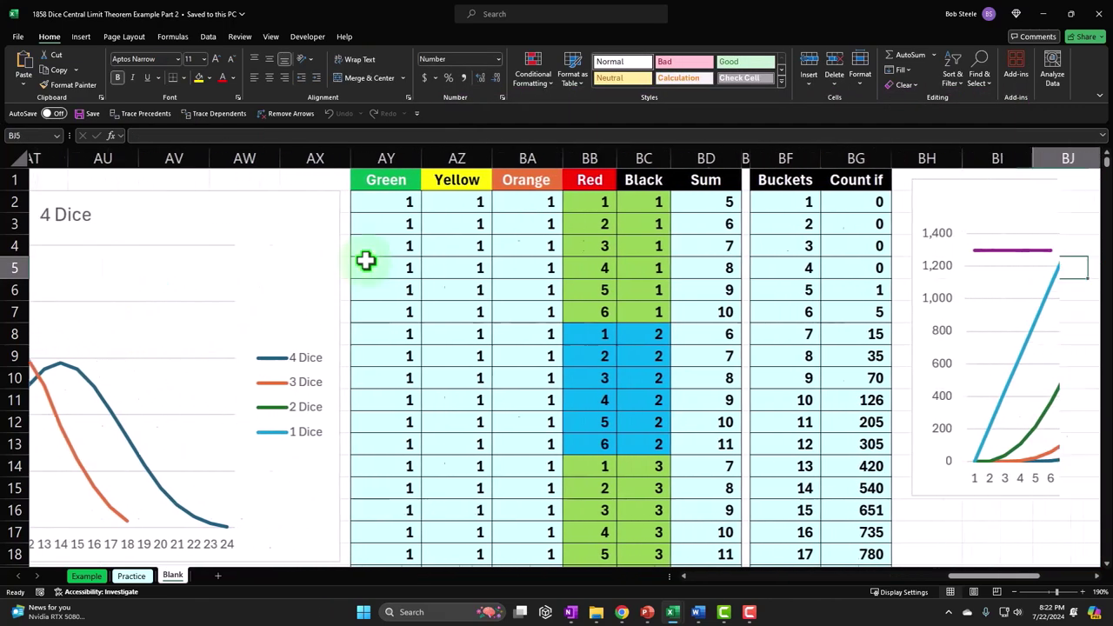
pyautogui.click(348, 179)
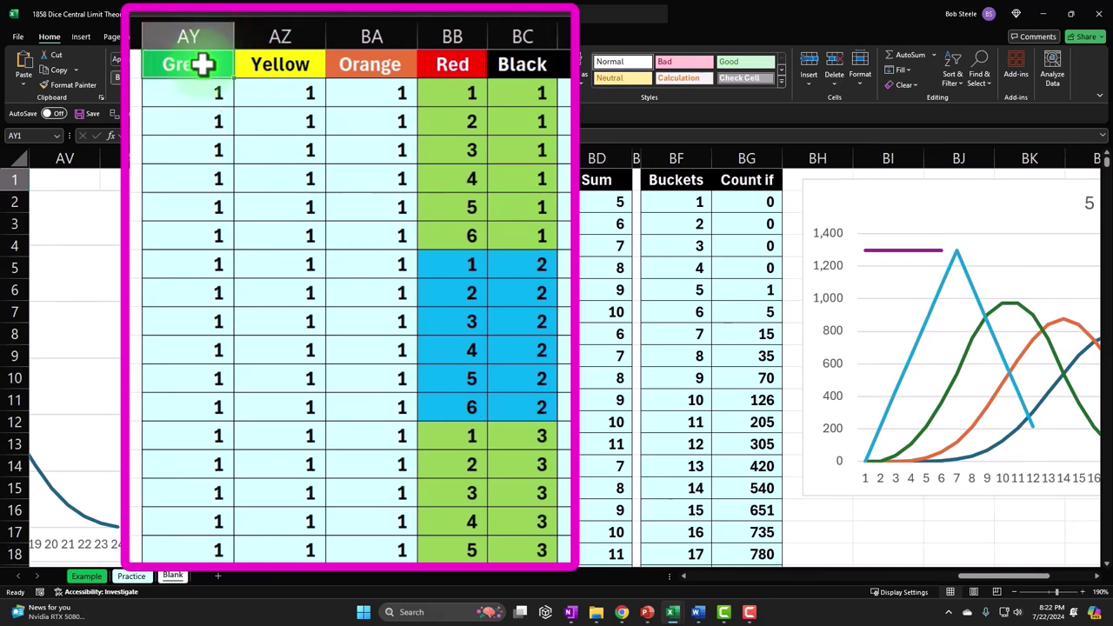
pyautogui.press('Right')
pyautogui.press('Right')
pyautogui.press('Right')
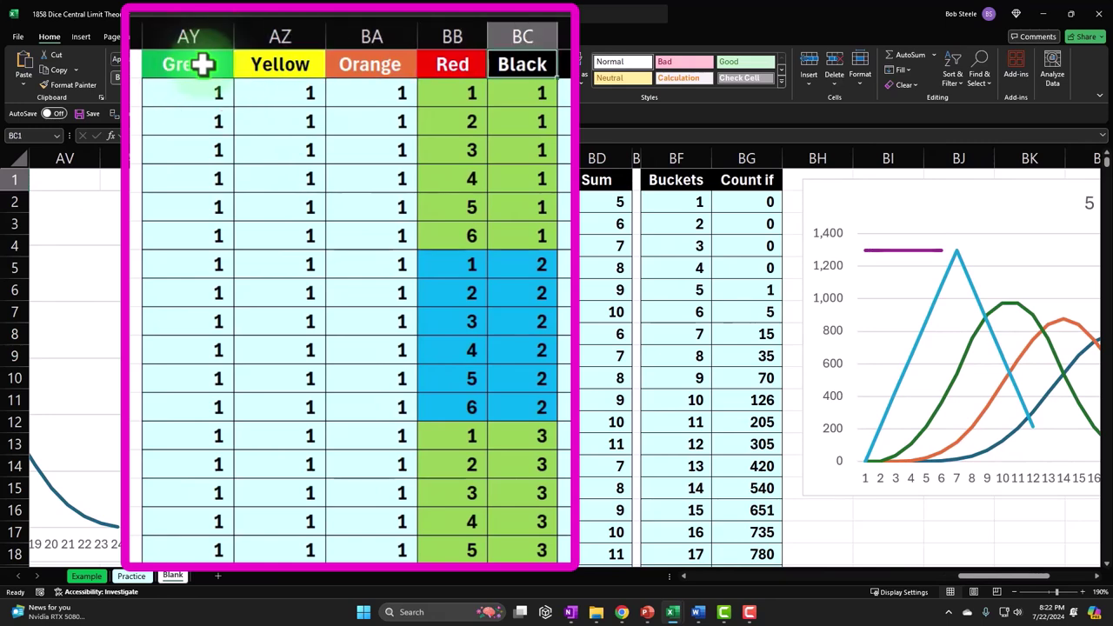
pyautogui.press('Right')
pyautogui.press('Right')
pyautogui.press('Right')
pyautogui.press('Right')
pyautogui.press('Right')
pyautogui.press('Right')
pyautogui.press('Right')
pyautogui.press('Right')
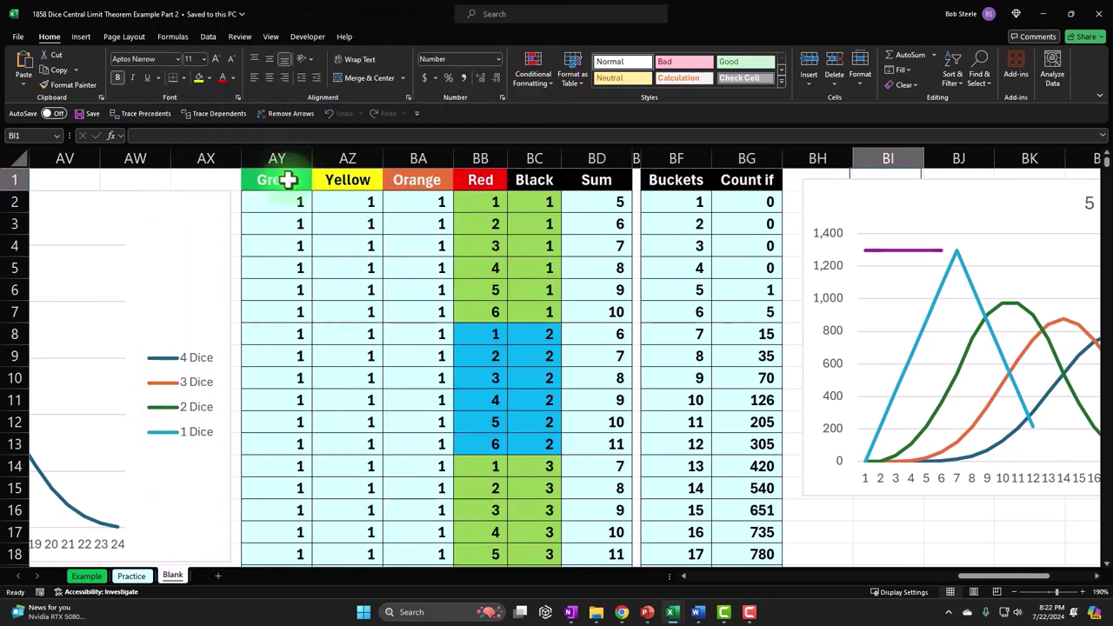
pyautogui.press('Right')
pyautogui.press('Right')
pyautogui.press('Right')
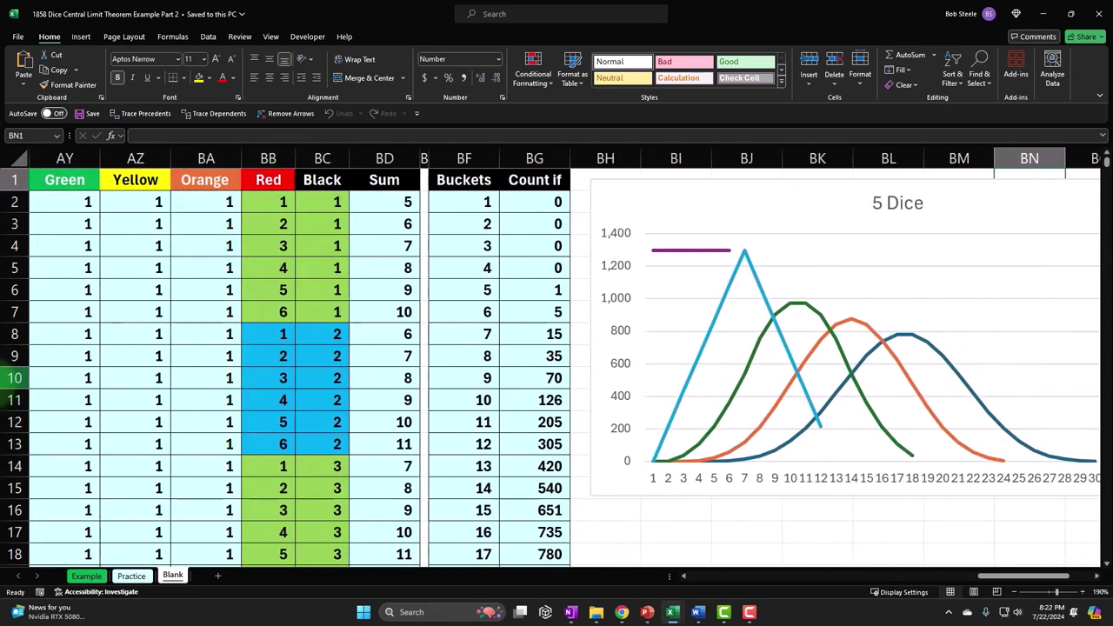
pyautogui.moveTo(1006, 577); pyautogui.dragTo(1020, 590)
pyautogui.scroll(-12, 659, 395)
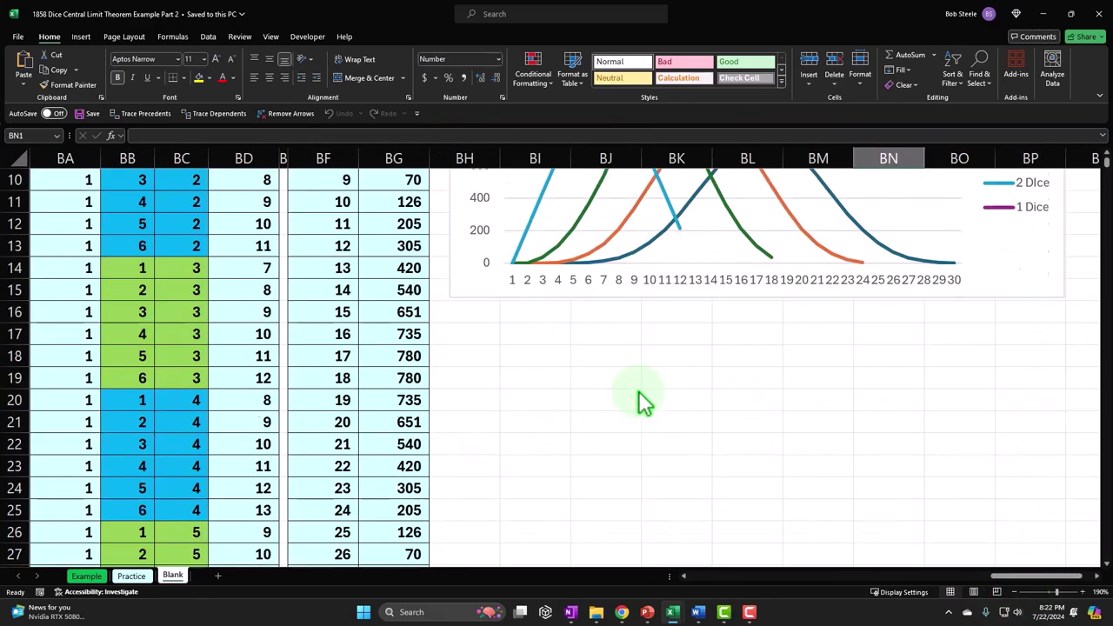
pyautogui.scroll(-2, 679, 439)
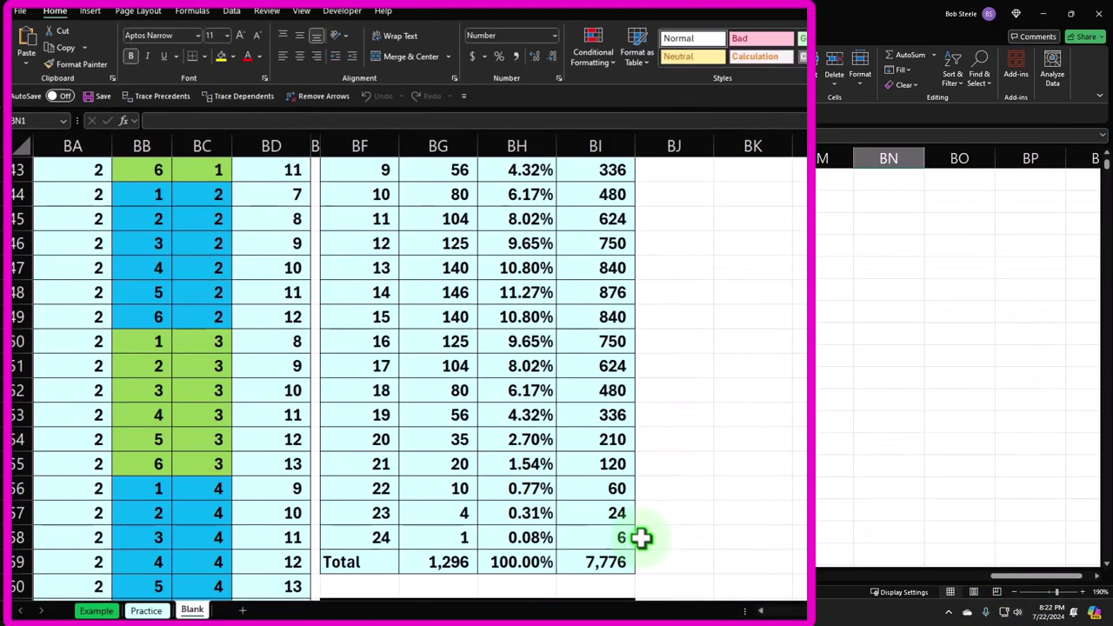
pyautogui.scroll(10, 621, 485)
pyautogui.scroll(4, 621, 485)
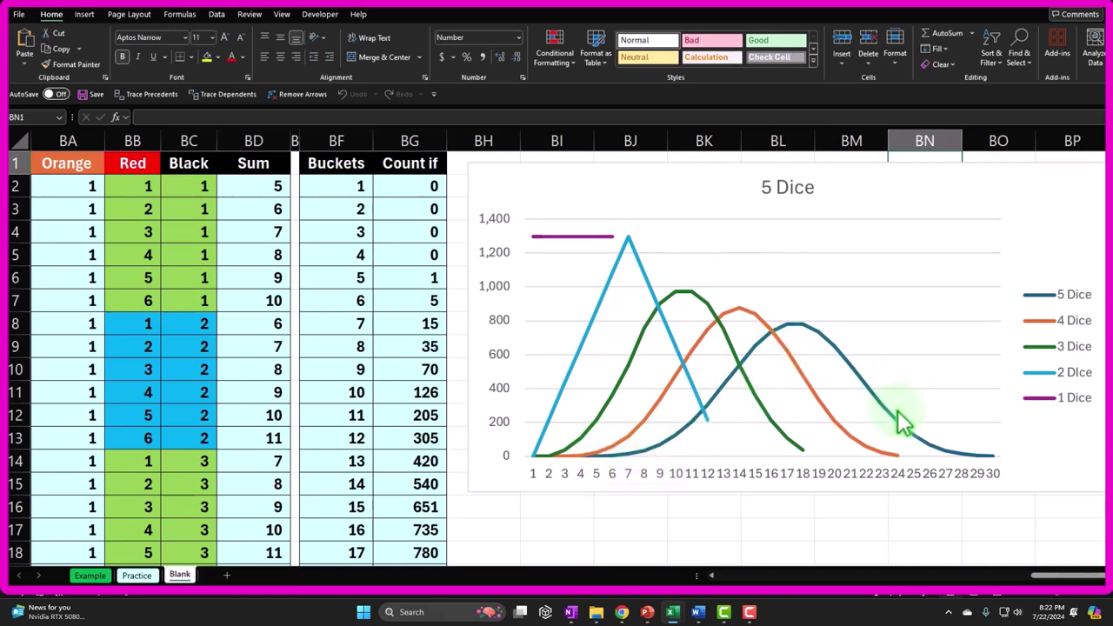
pyautogui.moveTo(968, 460)
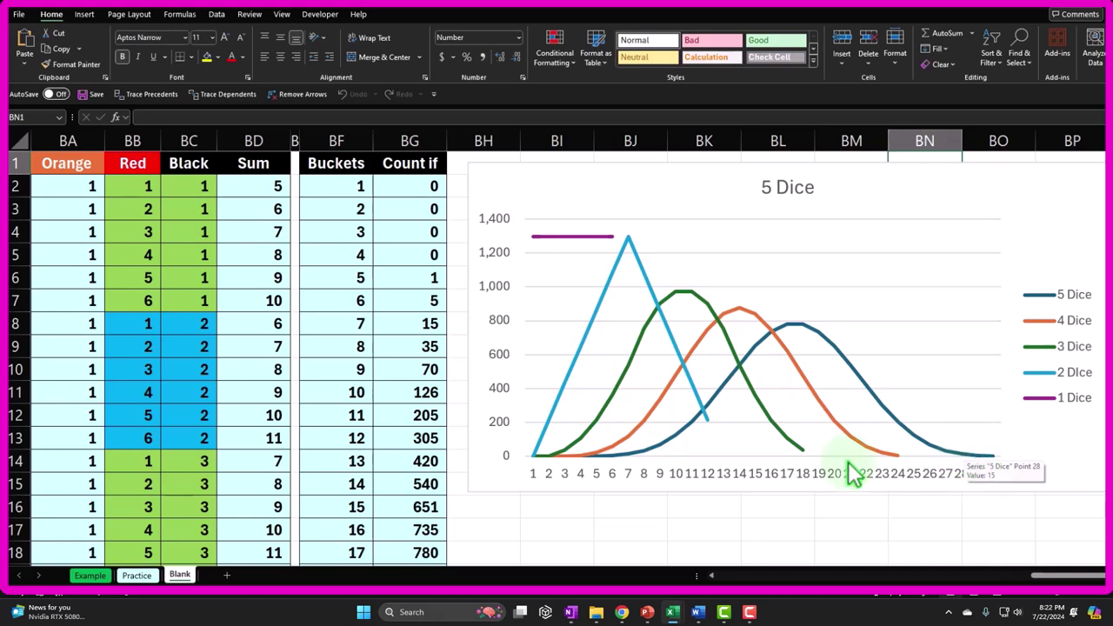
pyautogui.click(353, 325)
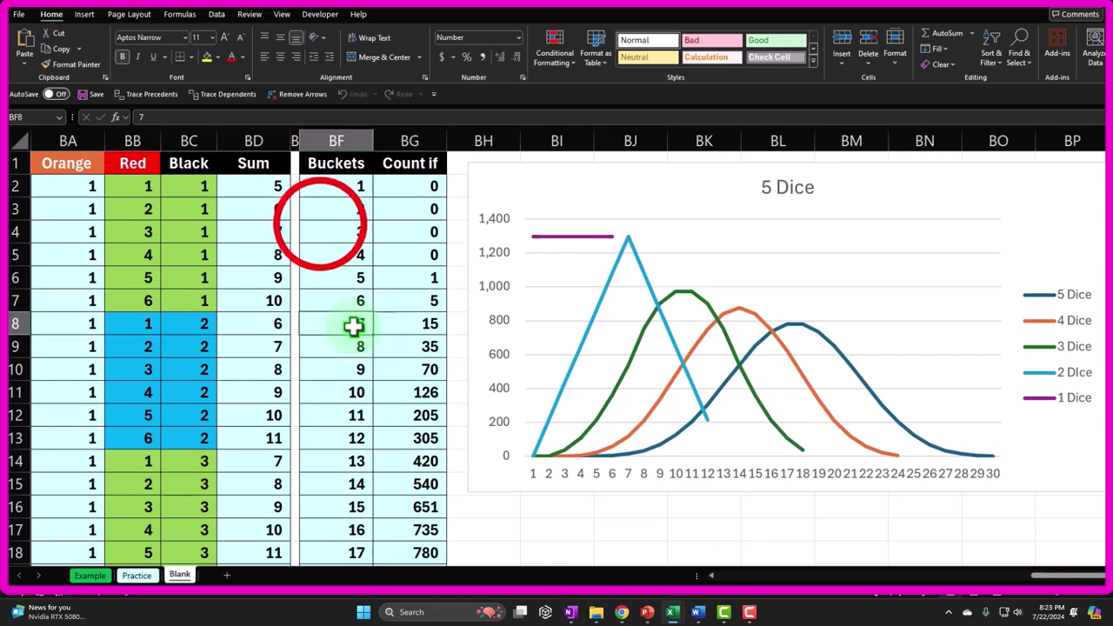
pyautogui.click(320, 225)
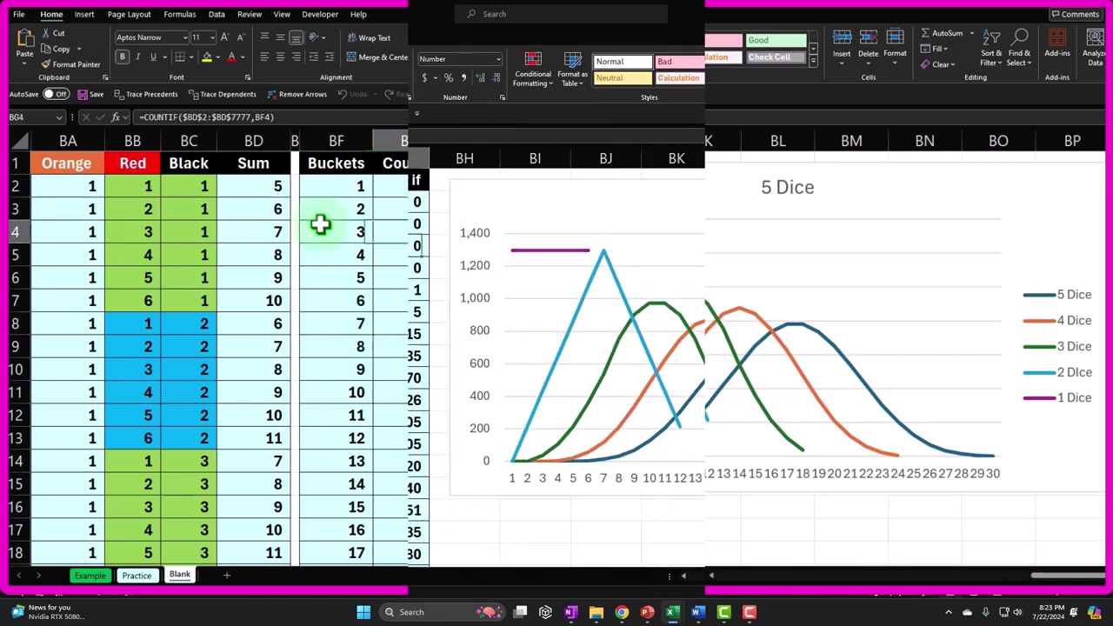
pyautogui.press('Right')
pyautogui.press('Right')
pyautogui.press('Right')
pyautogui.press('Right')
pyautogui.press('Right')
pyautogui.press('Right')
pyautogui.press('Right')
pyautogui.press('Right')
pyautogui.press('Right')
pyautogui.press('Right')
pyautogui.press('Right')
pyautogui.press('Right')
pyautogui.press('Right')
pyautogui.press('Right')
pyautogui.press('Right')
pyautogui.press('Right')
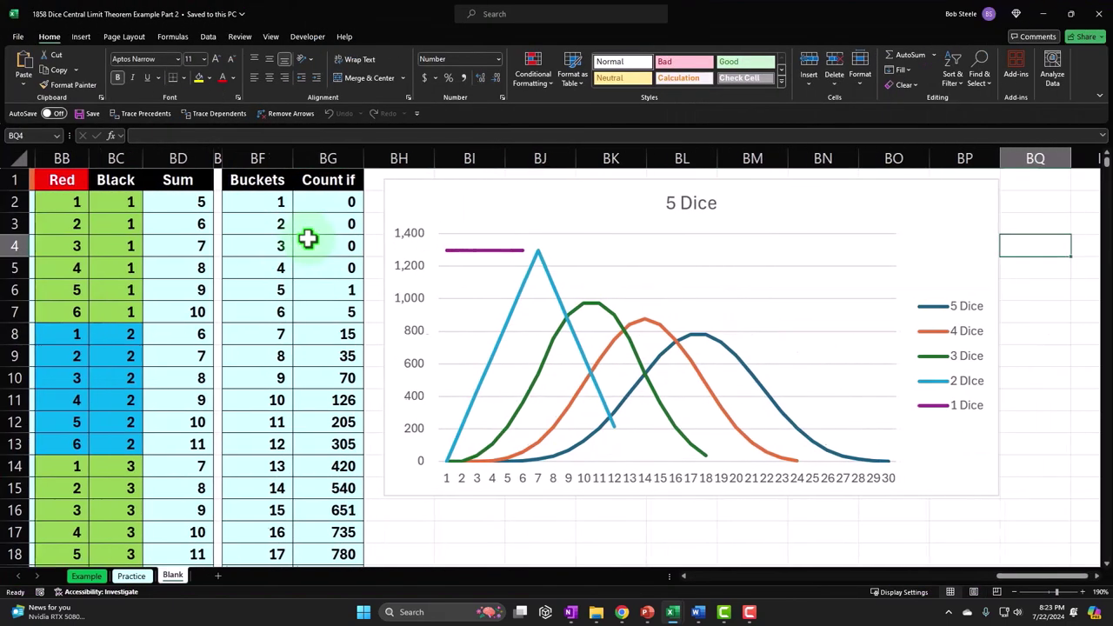
pyautogui.click(453, 218)
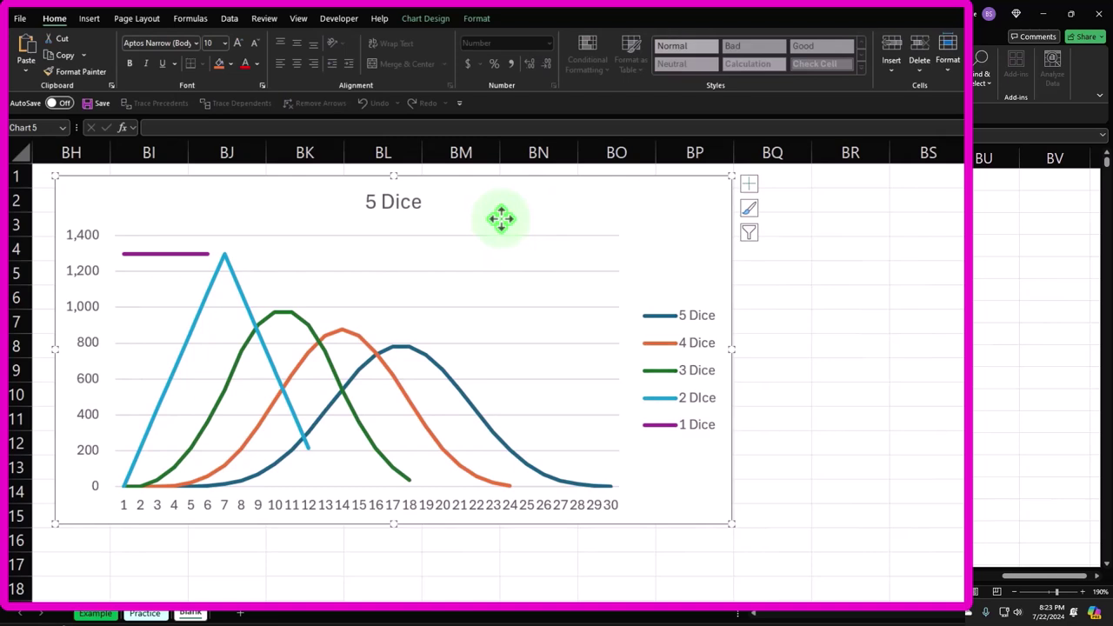
pyautogui.click(929, 270)
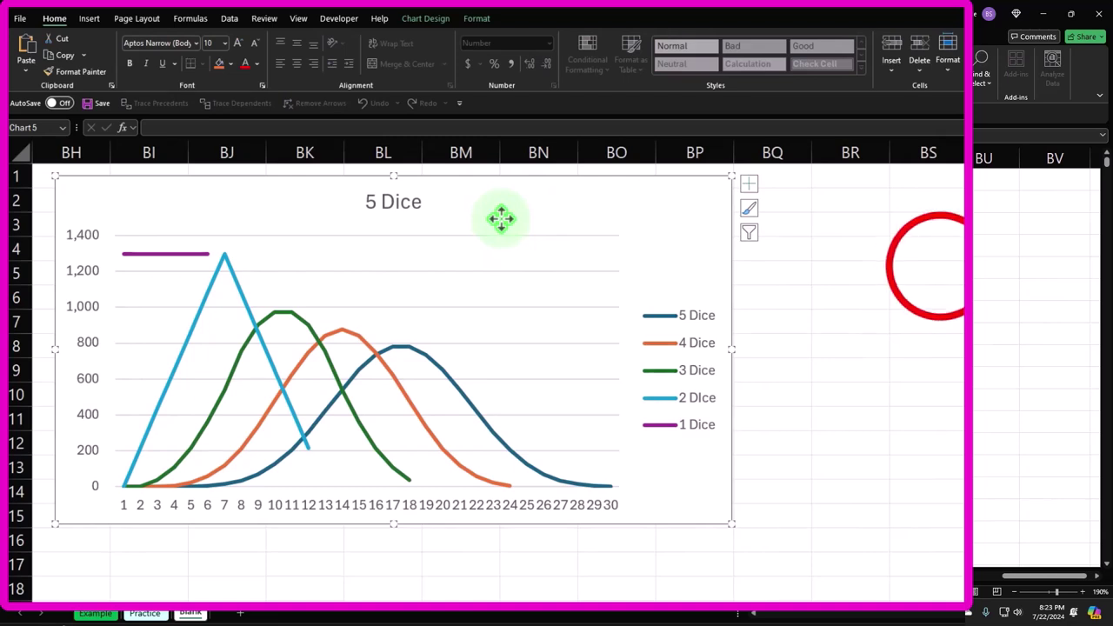
pyautogui.click(852, 168)
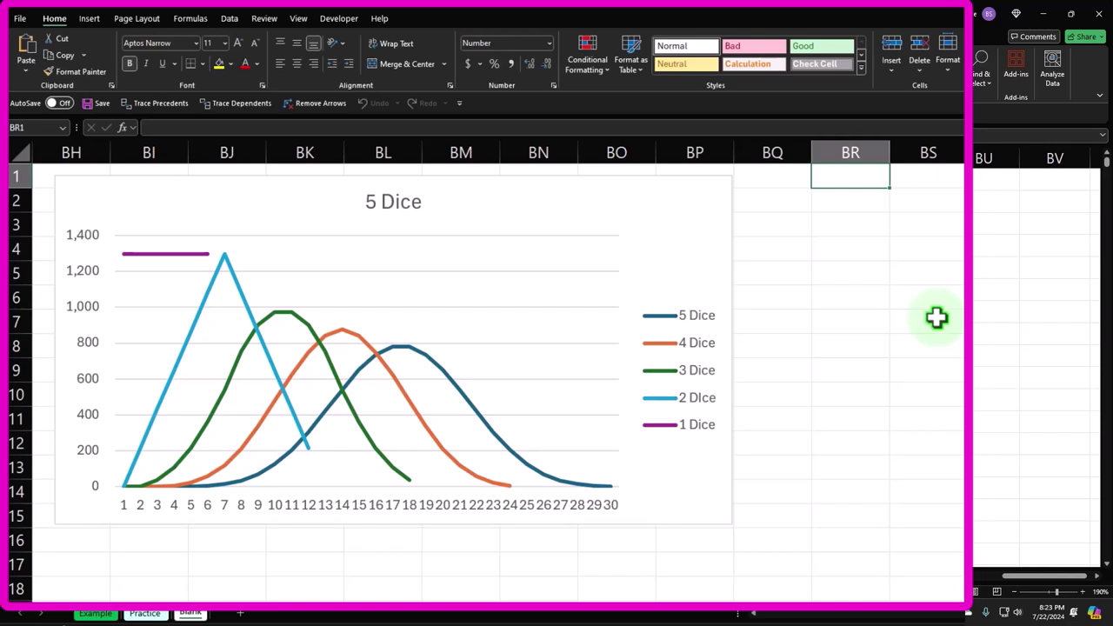
# Enter '2 Dice Average' in BR1 and give BR1:BS1 a black fill with white text.
pyautogui.write('2')
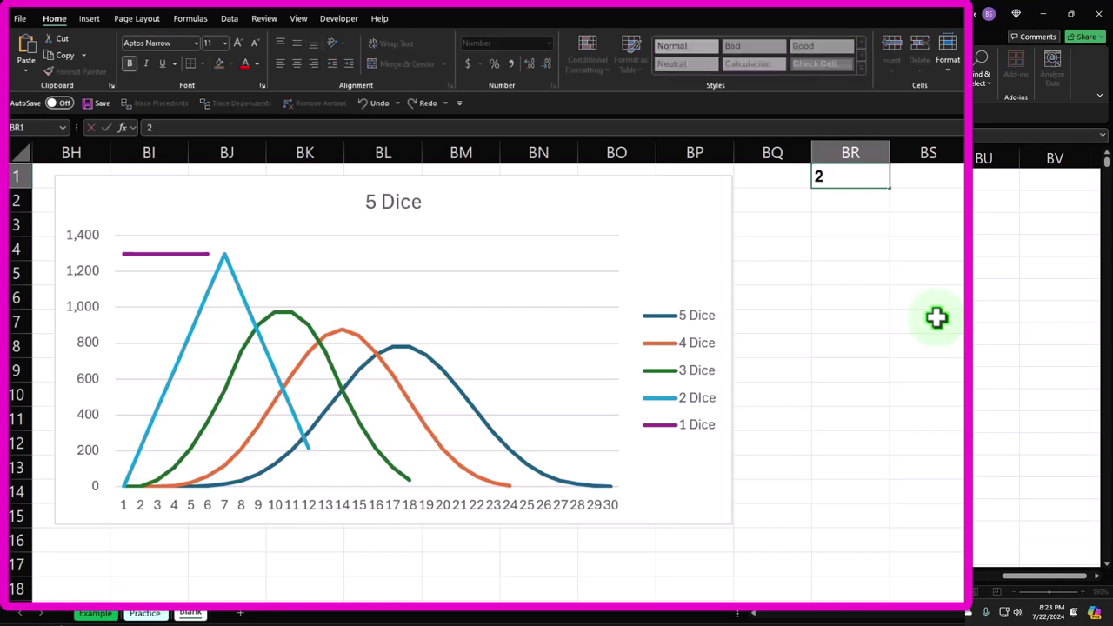
pyautogui.write(' Dice Avera')
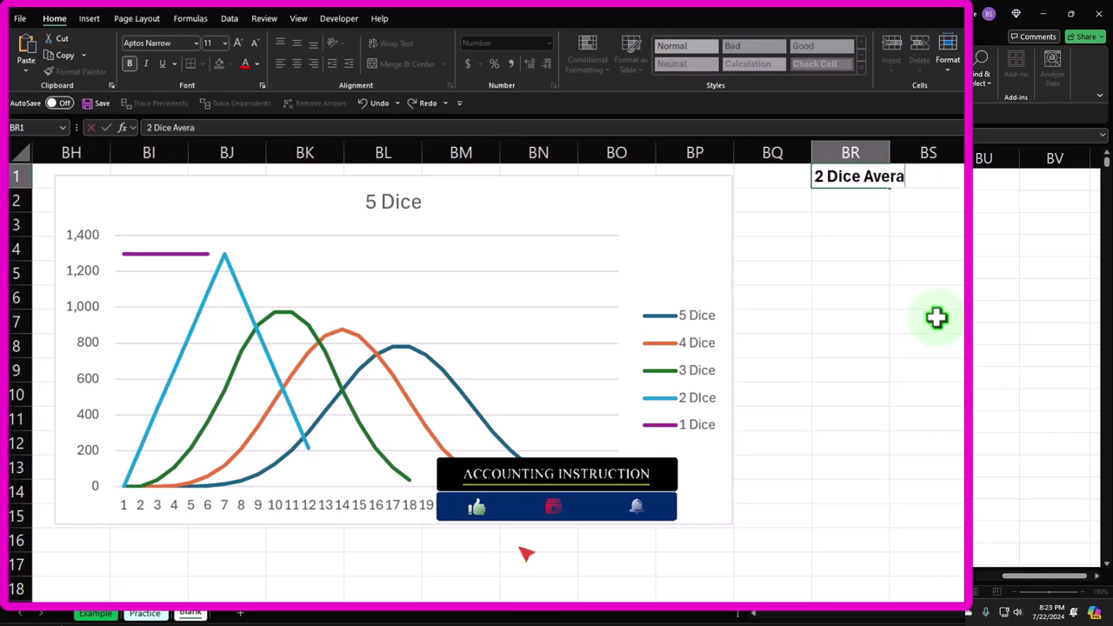
pyautogui.write('ge')
pyautogui.press('Return')
pyautogui.press('Up')
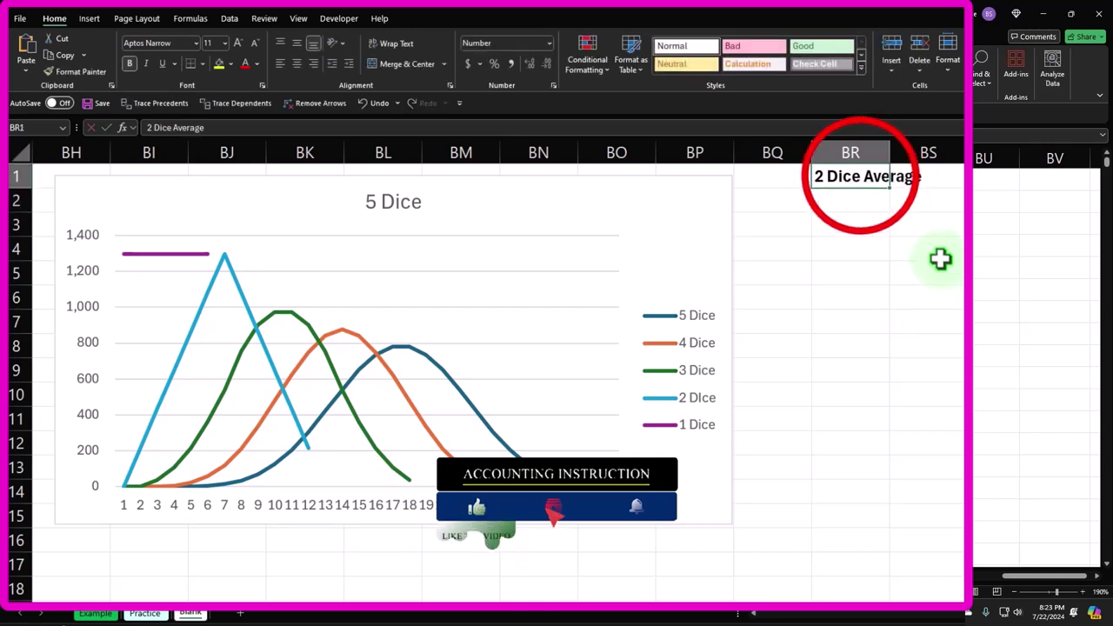
pyautogui.moveTo(857, 179); pyautogui.dragTo(955, 176)
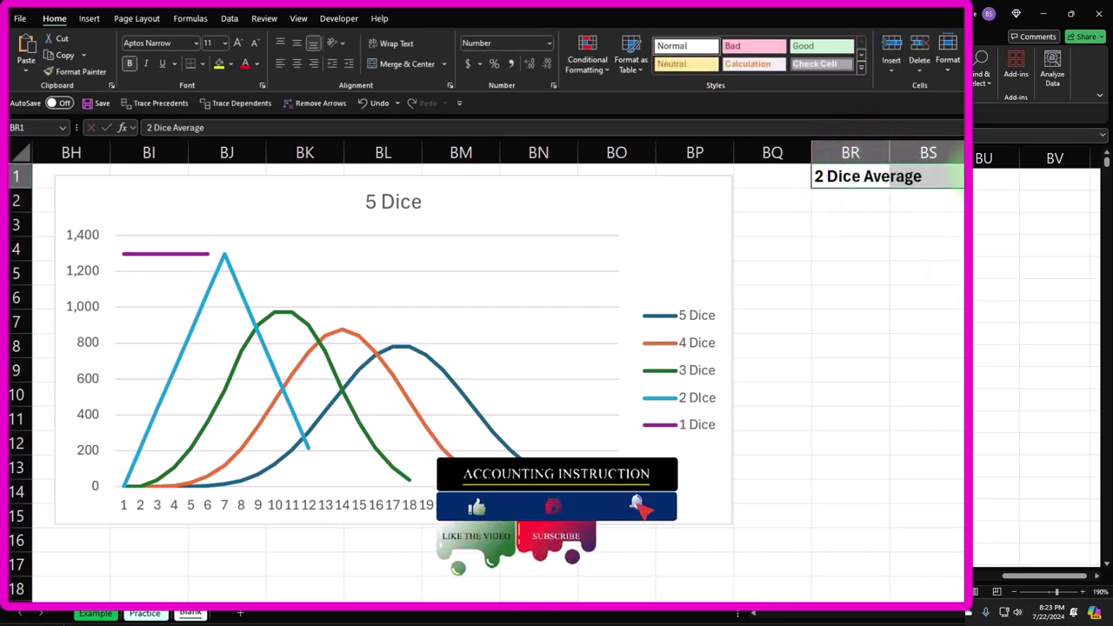
pyautogui.click(231, 64)
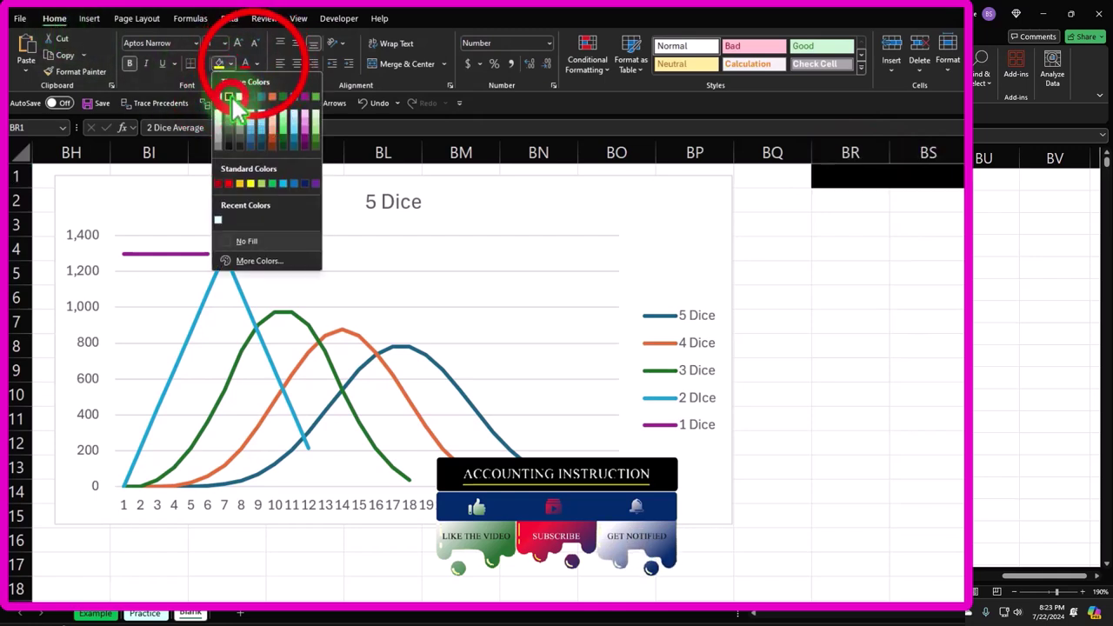
pyautogui.click(228, 97)
pyautogui.click(255, 64)
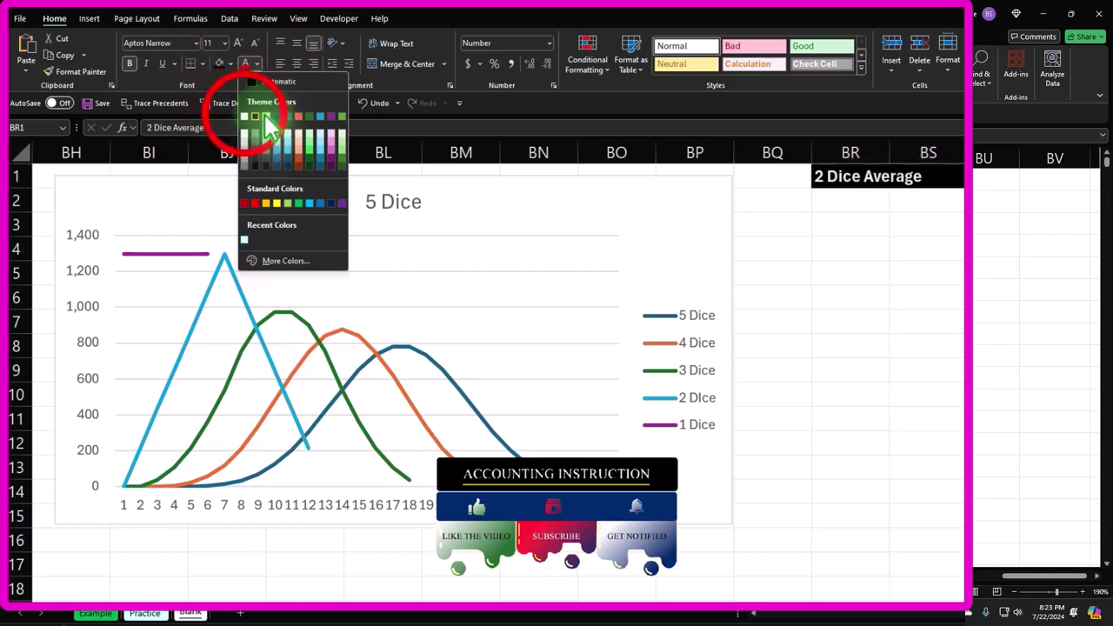
pyautogui.click(873, 249)
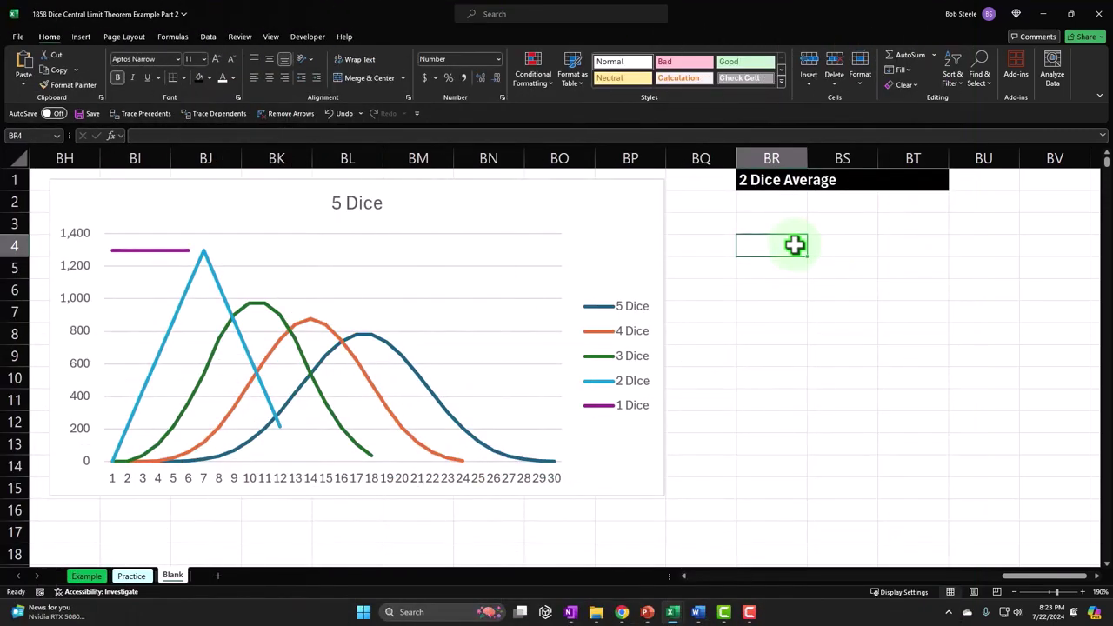
pyautogui.press('Left')
pyautogui.press('Left')
pyautogui.press('Left')
pyautogui.press('Left')
pyautogui.press('Left')
pyautogui.press('Left')
pyautogui.press('Left')
pyautogui.press('Left')
pyautogui.press('Left')
pyautogui.press('Left')
pyautogui.press('Left')
pyautogui.press('Left')
pyautogui.press('Left')
pyautogui.press('Left')
pyautogui.press('Left')
pyautogui.press('Left')
pyautogui.press('Left')
pyautogui.press('Left')
pyautogui.press('Left')
pyautogui.press('Left')
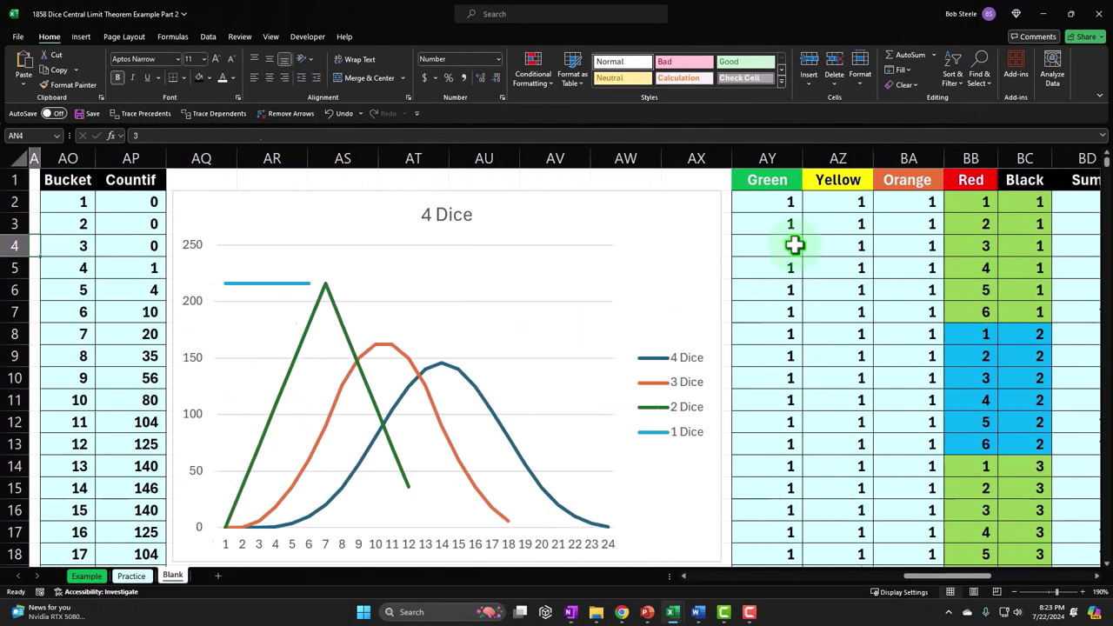
pyautogui.press('Left')
pyautogui.press('Left')
pyautogui.press('Left')
pyautogui.press('Left')
pyautogui.press('Left')
pyautogui.press('Left')
pyautogui.press('Left')
pyautogui.press('Left')
pyautogui.press('Left')
pyautogui.press('Left')
pyautogui.press('Left')
pyautogui.press('Left')
pyautogui.press('Left')
pyautogui.press('Left')
pyautogui.press('Left')
pyautogui.press('Left')
pyautogui.press('Left')
pyautogui.press('Left')
pyautogui.press('Left')
pyautogui.press('Left')
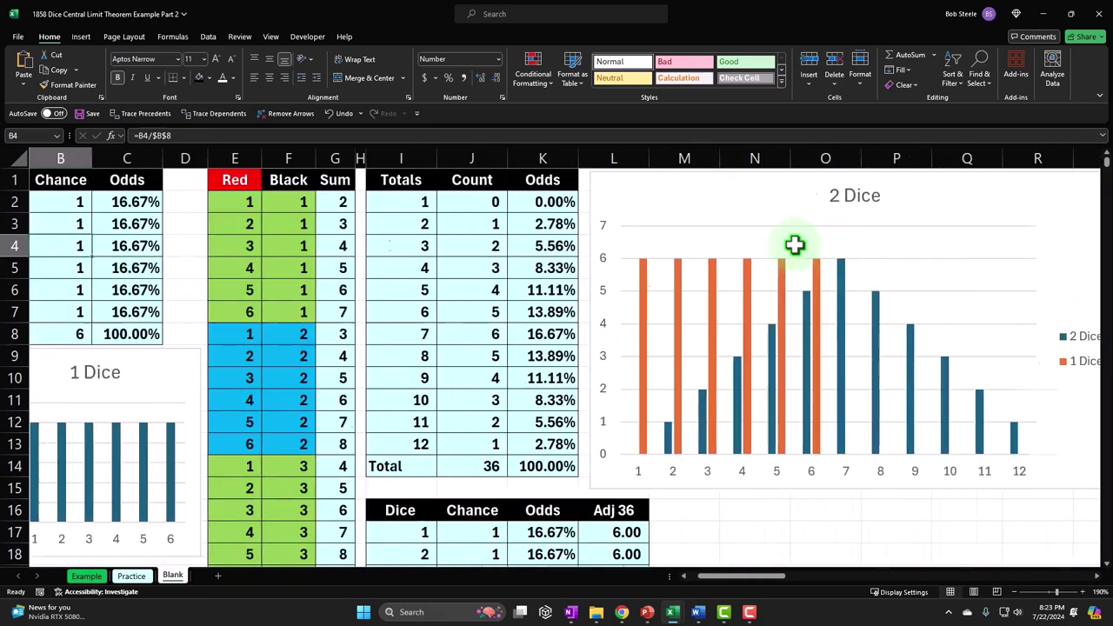
pyautogui.press('Right')
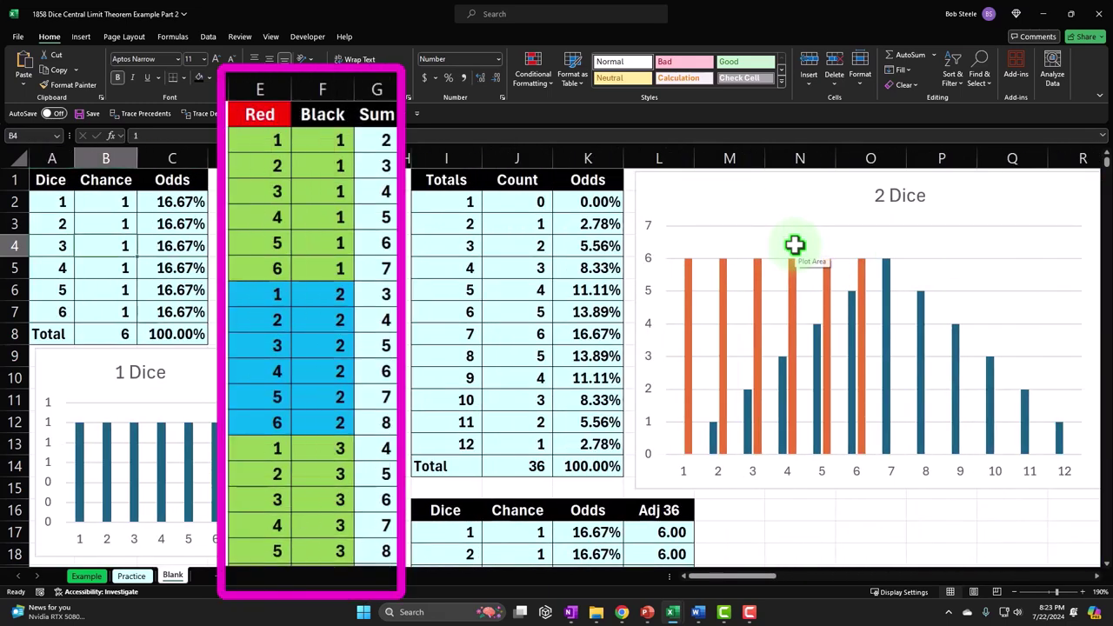
pyautogui.press('Left')
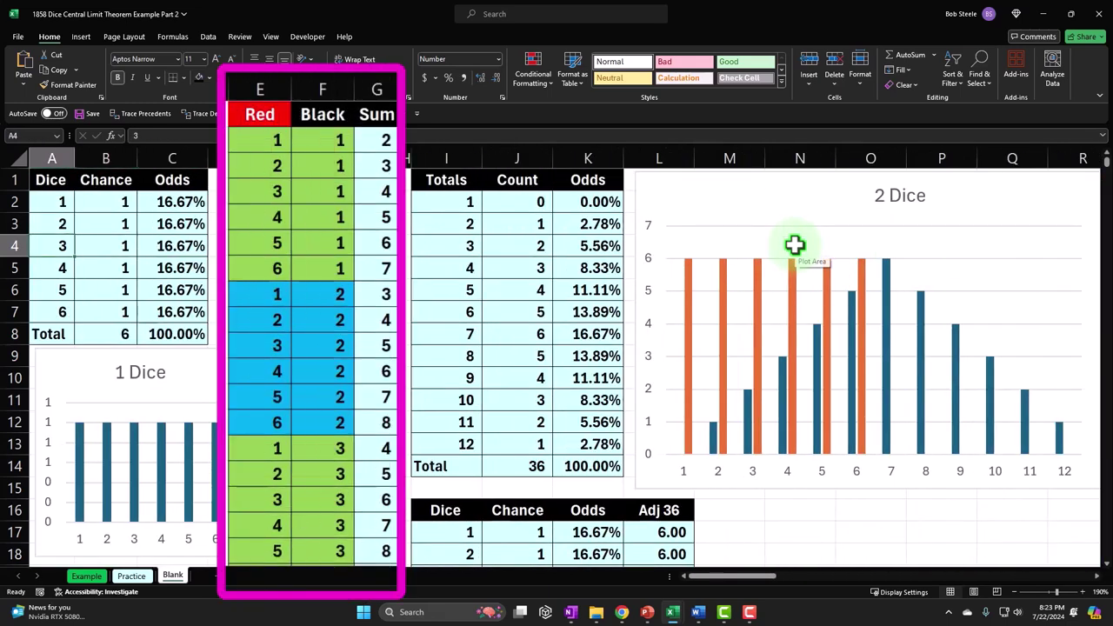
pyautogui.click(268, 142)
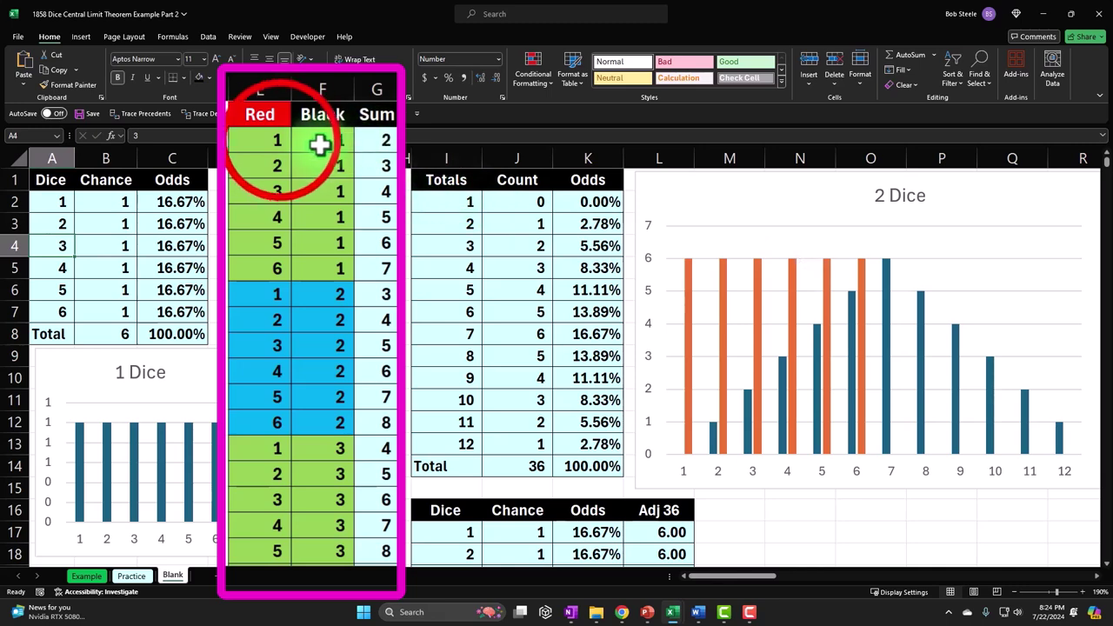
pyautogui.click(272, 141)
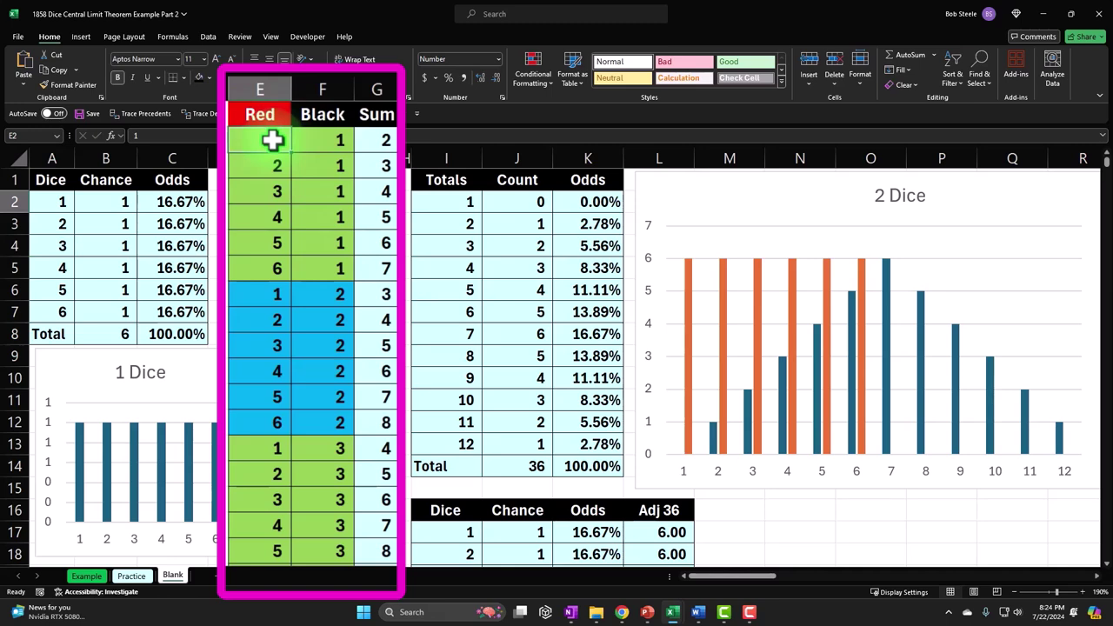
pyautogui.moveTo(272, 140); pyautogui.dragTo(267, 266)
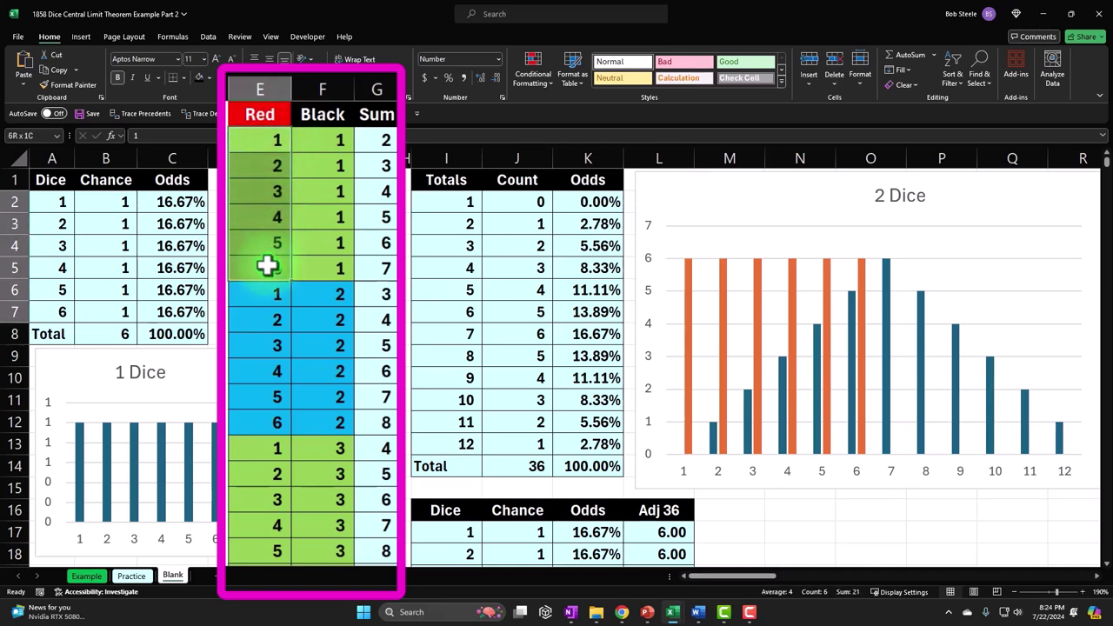
pyautogui.moveTo(322, 140); pyautogui.dragTo(323, 277)
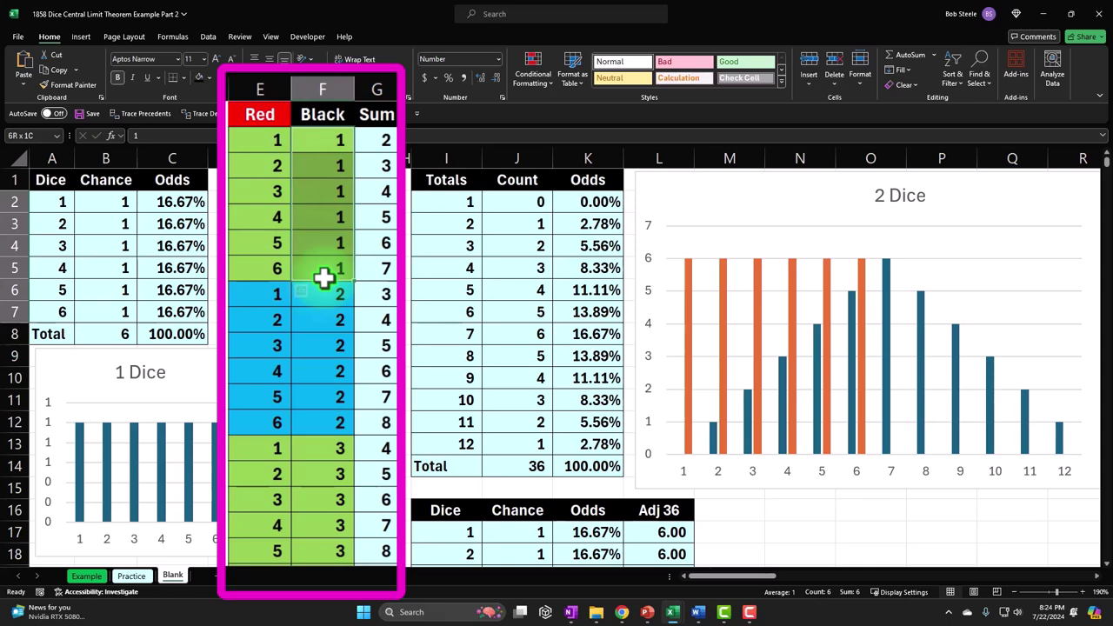
pyautogui.moveTo(330, 291); pyautogui.dragTo(333, 416)
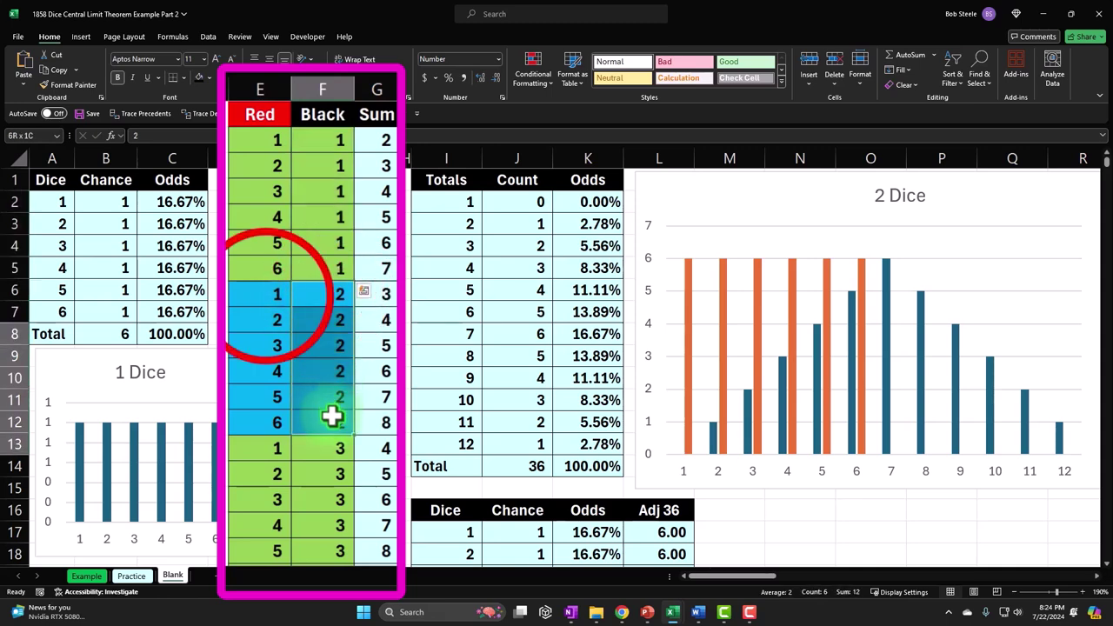
pyautogui.click(266, 300)
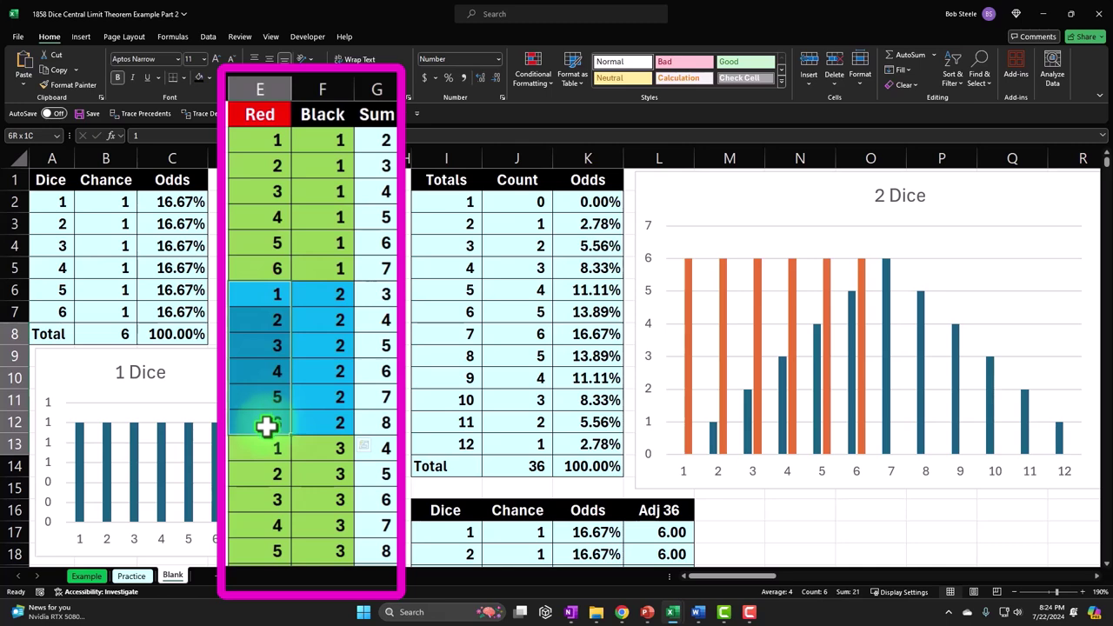
pyautogui.scroll(-2, 266, 422)
pyautogui.click(324, 292)
pyautogui.moveTo(260, 295); pyautogui.dragTo(258, 420)
pyautogui.scroll(-5, 360, 322)
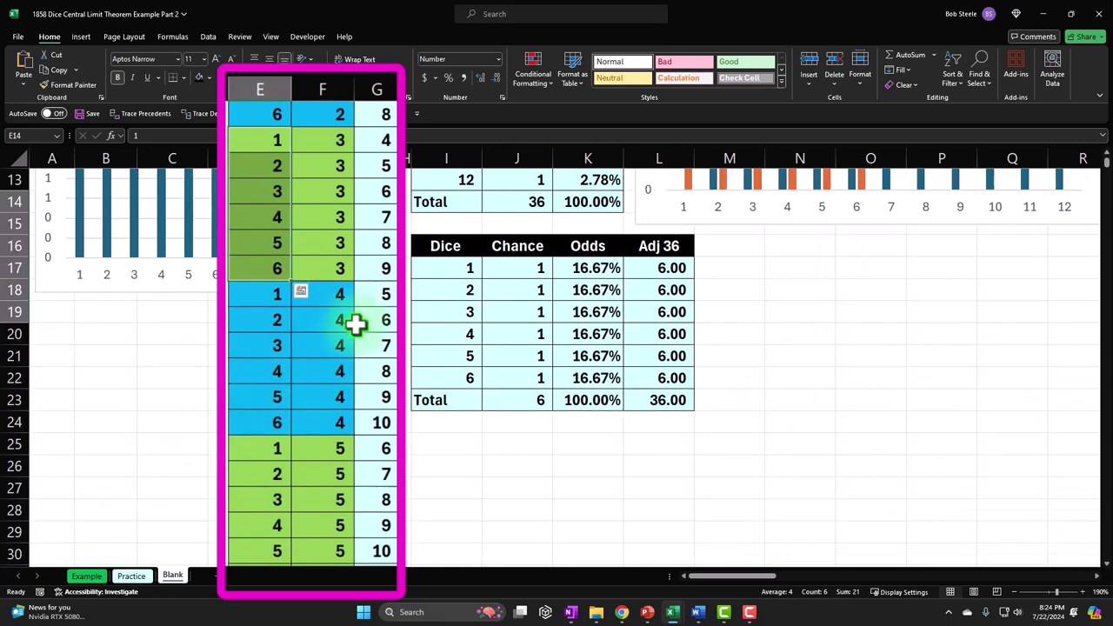
pyautogui.scroll(7, 357, 344)
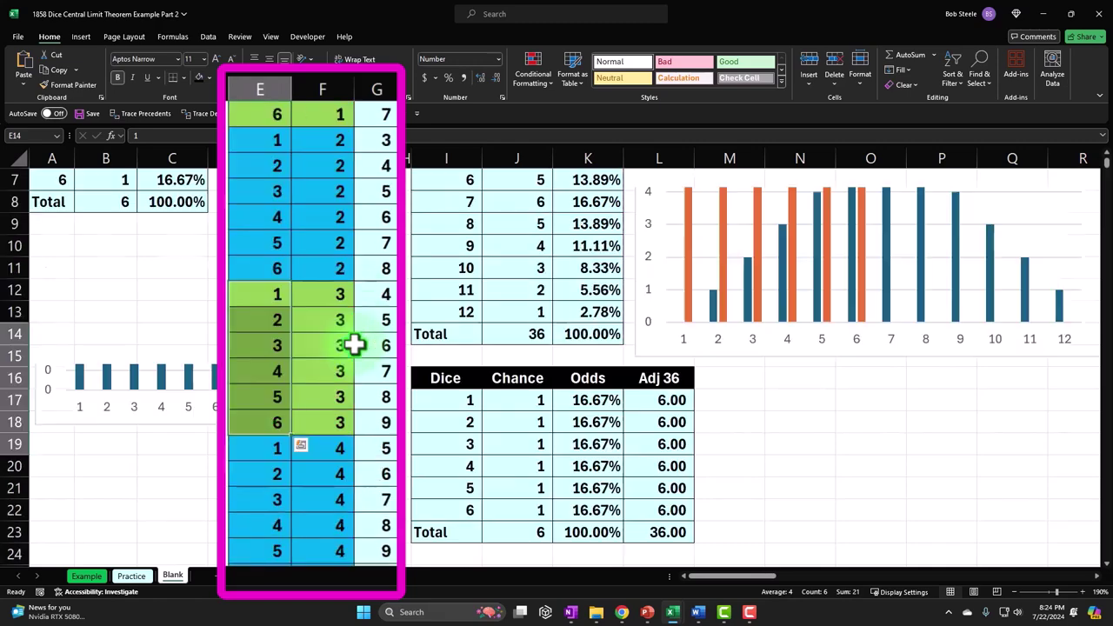
pyautogui.click(259, 83)
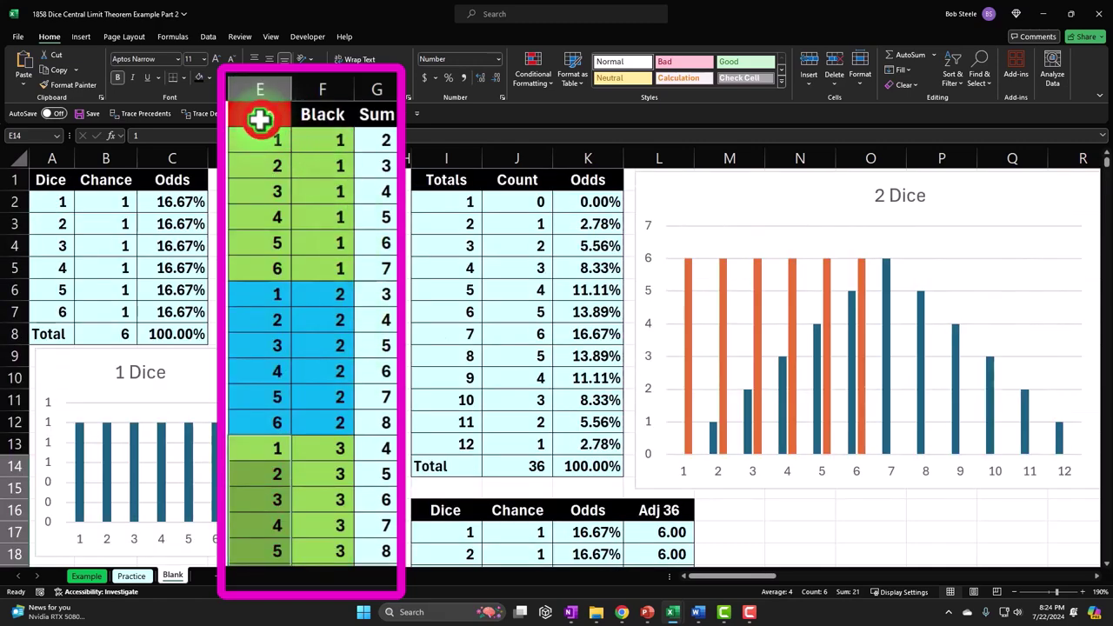
pyautogui.moveTo(258, 115); pyautogui.dragTo(360, 531)
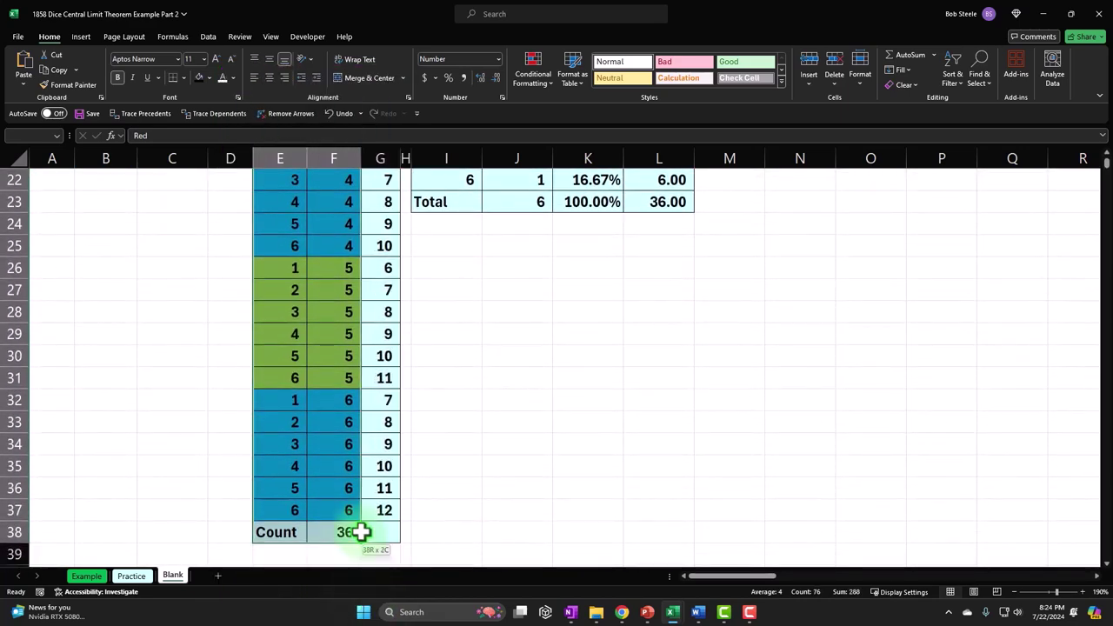
# Copy the E1:G37 dice table and paste it at BR3 below the 2 Dice Average heading.
pyautogui.hotkey('ctrl', 'c')
pyautogui.scroll(5, 490, 494)
pyautogui.scroll(2, 491, 494)
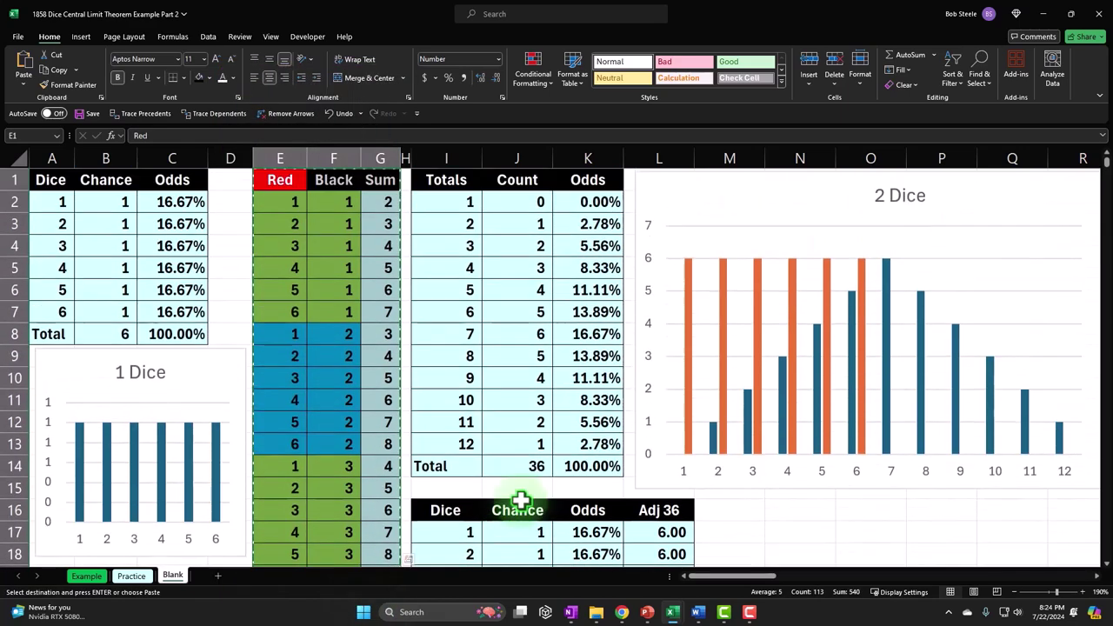
pyautogui.moveTo(703, 578); pyautogui.dragTo(1025, 587)
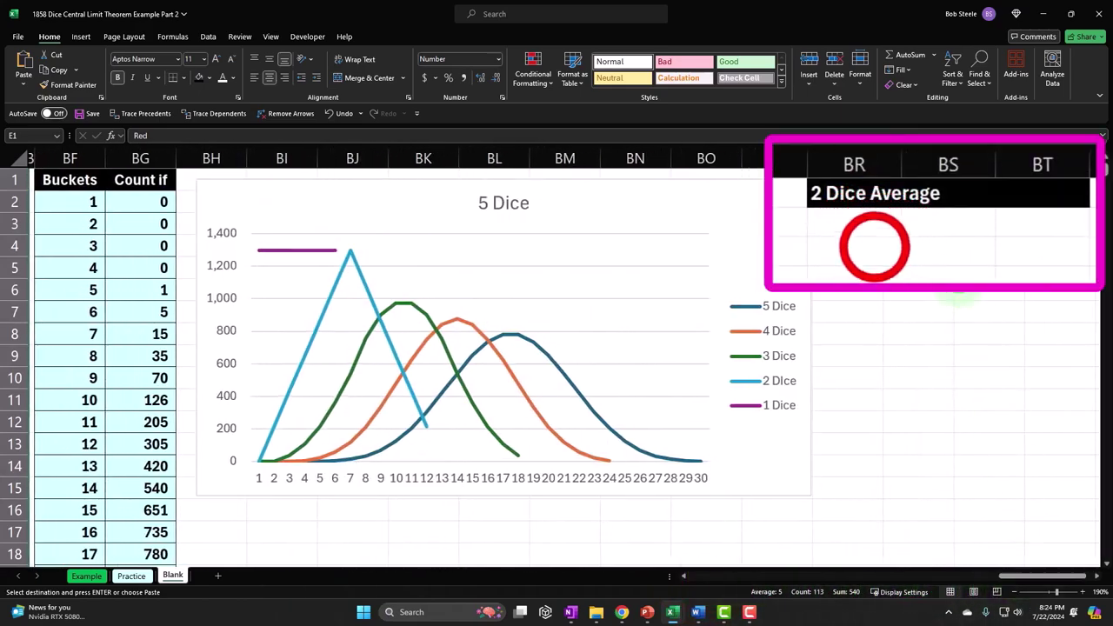
pyautogui.click(965, 223)
pyautogui.press('Right')
pyautogui.press('Right')
pyautogui.press('Right')
pyautogui.press('Right')
pyautogui.press('Right')
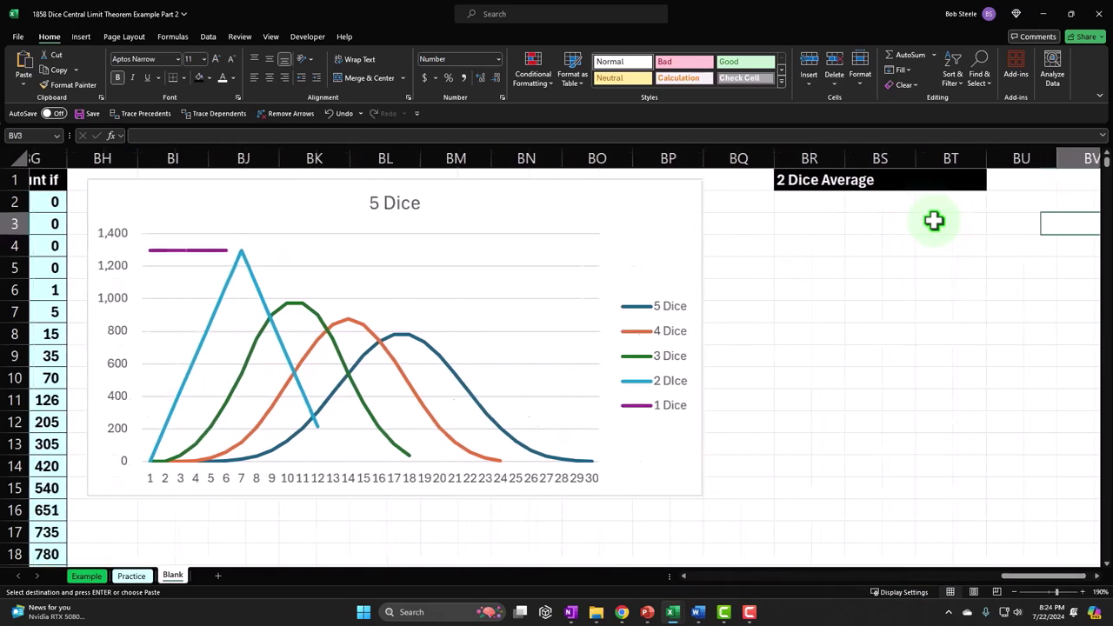
pyautogui.press('Left')
pyautogui.press('Left')
pyautogui.press('Left')
pyautogui.press('Left')
pyautogui.press('Left')
pyautogui.press('Left')
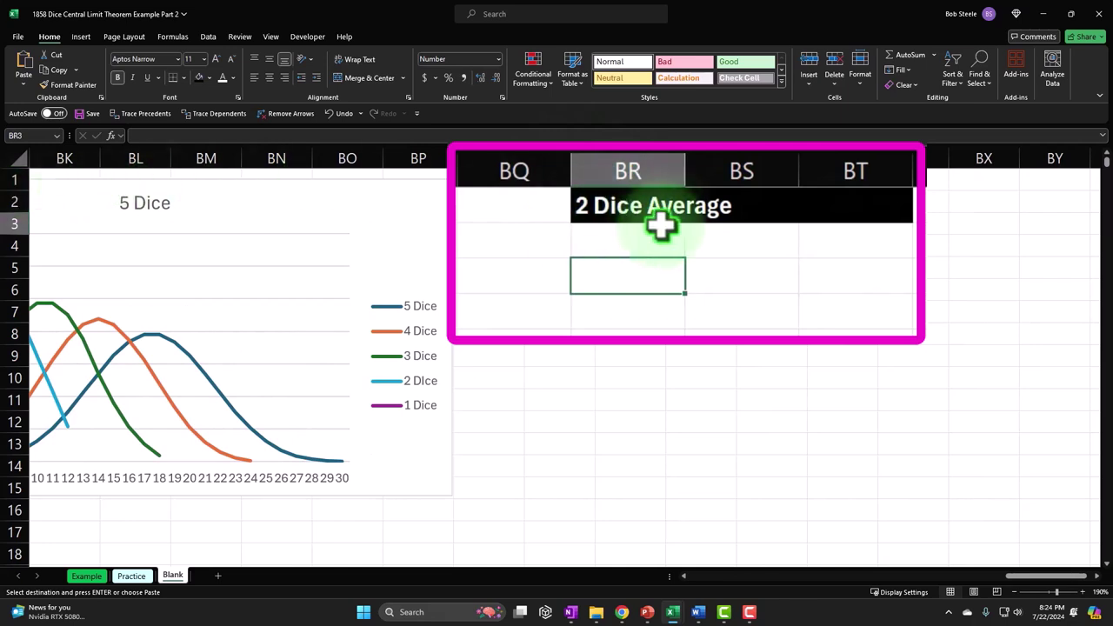
pyautogui.click(630, 278)
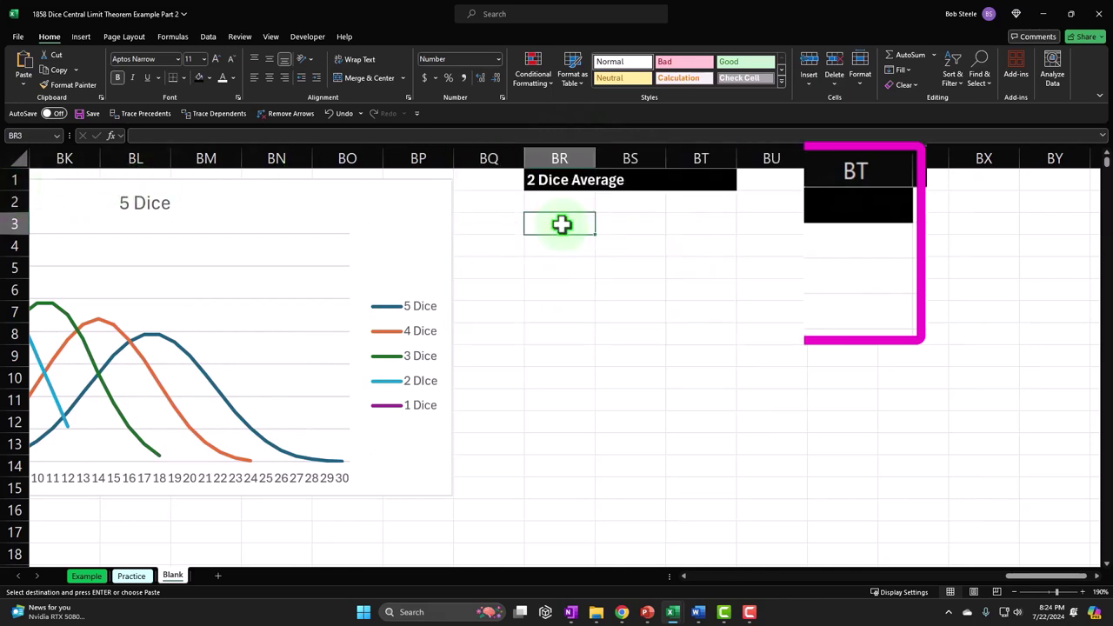
pyautogui.hotkey('shift', 'Right')
pyautogui.hotkey('shift', 'Right')
pyautogui.hotkey('ctrl', 'shift', 'Down')
pyautogui.hotkey('ctrl', 'v')
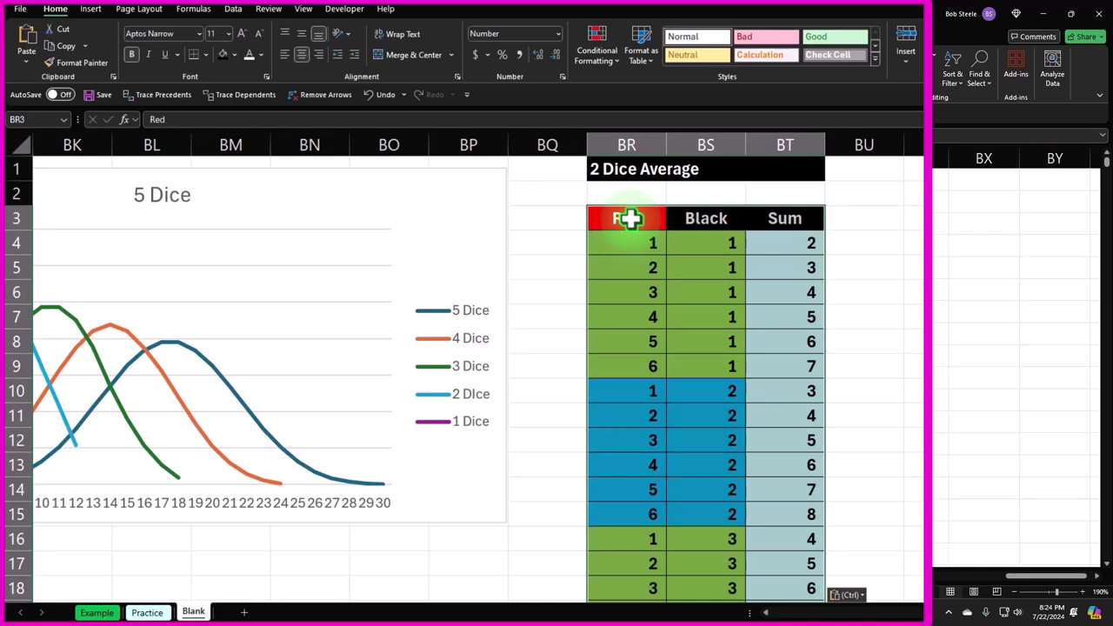
# Narrow columns BR through BT to a width of 6.71.
pyautogui.click(652, 140)
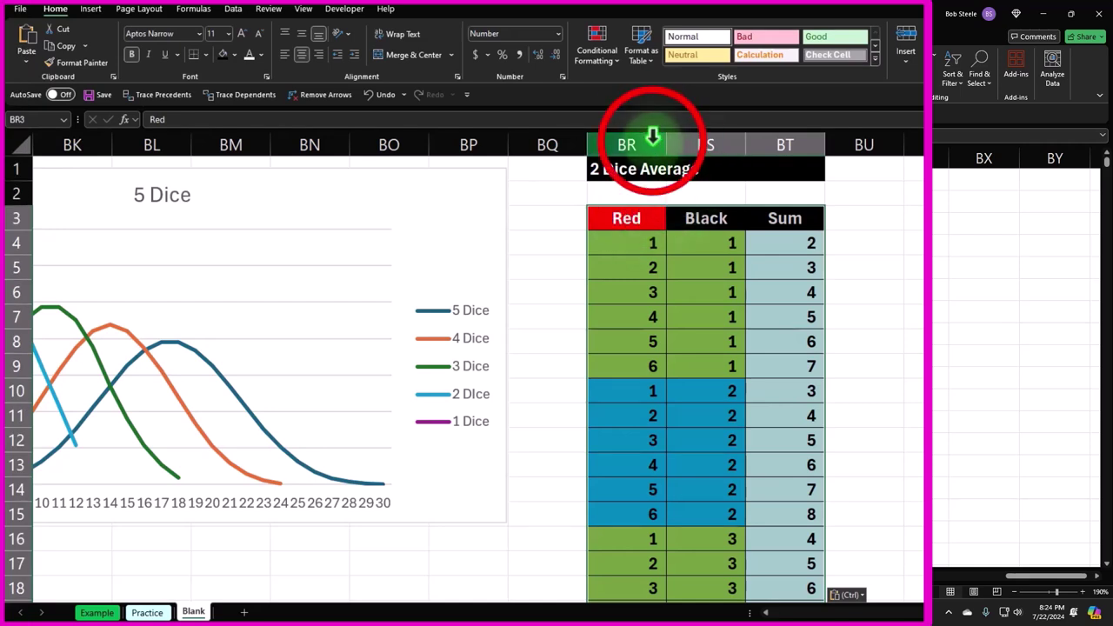
pyautogui.moveTo(653, 141); pyautogui.dragTo(759, 148)
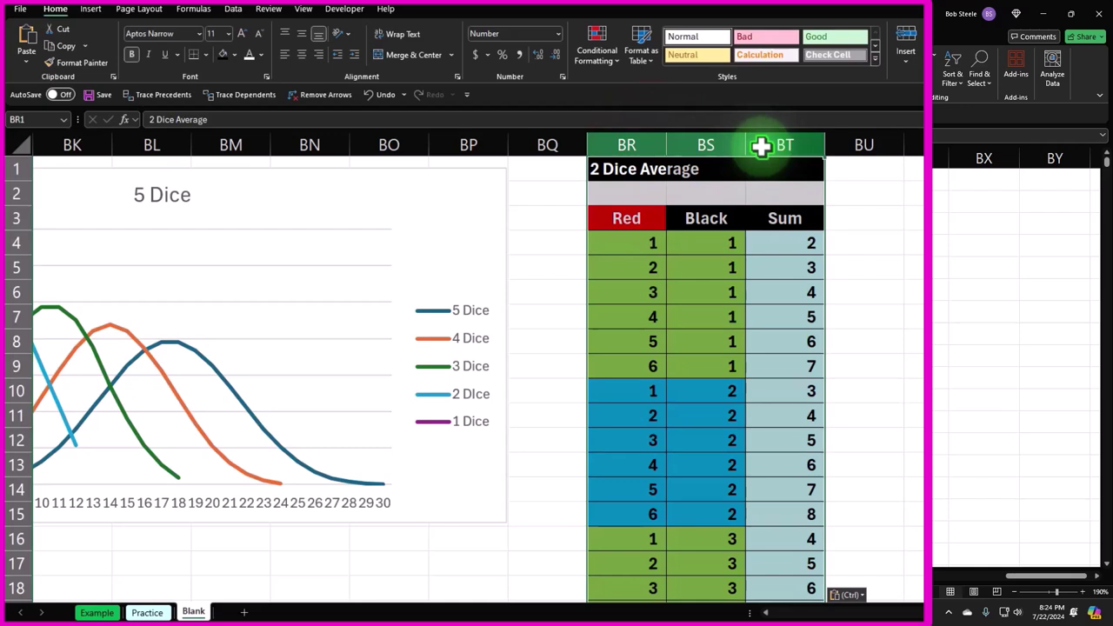
pyautogui.moveTo(745, 142); pyautogui.dragTo(715, 142)
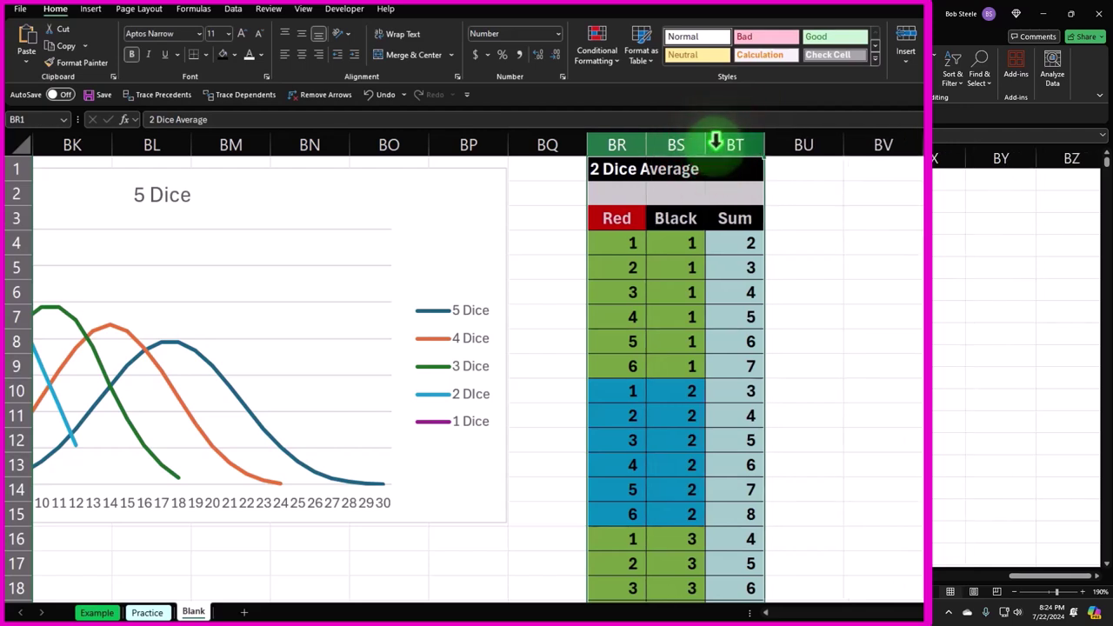
pyautogui.click(733, 216)
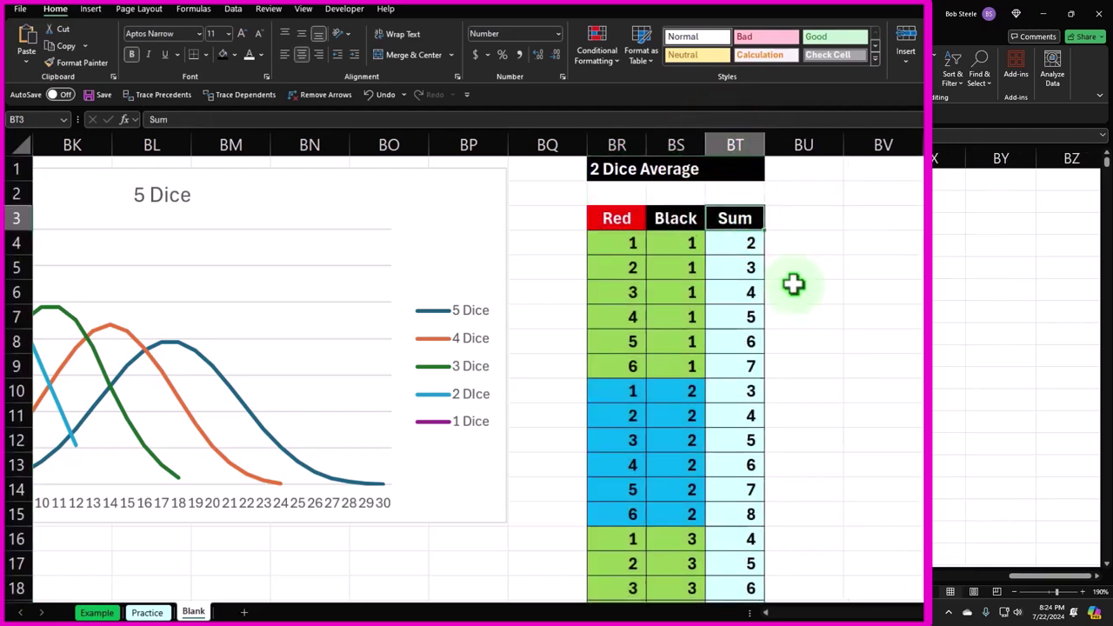
pyautogui.press('Right')
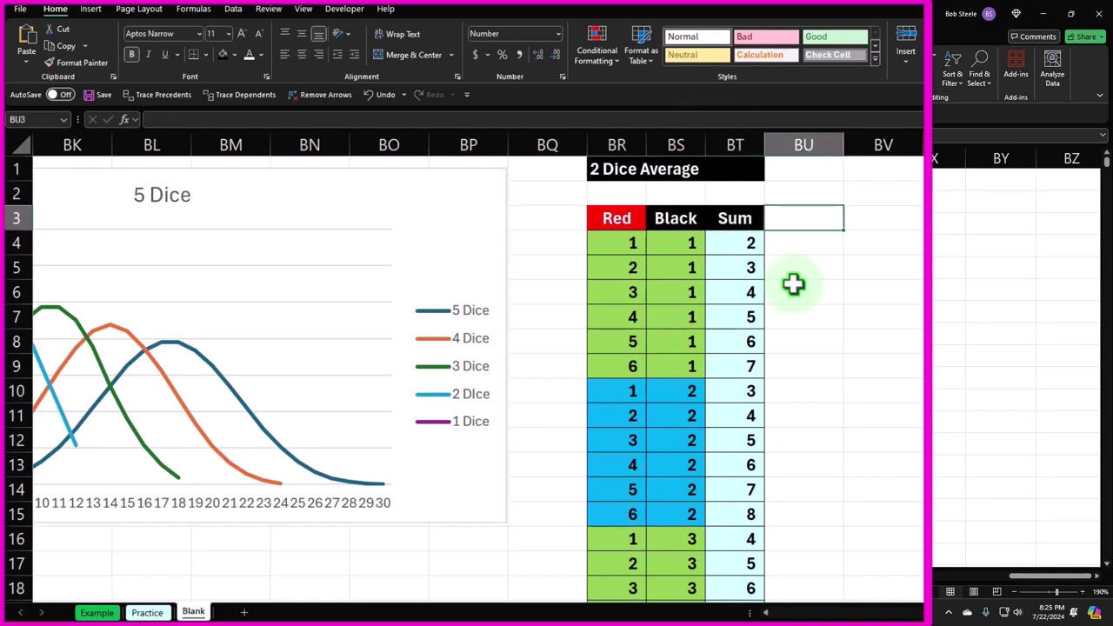
# Type the Average heading in BU3 and copy the Sum heading's formatting onto it with Format Painter.
pyautogui.write('Average')
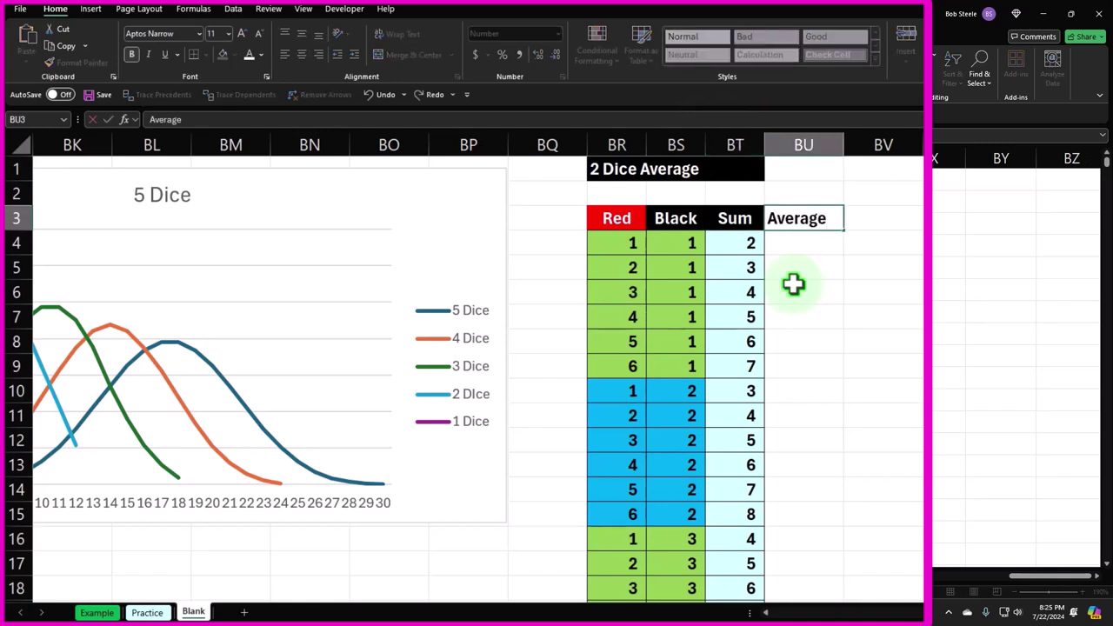
pyautogui.press('Return')
pyautogui.press('Up')
pyautogui.press('Left')
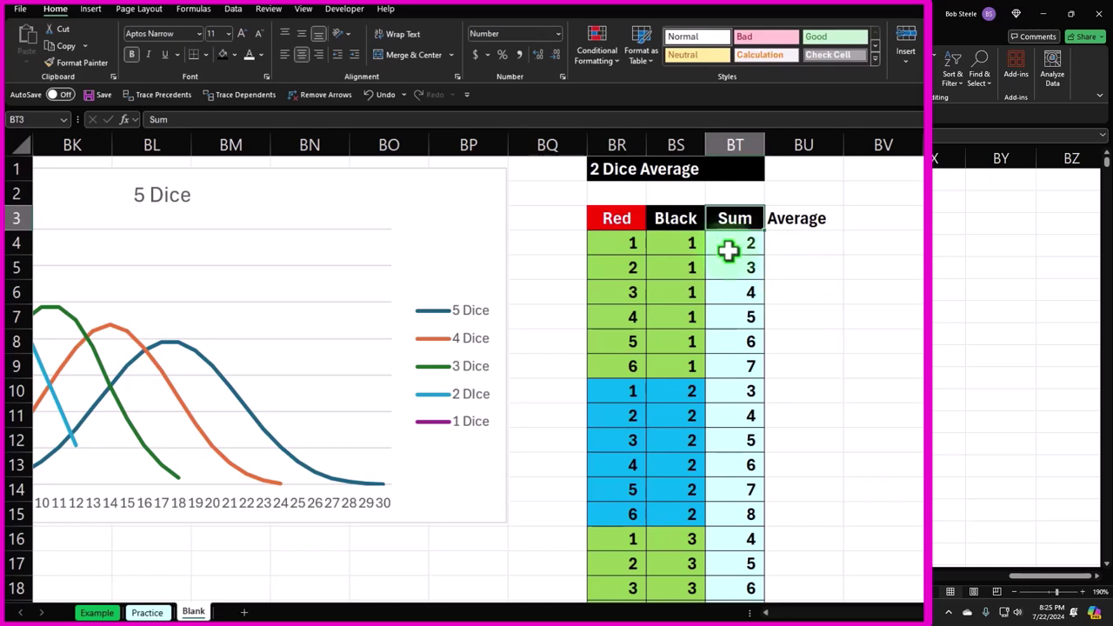
pyautogui.click(57, 47)
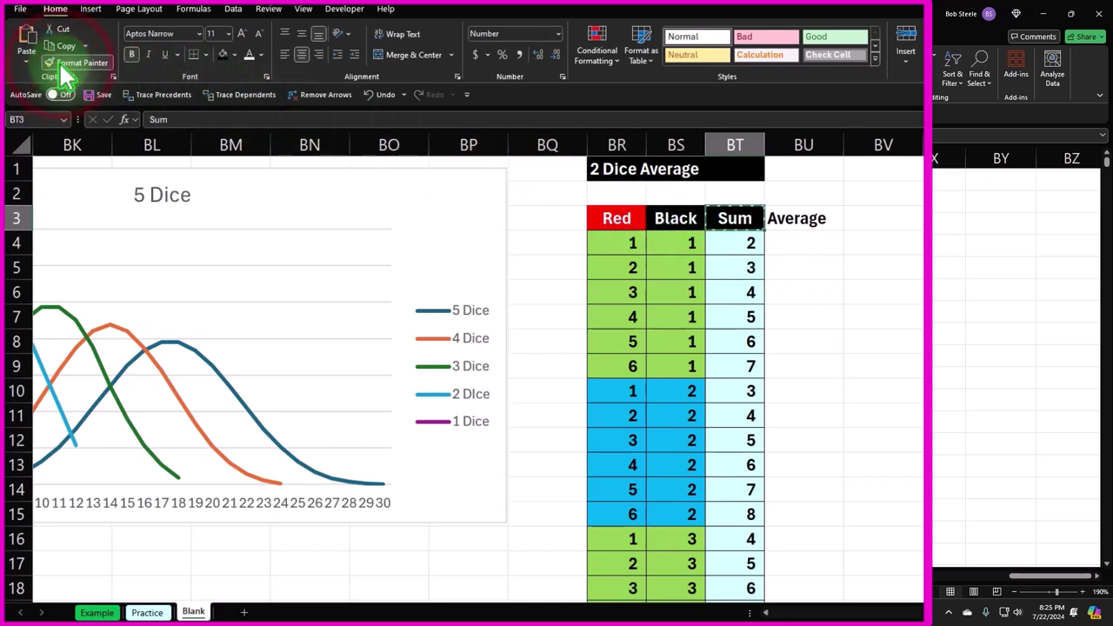
pyautogui.press('Right')
# Enter =BT4/2 in BU4 to show half of the first roll's sum.
pyautogui.press('Down')
pyautogui.press('Left')
pyautogui.press('Left')
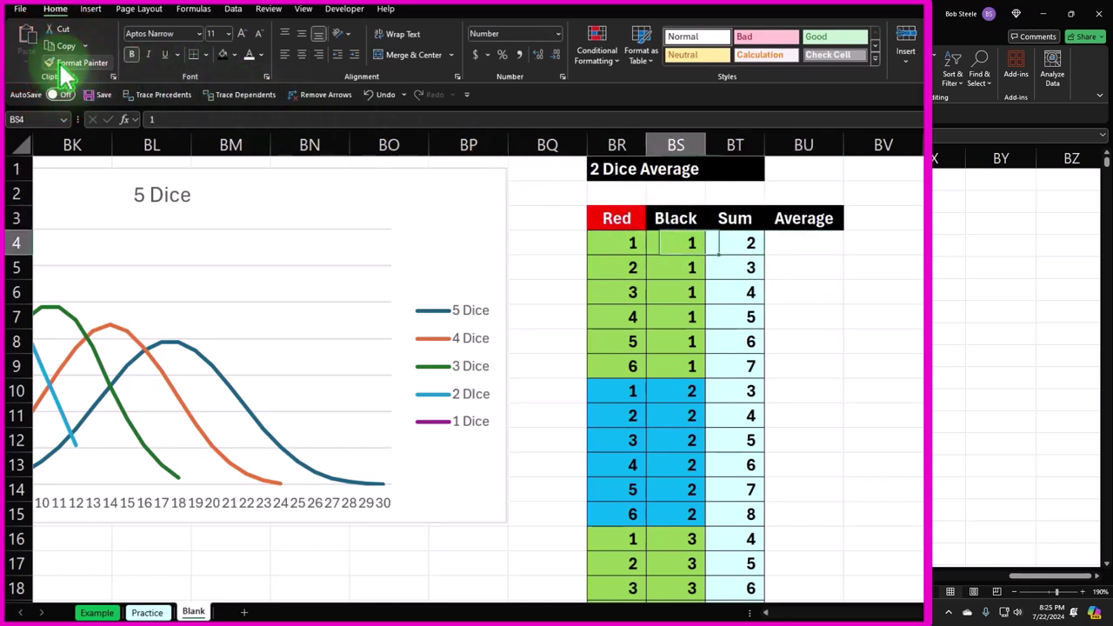
pyautogui.press('Left')
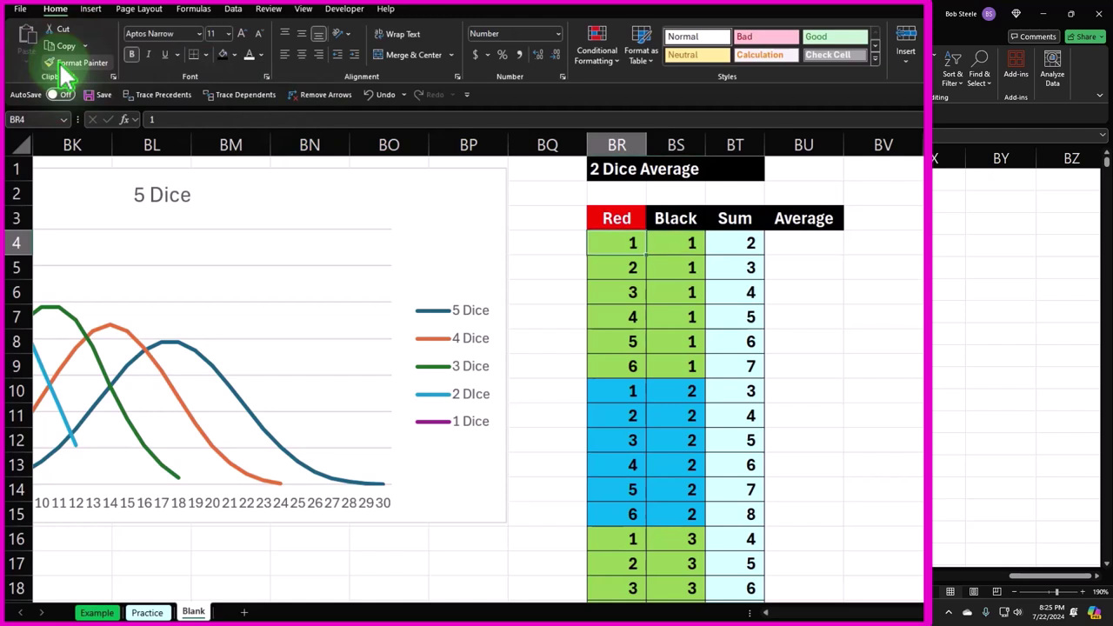
pyautogui.press('Right')
pyautogui.press('Right')
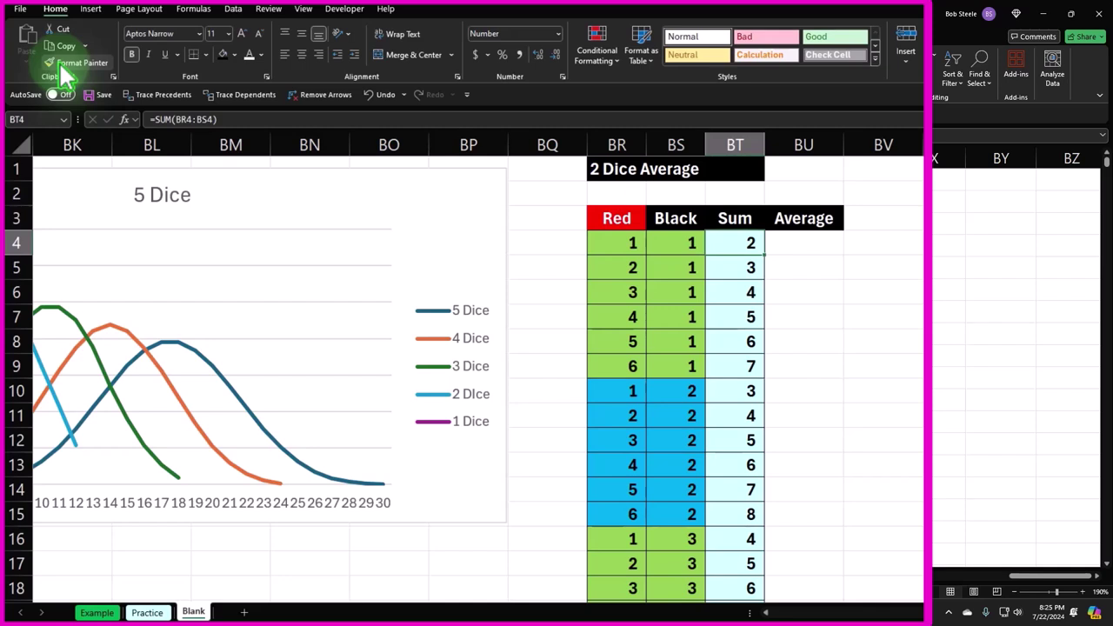
pyautogui.press('Right')
pyautogui.write('=')
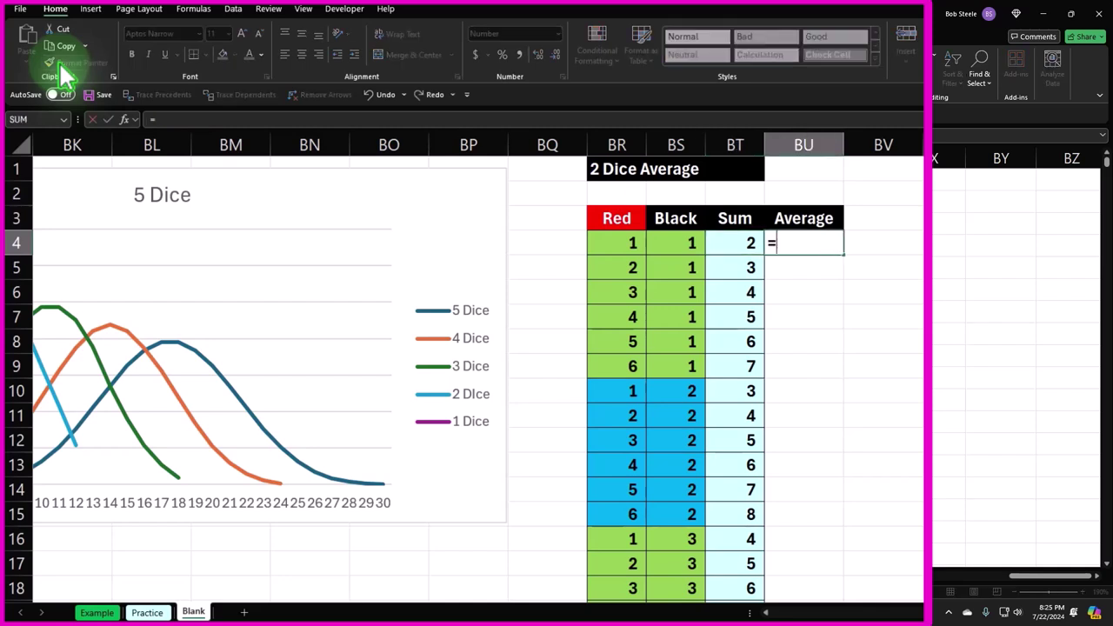
pyautogui.press('Left')
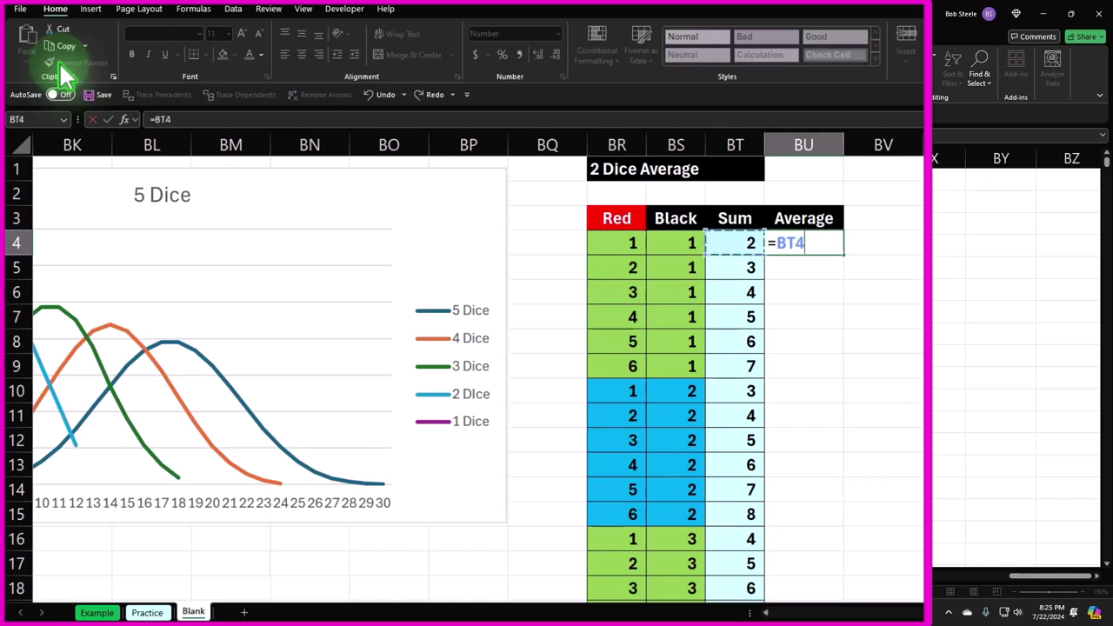
pyautogui.write('/2')
pyautogui.press('Return')
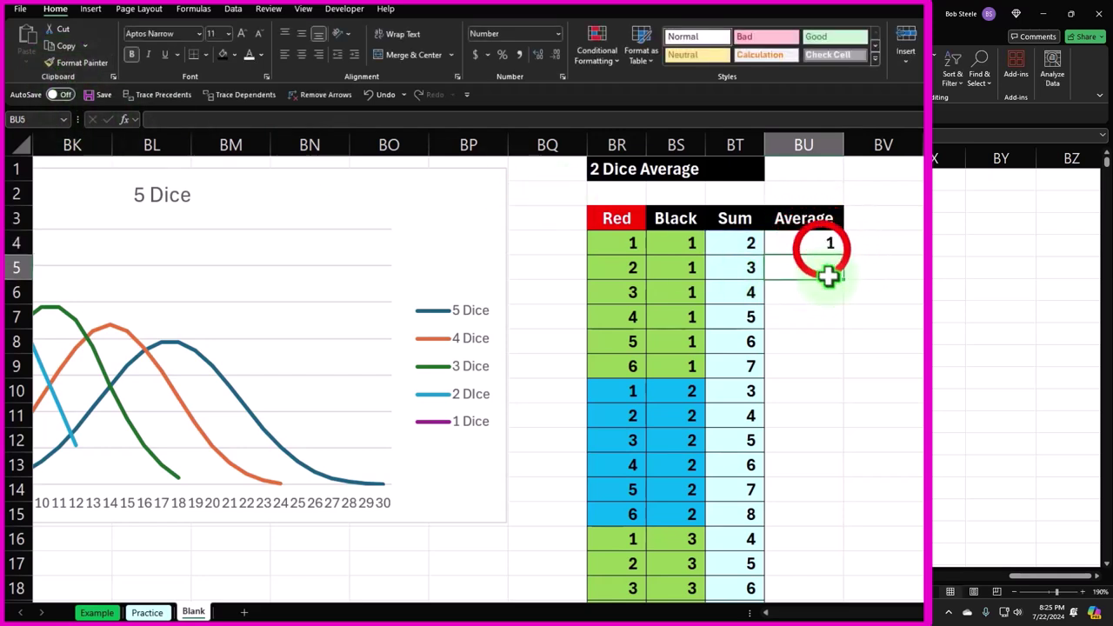
pyautogui.click(820, 245)
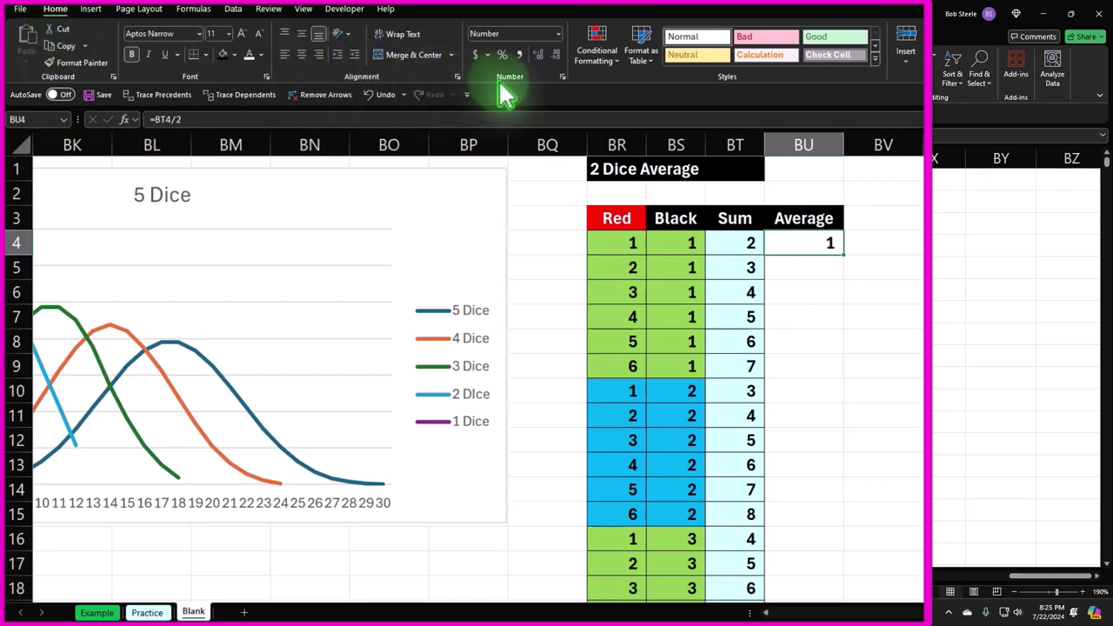
pyautogui.click(538, 53)
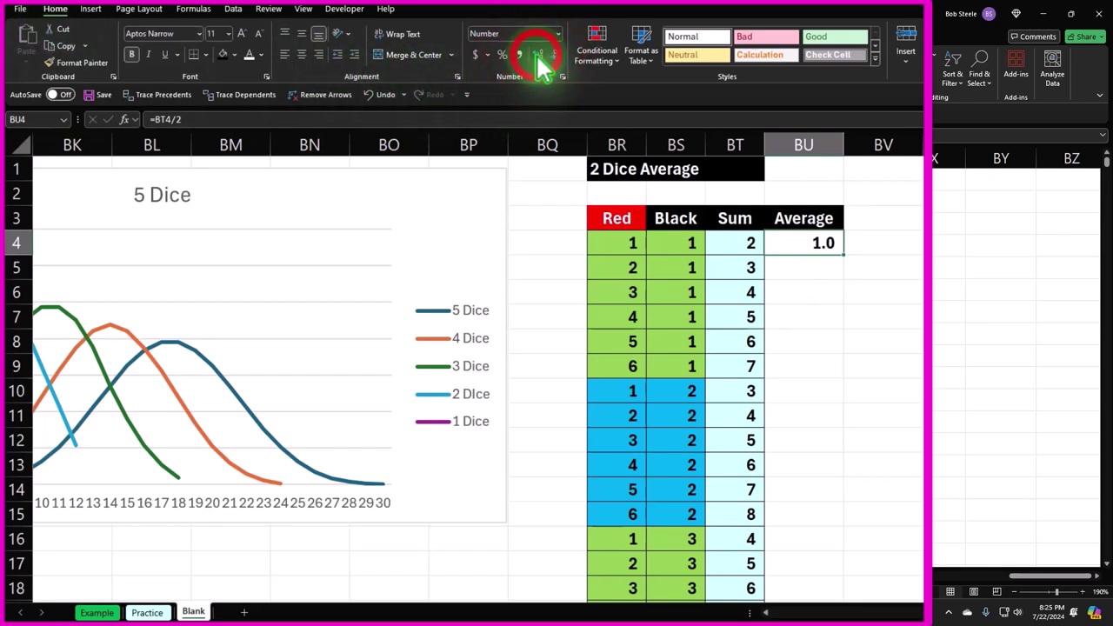
pyautogui.click(538, 54)
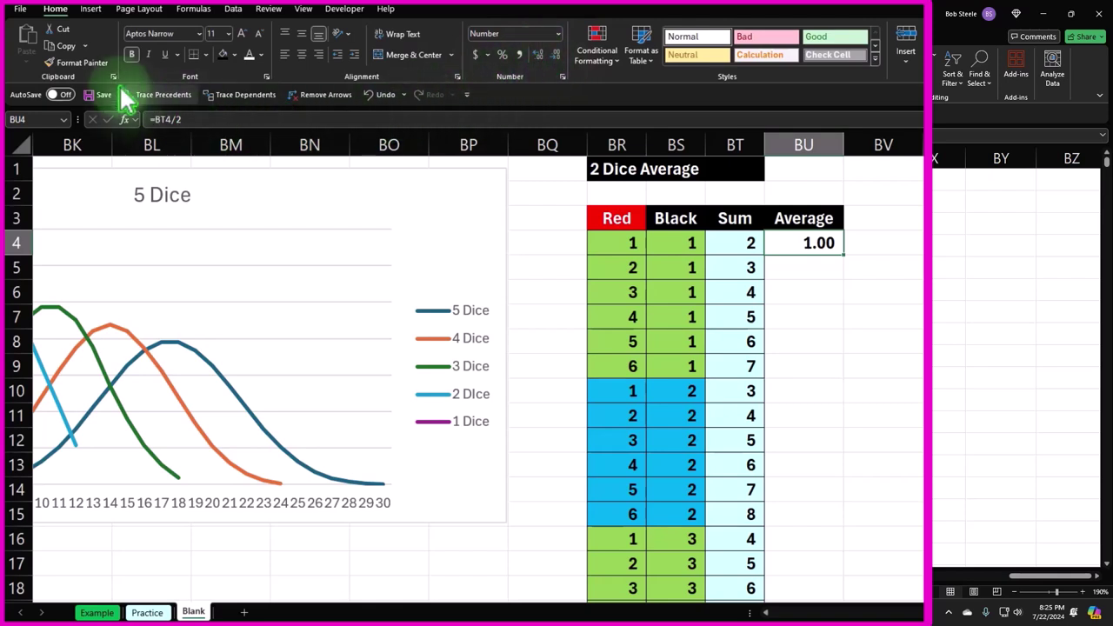
pyautogui.moveTo(847, 255); pyautogui.dragTo(846, 257)
pyautogui.doubleClick(847, 252)
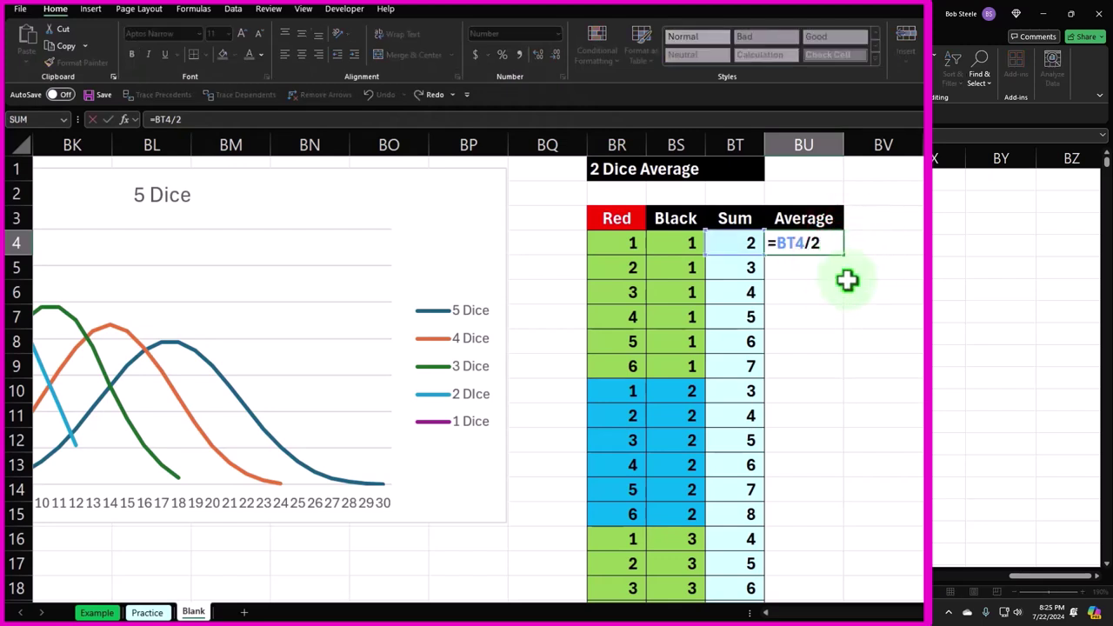
pyautogui.click(823, 258)
pyautogui.click(840, 247)
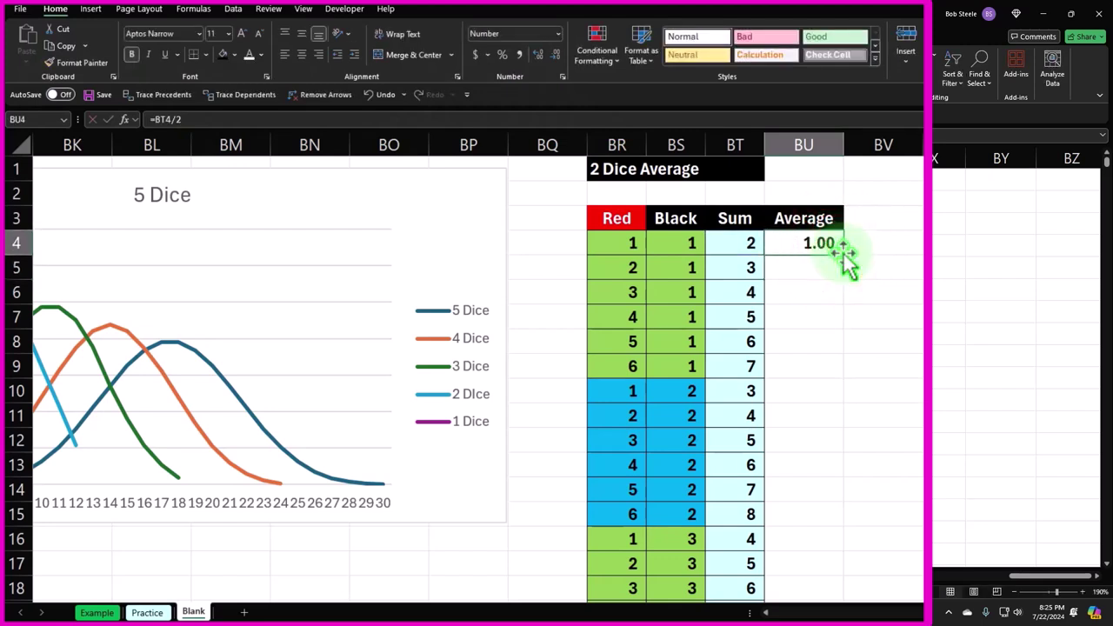
pyautogui.doubleClick(844, 255)
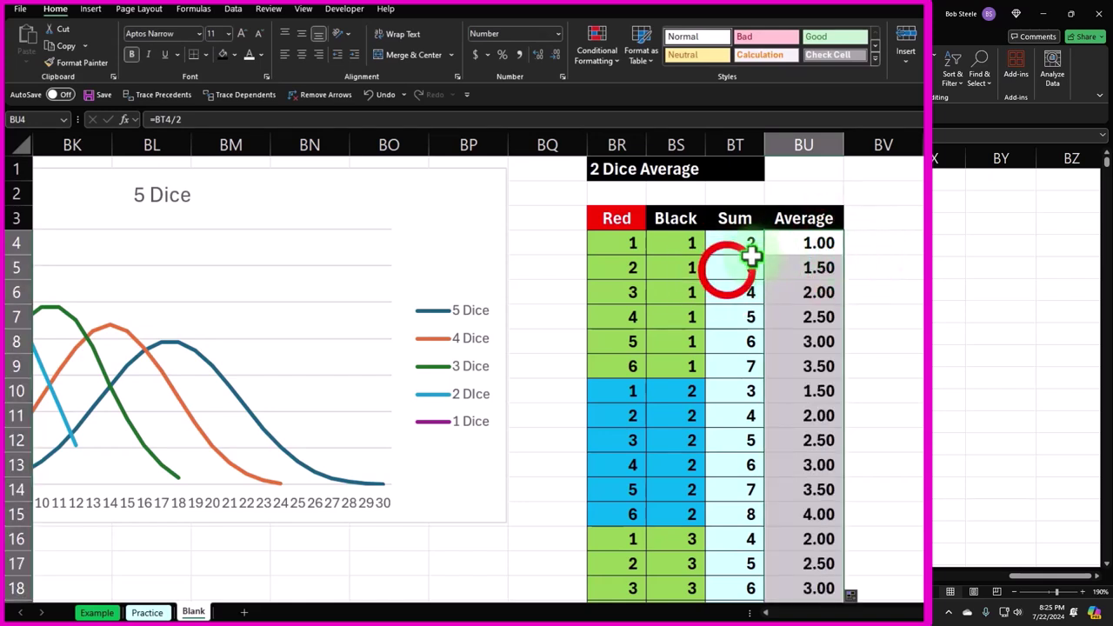
pyautogui.click(724, 268)
pyautogui.press('Left')
pyautogui.press('Left')
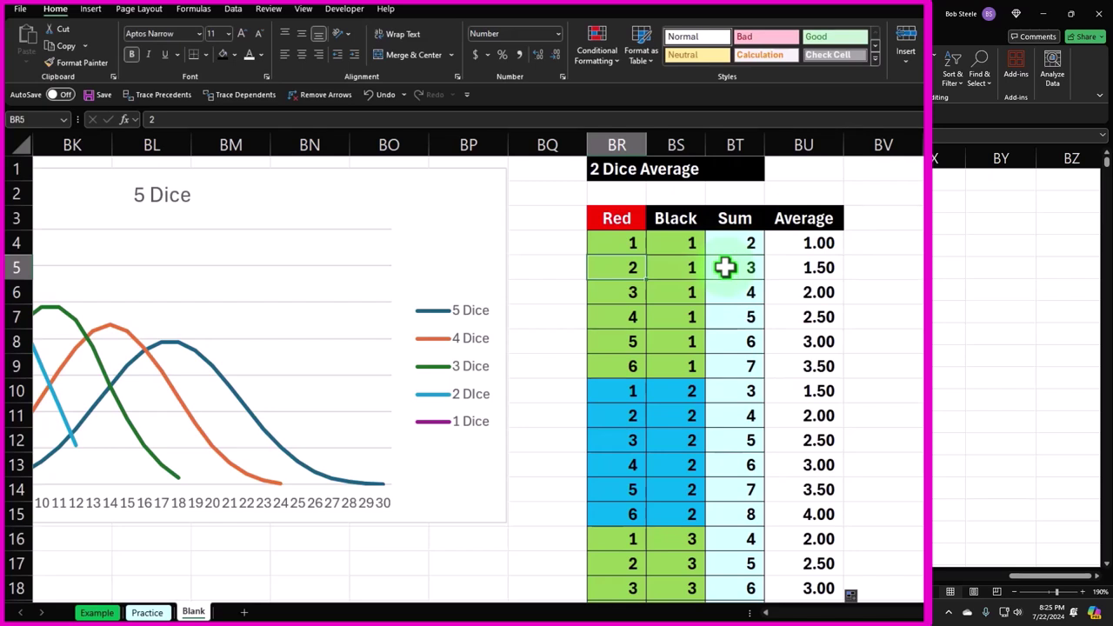
pyautogui.press('Right')
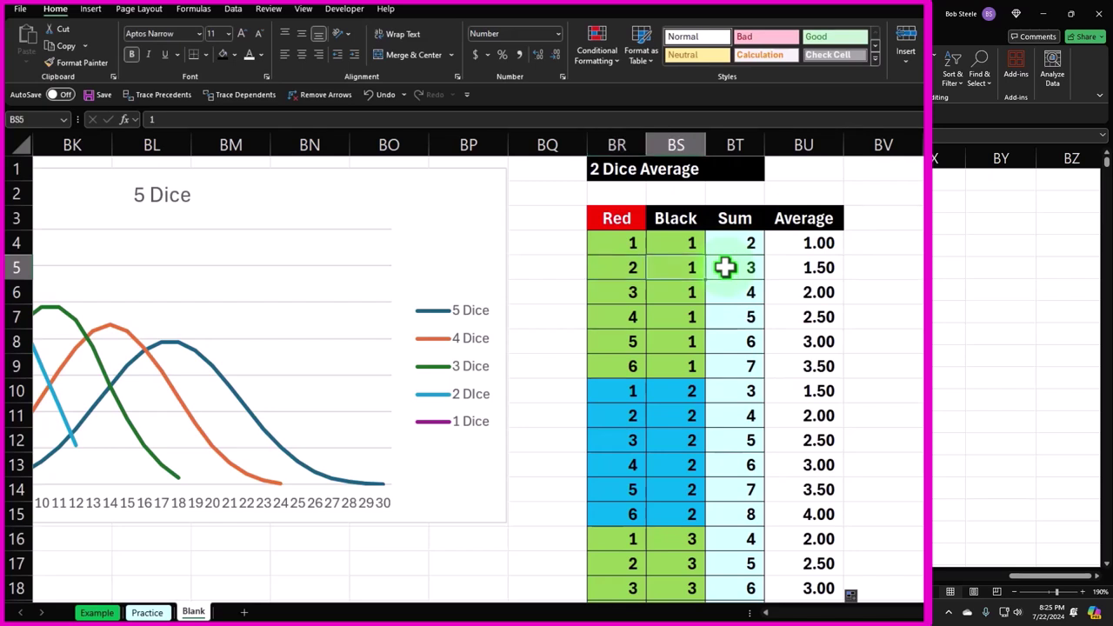
pyautogui.press('Right')
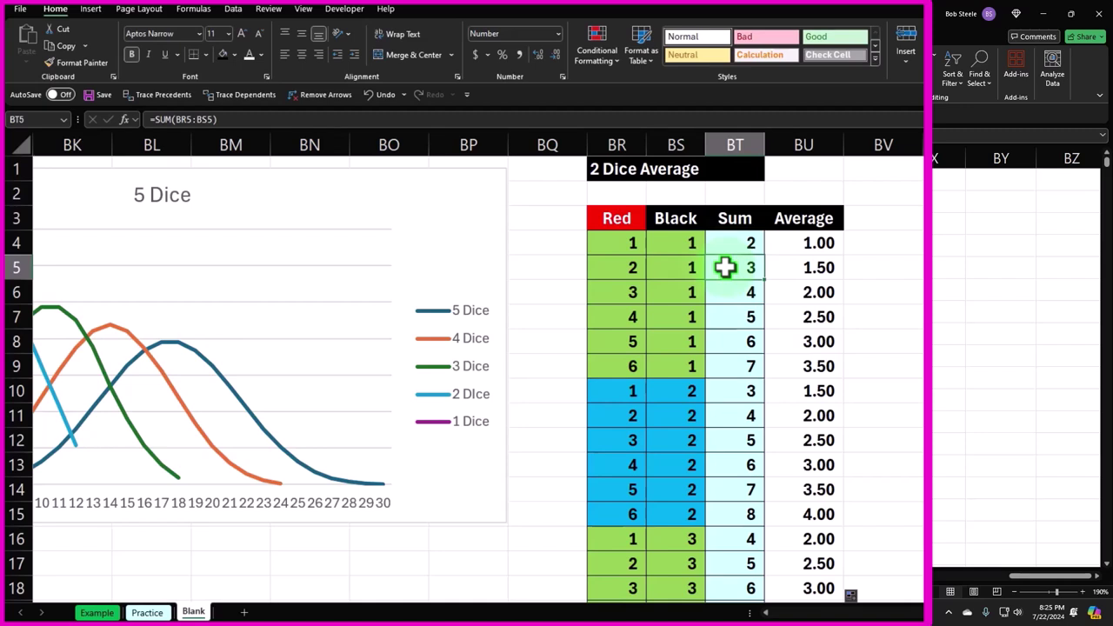
pyautogui.press('Right')
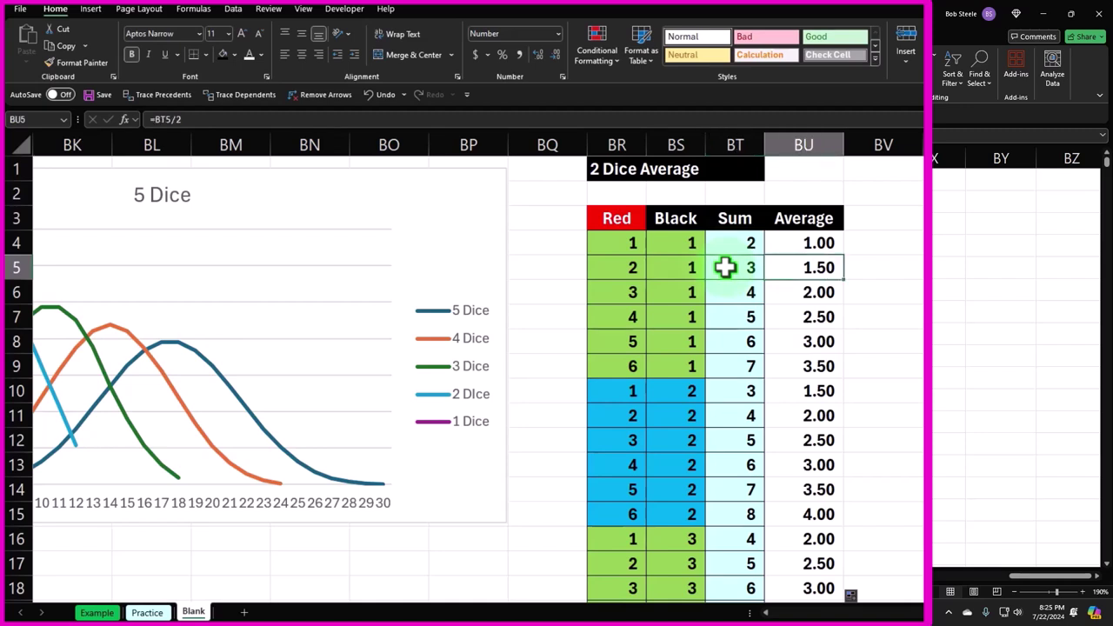
pyautogui.doubleClick(773, 269)
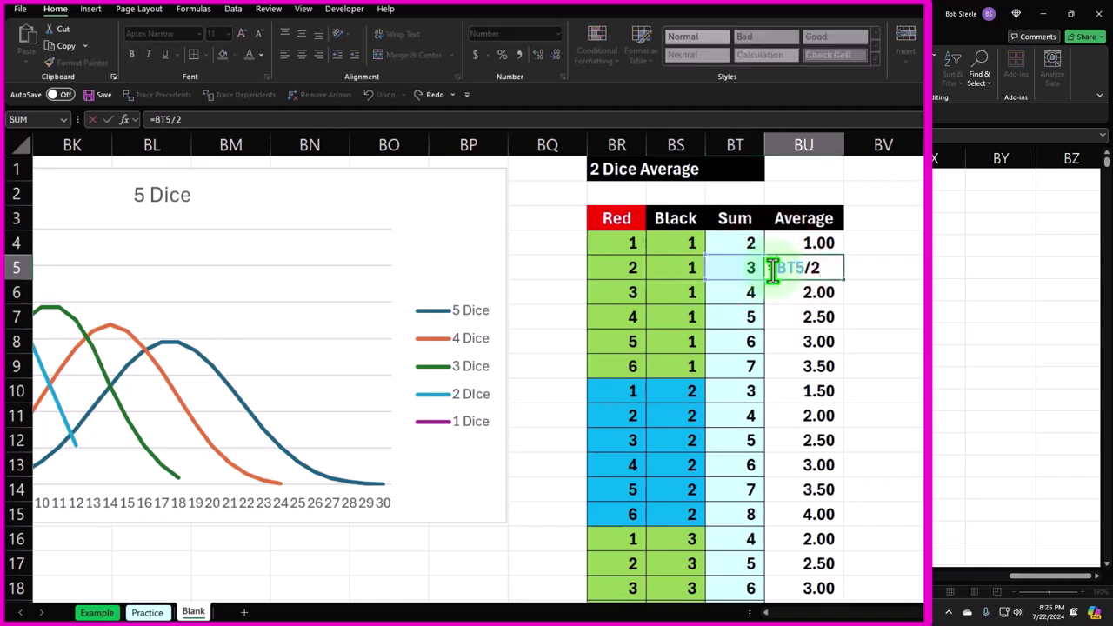
pyautogui.press('Return')
pyautogui.press('Up')
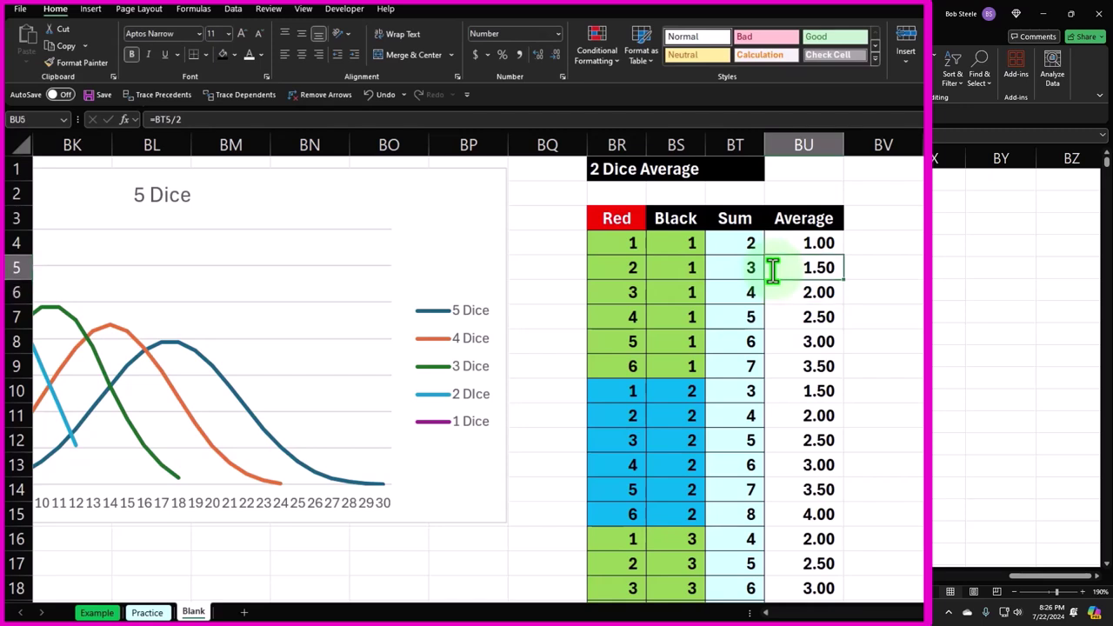
pyautogui.press('Down')
pyautogui.press('Left')
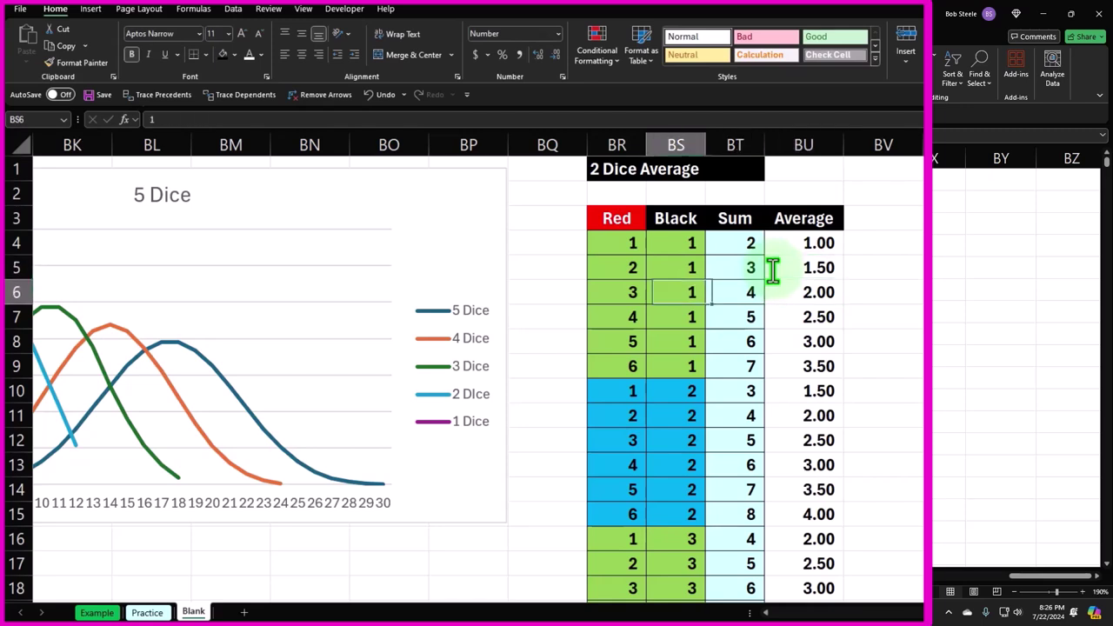
pyautogui.press('Left')
pyautogui.press('Left')
pyautogui.press('Right')
pyautogui.press('Right')
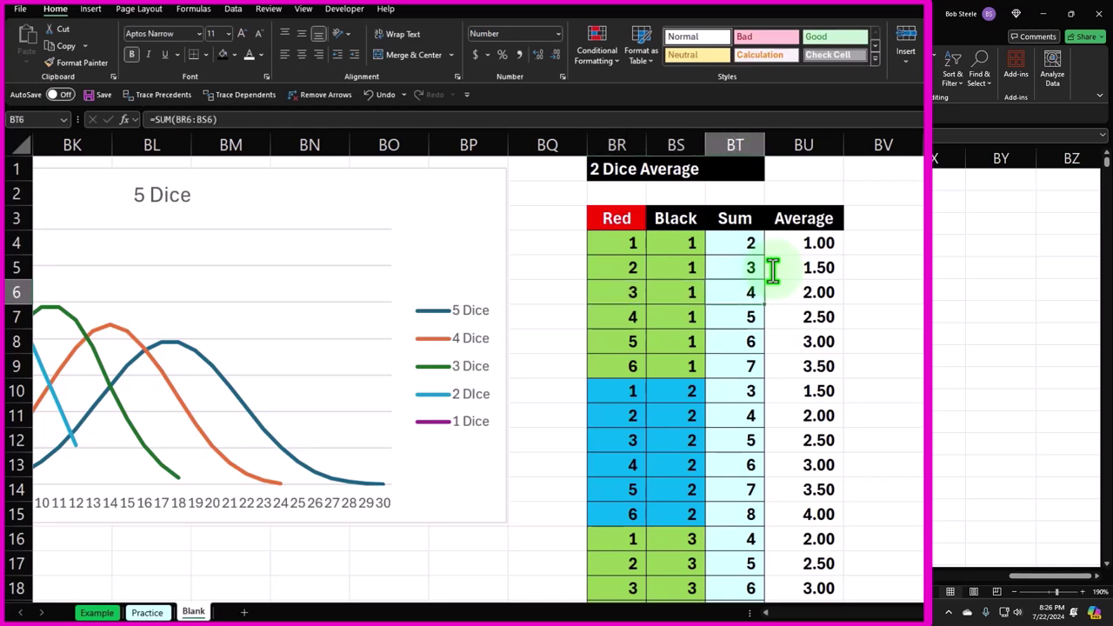
pyautogui.press('Right')
pyautogui.press('Down')
pyautogui.press('Left')
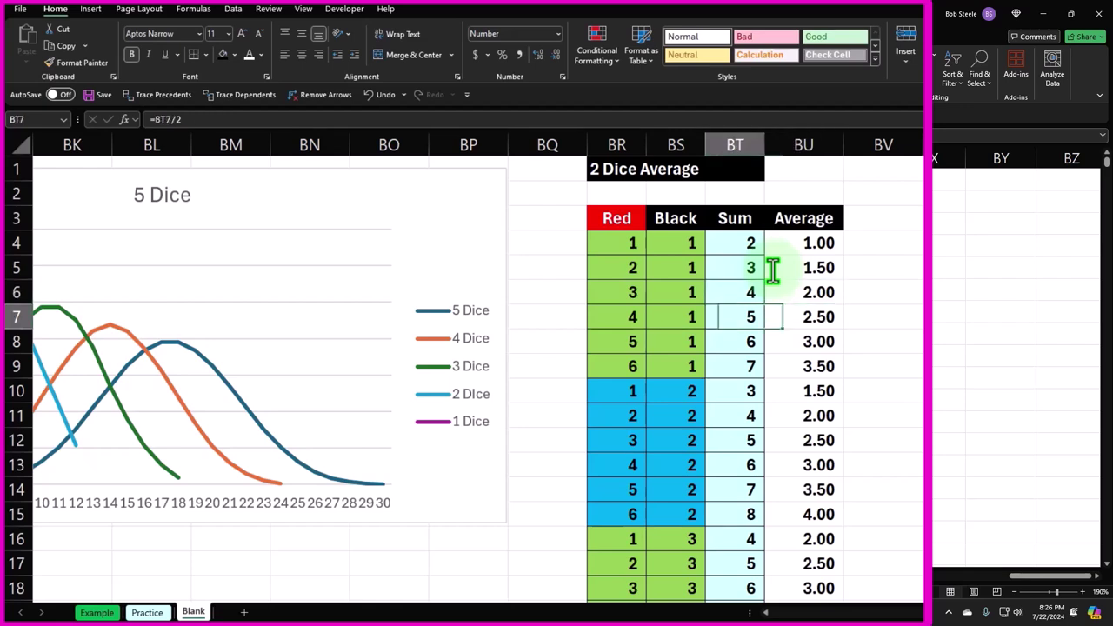
pyautogui.press('Left')
pyautogui.press('Left')
pyautogui.press('Right')
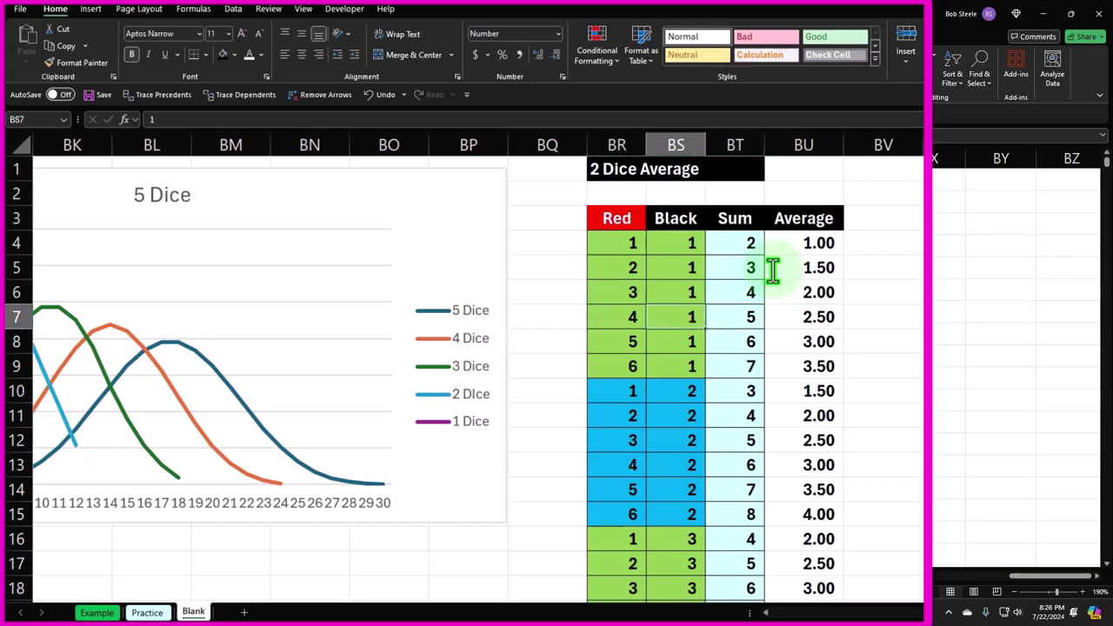
pyautogui.press('Right')
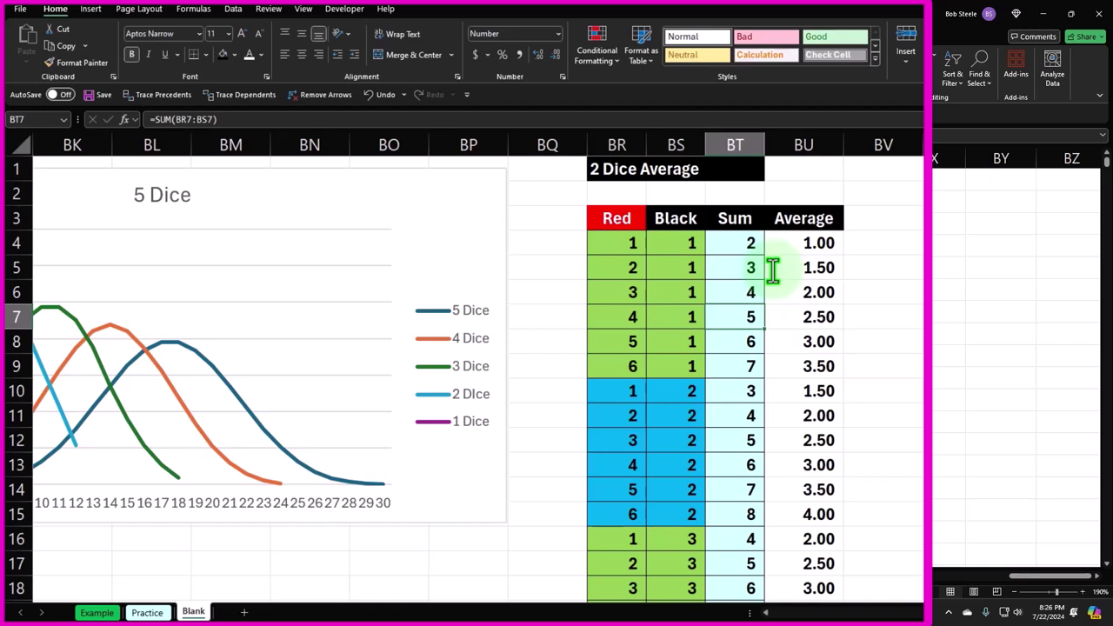
pyautogui.press('Right')
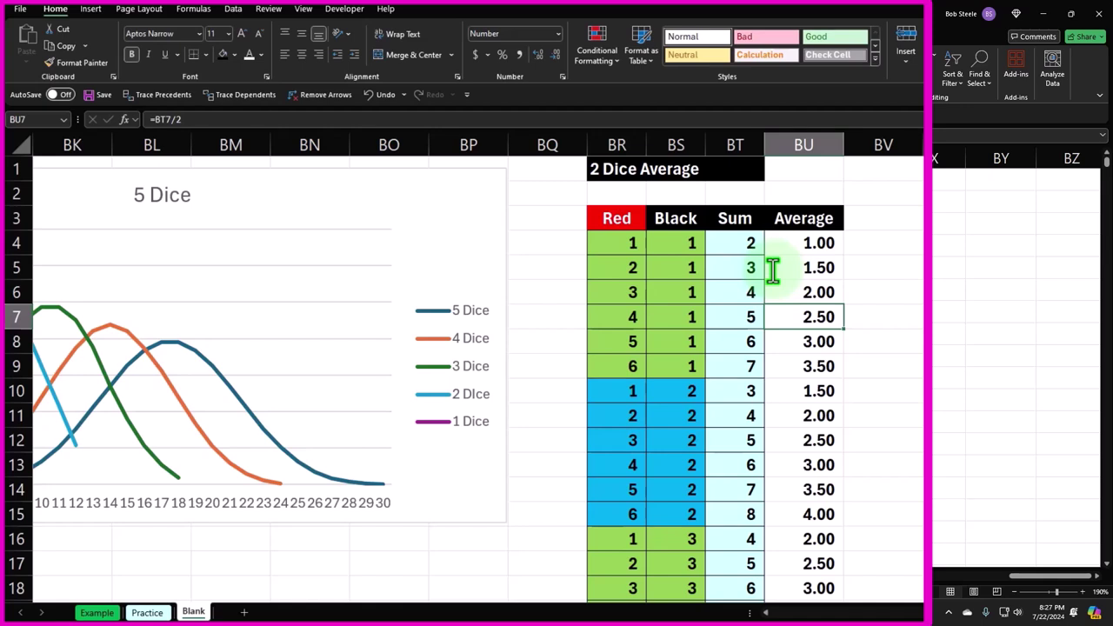
# Give the Average cells BU4:BU39 All Borders and a light cyan fill.
pyautogui.press('Up')
pyautogui.press('Up')
pyautogui.press('Up')
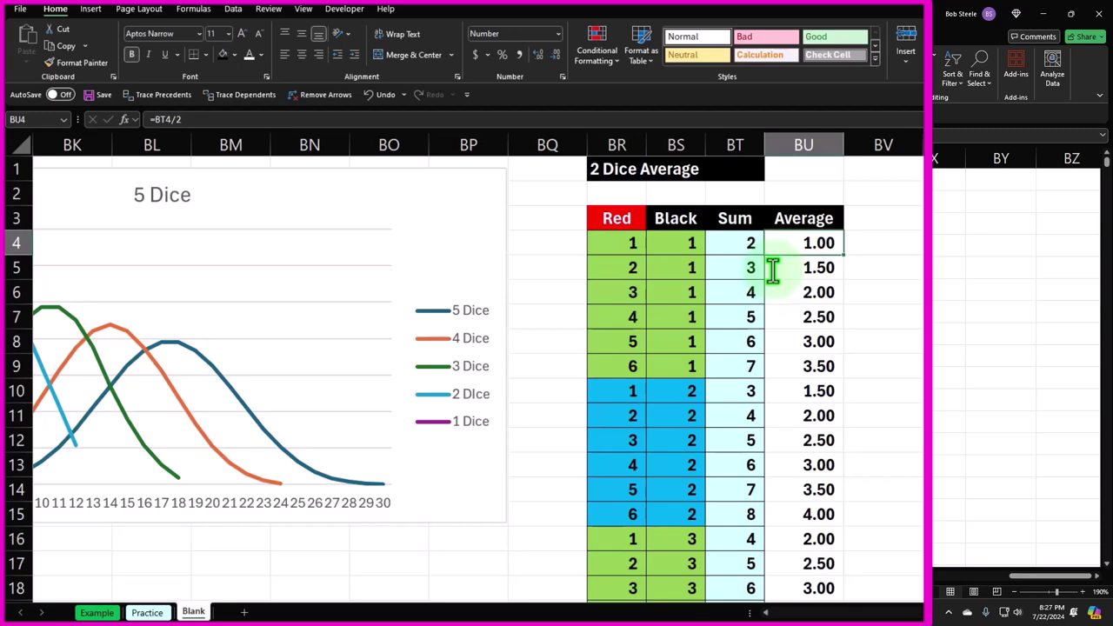
pyautogui.hotkey('ctrl', 'shift', 'Down')
pyautogui.scroll(-3, 861, 459)
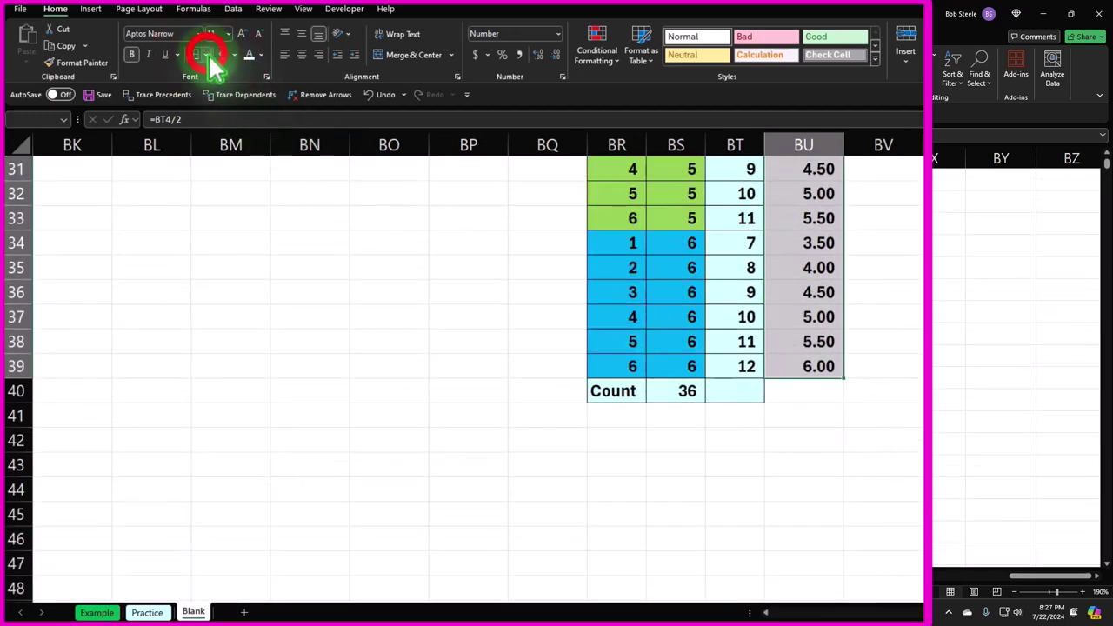
pyautogui.click(206, 54)
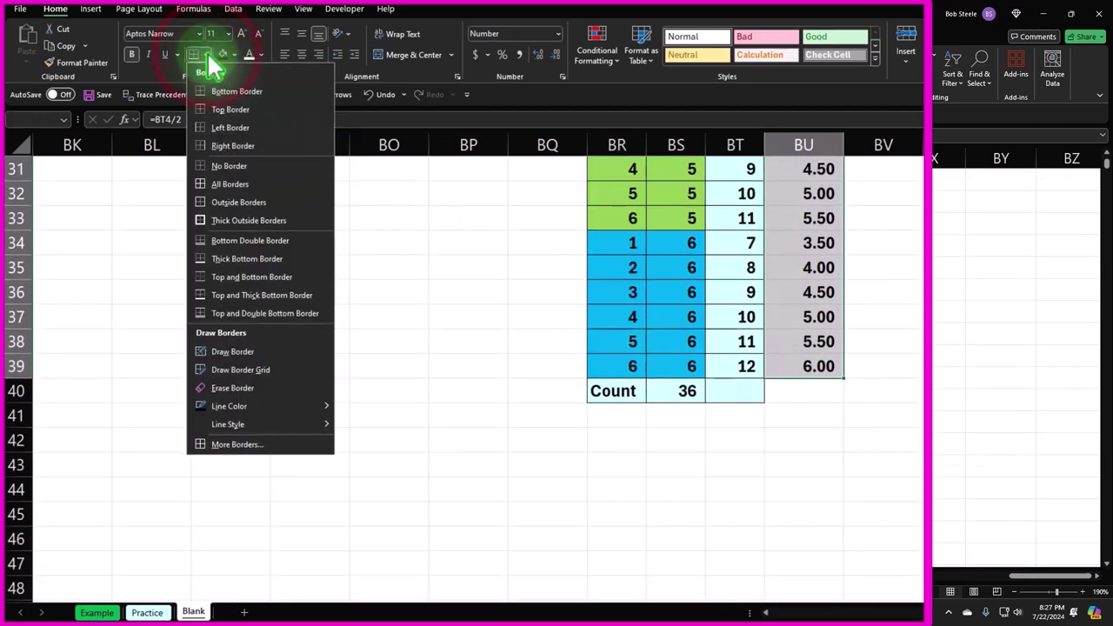
pyautogui.click(229, 182)
pyautogui.scroll(2, 229, 182)
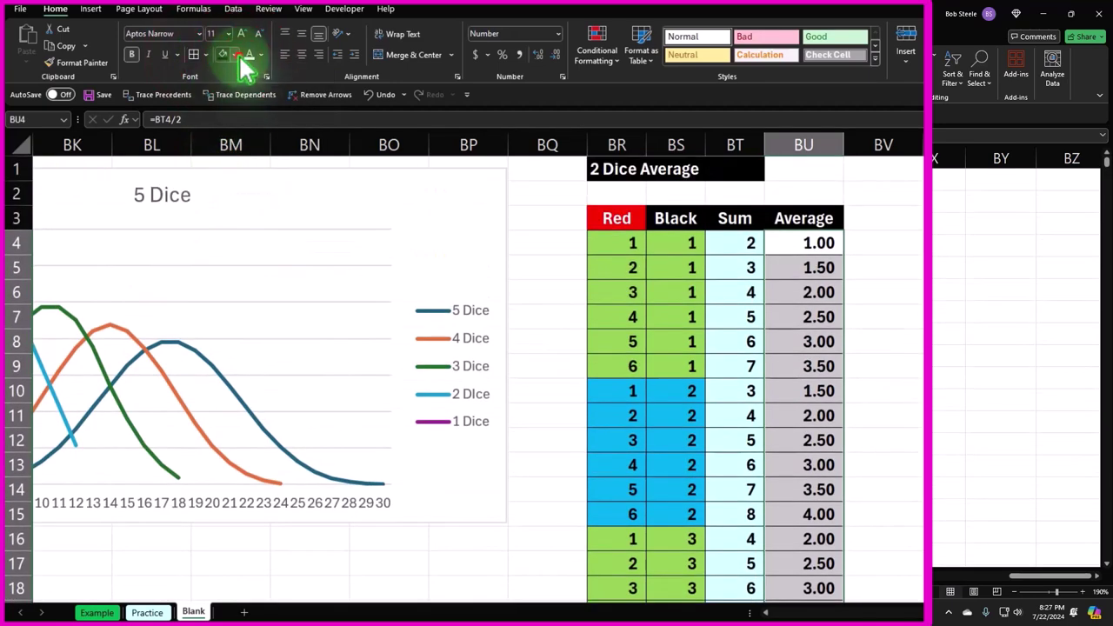
pyautogui.click(233, 54)
pyautogui.click(222, 213)
pyautogui.click(809, 261)
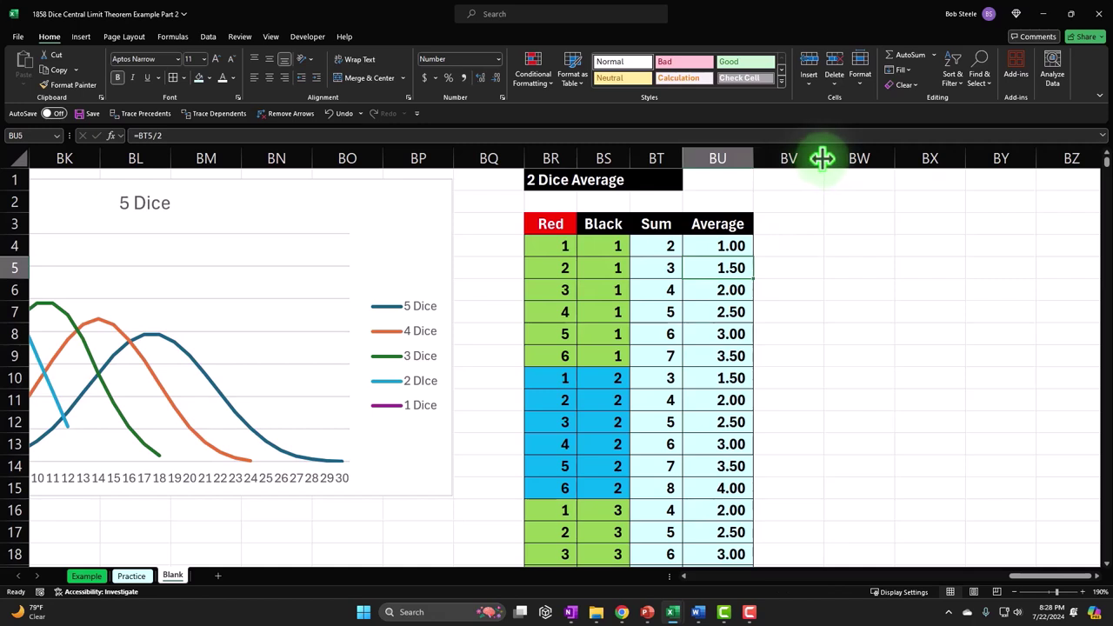
# Narrow column BV into a thin spacer and enter the heading 'Bens' in BW3.
pyautogui.moveTo(823, 158); pyautogui.dragTo(761, 159)
pyautogui.click(802, 222)
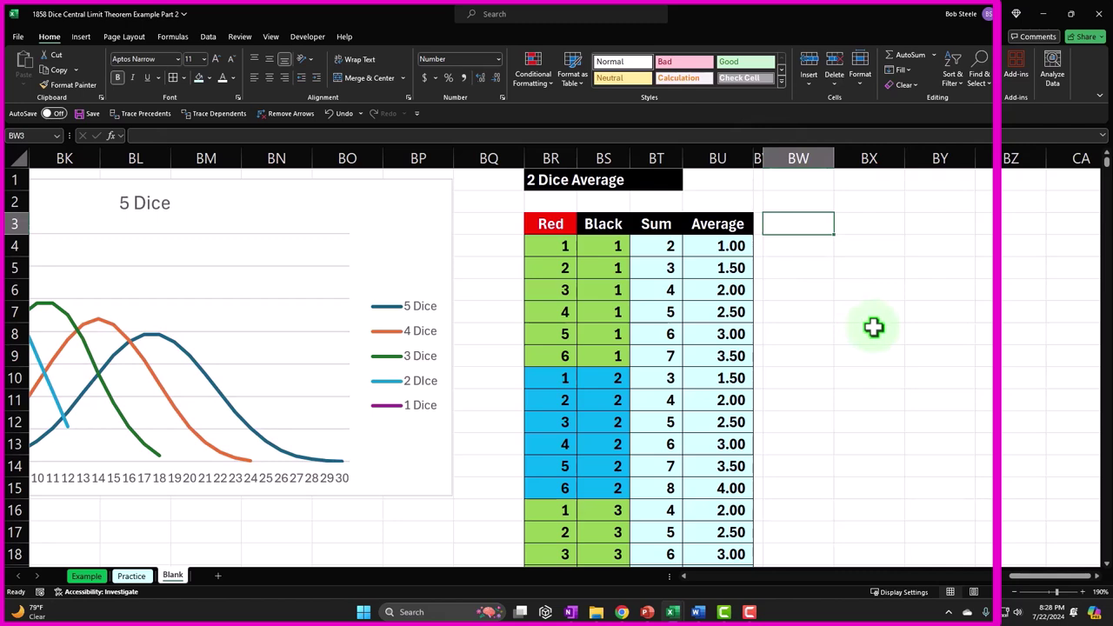
pyautogui.write('Bens')
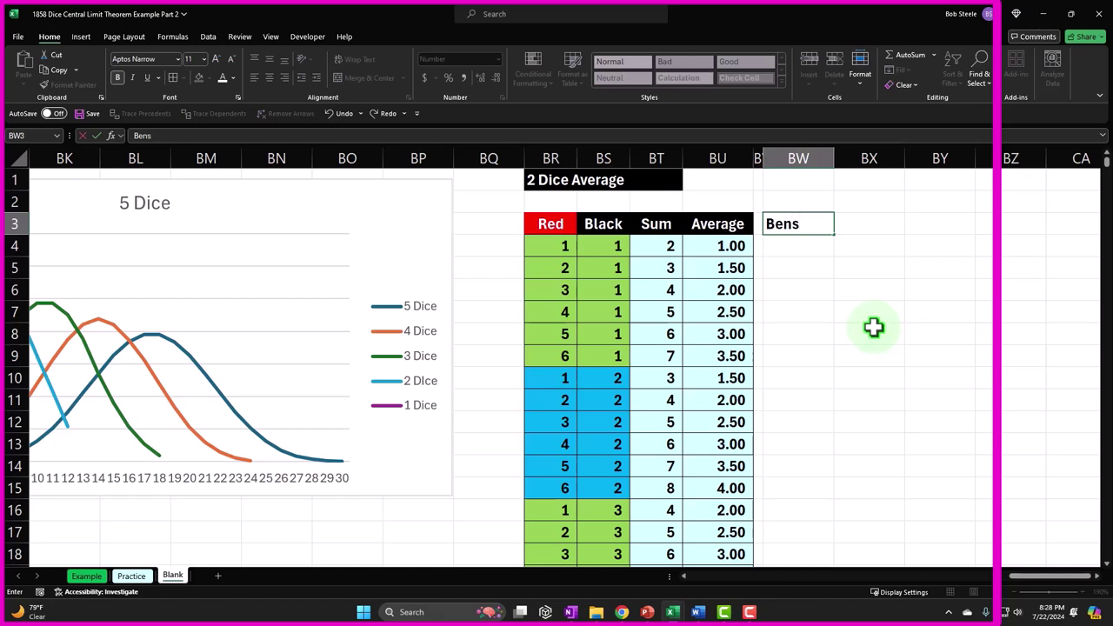
pyautogui.press('Tab')
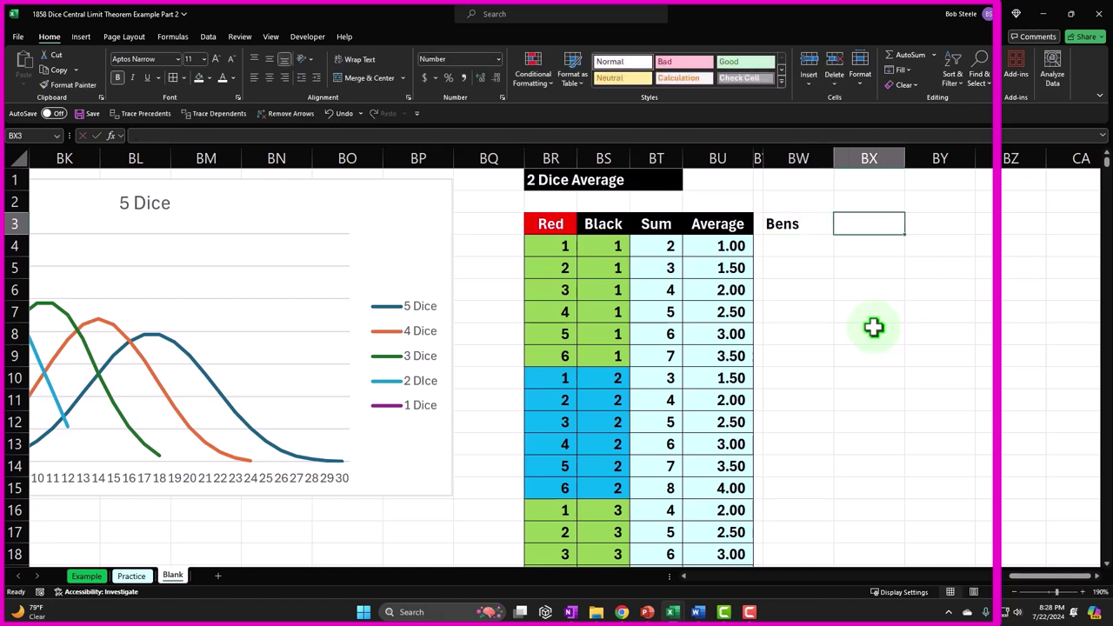
pyautogui.press('Return')
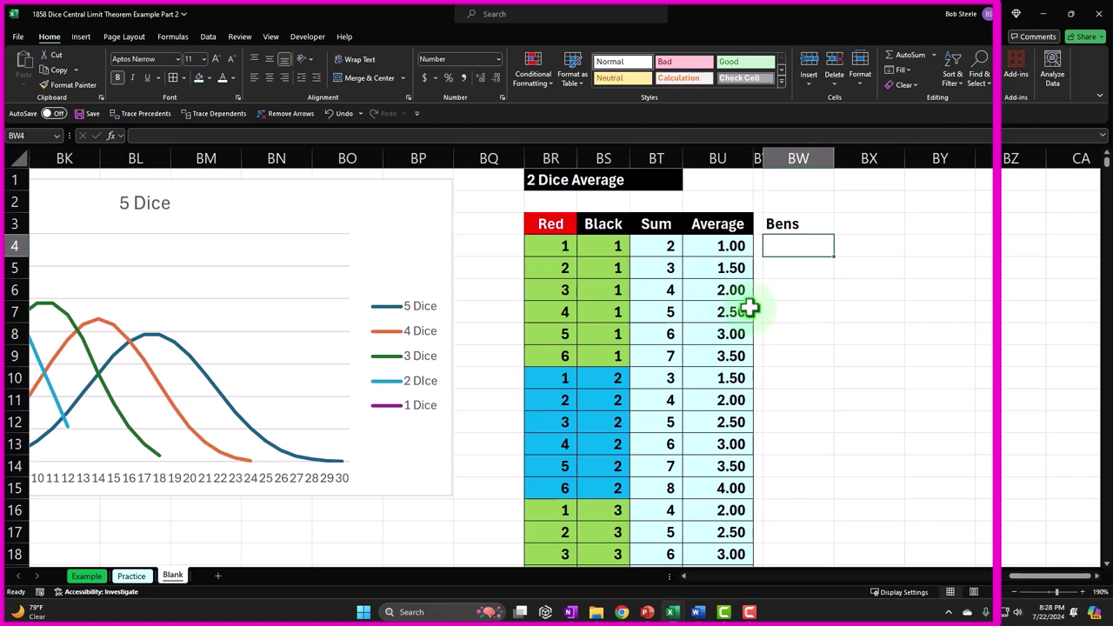
# Insert a histogram chart of the Average values in BU4:BU39.
pyautogui.click(718, 249)
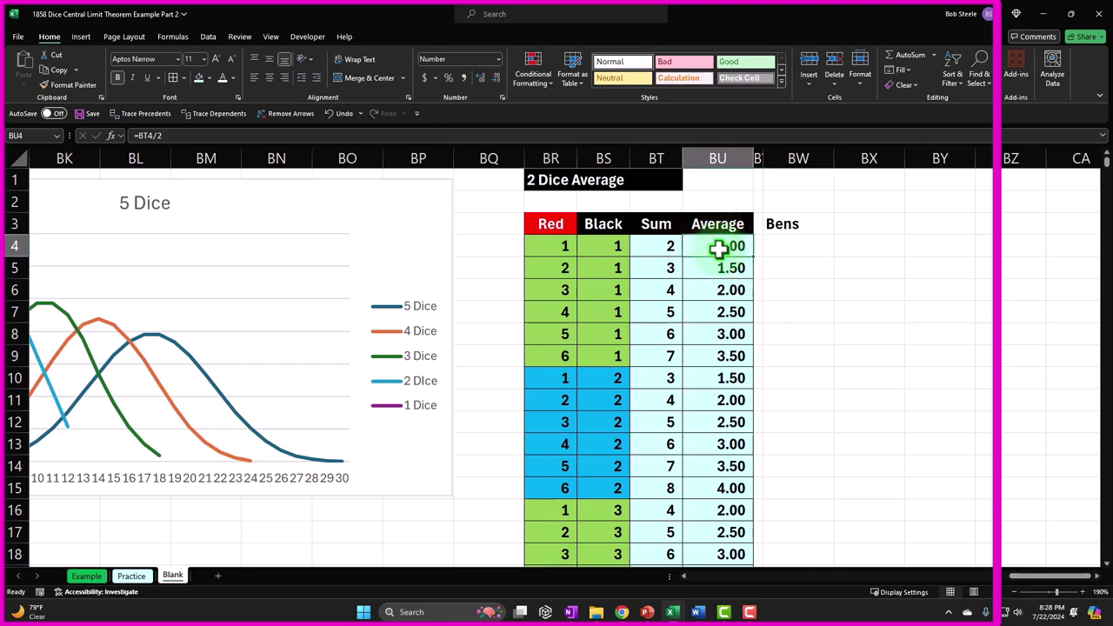
pyautogui.hotkey('ctrl', 'shift', 'Down')
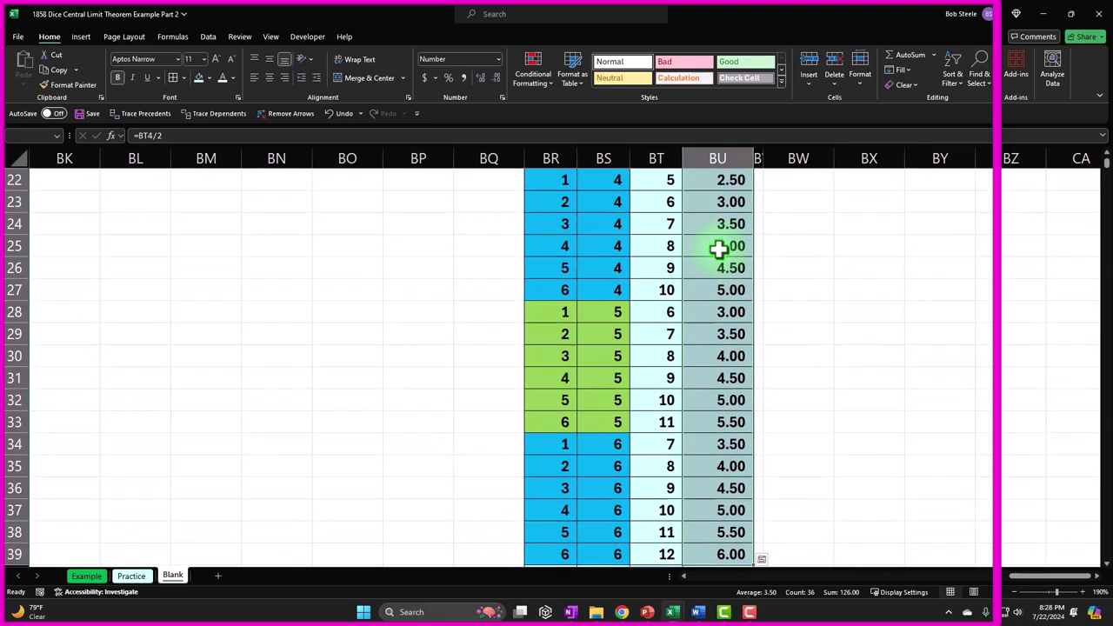
pyautogui.scroll(-2, 882, 405)
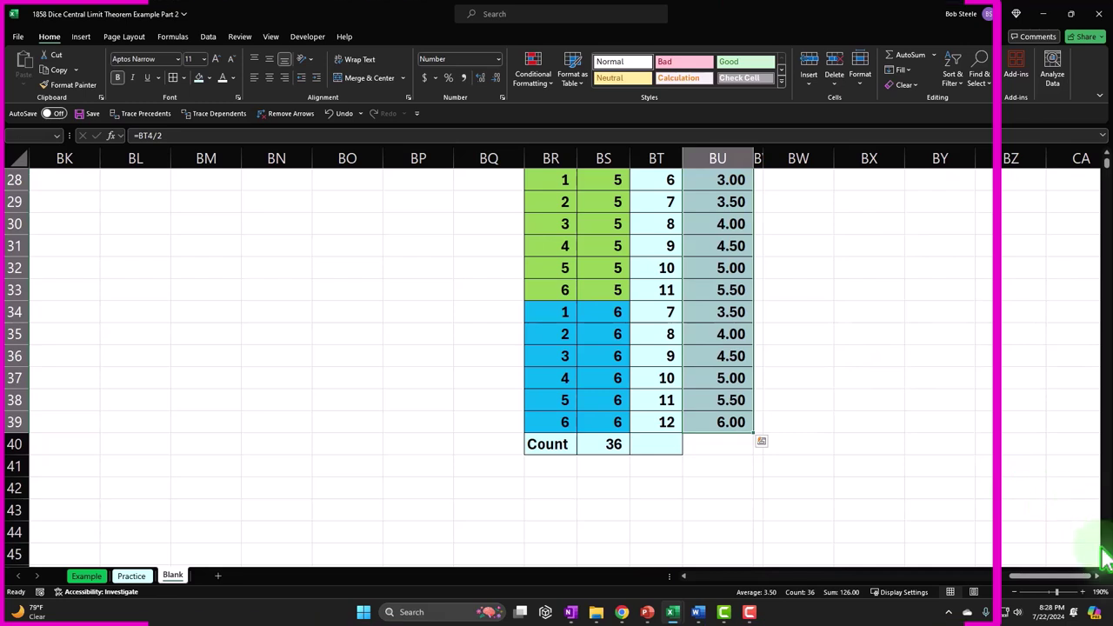
pyautogui.scroll(9, 1099, 174)
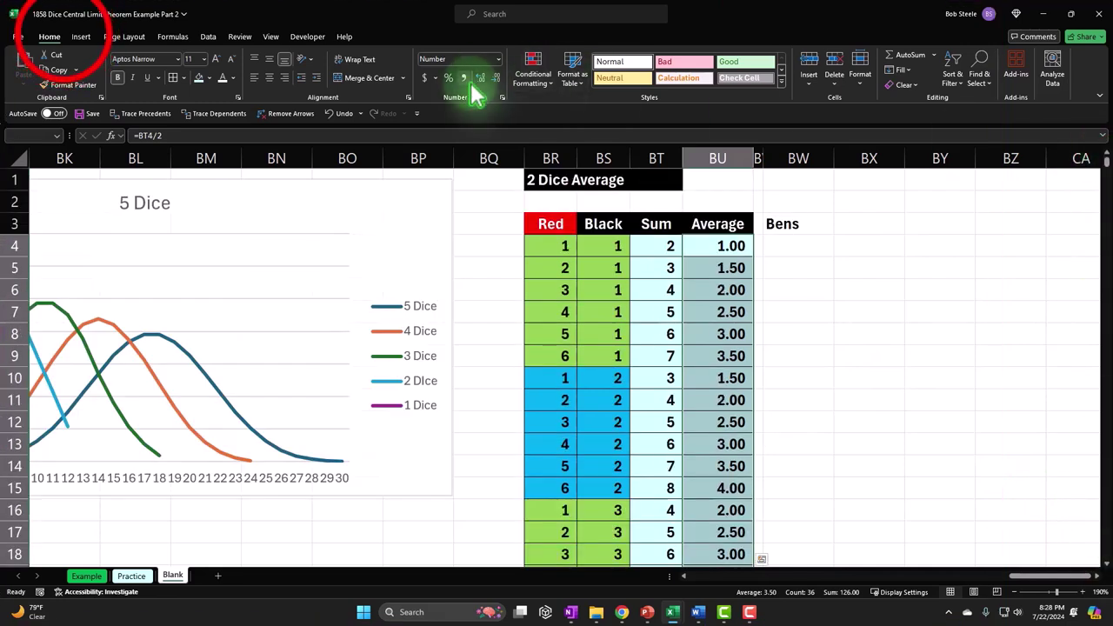
pyautogui.click(78, 39)
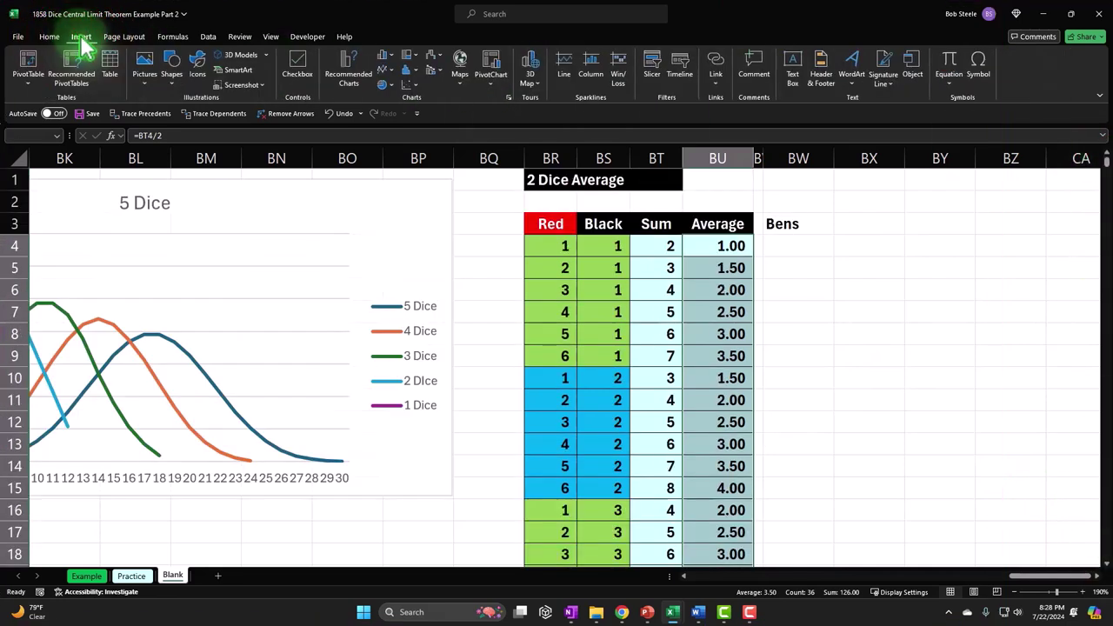
pyautogui.click(409, 71)
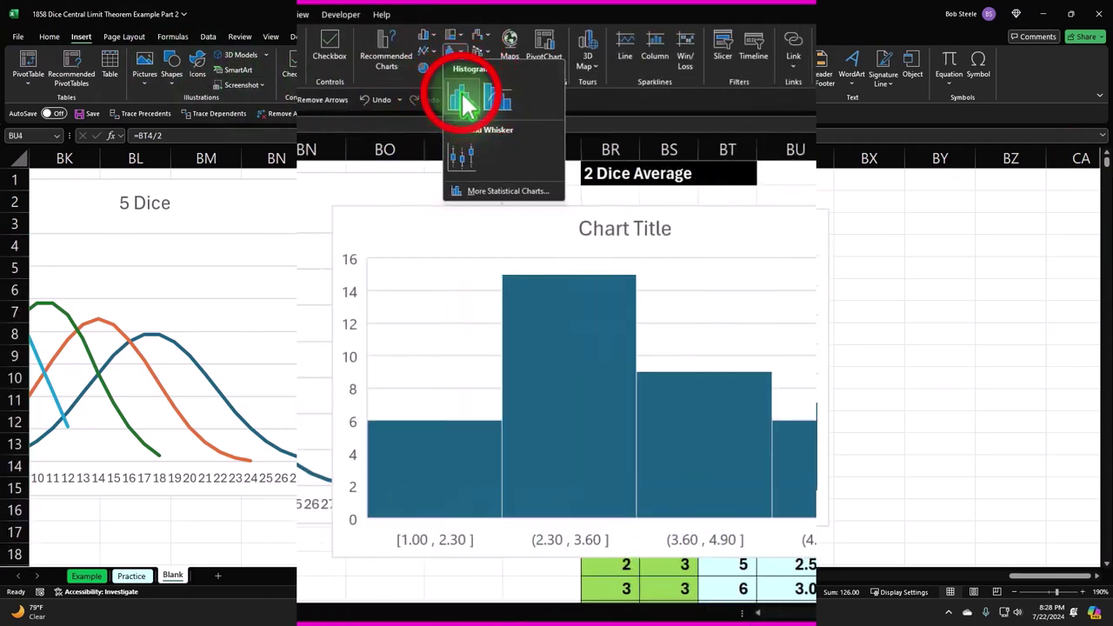
pyautogui.click(463, 96)
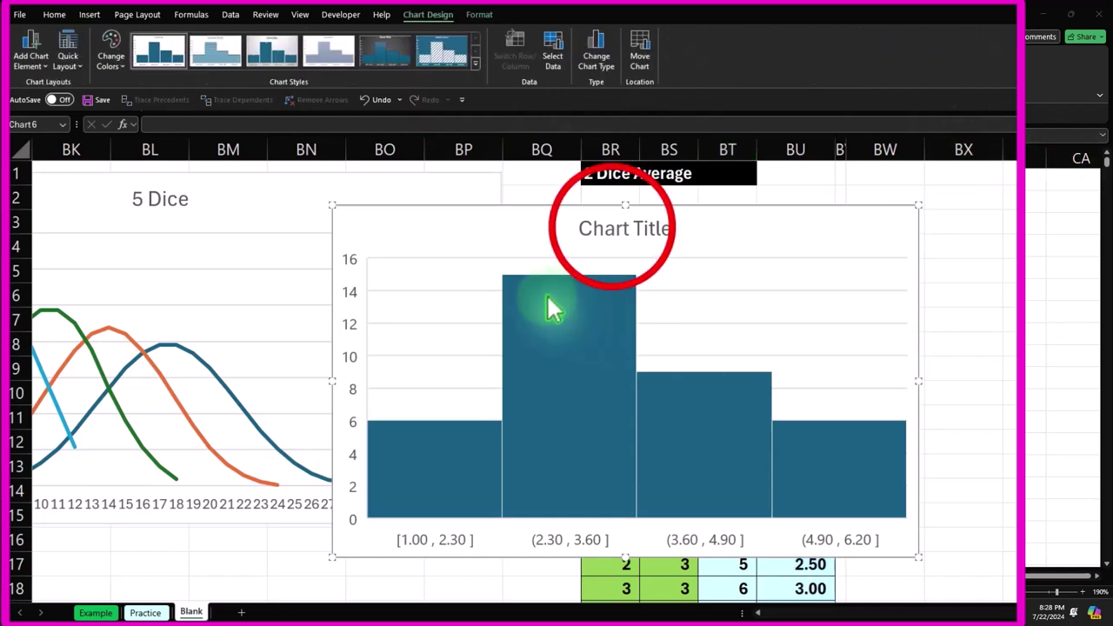
# Replace the histogram's 'Chart Title' with '2 Dice'.
pyautogui.click(581, 229)
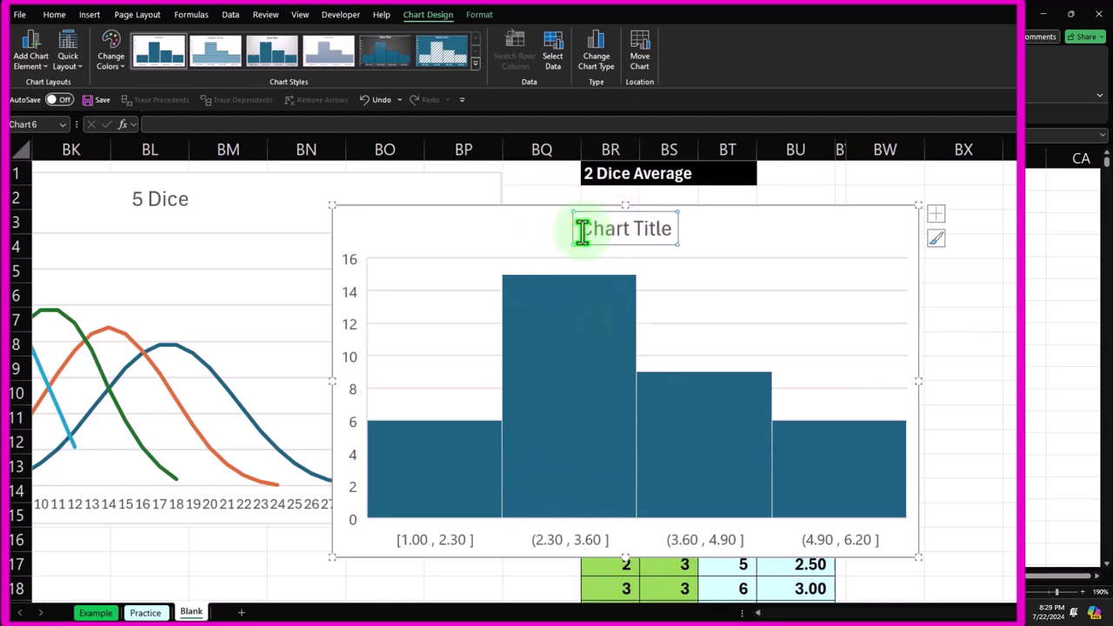
pyautogui.write('Dice')
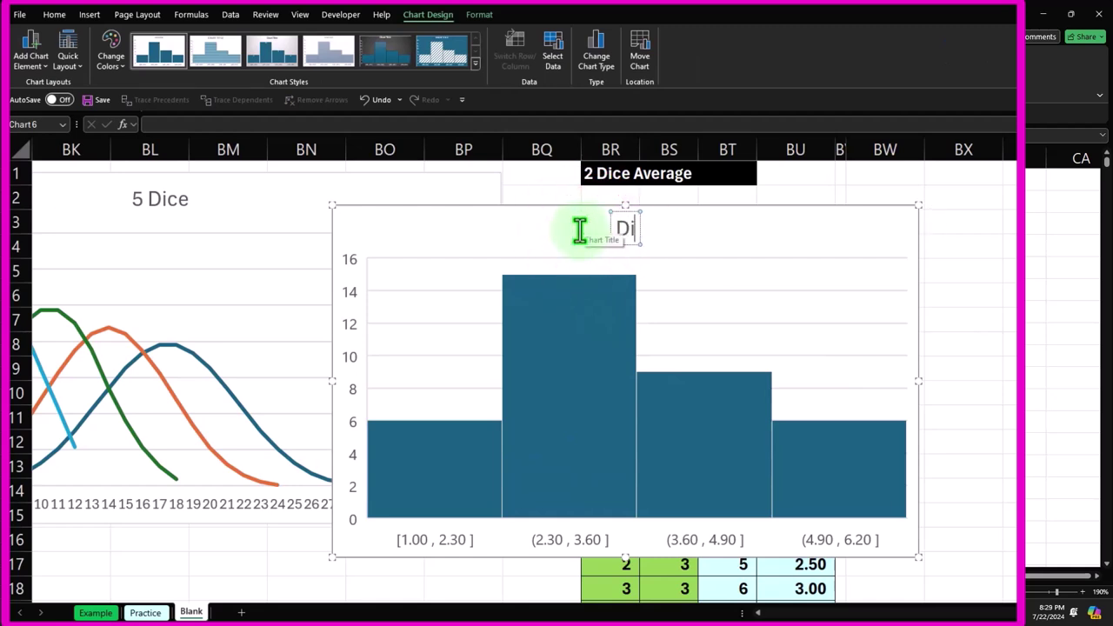
pyautogui.click(584, 230)
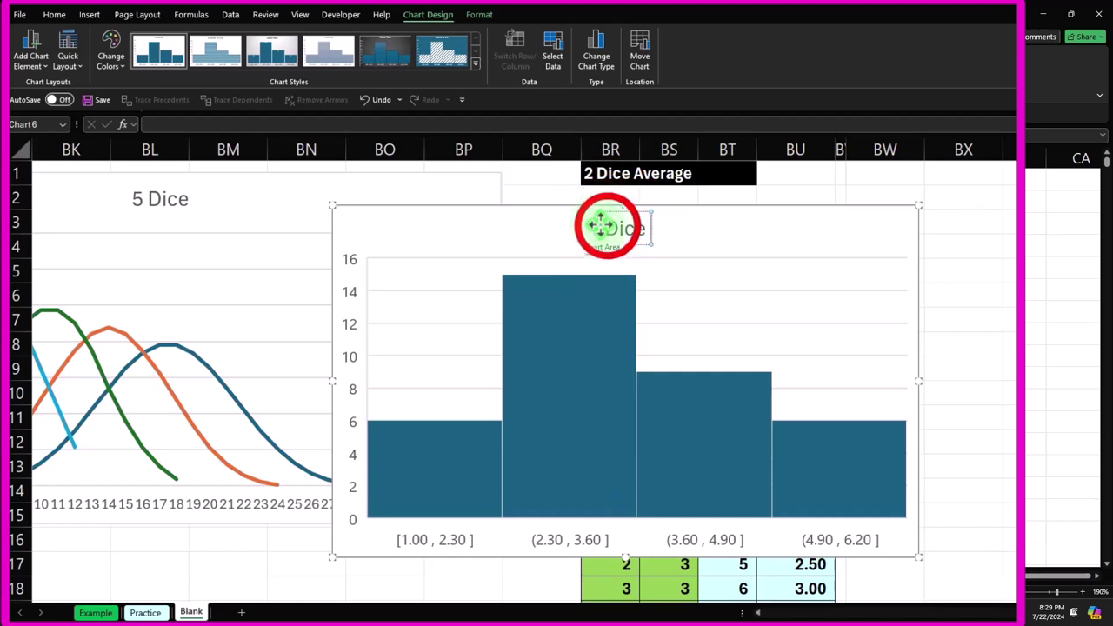
pyautogui.click(607, 227)
pyautogui.write('2')
pyautogui.click(473, 229)
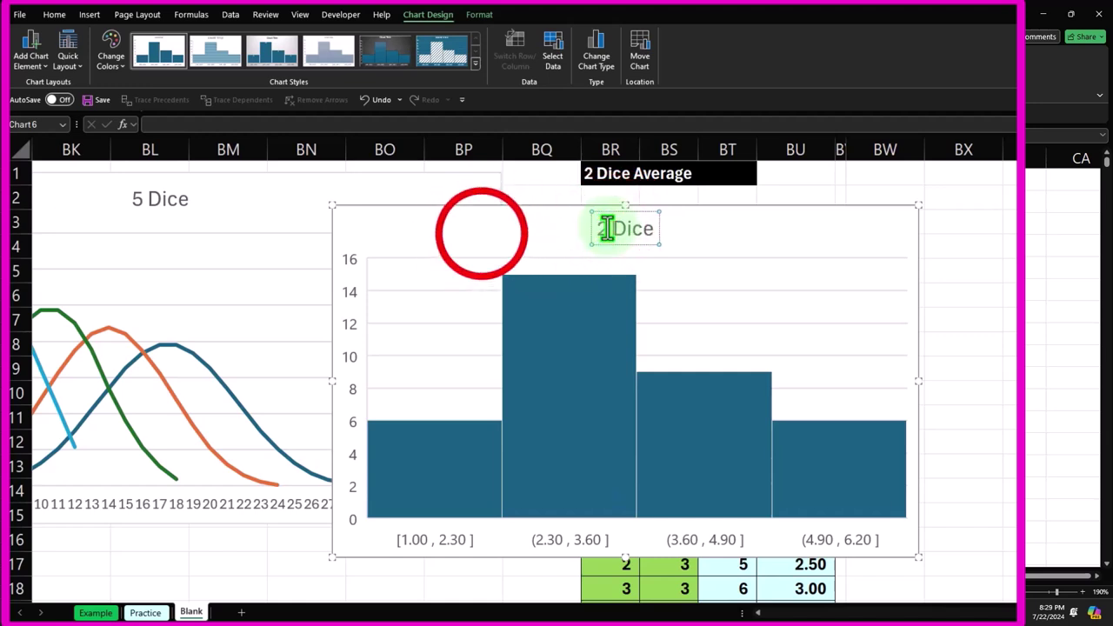
pyautogui.click(474, 551)
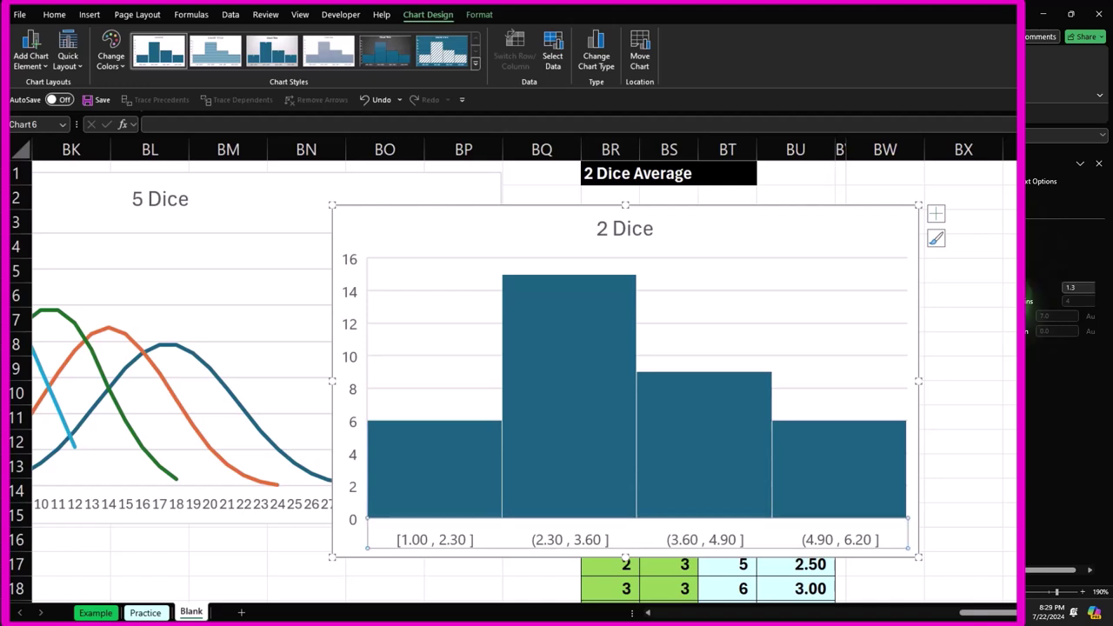
# Set the histogram bin width to 0.25, then 0.5, and close the Format Axis pane.
pyautogui.click(1076, 289)
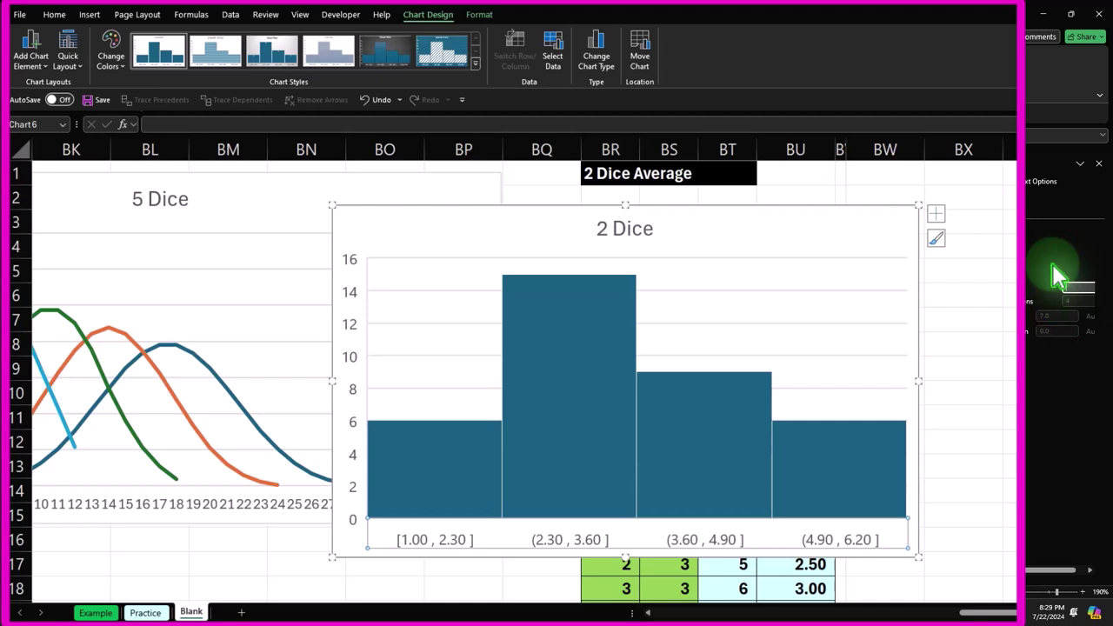
pyautogui.write('0.25')
pyautogui.press('Return')
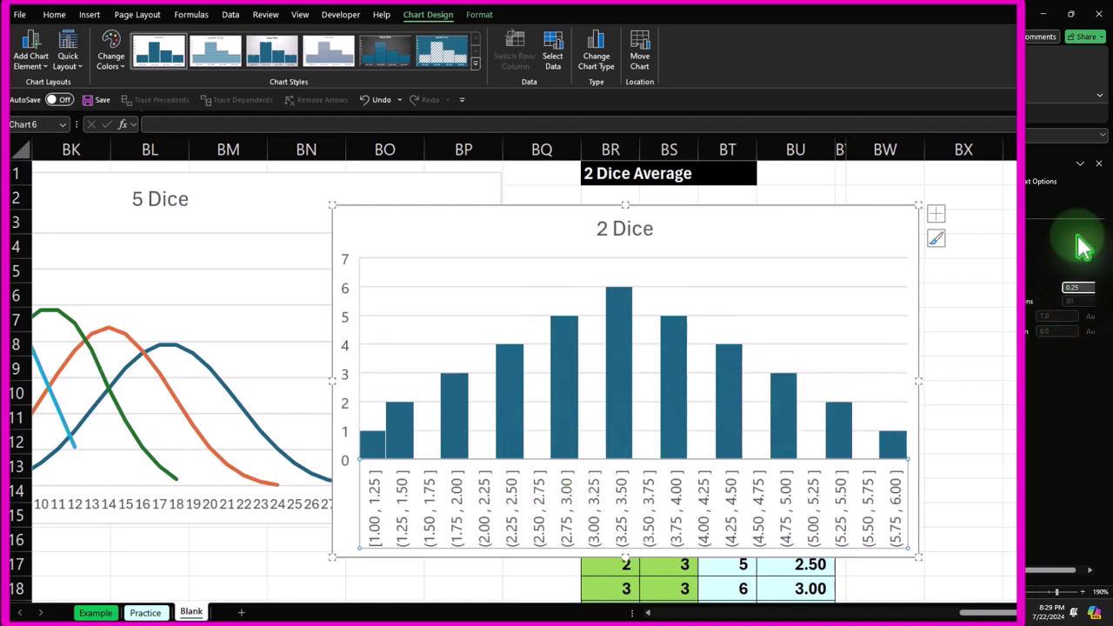
pyautogui.press('Return')
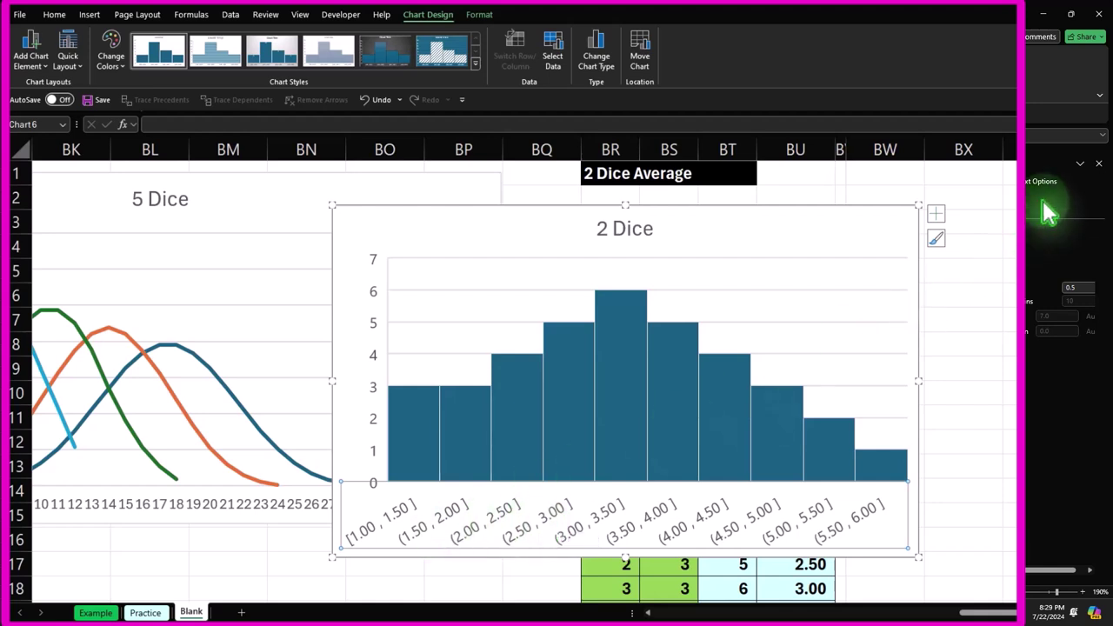
pyautogui.click(1098, 171)
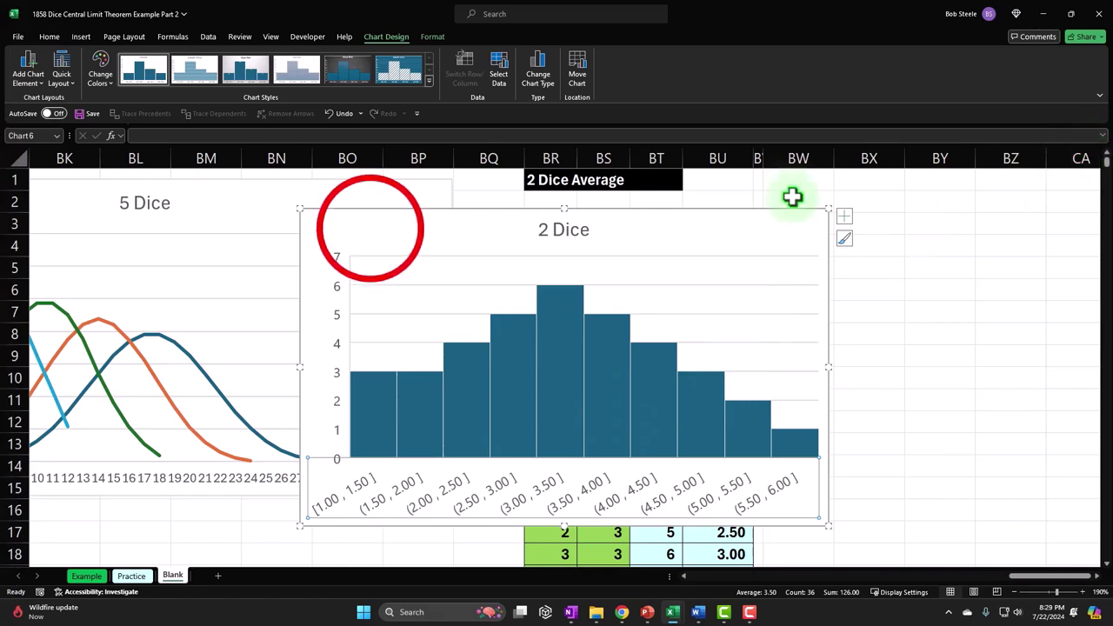
# Drag the 2 Dice chart to the right, off the dice table.
pyautogui.moveTo(370, 228); pyautogui.dragTo(781, 302)
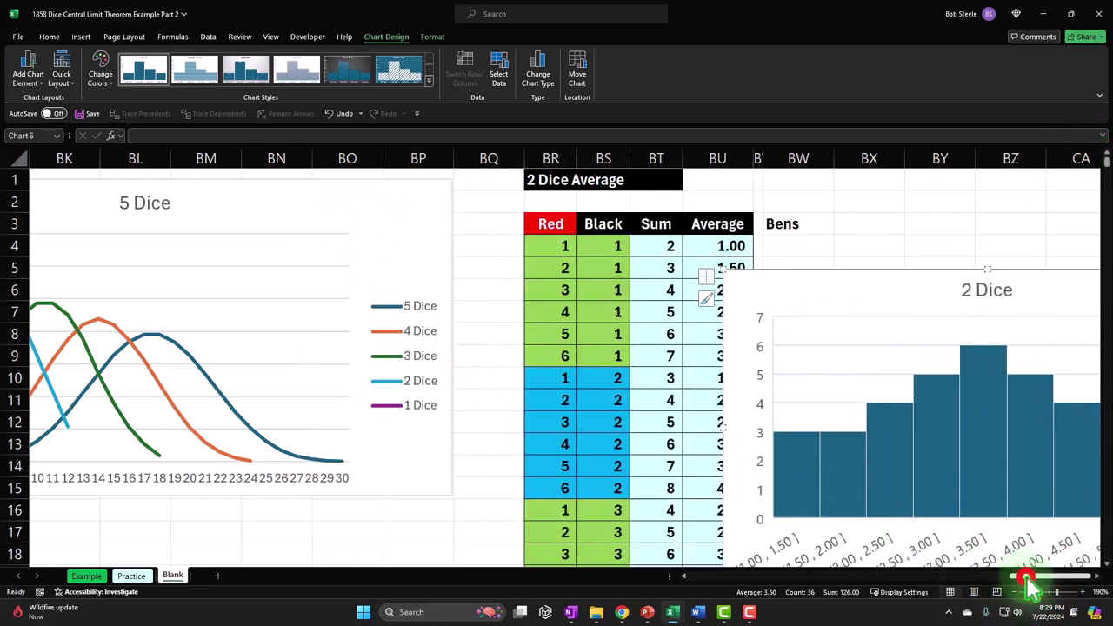
pyautogui.hscroll(1, 1013, 574)
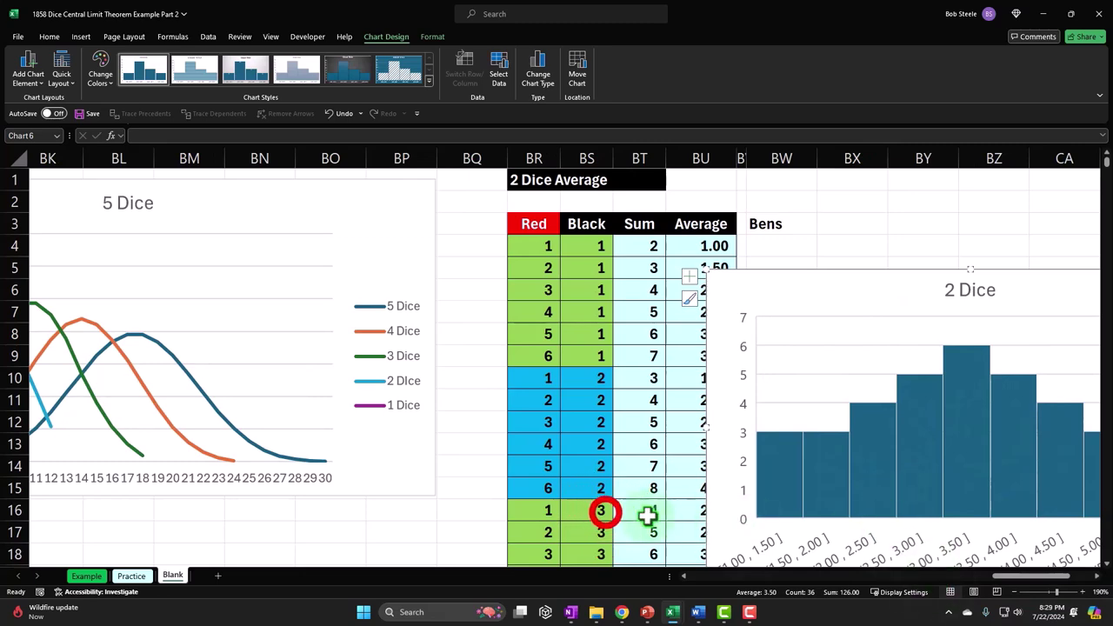
pyautogui.click(601, 511)
pyautogui.press('Right')
pyautogui.press('Right')
pyautogui.press('Right')
pyautogui.press('Right')
pyautogui.press('Right')
pyautogui.press('Right')
pyautogui.press('Right')
pyautogui.press('Right')
pyautogui.press('Right')
pyautogui.press('Right')
pyautogui.press('Right')
pyautogui.press('Right')
pyautogui.press('Right')
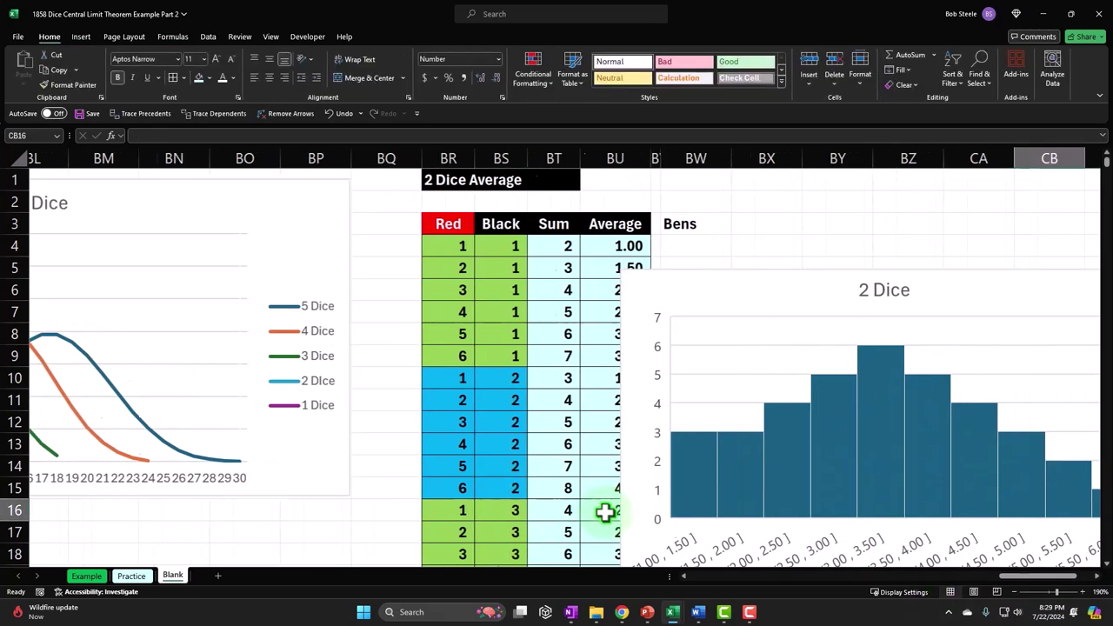
pyautogui.press('Right')
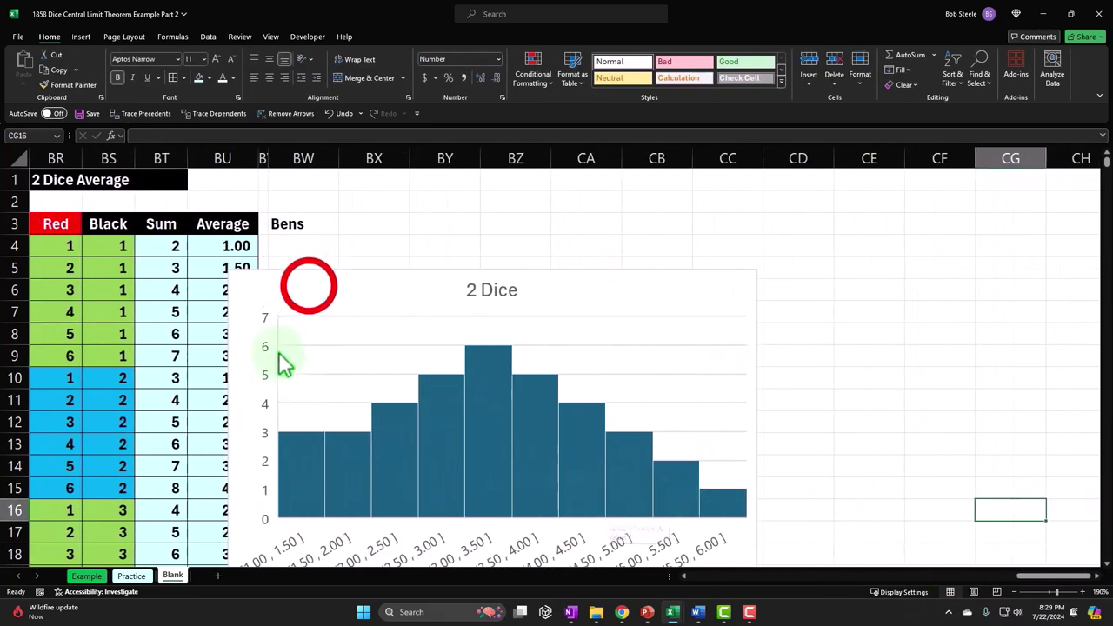
# Drag the 2 Dice chart further down below row 13, then select cell BW4.
pyautogui.moveTo(326, 300); pyautogui.dragTo(386, 459)
pyautogui.scroll(-1, 392, 391)
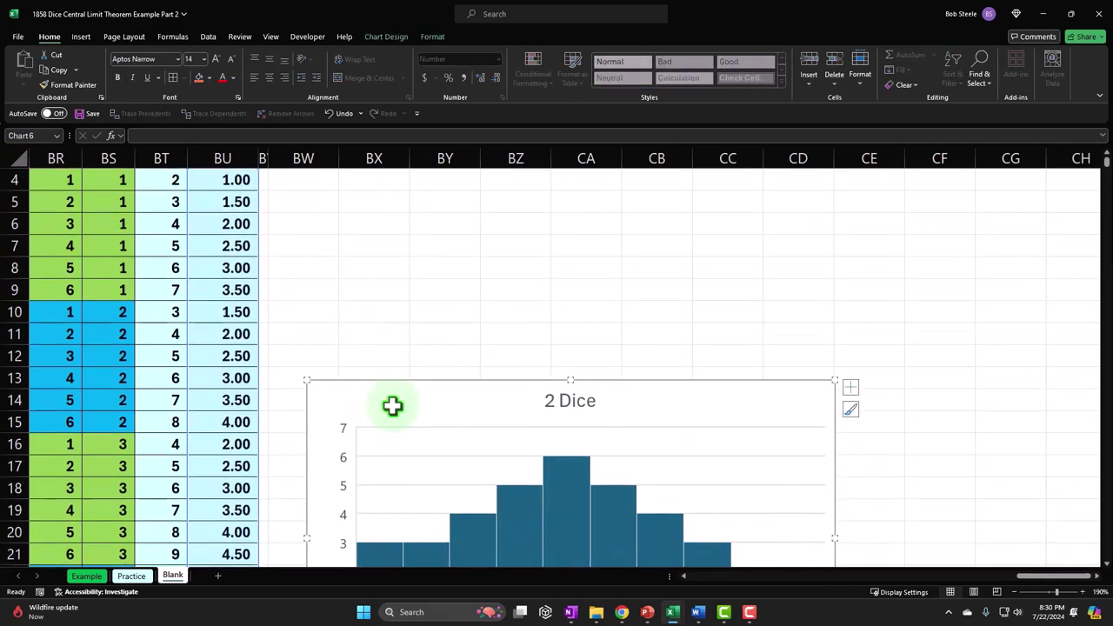
pyautogui.moveTo(393, 405); pyautogui.dragTo(357, 448)
pyautogui.scroll(-2, 380, 392)
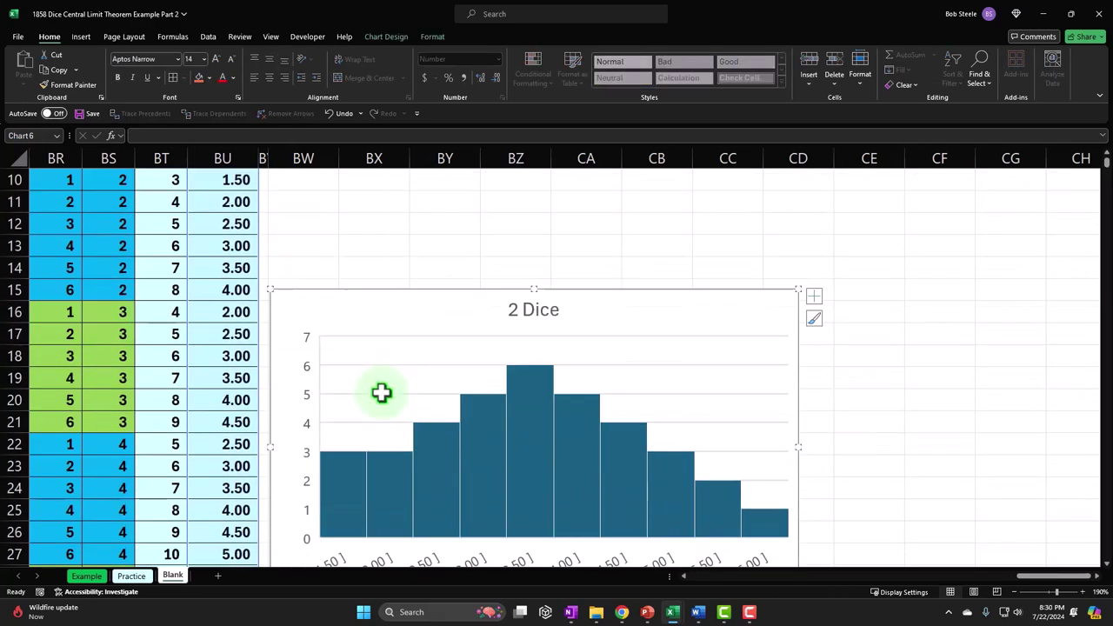
pyautogui.scroll(3, 380, 392)
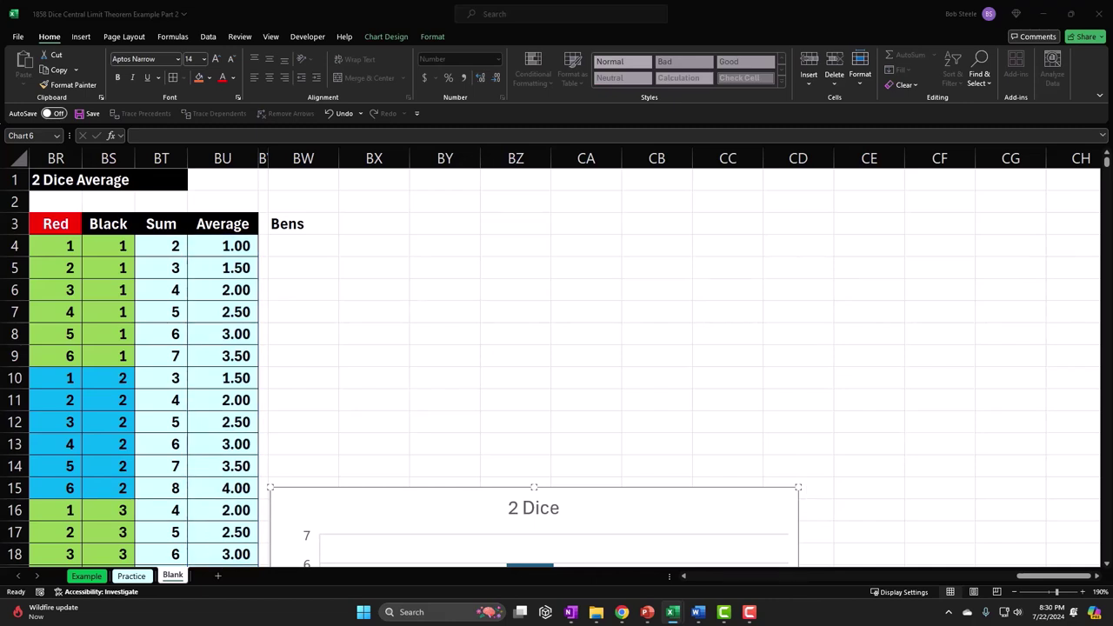
pyautogui.click(317, 246)
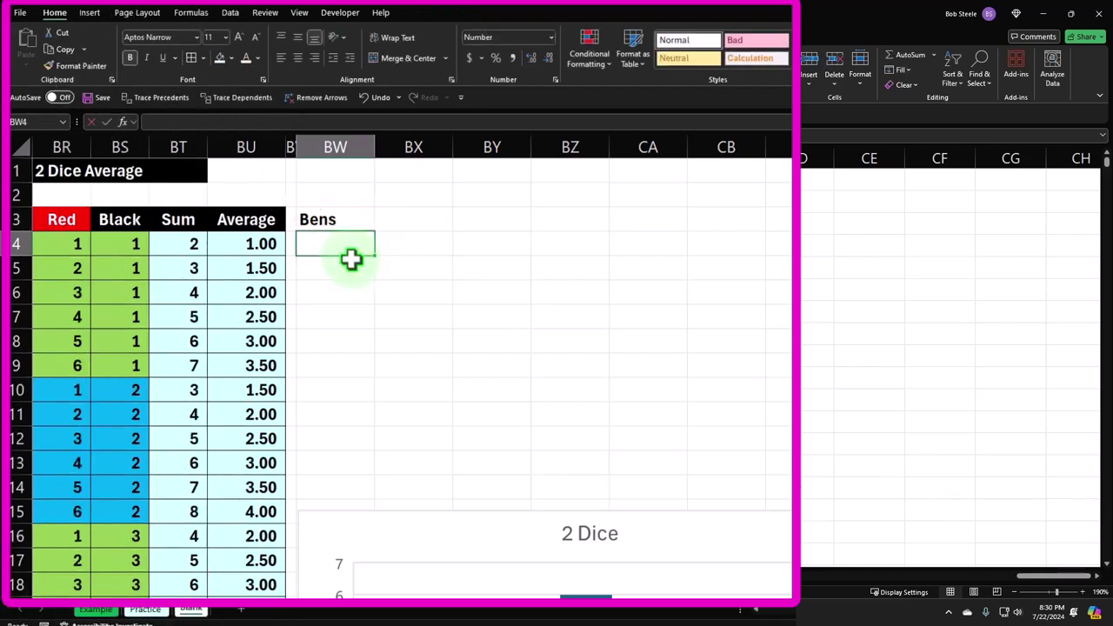
# Enter Bens bounds 0–1, 1–2 and 2–3 in rows 4 to 6 of BW:BX.
pyautogui.write('0')
pyautogui.press('Tab')
pyautogui.write('1')
pyautogui.press('Return')
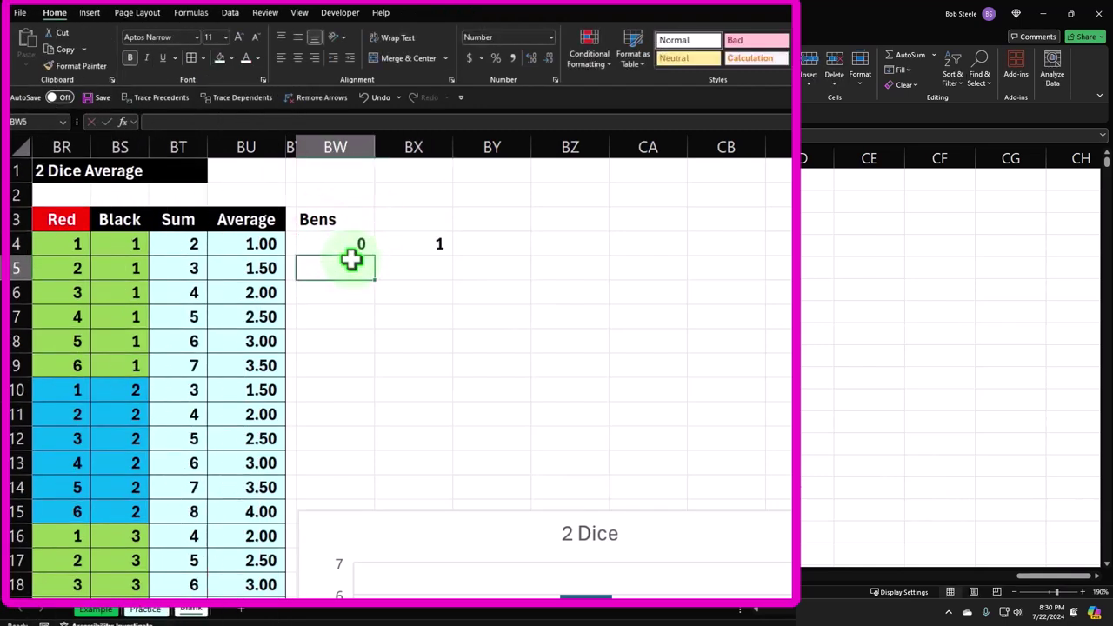
pyautogui.write('1')
pyautogui.press('Tab')
pyautogui.write('2')
pyautogui.press('Tab')
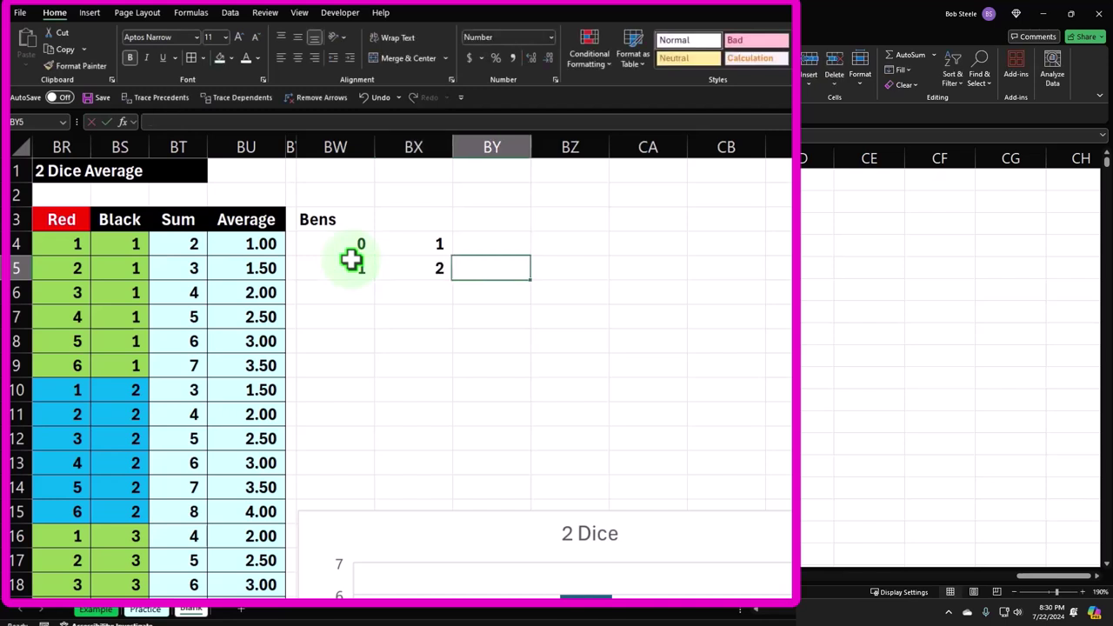
pyautogui.press('Return')
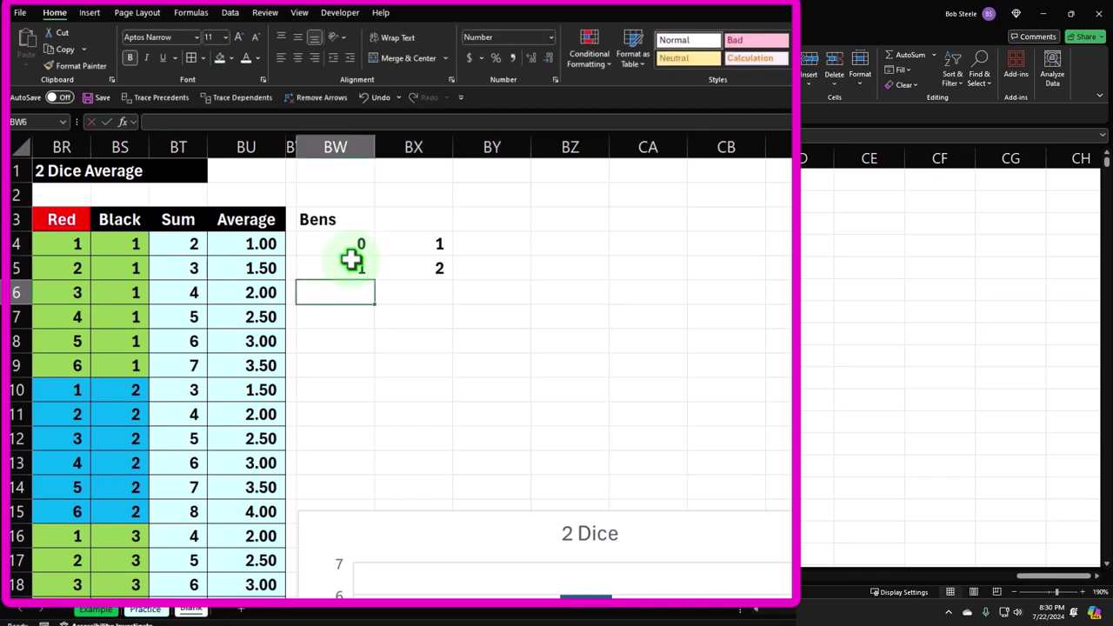
pyautogui.write('2')
pyautogui.press('Tab')
pyautogui.write('3')
pyautogui.press('Tab')
pyautogui.press('Return')
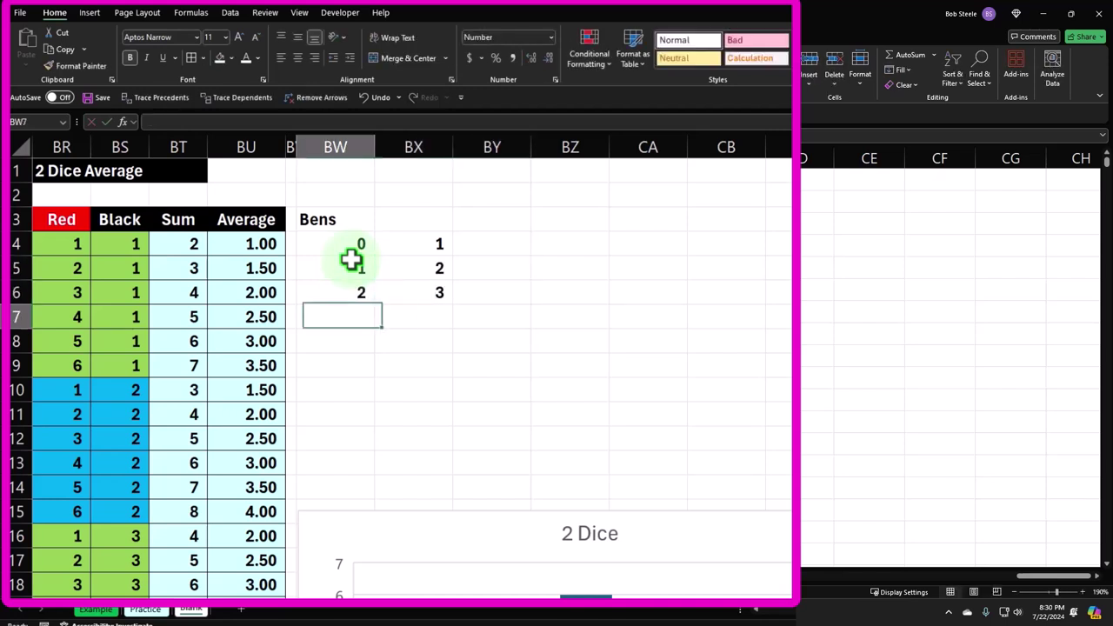
# Enter bounds 3–4 and 4–5 in rows 7–8, and 5 in BW9.
pyautogui.write('3')
pyautogui.press('Tab')
pyautogui.write('4')
pyautogui.press('Tab')
pyautogui.press('Return')
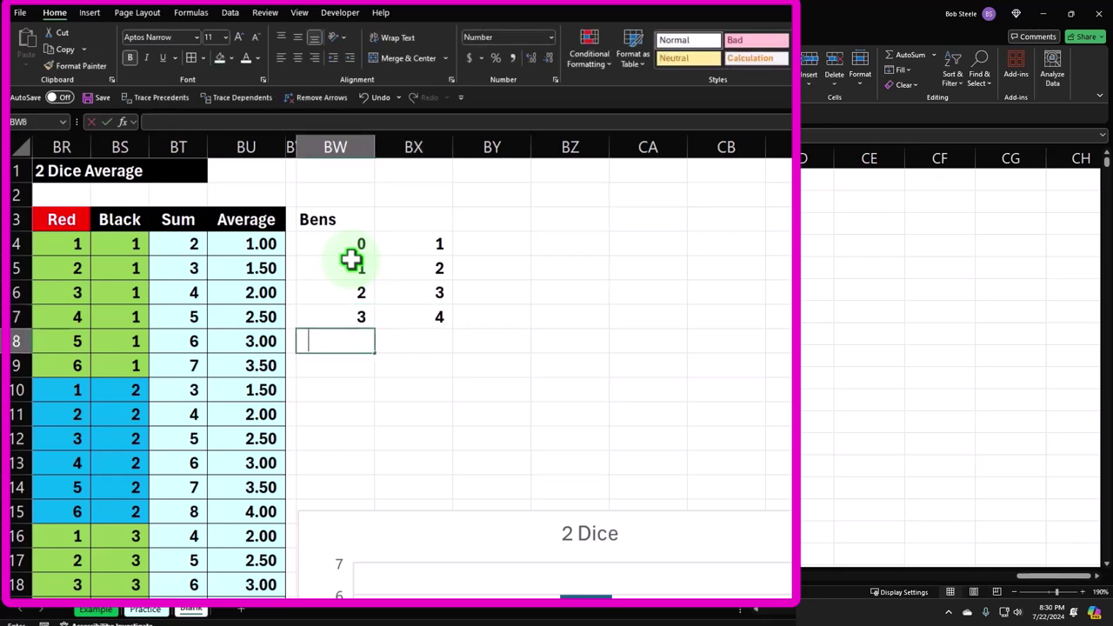
pyautogui.write('4')
pyautogui.press('Tab')
pyautogui.write('5')
pyautogui.press('Return')
pyautogui.press('Tab')
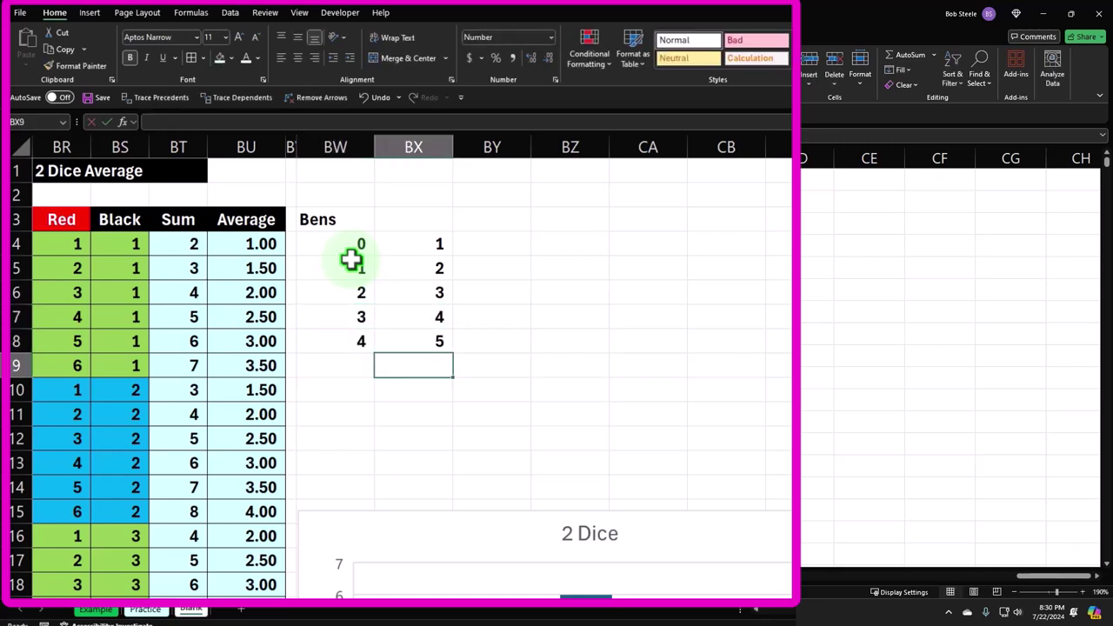
pyautogui.hotkey('shift', 'Tab')
pyautogui.write('5')
pyautogui.press('Tab')
# Enter 6 in BX9 and give the Bens header BW3:BX3 a black fill with white text.
pyautogui.write('6')
pyautogui.press('Return')
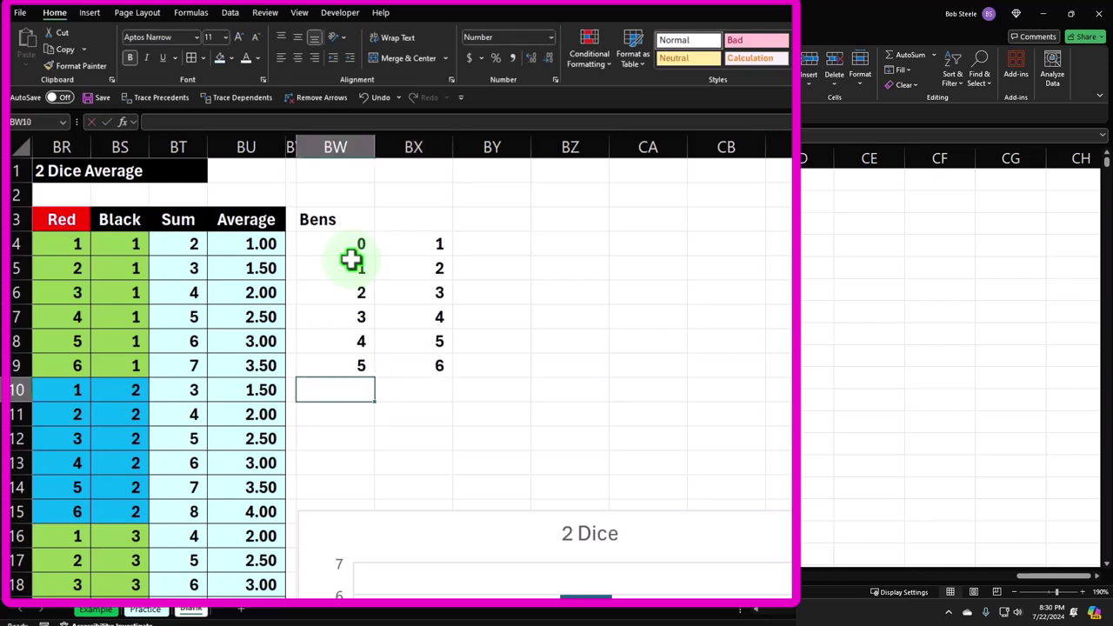
pyautogui.moveTo(336, 213); pyautogui.dragTo(424, 222)
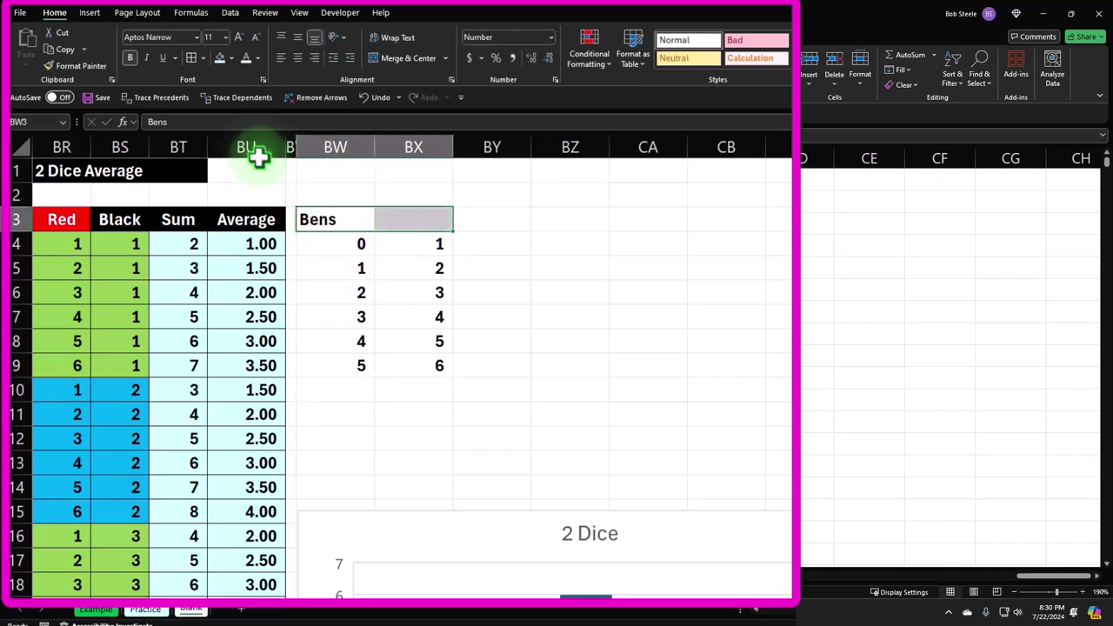
pyautogui.click(230, 58)
pyautogui.click(231, 77)
pyautogui.click(246, 58)
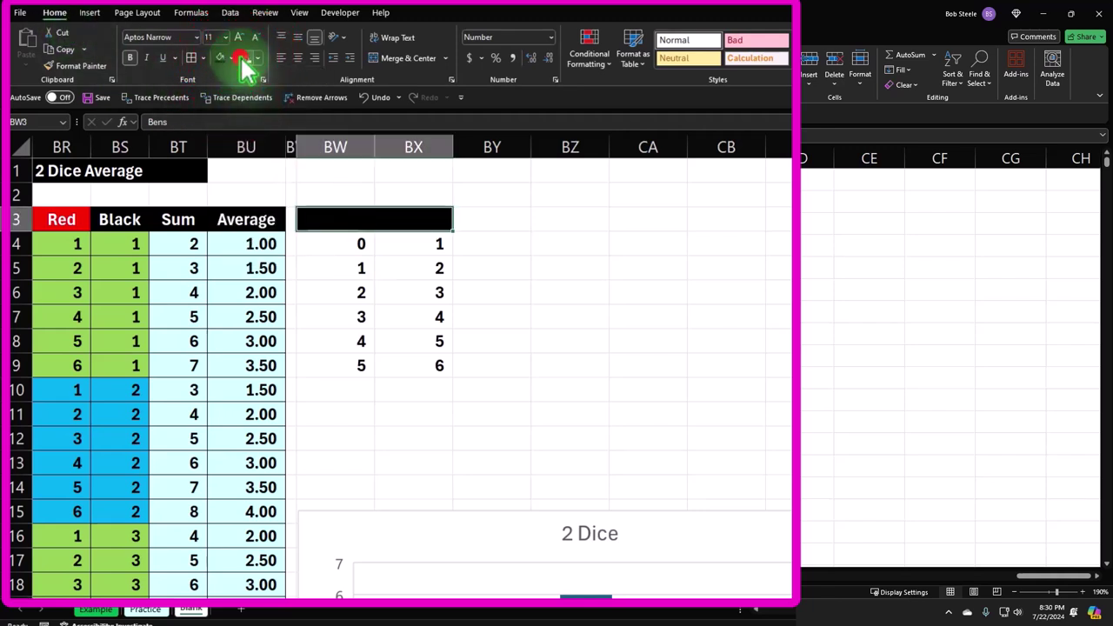
# Fill the Bens values BW4:BX9 with a custom light cyan and narrow columns BW:BX to 7.14.
pyautogui.moveTo(333, 242); pyautogui.dragTo(436, 372)
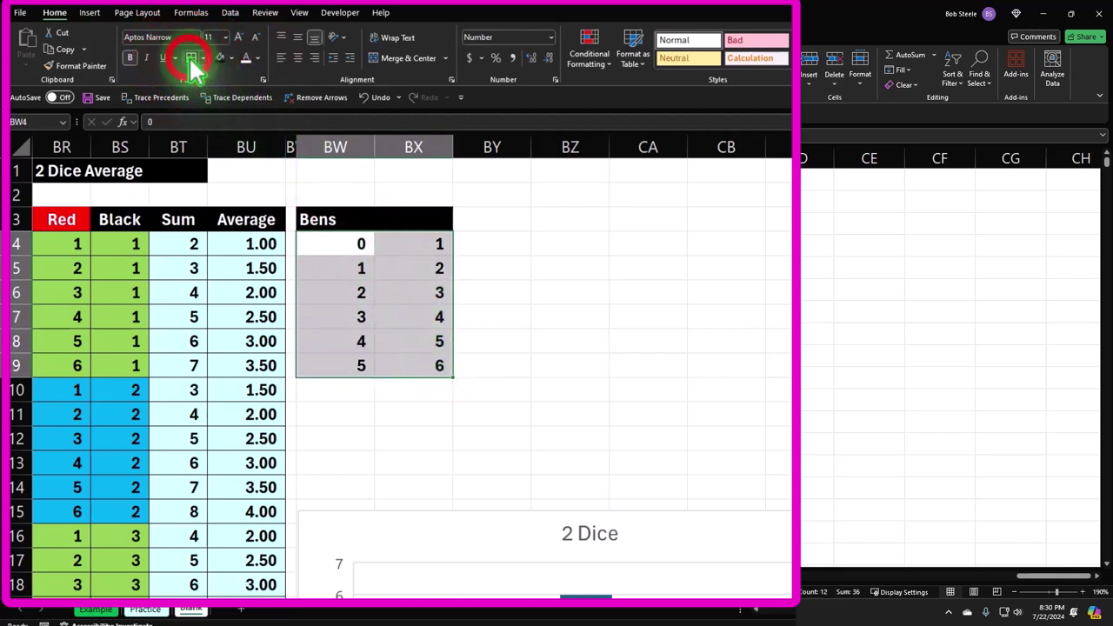
pyautogui.click(230, 57)
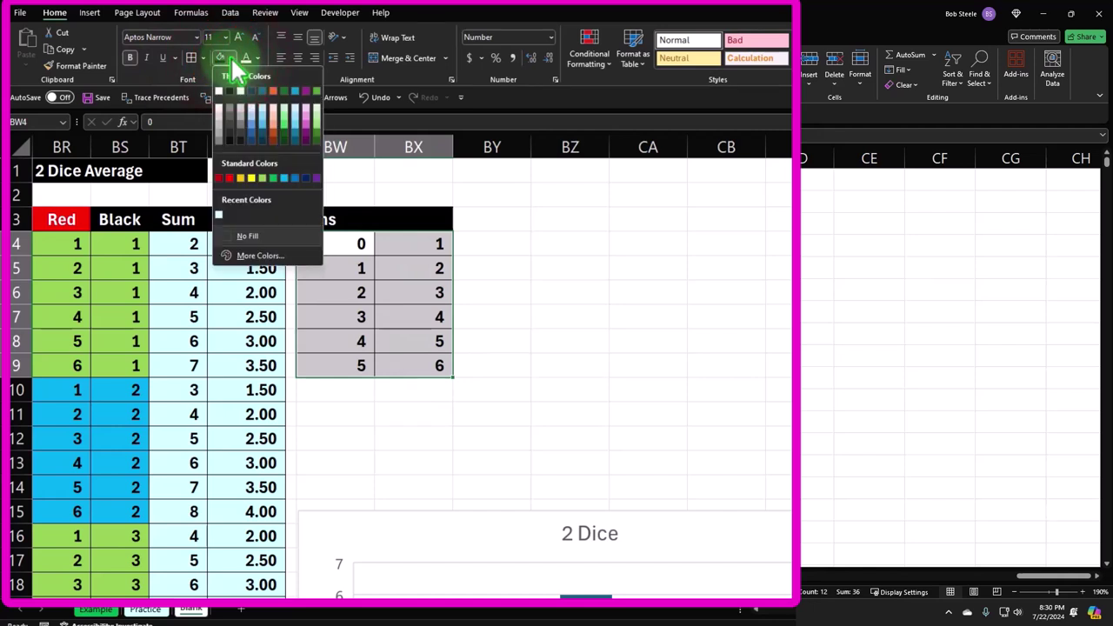
pyautogui.click(249, 255)
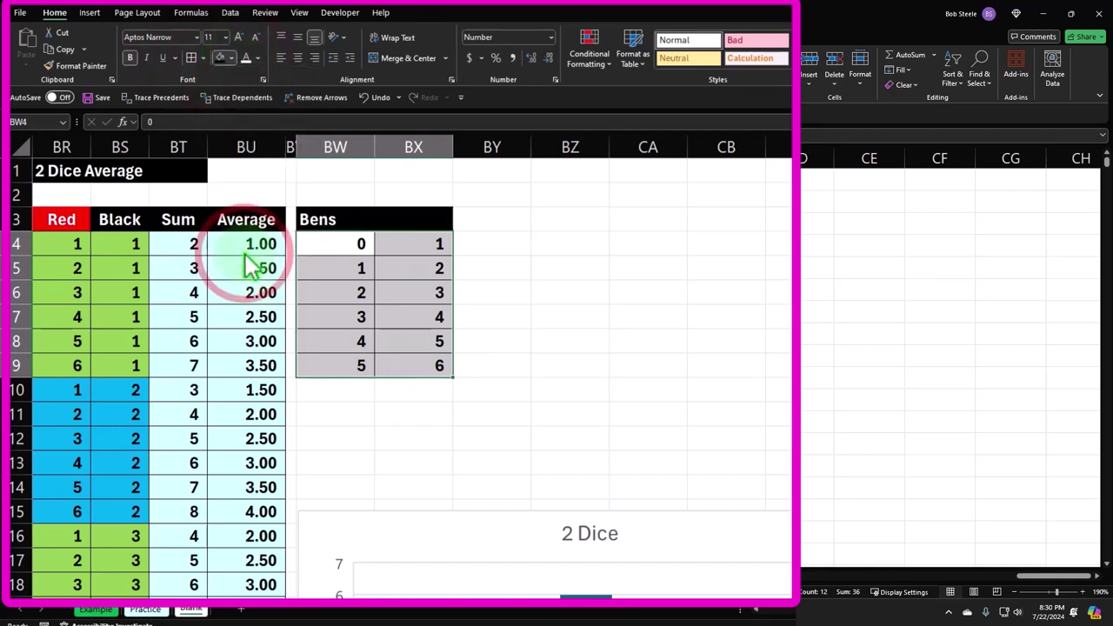
pyautogui.moveTo(874, 342); pyautogui.dragTo(638, 178)
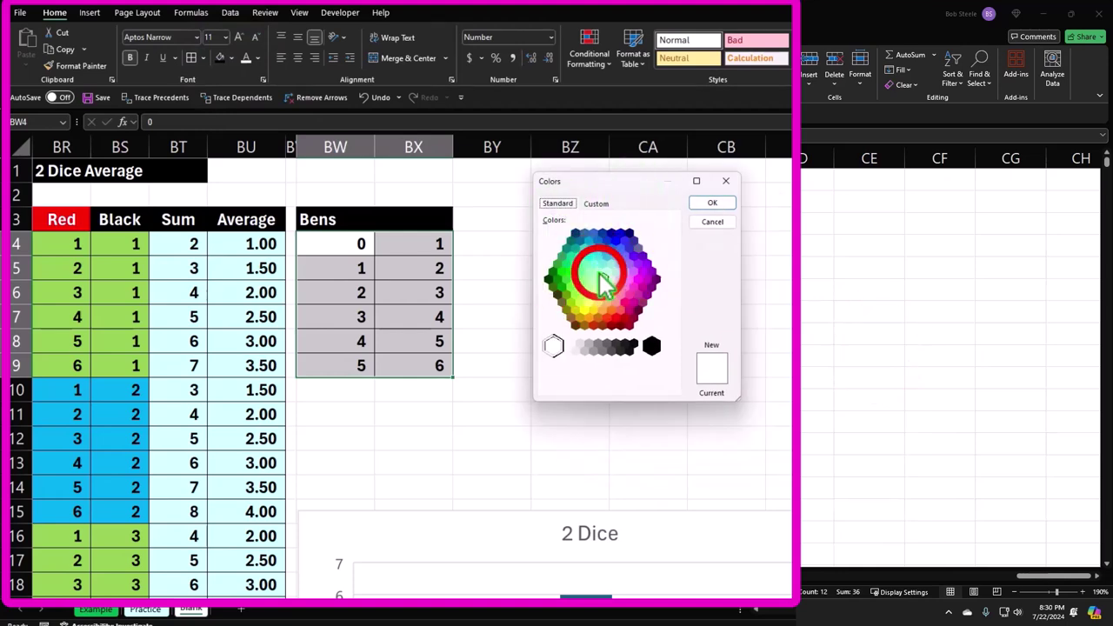
pyautogui.click(598, 271)
pyautogui.click(709, 205)
pyautogui.click(612, 318)
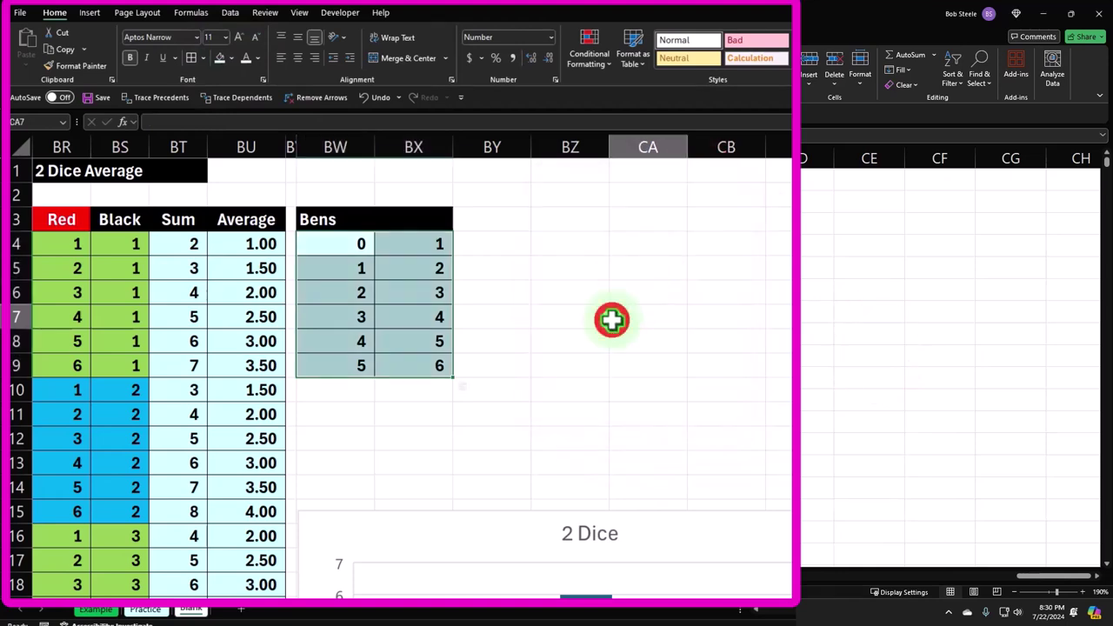
pyautogui.moveTo(355, 146)
pyautogui.mouseDown()
pyautogui.moveTo(397, 147)
pyautogui.moveTo(345, 148)
pyautogui.mouseUp()
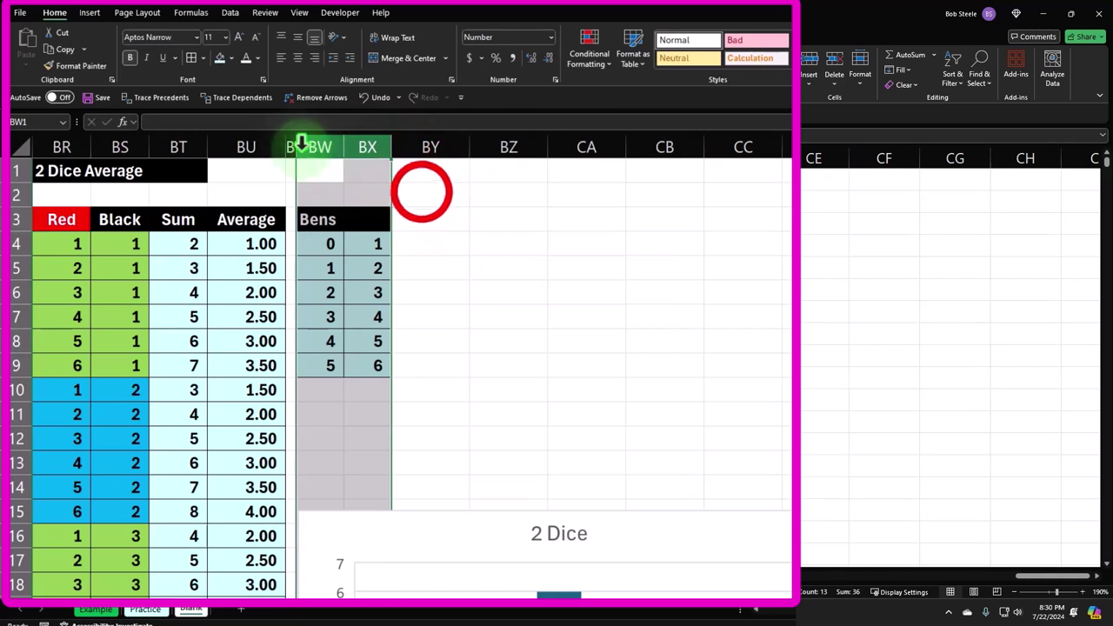
# Narrow spacer column BV and copy its width to column BY with Format Painter.
pyautogui.click(423, 192)
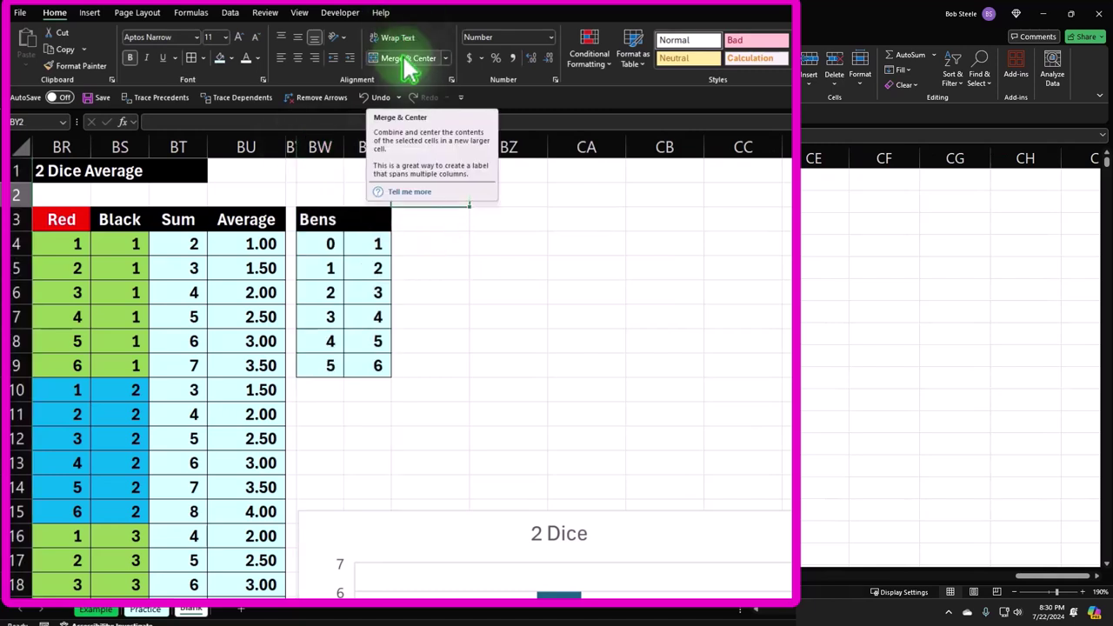
pyautogui.click(296, 144)
pyautogui.moveTo(298, 146); pyautogui.dragTo(296, 150)
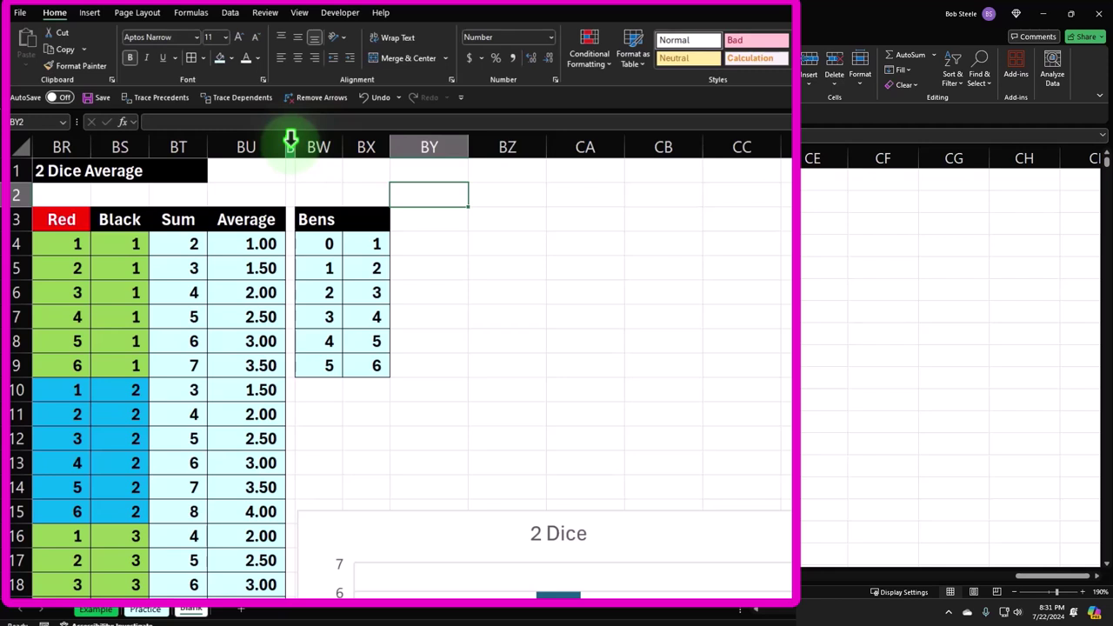
pyautogui.click(291, 141)
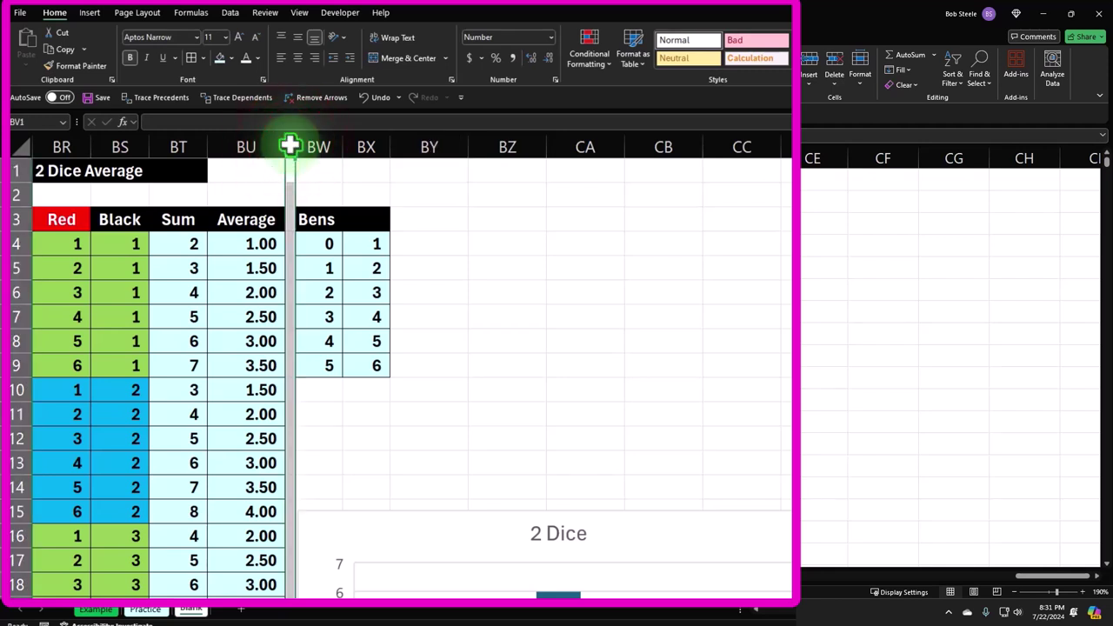
pyautogui.click(68, 70)
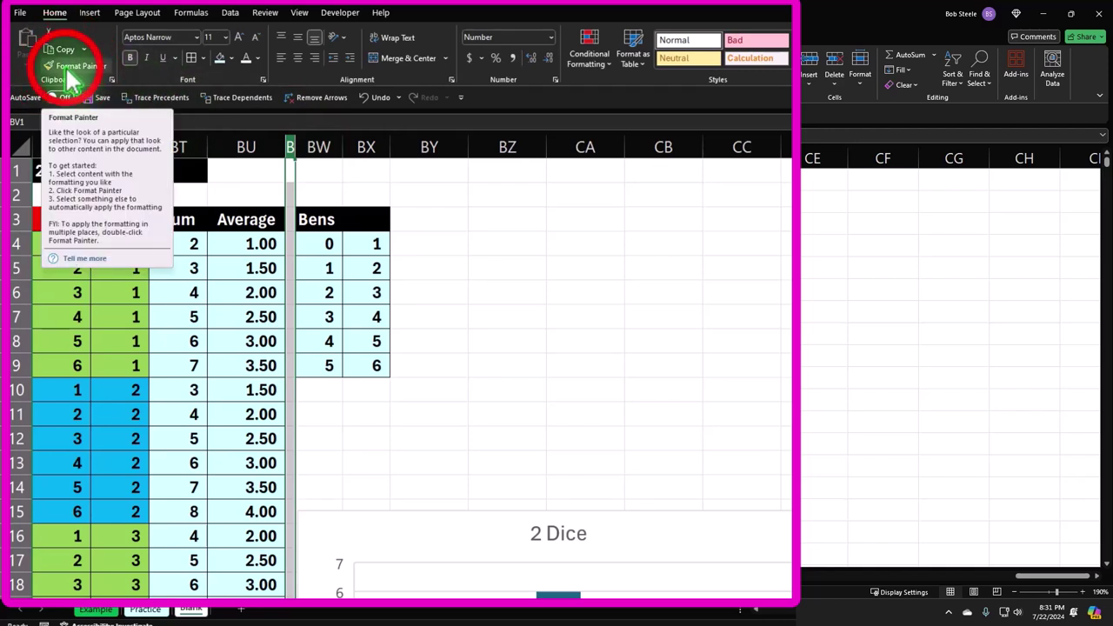
pyautogui.click(442, 144)
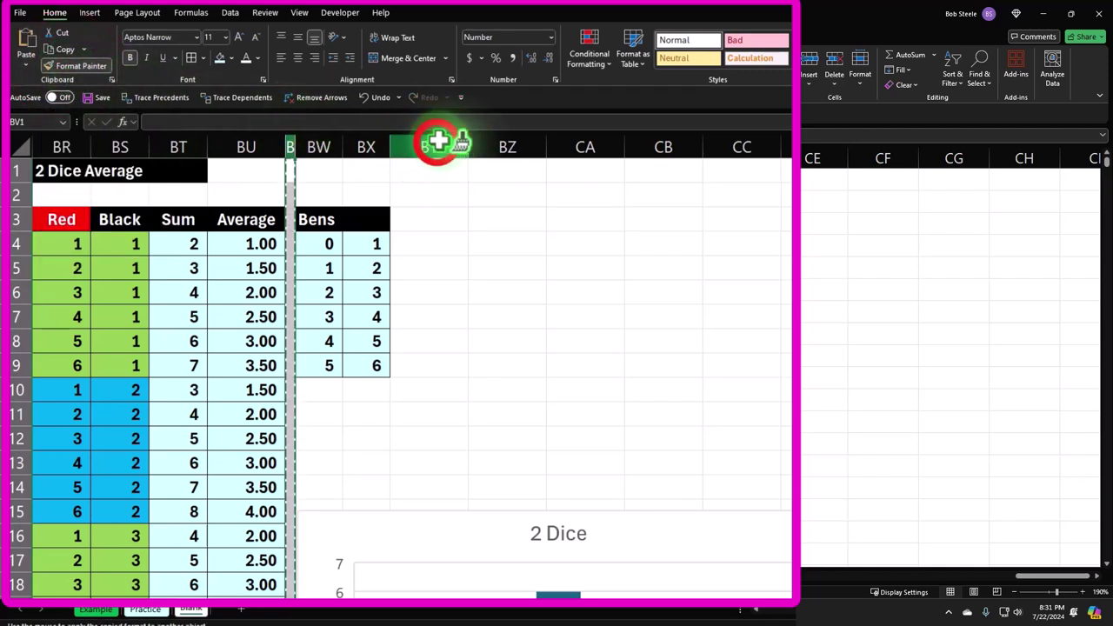
pyautogui.click(444, 223)
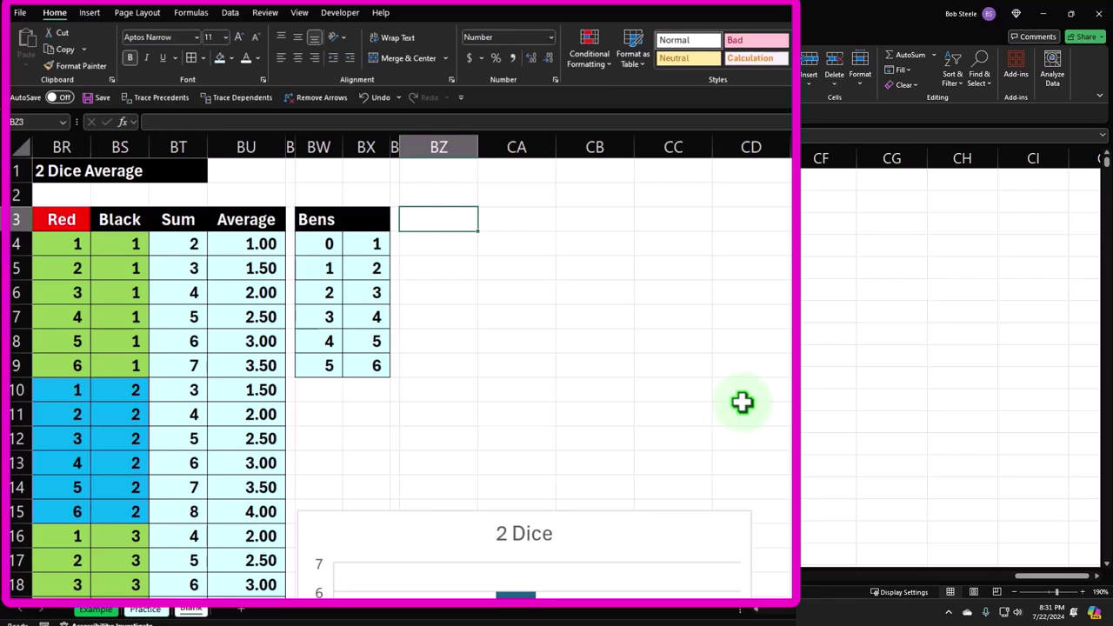
# Enter the headers 'Bens End' in BZ3 and 'Frequency' in CA3.
pyautogui.write('Ben')
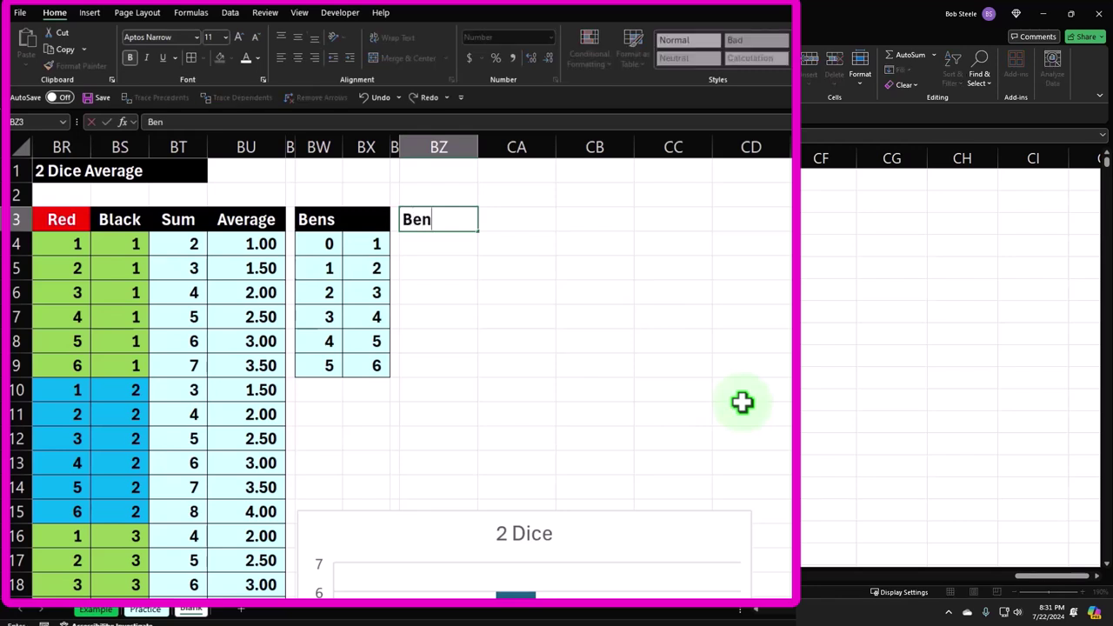
pyautogui.write('s End')
pyautogui.press('Tab')
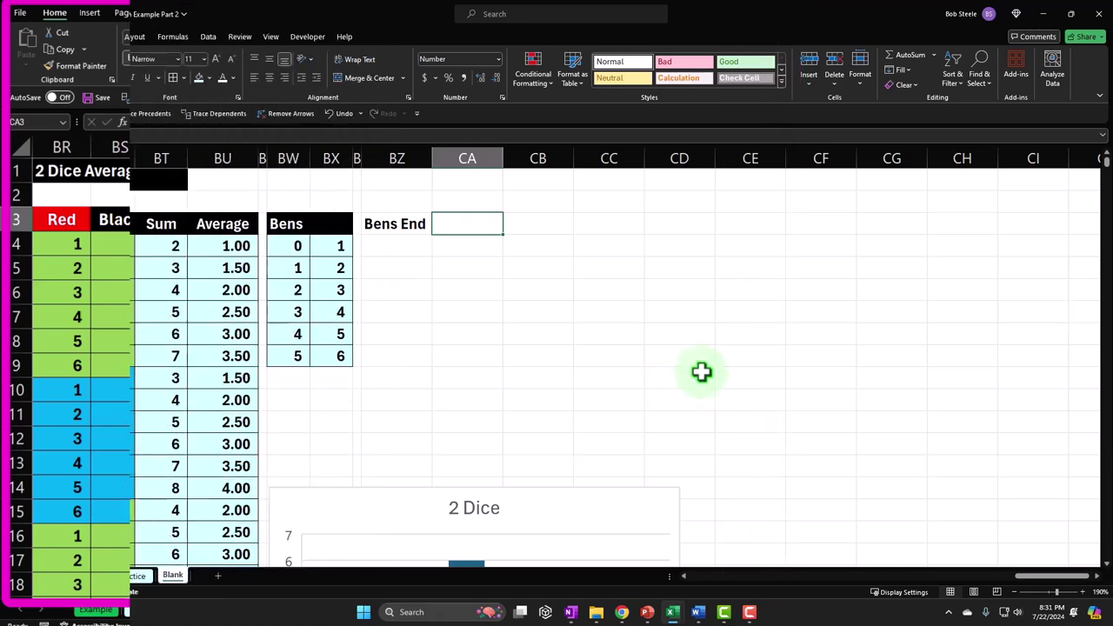
pyautogui.scroll(-6, 610, 383)
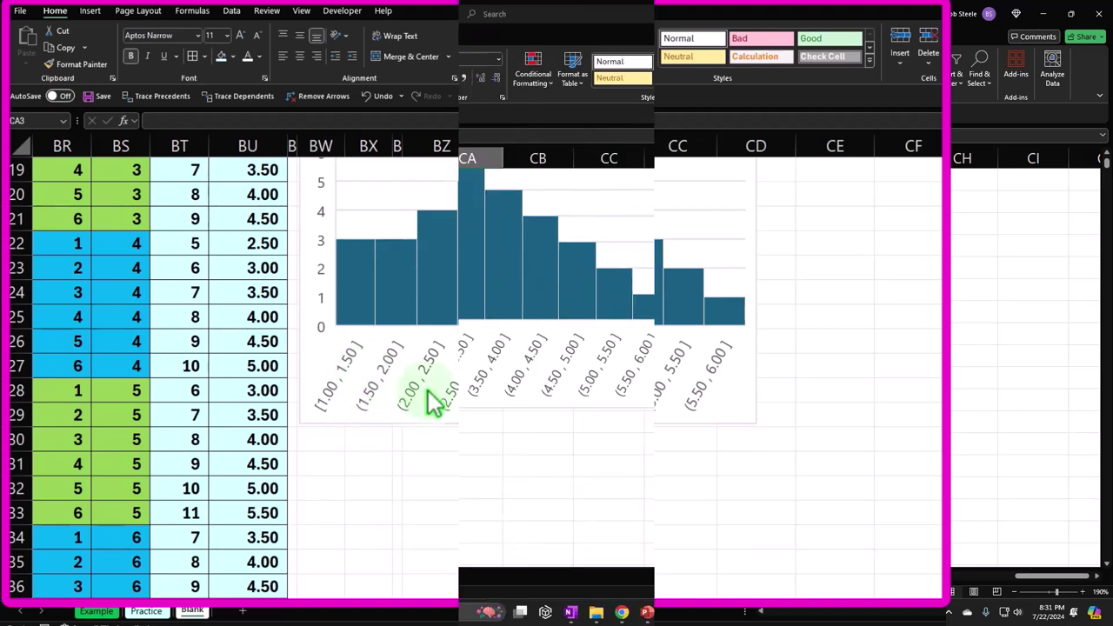
pyautogui.scroll(2, 387, 408)
pyautogui.scroll(4, 387, 392)
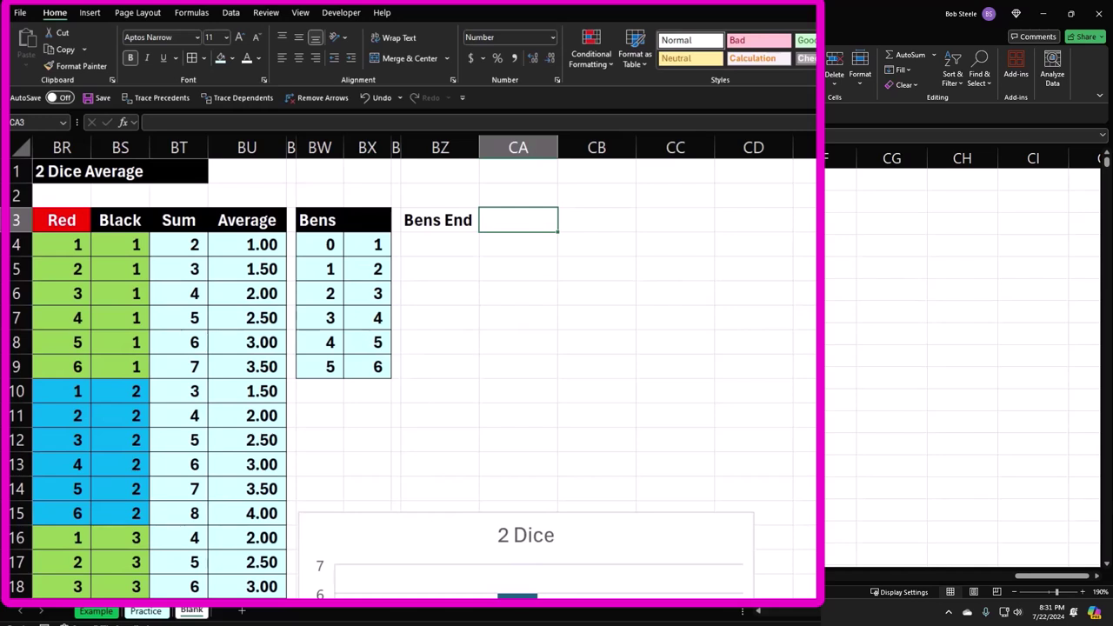
pyautogui.write('Freqency')
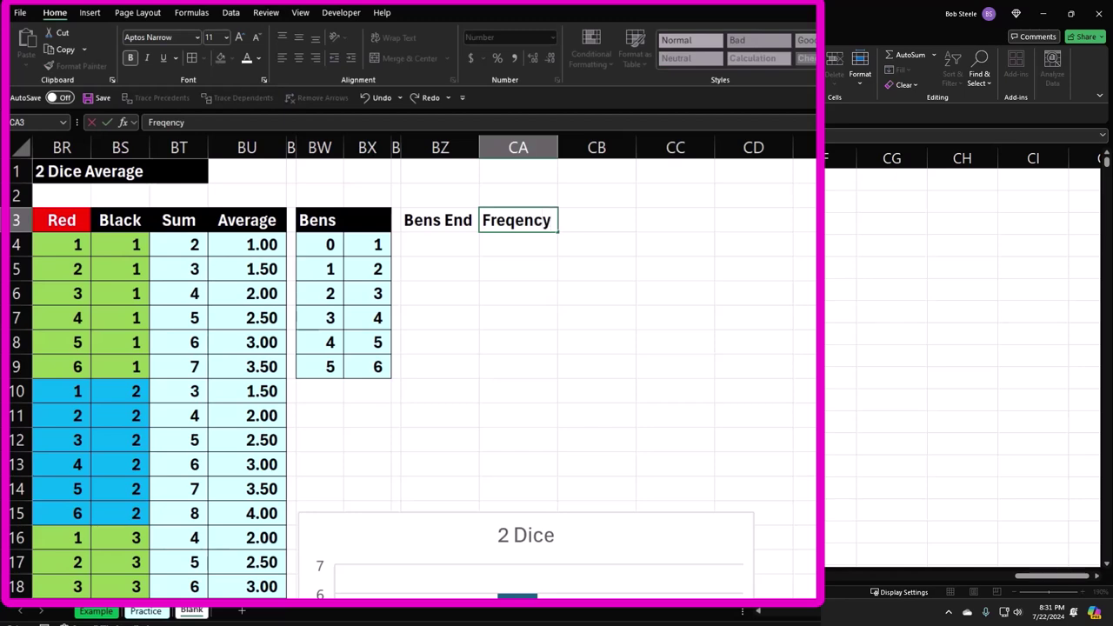
pyautogui.press('Return')
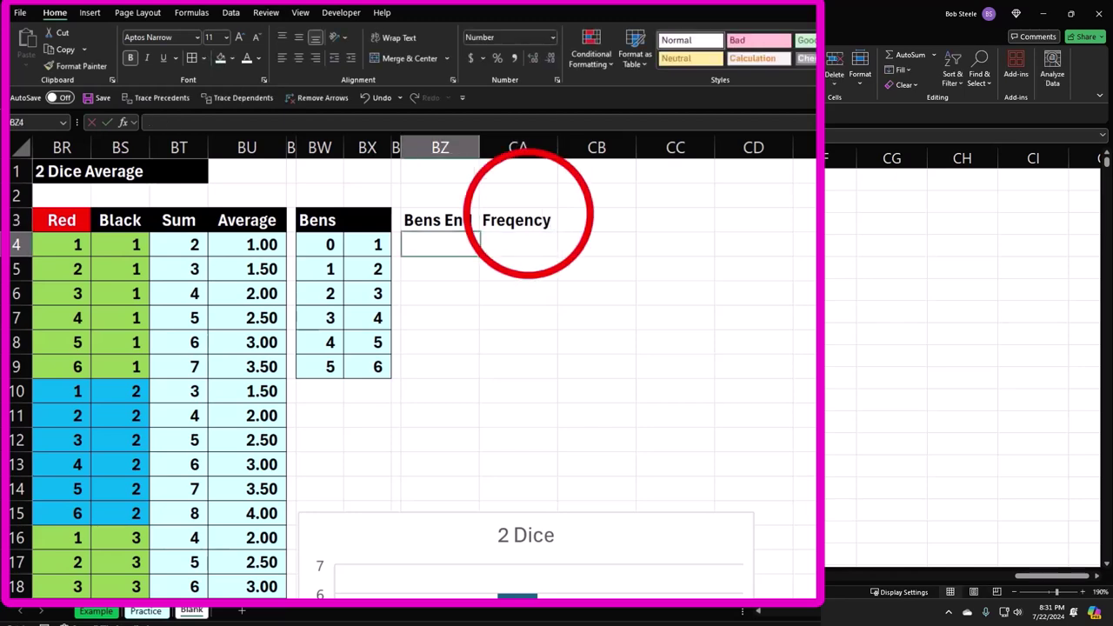
# Spell-check the CA3 header, correcting it to 'Frequency'.
pyautogui.moveTo(527, 218); pyautogui.dragTo(528, 201)
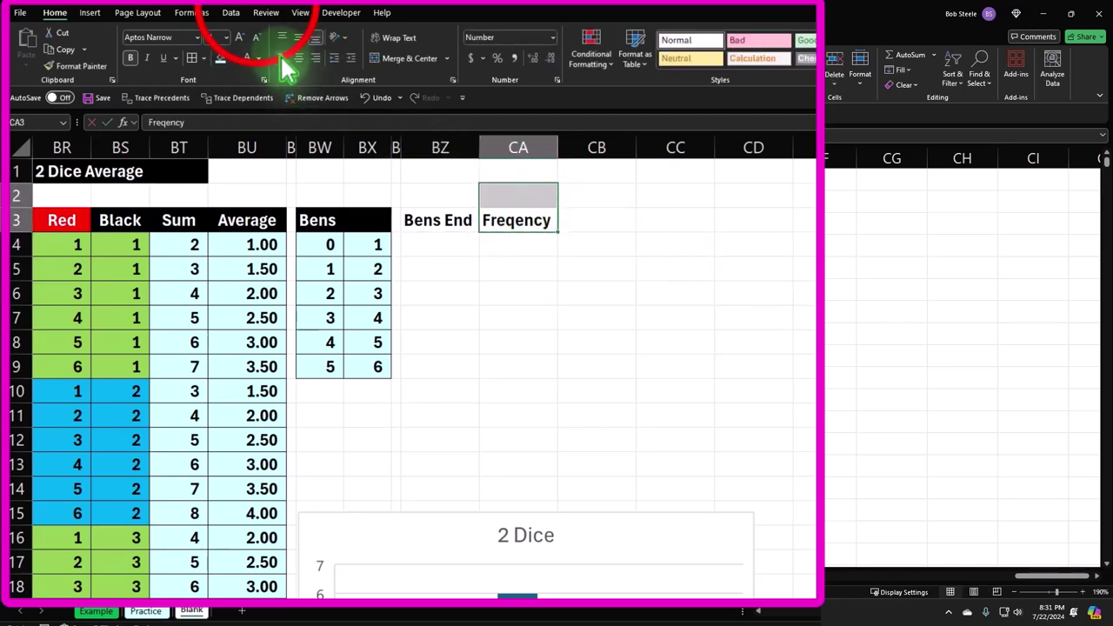
pyautogui.click(267, 12)
pyautogui.click(27, 39)
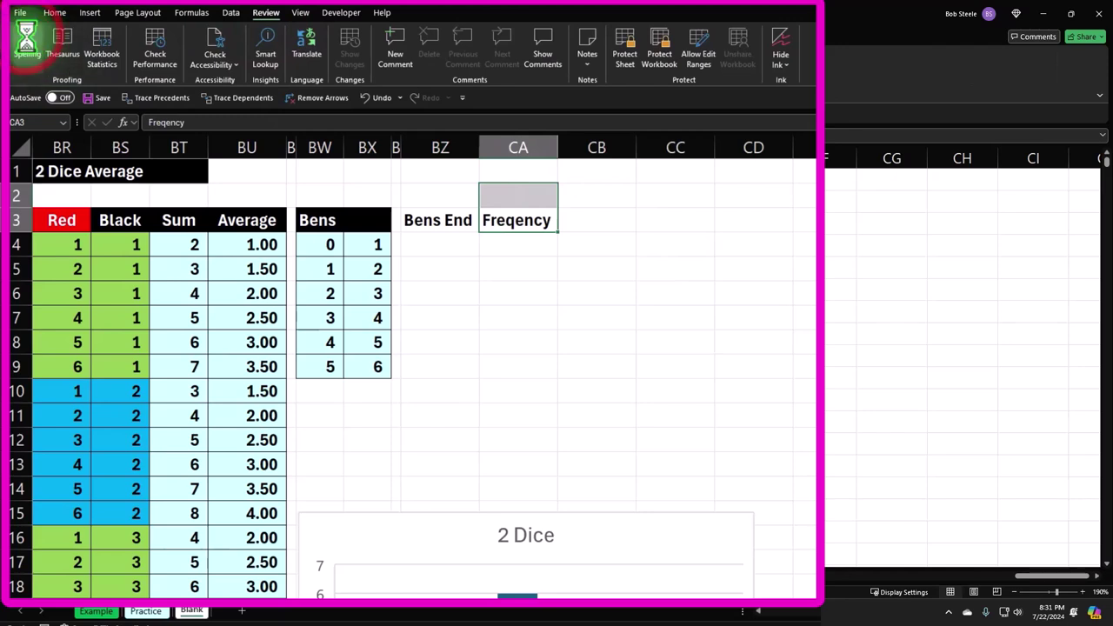
pyautogui.click(744, 290)
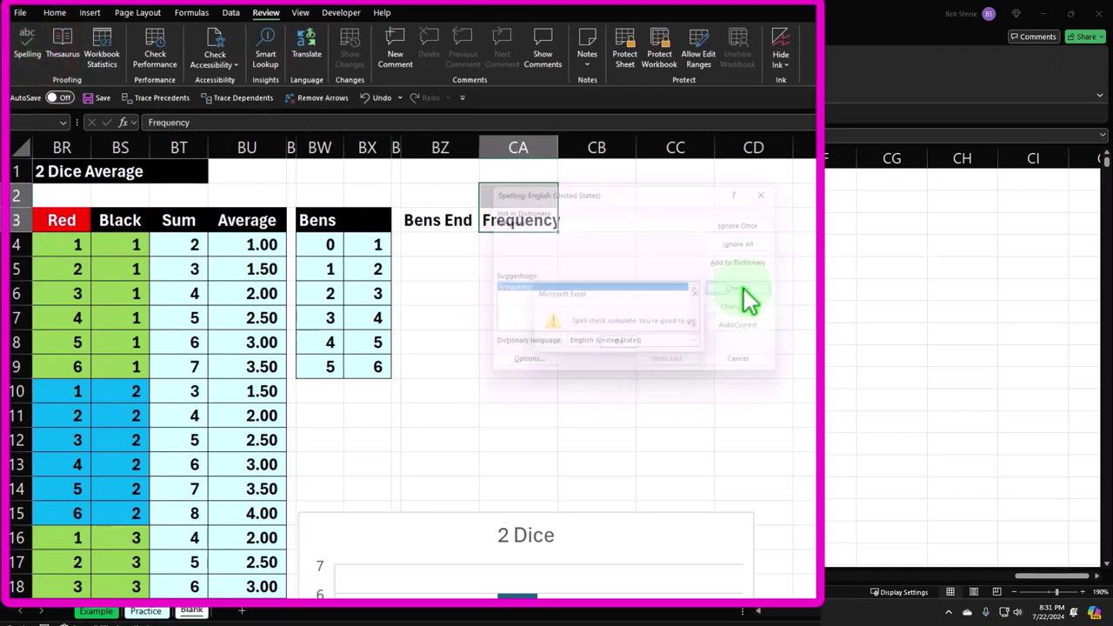
pyautogui.press('Return')
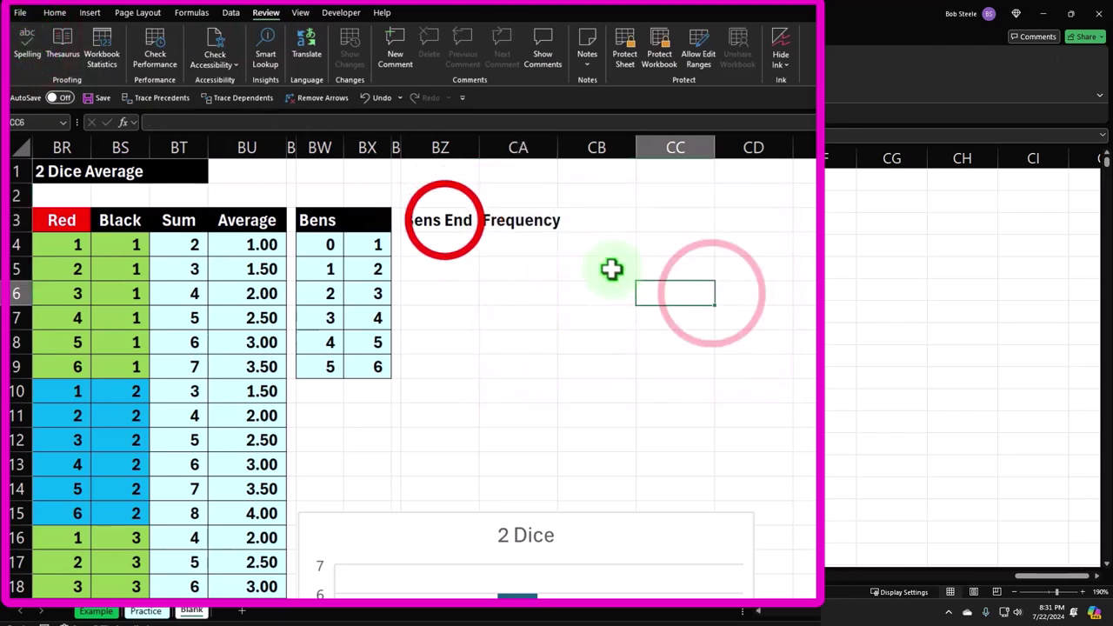
pyautogui.moveTo(447, 218); pyautogui.dragTo(485, 222)
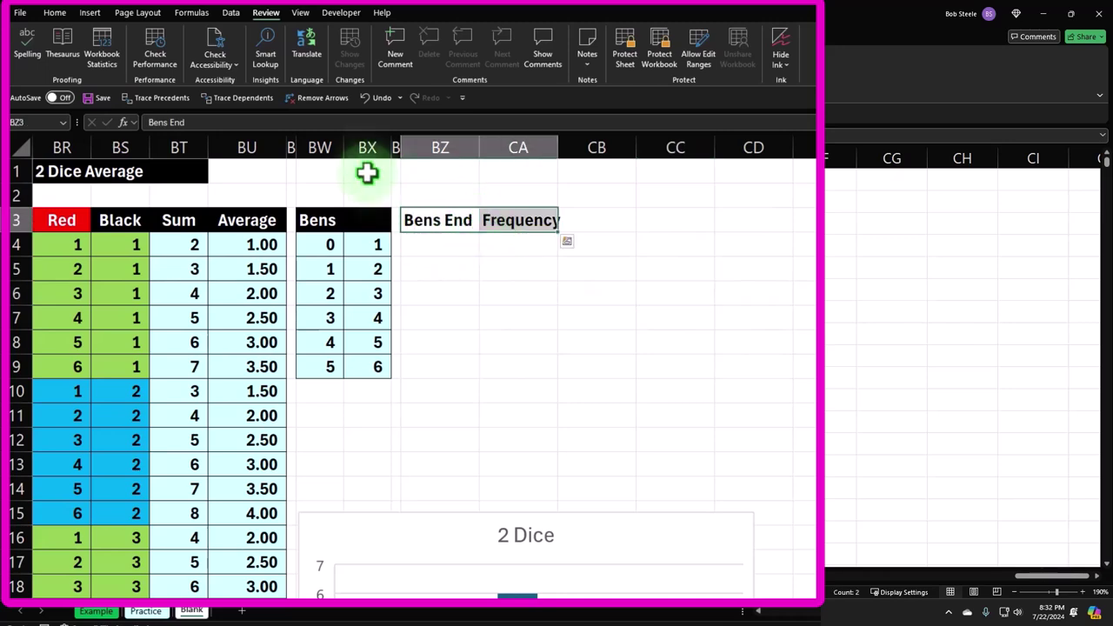
pyautogui.click(61, 21)
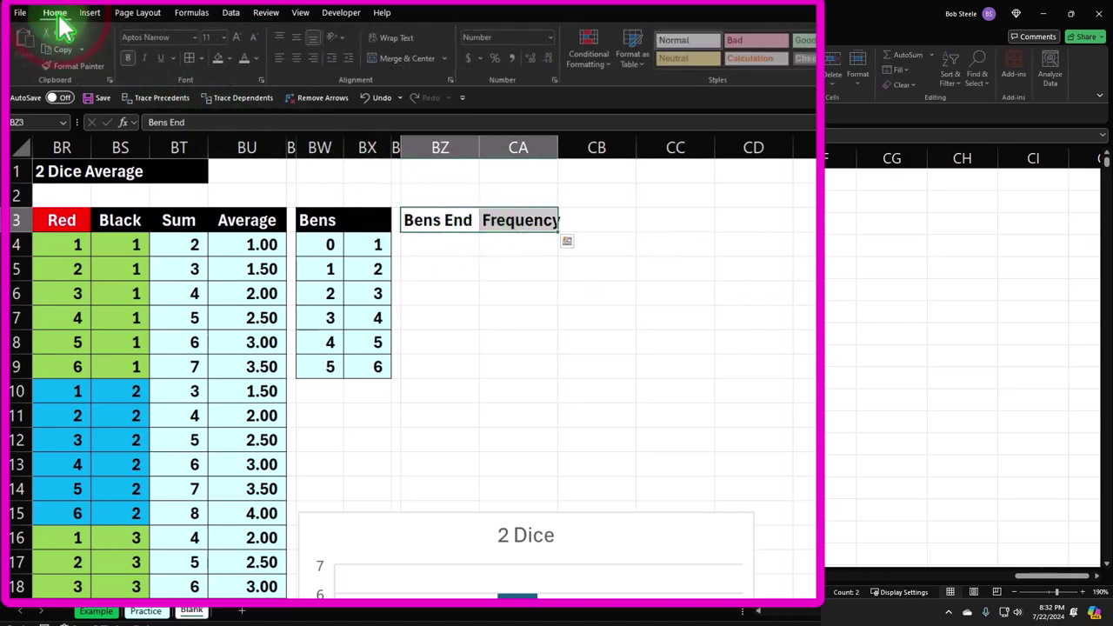
# Fill the Bens End and Frequency headers black.
pyautogui.click(231, 58)
pyautogui.click(230, 91)
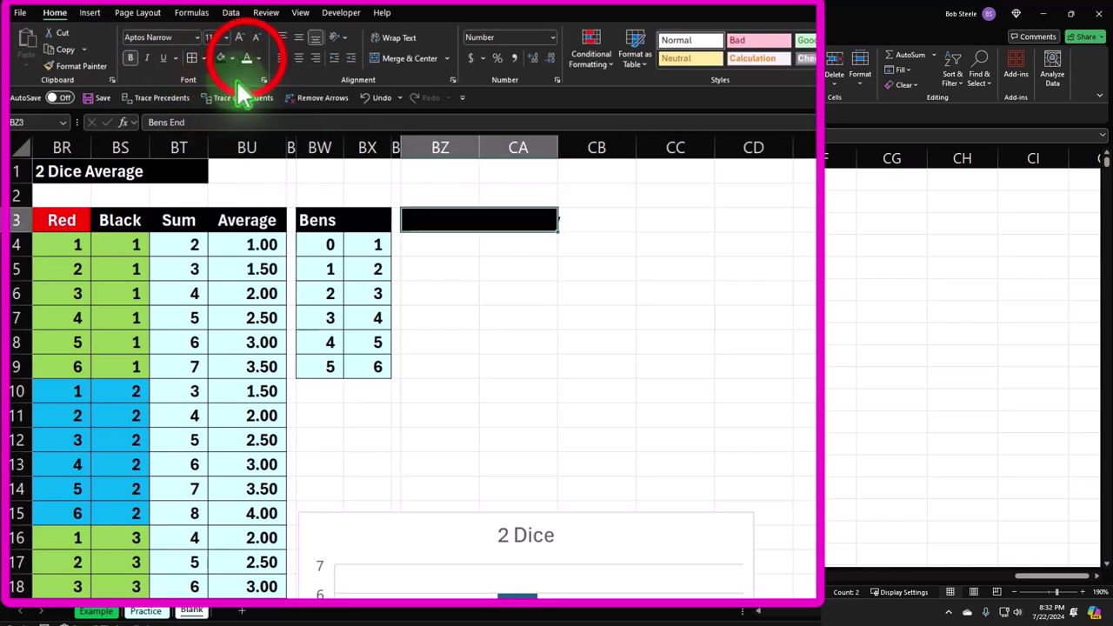
pyautogui.click(520, 268)
# Link BZ4 to BX4 with =BX4 and fill it down to BZ9.
pyautogui.click(442, 244)
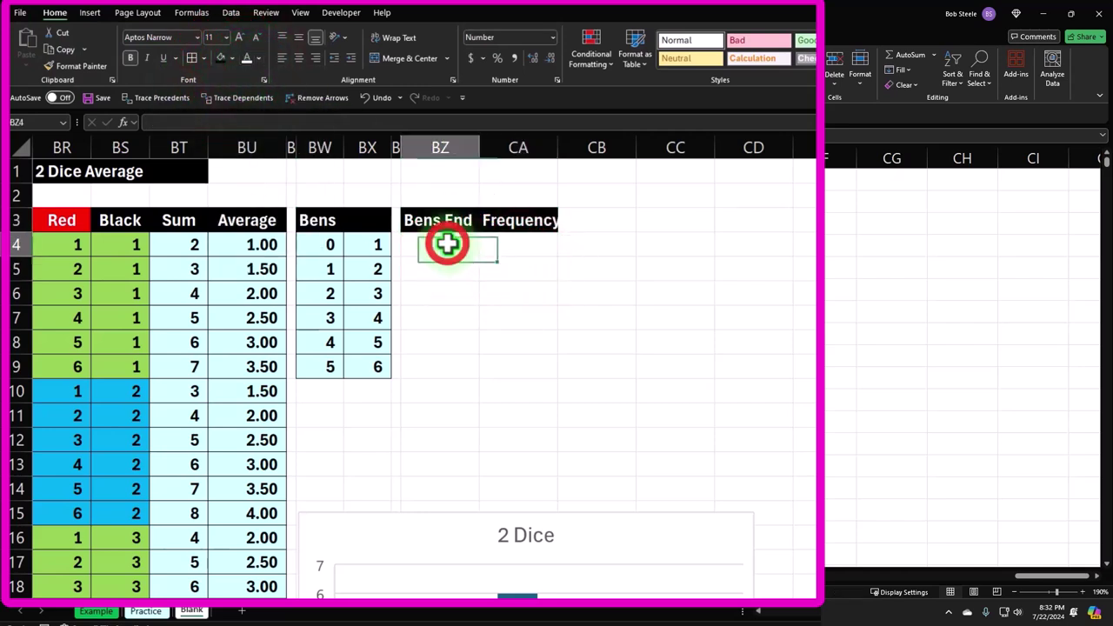
pyautogui.write('=')
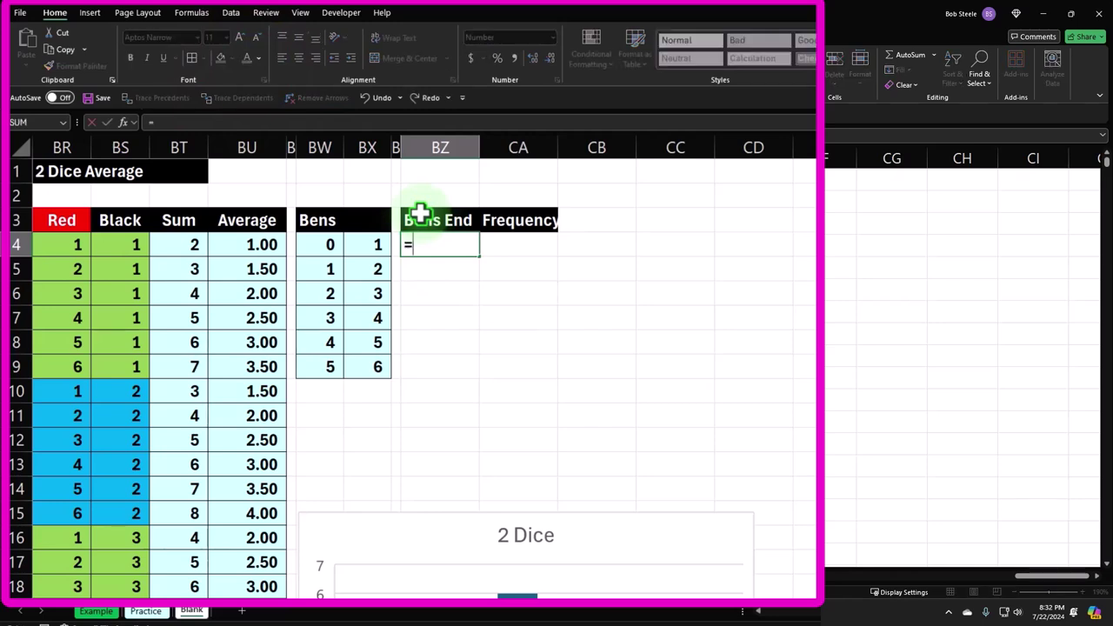
pyautogui.write('bx4')
pyautogui.press('Return')
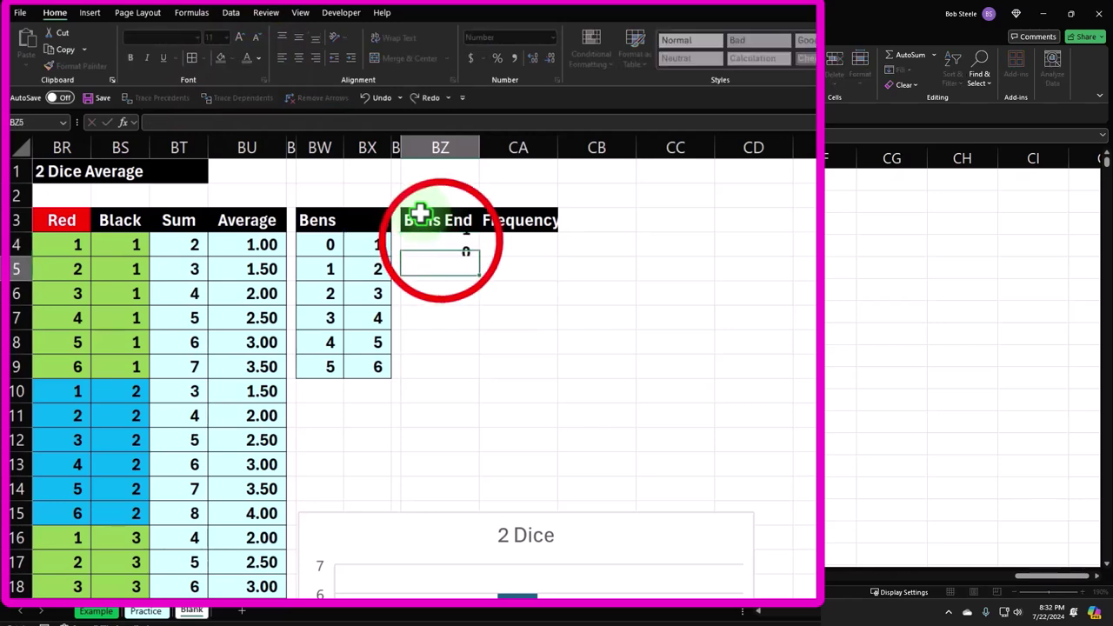
pyautogui.click(439, 241)
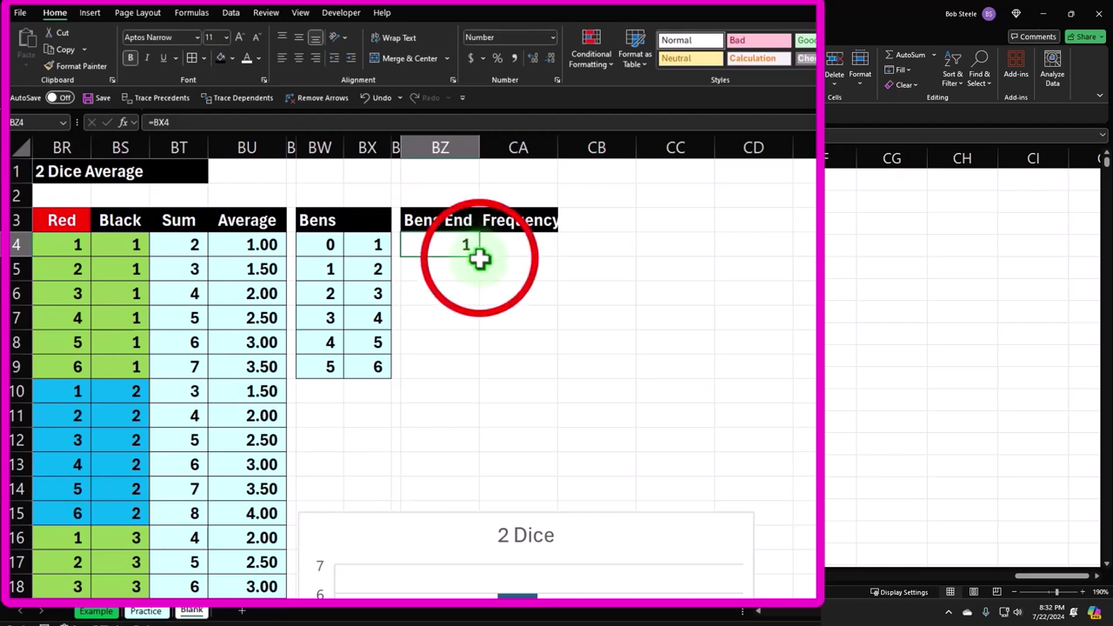
pyautogui.moveTo(478, 257); pyautogui.dragTo(474, 373)
pyautogui.click(519, 245)
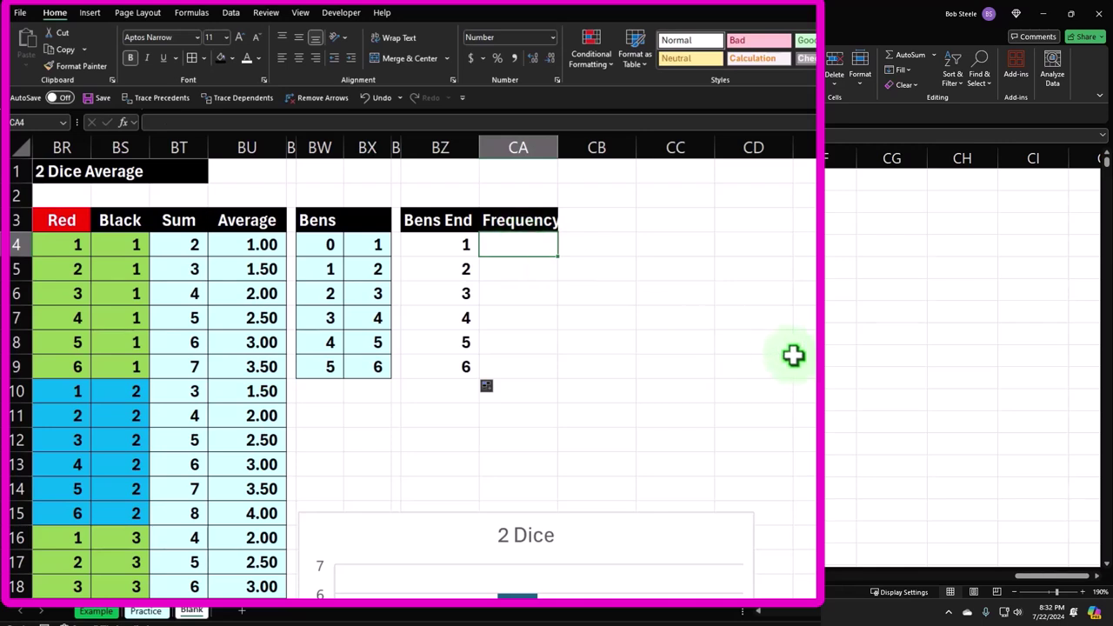
# Build =FREQUENCY(BU4:BU39,BZ4:BZ9) in CA4, with averages as data and Bens End as bins.
pyautogui.write('=')
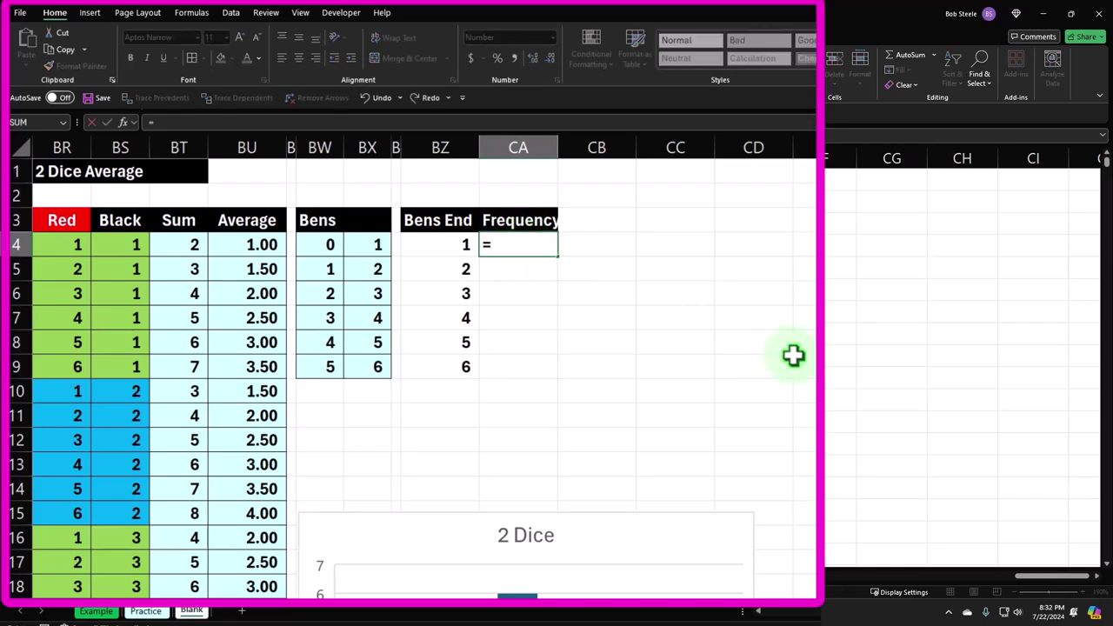
pyautogui.write('fre')
pyautogui.press('Tab')
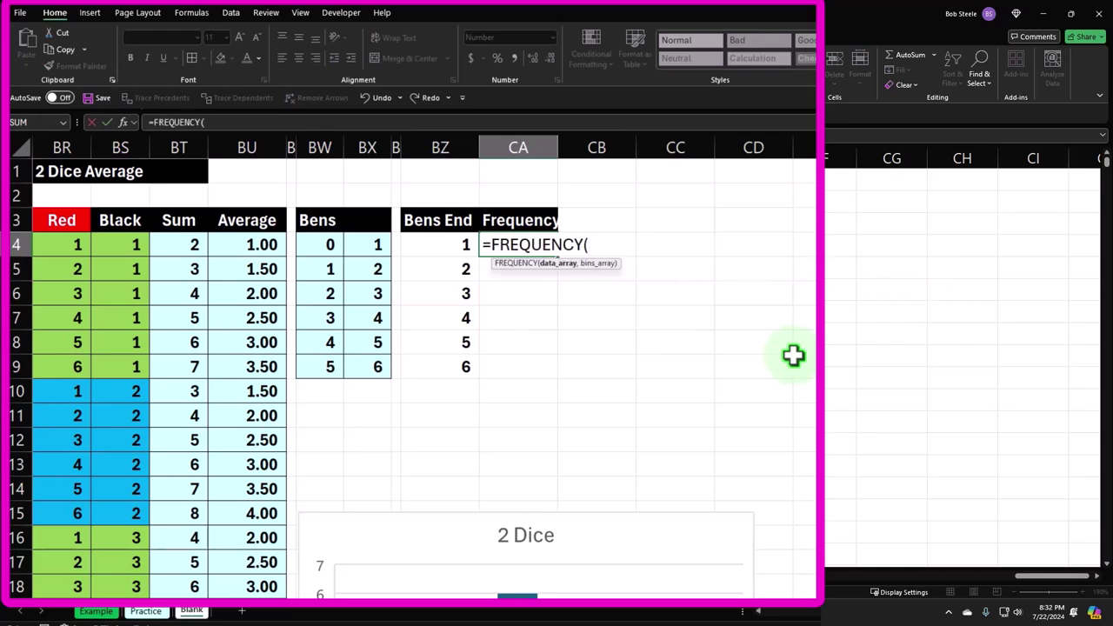
pyautogui.press('Left')
pyautogui.press('Left')
pyautogui.press('Left')
pyautogui.press('Left')
pyautogui.press('Left')
pyautogui.press('Left')
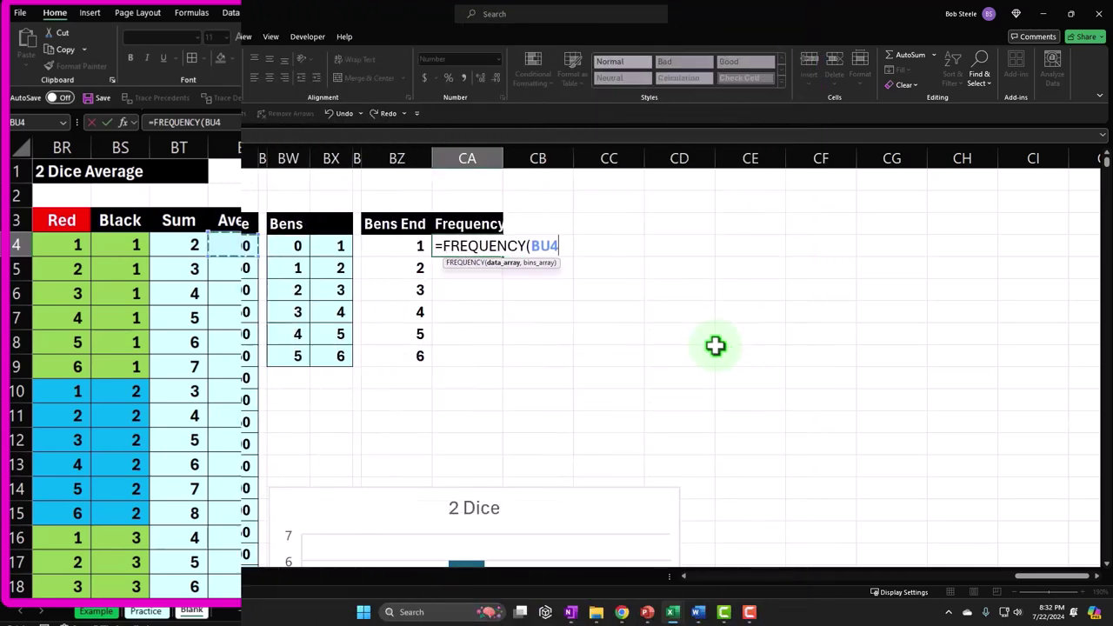
pyautogui.hotkey('ctrl', 'shift', 'Down')
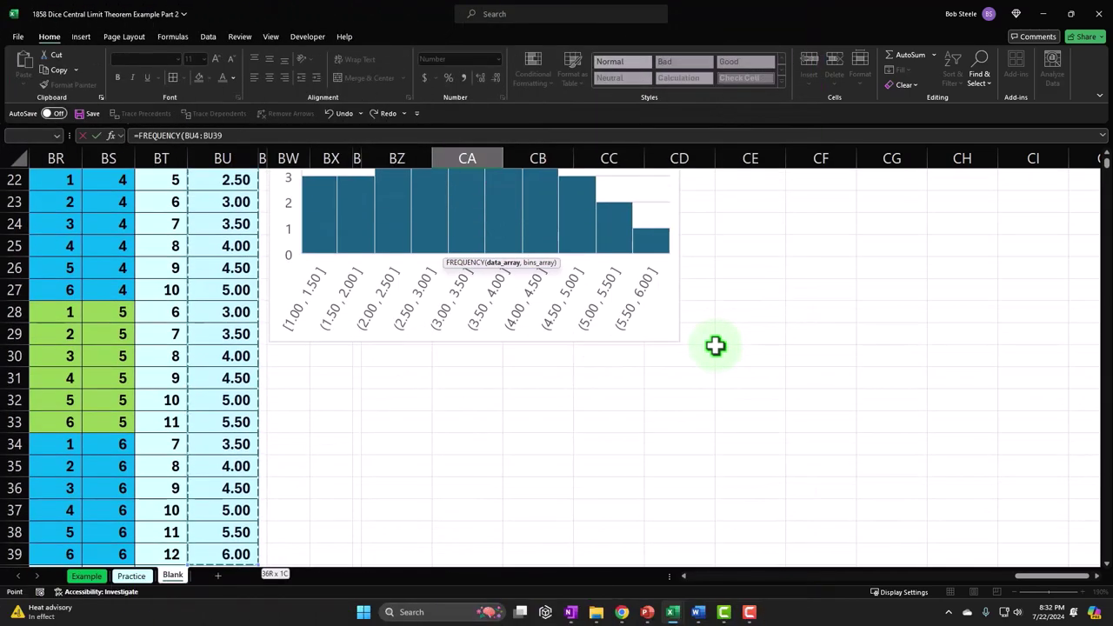
pyautogui.scroll(-2, 785, 498)
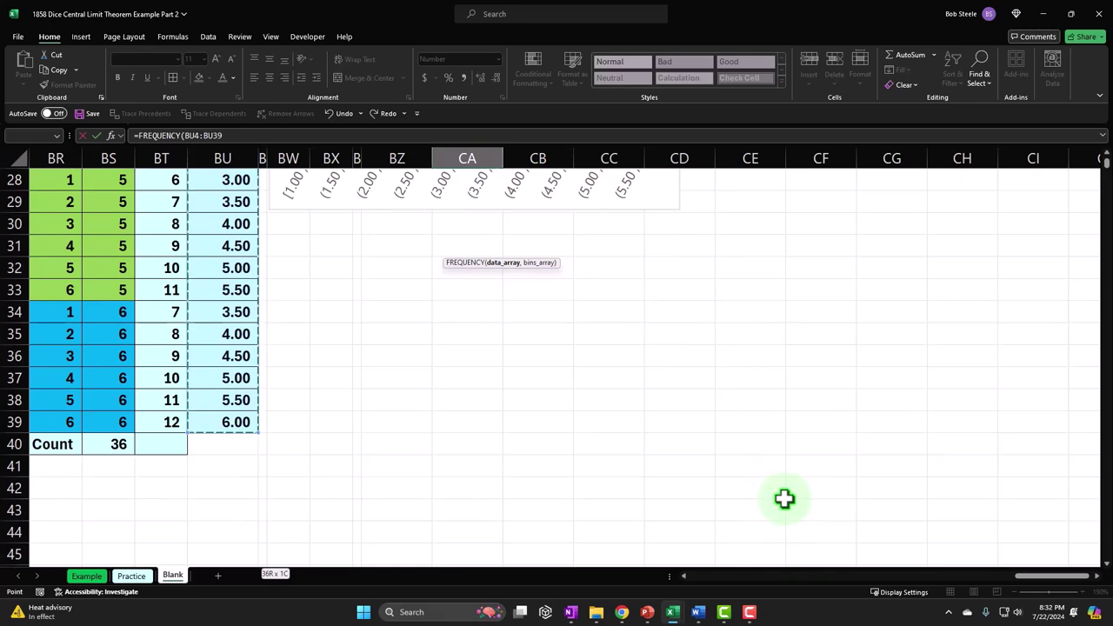
pyautogui.write(',')
pyautogui.scroll(9, 784, 498)
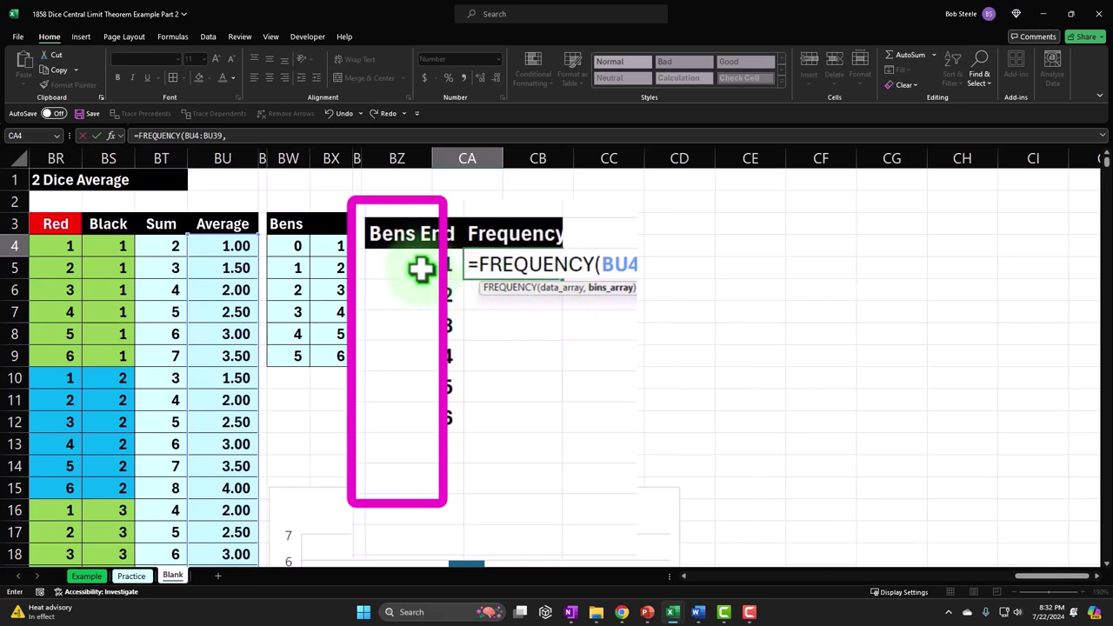
pyautogui.moveTo(421, 269); pyautogui.dragTo(415, 409)
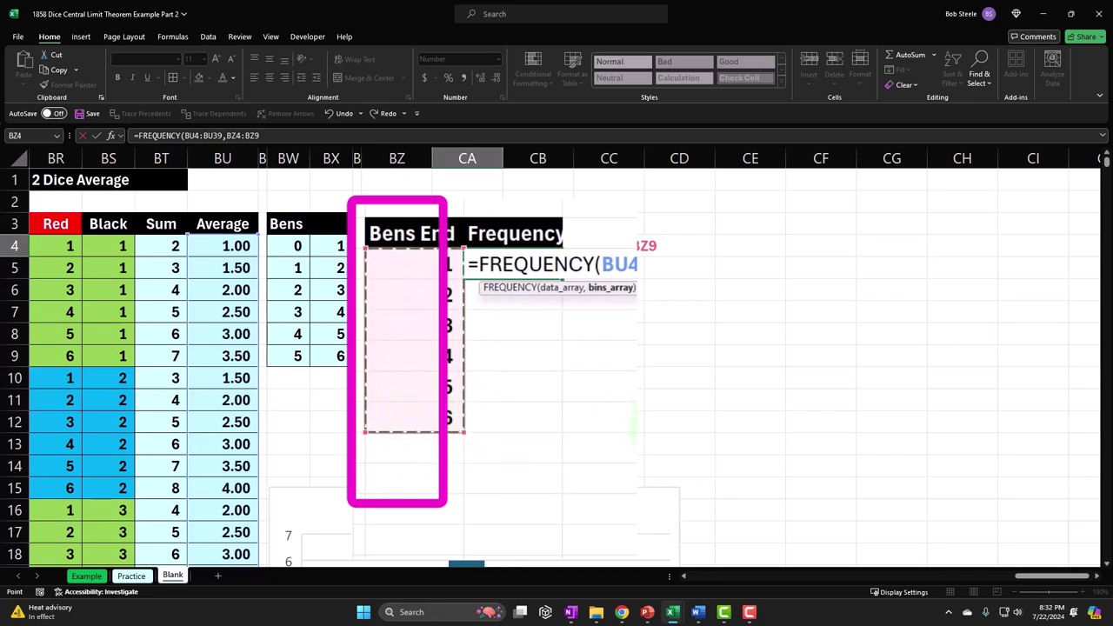
# Enter the FREQUENCY formula, label BZ10 'Over' and BZ11 'Total', and sum Frequency to 36.
pyautogui.press('Return')
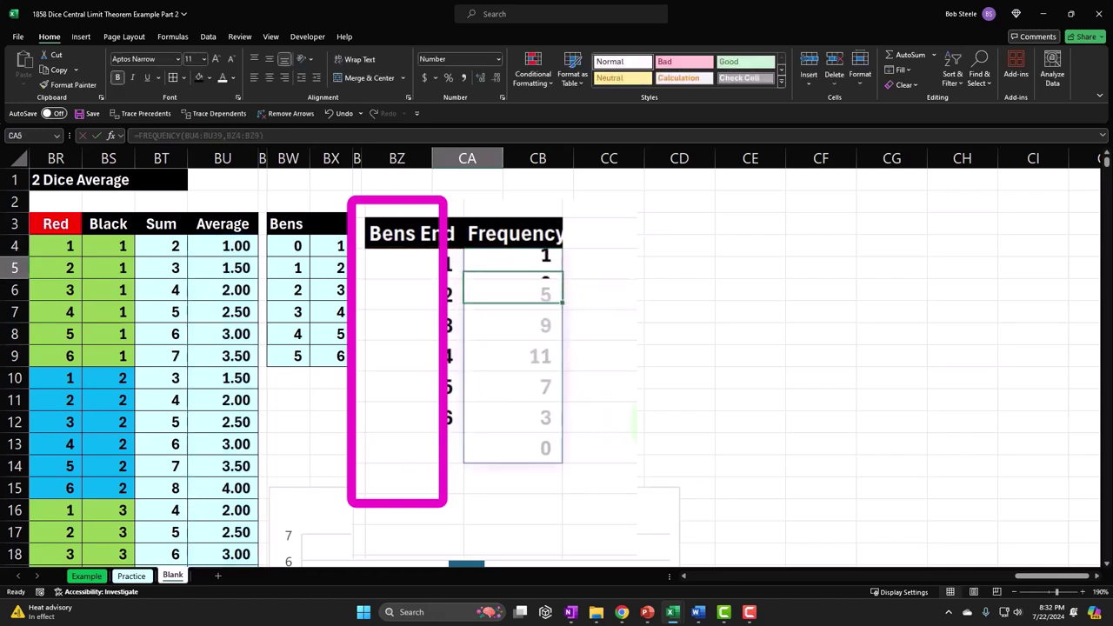
pyautogui.click(418, 453)
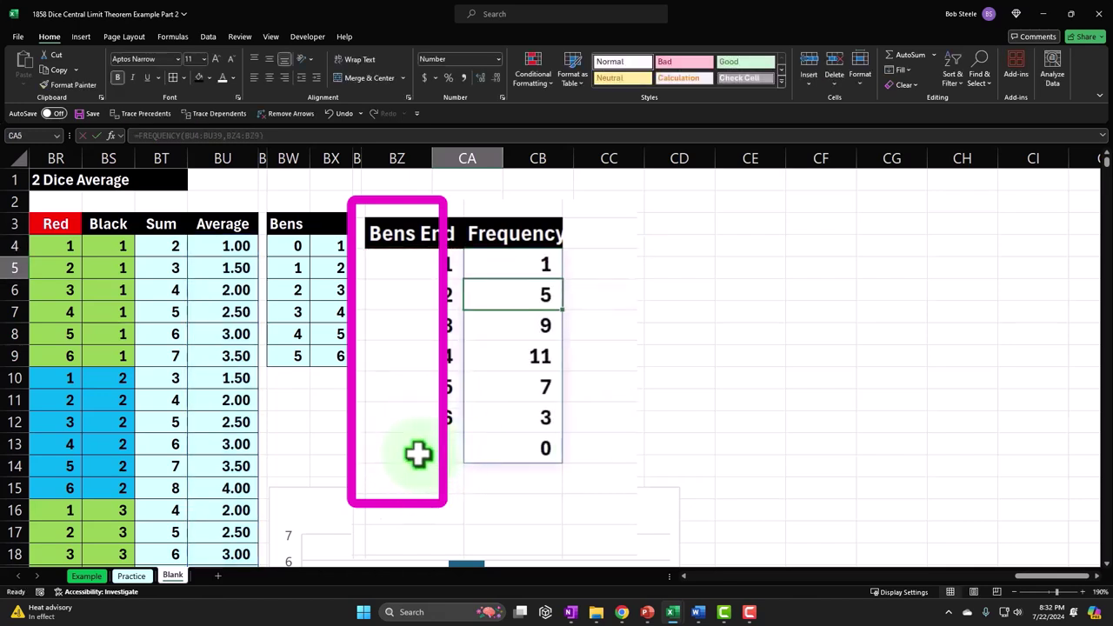
pyautogui.write('0')
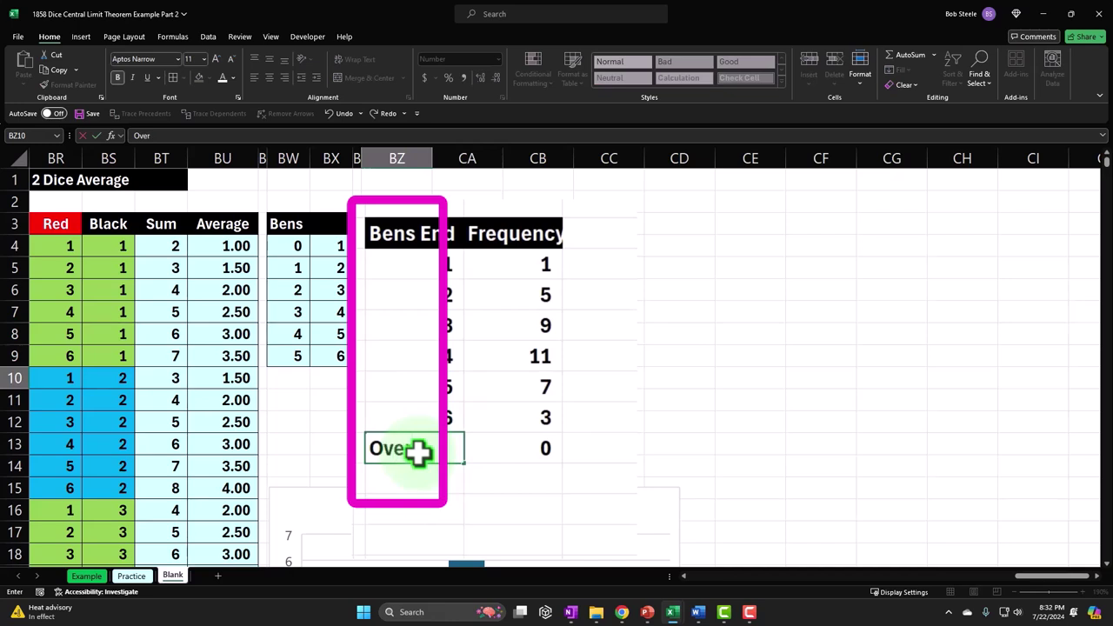
pyautogui.press('Tab')
pyautogui.press('Return')
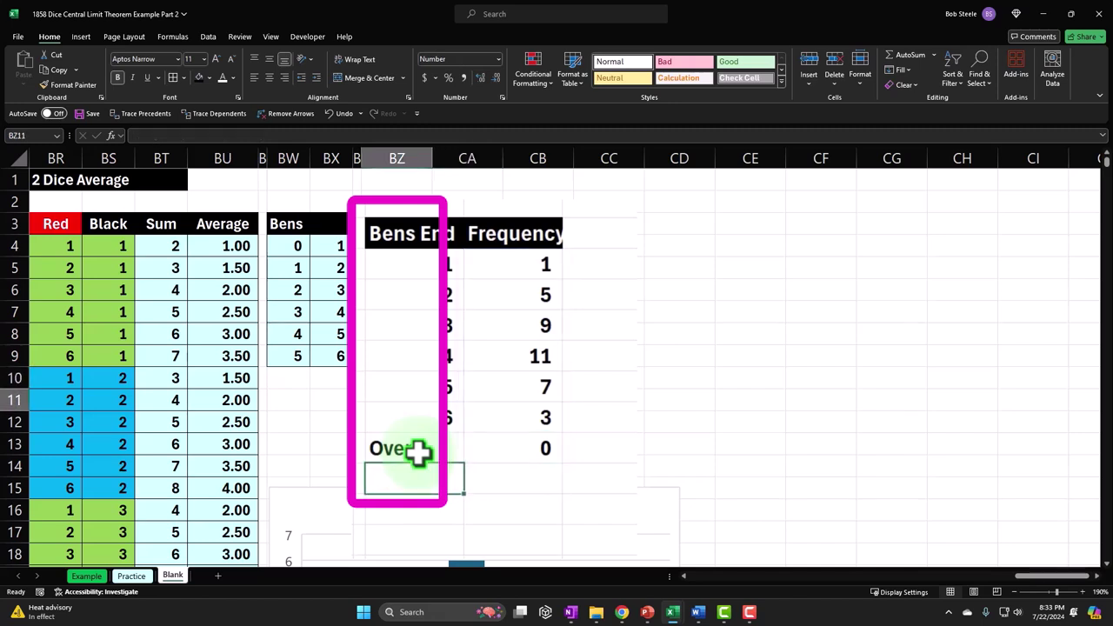
pyautogui.write('Total')
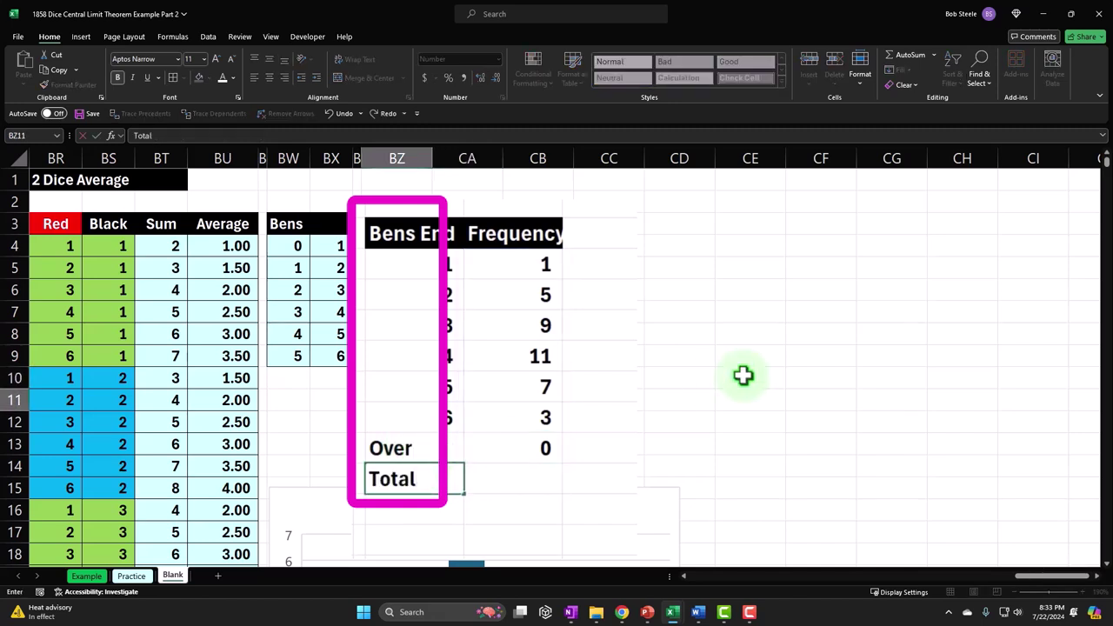
pyautogui.press('Tab')
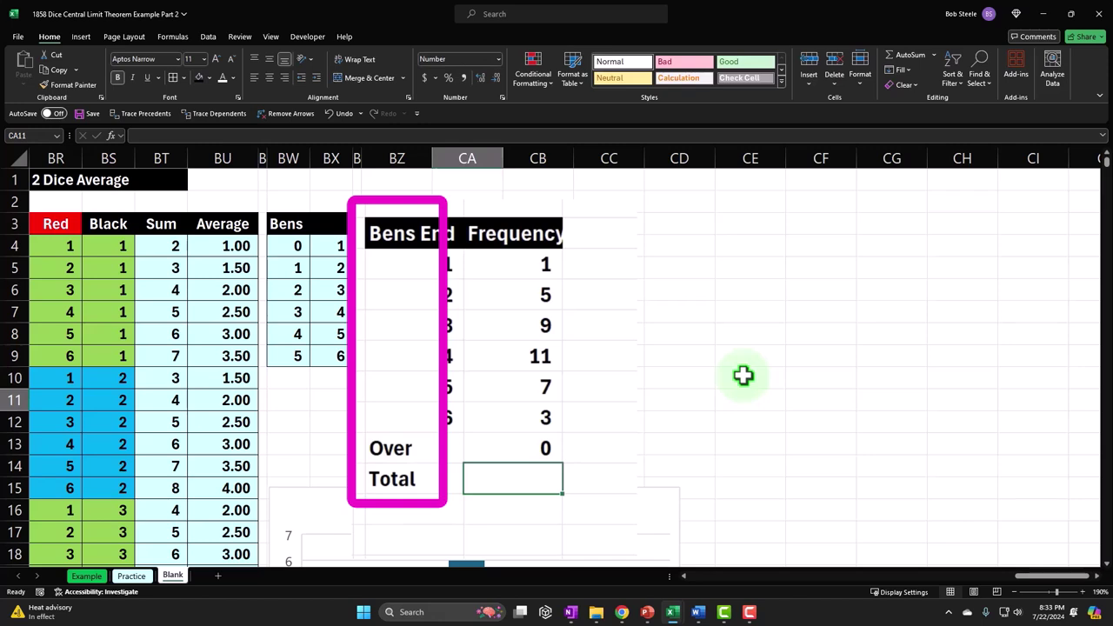
pyautogui.hotkey('alt', '=')
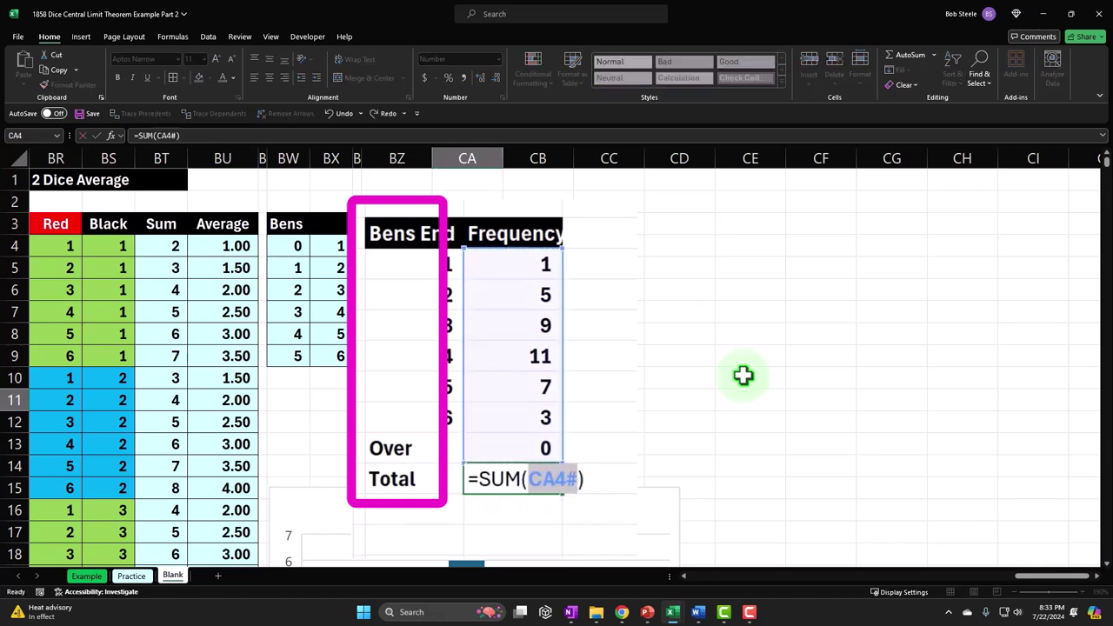
pyautogui.press('Return')
# Verify the averages column holds a count of 36 rolls.
pyautogui.click(233, 417)
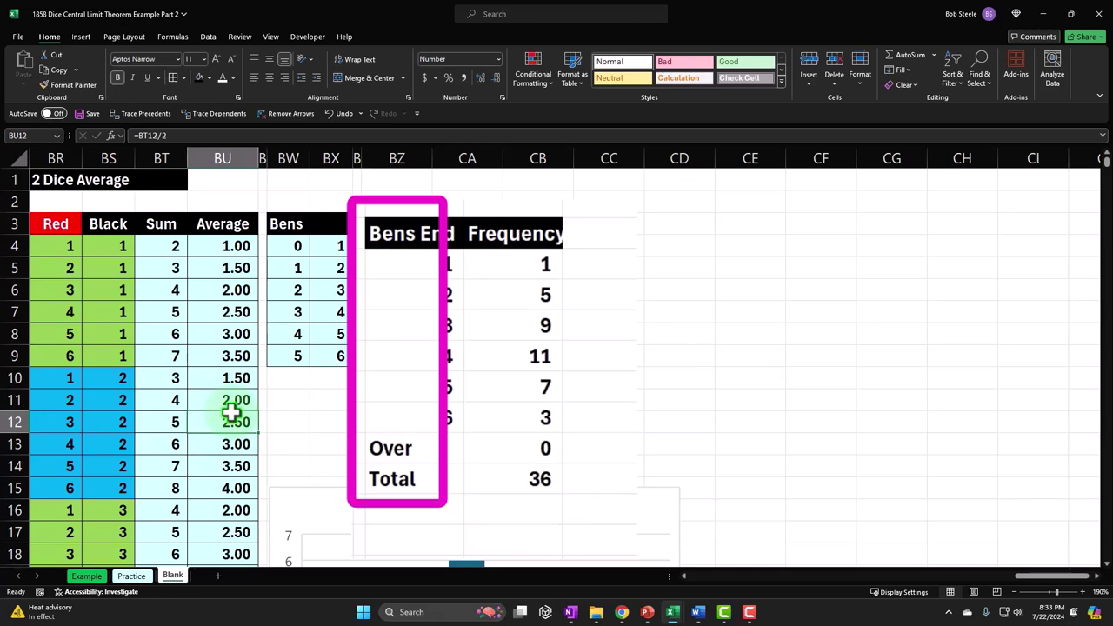
pyautogui.scroll(-10, 232, 405)
pyautogui.moveTo(233, 414); pyautogui.dragTo(233, 357)
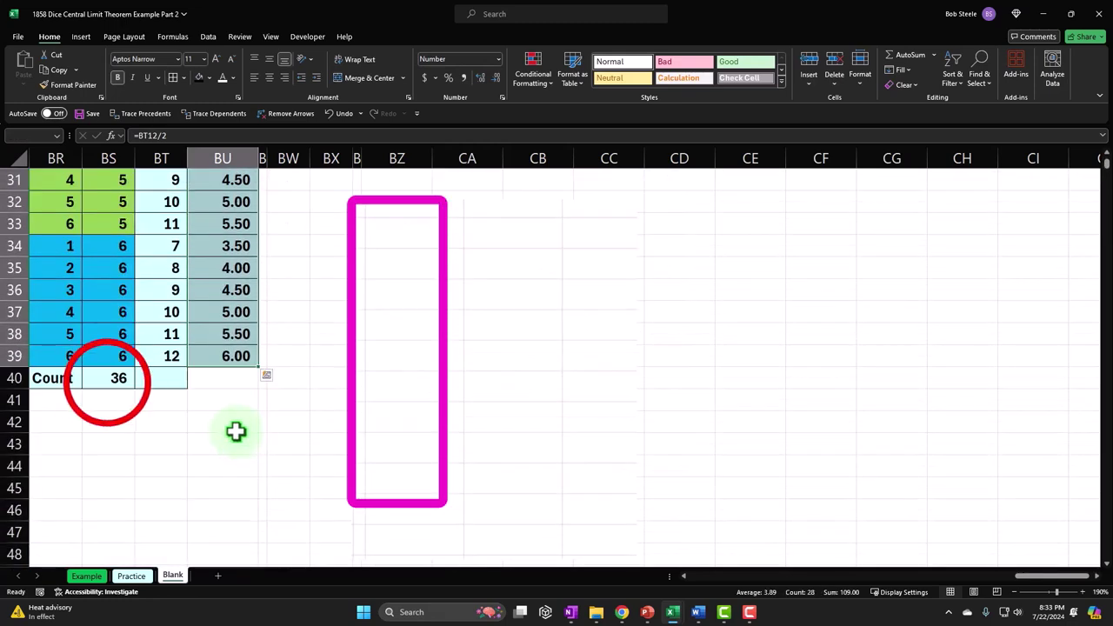
pyautogui.click(104, 380)
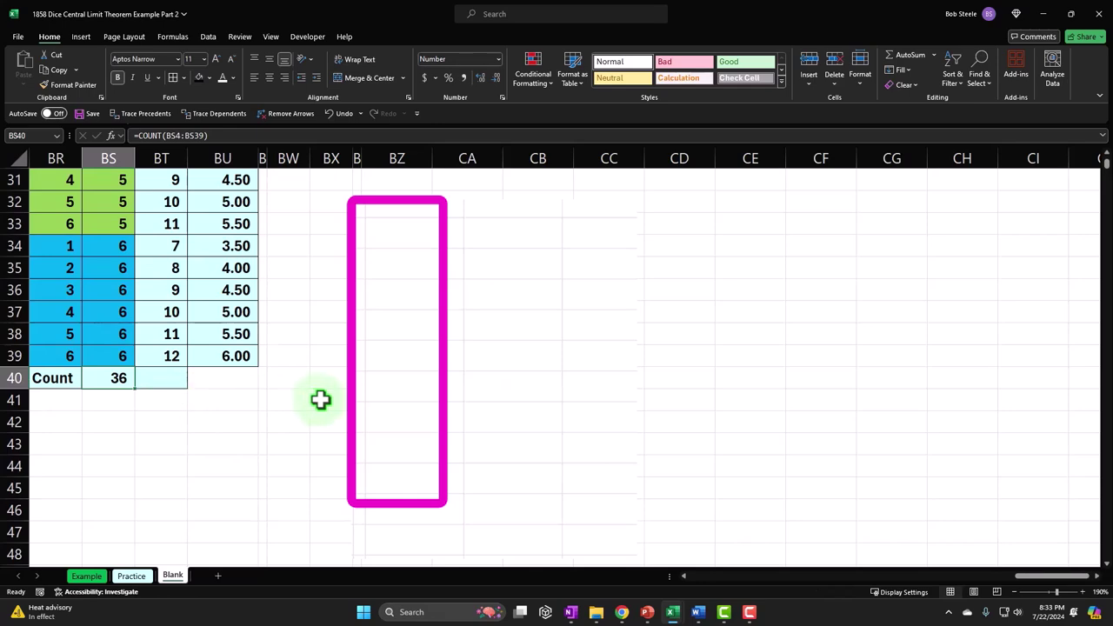
pyautogui.scroll(10, 314, 410)
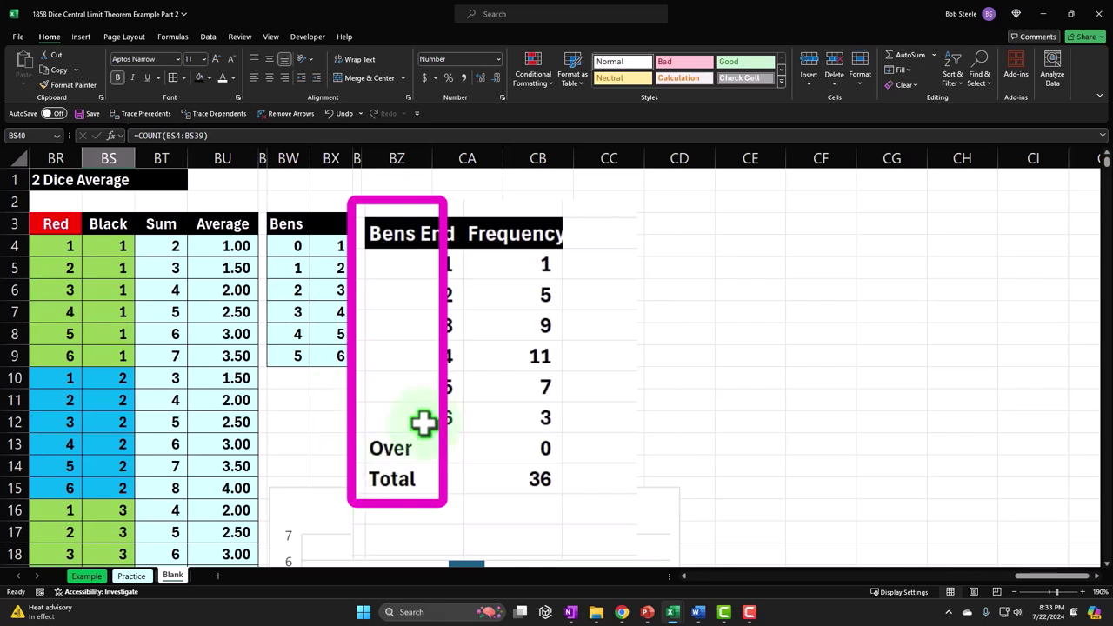
pyautogui.click(400, 266)
# Give table BZ3:CA11 all borders and a light blue fill.
pyautogui.moveTo(426, 283); pyautogui.dragTo(519, 489)
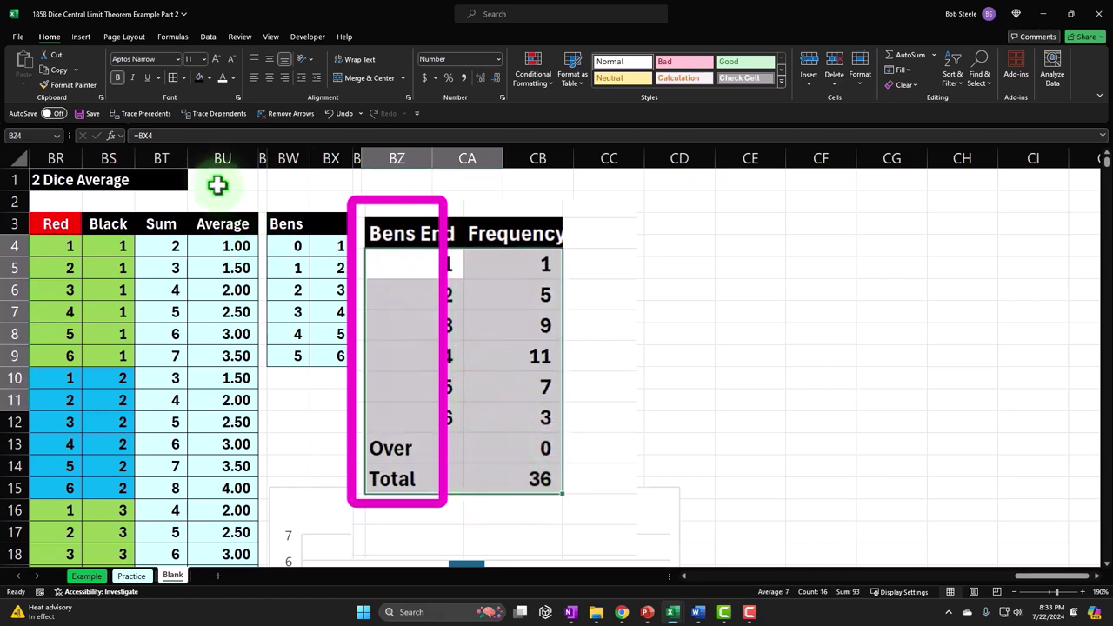
pyautogui.click(173, 78)
pyautogui.click(209, 78)
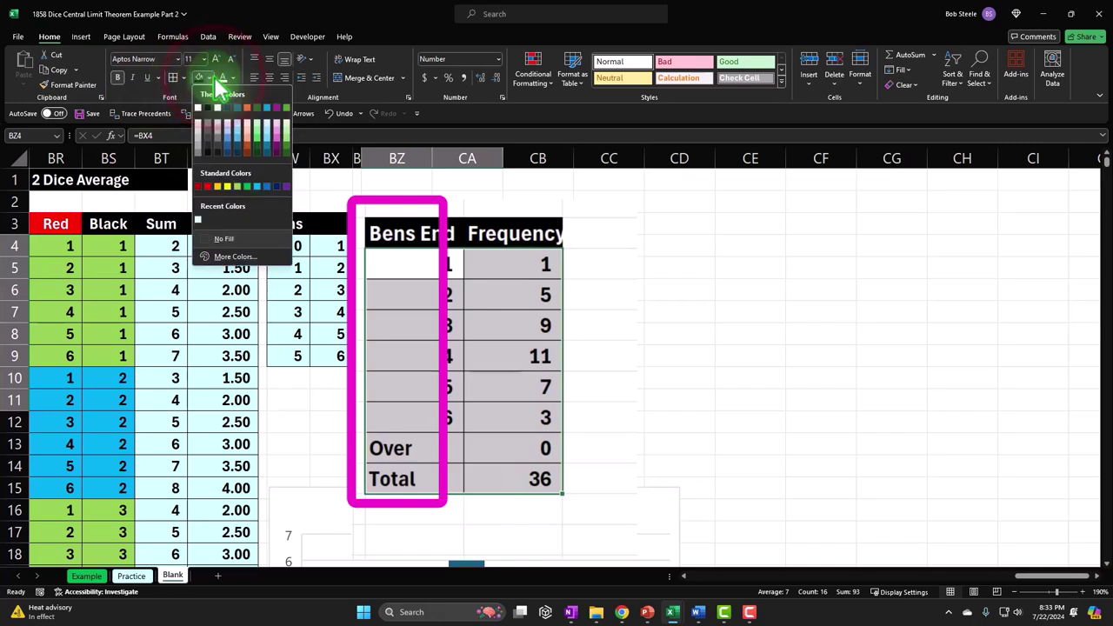
pyautogui.click(197, 220)
pyautogui.click(514, 261)
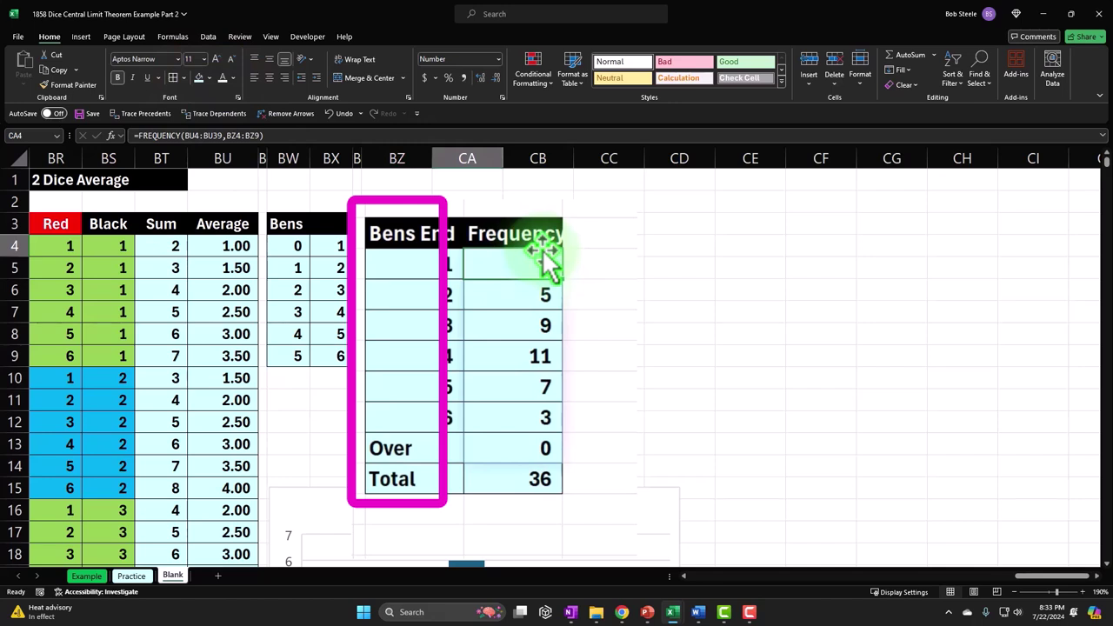
pyautogui.moveTo(511, 262); pyautogui.dragTo(514, 404)
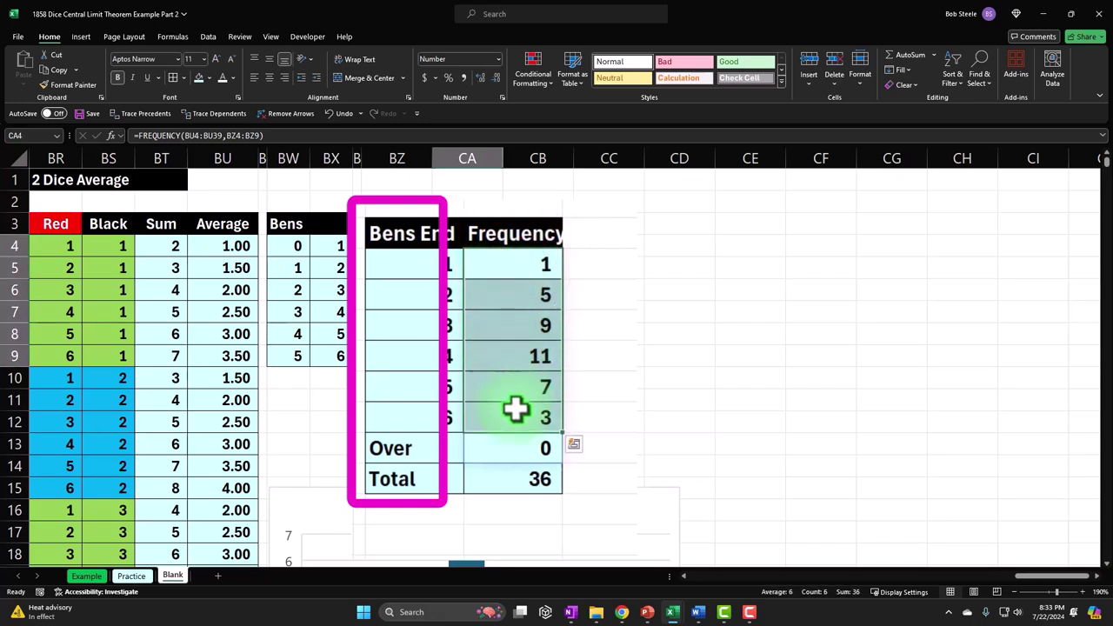
# Insert a clustered column chart of the six frequencies, moved right of the table and resized smaller.
pyautogui.click(81, 39)
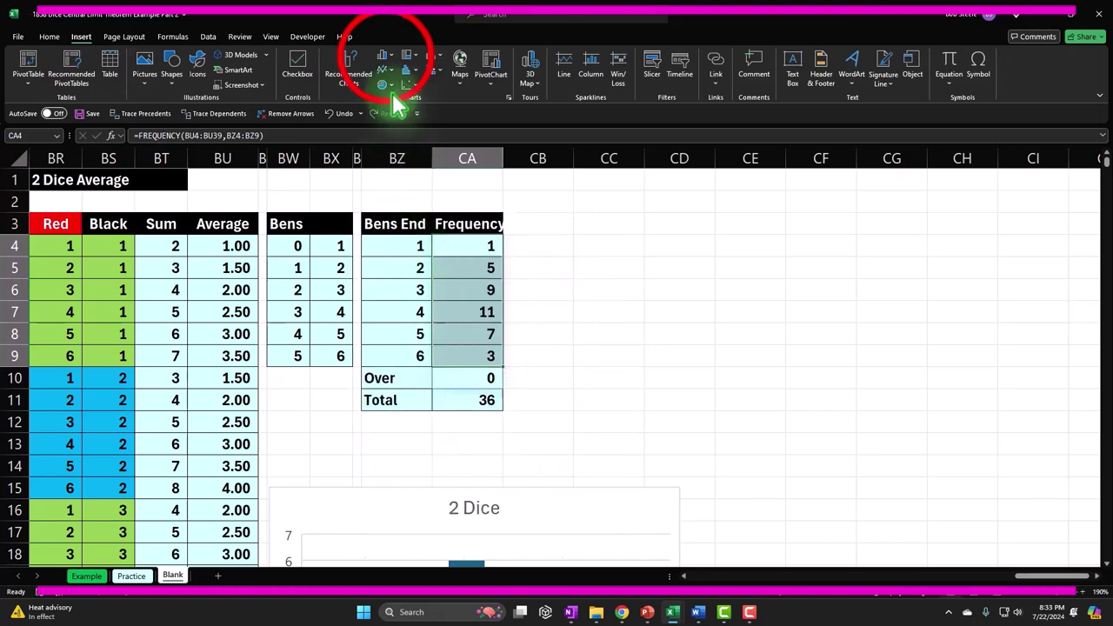
pyautogui.click(388, 57)
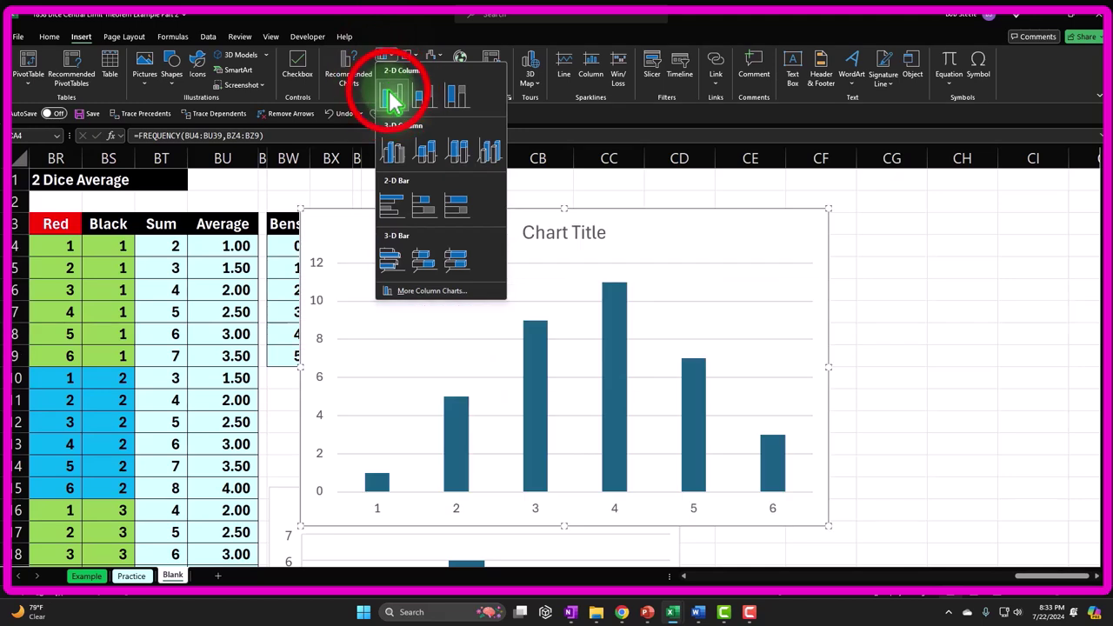
pyautogui.click(391, 92)
pyautogui.moveTo(406, 236); pyautogui.dragTo(631, 213)
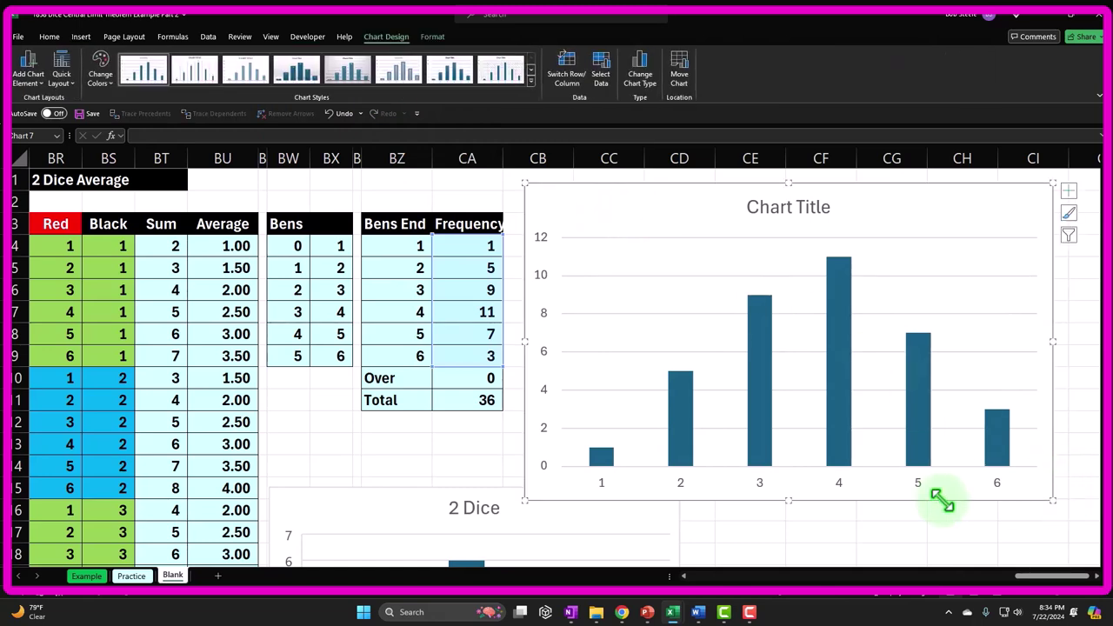
pyautogui.moveTo(527, 500); pyautogui.dragTo(540, 459)
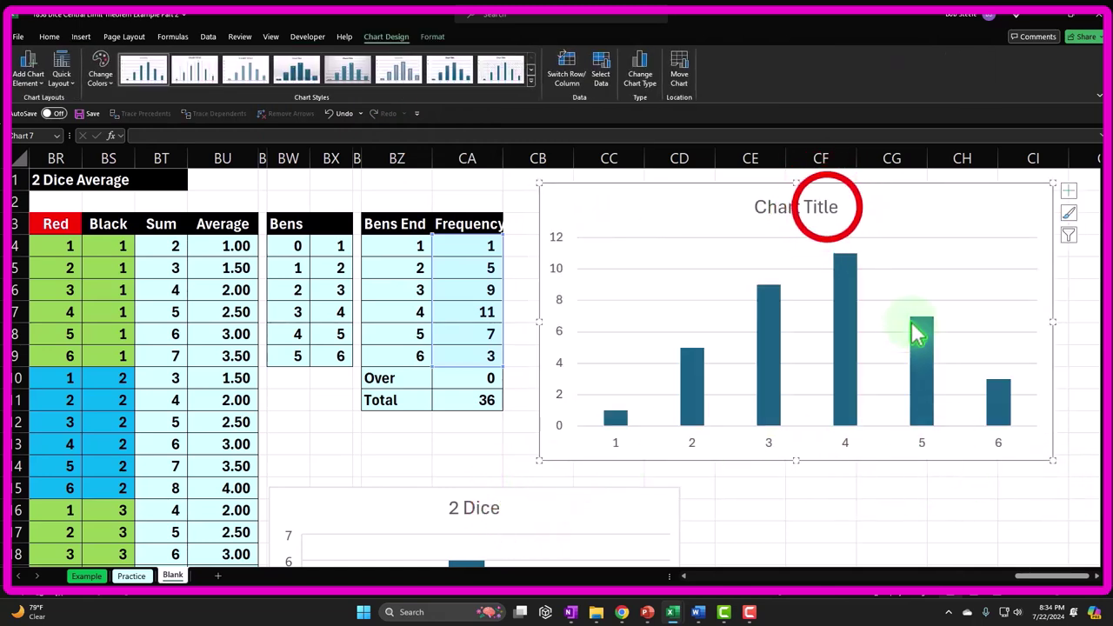
# Retitle the new chart '2 Dice Mean'.
pyautogui.click(826, 206)
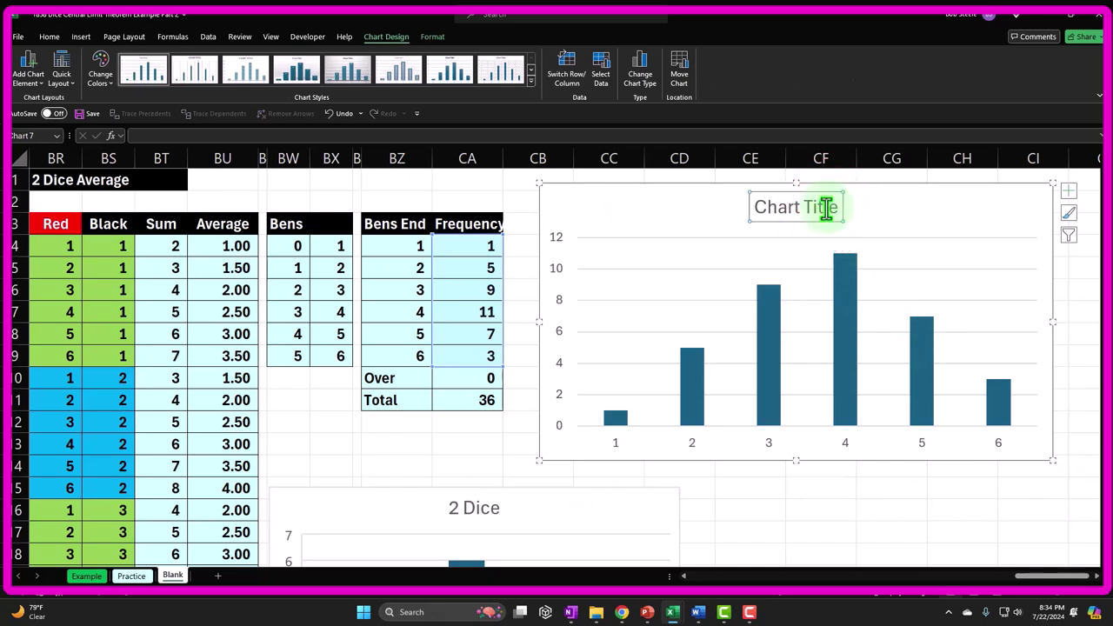
pyautogui.write('2 Dice')
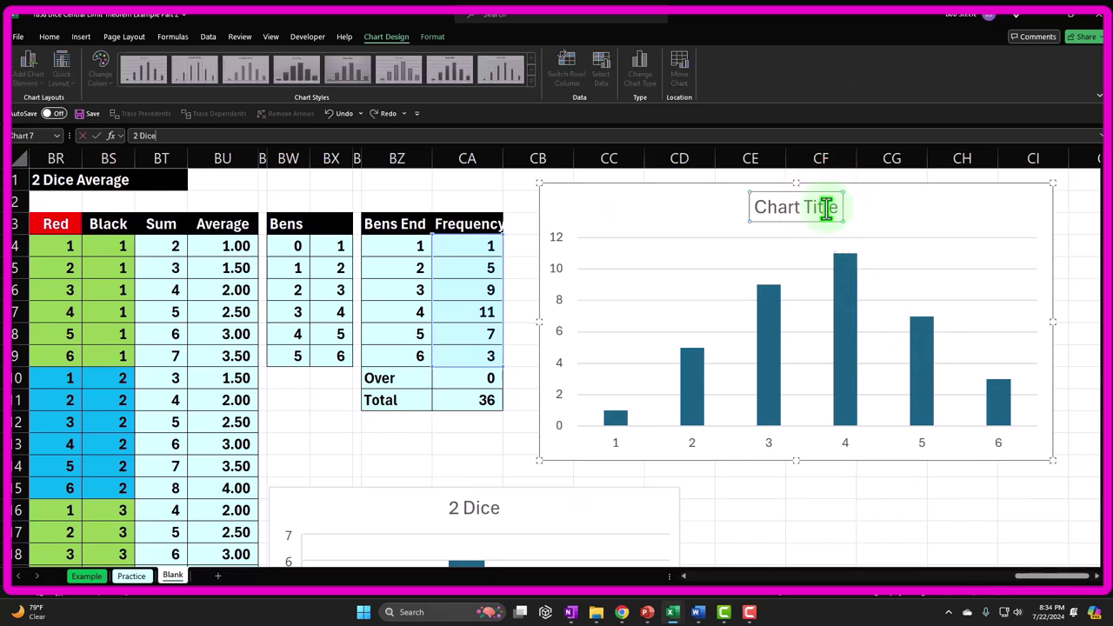
pyautogui.click(778, 206)
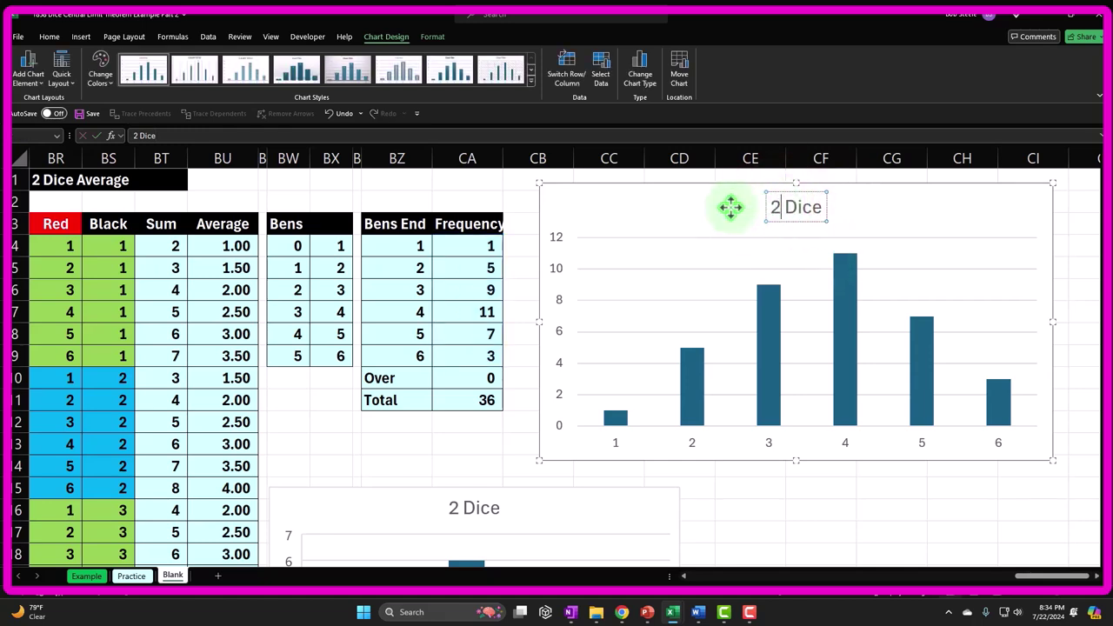
pyautogui.click(820, 205)
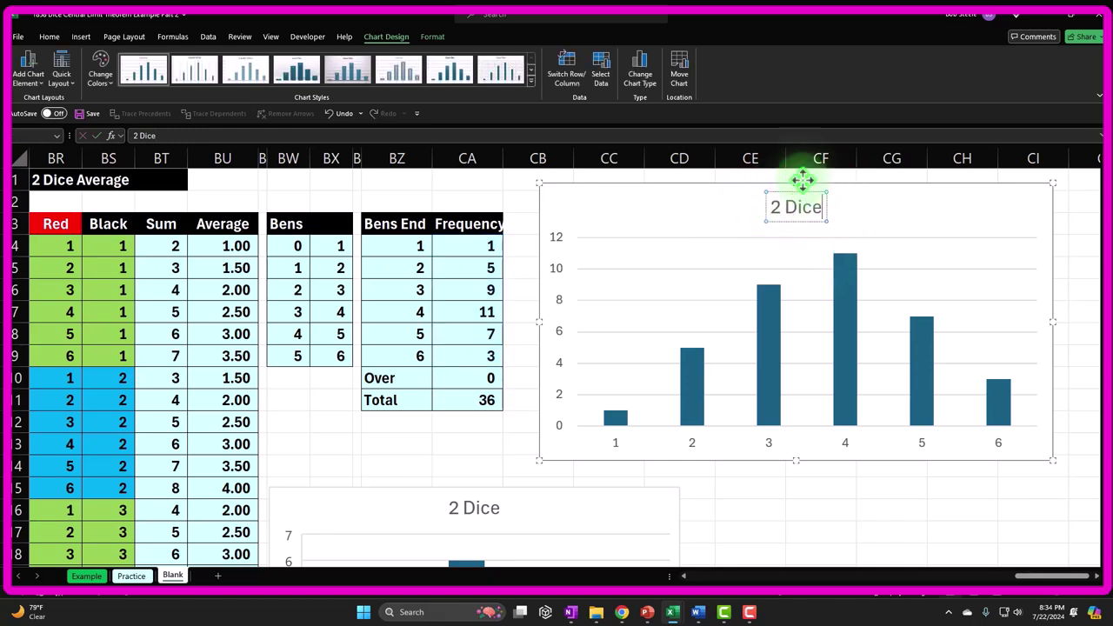
pyautogui.write('A')
pyautogui.write('rage')
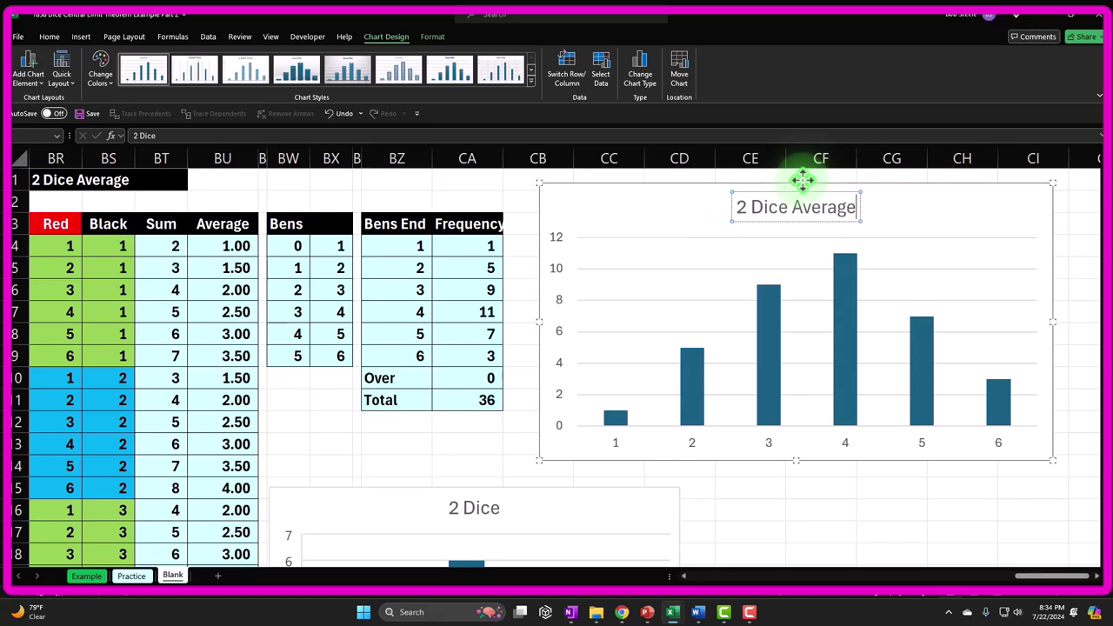
pyautogui.press('BackSpace')
pyautogui.press('BackSpace')
pyautogui.press('BackSpace')
pyautogui.press('BackSpace')
pyautogui.press('BackSpace')
pyautogui.press('BackSpace')
pyautogui.press('BackSpace')
pyautogui.press('BackSpace')
pyautogui.write('Mean')
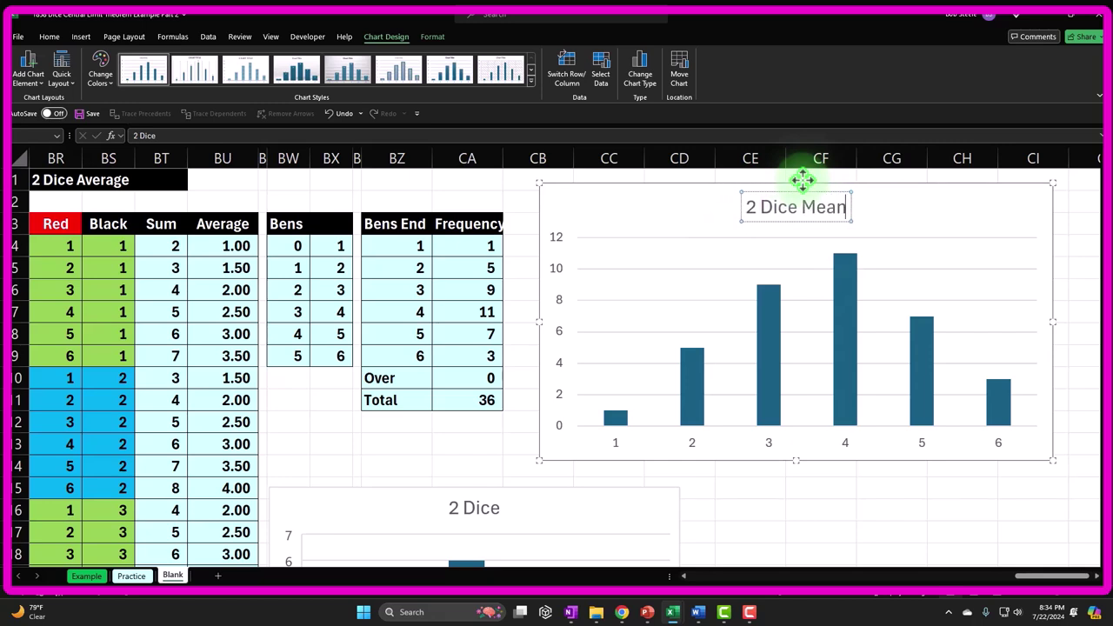
pyautogui.click(612, 190)
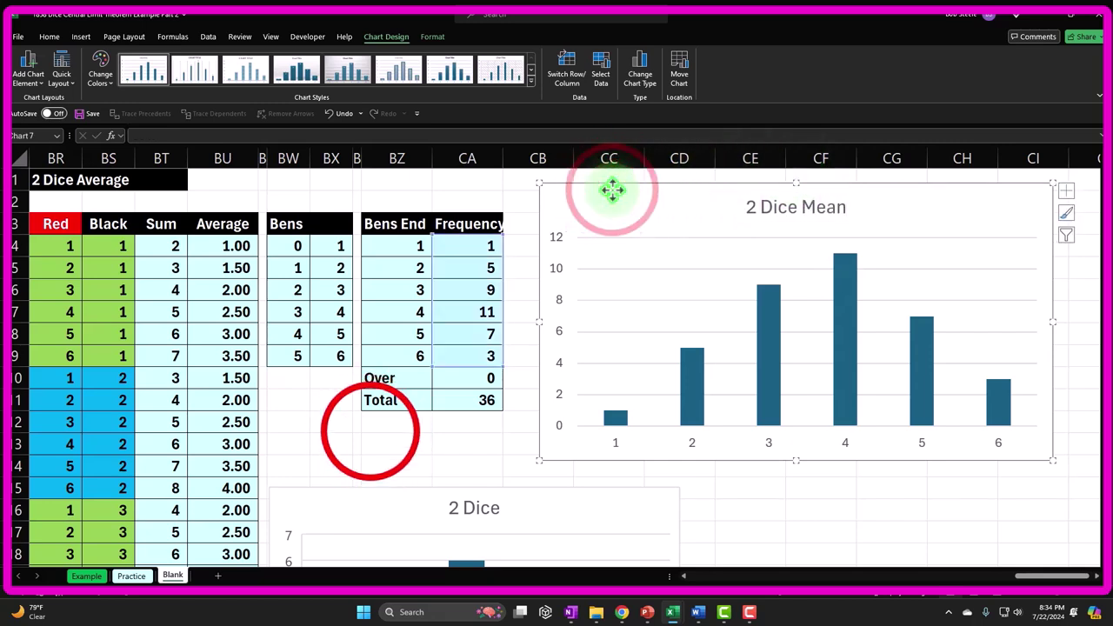
pyautogui.click(372, 426)
# Drag the 2 Dice chart about three rows lower.
pyautogui.scroll(-1, 374, 435)
pyautogui.scroll(-1, 374, 435)
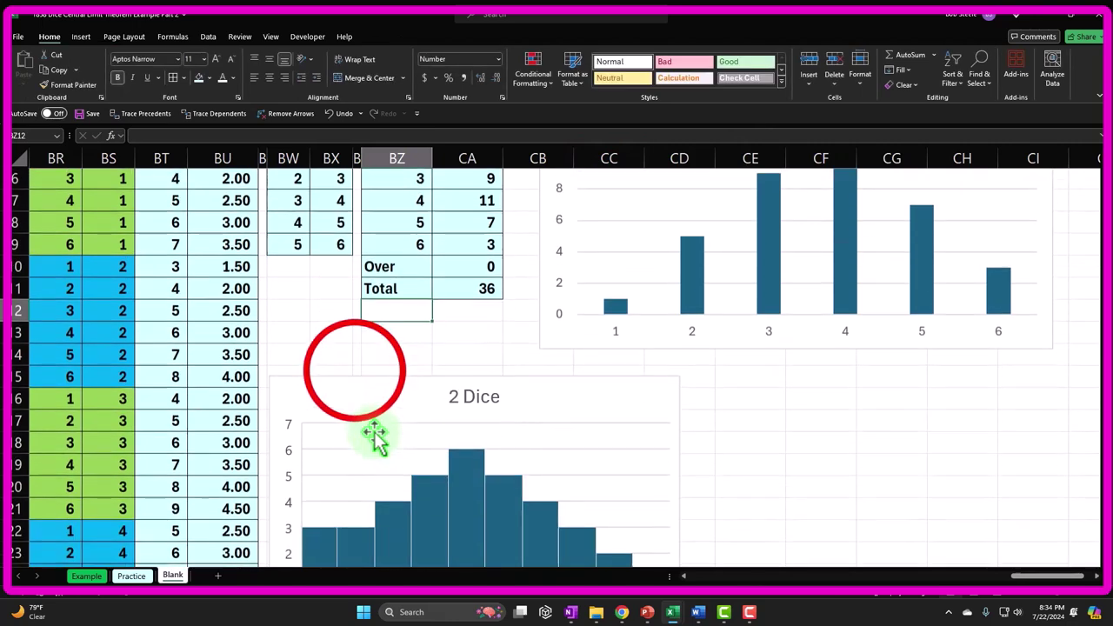
pyautogui.click(355, 462)
pyautogui.scroll(-2, 372, 324)
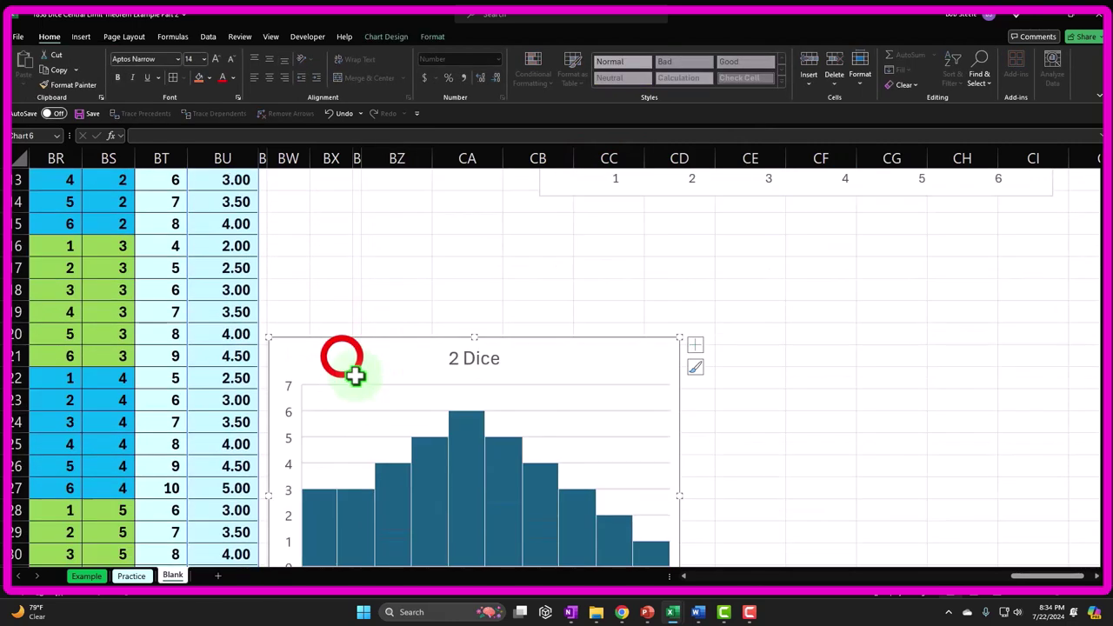
pyautogui.moveTo(355, 372); pyautogui.dragTo(343, 417)
pyautogui.scroll(2, 383, 371)
pyautogui.scroll(2, 384, 370)
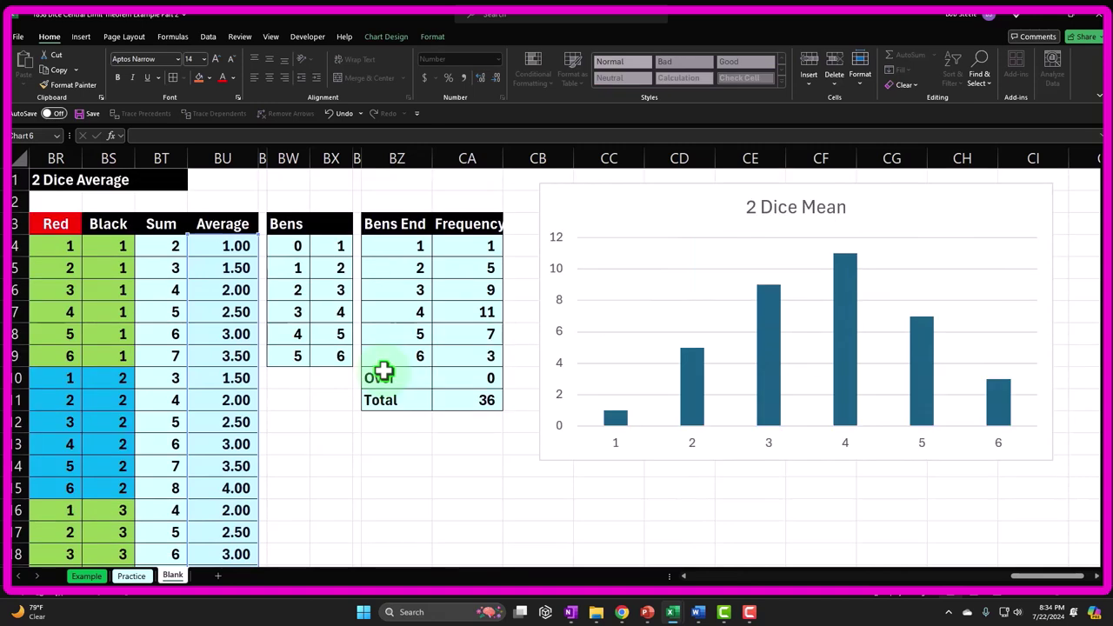
pyautogui.click(393, 451)
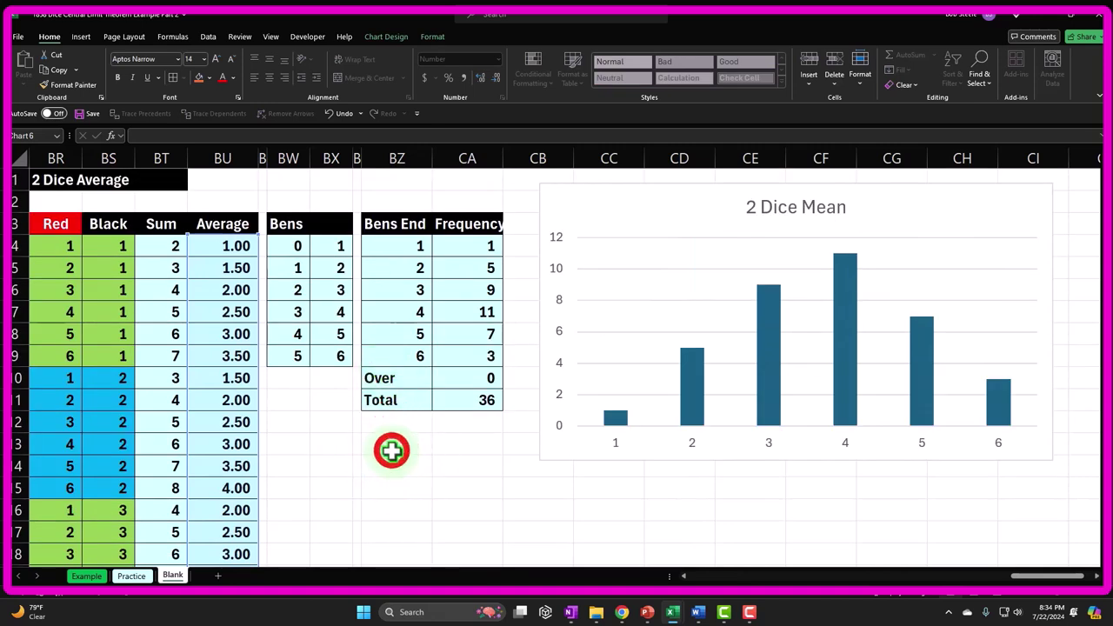
# Label BZ13 'One Dice' and list the faces 1, 2, 3, 4, 5, 6 in BZ14:BZ19.
pyautogui.write('One Dic')
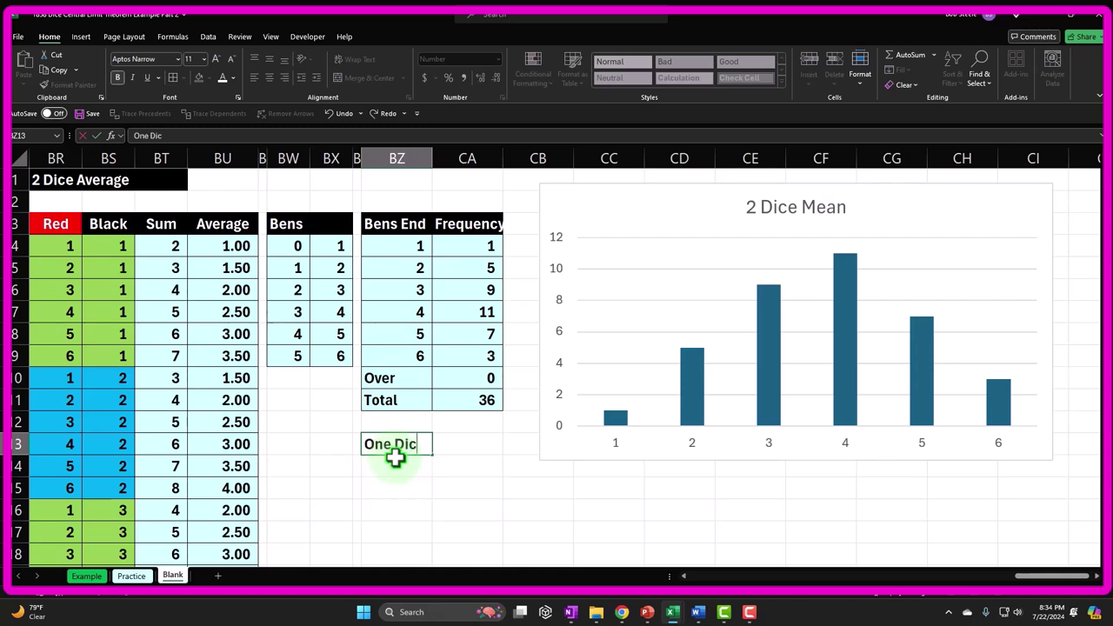
pyautogui.write('e')
pyautogui.press('Return')
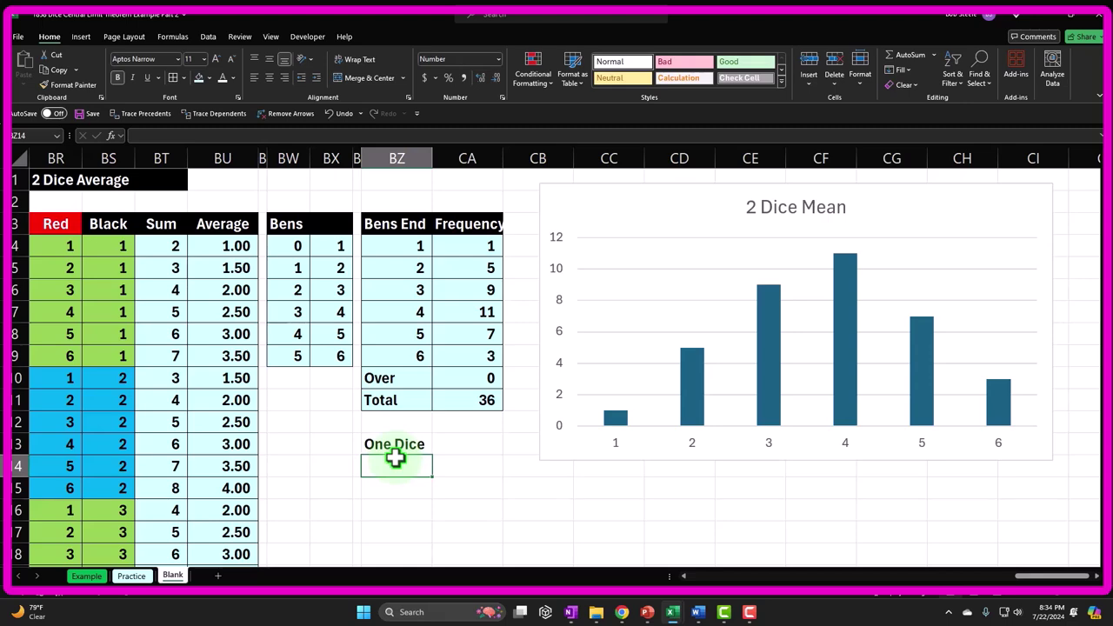
pyautogui.write('1')
pyautogui.press('Return')
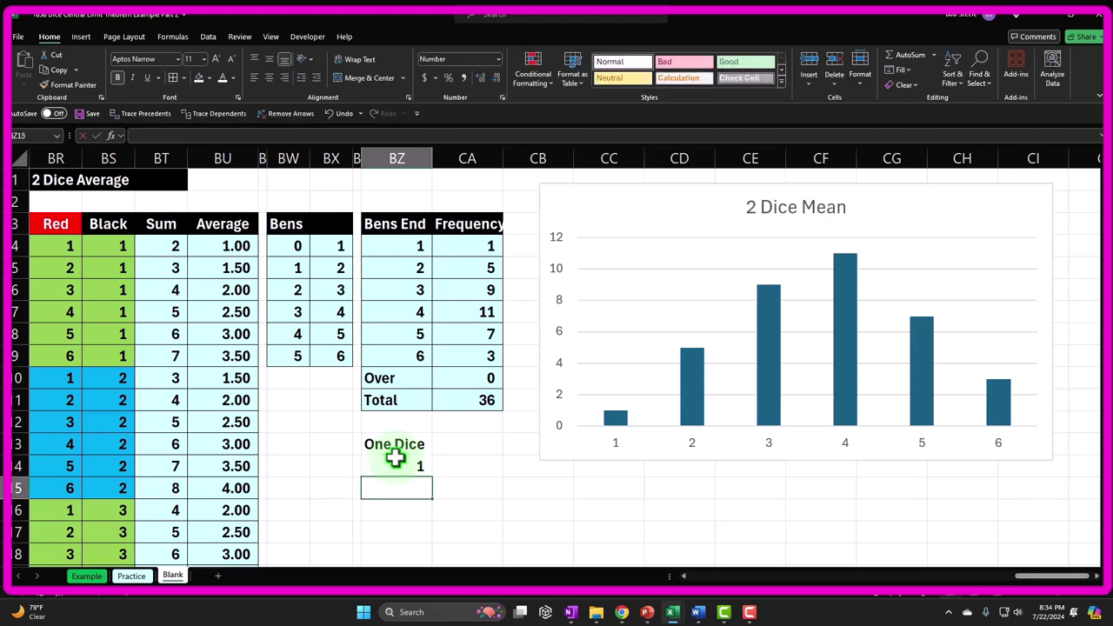
pyautogui.write('2')
pyautogui.press('Return')
pyautogui.write('3')
pyautogui.press('Return')
pyautogui.write('4')
pyautogui.press('Return')
pyautogui.write('5')
pyautogui.press('Return')
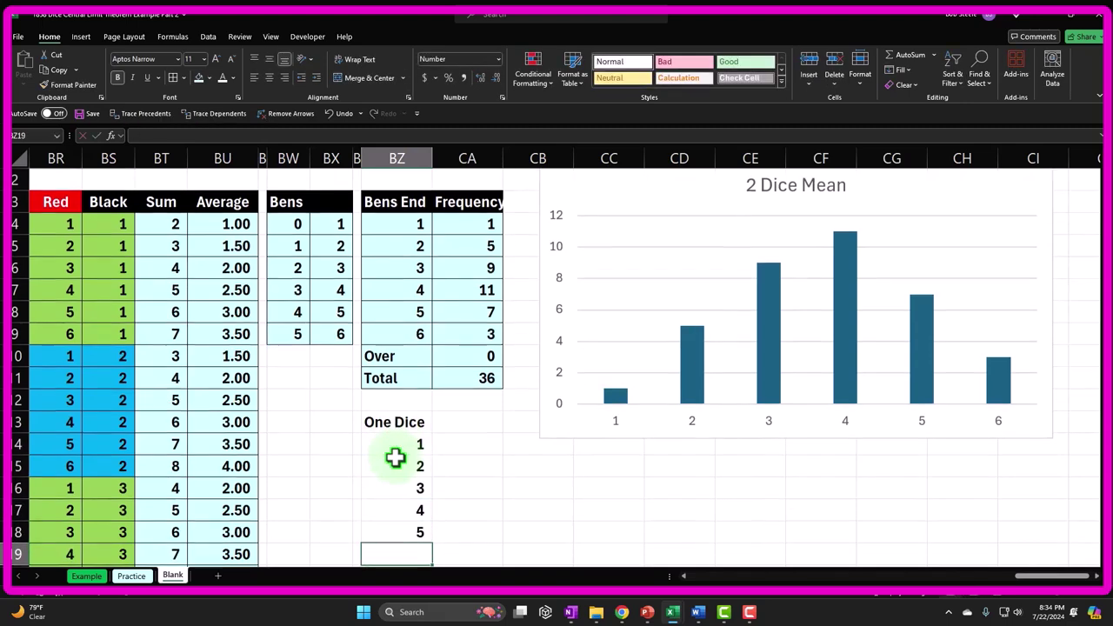
pyautogui.write('6')
pyautogui.press('Return')
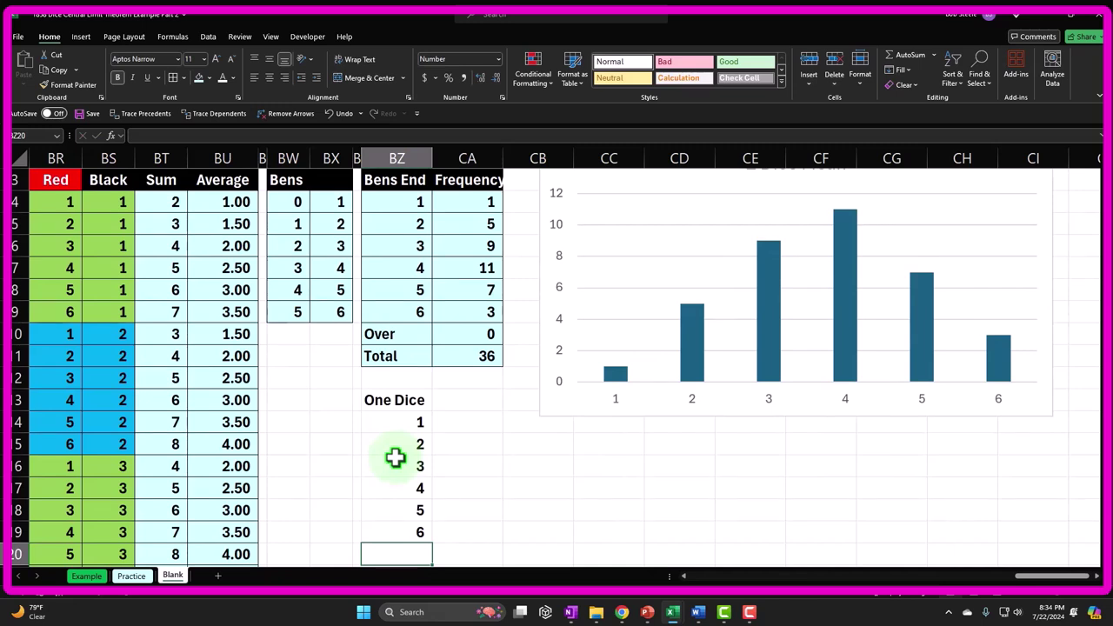
pyautogui.press('Right')
pyautogui.press('Up')
pyautogui.press('Up')
pyautogui.press('Up')
pyautogui.press('Up')
pyautogui.press('Up')
pyautogui.press('Up')
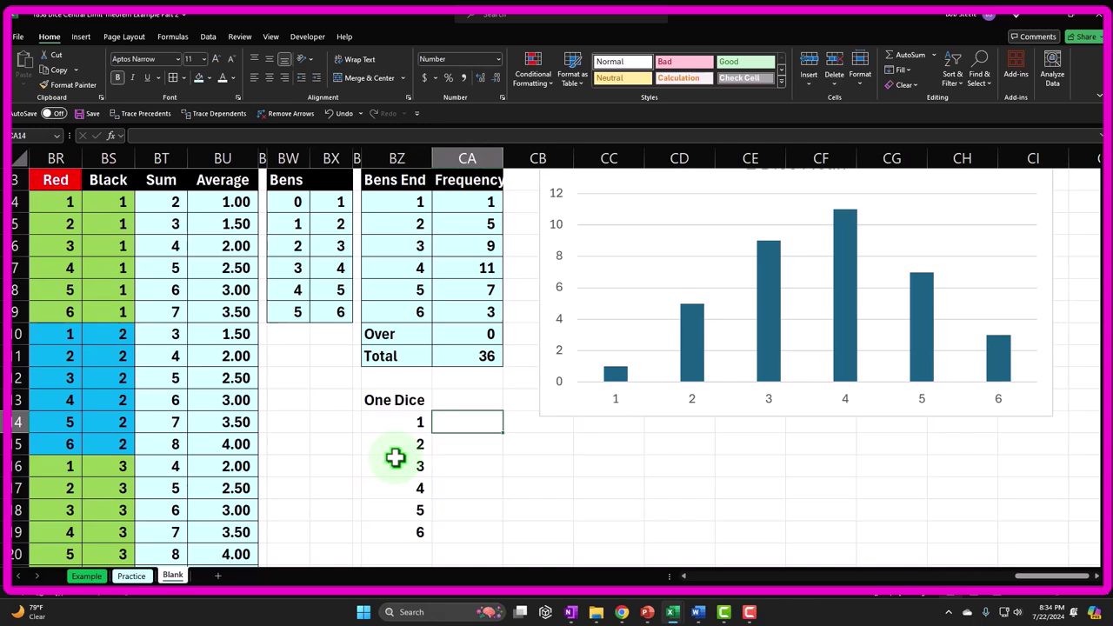
# Add the column header '% Totoal' in CA13.
pyautogui.press('Up')
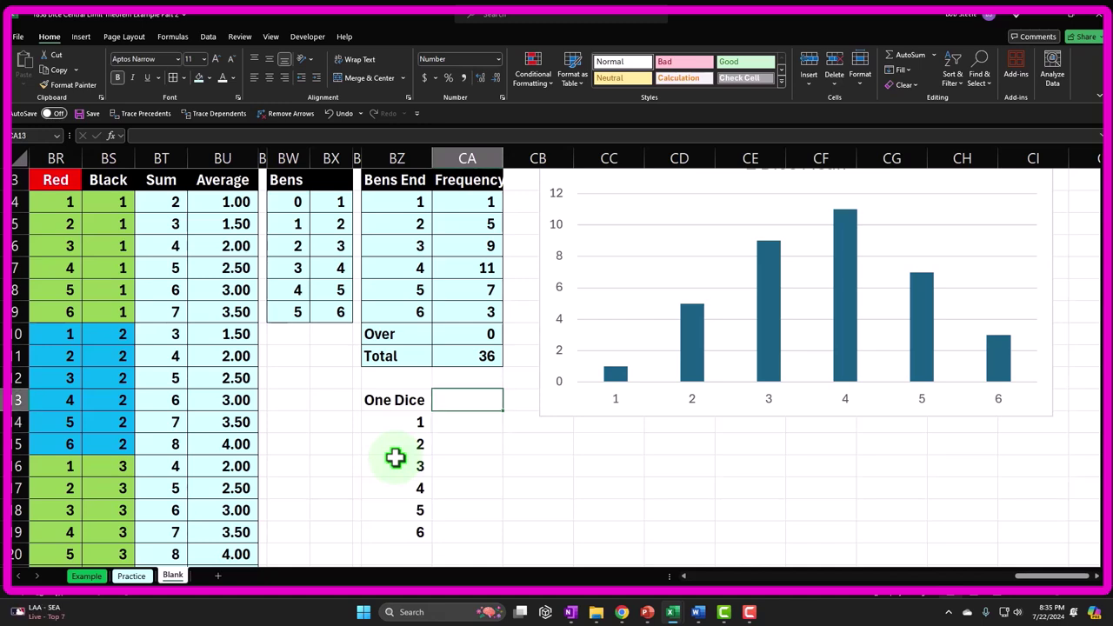
pyautogui.write('% Totoal')
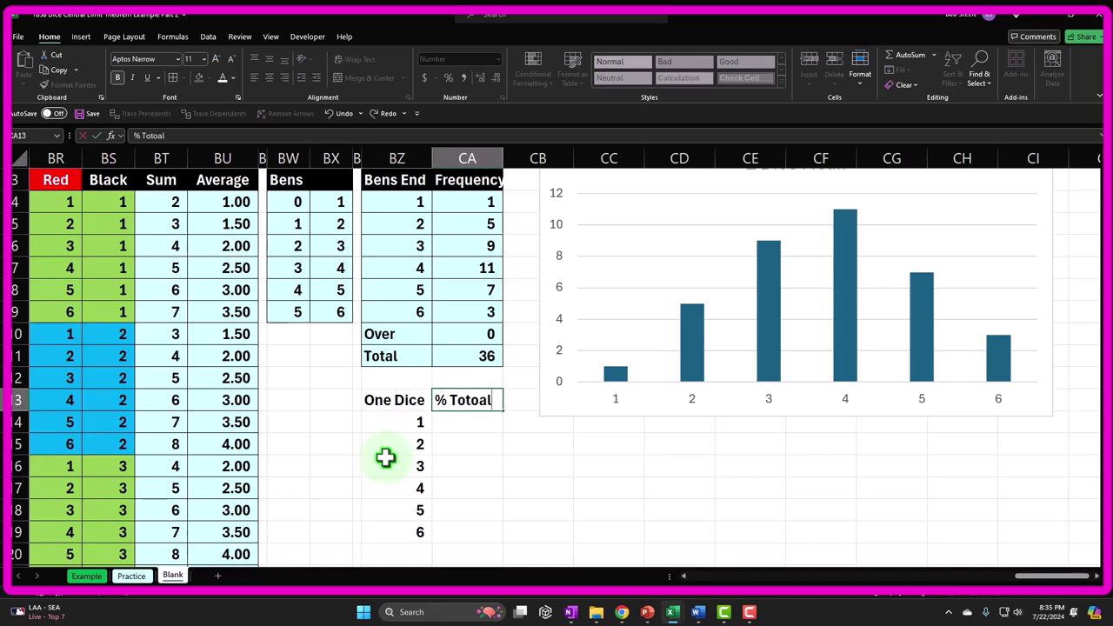
pyautogui.press('Return')
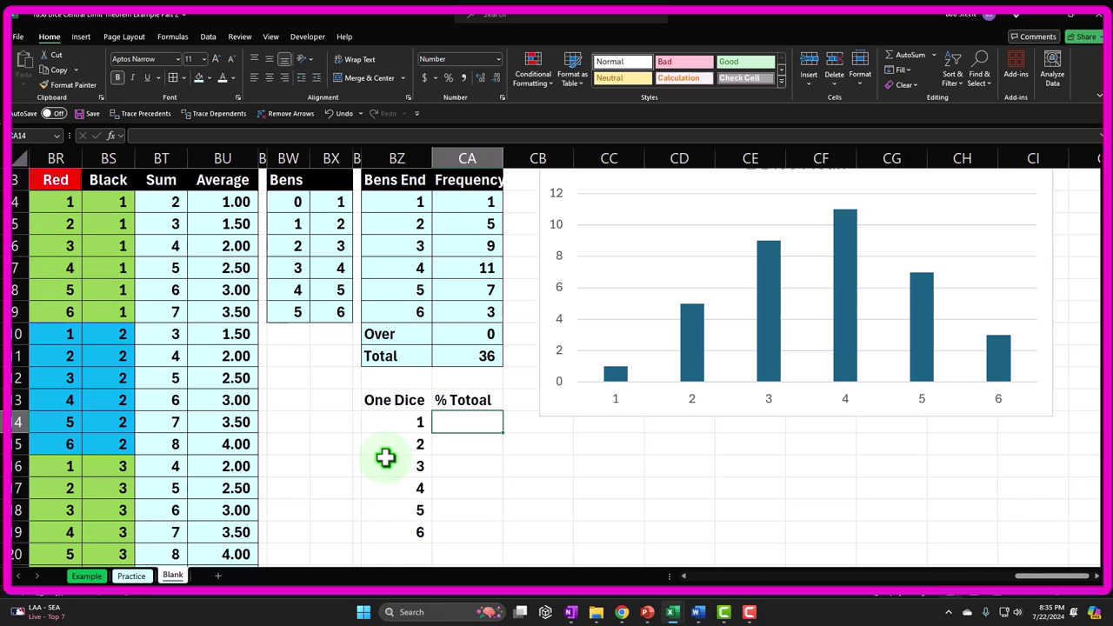
# Enter =1/6 in CA14 and format it as a percentage with two decimals (16.67%).
pyautogui.write('=1/6')
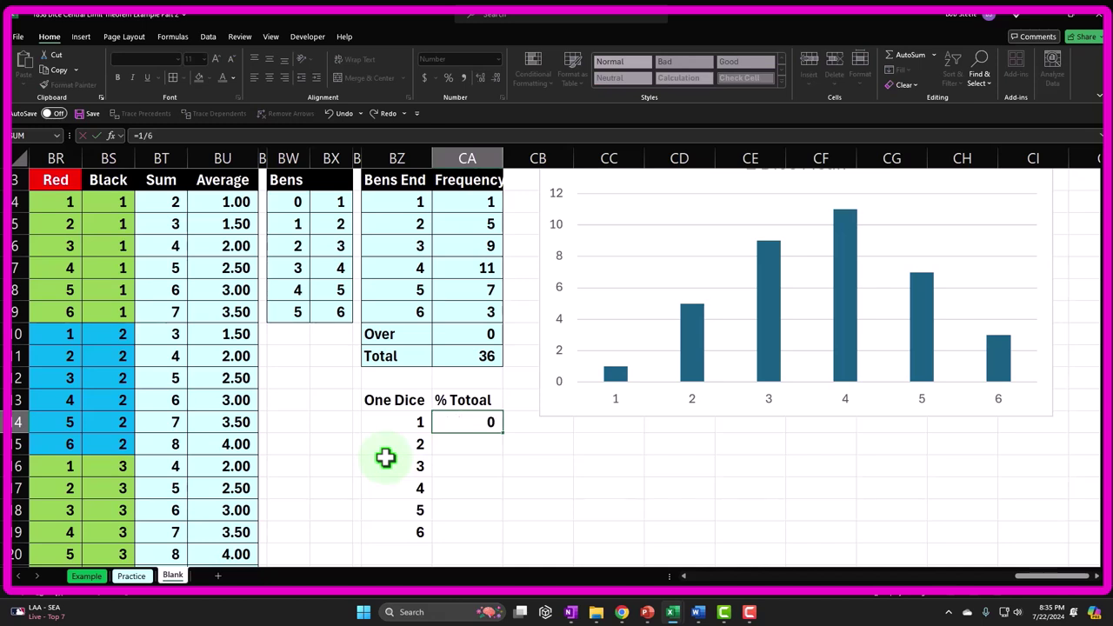
pyautogui.press('Return')
pyautogui.press('Up')
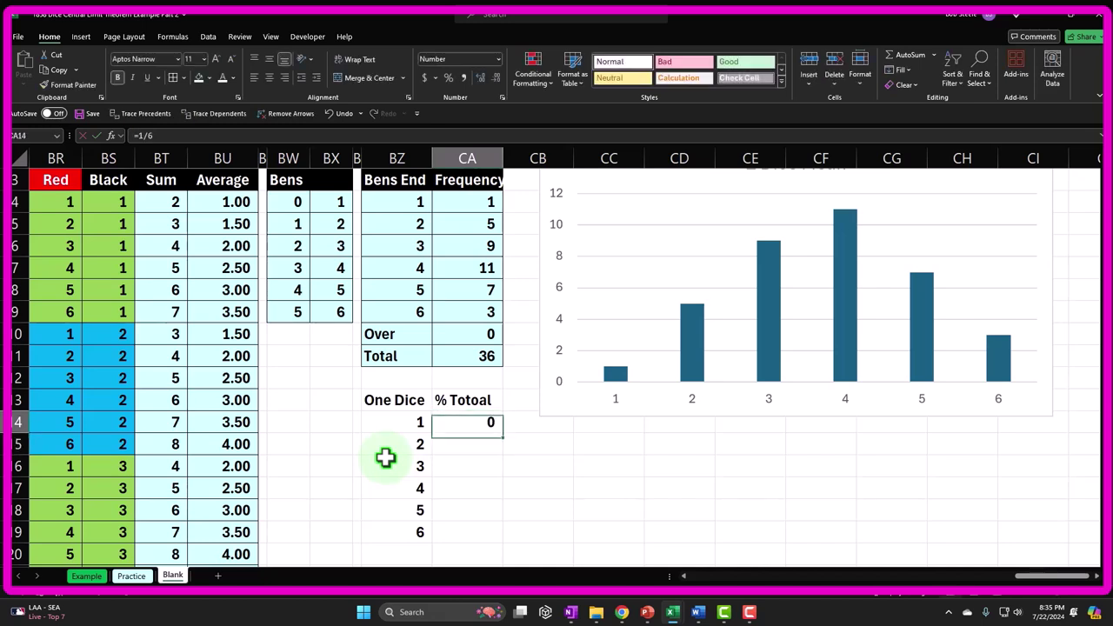
pyautogui.click(447, 77)
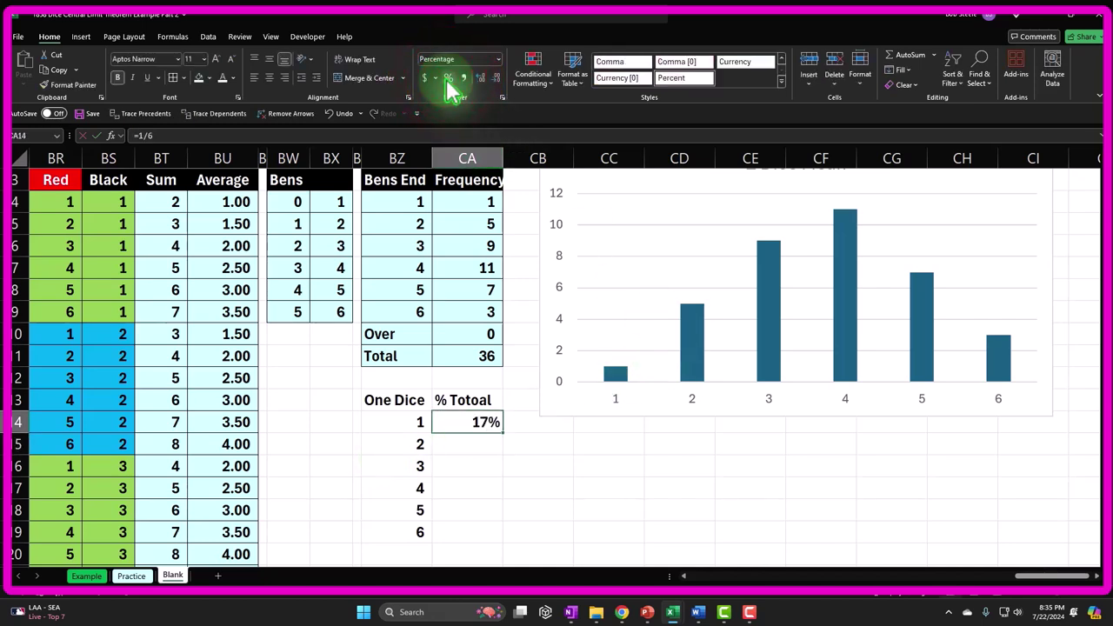
pyautogui.click(480, 77)
pyautogui.click(480, 77)
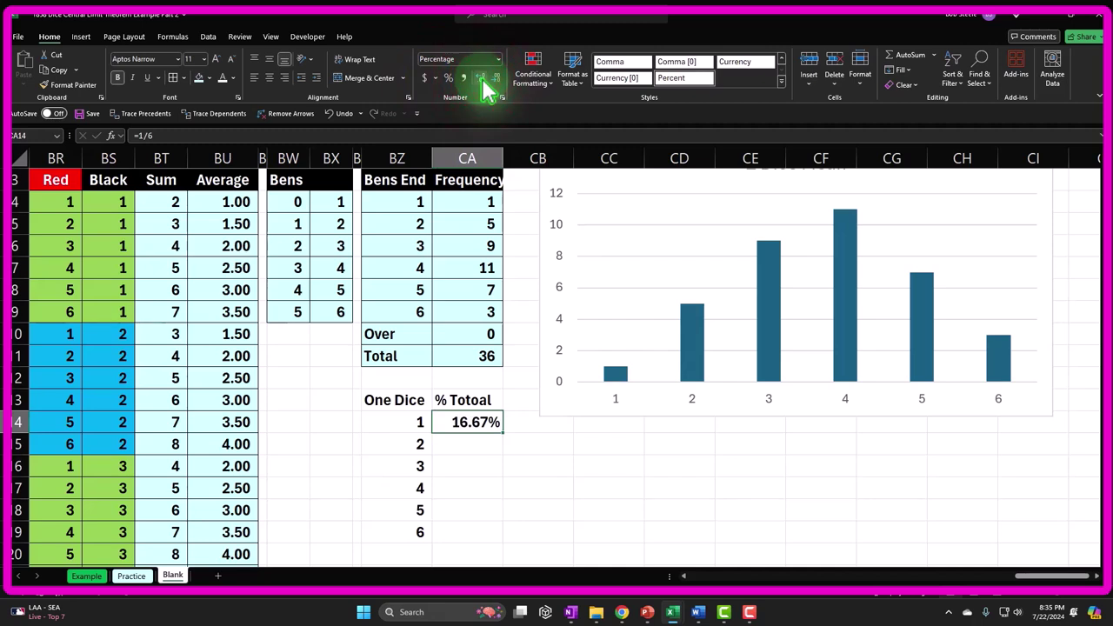
# Set CA15 to =CA14 formatted as 16.67%, and fill it down through CA19.
pyautogui.press('Return')
pyautogui.write('=')
pyautogui.press('Up')
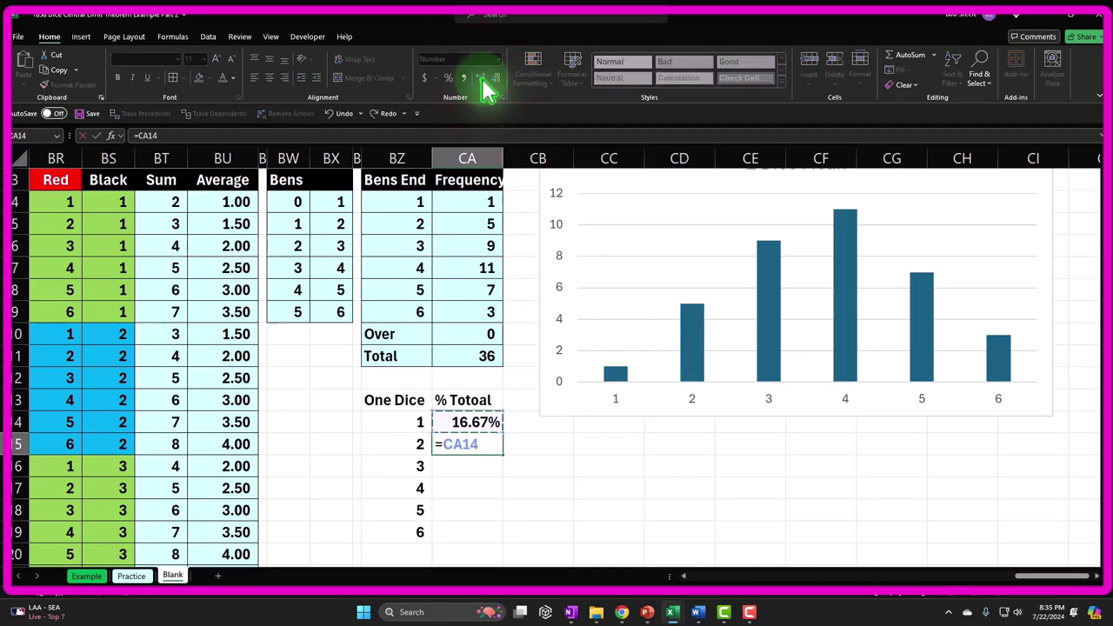
pyautogui.press('Return')
pyautogui.click(472, 447)
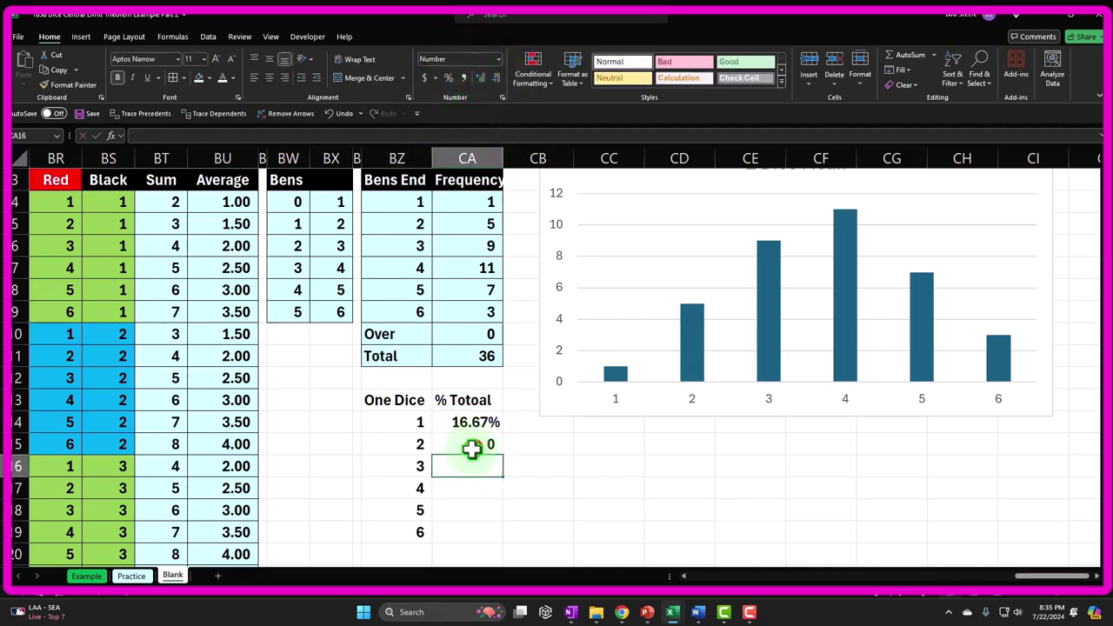
pyautogui.click(448, 78)
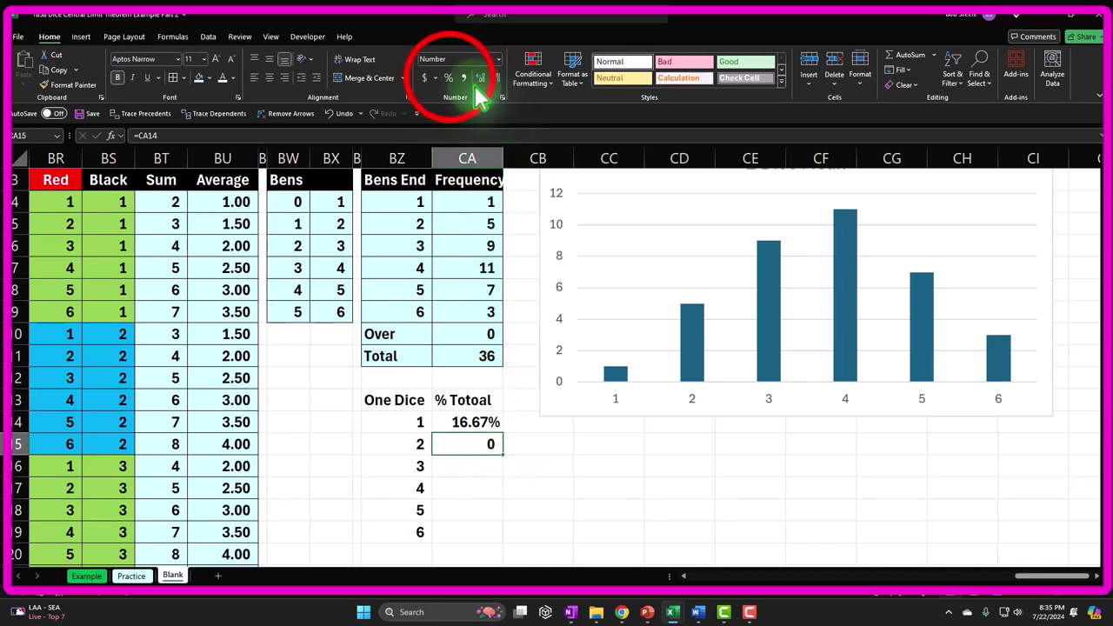
pyautogui.click(480, 77)
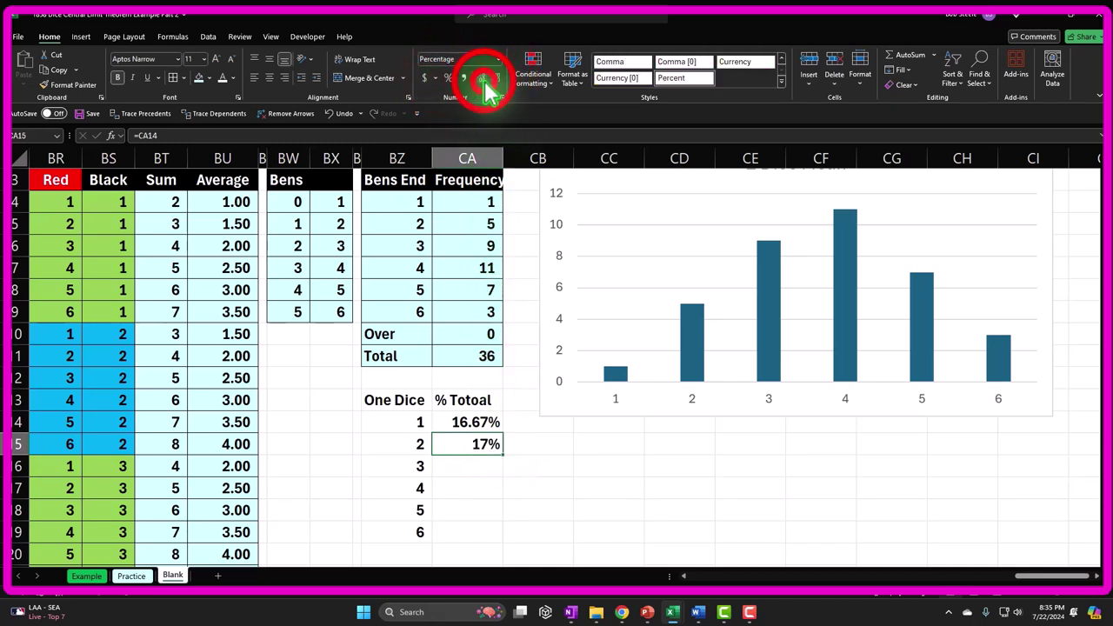
pyautogui.click(483, 79)
pyautogui.moveTo(503, 454); pyautogui.dragTo(507, 542)
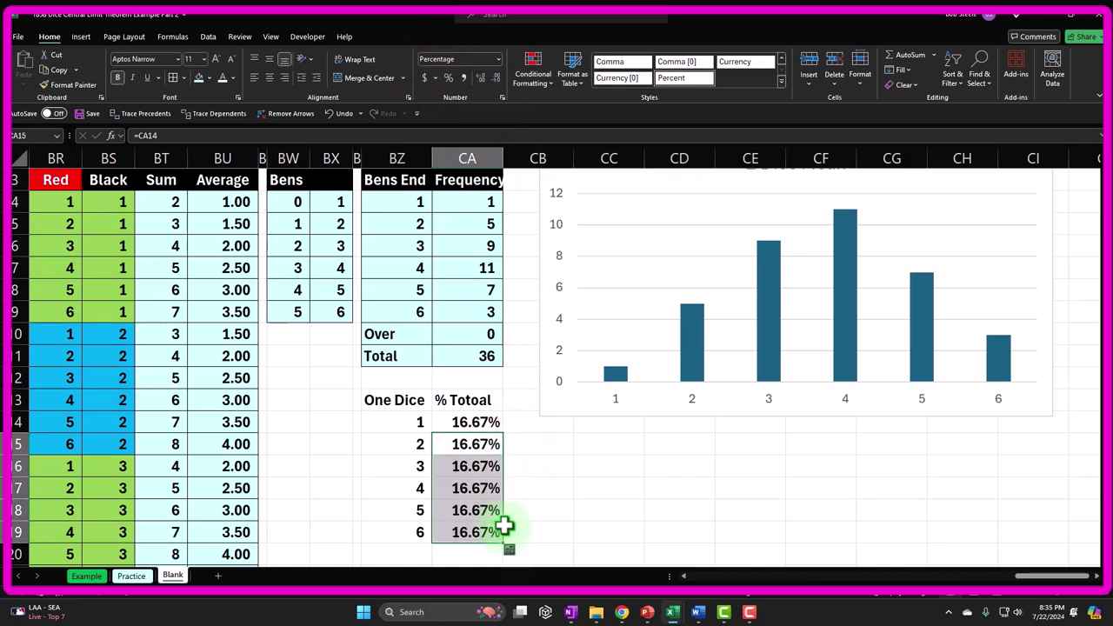
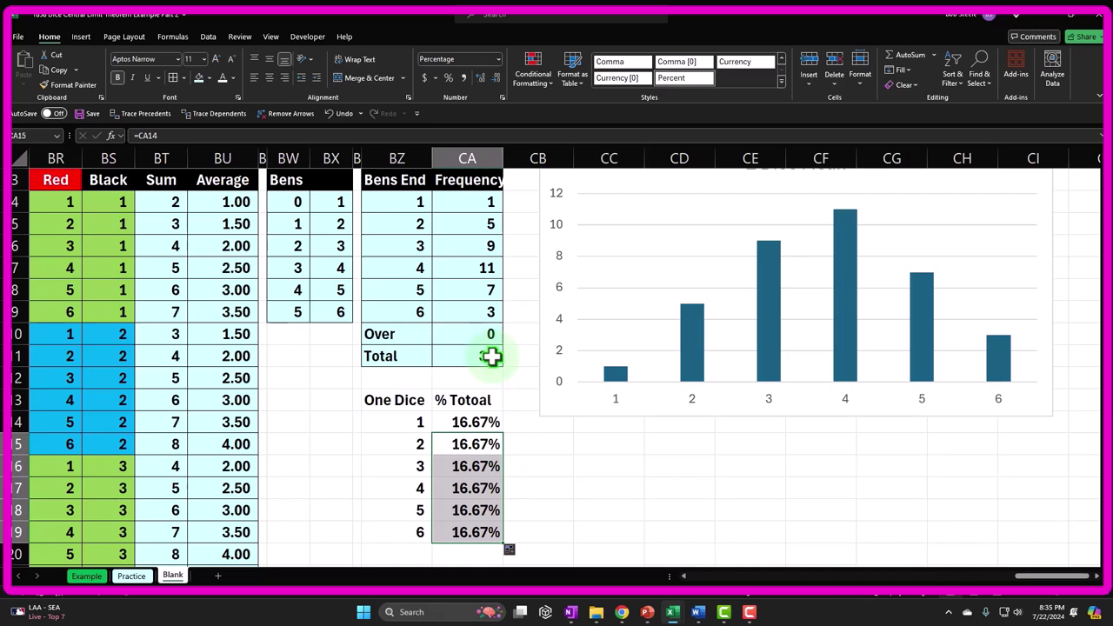
# Shrink the frequency chart so it clears the table.
pyautogui.click(525, 402)
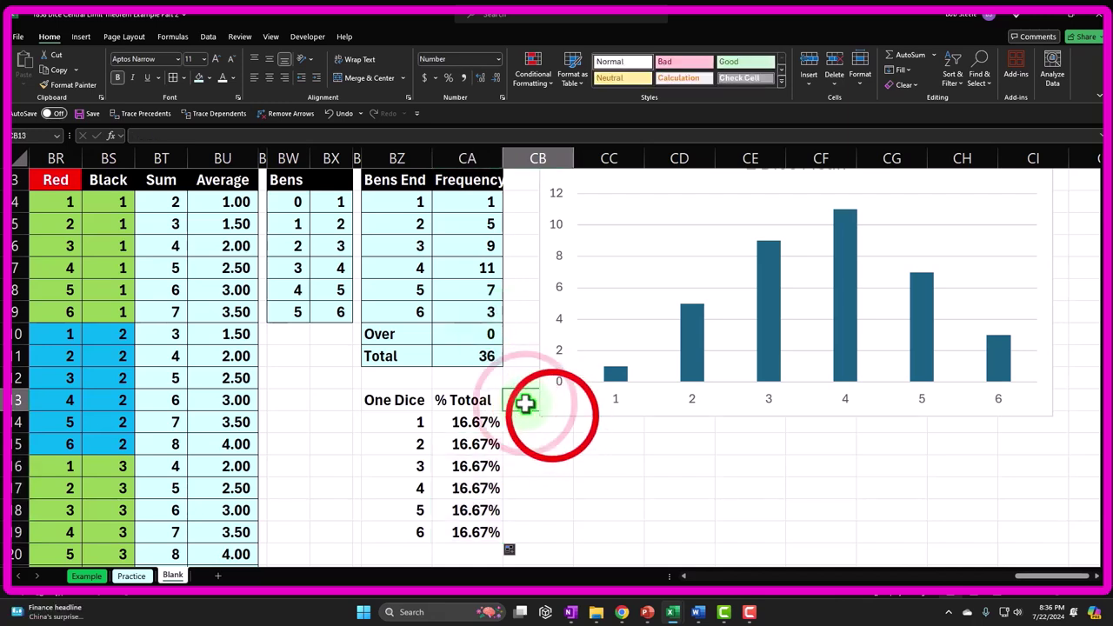
pyautogui.click(543, 412)
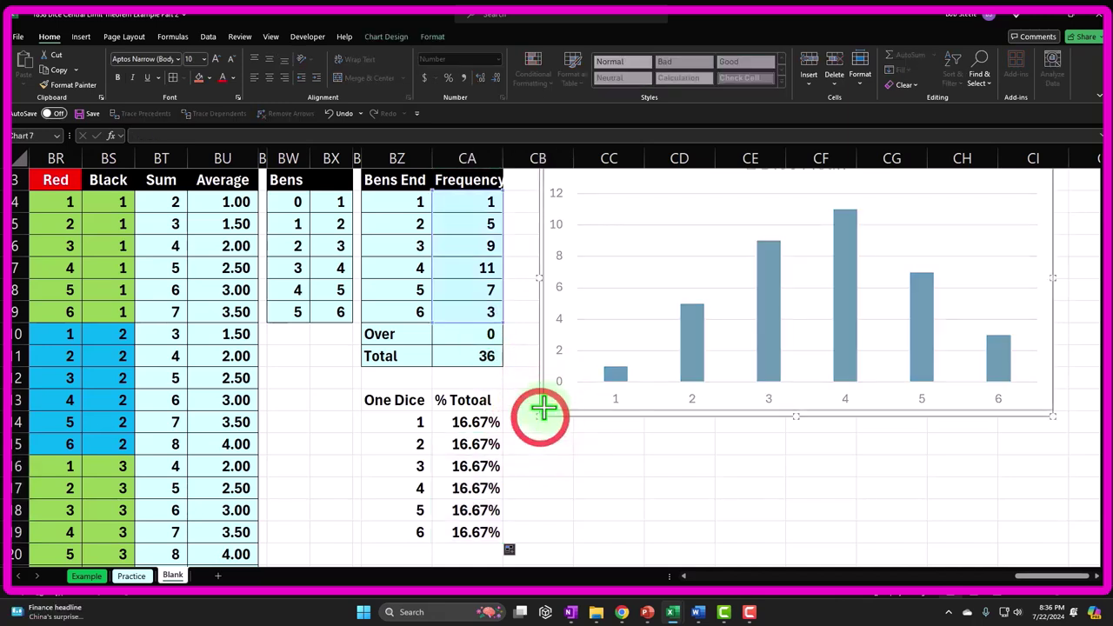
pyautogui.moveTo(543, 409); pyautogui.dragTo(551, 402)
# Add an 'Adj. 36' heading in CB13 and enter =CA14*$CA$11 in CB14.
pyautogui.click(550, 401)
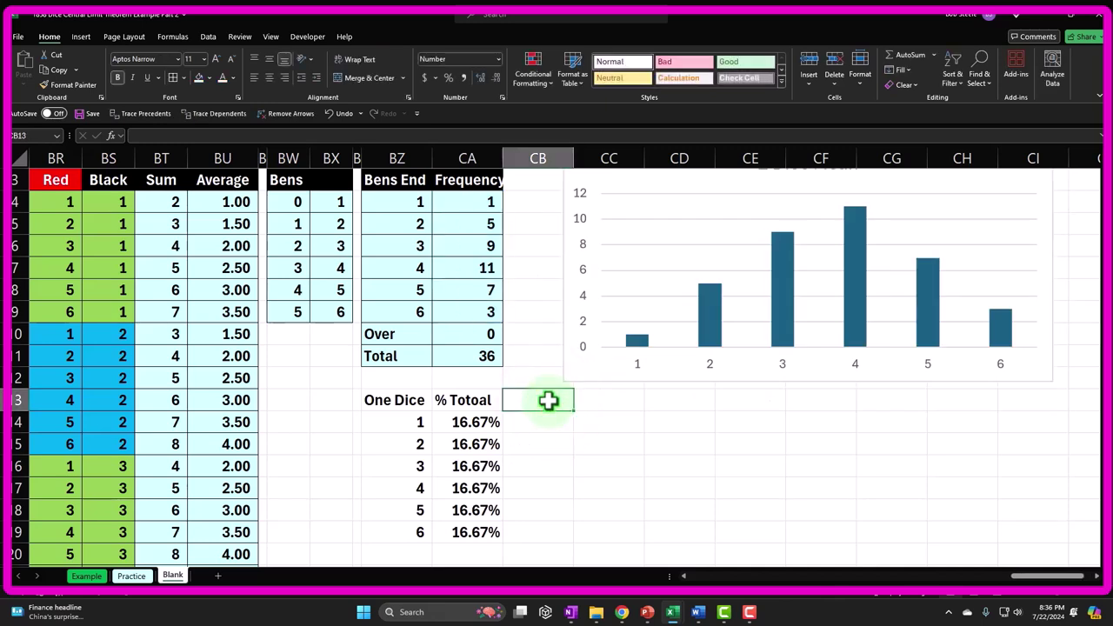
pyautogui.write('Adj. 3')
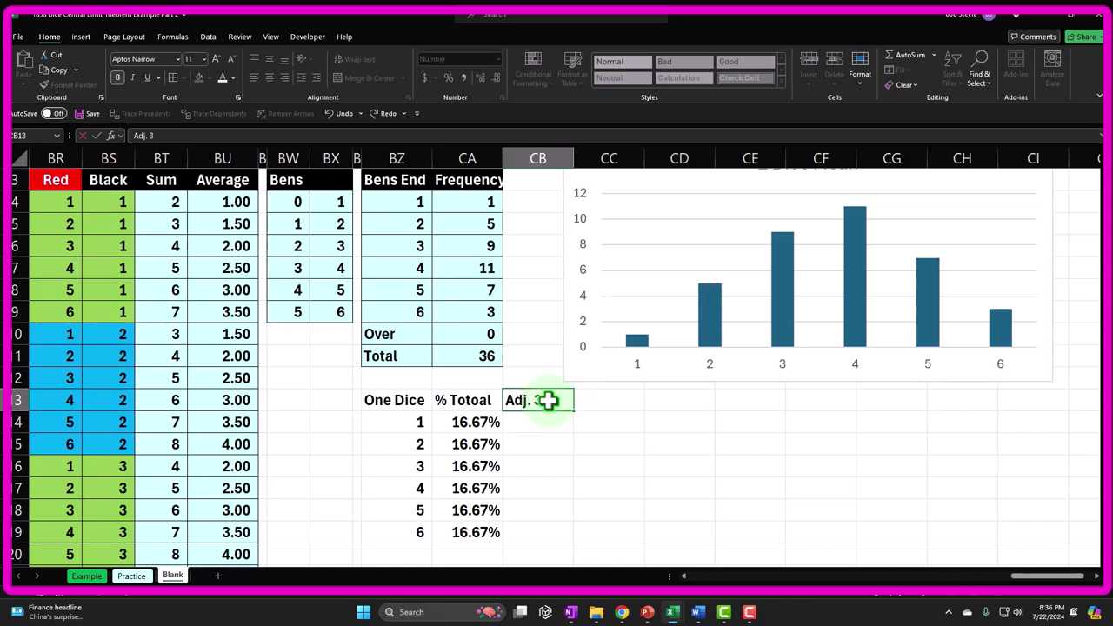
pyautogui.press('Return')
pyautogui.write('=')
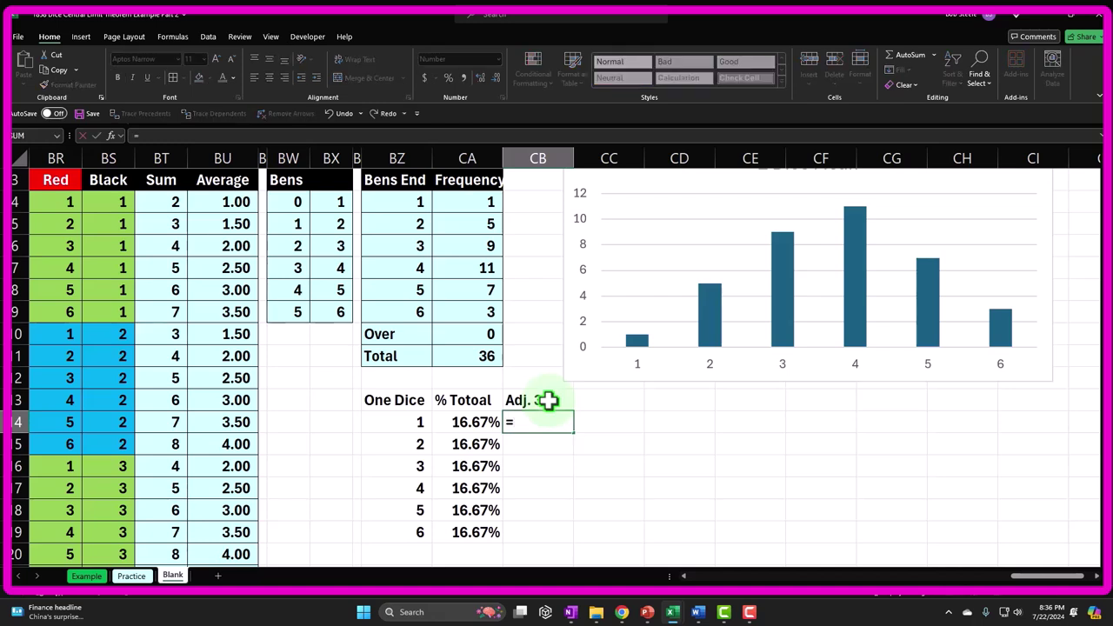
pyautogui.click(548, 400)
pyautogui.press('Left')
pyautogui.press('Down')
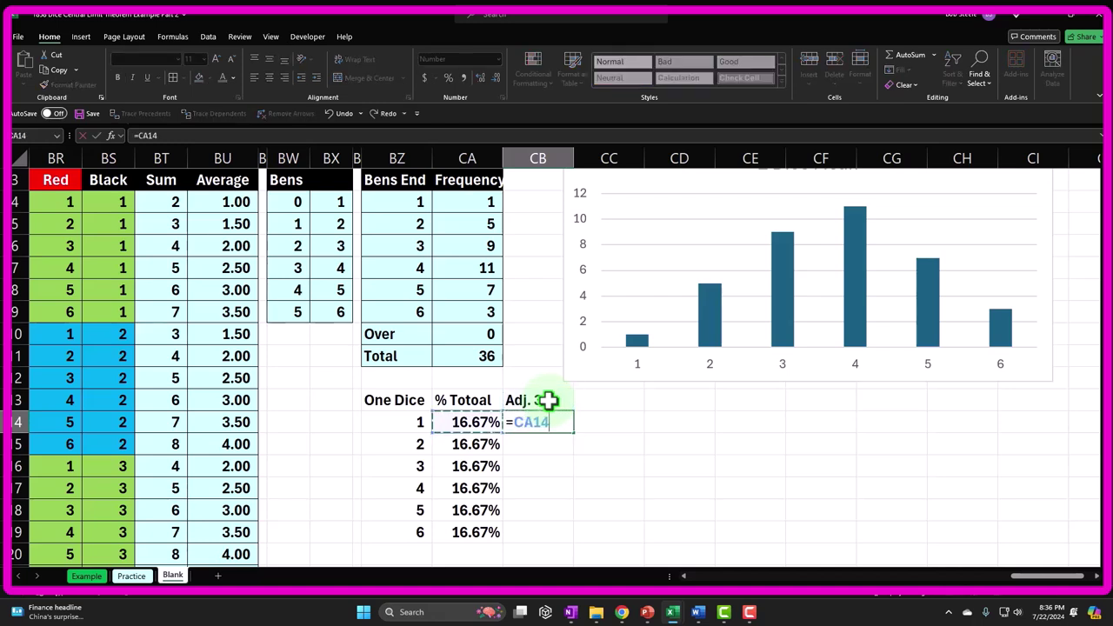
pyautogui.write('*')
pyautogui.press('Up')
pyautogui.press('Up')
pyautogui.press('Up')
pyautogui.press('Left')
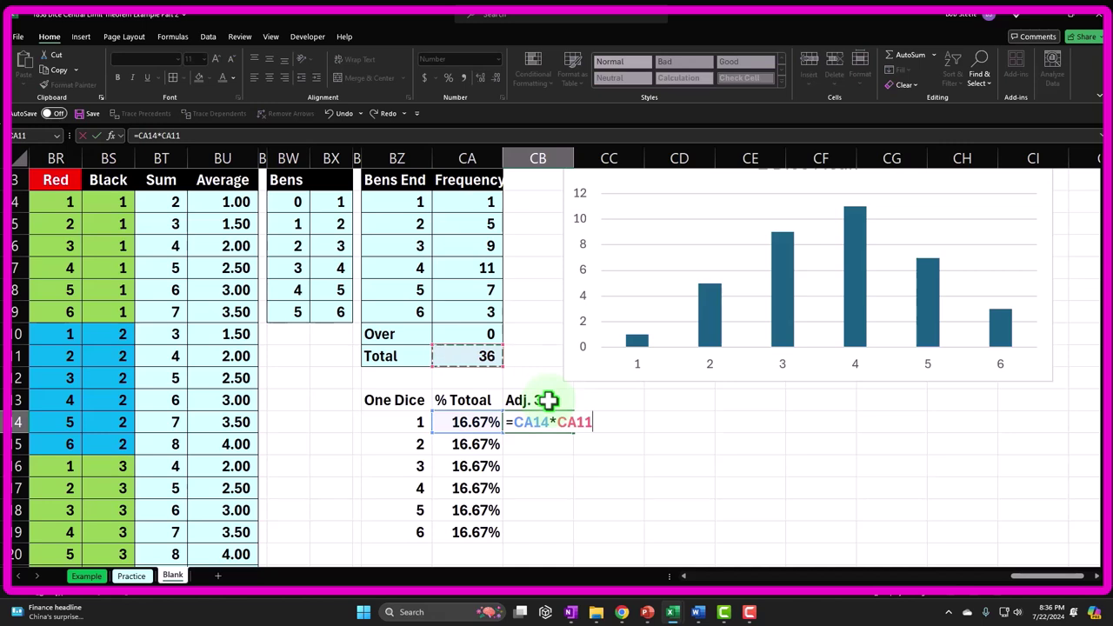
pyautogui.press('F4')
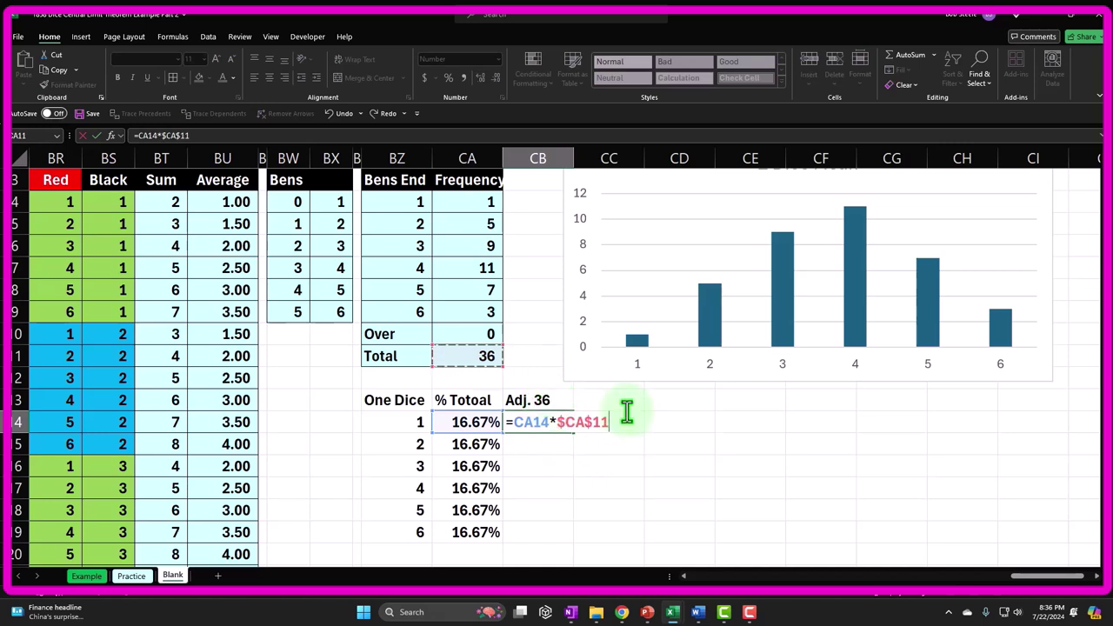
pyautogui.press('Return')
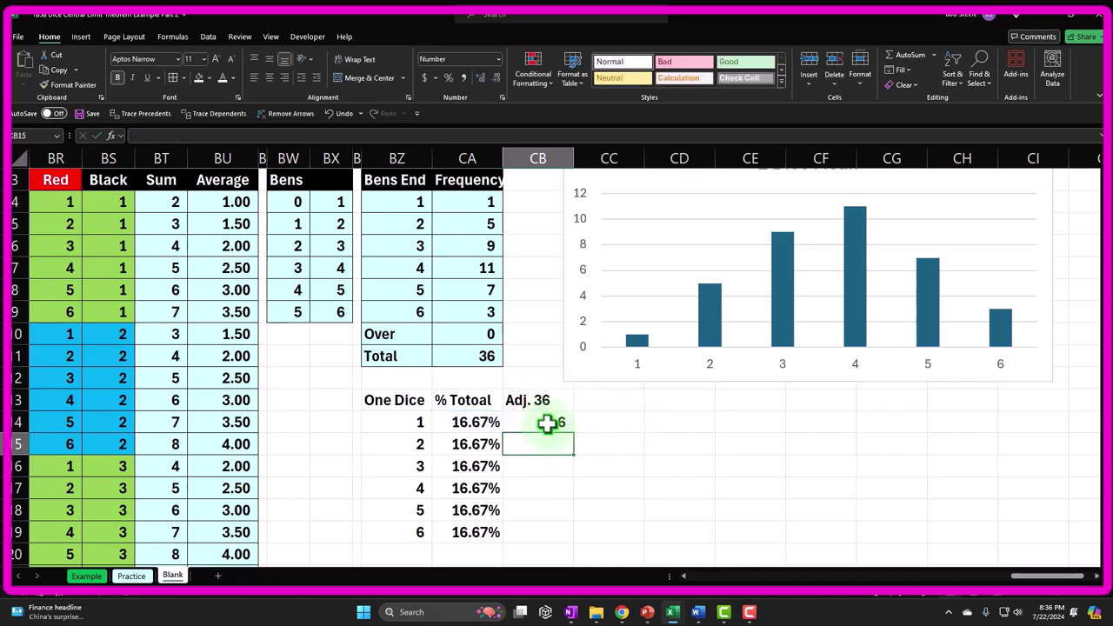
# Format CB14 to two decimals and fill the formula down to CB19, giving 6.00.
pyautogui.click(552, 424)
pyautogui.click(478, 76)
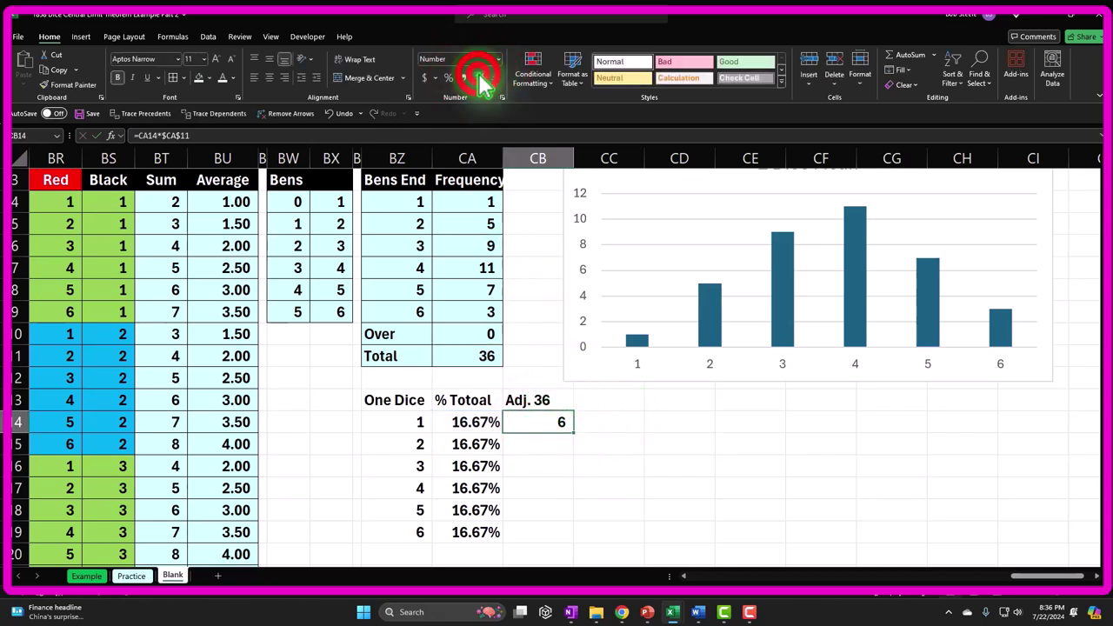
pyautogui.click(480, 77)
pyautogui.moveTo(574, 431); pyautogui.dragTo(567, 537)
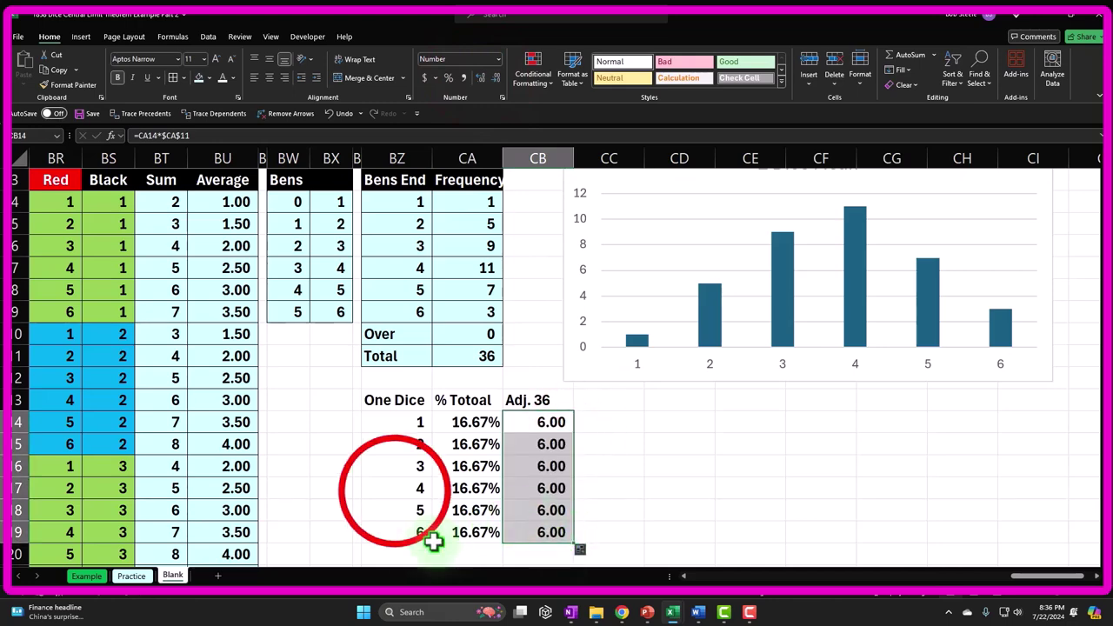
pyautogui.scroll(-1, 410, 523)
# Add a Total label in BZ20 and AutoSum the Adj. 36 column in CB20.
pyautogui.click(394, 492)
pyautogui.write('Total')
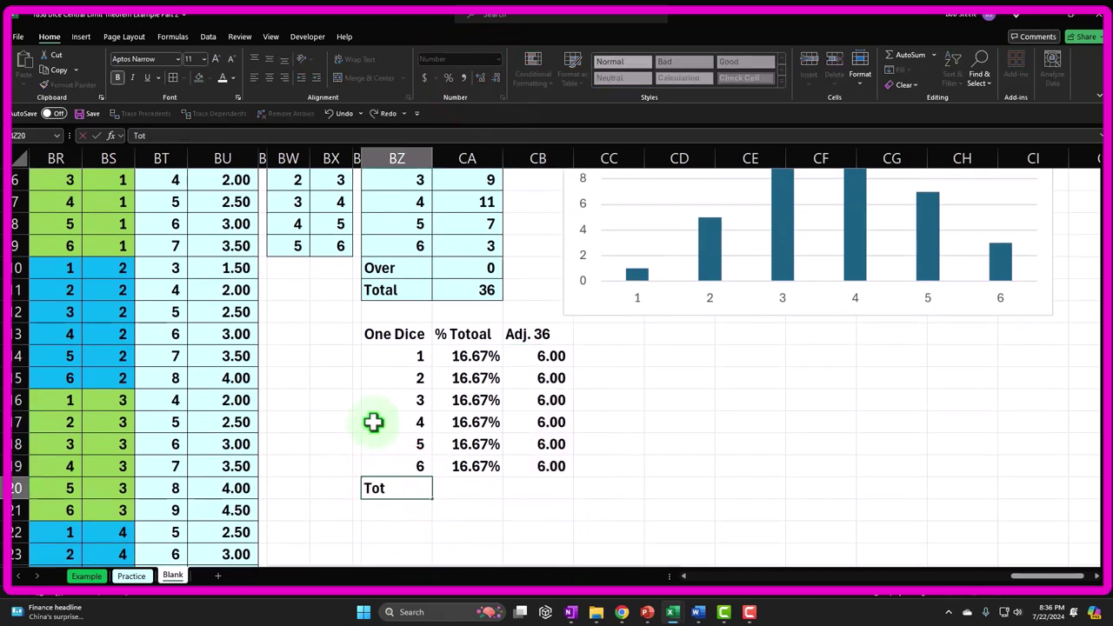
pyautogui.press('Tab')
pyautogui.press('Tab')
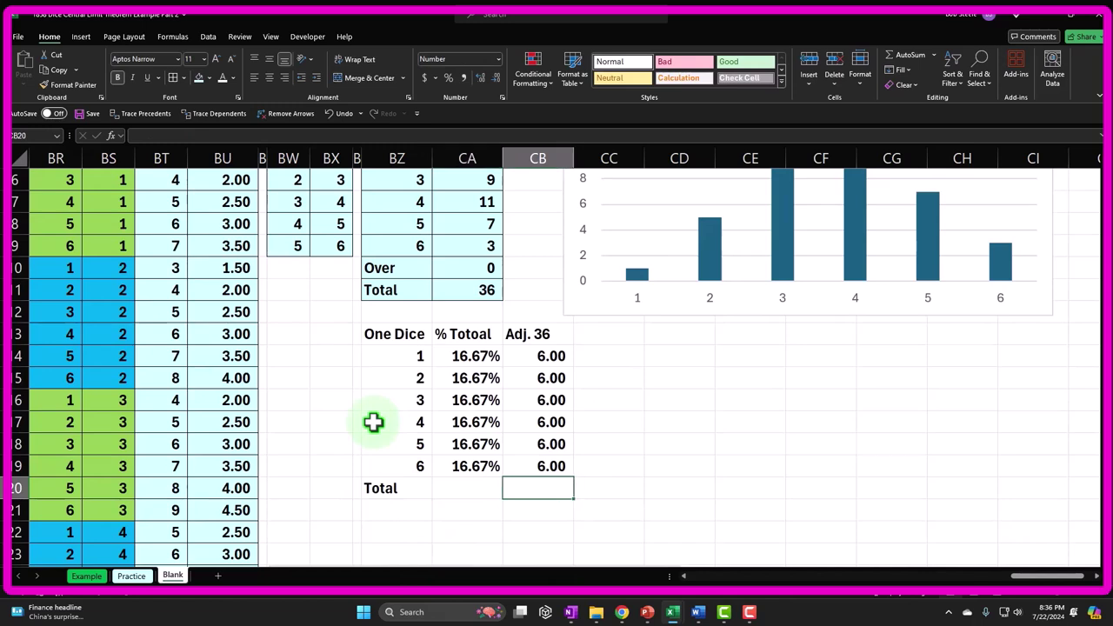
pyautogui.hotkey('alt', '=')
pyautogui.press('Return')
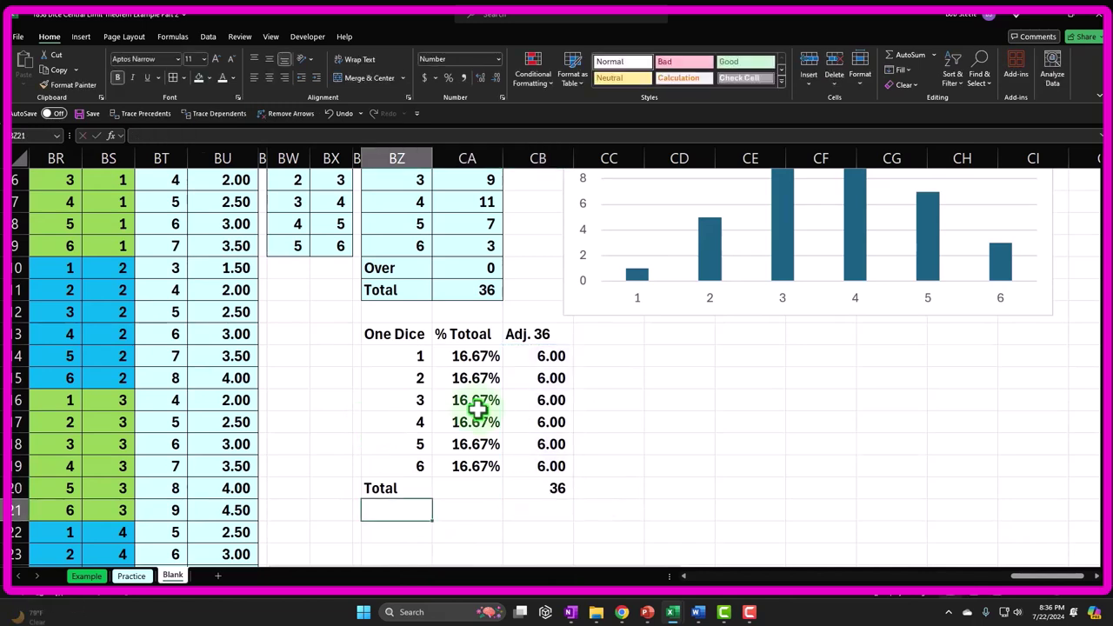
# Give the heading row a black fill with white text and the body a teal fill.
pyautogui.moveTo(400, 334); pyautogui.dragTo(520, 342)
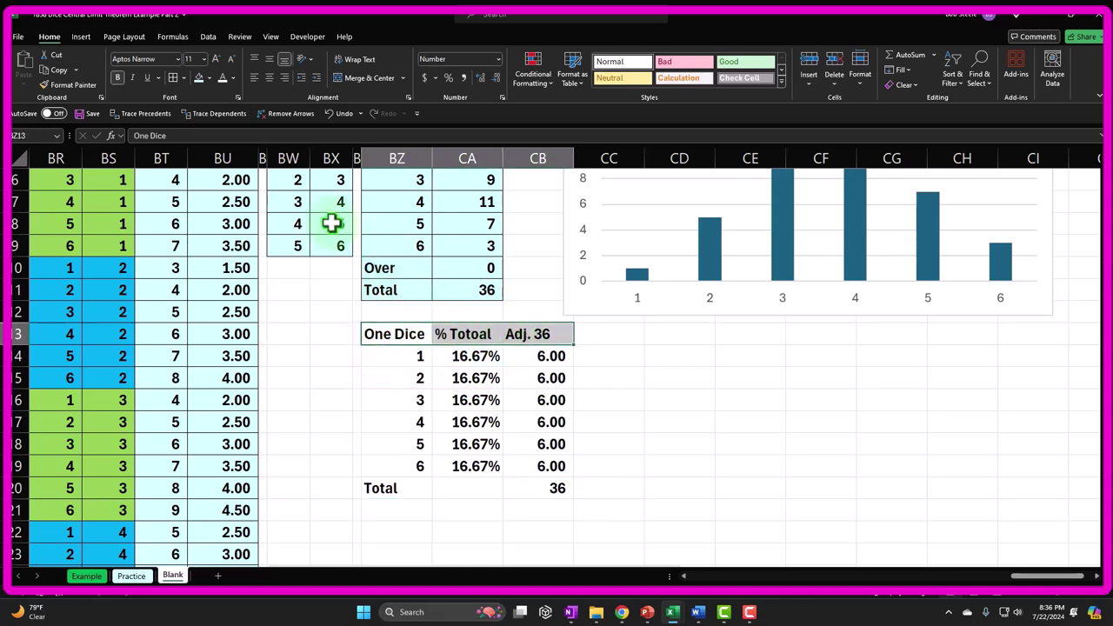
pyautogui.click(205, 77)
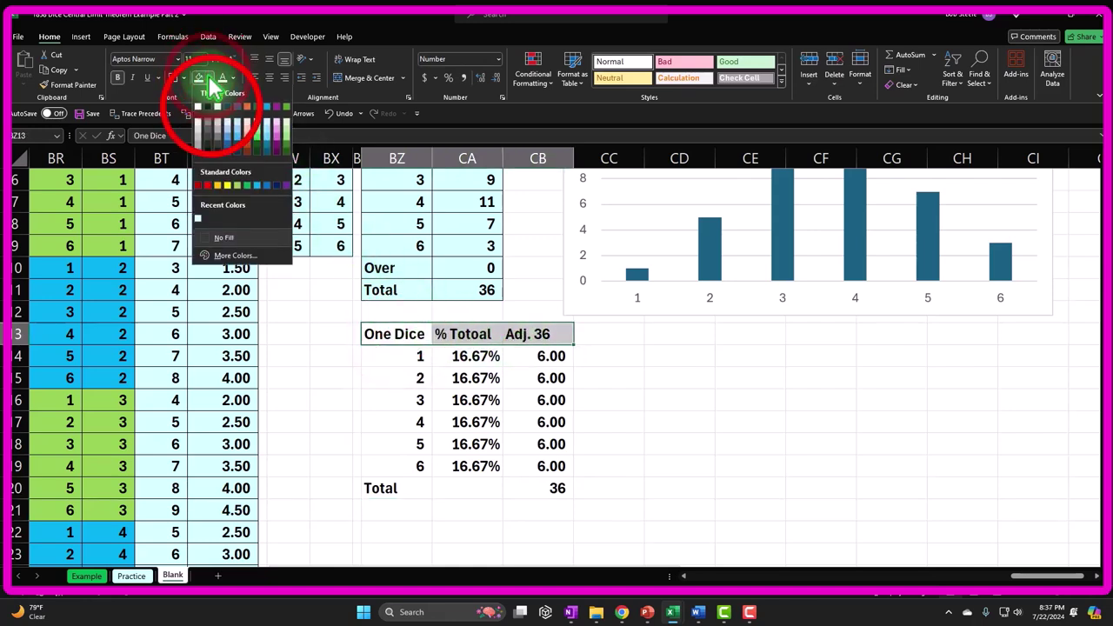
pyautogui.click(213, 110)
pyautogui.click(222, 77)
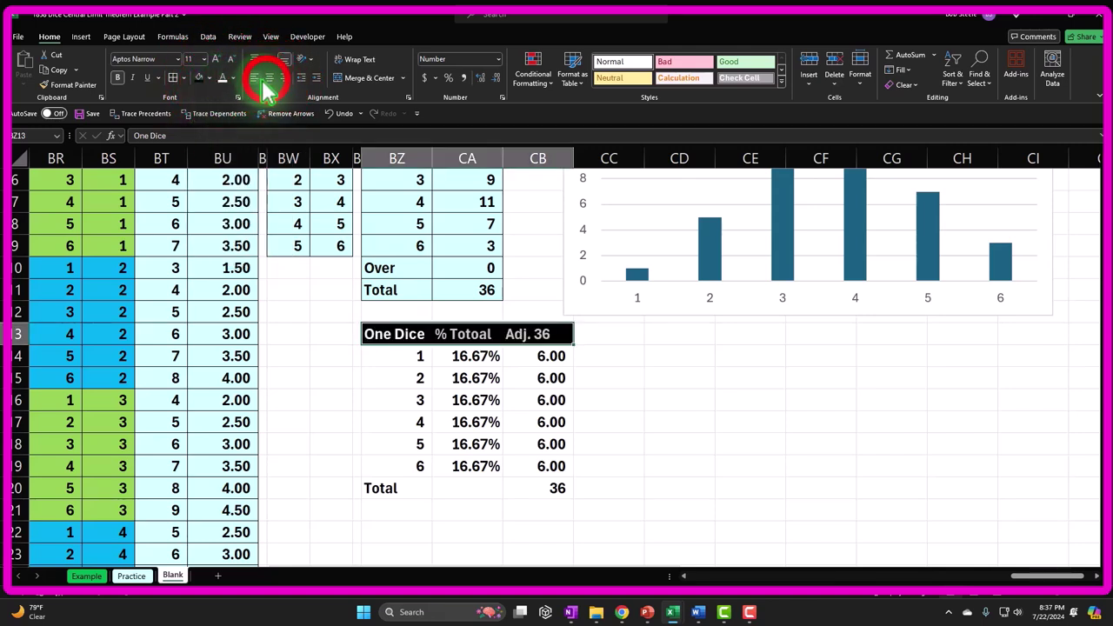
pyautogui.moveTo(393, 353); pyautogui.dragTo(536, 490)
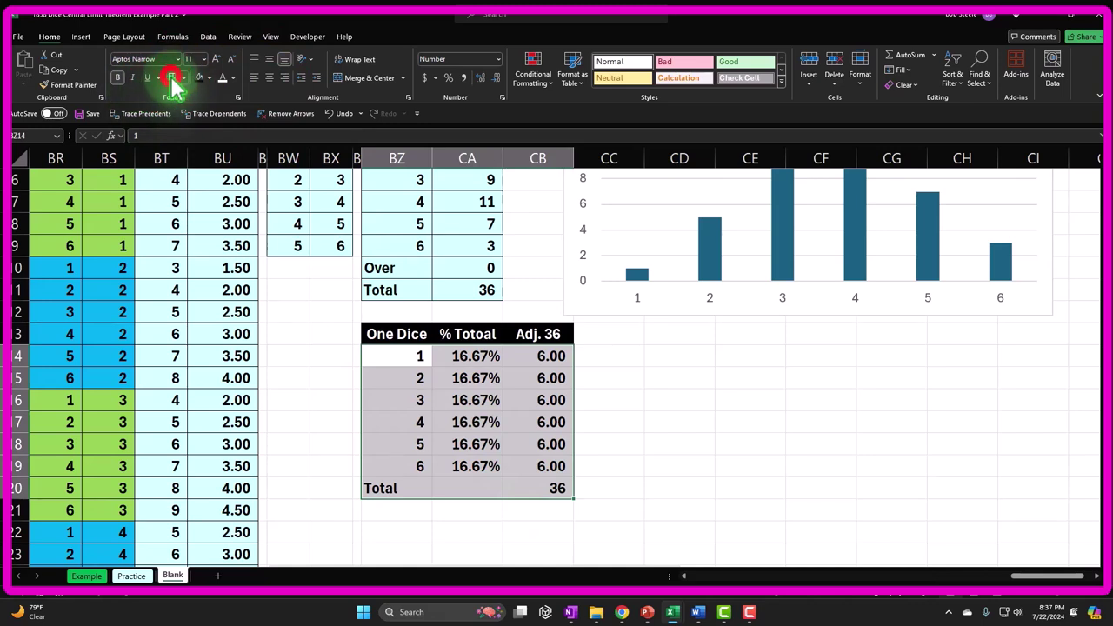
pyautogui.click(209, 78)
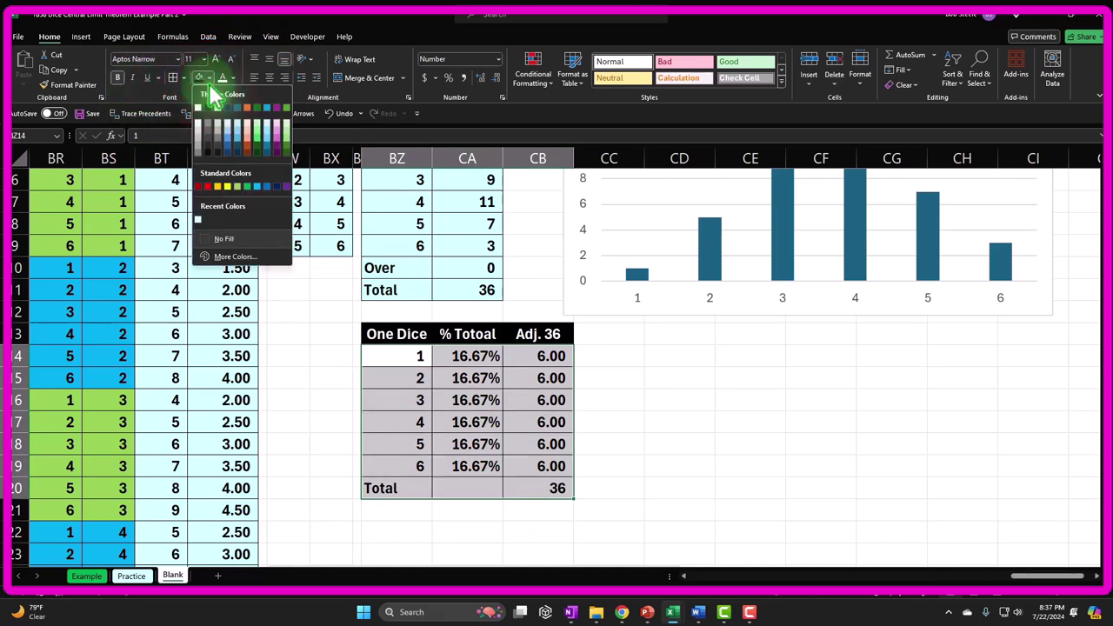
pyautogui.click(196, 217)
pyautogui.click(437, 394)
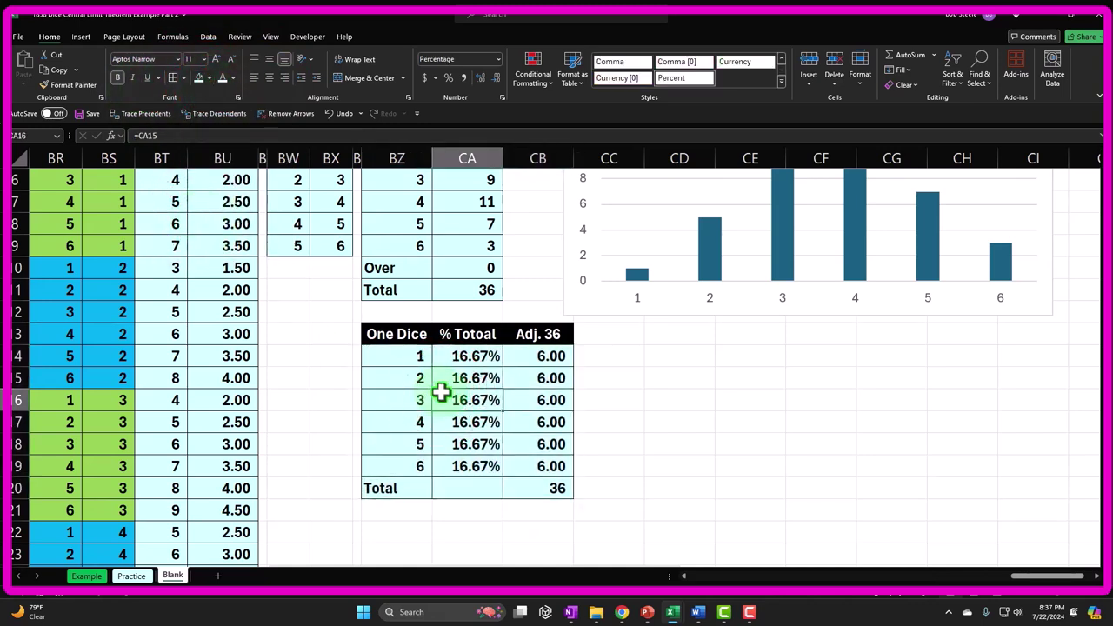
pyautogui.scroll(2, 671, 450)
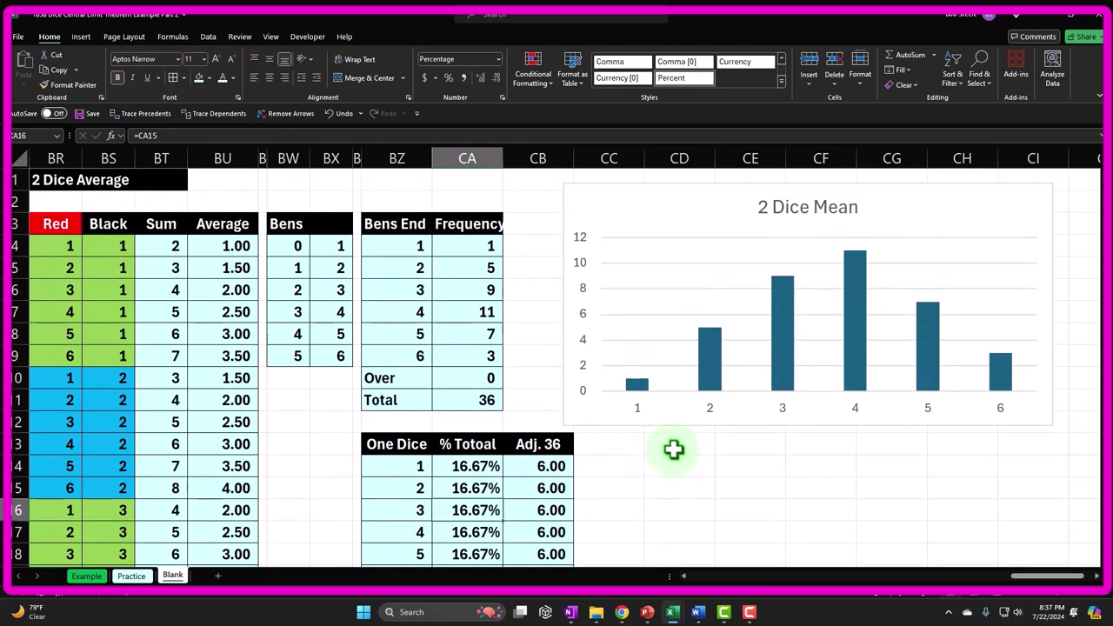
# Turn on the Series1 legend for the 2 Dice Mean chart and open Select Data Source.
pyautogui.click(648, 201)
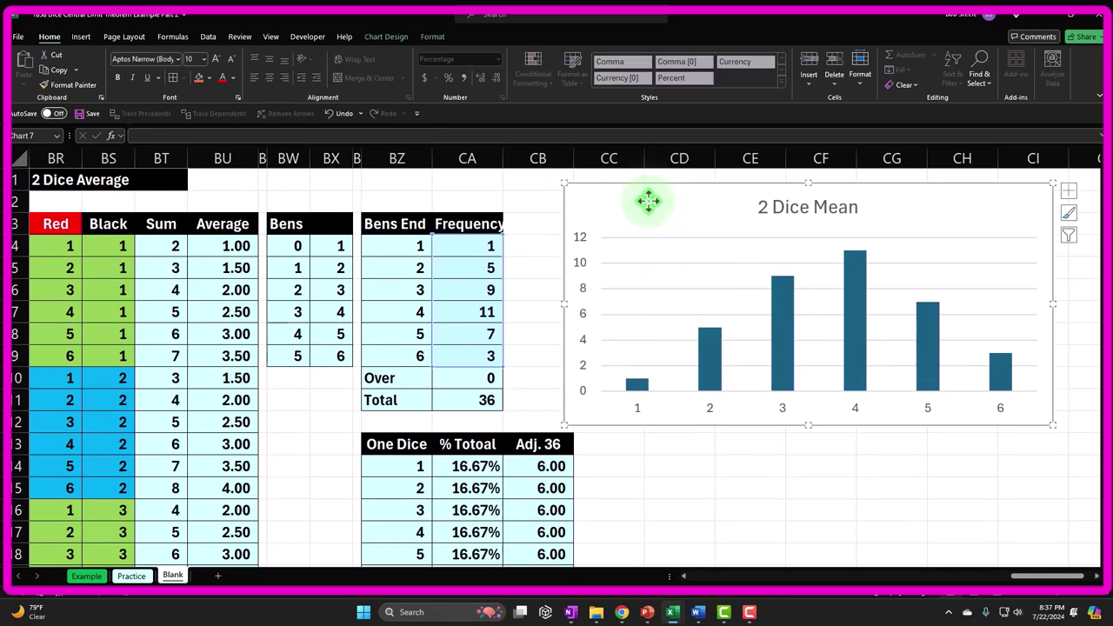
pyautogui.click(1070, 192)
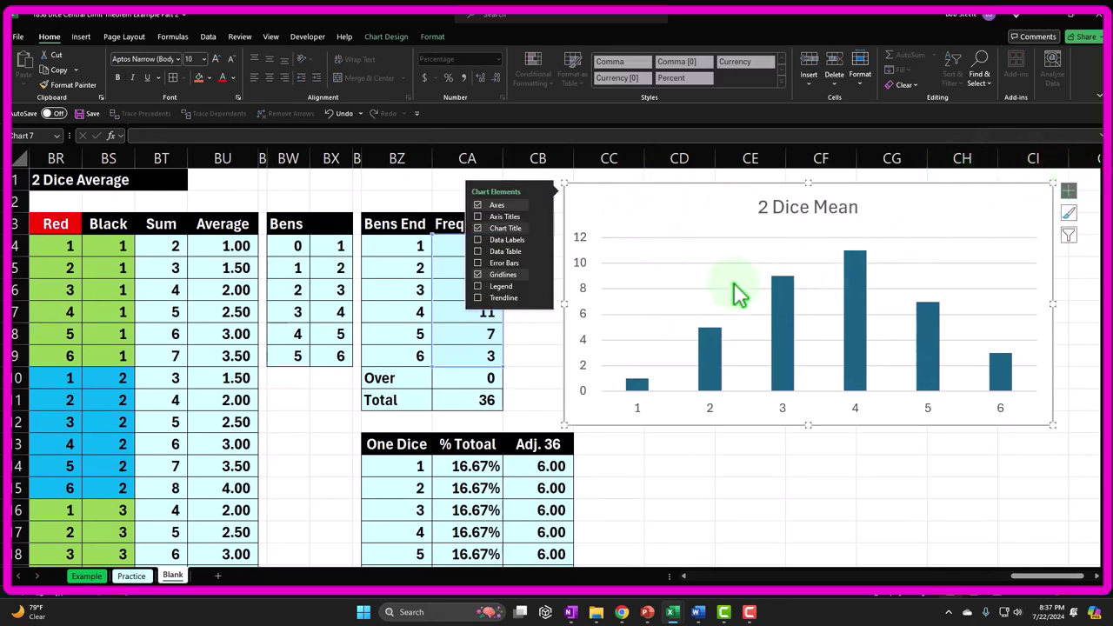
pyautogui.click(497, 285)
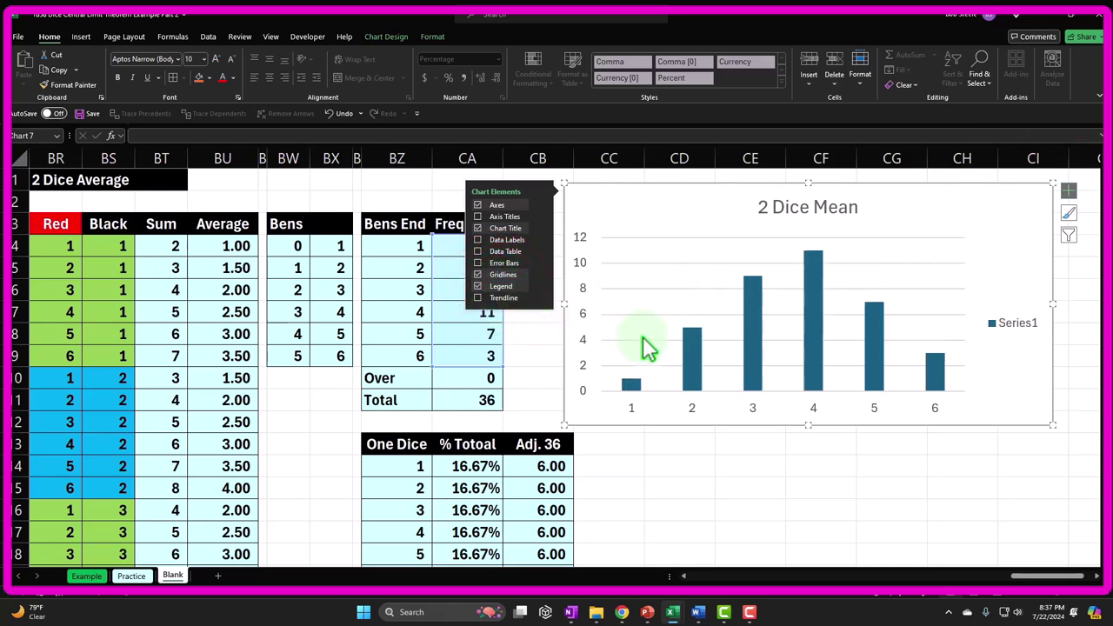
pyautogui.click(591, 199)
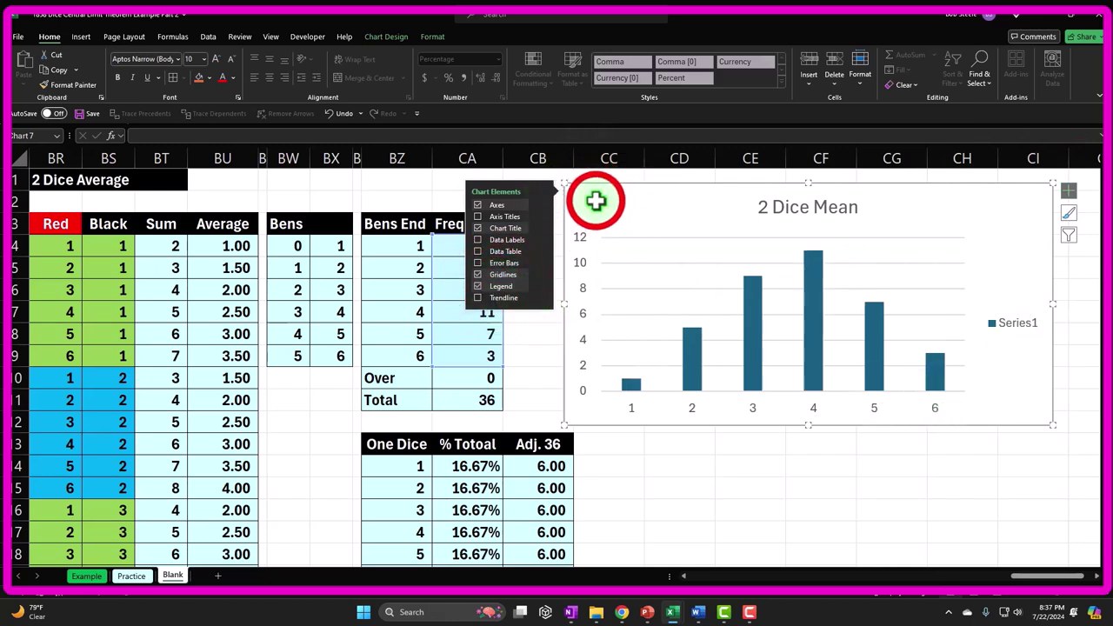
pyautogui.click(389, 36)
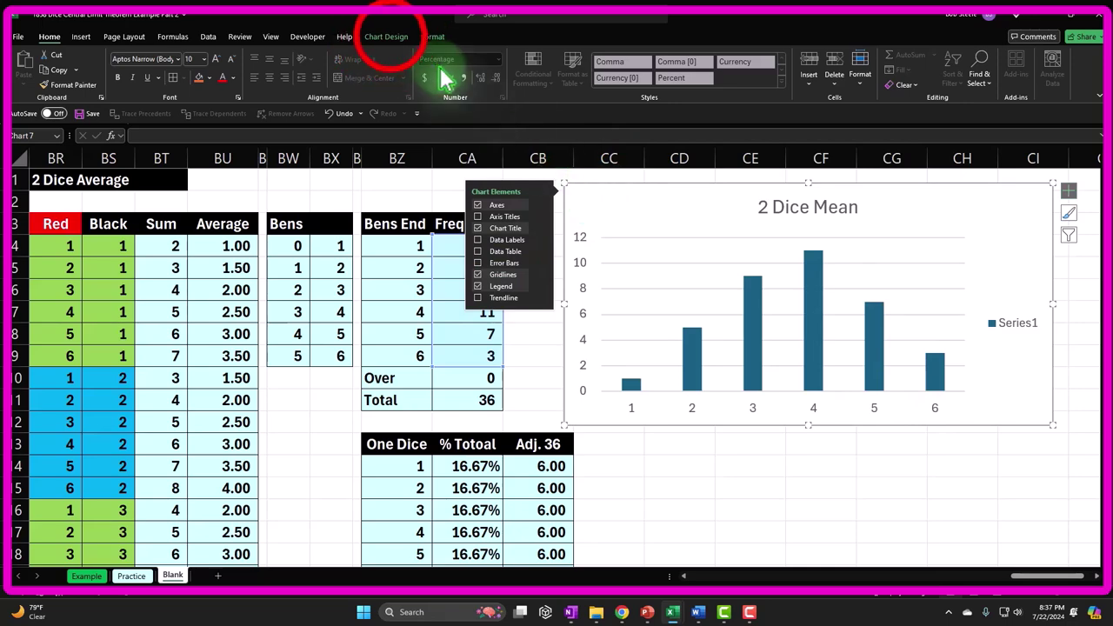
pyautogui.click(601, 62)
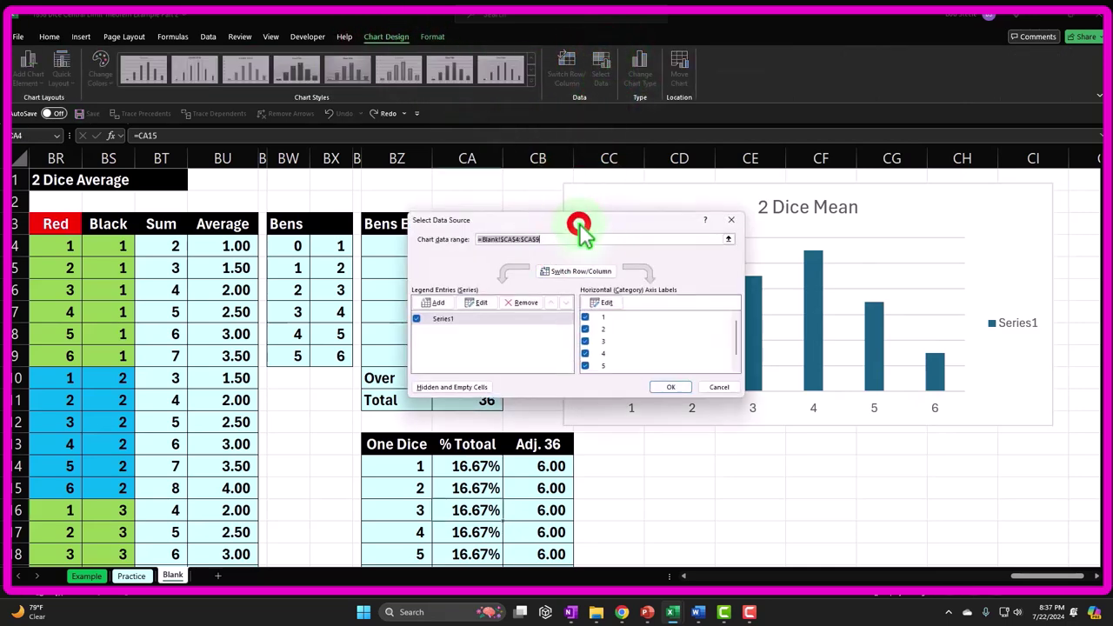
# Rename the existing Series1 series to 2 Dice.
pyautogui.moveTo(578, 220); pyautogui.dragTo(735, 195)
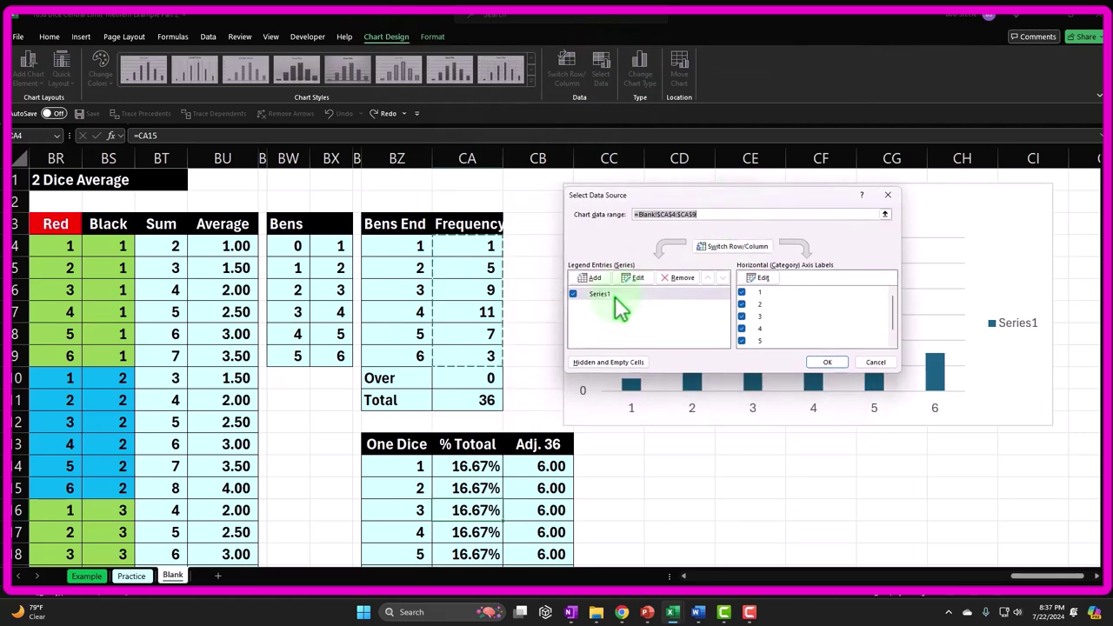
pyautogui.click(634, 277)
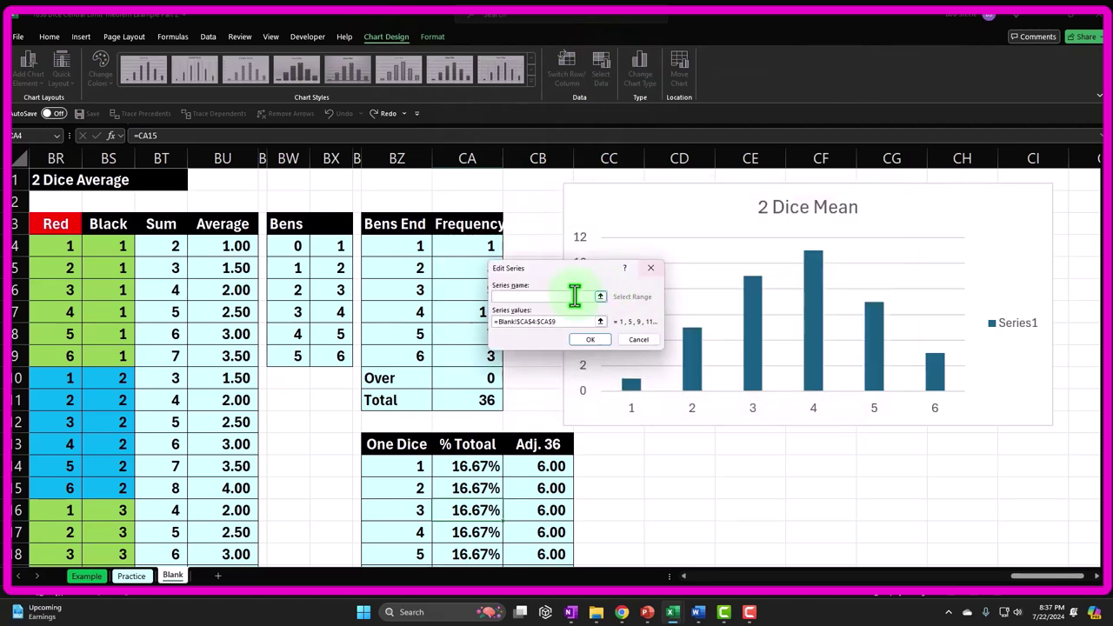
pyautogui.click(545, 296)
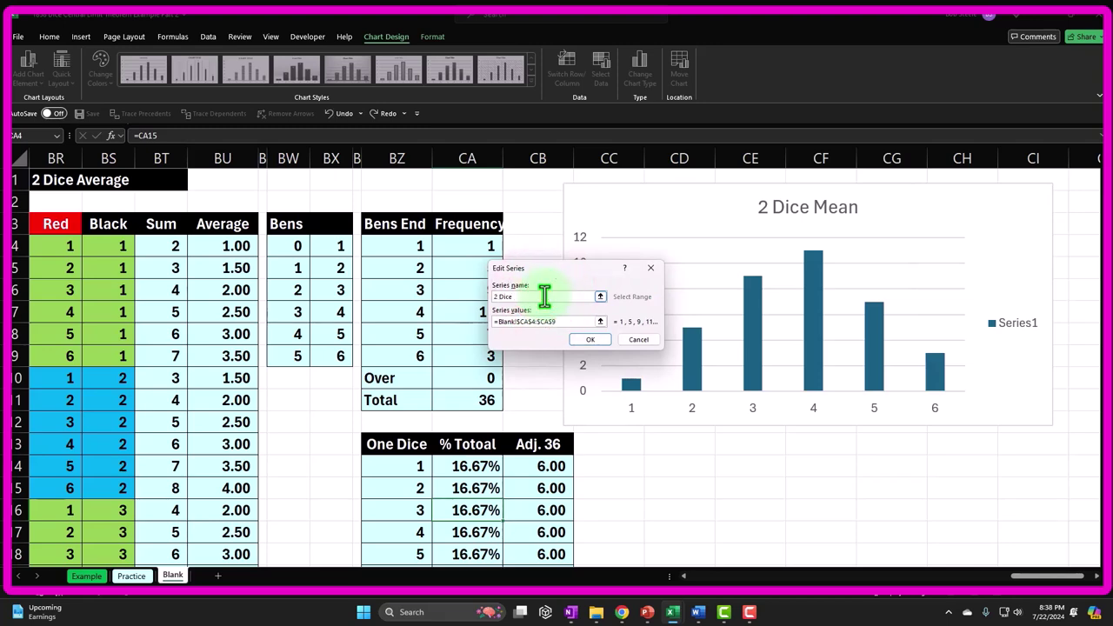
pyautogui.click(589, 339)
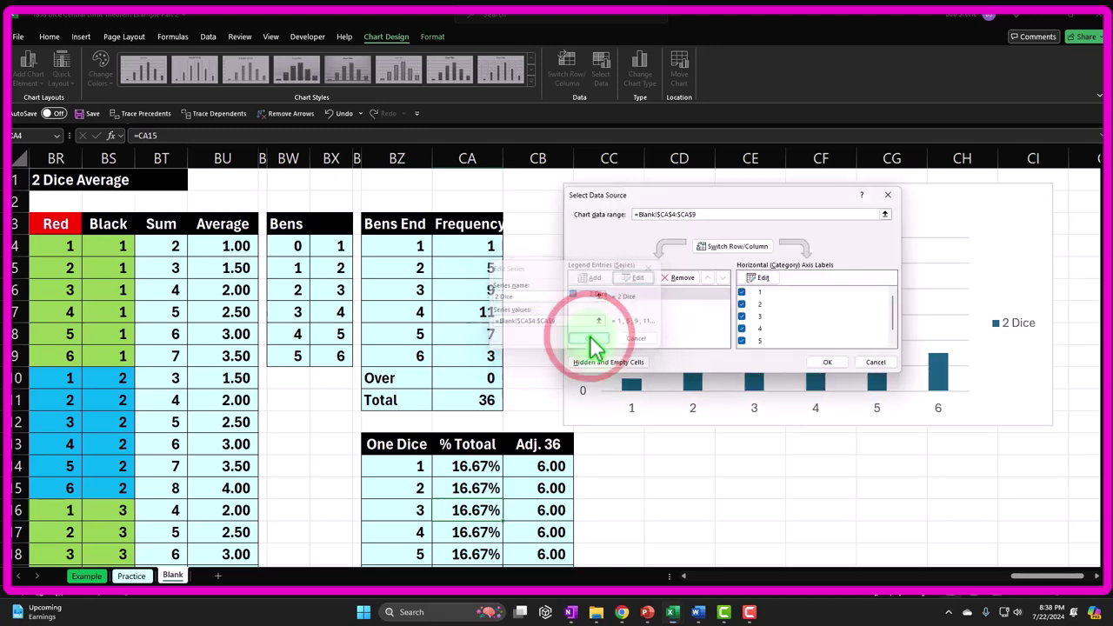
# Add a '1 Dice' series with values CB14:CB19 and confirm the chart data.
pyautogui.click(591, 278)
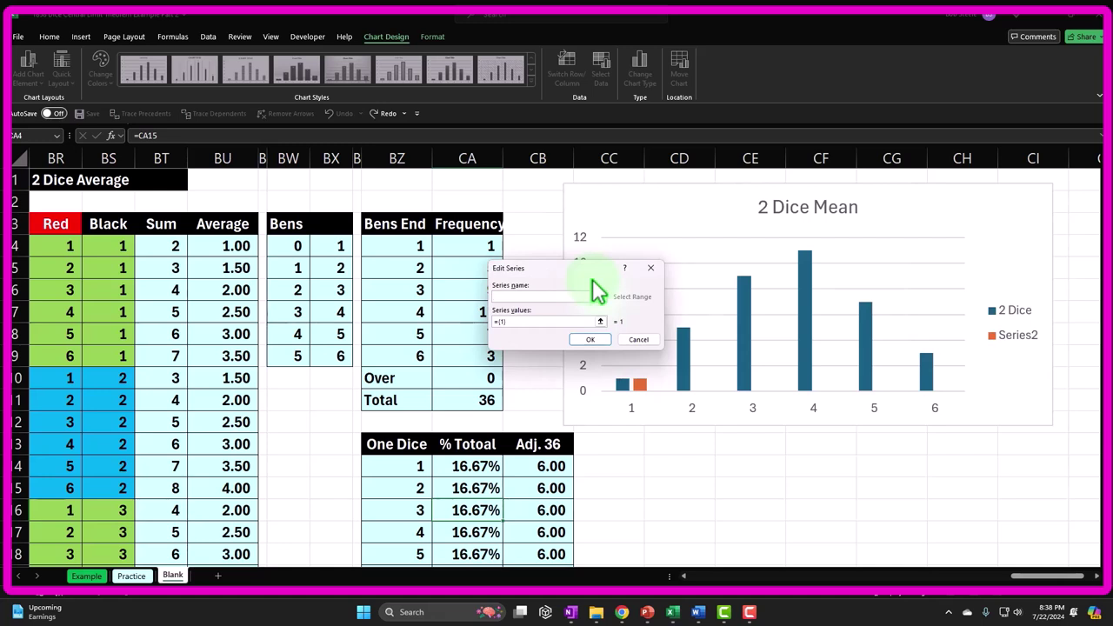
pyautogui.write('1 Dice')
pyautogui.click(530, 323)
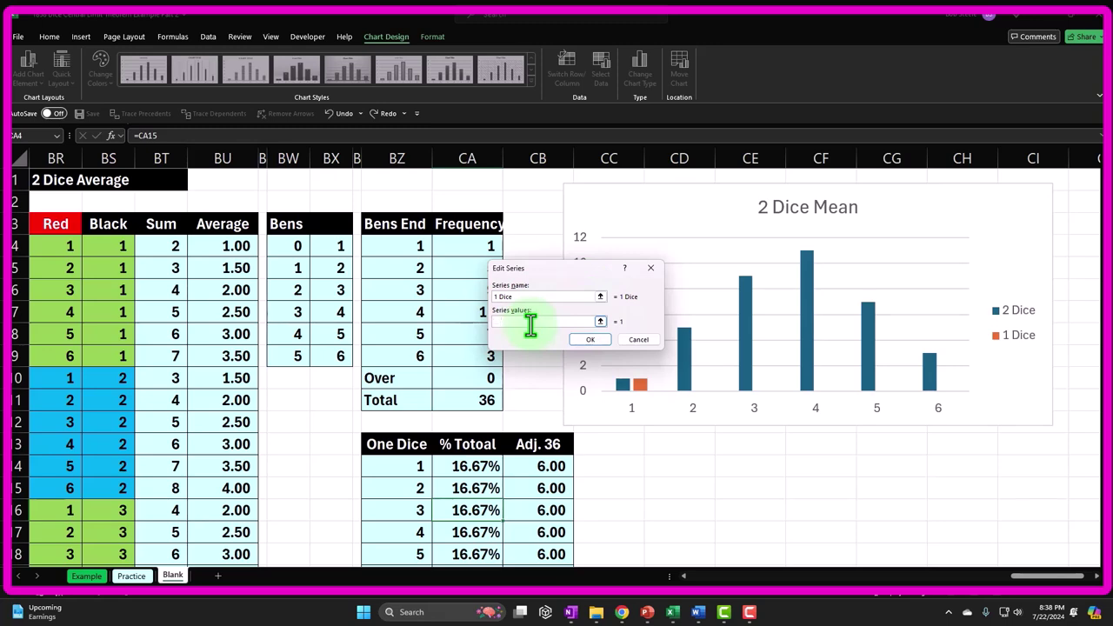
pyautogui.scroll(-1, 566, 513)
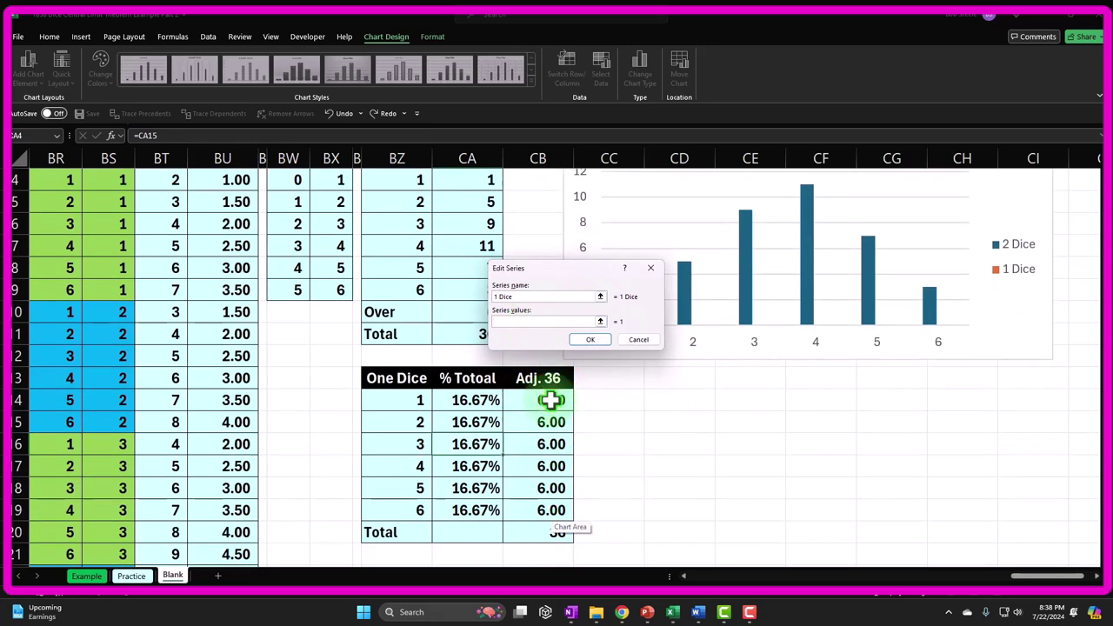
pyautogui.moveTo(552, 400); pyautogui.dragTo(545, 508)
pyautogui.click(592, 340)
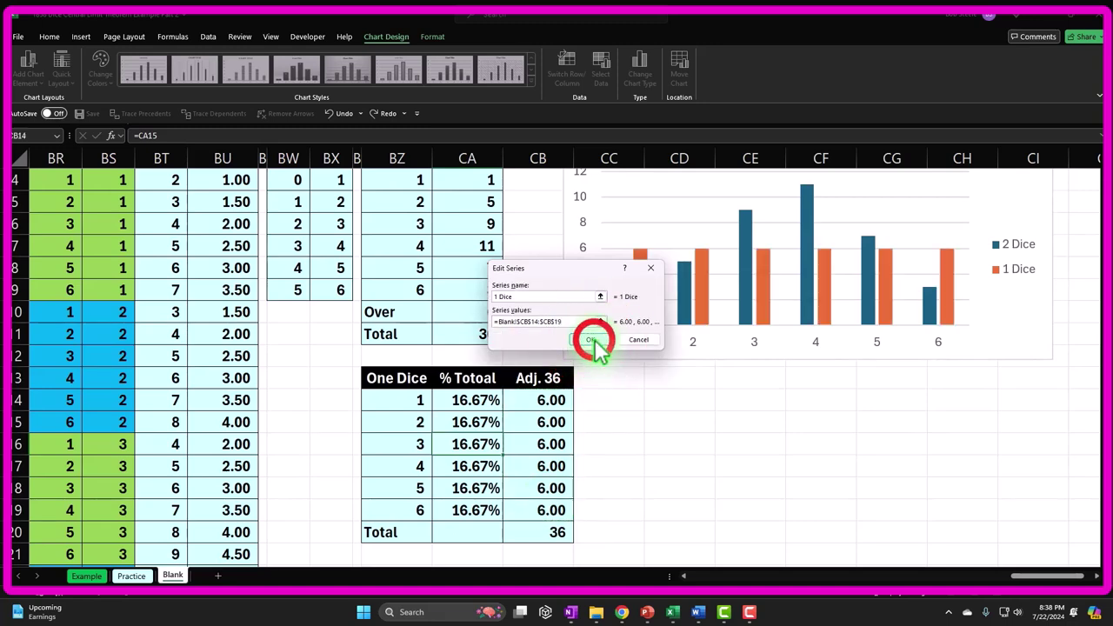
pyautogui.click(829, 356)
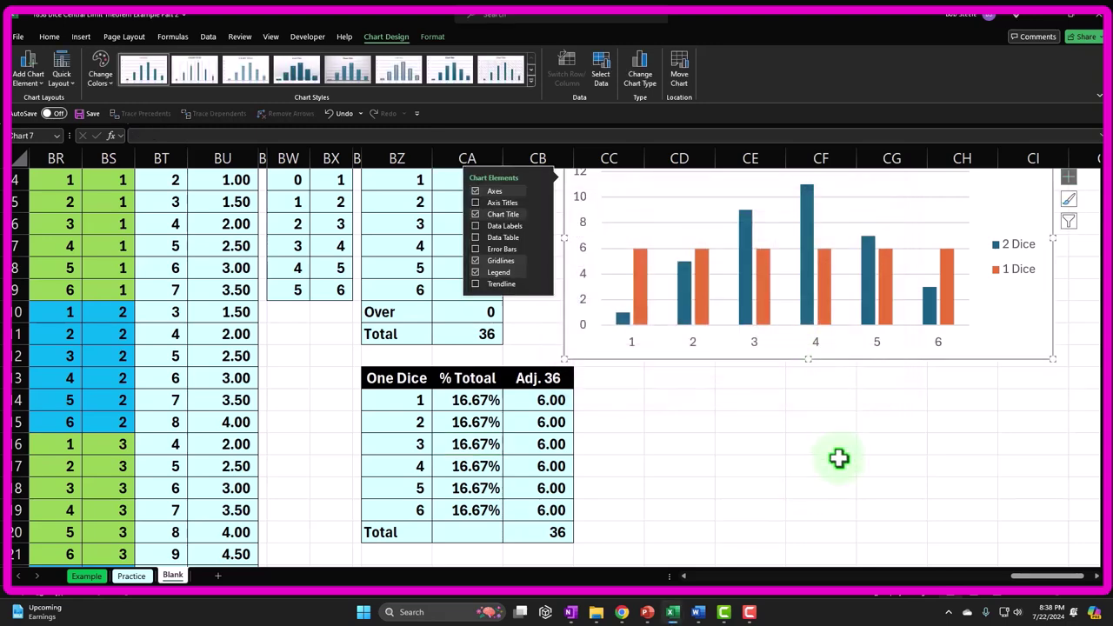
pyautogui.scroll(1, 641, 368)
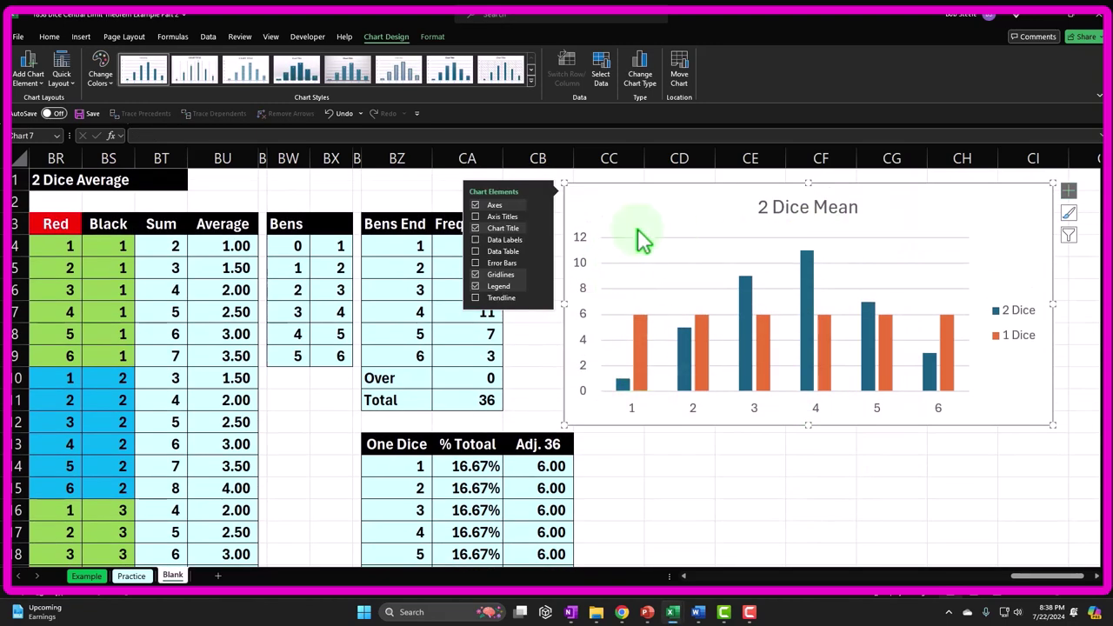
# Enter the summary headings Dice in CD14, 1 in CE14 and 2 in CF14.
pyautogui.click(1069, 190)
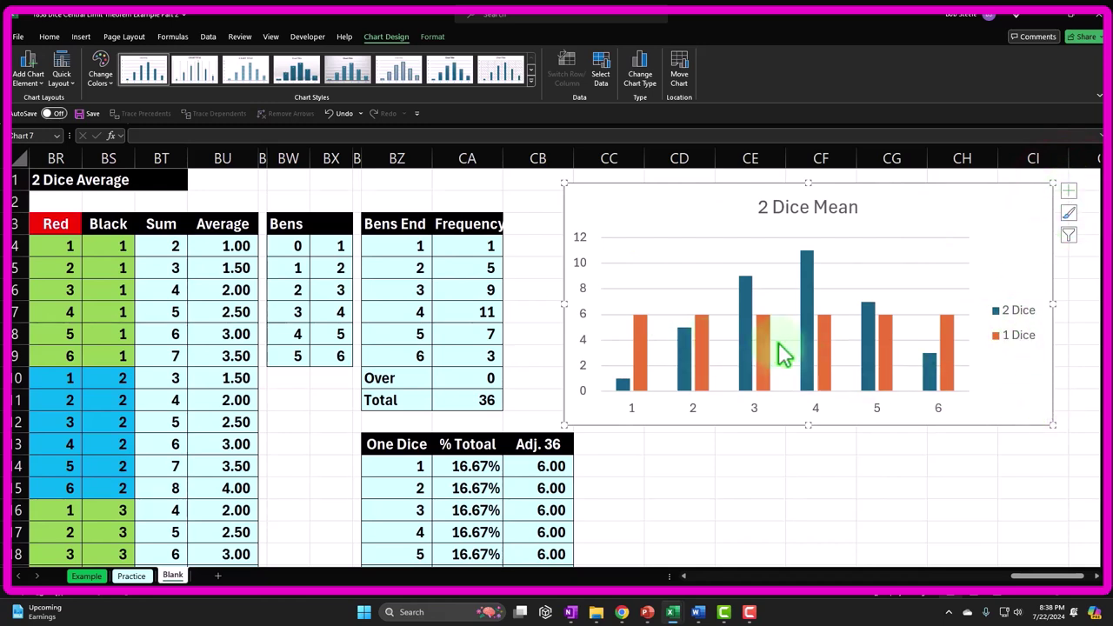
pyautogui.click(684, 467)
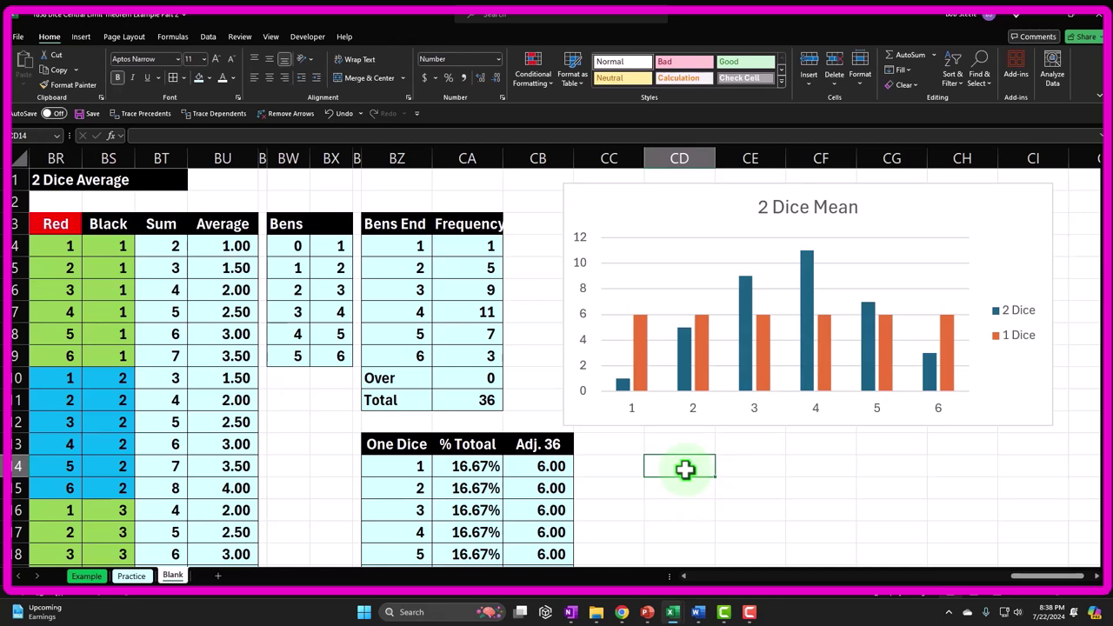
pyautogui.press('Right')
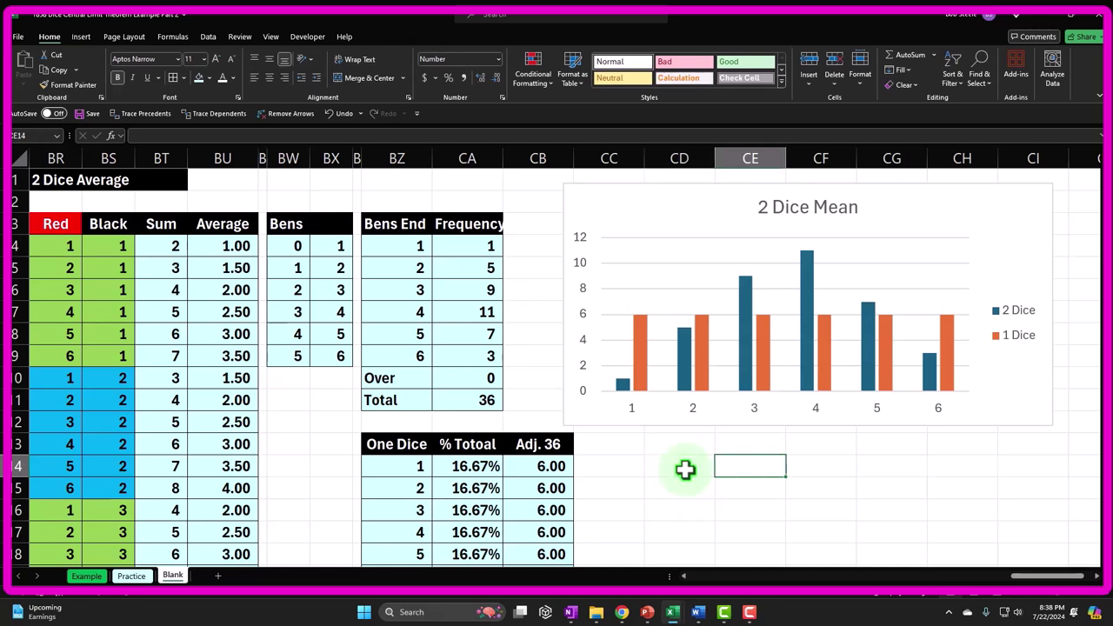
pyautogui.write('1')
pyautogui.press('Right')
pyautogui.press('Left')
pyautogui.press('Left')
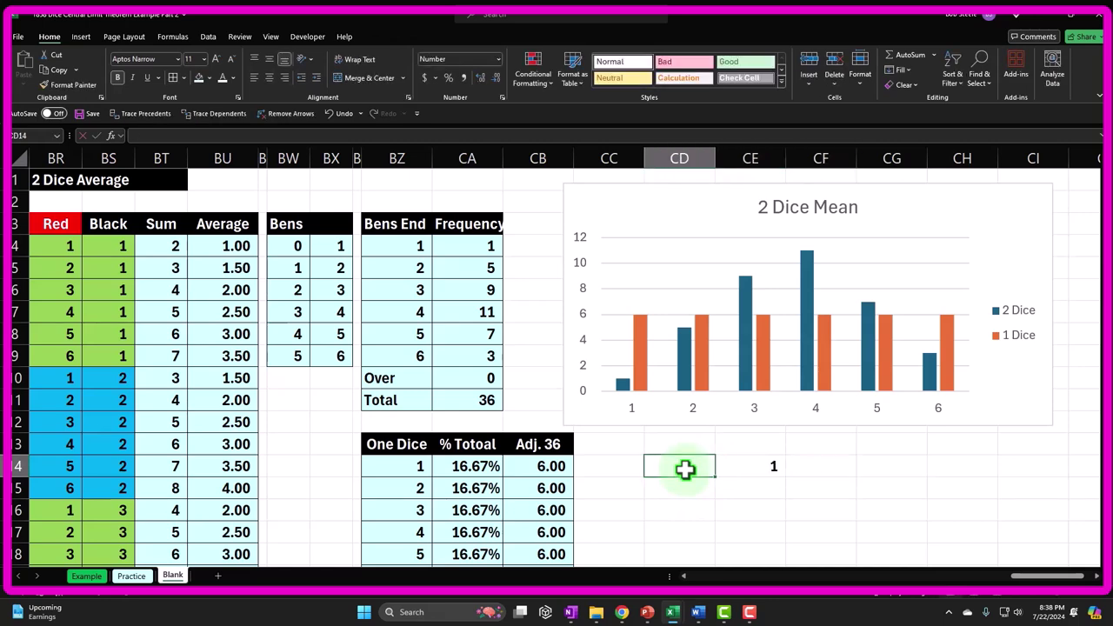
pyautogui.write('Dice')
pyautogui.press('Tab')
pyautogui.press('Tab')
pyautogui.write('2')
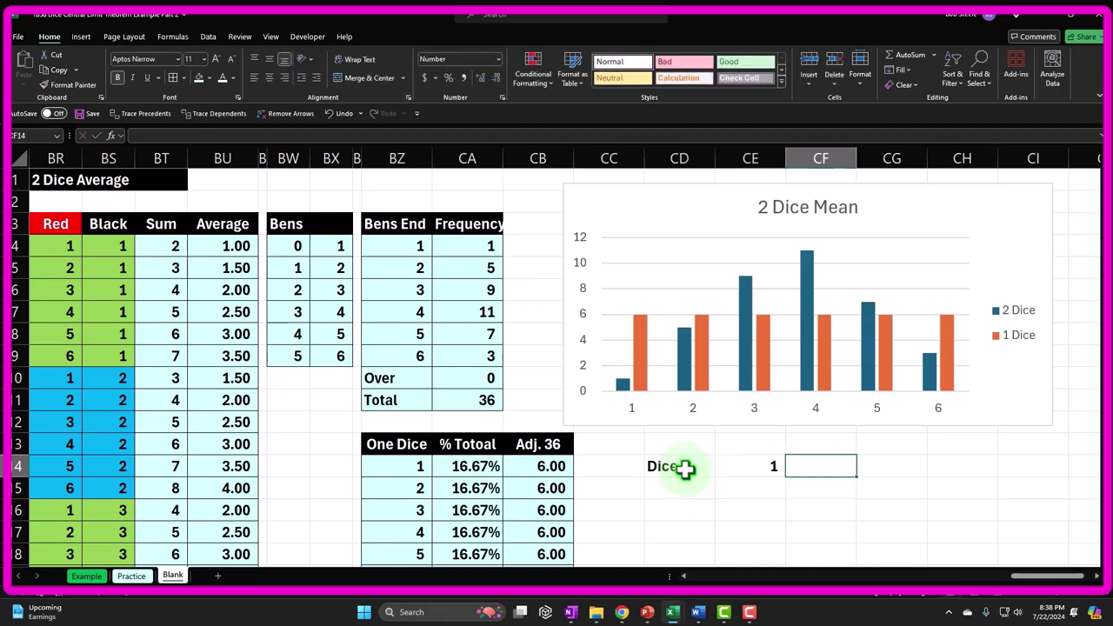
pyautogui.press('Return')
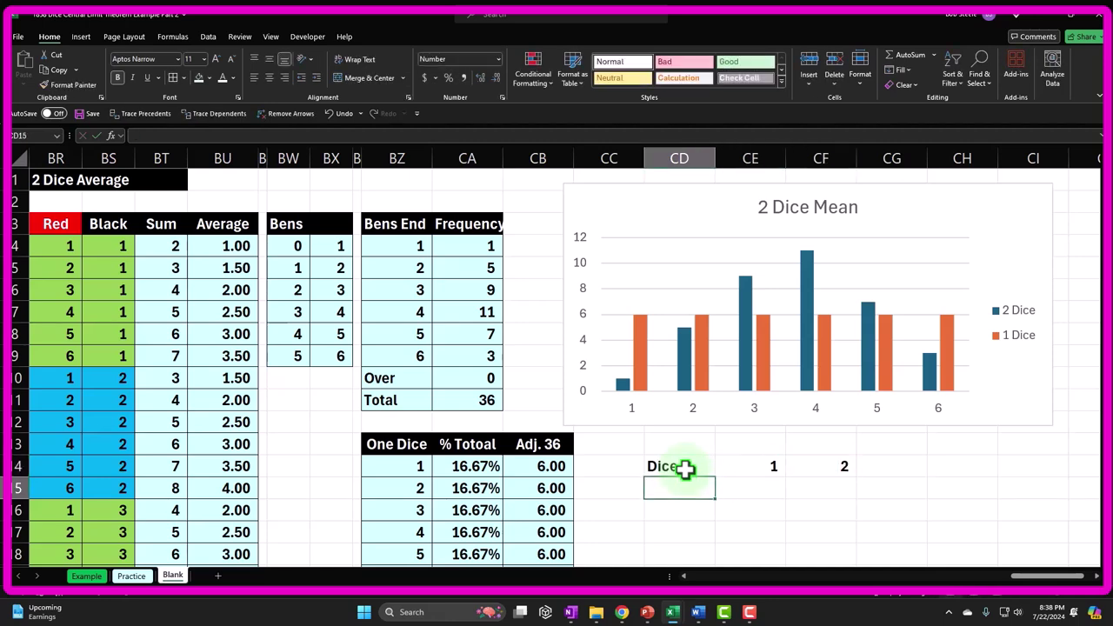
# Add the row labels Mean in CD15 and STDs in CD16.
pyautogui.write('Mean')
pyautogui.press('Return')
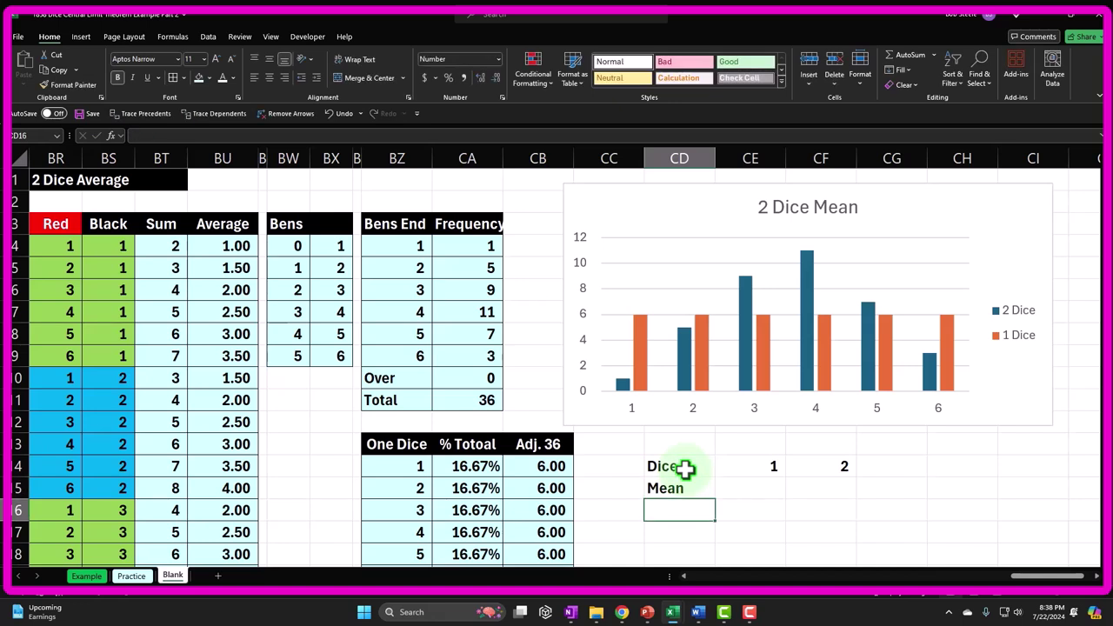
pyautogui.write('ST')
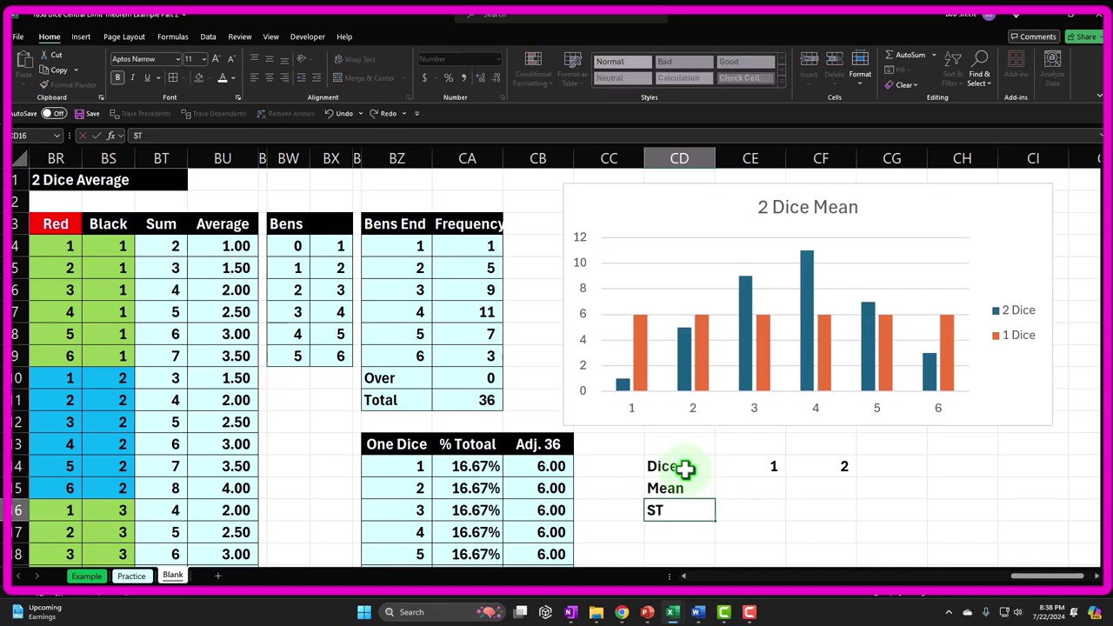
pyautogui.write('DS')
pyautogui.press('BackSpace')
pyautogui.write('s')
pyautogui.press('Tab')
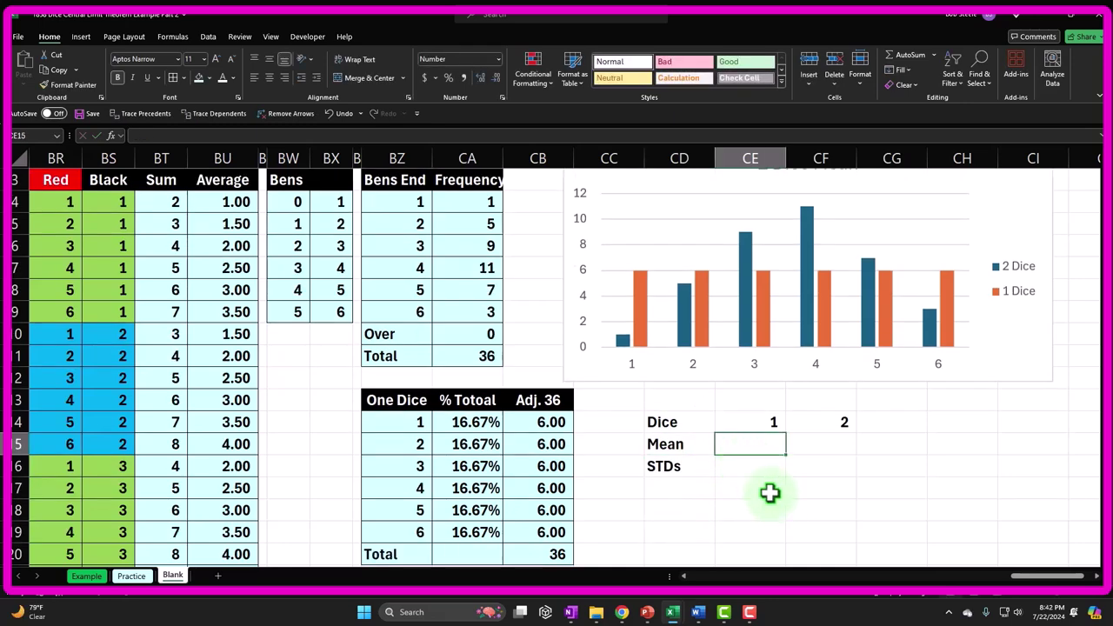
# Enter =AVERAGE(BZ14:BZ19) in CE15 and show it to two decimals as 3.50.
pyautogui.write('=')
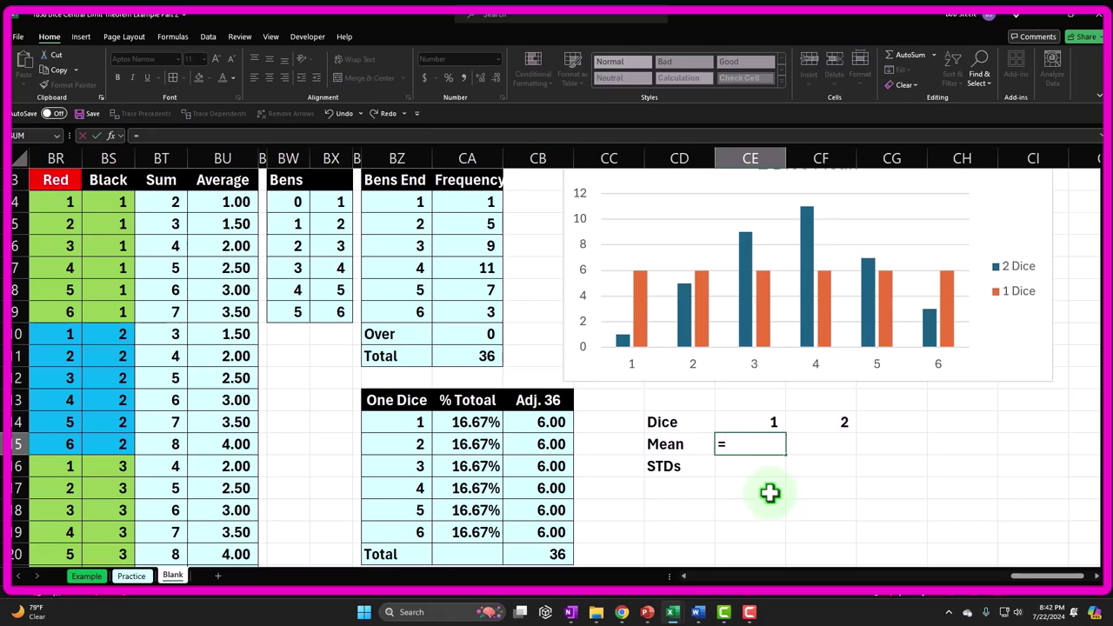
pyautogui.write('aver')
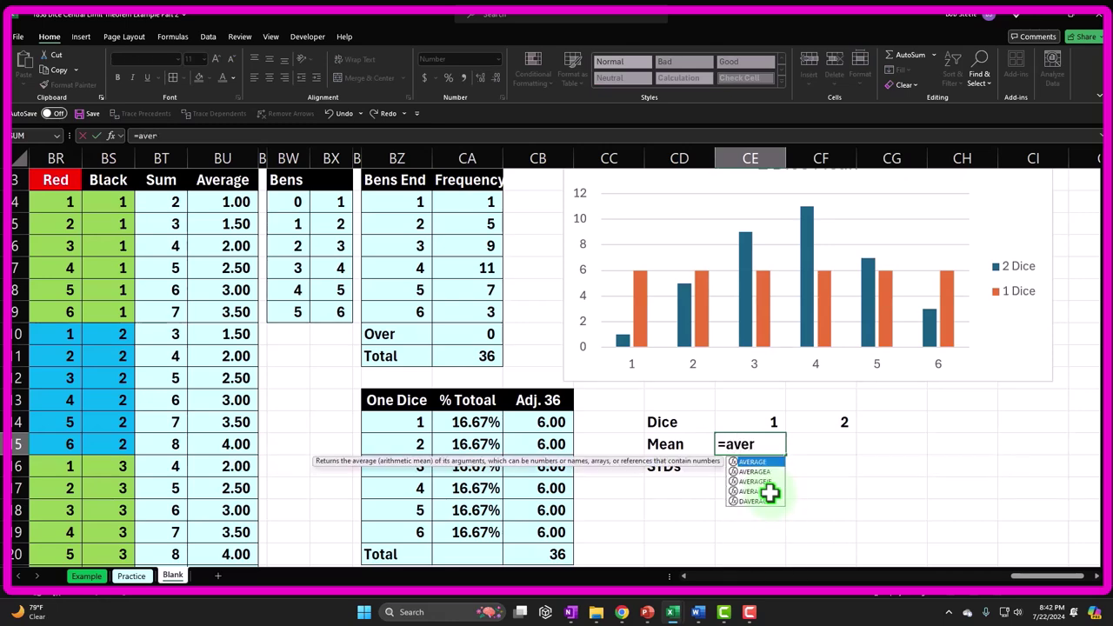
pyautogui.press('Tab')
pyautogui.press('Left')
pyautogui.press('Left')
pyautogui.press('Left')
pyautogui.press('Left')
pyautogui.press('Left')
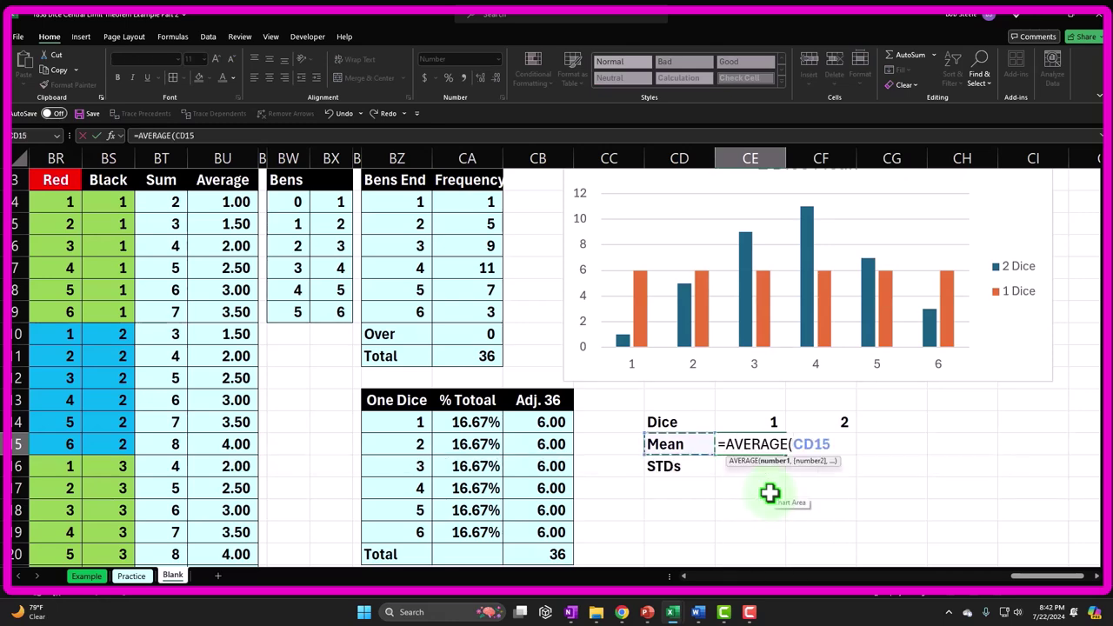
pyautogui.press('Up')
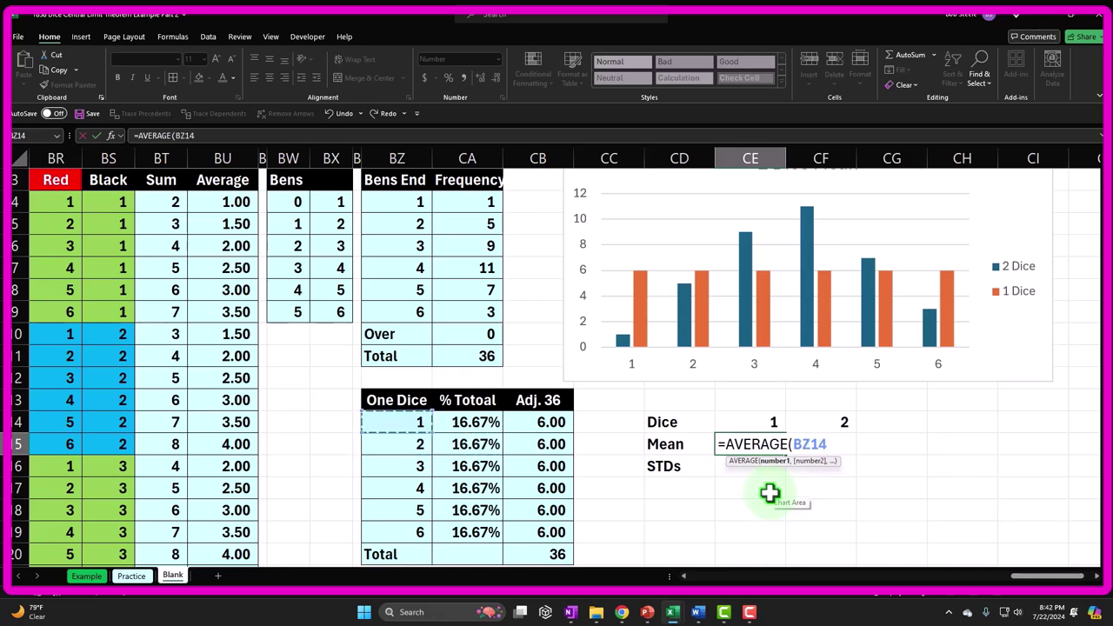
pyautogui.hotkey('shift', 'Down')
pyautogui.hotkey('shift', 'Down')
pyautogui.hotkey('shift', 'Down')
pyautogui.hotkey('shift', 'Down')
pyautogui.hotkey('shift', 'Down')
pyautogui.hotkey('shift', 'Down')
pyautogui.hotkey('shift', 'Up')
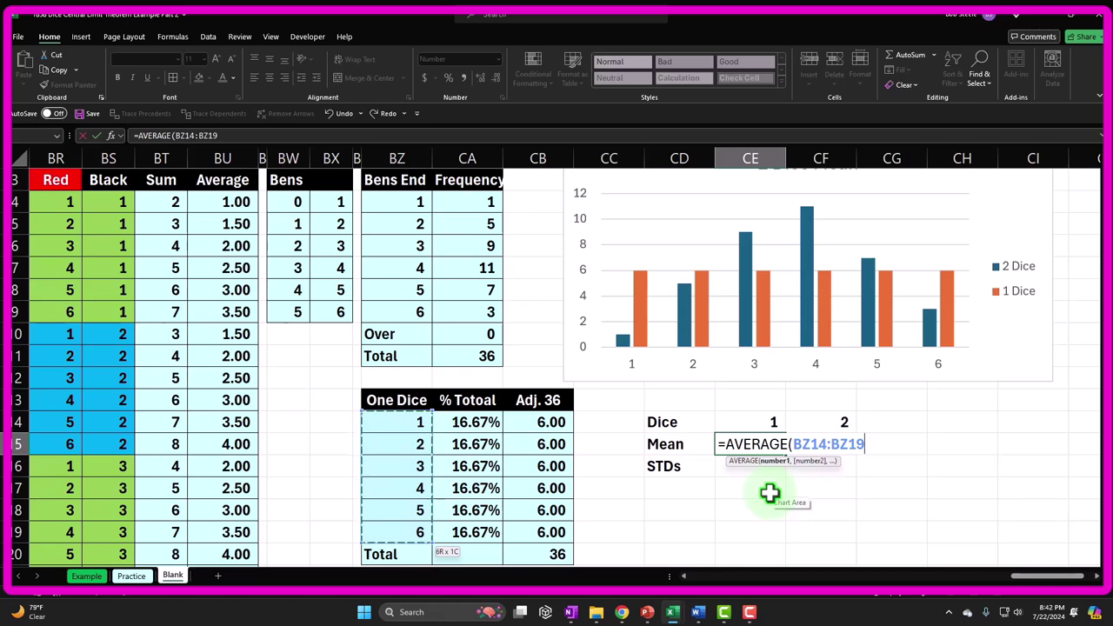
pyautogui.press('Return')
pyautogui.press('Up')
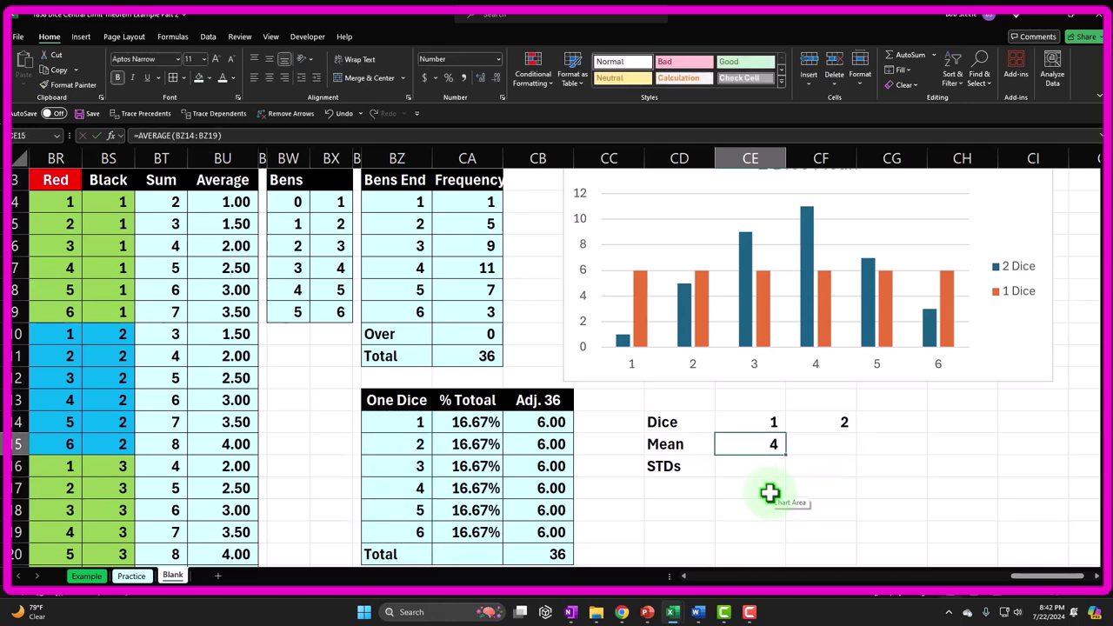
pyautogui.click(479, 78)
pyautogui.click(480, 79)
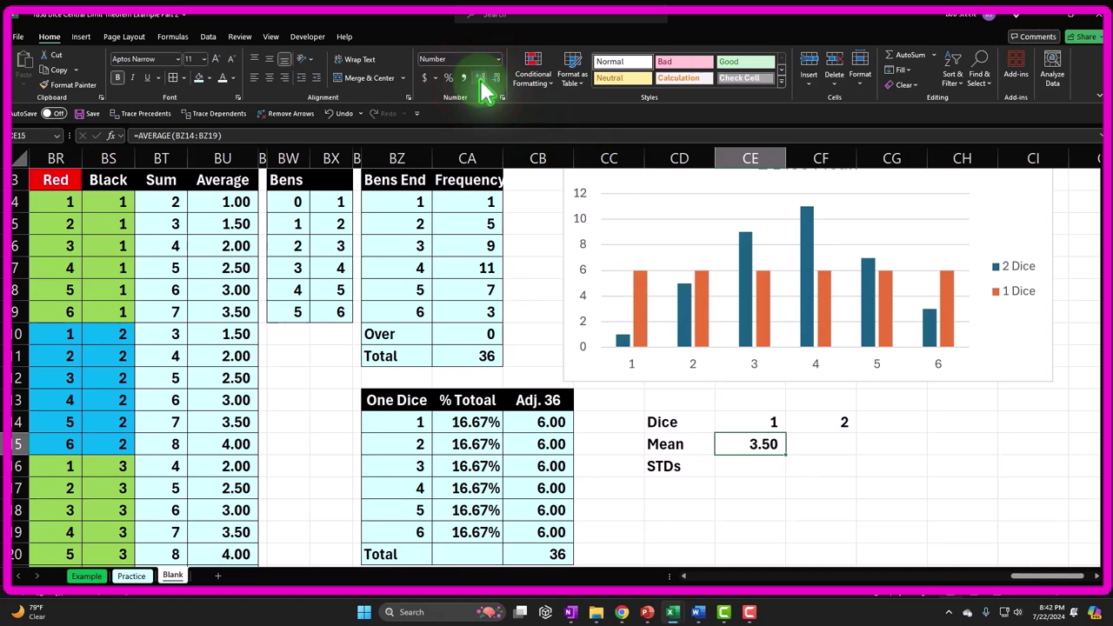
# Enter =AVERAGE(BU4:BU39) in CF15 and show it to two decimals as 3.50.
pyautogui.press('Right')
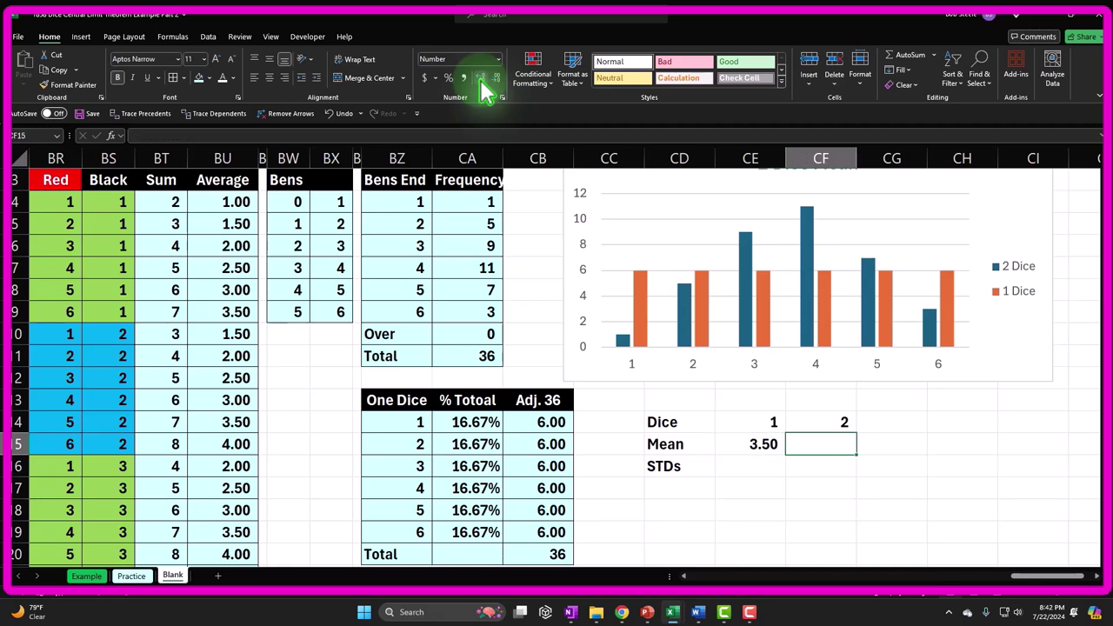
pyautogui.write('=aver')
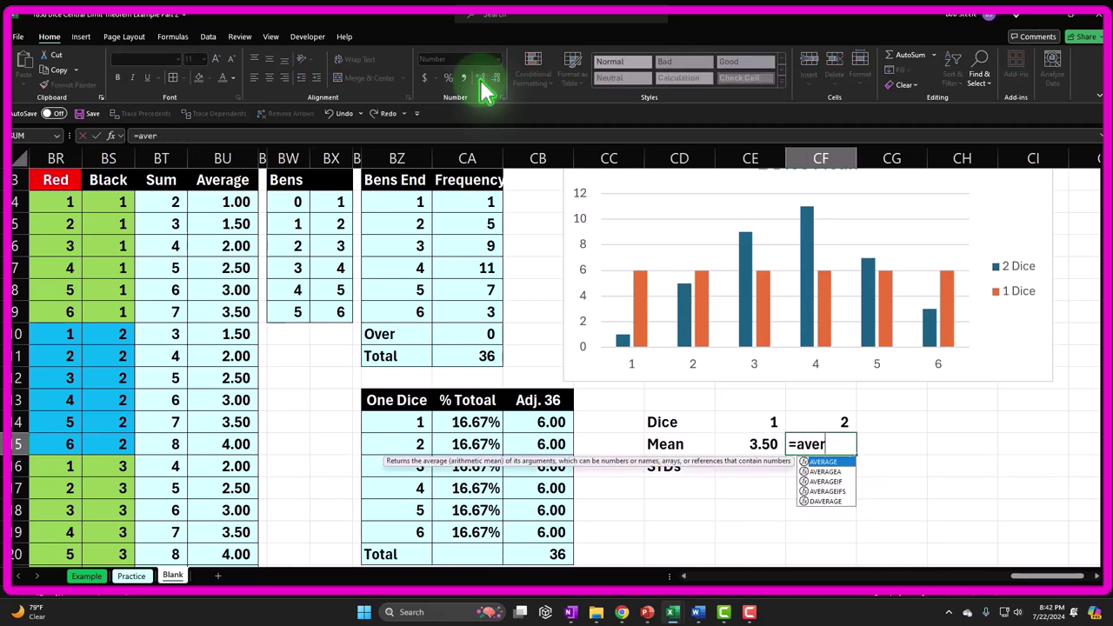
pyautogui.press('Tab')
pyautogui.press('Left')
pyautogui.press('Left')
pyautogui.press('Left')
pyautogui.press('Left')
pyautogui.press('Left')
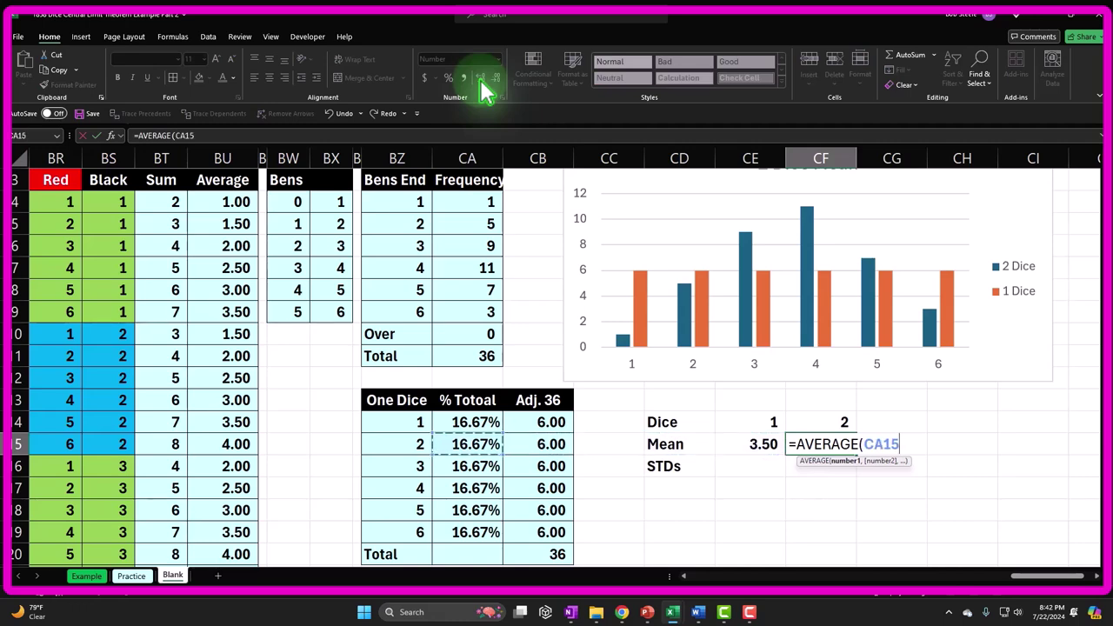
pyautogui.click(220, 204)
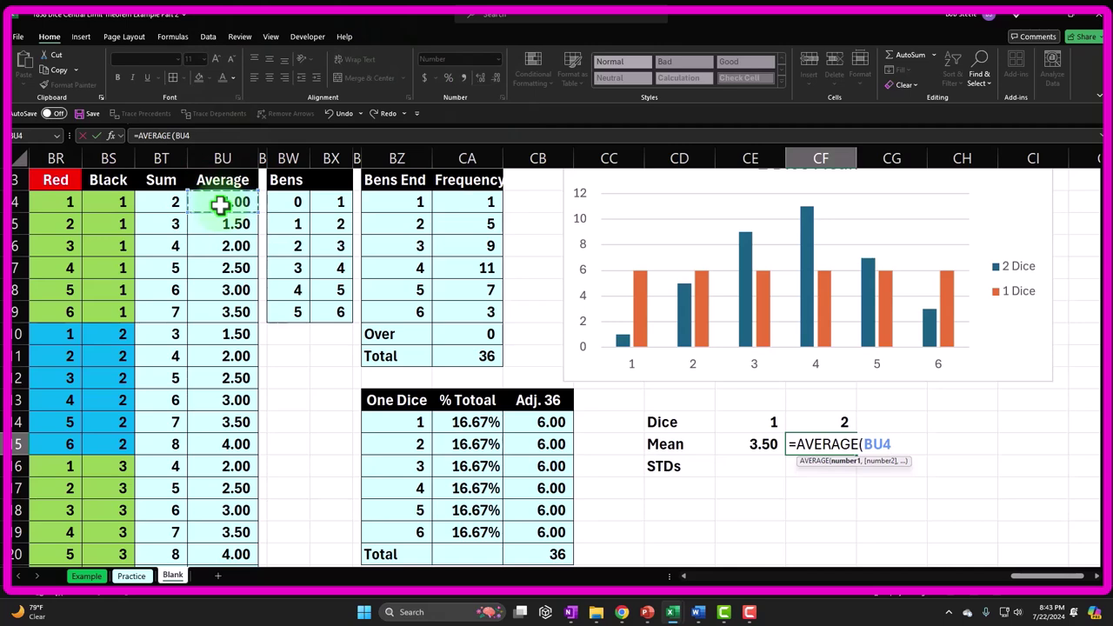
pyautogui.hotkey('ctrl', 'shift', 'Down')
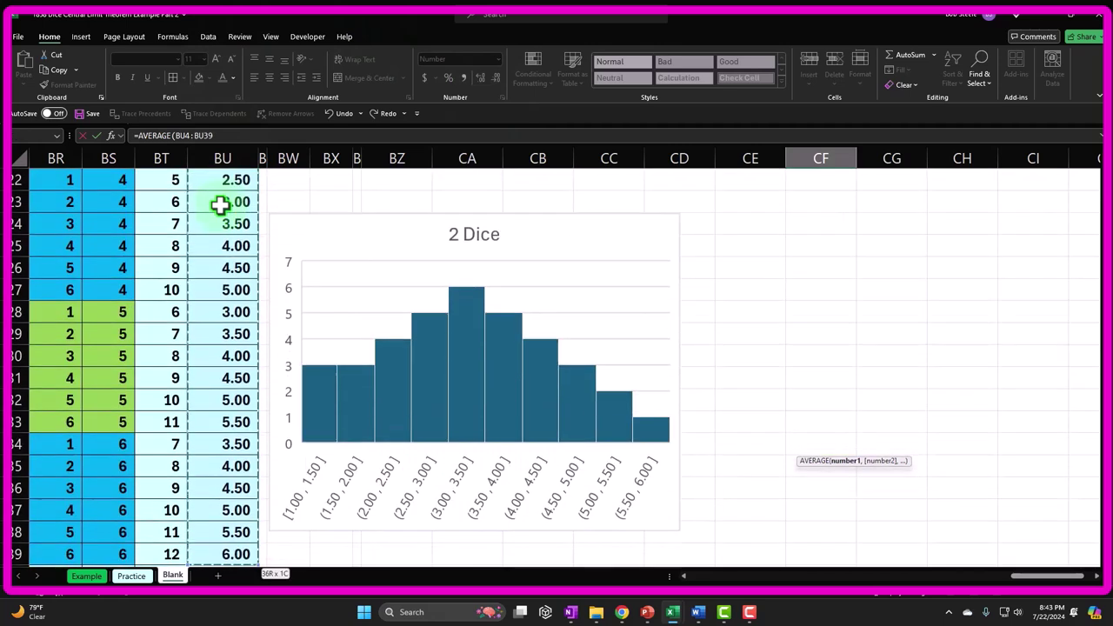
pyautogui.scroll(-1, 231, 221)
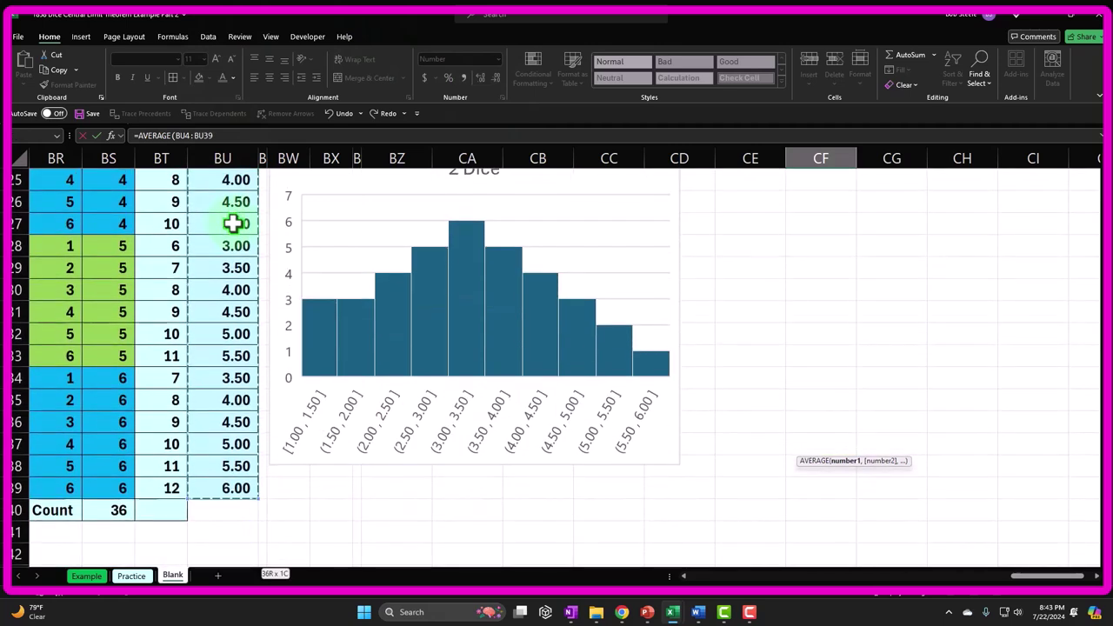
pyautogui.press('Return')
pyautogui.click(822, 421)
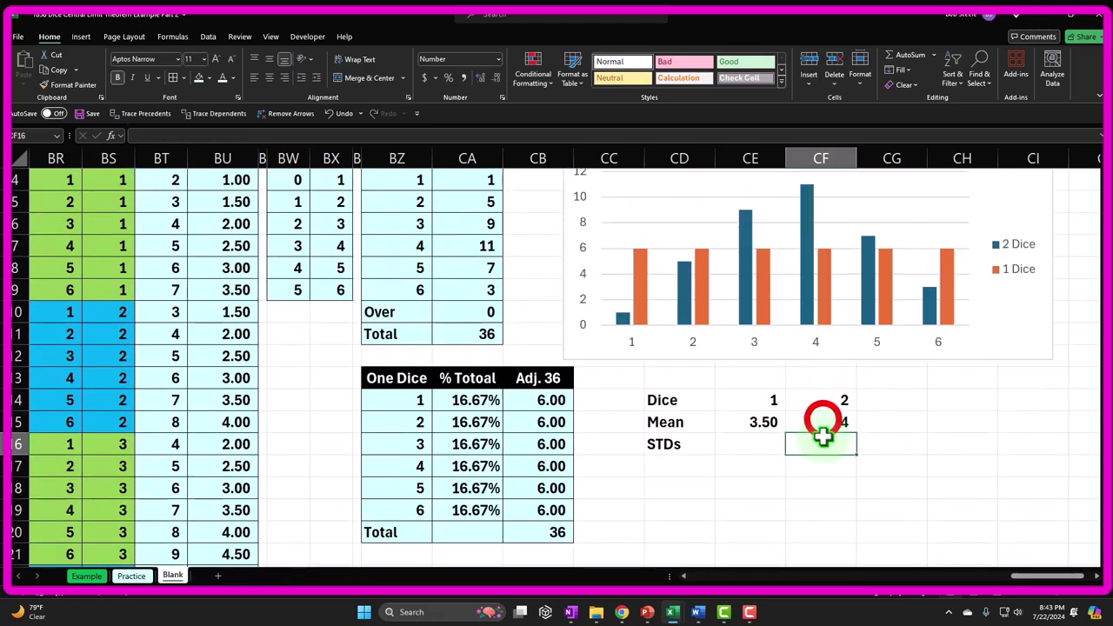
pyautogui.click(474, 87)
pyautogui.click(477, 80)
pyautogui.click(477, 80)
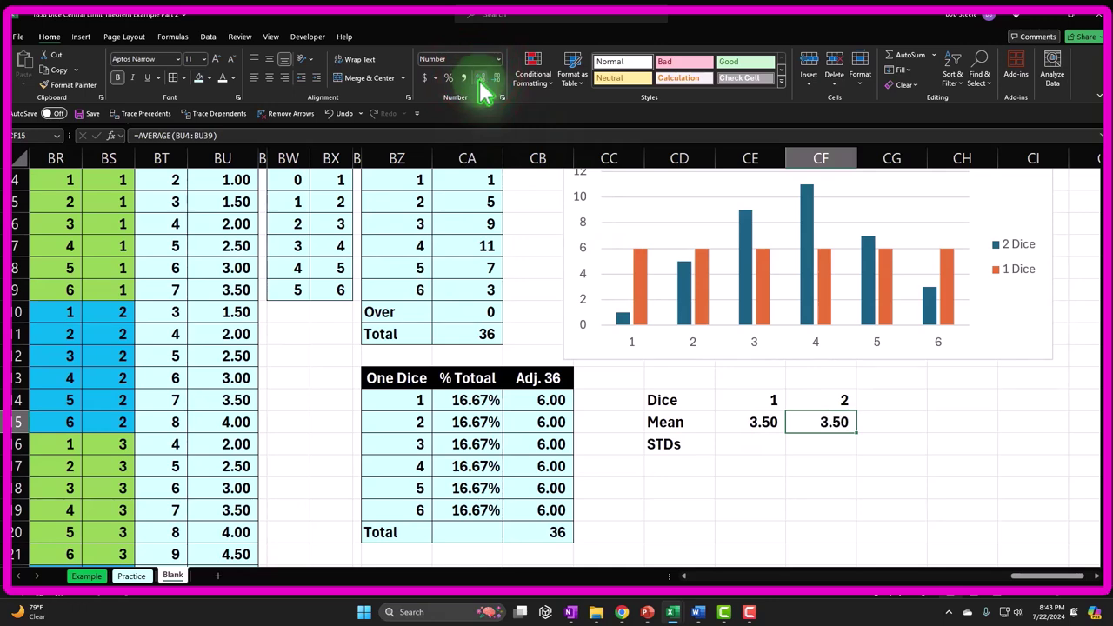
pyautogui.click(738, 444)
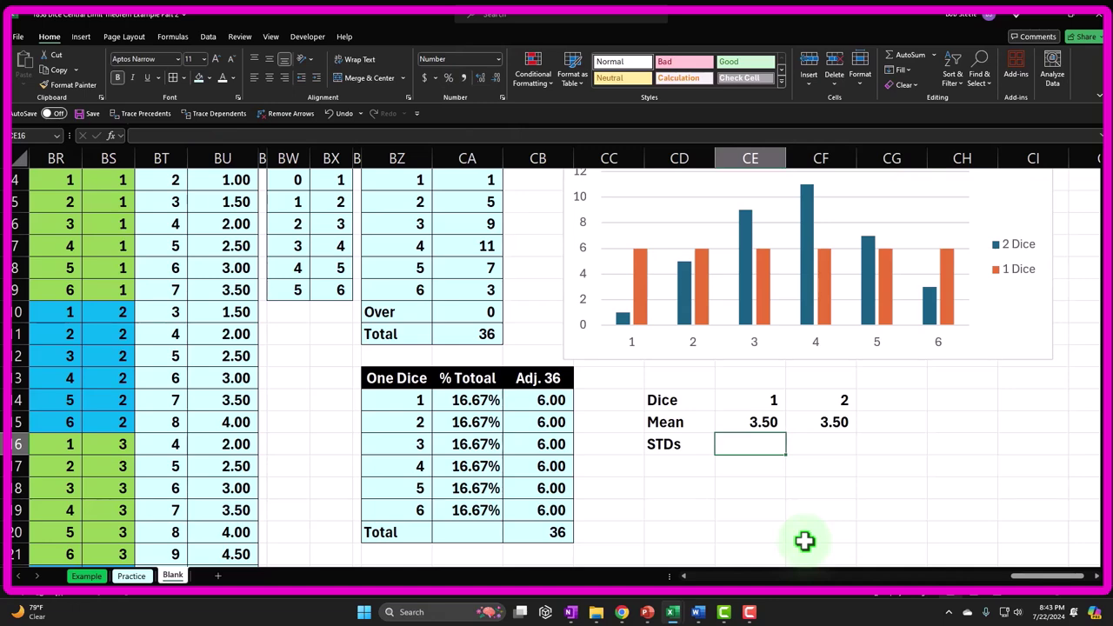
# Enter =STDEV.S(BZ14:BZ19) in CE16 and show it to two decimals as 1.87.
pyautogui.write('=')
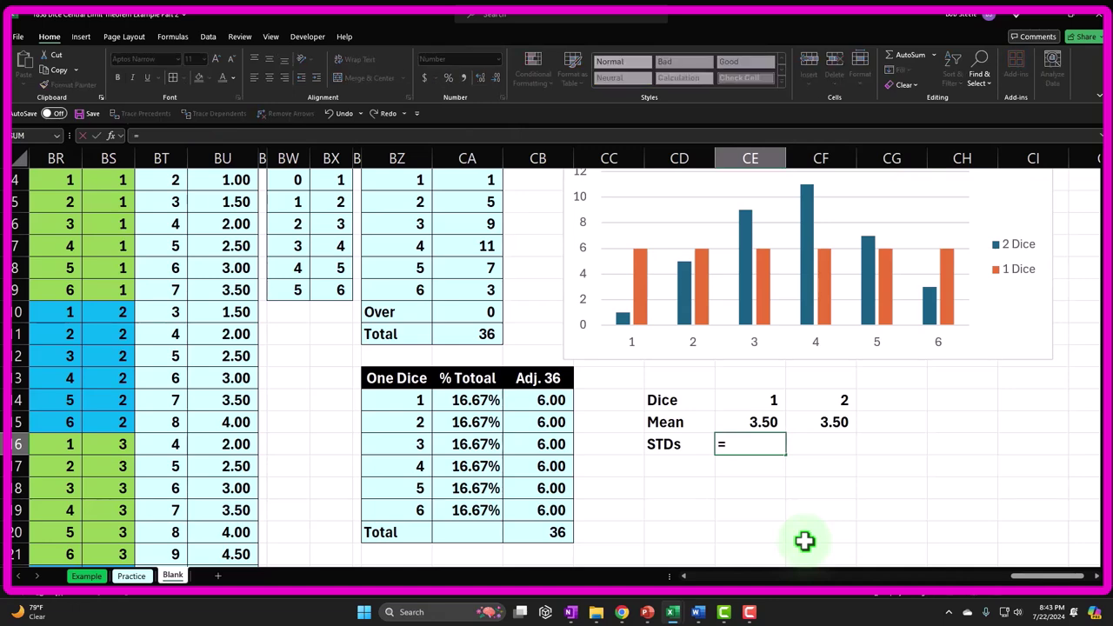
pyautogui.write('st')
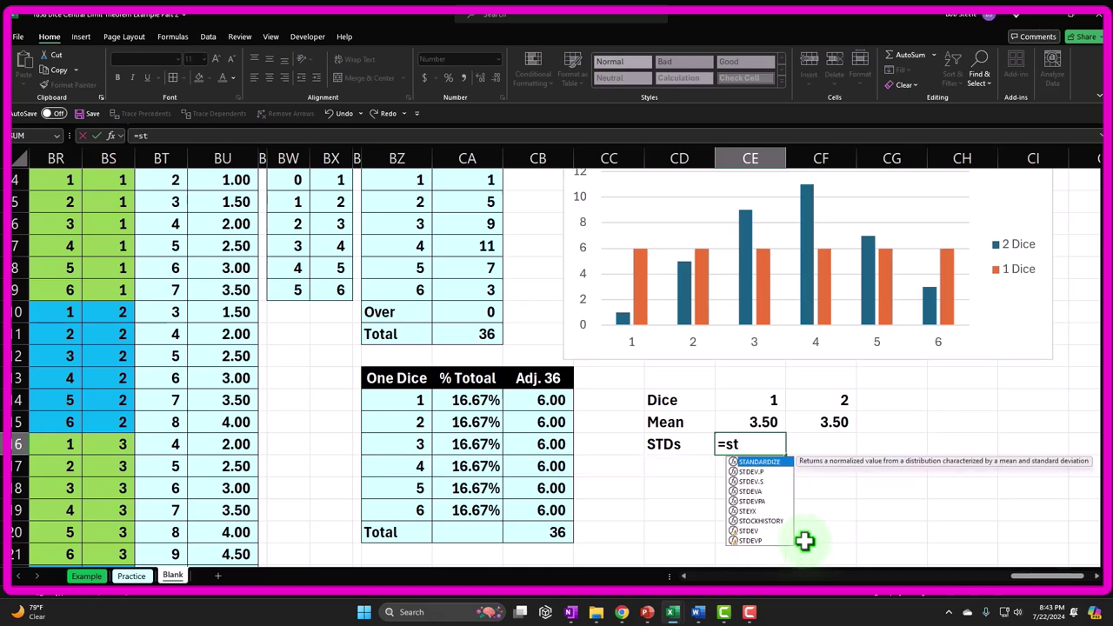
pyautogui.press('Down')
pyautogui.press('Down')
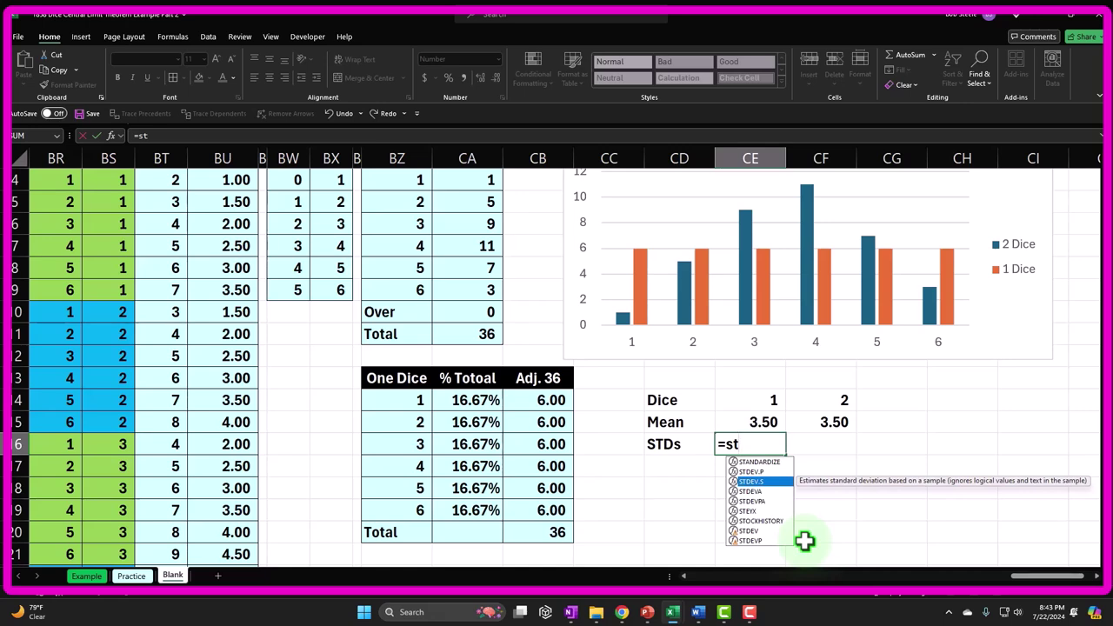
pyautogui.press('Tab')
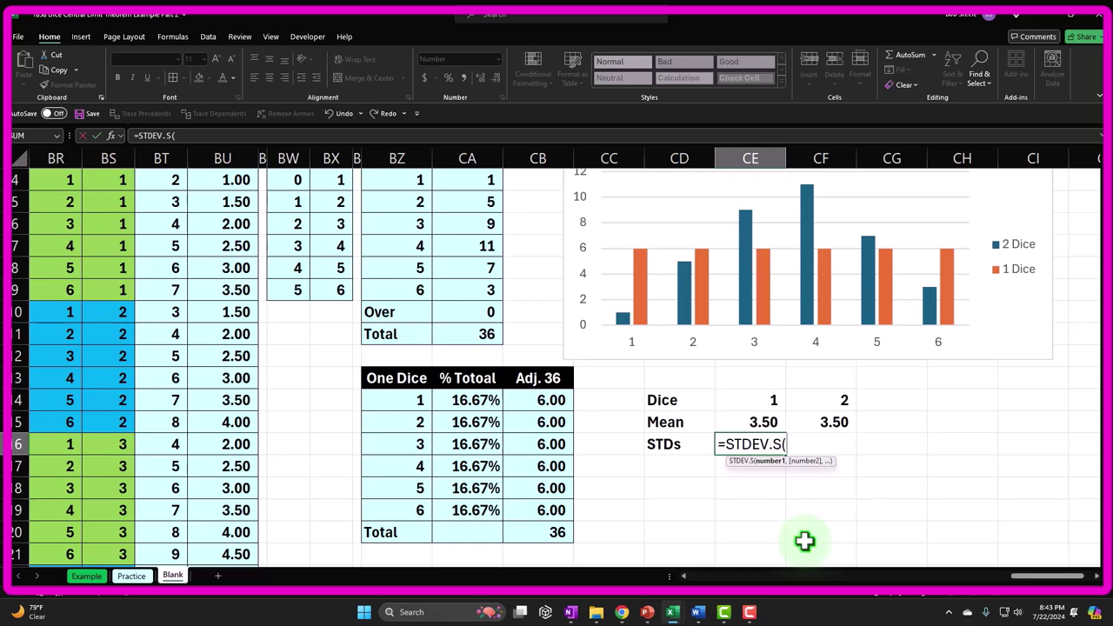
pyautogui.press('Left')
pyautogui.press('Left')
pyautogui.press('Left')
pyautogui.press('Left')
pyautogui.press('Left')
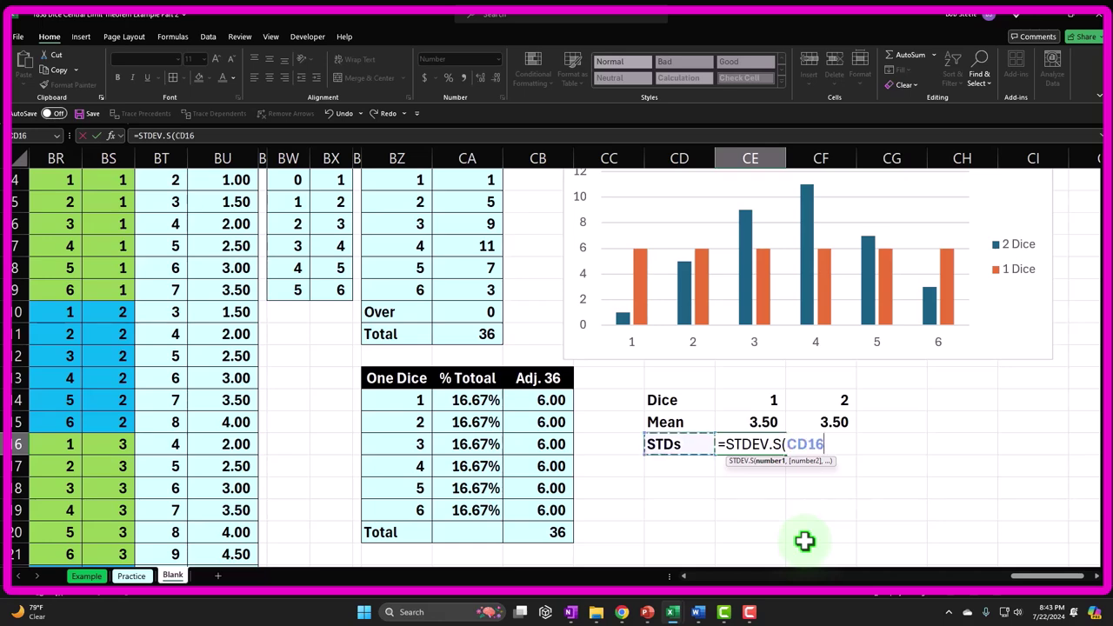
pyautogui.press('Up')
pyautogui.press('Up')
pyautogui.hotkey('shift', 'Down')
pyautogui.hotkey('shift', 'Down')
pyautogui.hotkey('shift', 'Down')
pyautogui.hotkey('shift', 'Down')
pyautogui.hotkey('shift', 'Down')
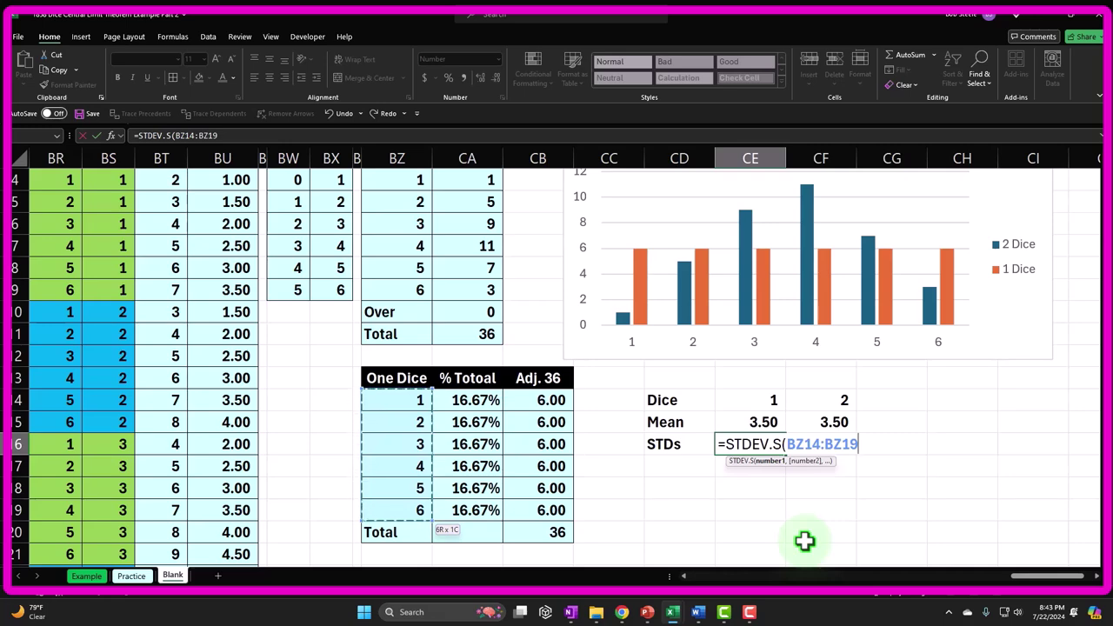
pyautogui.press('Return')
pyautogui.press('Up')
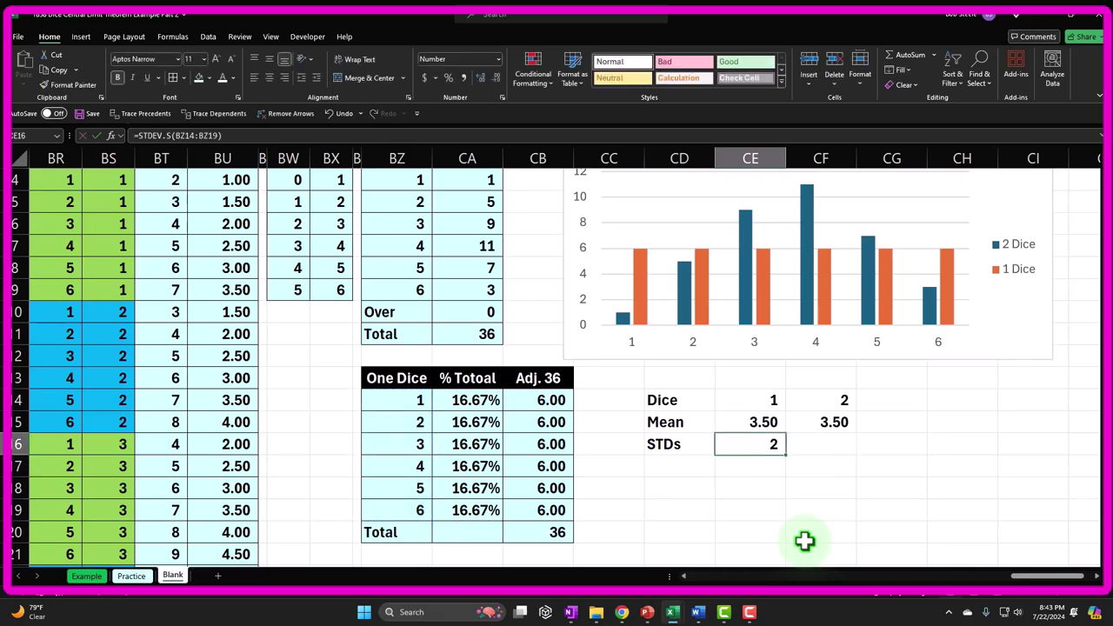
pyautogui.click(479, 78)
pyautogui.click(479, 77)
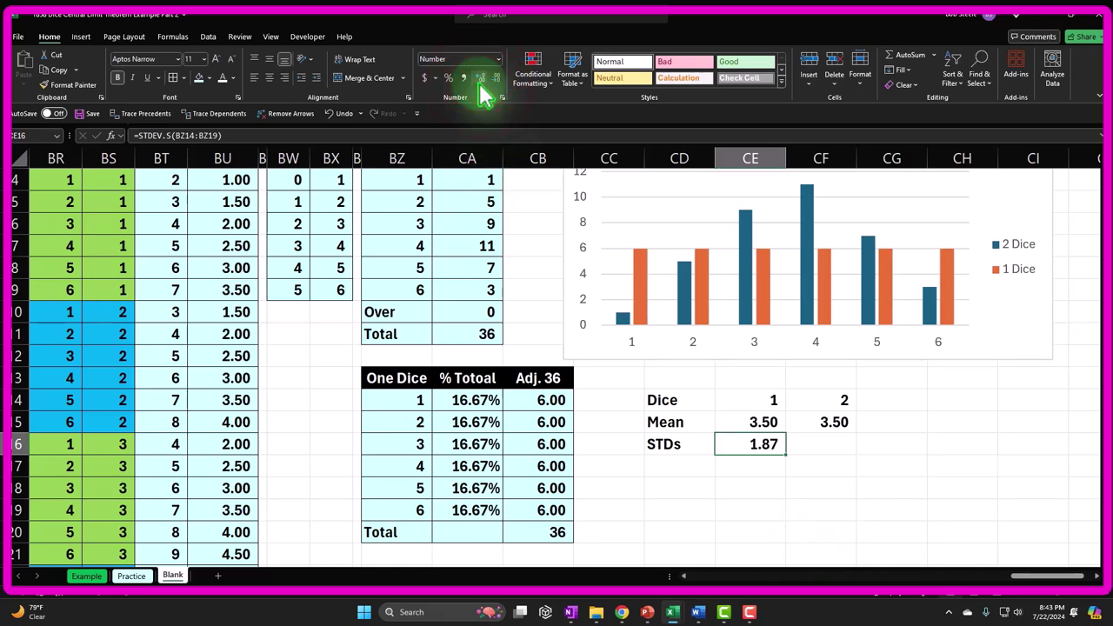
pyautogui.press('Right')
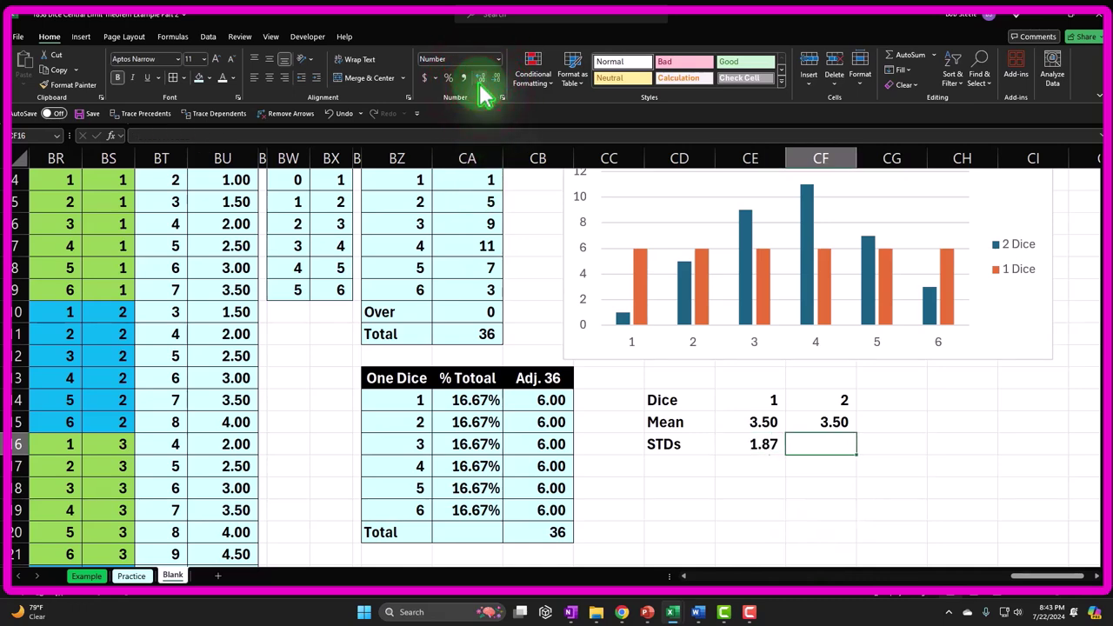
# Enter =STDEV.S(BU4:BU39) in CF16 for the two-dice standard deviation.
pyautogui.write('=sta')
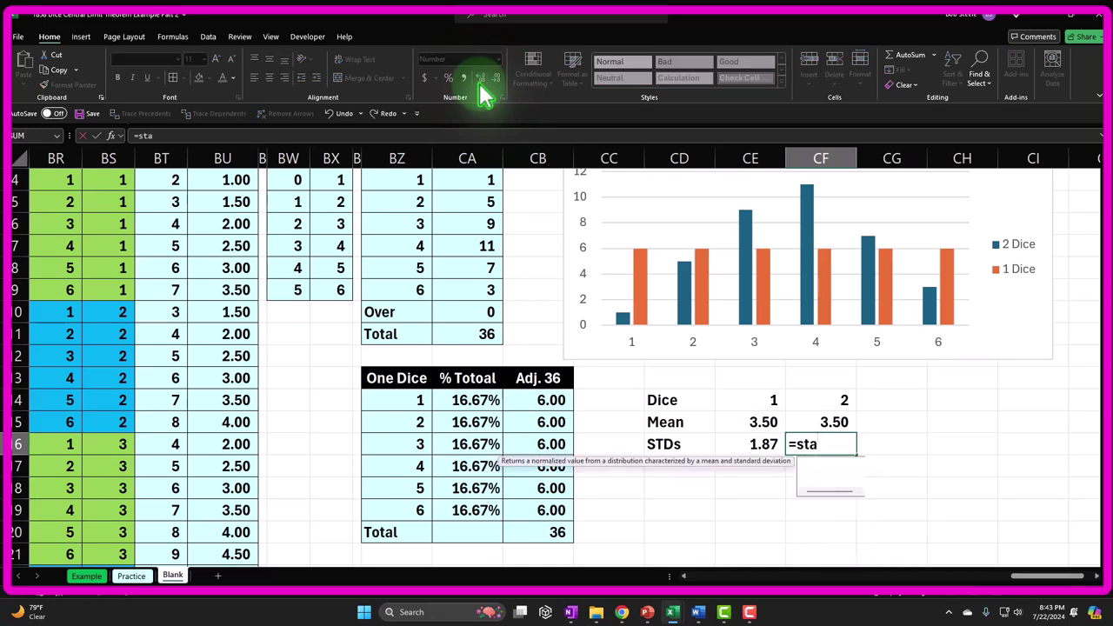
pyautogui.press('BackSpace')
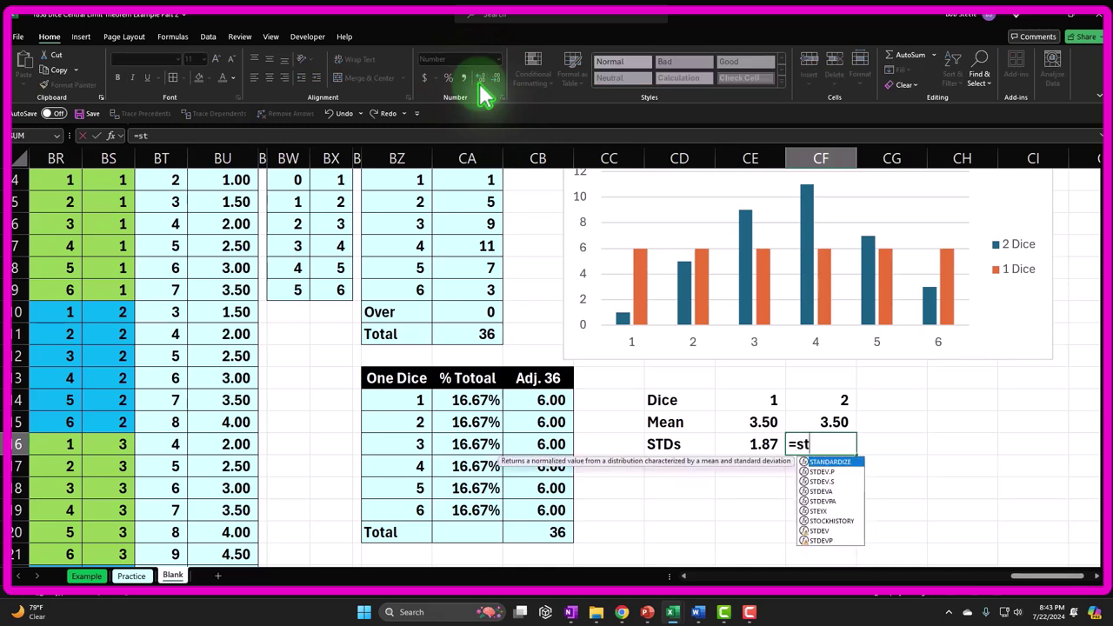
pyautogui.press('Down')
pyautogui.press('Down')
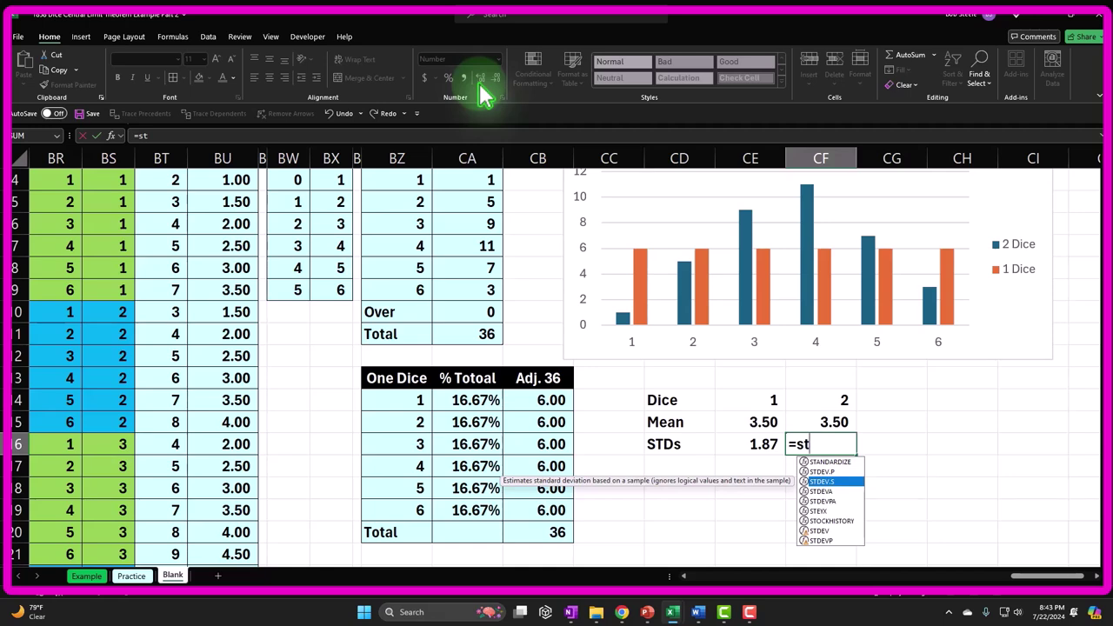
pyautogui.press('Tab')
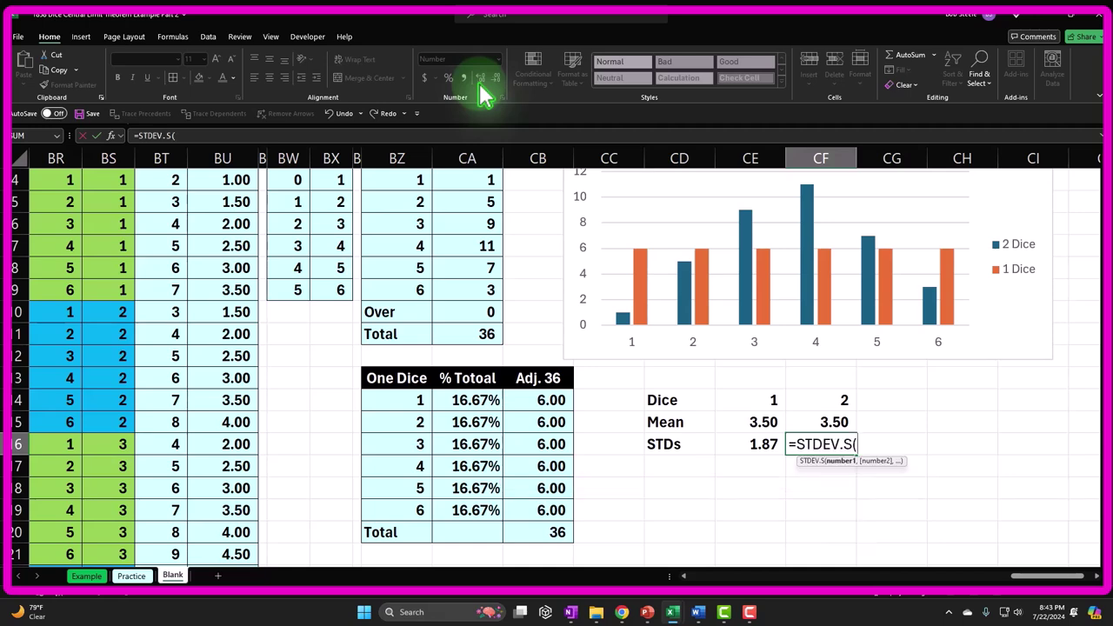
pyautogui.press('Left')
pyautogui.press('Left')
pyautogui.press('Left')
pyautogui.press('Left')
pyautogui.press('Left')
pyautogui.press('Left')
pyautogui.press('Left')
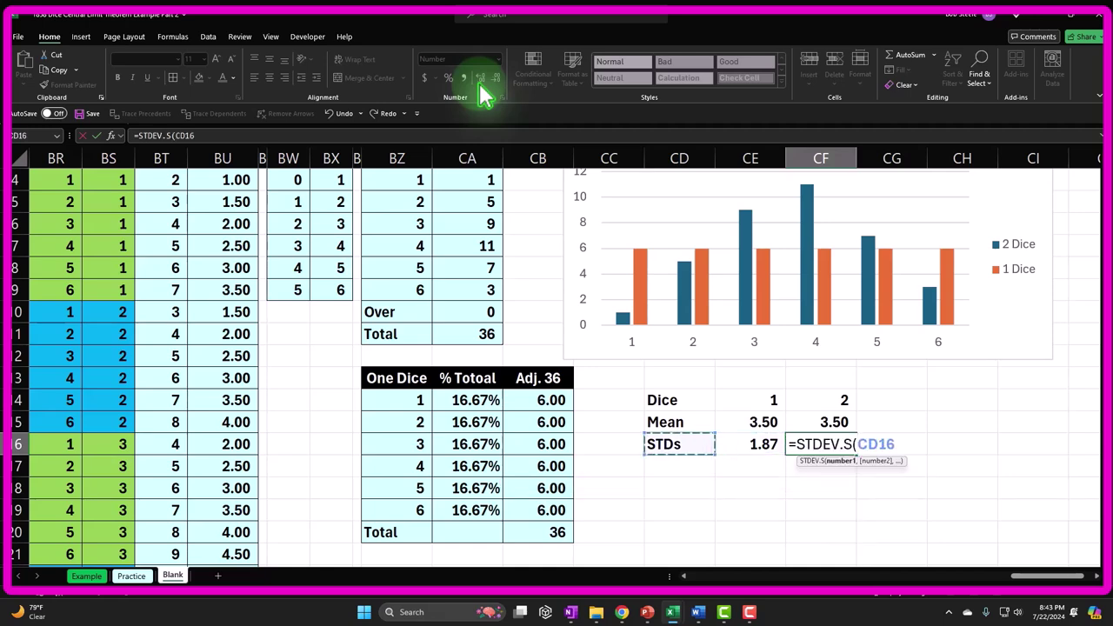
pyautogui.press('Up')
pyautogui.press('Up')
pyautogui.press('Up')
pyautogui.press('Up')
pyautogui.press('Up')
pyautogui.press('Up')
pyautogui.press('Up')
pyautogui.press('Up')
pyautogui.press('Up')
pyautogui.press('Up')
pyautogui.press('Up')
pyautogui.press('Up')
pyautogui.press('Up')
pyautogui.press('Up')
pyautogui.press('Up')
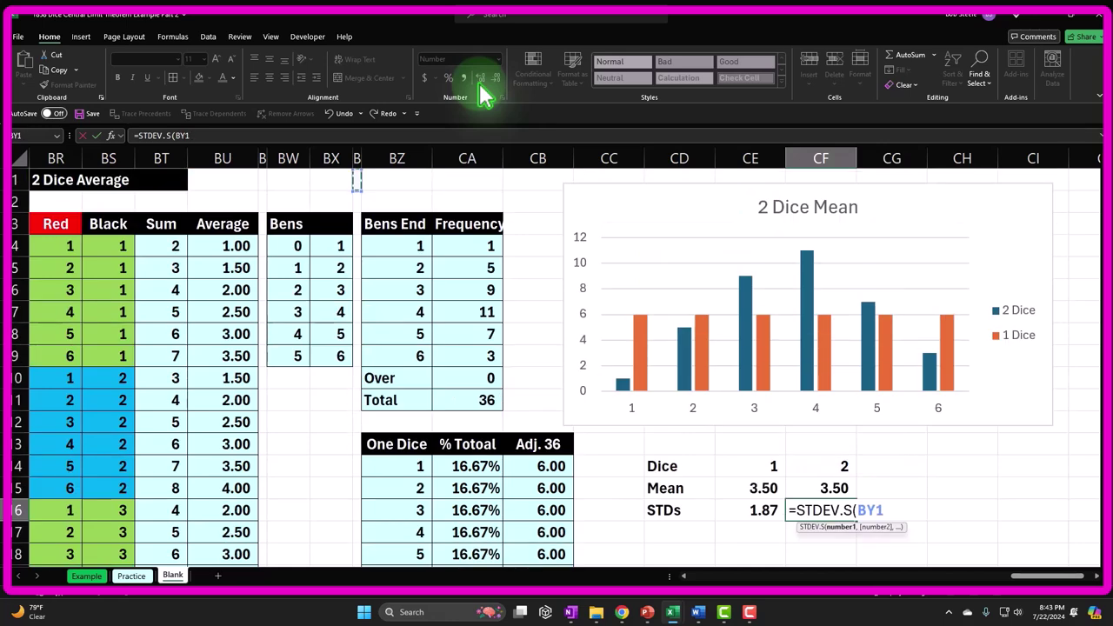
pyautogui.press('Left')
pyautogui.press('Left')
pyautogui.press('Left')
pyautogui.press('Left')
pyautogui.press('Down')
pyautogui.press('Down')
pyautogui.press('Down')
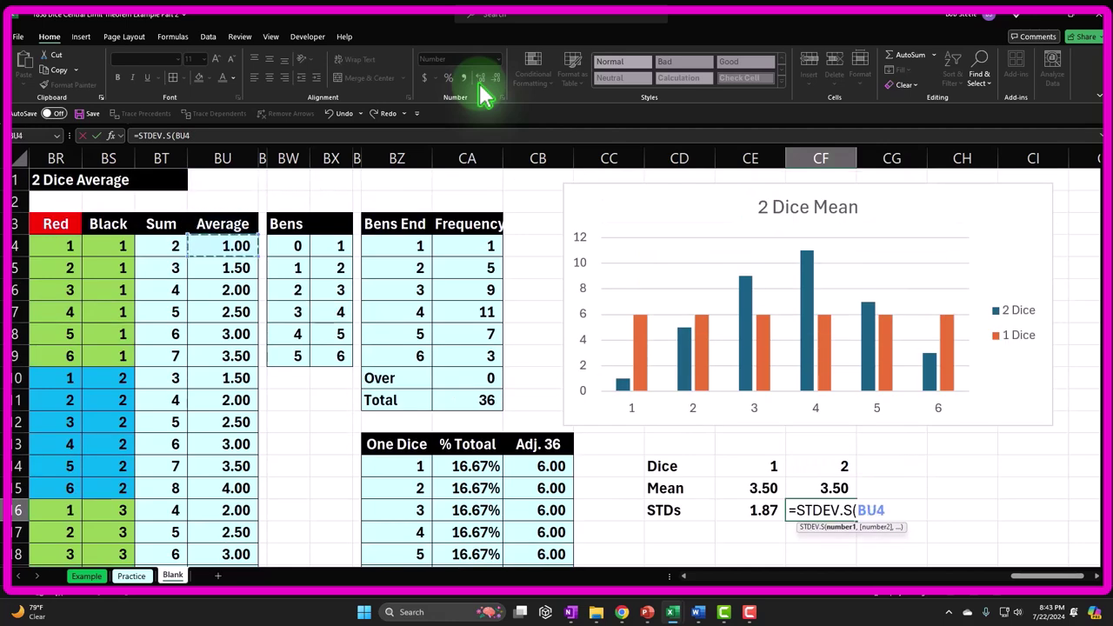
pyautogui.hotkey('ctrl', 'shift', 'Down')
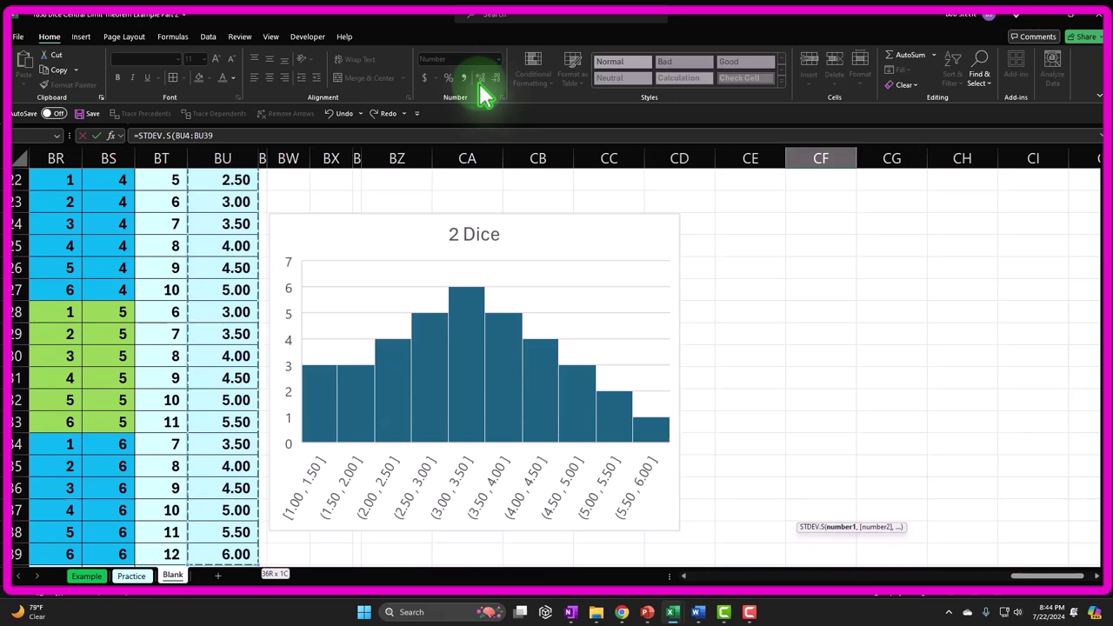
pyautogui.press('Return')
# Show the two-dice standard deviation to two decimals as 1.22.
pyautogui.click(805, 422)
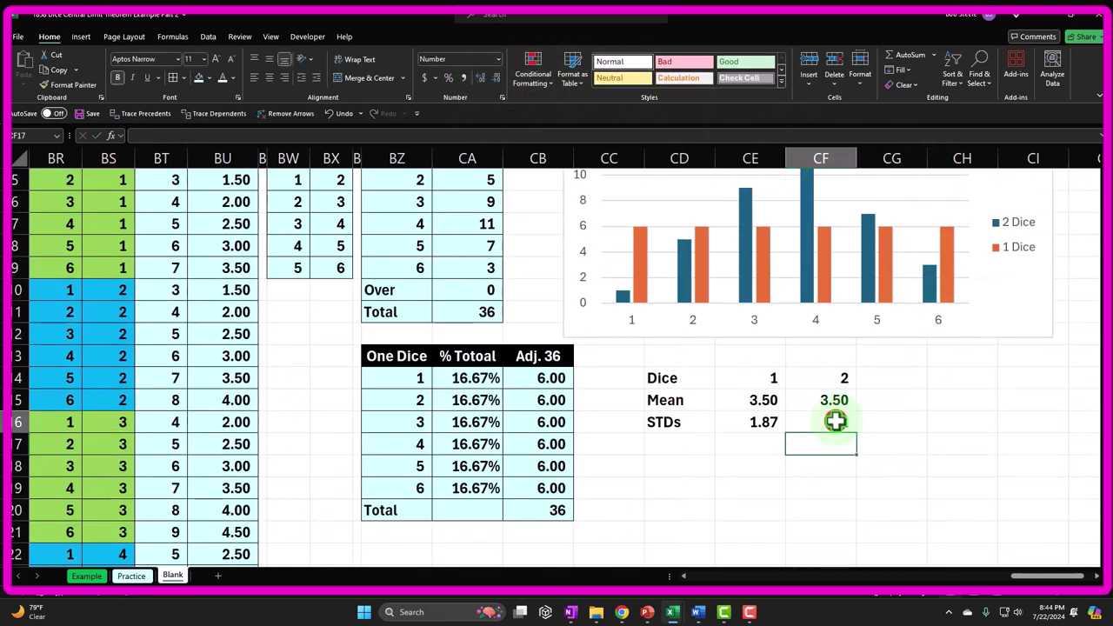
pyautogui.click(480, 78)
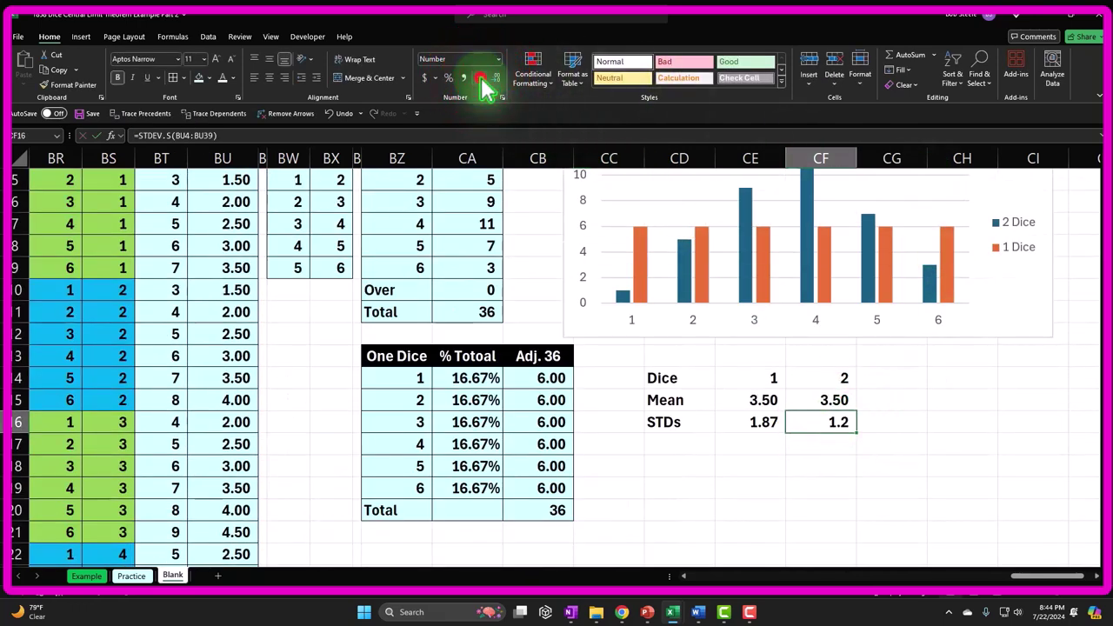
pyautogui.click(481, 77)
pyautogui.click(865, 468)
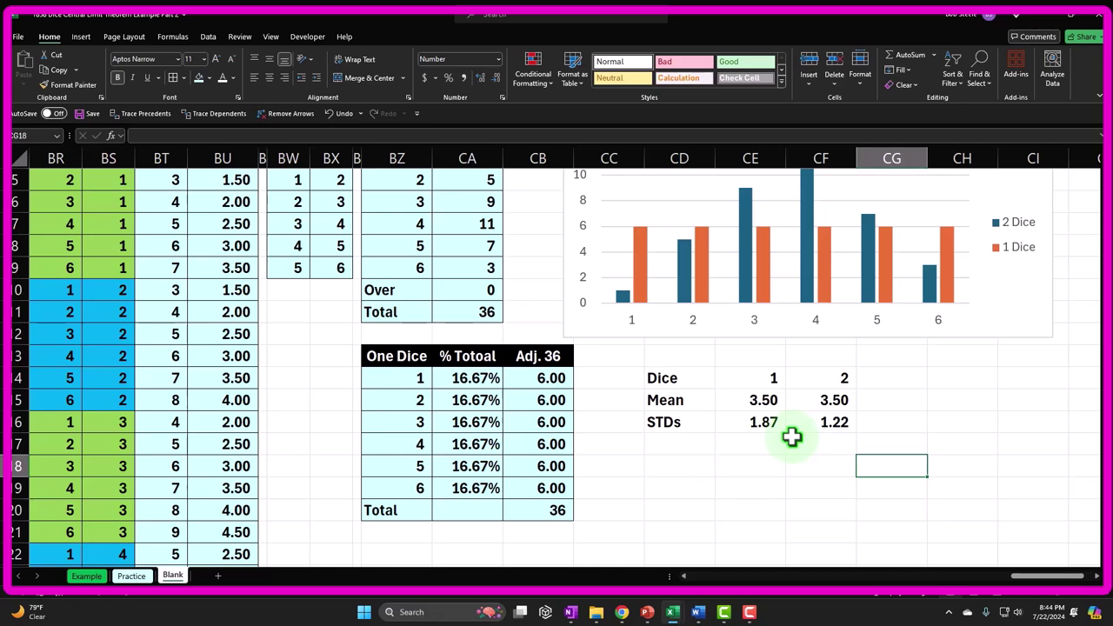
pyautogui.click(805, 403)
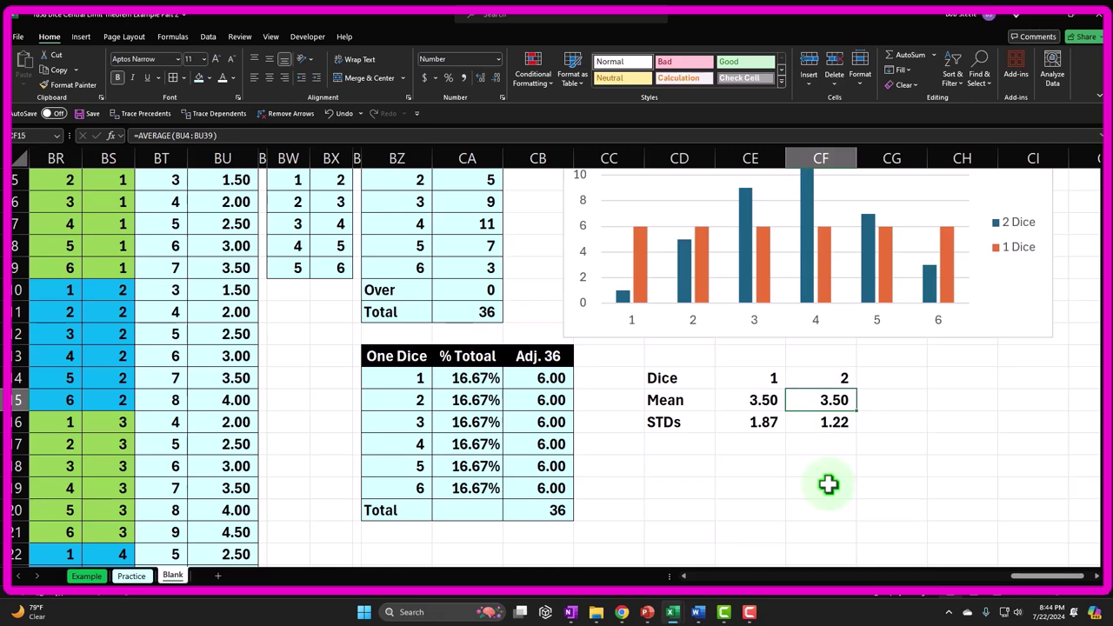
pyautogui.scroll(1, 828, 484)
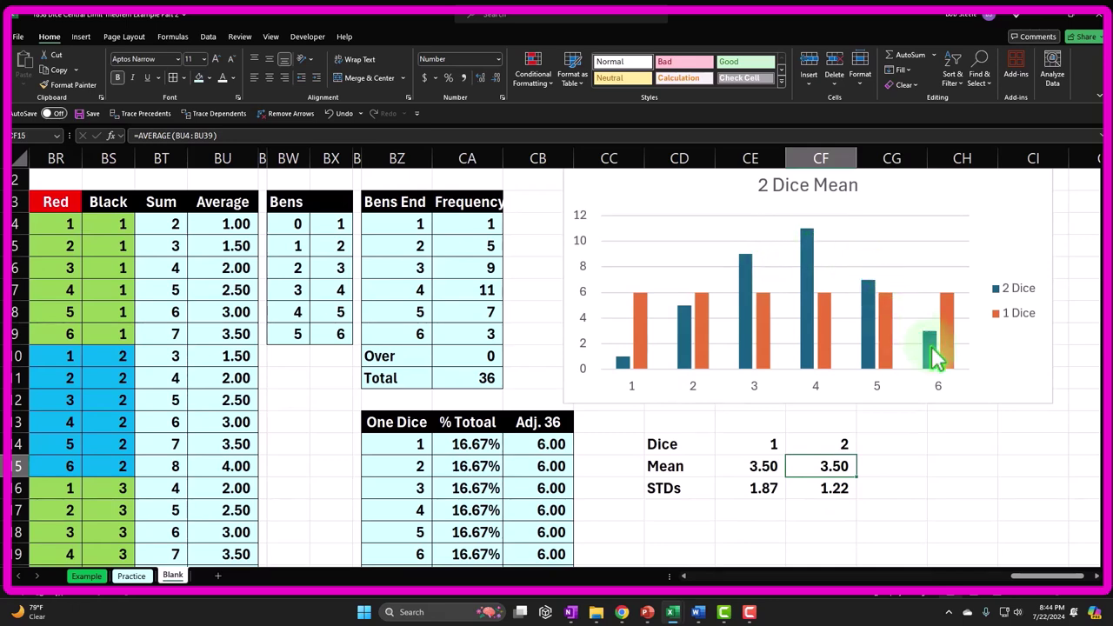
pyautogui.moveTo(932, 346)
pyautogui.moveTo(828, 308)
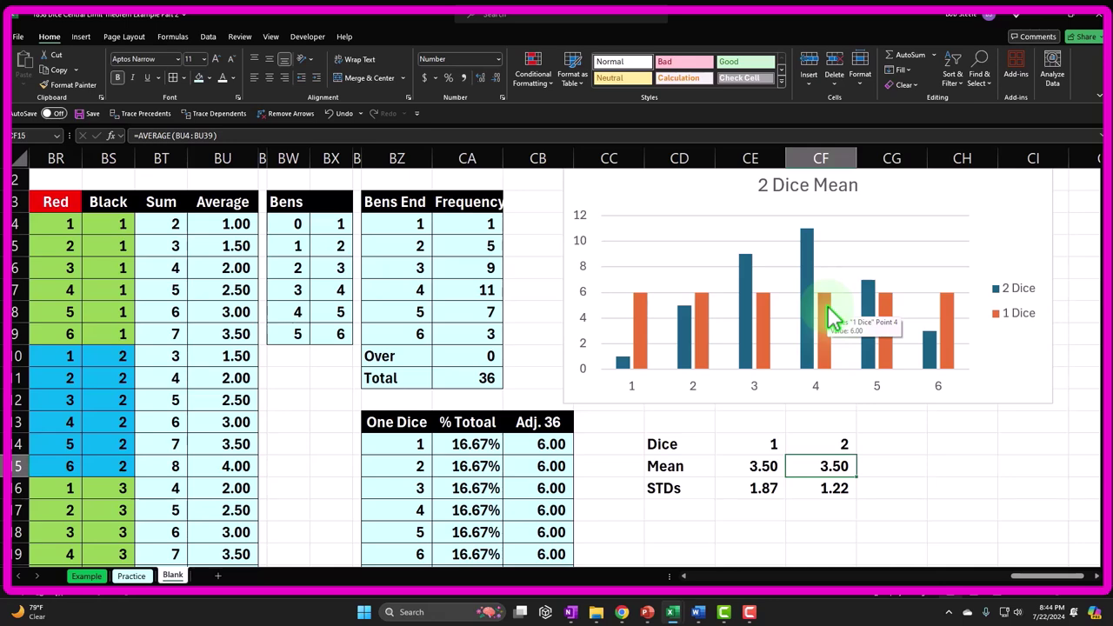
pyautogui.click(733, 428)
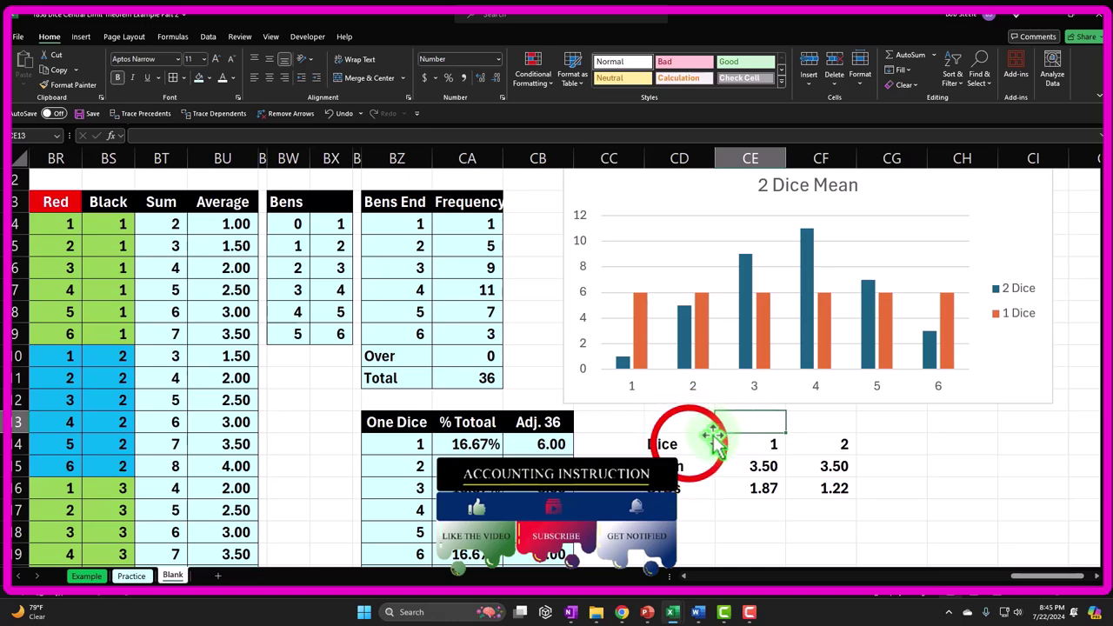
# Fill the Dice header row CD14:CF14 and the Mean/STDs labels black.
pyautogui.moveTo(691, 443); pyautogui.dragTo(814, 442)
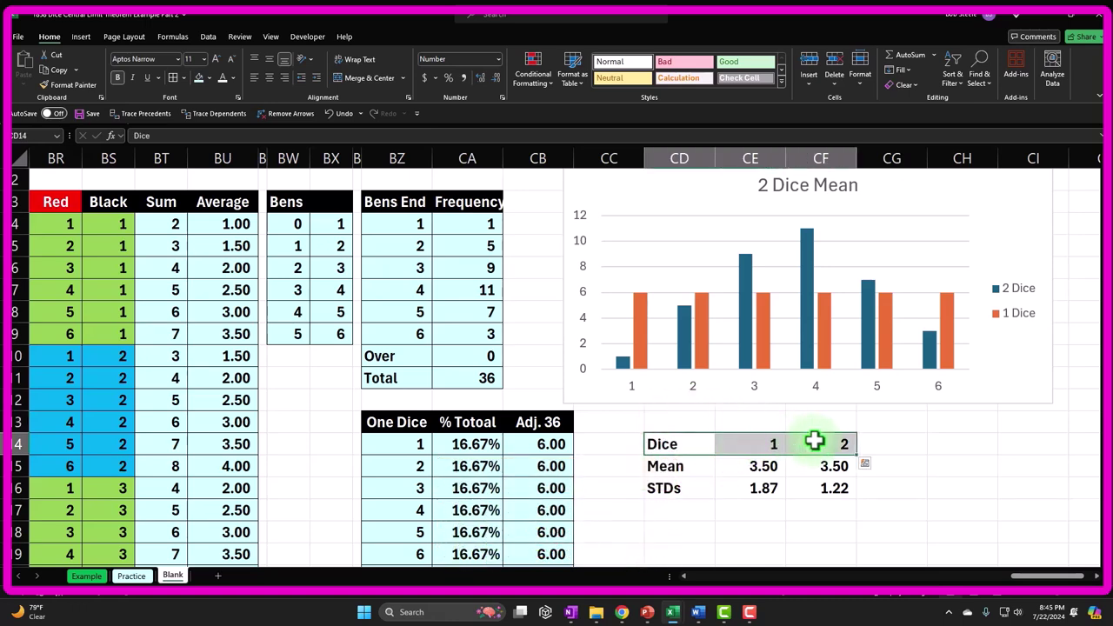
pyautogui.click(203, 78)
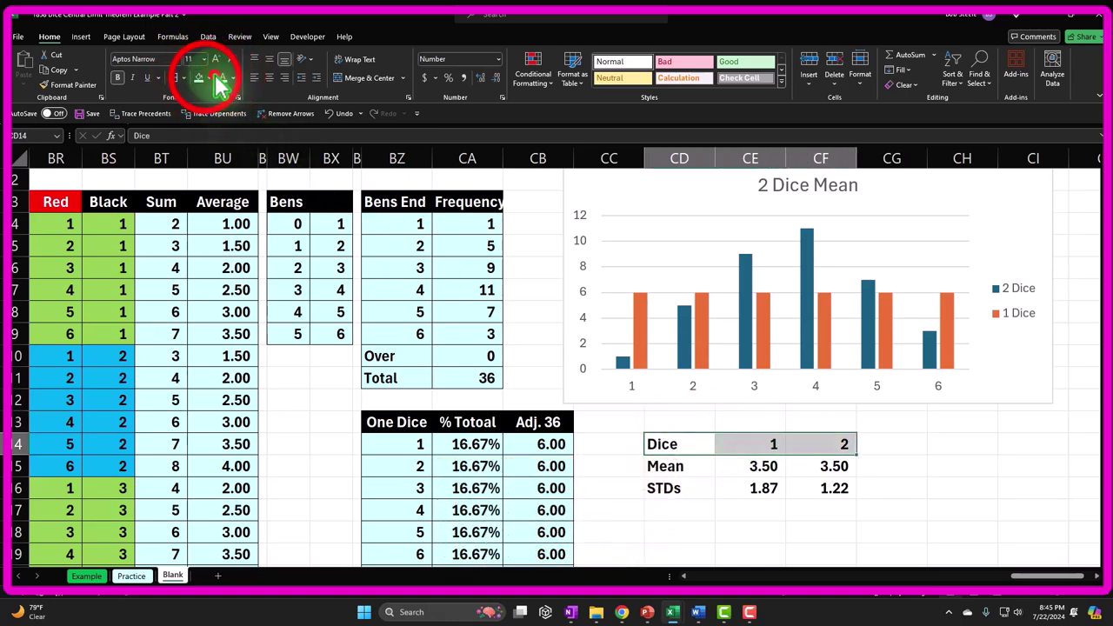
pyautogui.click(206, 80)
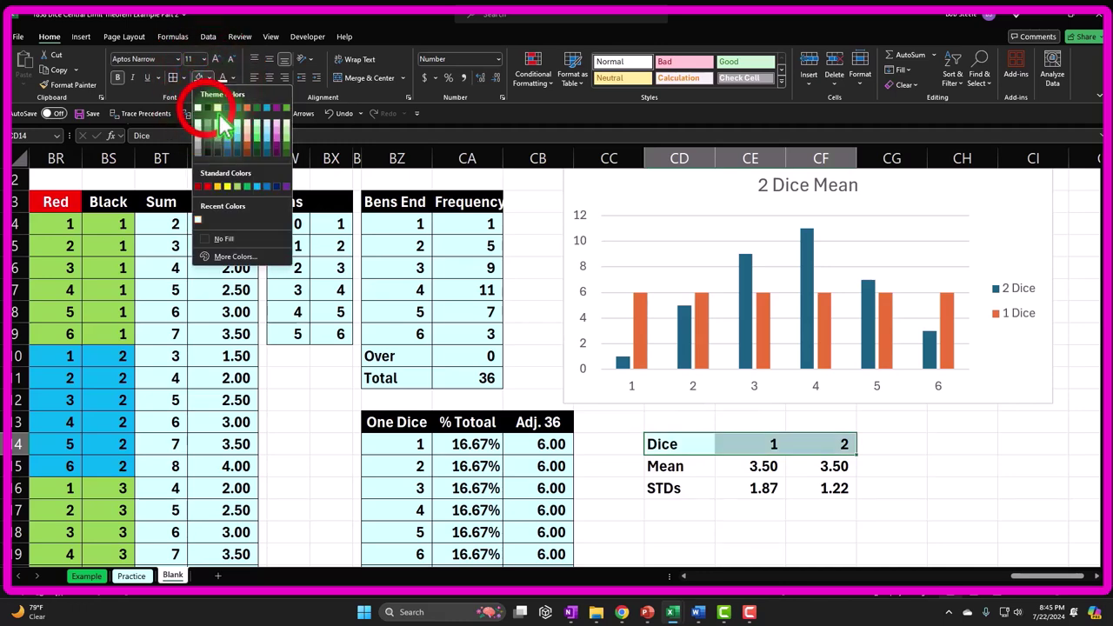
pyautogui.click(201, 108)
pyautogui.click(668, 451)
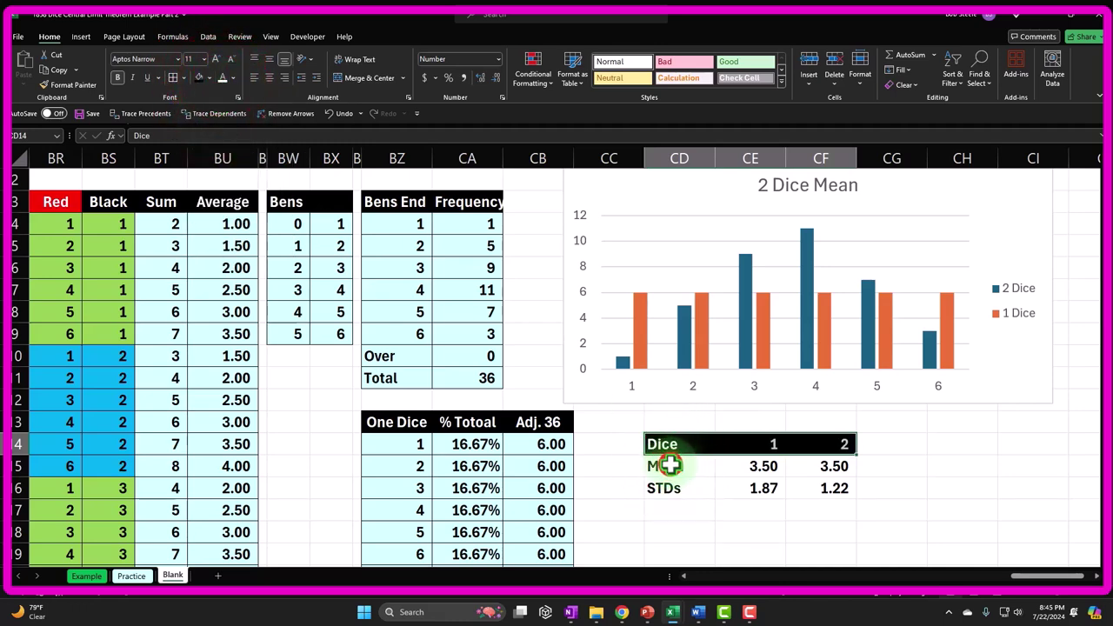
pyautogui.moveTo(692, 466); pyautogui.dragTo(692, 488)
pyautogui.click(203, 79)
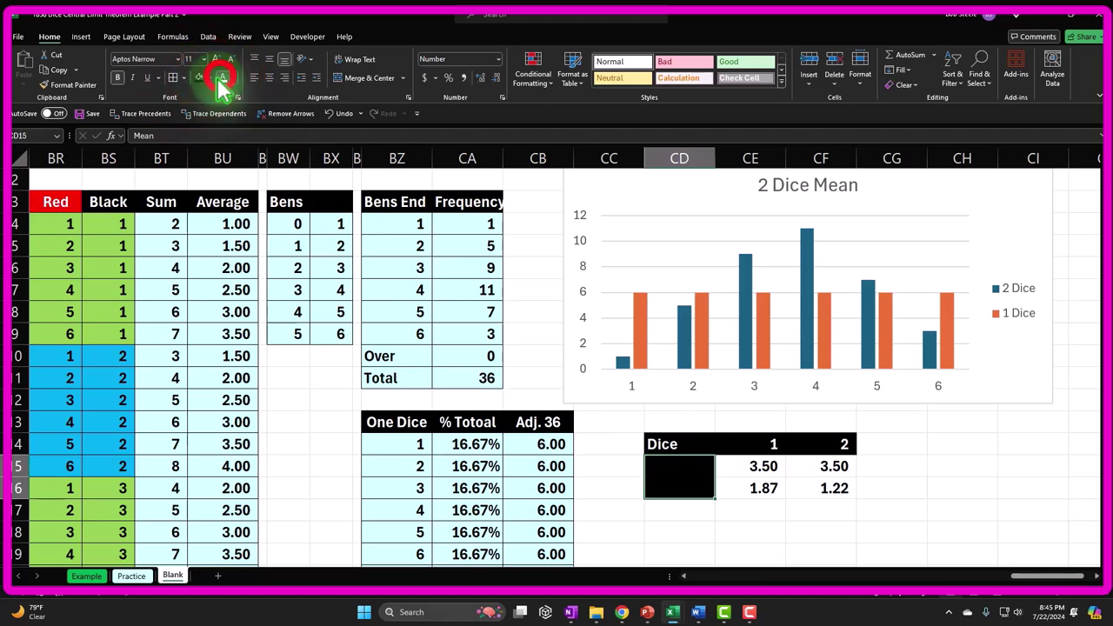
pyautogui.click(596, 465)
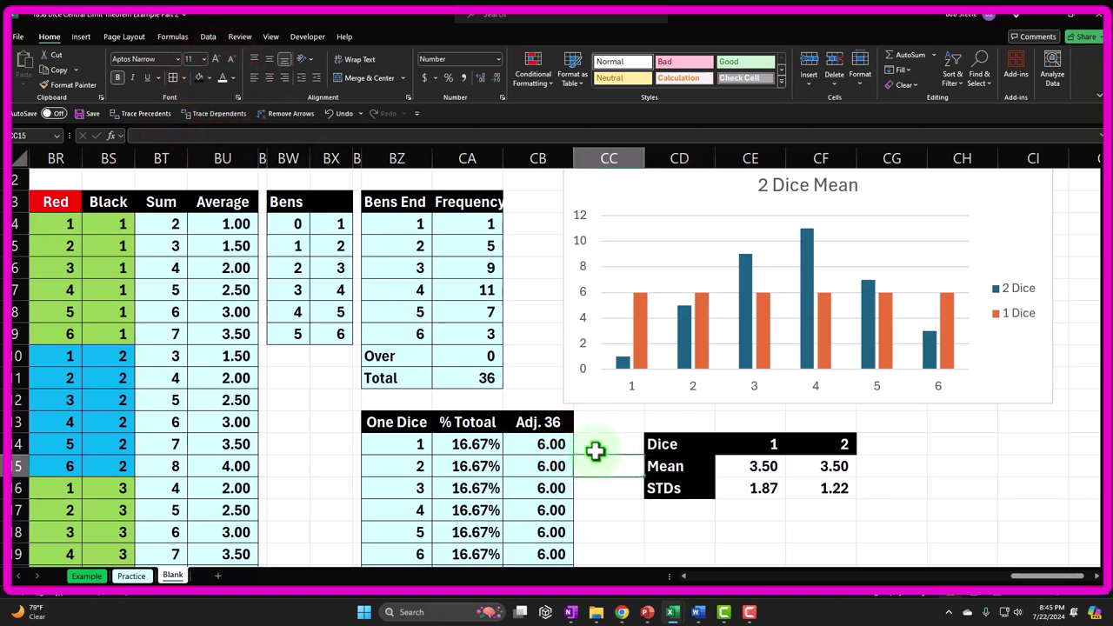
# Give the four values CE15:CF16 the light blue fill used in the other tables.
pyautogui.scroll(1, 596, 450)
pyautogui.moveTo(739, 488); pyautogui.dragTo(831, 517)
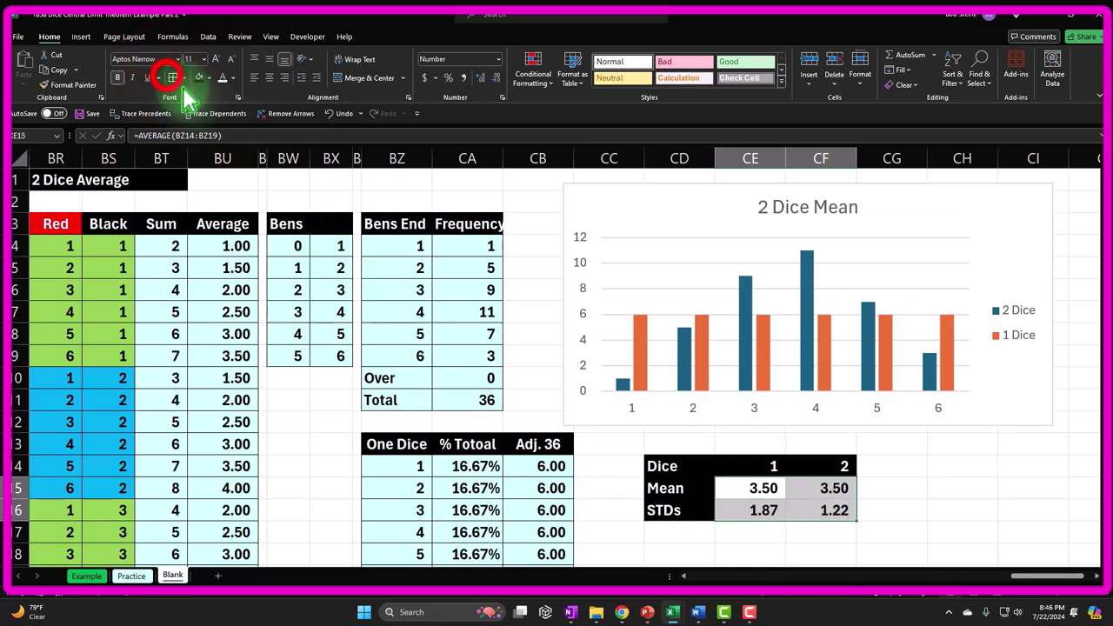
pyautogui.click(199, 78)
pyautogui.click(210, 79)
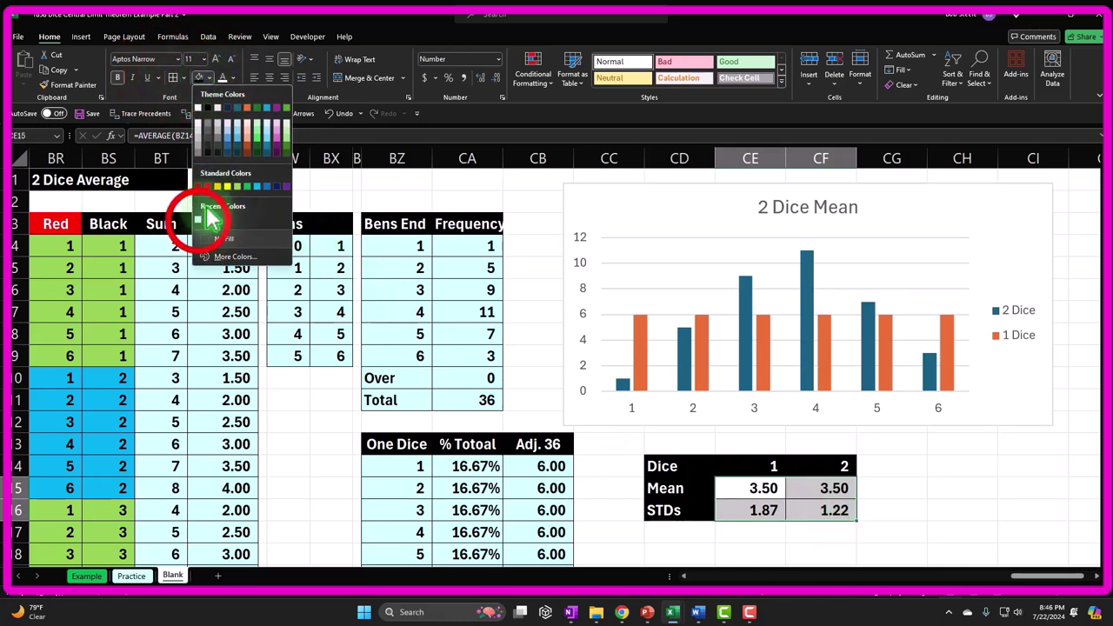
pyautogui.click(213, 238)
pyautogui.click(409, 223)
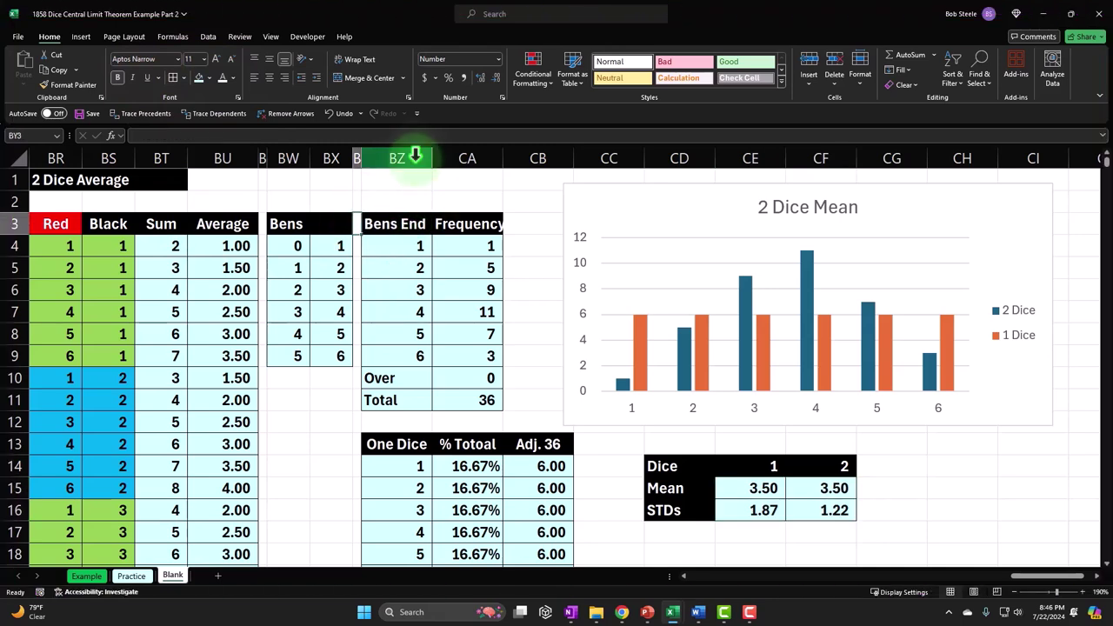
# Enter the heading '4 Dice Average' in cell CJ1.
pyautogui.press('Left')
pyautogui.press('Left')
pyautogui.press('Left')
pyautogui.press('Left')
pyautogui.press('Left')
pyautogui.press('Right')
pyautogui.press('Right')
pyautogui.press('Right')
pyautogui.press('Right')
pyautogui.press('Right')
pyautogui.press('Right')
pyautogui.press('Right')
pyautogui.press('Right')
pyautogui.press('Right')
pyautogui.press('Right')
pyautogui.press('Right')
pyautogui.press('Right')
pyautogui.press('Right')
pyautogui.press('Right')
pyautogui.press('Right')
pyautogui.press('Right')
pyautogui.press('Right')
pyautogui.press('Right')
pyautogui.press('Right')
pyautogui.press('Right')
pyautogui.press('Up')
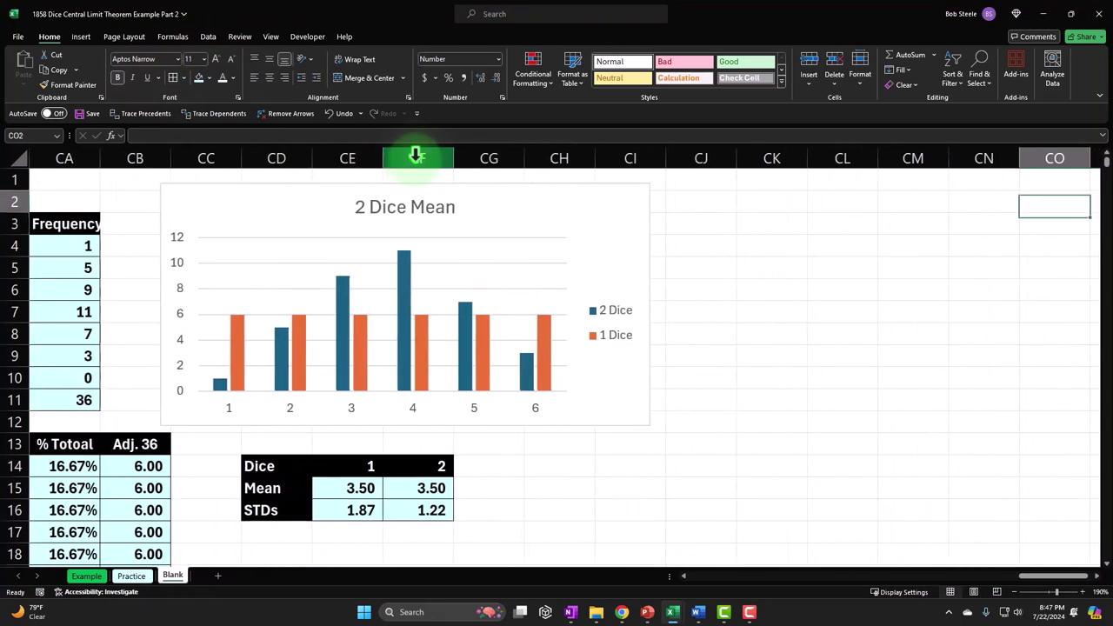
pyautogui.press('Left')
pyautogui.press('Up')
pyautogui.press('Left')
pyautogui.press('Left')
pyautogui.press('Left')
pyautogui.press('Left')
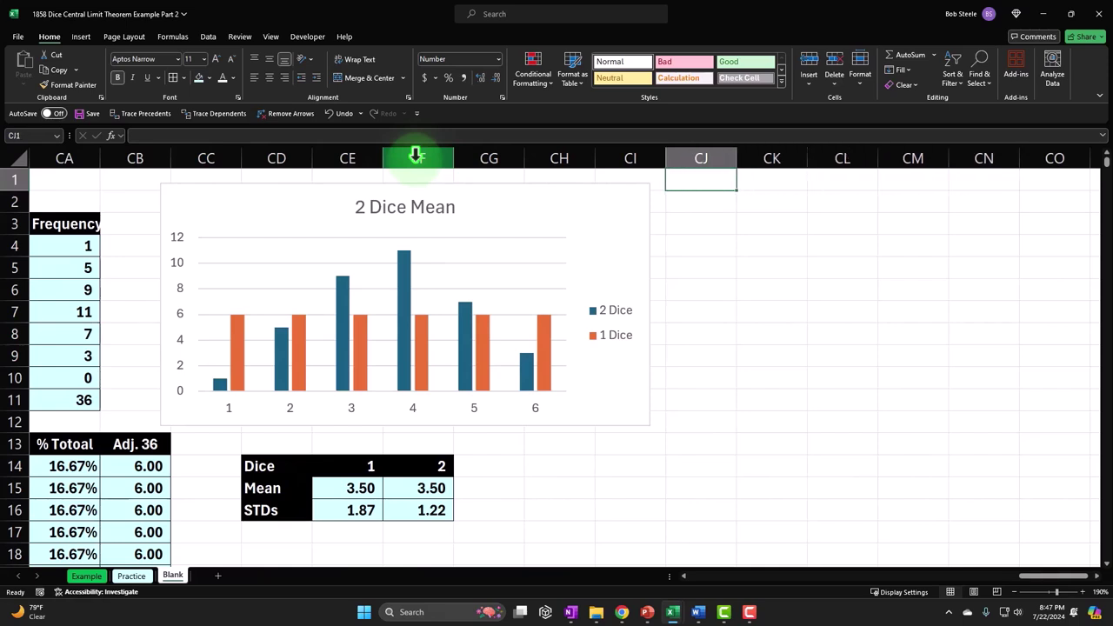
pyautogui.write('Av')
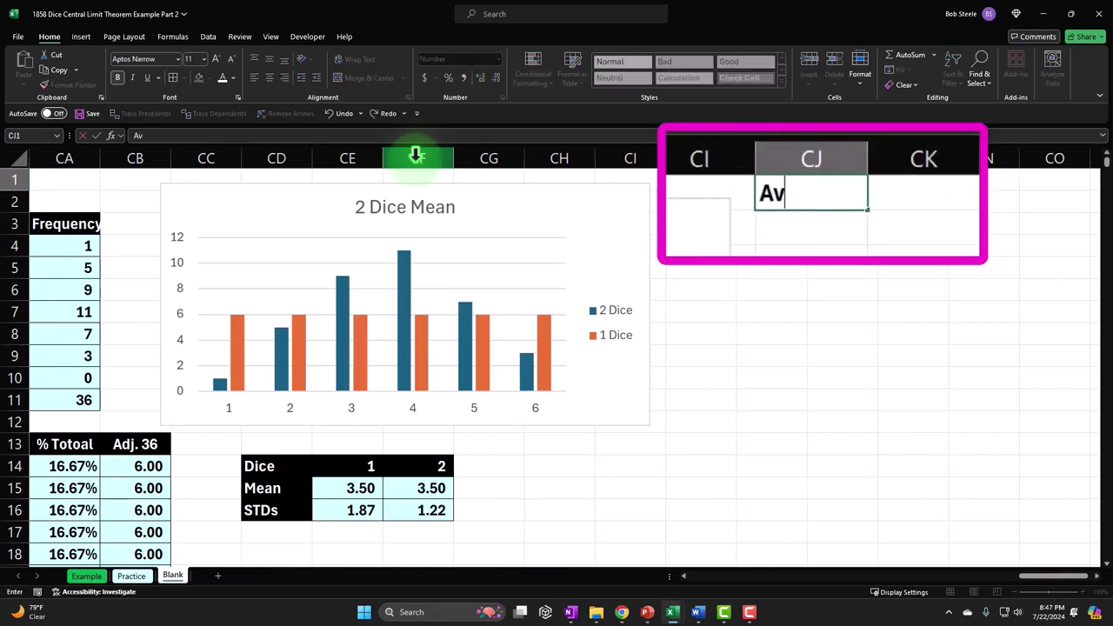
pyautogui.press('BackSpace')
pyautogui.press('BackSpace')
pyautogui.write('4 Dice Average')
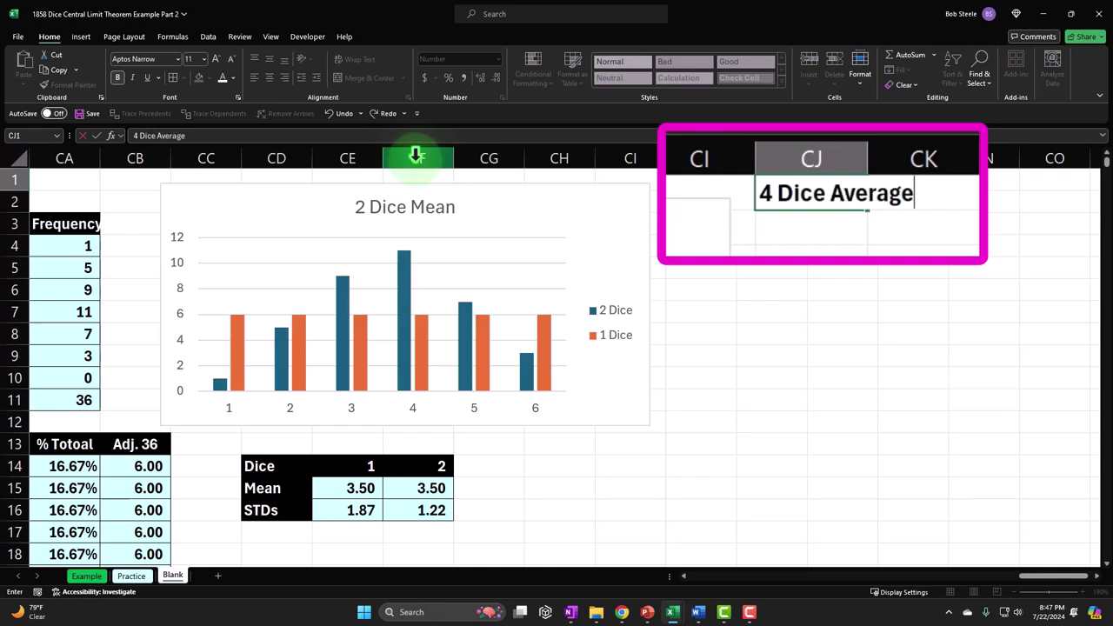
pyautogui.press('Return')
# Fill the heading range CJ1:CL1 black.
pyautogui.press('Up')
pyautogui.hotkey('shift', 'Right')
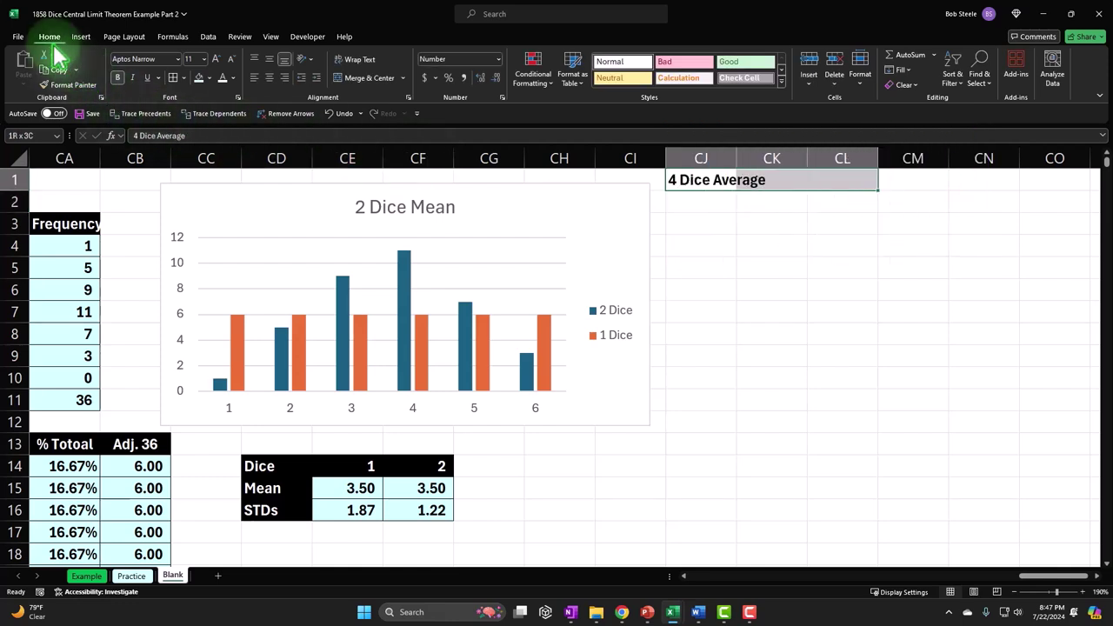
pyautogui.click(209, 78)
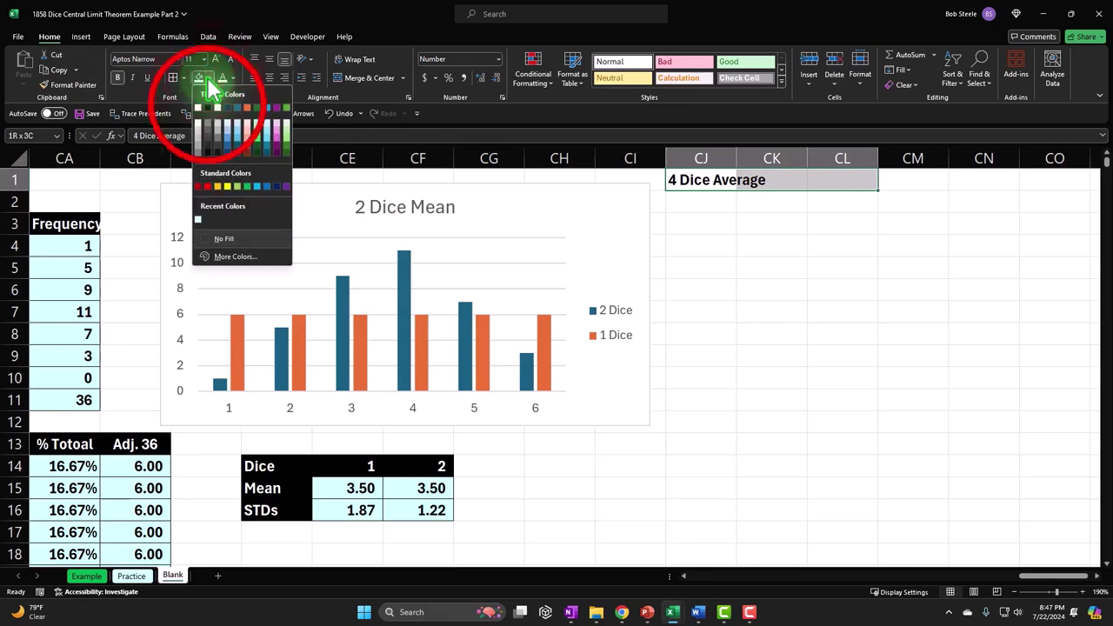
pyautogui.click(209, 108)
pyautogui.click(738, 315)
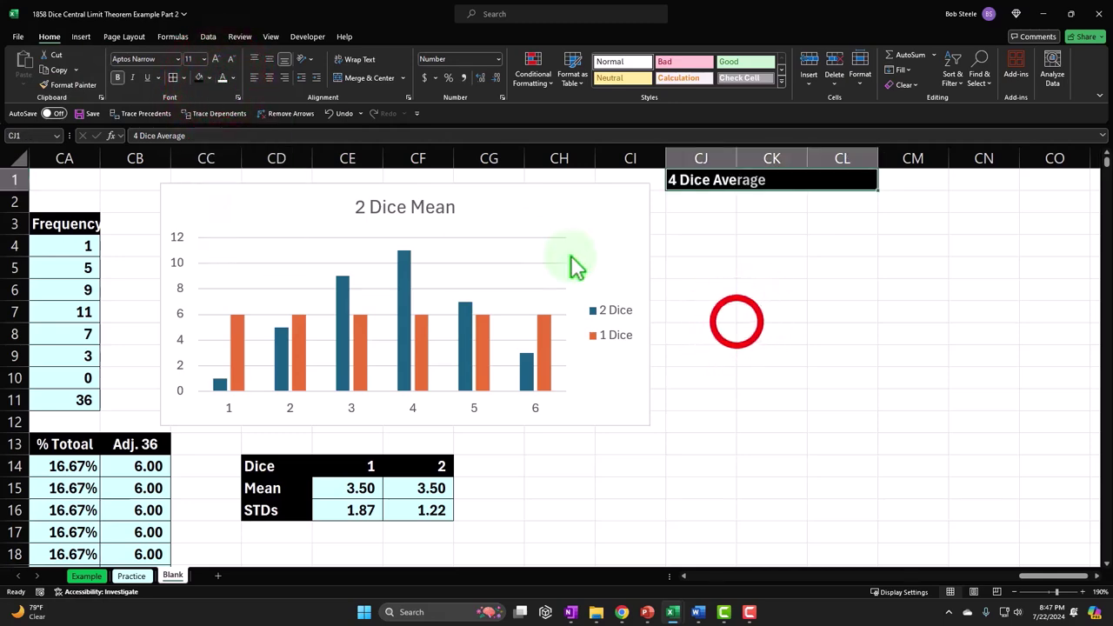
pyautogui.press('Left')
pyautogui.press('Left')
pyautogui.press('Left')
pyautogui.press('Left')
pyautogui.press('Left')
pyautogui.press('Left')
pyautogui.press('Left')
pyautogui.press('Left')
pyautogui.press('Left')
pyautogui.press('Left')
pyautogui.press('Left')
pyautogui.press('Left')
pyautogui.press('Left')
pyautogui.press('Left')
pyautogui.press('Left')
pyautogui.press('Left')
pyautogui.press('Left')
pyautogui.press('Left')
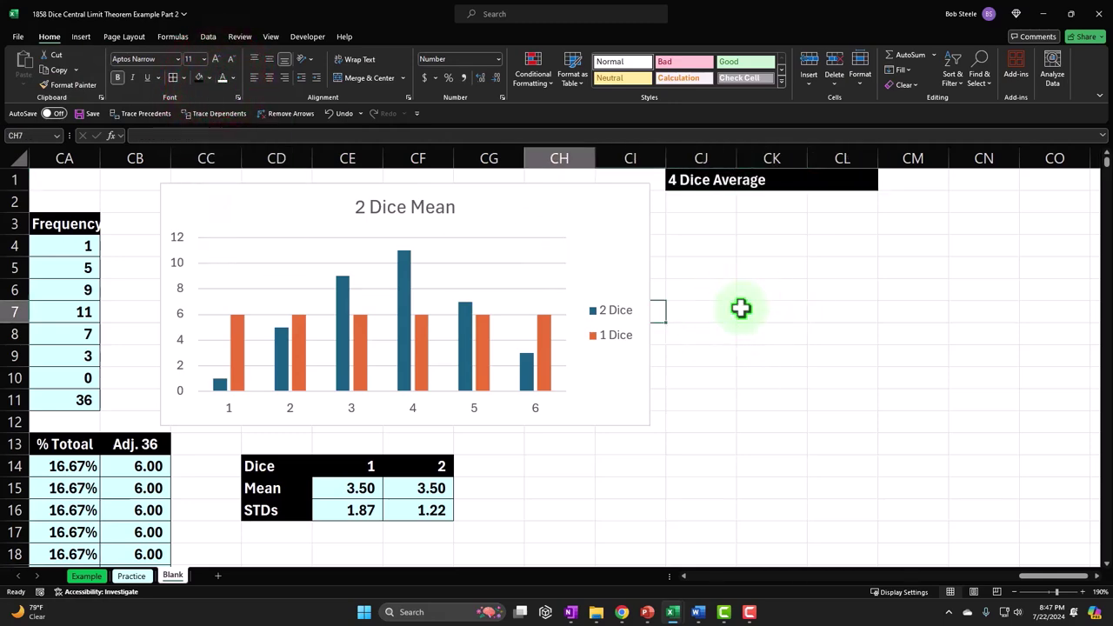
# Copy the Orange, Red, Black and Sum table from T1:W1 down to its Count row.
pyautogui.press('Left')
pyautogui.press('Left')
pyautogui.press('Left')
pyautogui.press('Left')
pyautogui.press('Left')
pyautogui.press('Left')
pyautogui.press('Left')
pyautogui.press('Left')
pyautogui.press('Left')
pyautogui.press('Left')
pyautogui.press('Left')
pyautogui.press('Left')
pyautogui.press('Left')
pyautogui.press('Left')
pyautogui.press('Left')
pyautogui.press('Left')
pyautogui.press('Left')
pyautogui.press('Left')
pyautogui.press('Left')
pyautogui.press('Left')
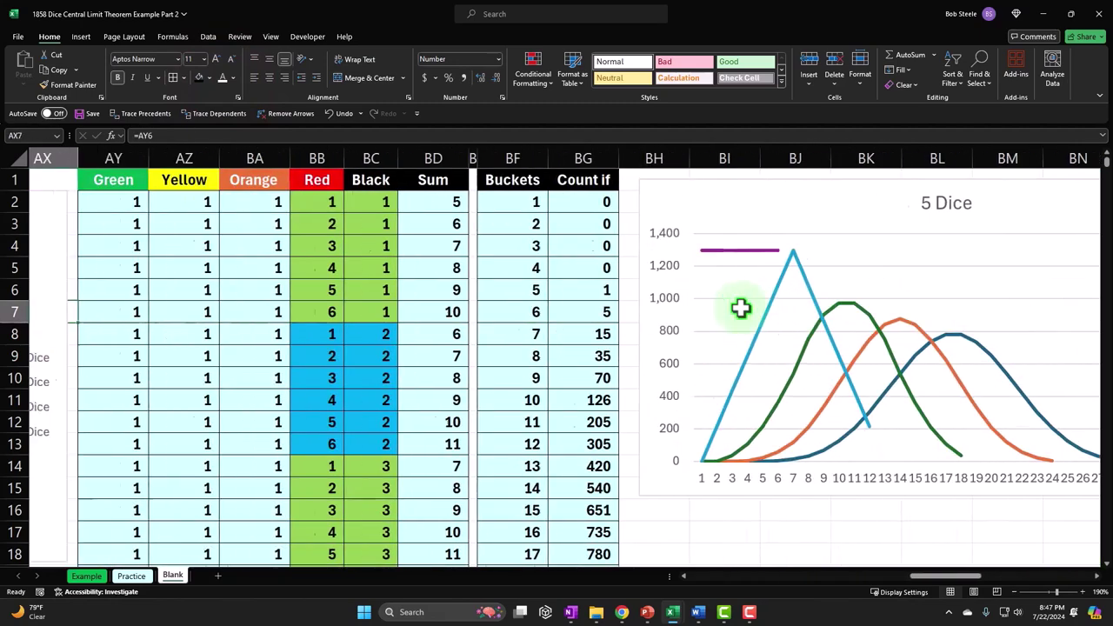
pyautogui.press('Left')
pyautogui.press('Left')
pyautogui.press('Left')
pyautogui.press('Left')
pyautogui.press('Left')
pyautogui.press('Left')
pyautogui.press('Left')
pyautogui.press('Left')
pyautogui.press('Left')
pyautogui.press('Left')
pyautogui.press('Left')
pyautogui.press('Left')
pyautogui.press('Left')
pyautogui.press('Left')
pyautogui.press('Left')
pyautogui.press('Left')
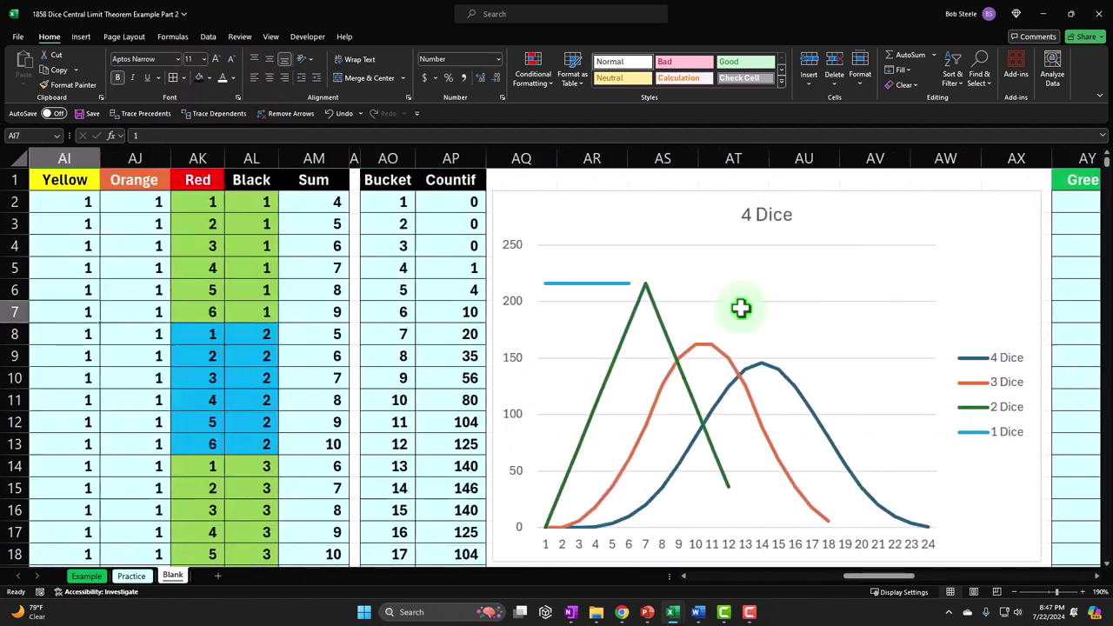
pyautogui.press('Left')
pyautogui.press('Left')
pyautogui.press('Left')
pyautogui.press('Left')
pyautogui.press('Left')
pyautogui.press('Left')
pyautogui.press('Left')
pyautogui.press('Left')
pyautogui.press('Left')
pyautogui.press('Left')
pyautogui.press('Left')
pyautogui.press('Left')
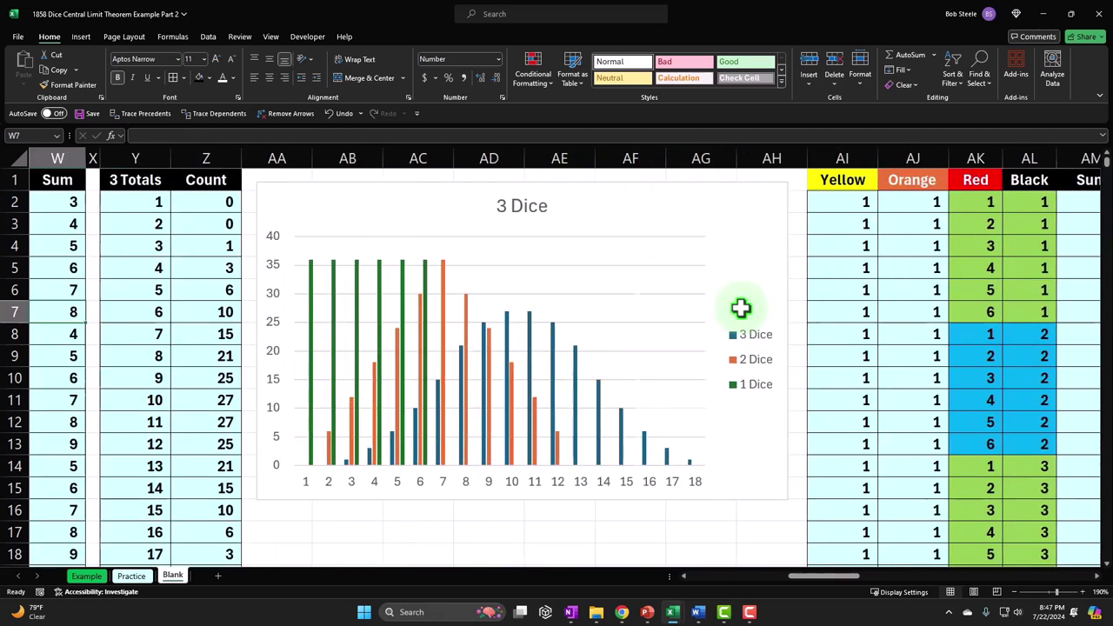
pyautogui.press('Left')
pyautogui.press('Right')
pyautogui.press('Right')
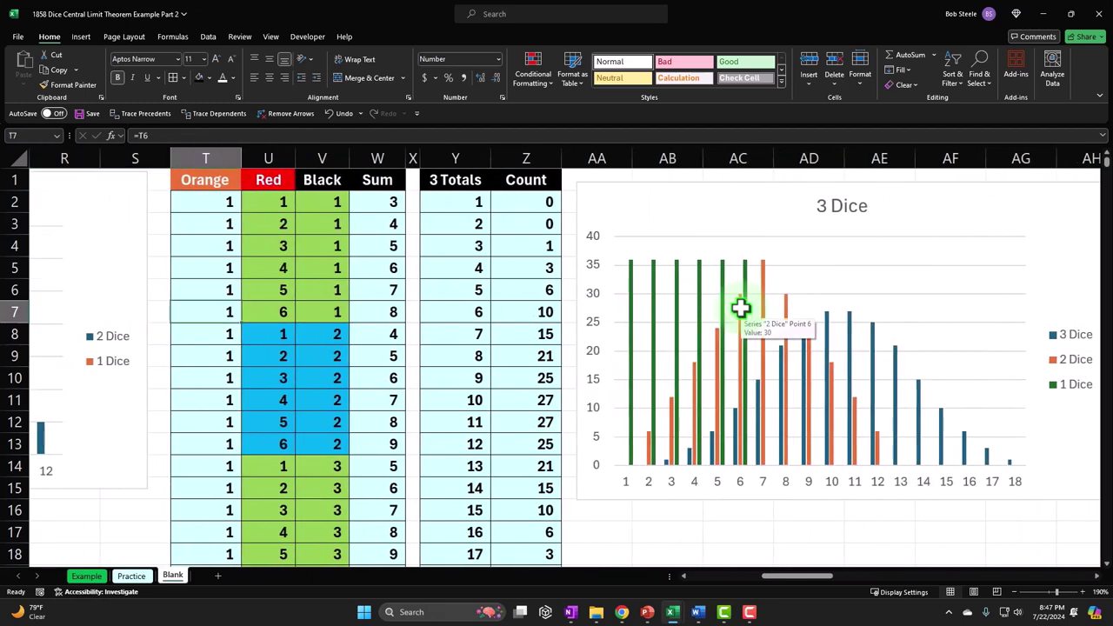
pyautogui.press('Left')
pyautogui.press('Left')
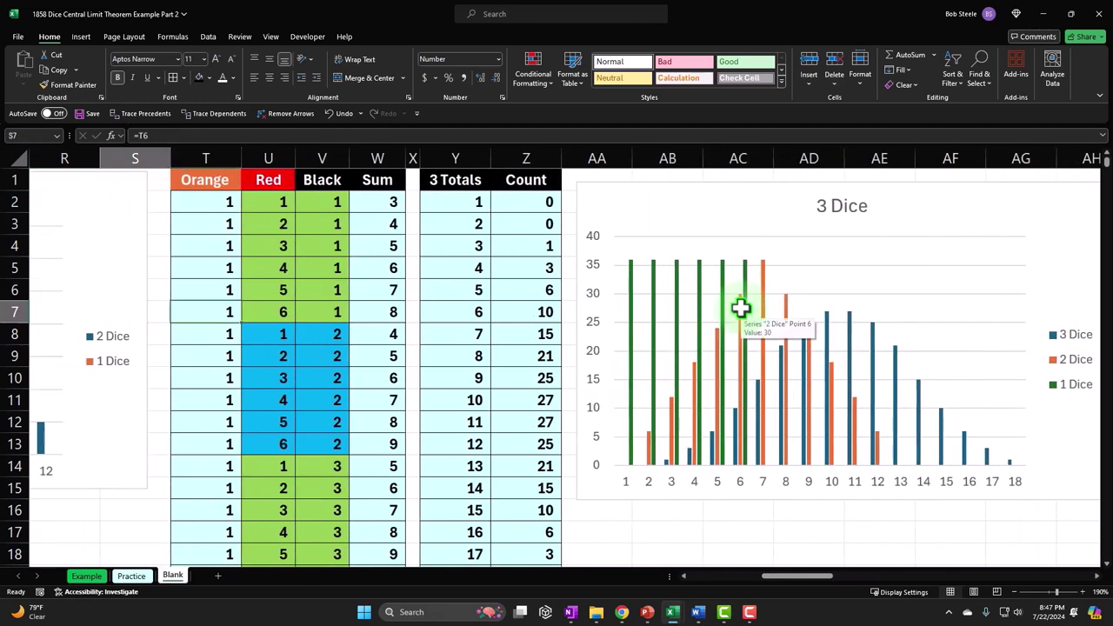
pyautogui.press('Right')
pyautogui.press('Right')
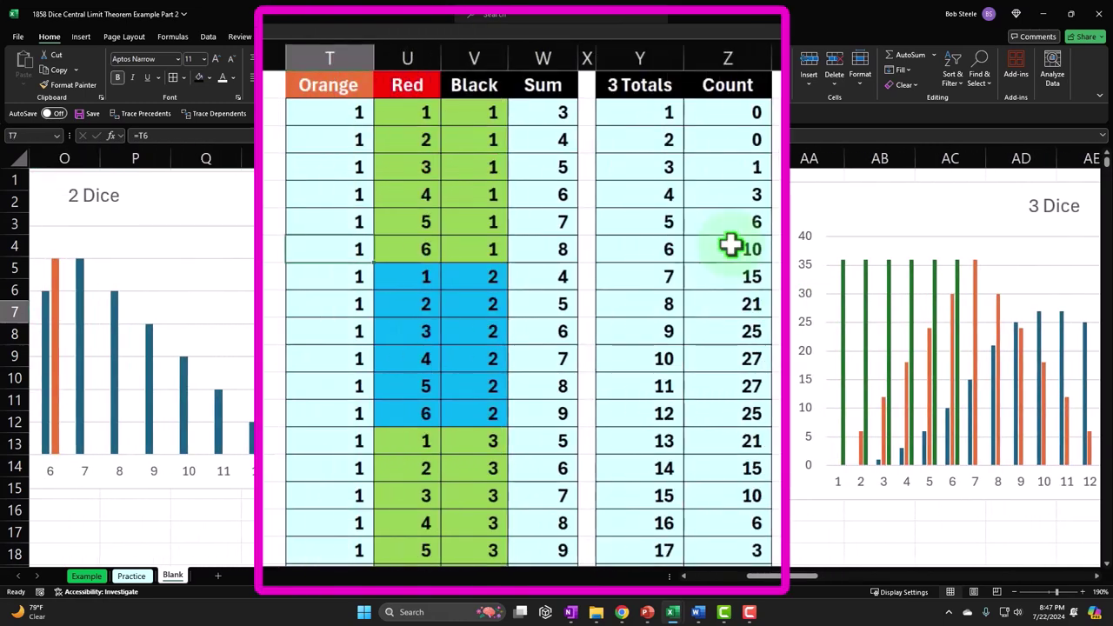
pyautogui.press('Up')
pyautogui.press('Up')
pyautogui.press('Up')
pyautogui.press('Up')
pyautogui.press('Up')
pyautogui.press('Up')
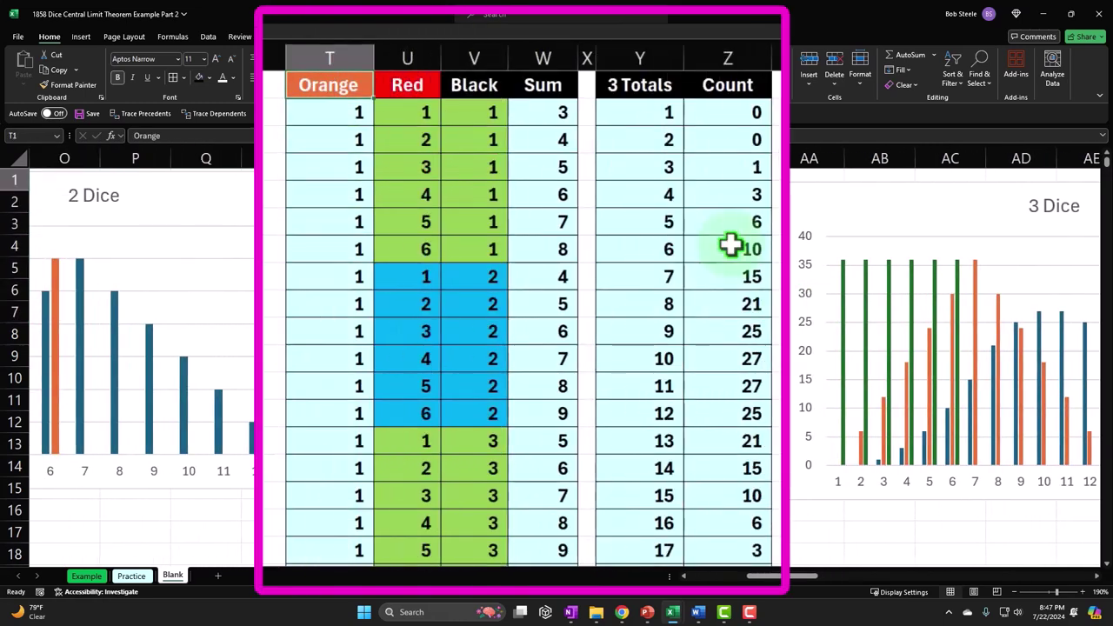
pyautogui.hotkey('shift', 'Right')
pyautogui.hotkey('shift', 'Right')
pyautogui.hotkey('shift', 'Right')
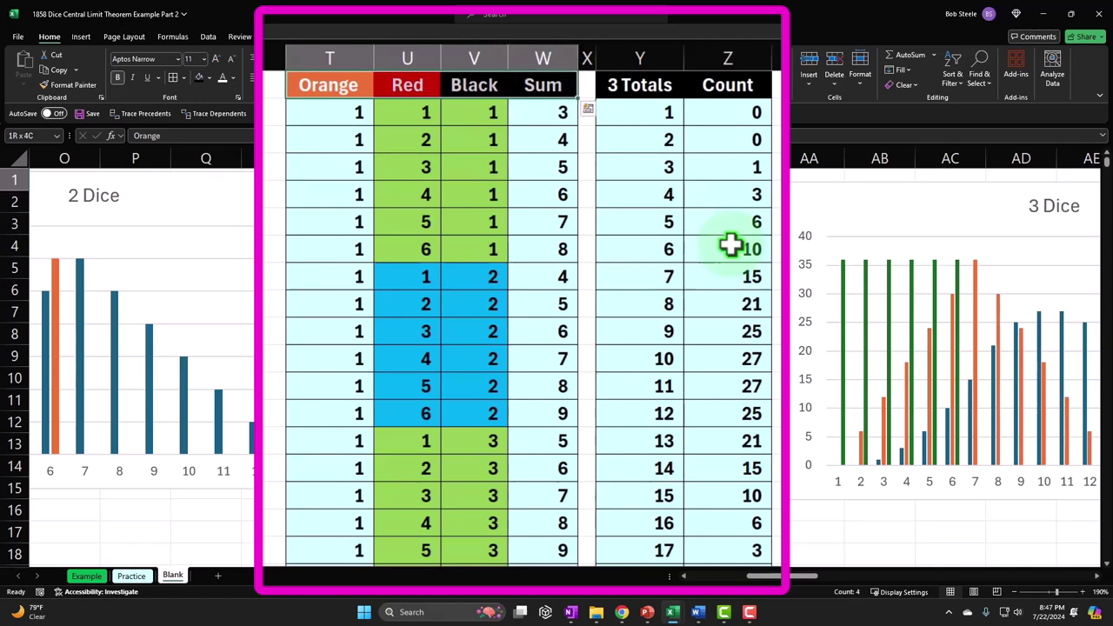
pyautogui.hotkey('ctrl', 'shift', 'Down')
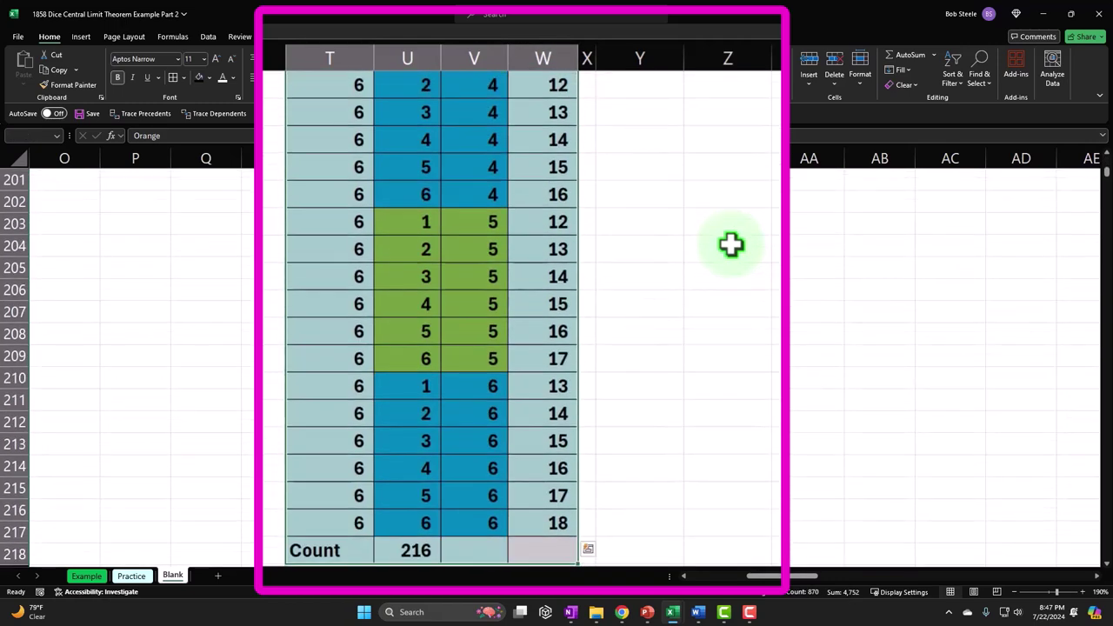
pyautogui.hotkey('ctrl', 'c')
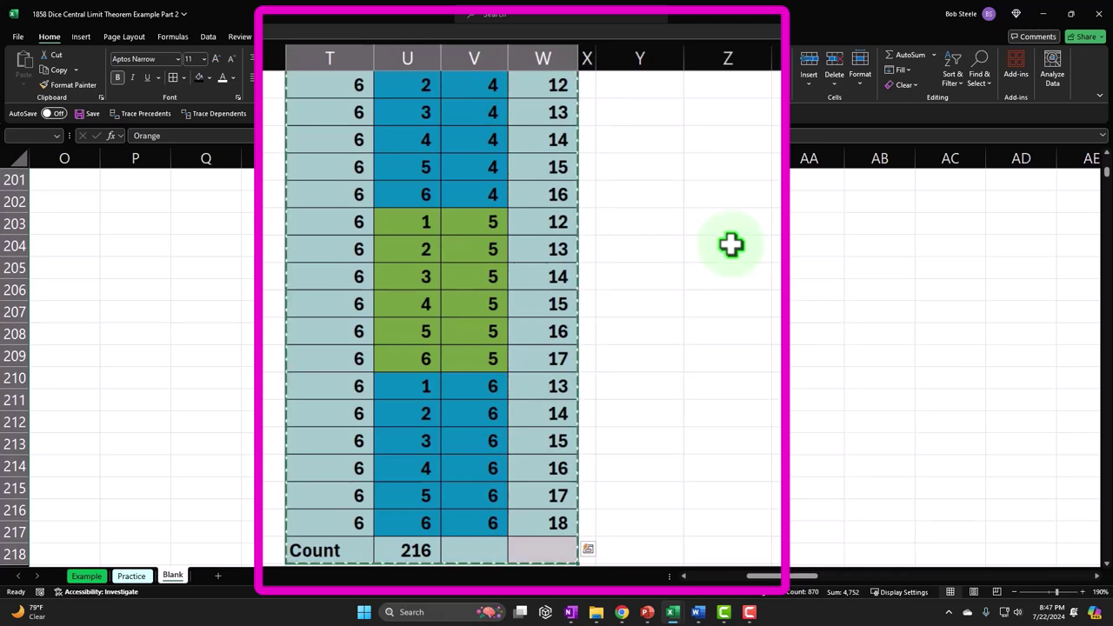
pyautogui.moveTo(1107, 172); pyautogui.dragTo(1107, 161)
pyautogui.moveTo(787, 576); pyautogui.dragTo(1094, 614)
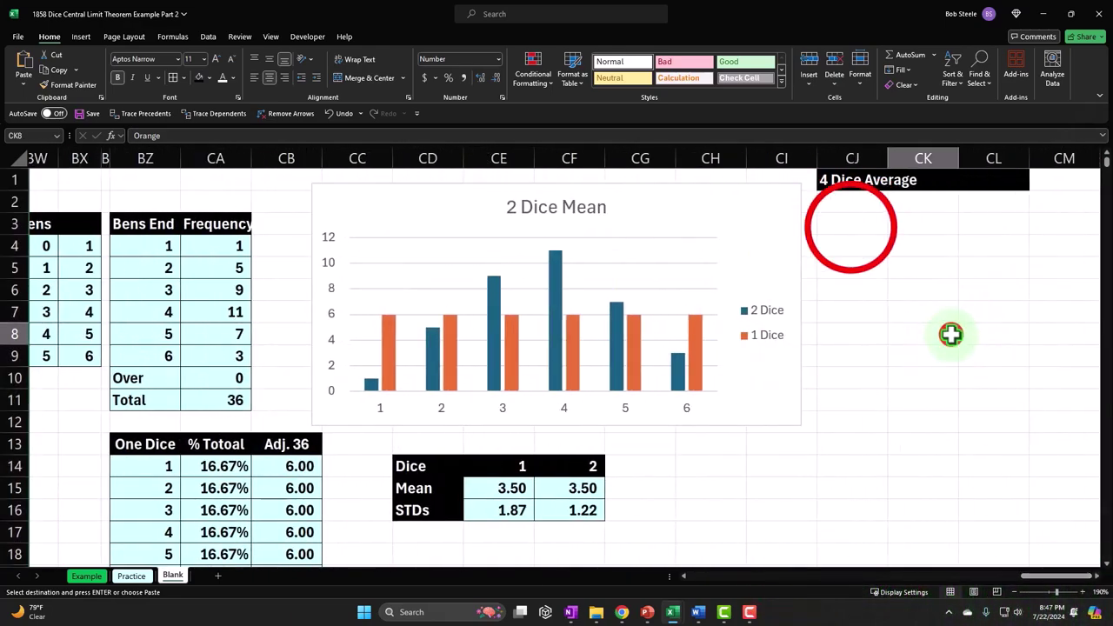
# Paste the copied three-dice table at cell CJ3.
pyautogui.rightClick(852, 223)
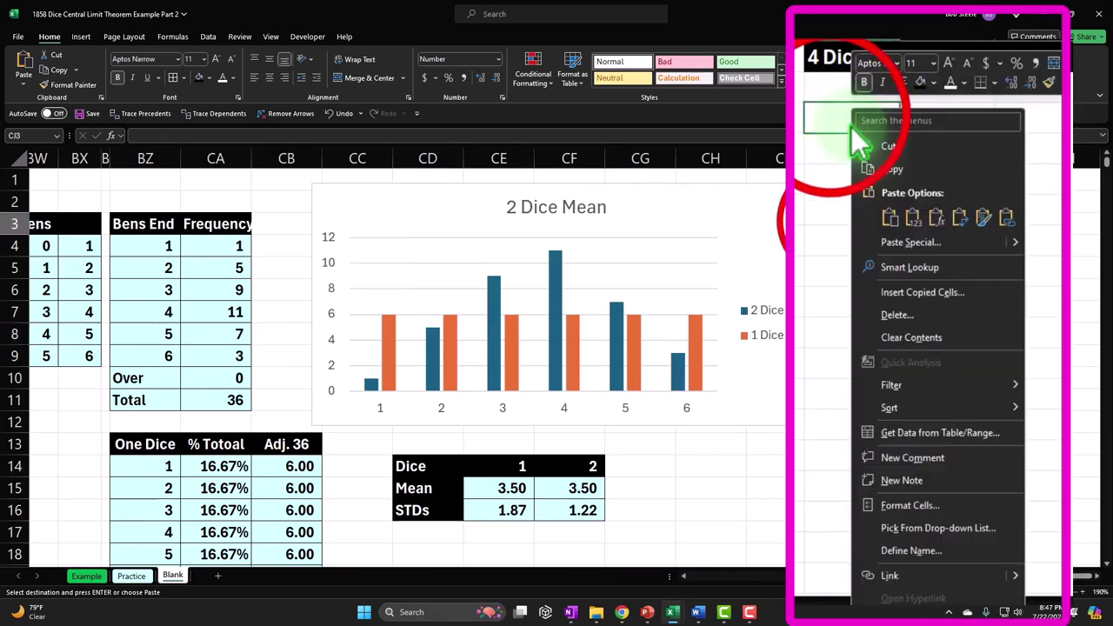
pyautogui.click(836, 222)
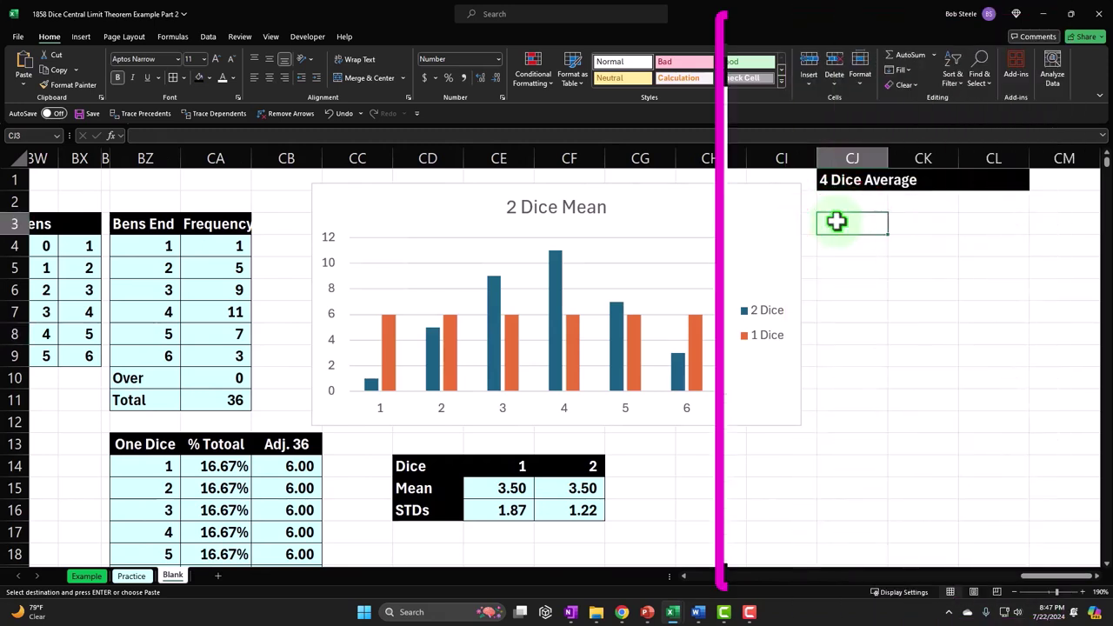
pyautogui.hotkey('ctrl', 'v')
# Change the CJ1 heading from '4 Dice Average' to '3 Dice Average'.
pyautogui.doubleClick(774, 98)
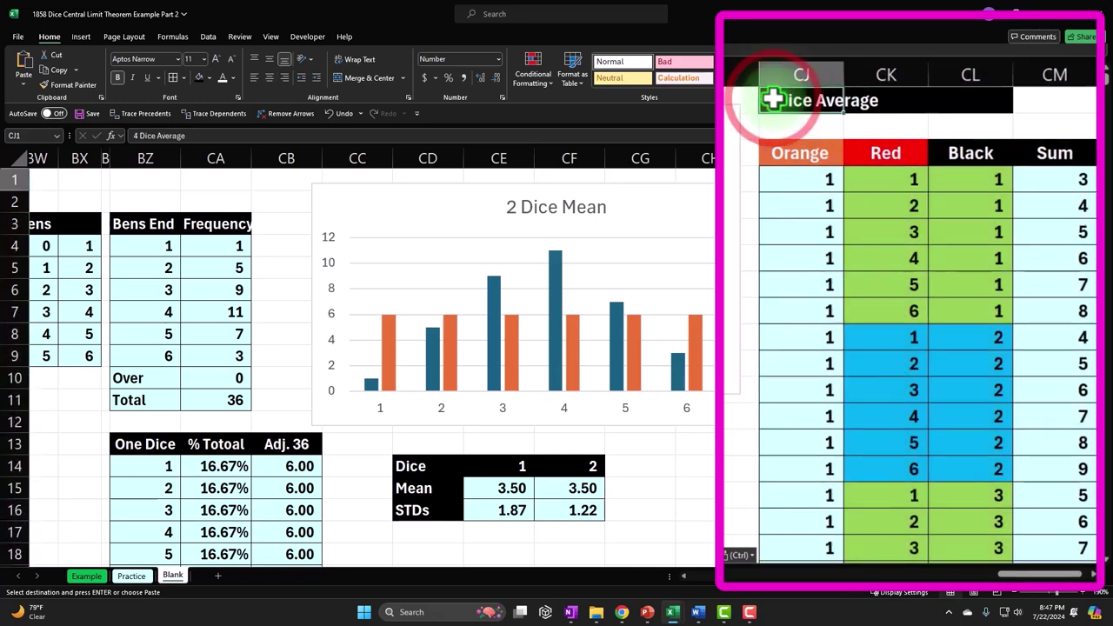
pyautogui.press('BackSpace')
pyautogui.write('3')
pyautogui.press('Return')
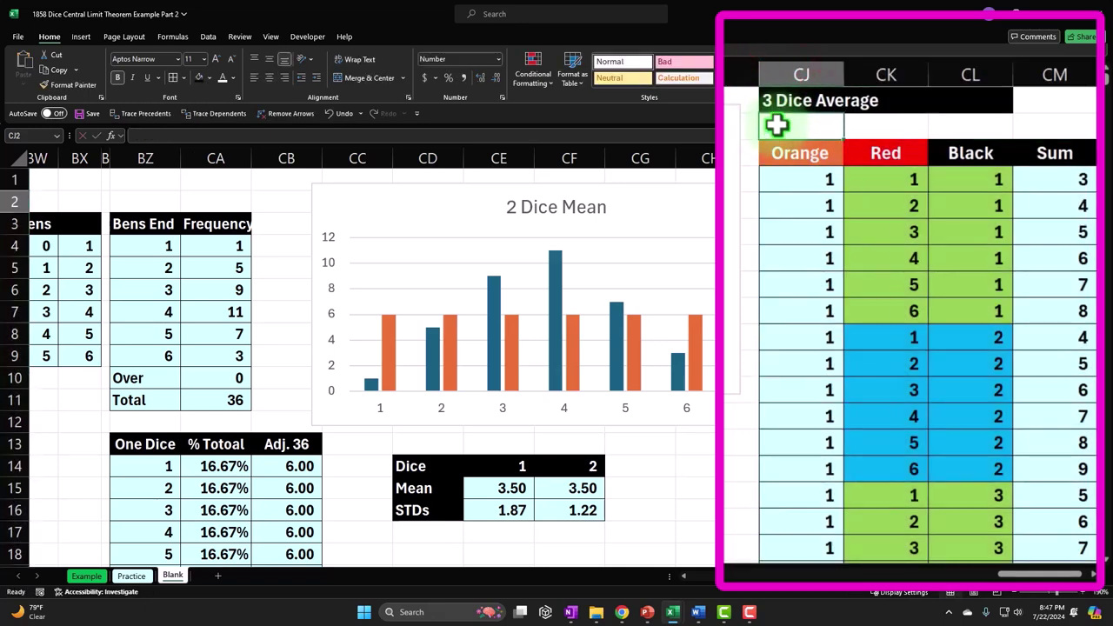
pyautogui.press('Right')
pyautogui.press('Right')
pyautogui.press('Right')
pyautogui.press('Right')
pyautogui.press('Right')
pyautogui.press('Right')
pyautogui.press('Right')
pyautogui.press('Right')
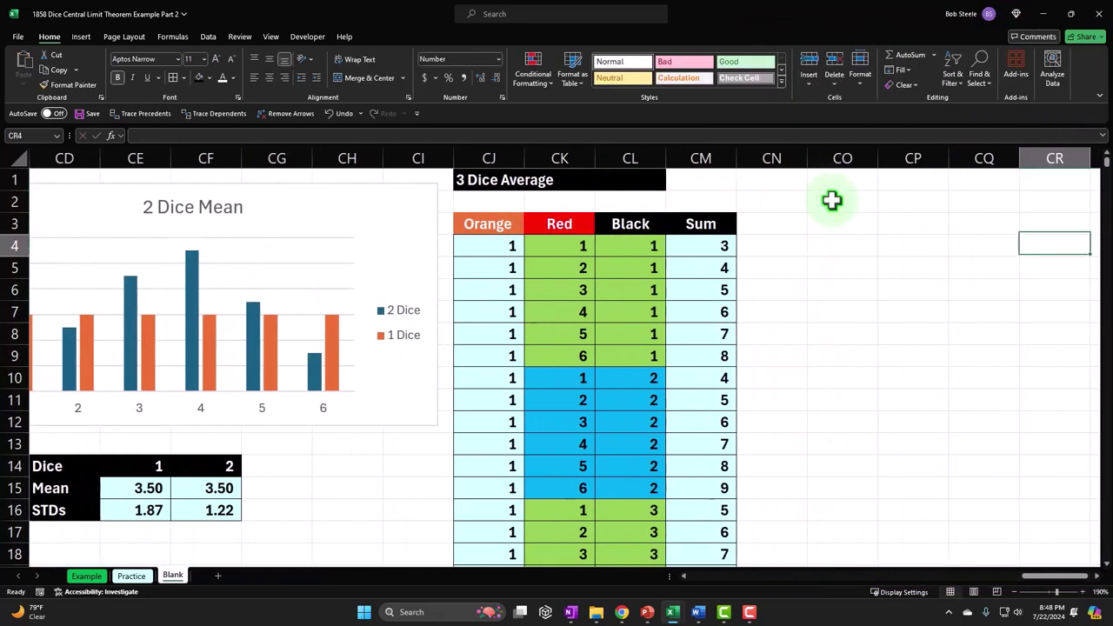
pyautogui.press('Left')
pyautogui.press('Left')
pyautogui.press('Left')
pyautogui.press('Left')
pyautogui.press('Left')
pyautogui.press('Left')
pyautogui.press('Left')
pyautogui.press('Left')
# Check the formulas in the first few pasted Orange cells from CJ4 down.
pyautogui.press('Down')
pyautogui.press('Down')
pyautogui.press('super+plus')
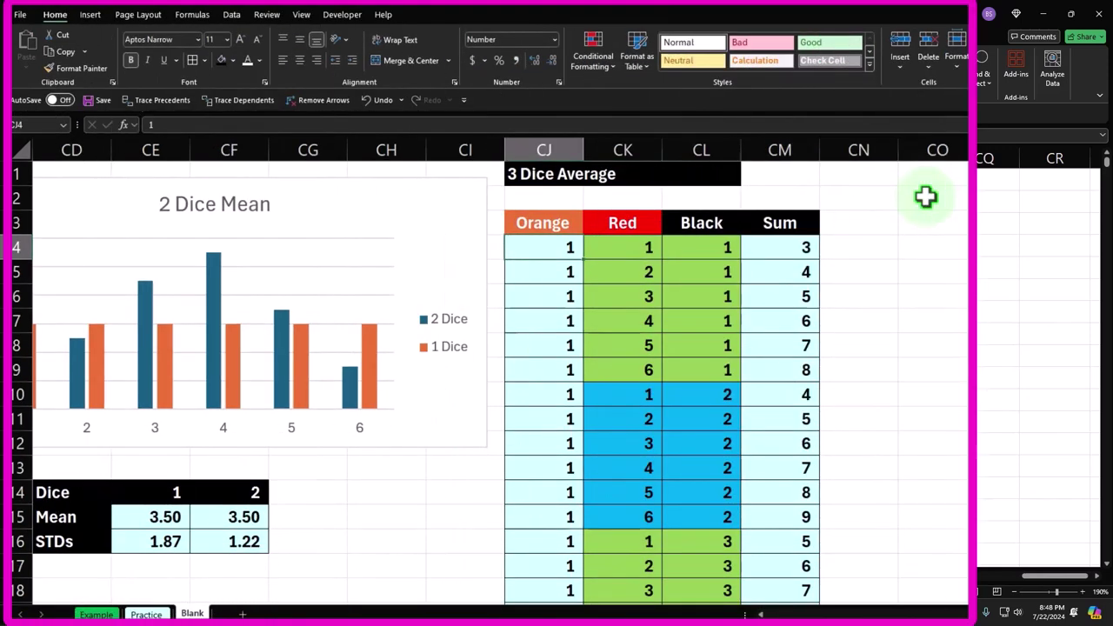
pyautogui.press('Down')
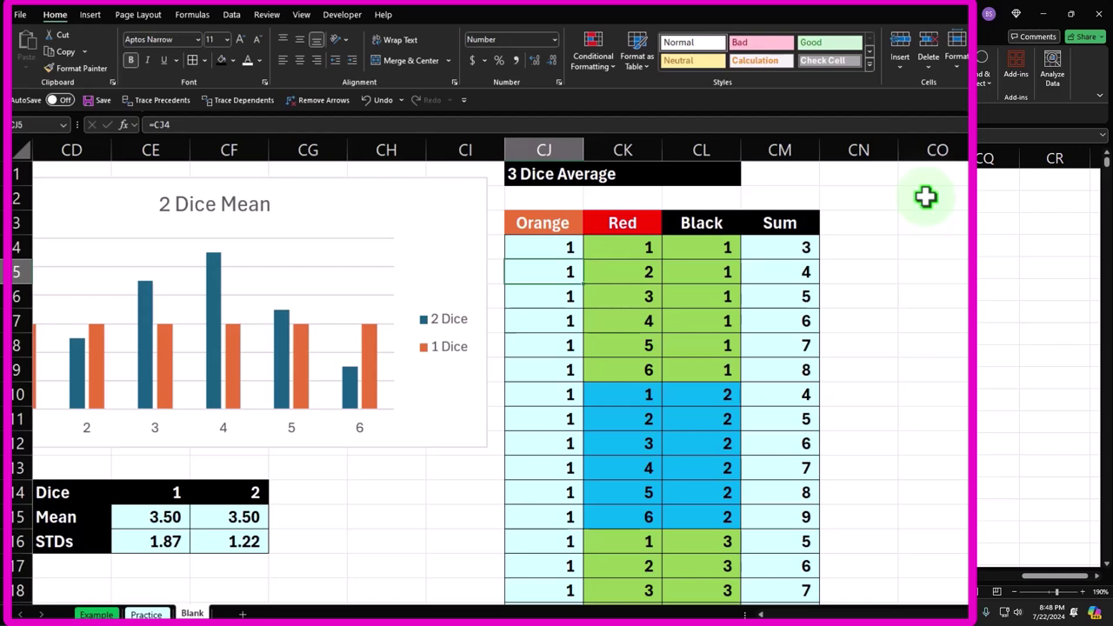
pyautogui.press('Down')
pyautogui.press('Down')
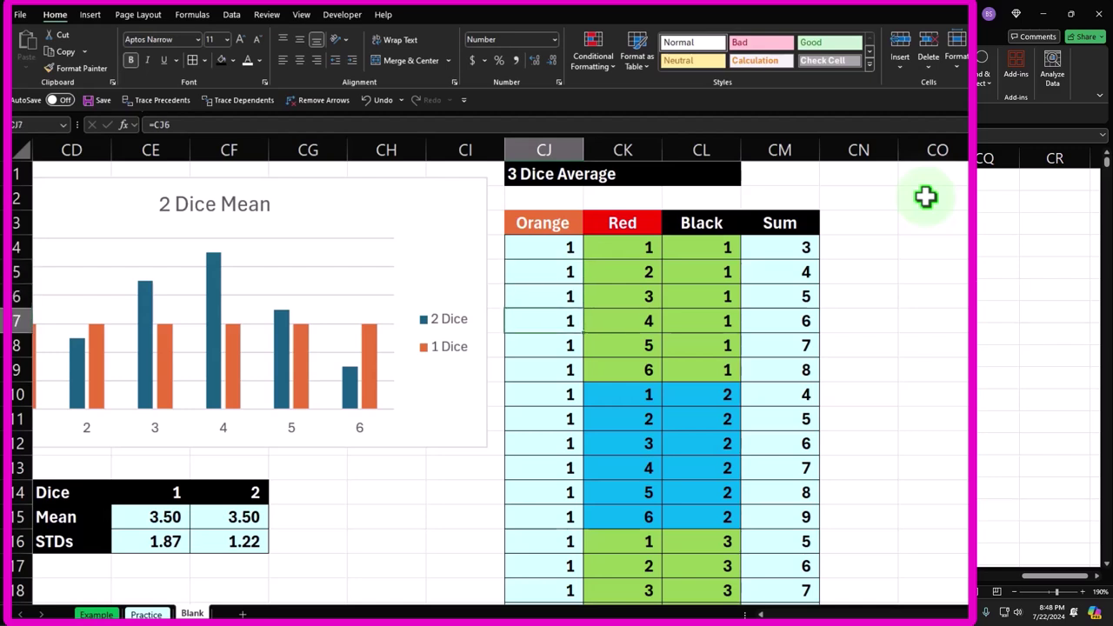
pyautogui.press('Down')
pyautogui.press('Down')
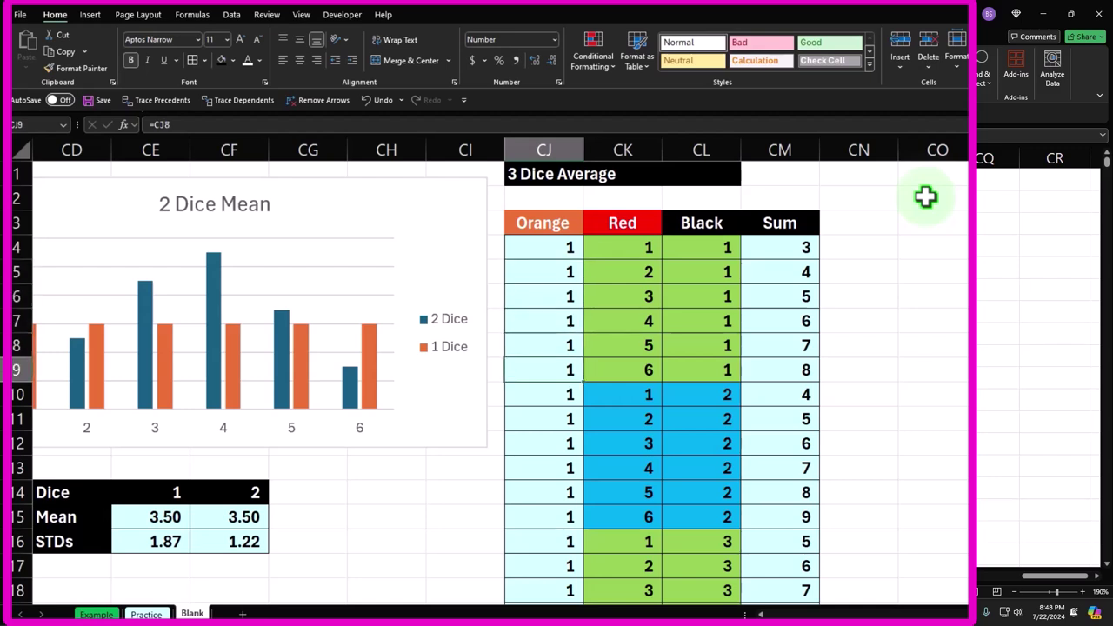
pyautogui.press('Down')
pyautogui.press('Down')
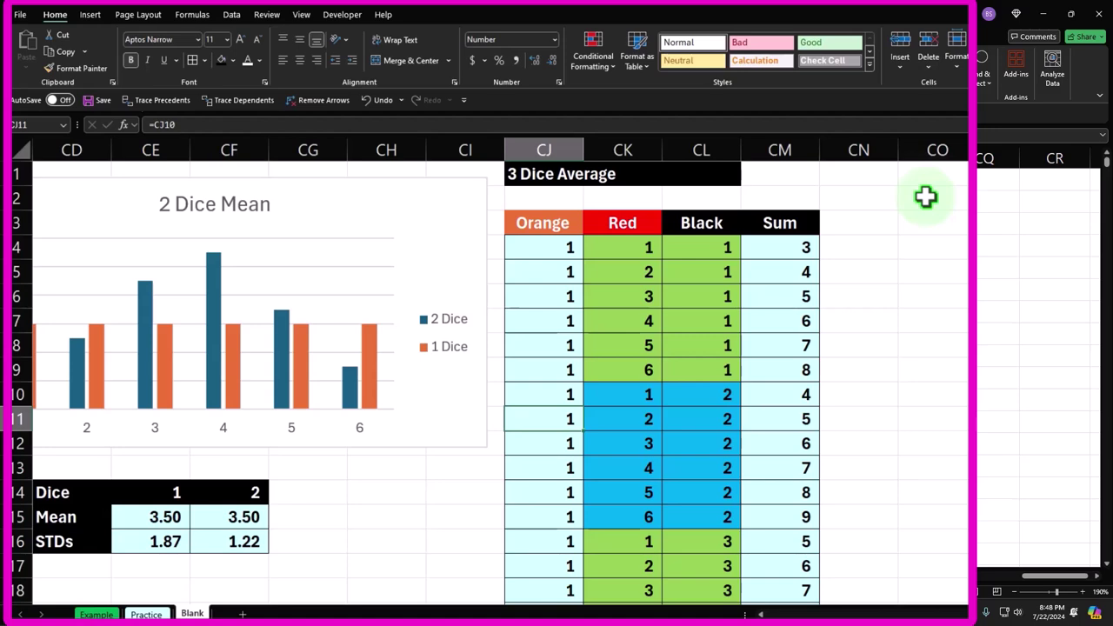
# Scroll through the pasted table and select cell CN3 beside the Sum heading.
pyautogui.moveTo(557, 250); pyautogui.dragTo(556, 325)
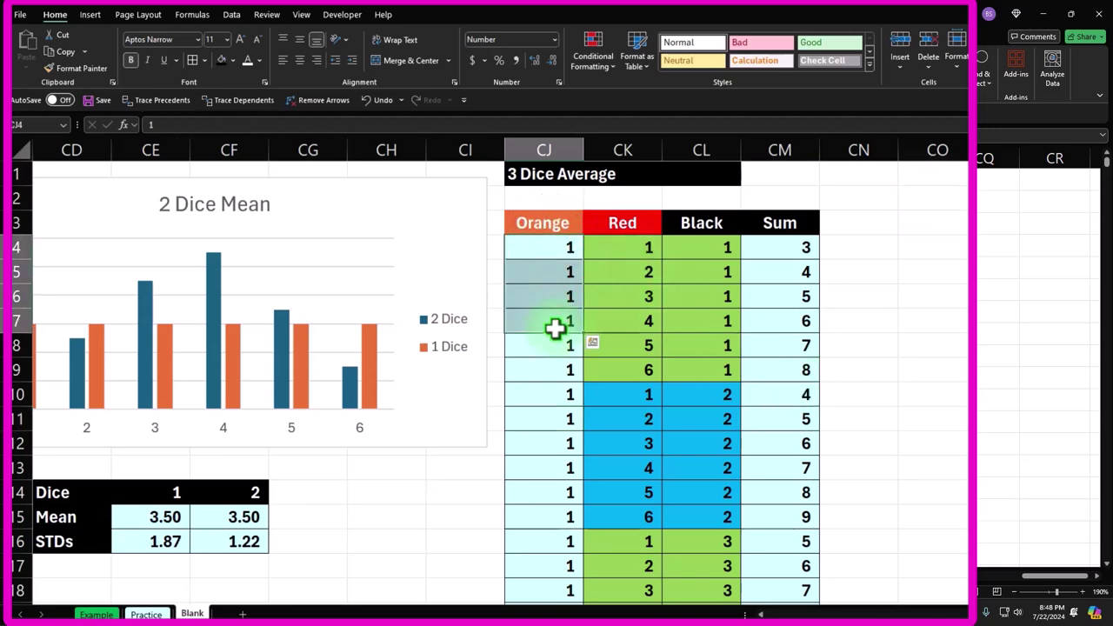
pyautogui.scroll(-5, 556, 345)
pyautogui.scroll(-12, 556, 346)
pyautogui.scroll(5, 554, 365)
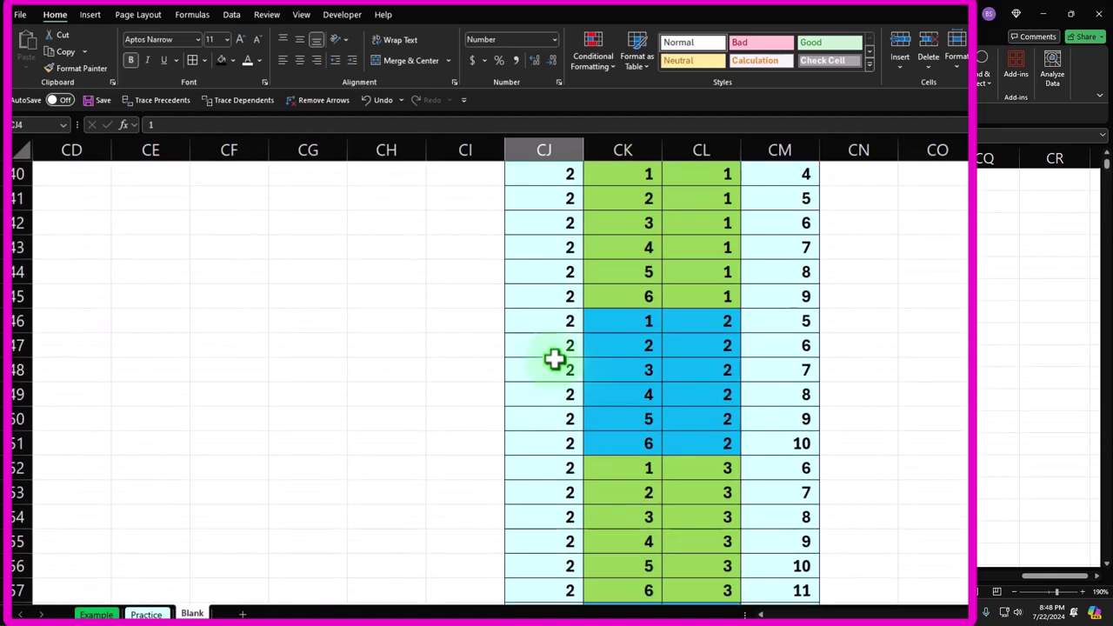
pyautogui.scroll(2, 567, 338)
pyautogui.moveTo(547, 398); pyautogui.dragTo(566, 497)
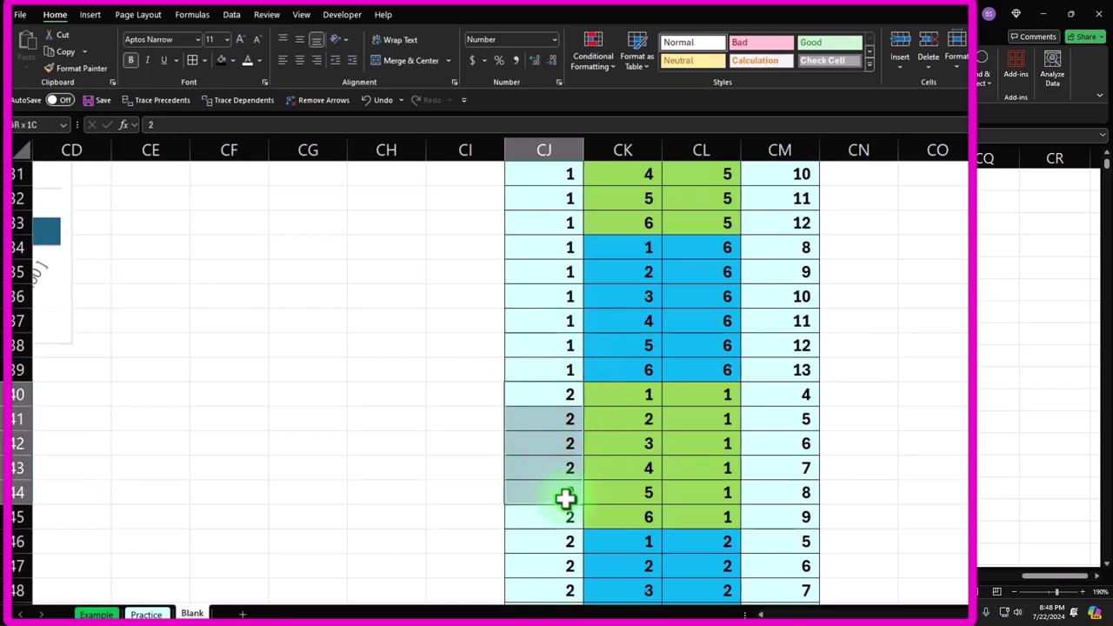
pyautogui.scroll(10, 626, 497)
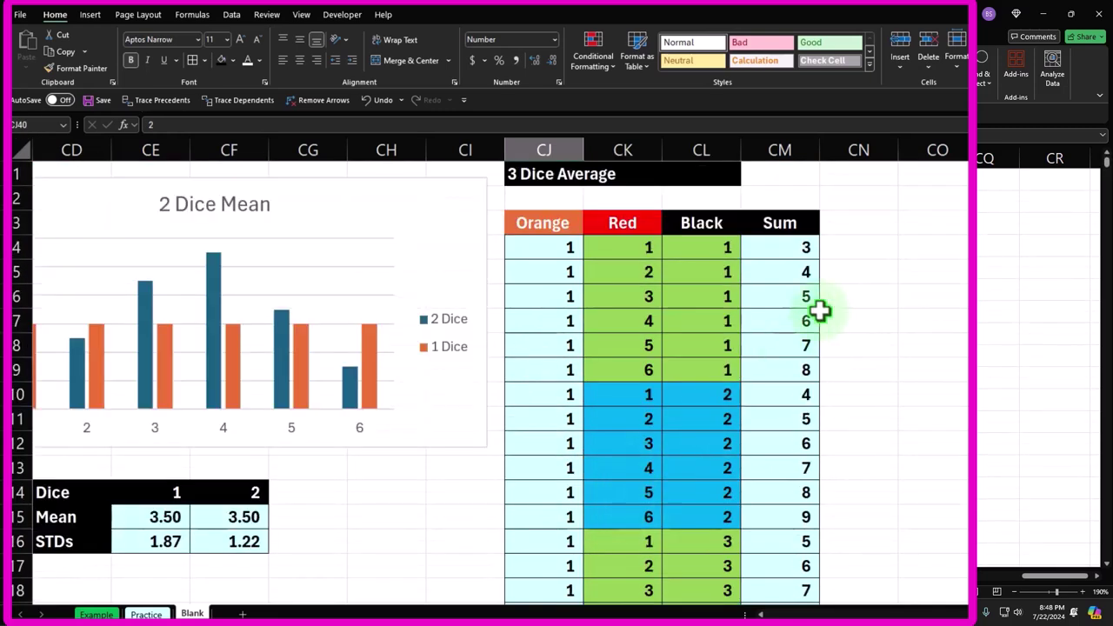
pyautogui.click(856, 227)
# Add the heading 'Average' in CN3, formatted like the Sum heading.
pyautogui.write('Average')
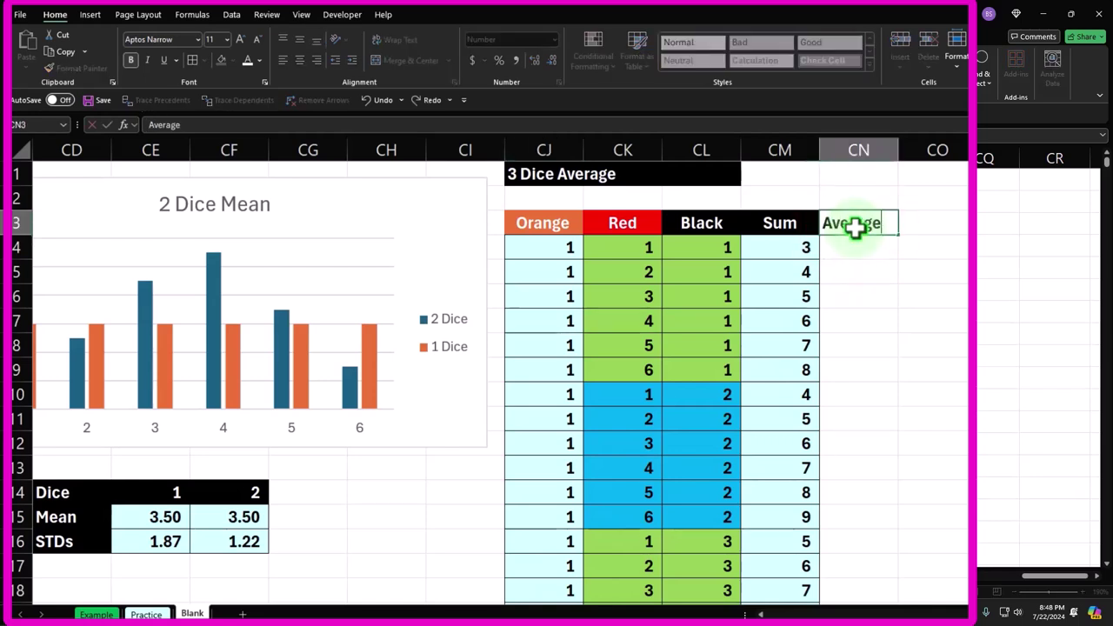
pyautogui.hotkey('ctrl', 'Return')
pyautogui.press('Left')
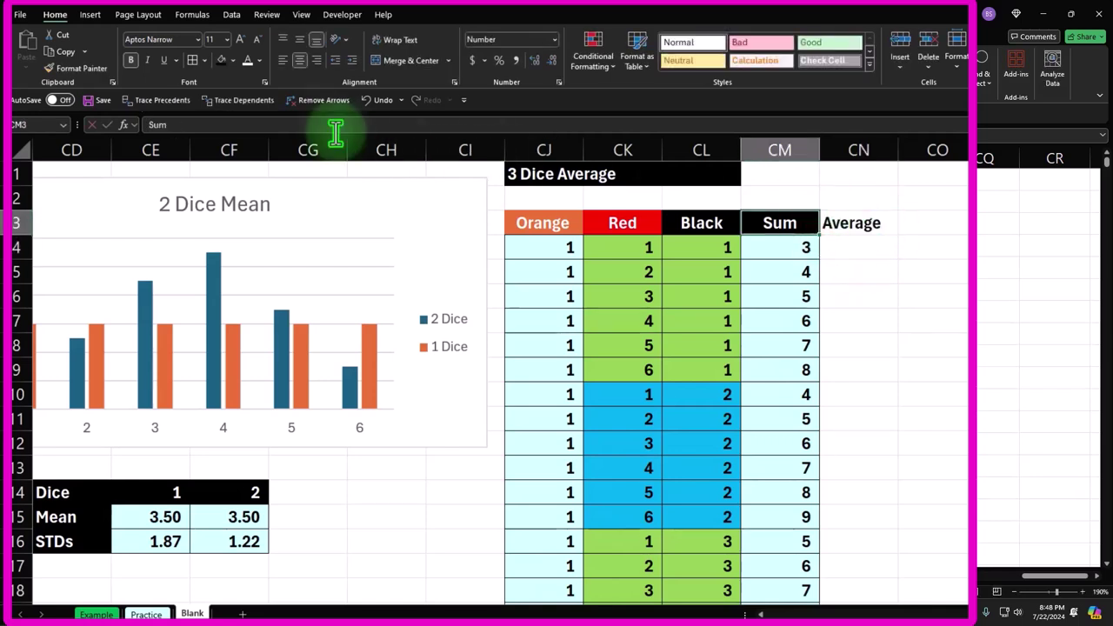
pyautogui.click(65, 67)
pyautogui.press('Right')
# In CN4, replace a Sum/3 formula with =AVERAGE(CJ4:CL4).
pyautogui.press('Return')
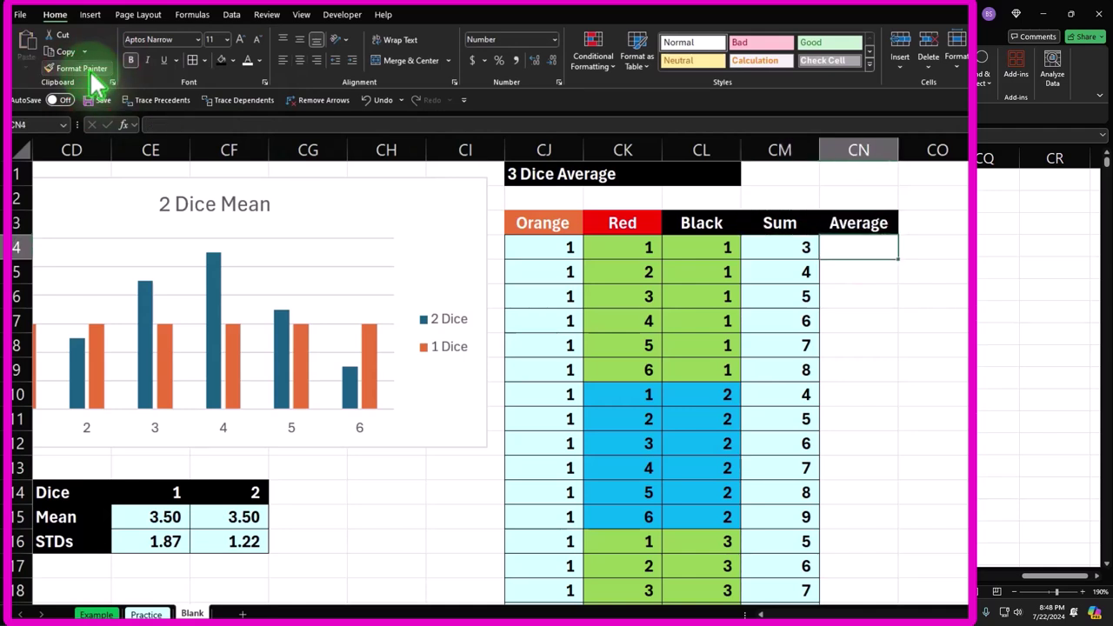
pyautogui.write('=')
pyautogui.press('Left')
pyautogui.write('/')
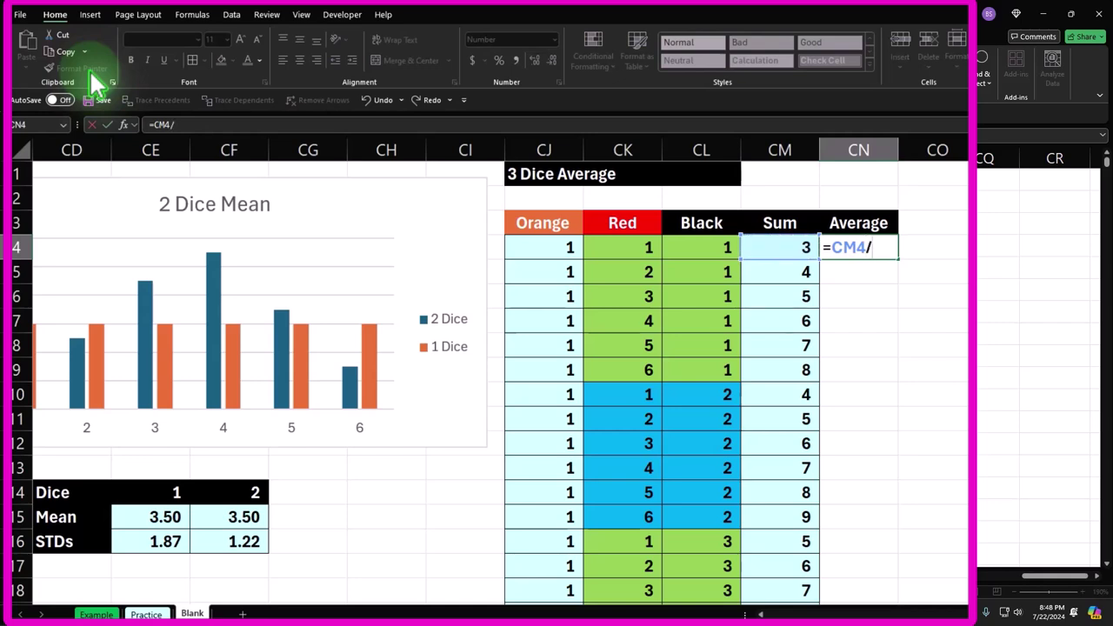
pyautogui.write('3')
pyautogui.press('Return')
pyautogui.press('Up')
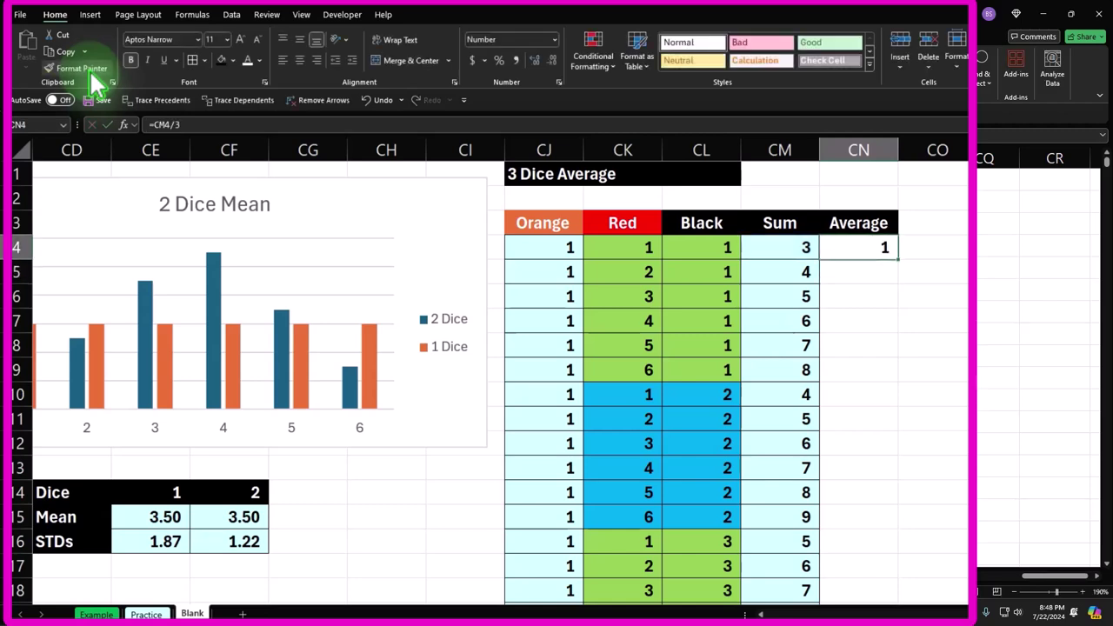
pyautogui.write('=avera')
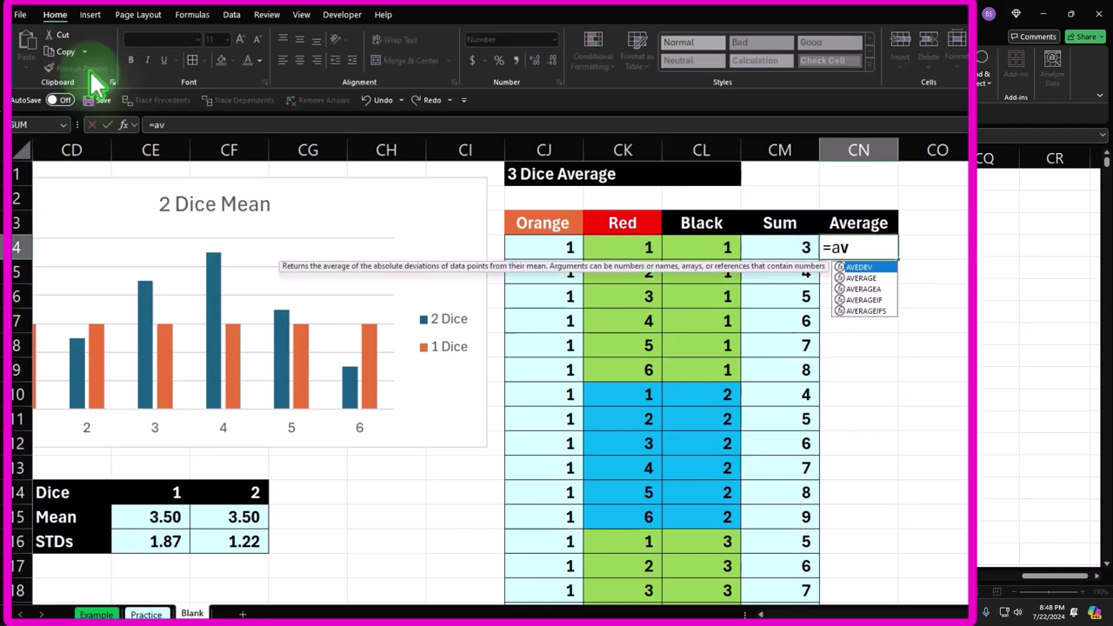
pyautogui.press('Tab')
pyautogui.press('Left')
pyautogui.press('Left')
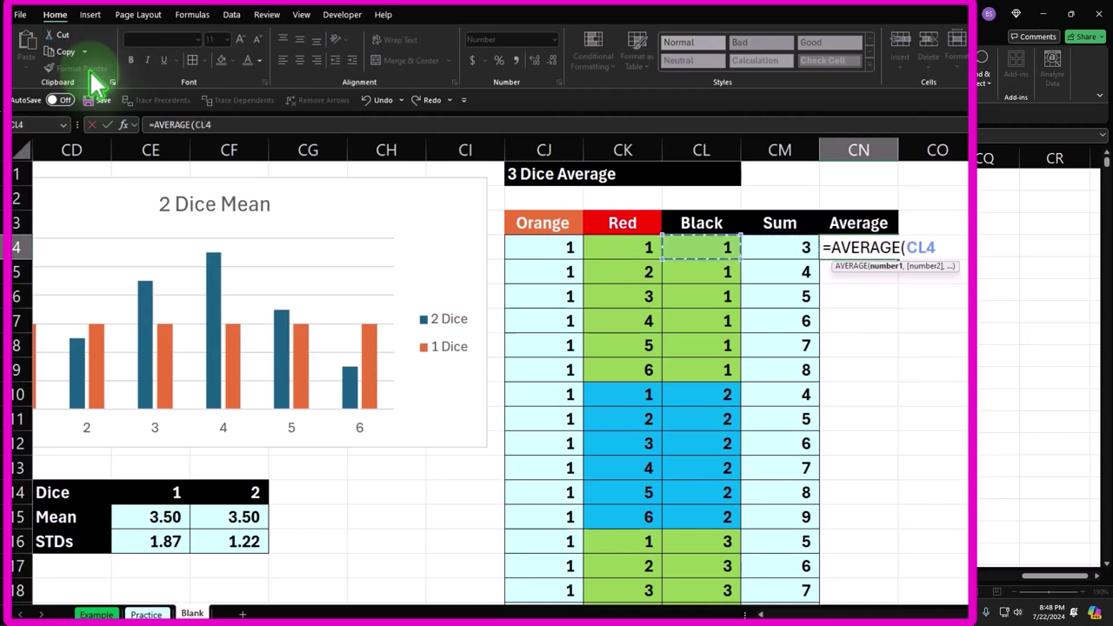
pyautogui.hotkey('shift', 'Left')
pyautogui.hotkey('shift', 'Left')
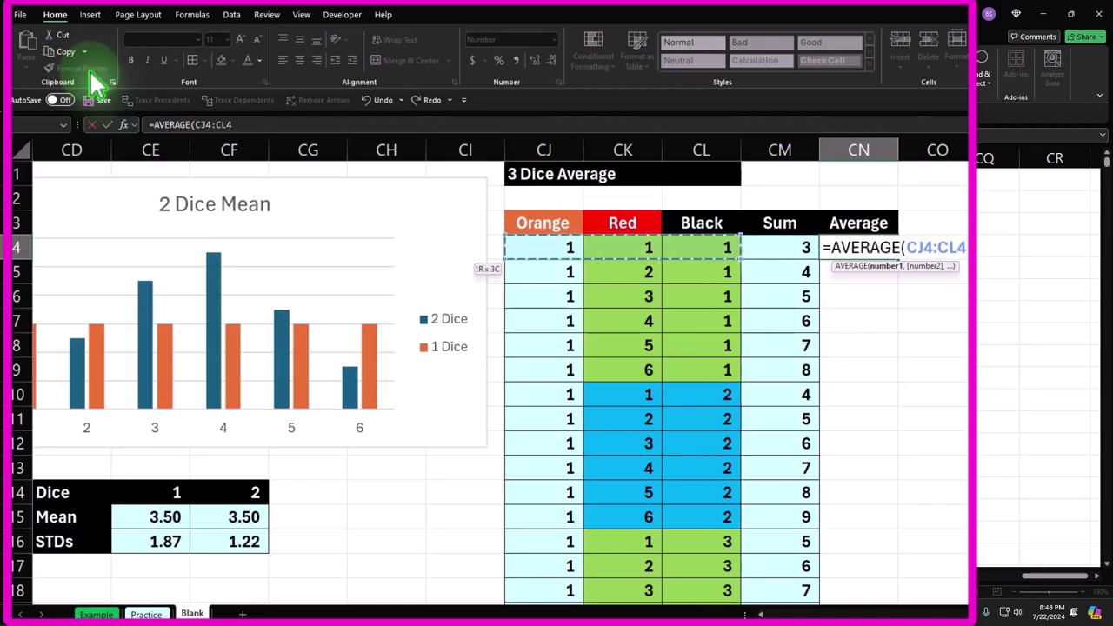
pyautogui.press('Return')
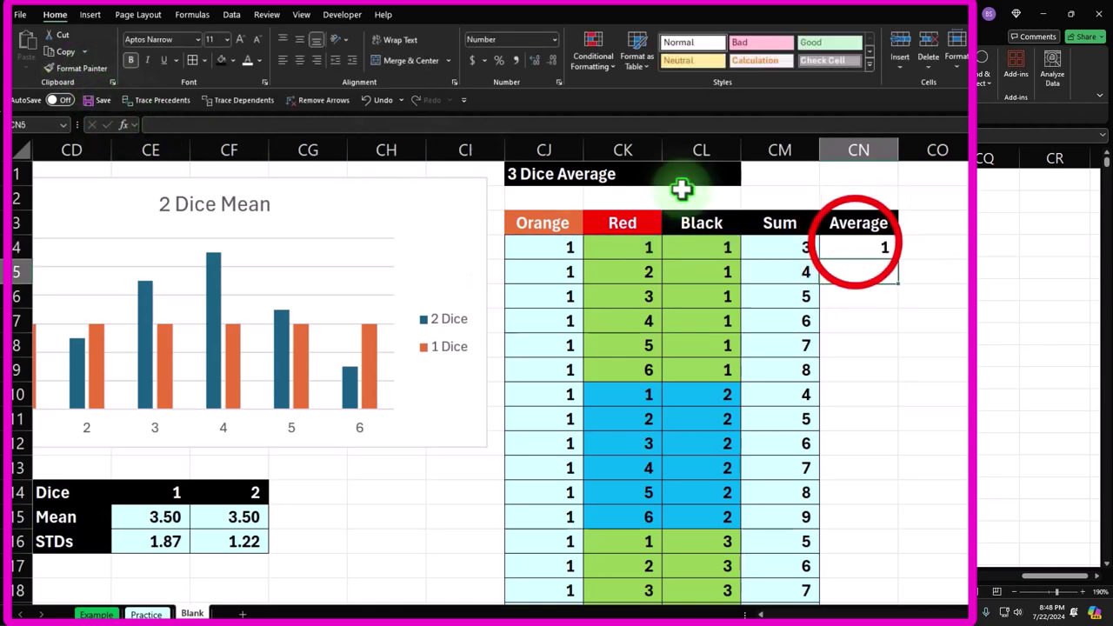
# Show the average to two decimals and fill the formula down the column.
pyautogui.click(856, 244)
pyautogui.click(532, 57)
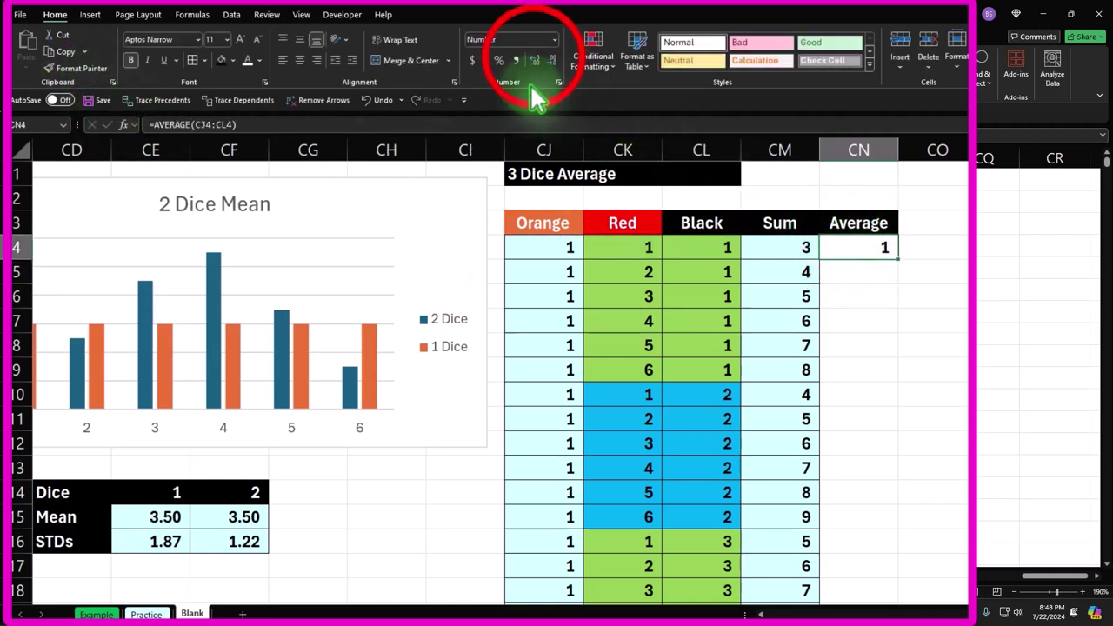
pyautogui.click(533, 59)
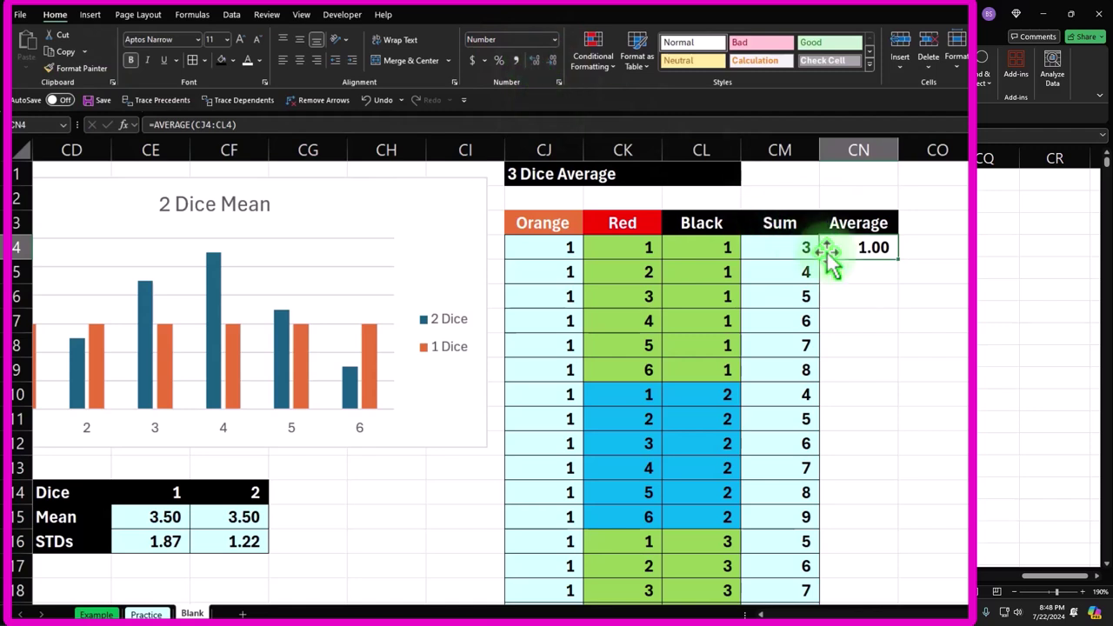
pyautogui.doubleClick(898, 257)
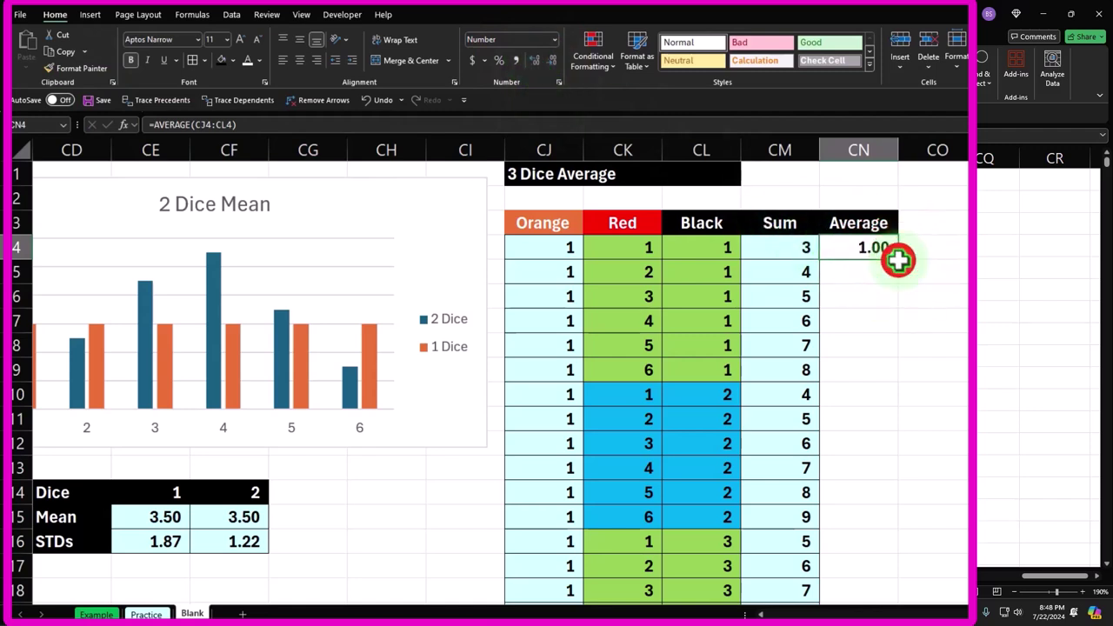
pyautogui.click(570, 244)
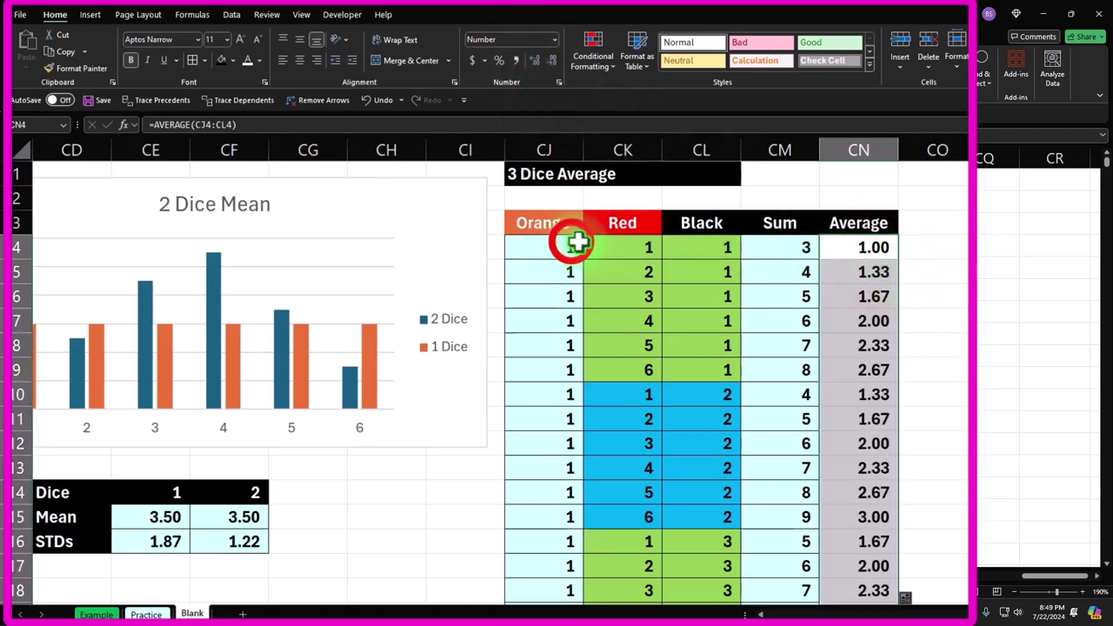
pyautogui.press('Right')
pyautogui.press('Right')
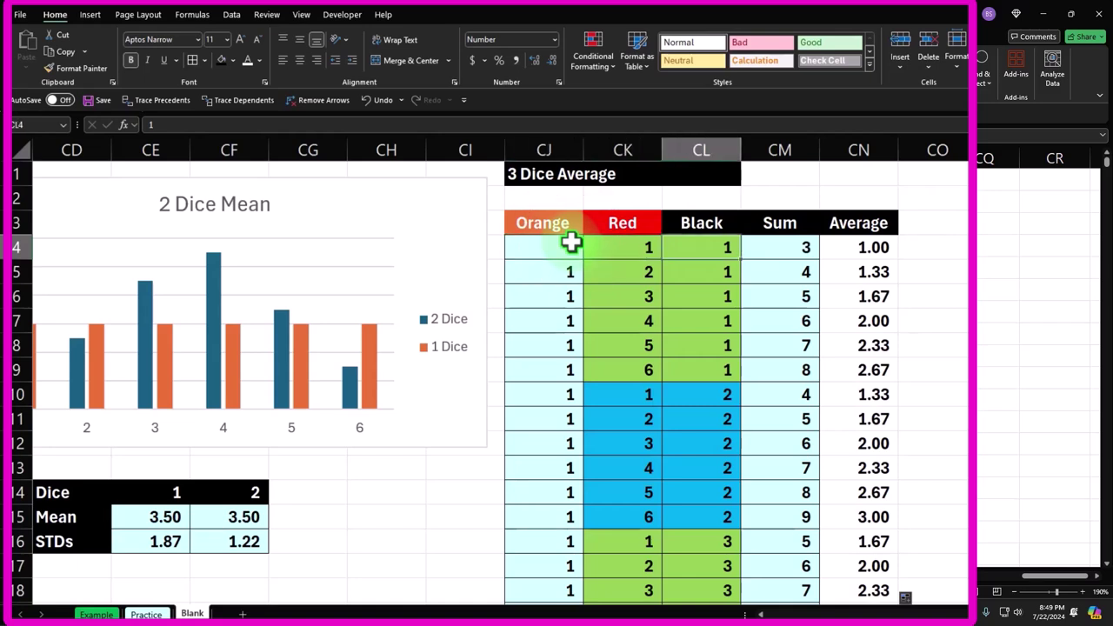
# Shade the Average values from CN4 to the last row light blue.
pyautogui.press('Right')
pyautogui.press('Right')
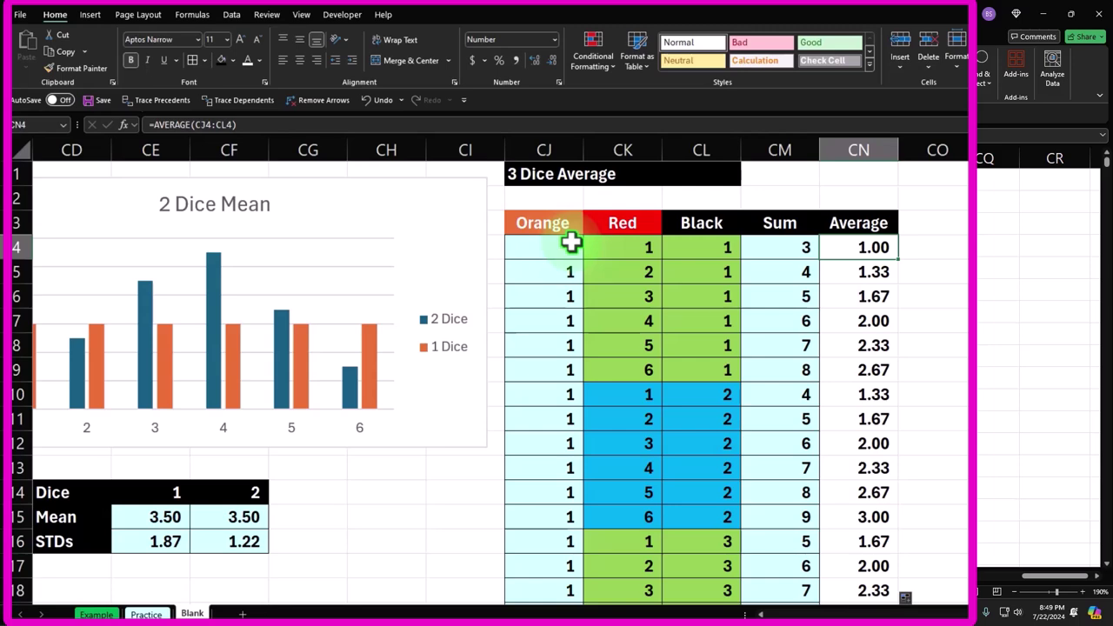
pyautogui.hotkey('ctrl', 'shift', 'Down')
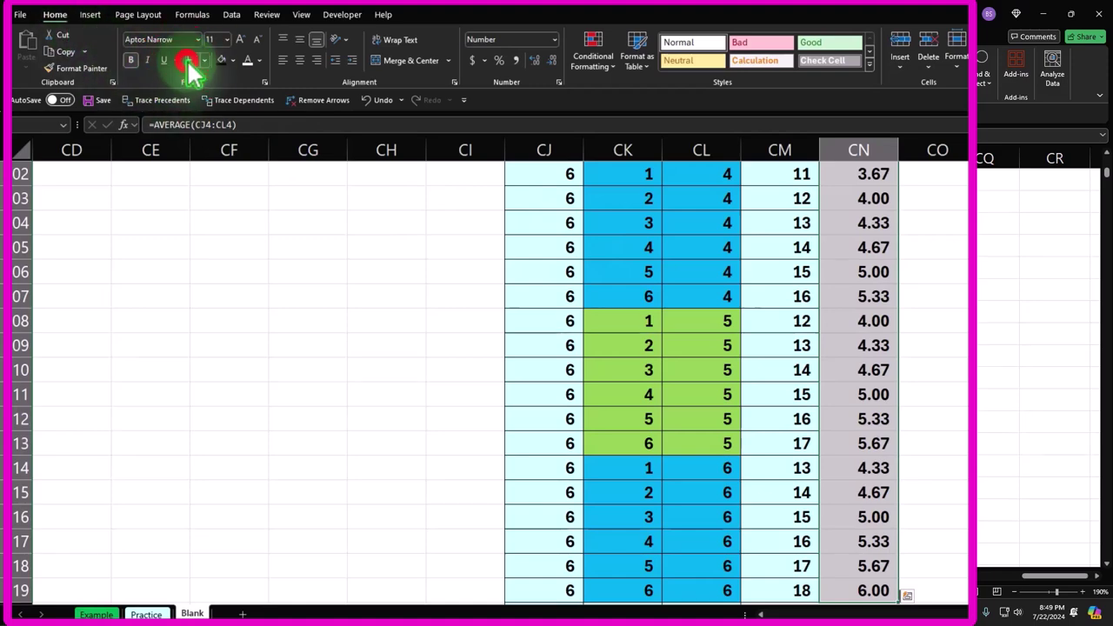
pyautogui.hotkey('ctrl', 'BackSpace')
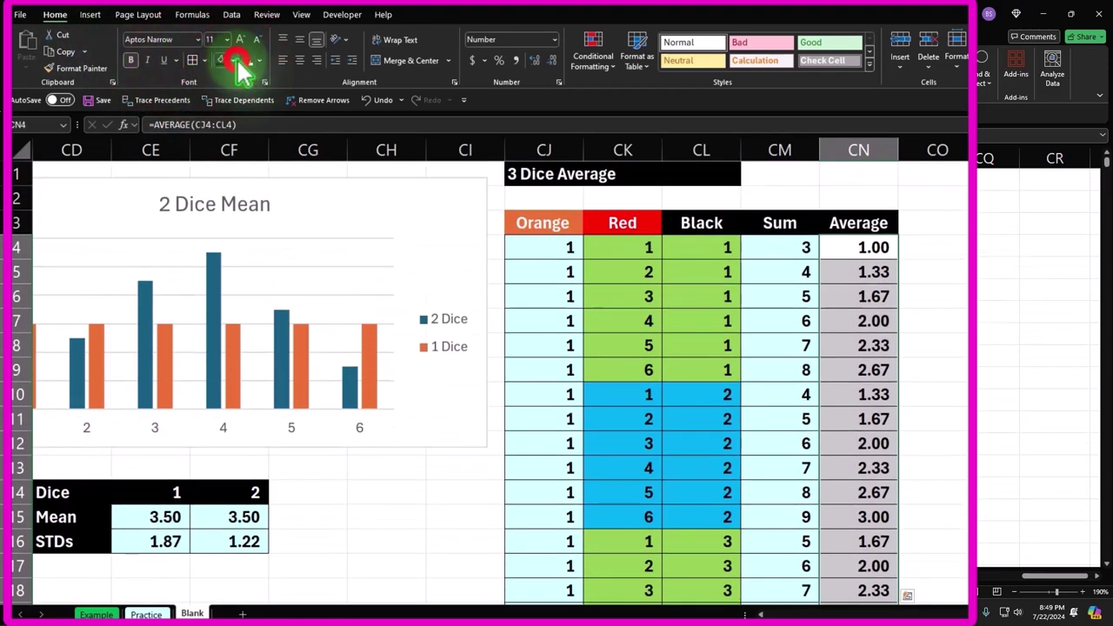
pyautogui.click(232, 61)
pyautogui.click(224, 225)
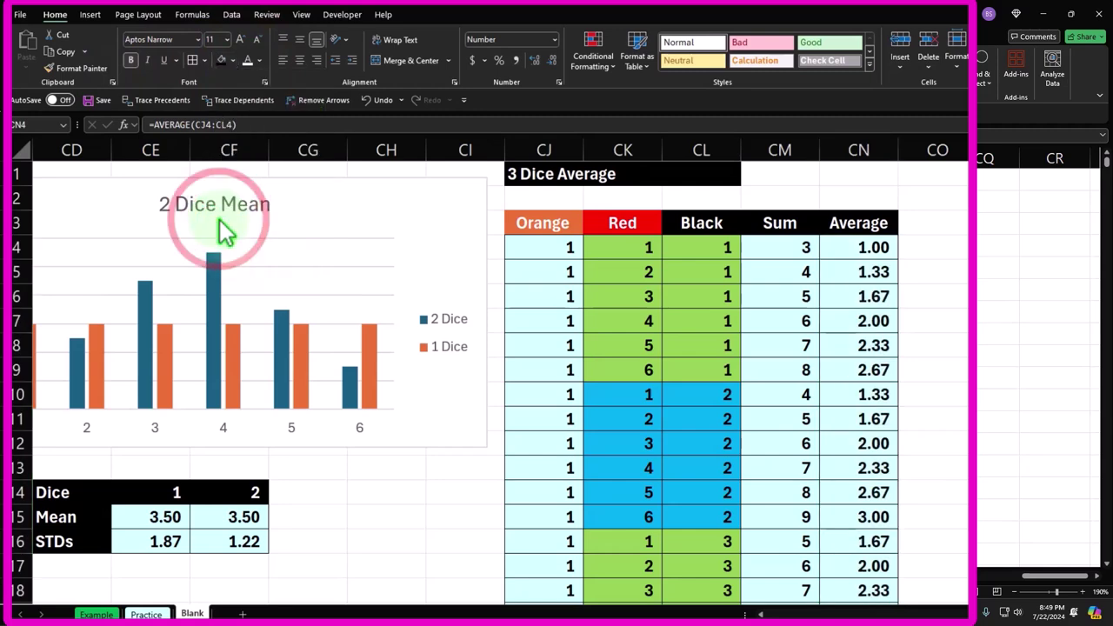
pyautogui.click(946, 323)
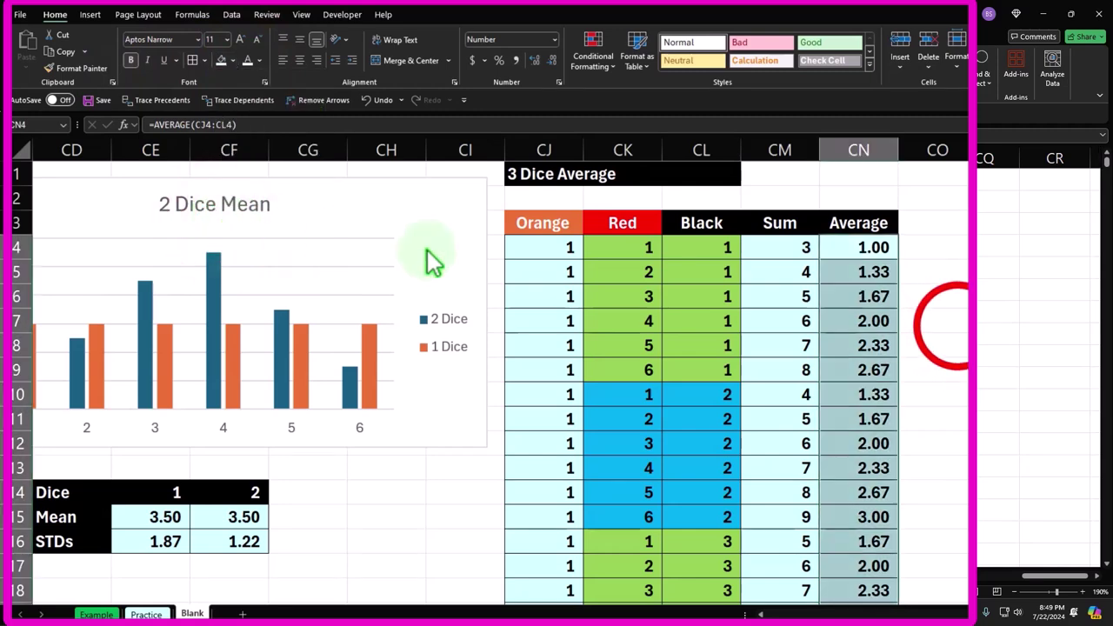
# Narrow the empty column CO into a thin spacer.
pyautogui.click(965, 150)
pyautogui.moveTo(965, 150); pyautogui.dragTo(914, 162)
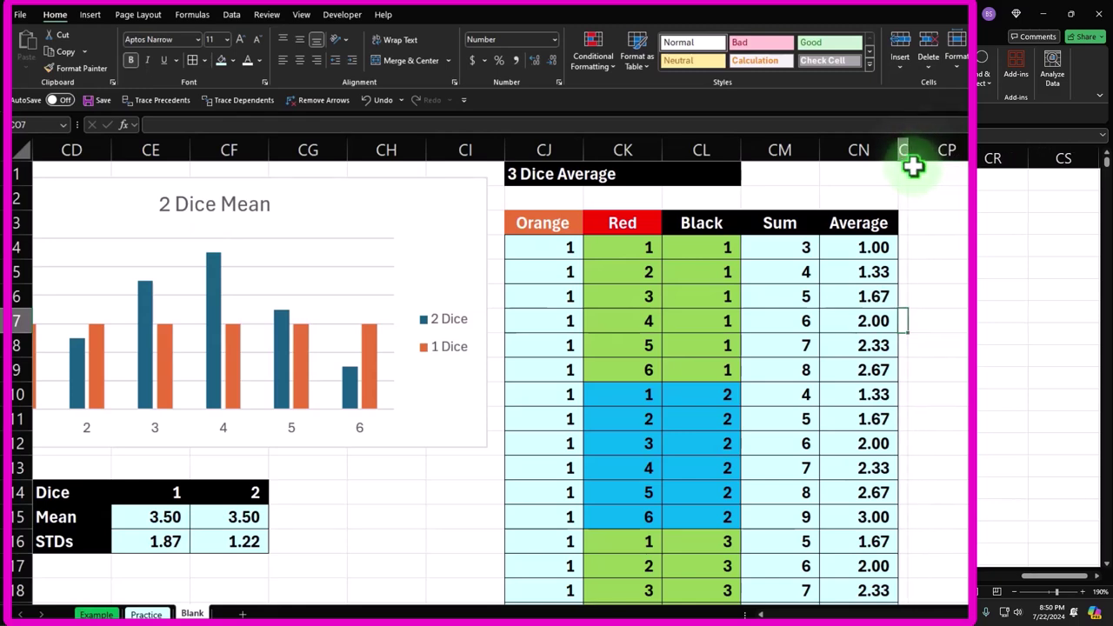
pyautogui.click(934, 176)
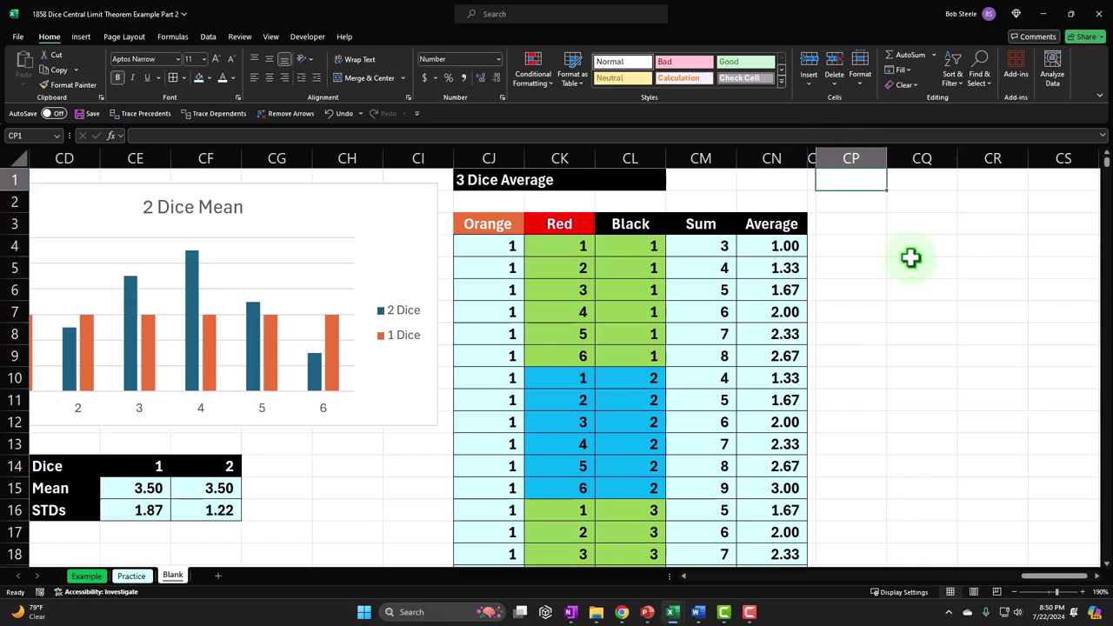
# Add black, centred headings 'Bens' in CP1 and 'Freqency' in CQ1.
pyautogui.write('Bens')
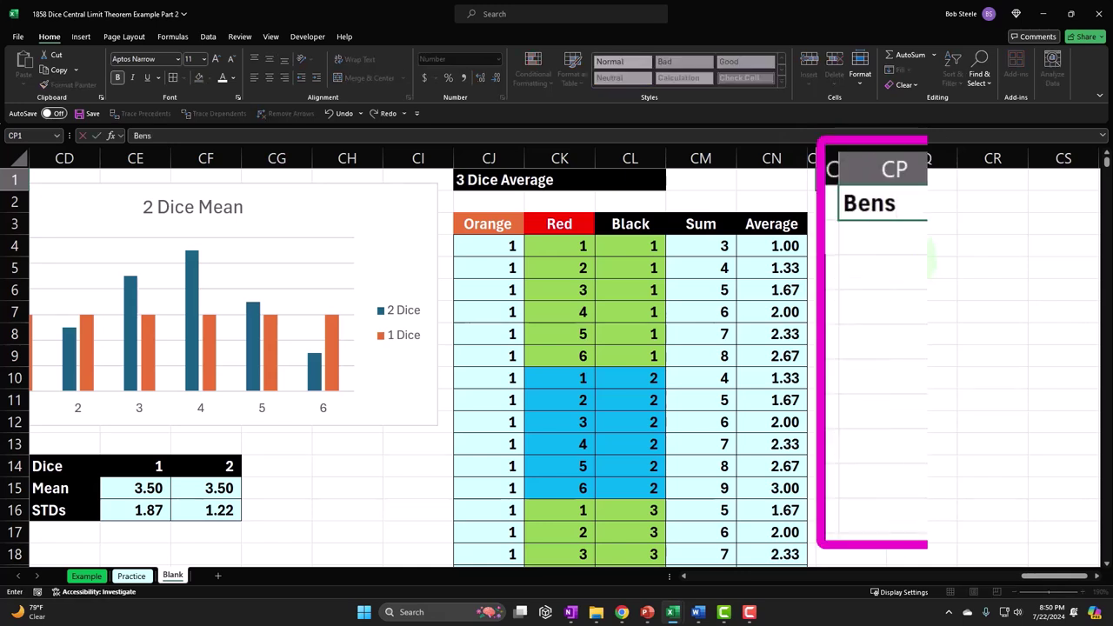
pyautogui.press('Tab')
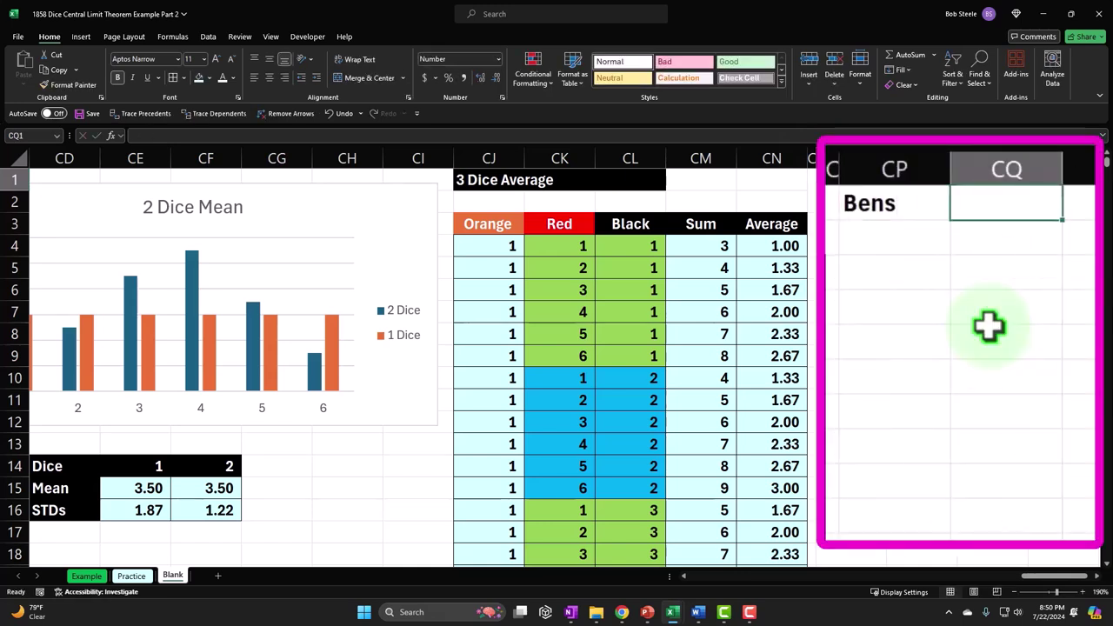
pyautogui.write('Freqency')
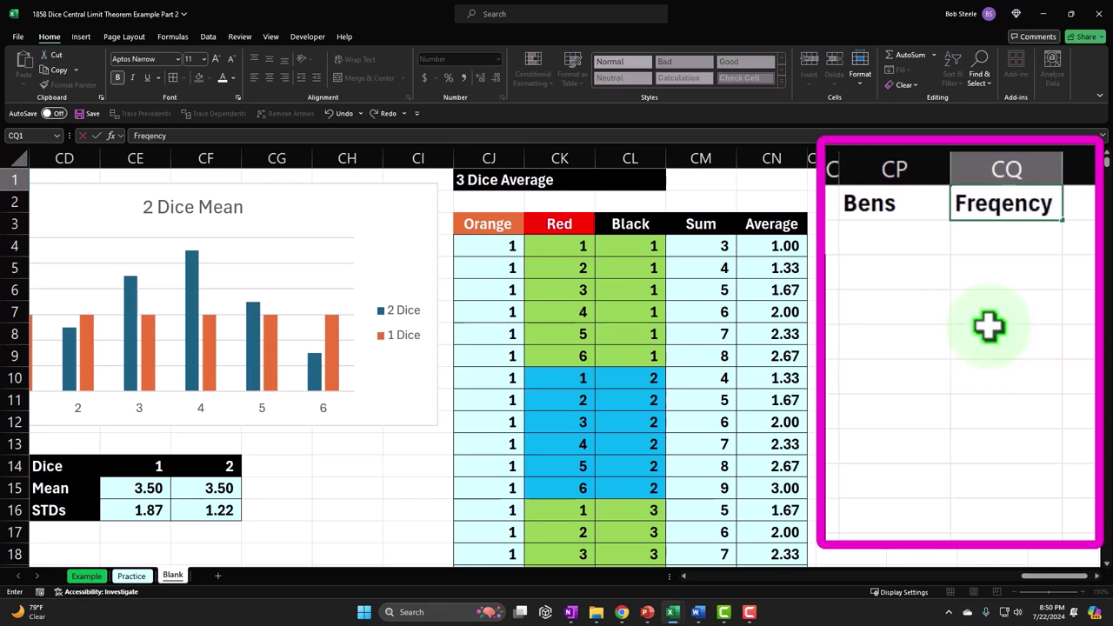
pyautogui.press('Left')
pyautogui.hotkey('shift', 'Right')
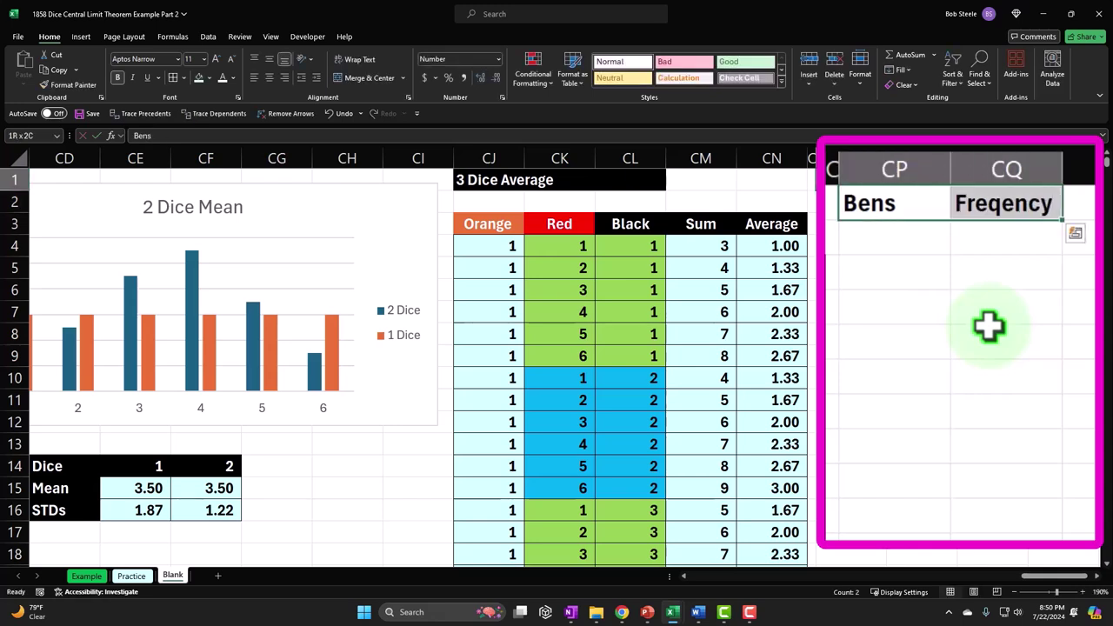
pyautogui.click(208, 78)
pyautogui.click(209, 112)
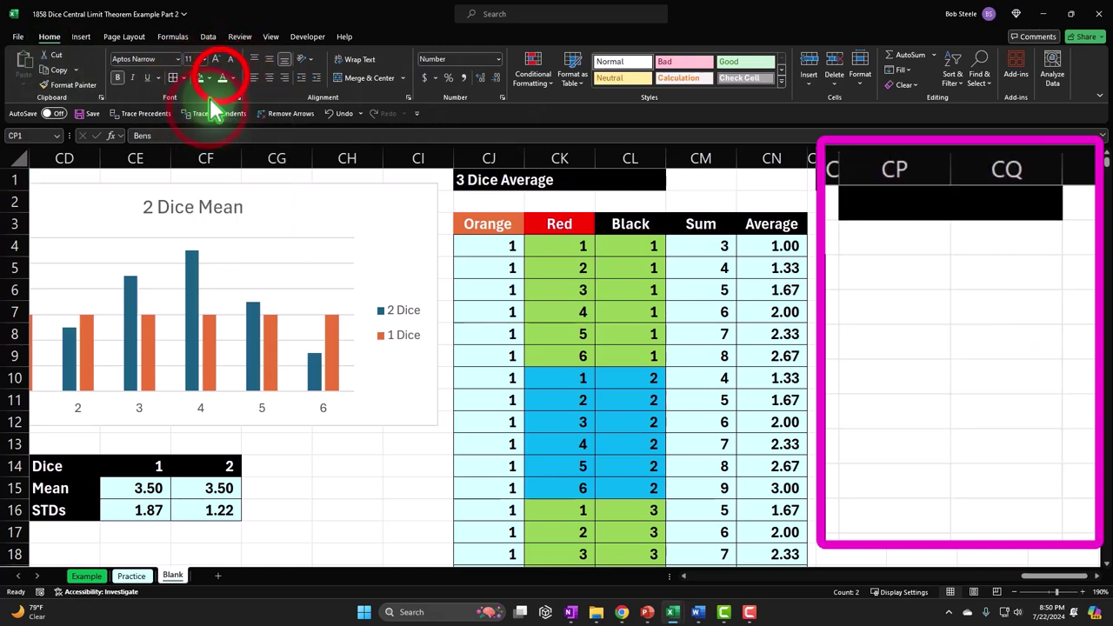
pyautogui.click(269, 77)
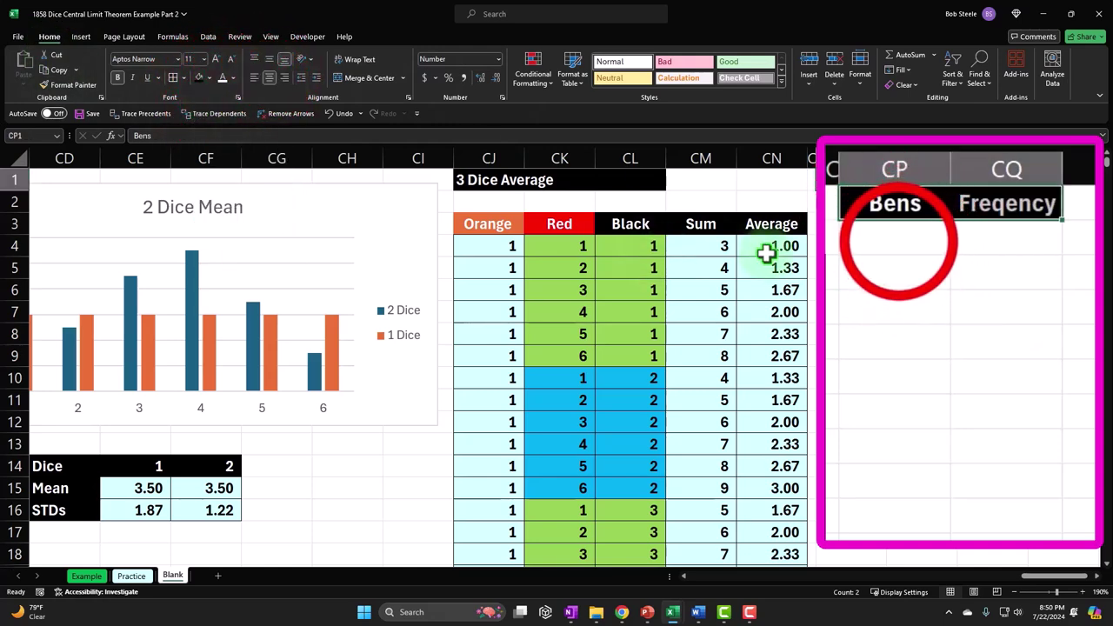
# List bin values 1 through 6 under Bens.
pyautogui.click(896, 240)
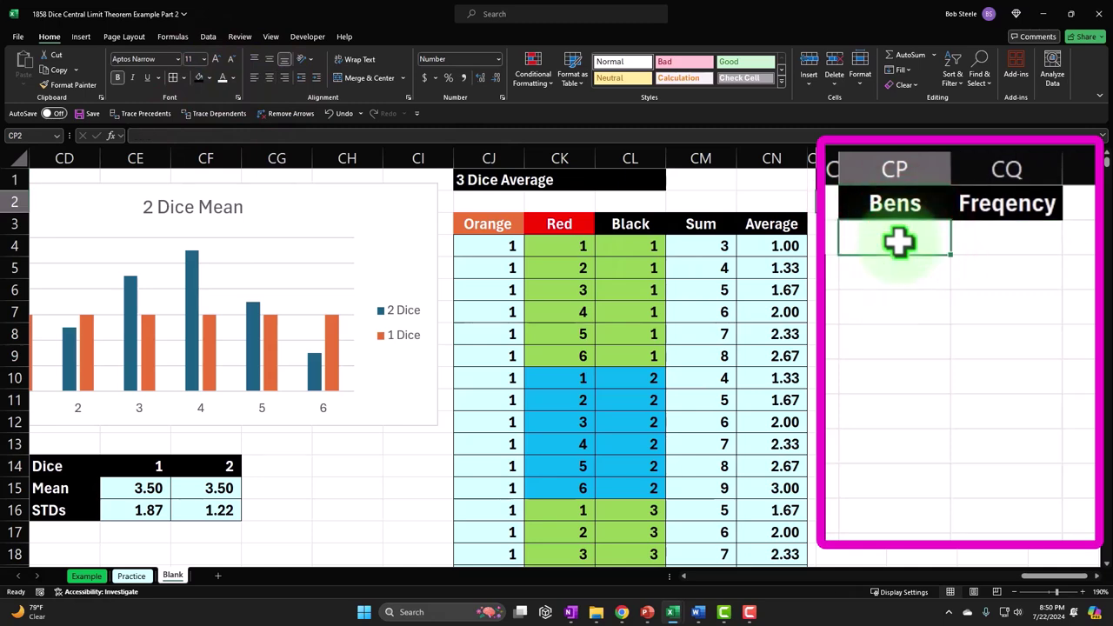
pyautogui.write('1')
pyautogui.press('Return')
pyautogui.write('2')
pyautogui.press('Return')
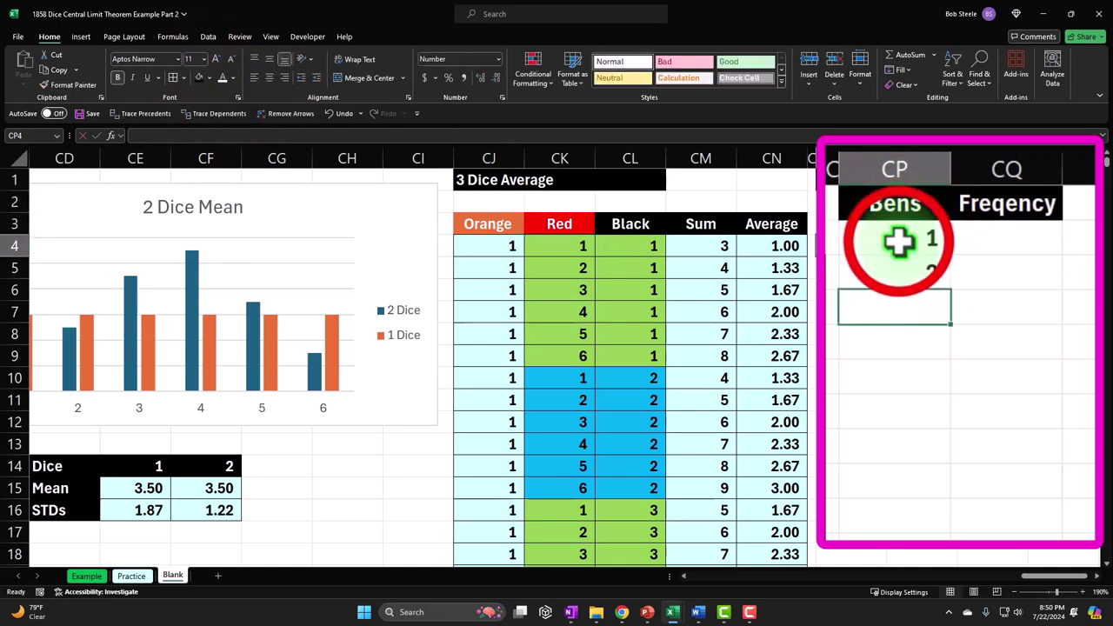
pyautogui.moveTo(900, 242); pyautogui.dragTo(870, 273)
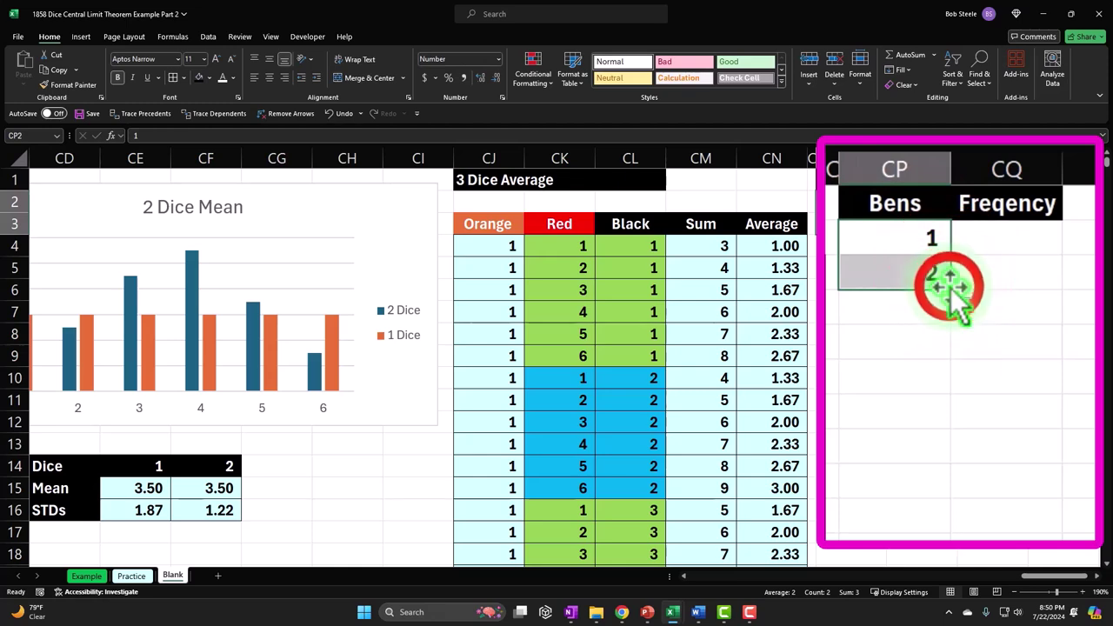
pyautogui.moveTo(952, 326); pyautogui.dragTo(944, 409)
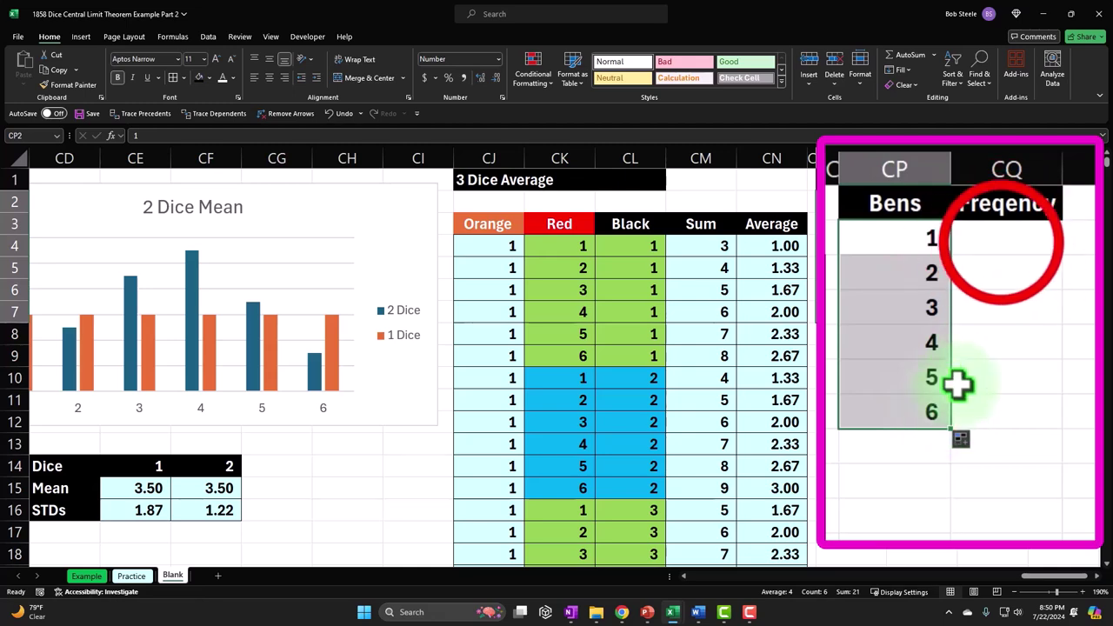
pyautogui.click(1004, 241)
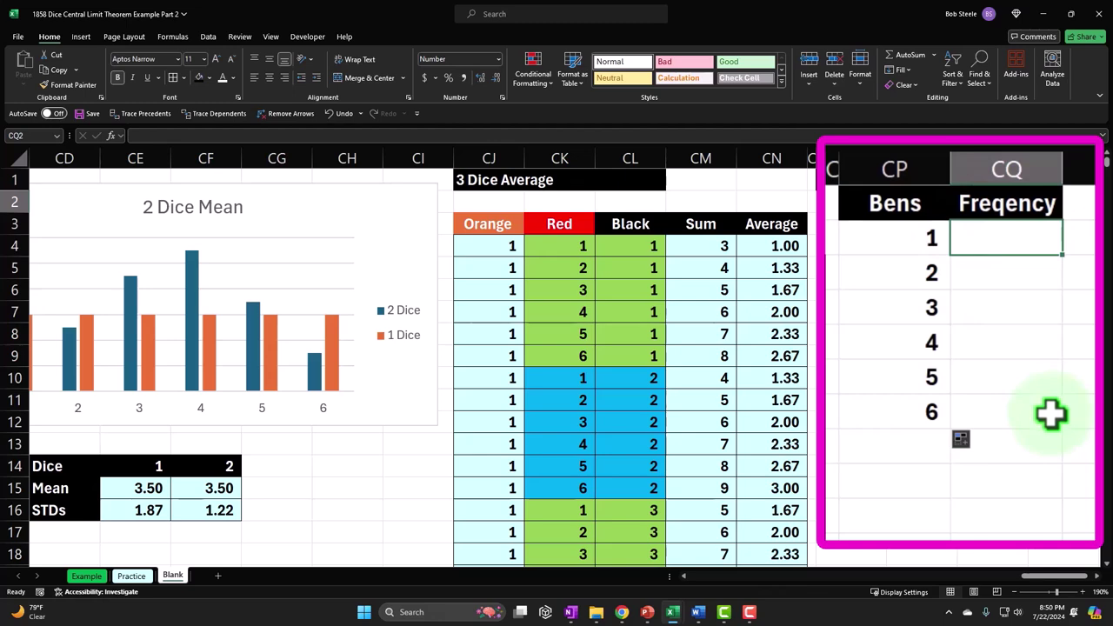
# Enter =FREQUENCY(CN4:CN219,CP2:CP7) in CQ2 to count averages into the bins.
pyautogui.write('=fre')
pyautogui.press('Tab')
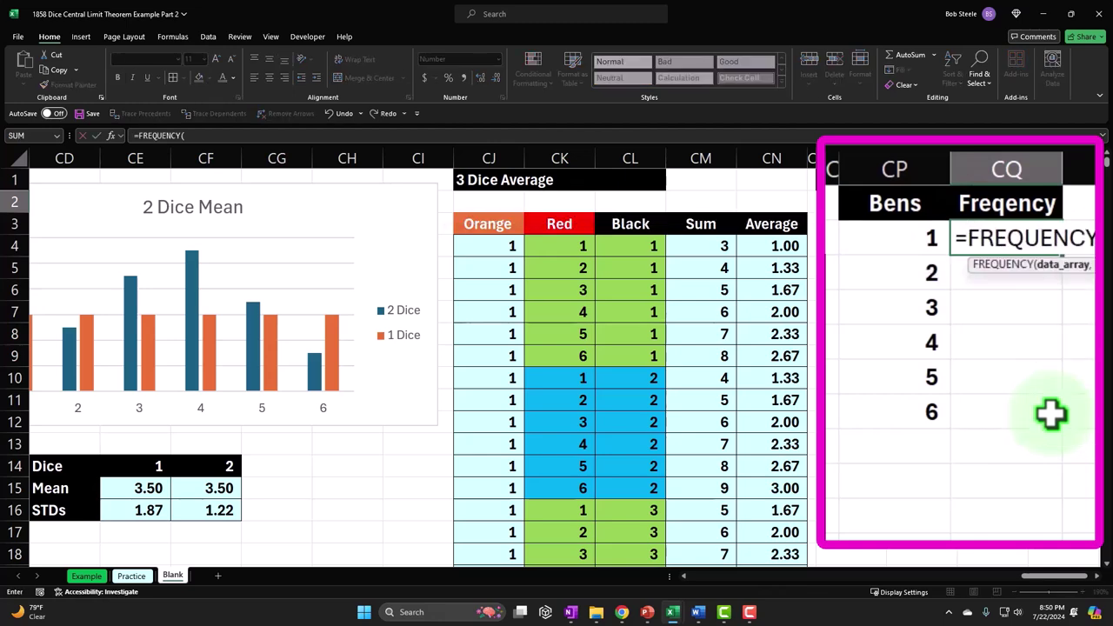
pyautogui.press('Down')
pyautogui.press('Left')
pyautogui.press('Left')
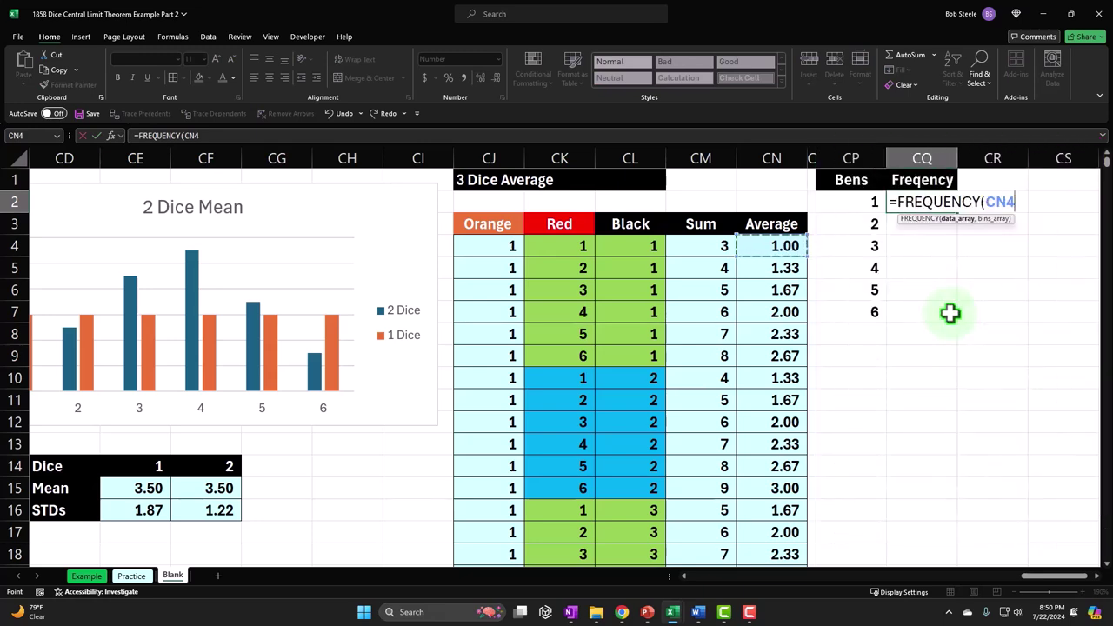
pyautogui.hotkey('ctrl', 'shift', 'Down')
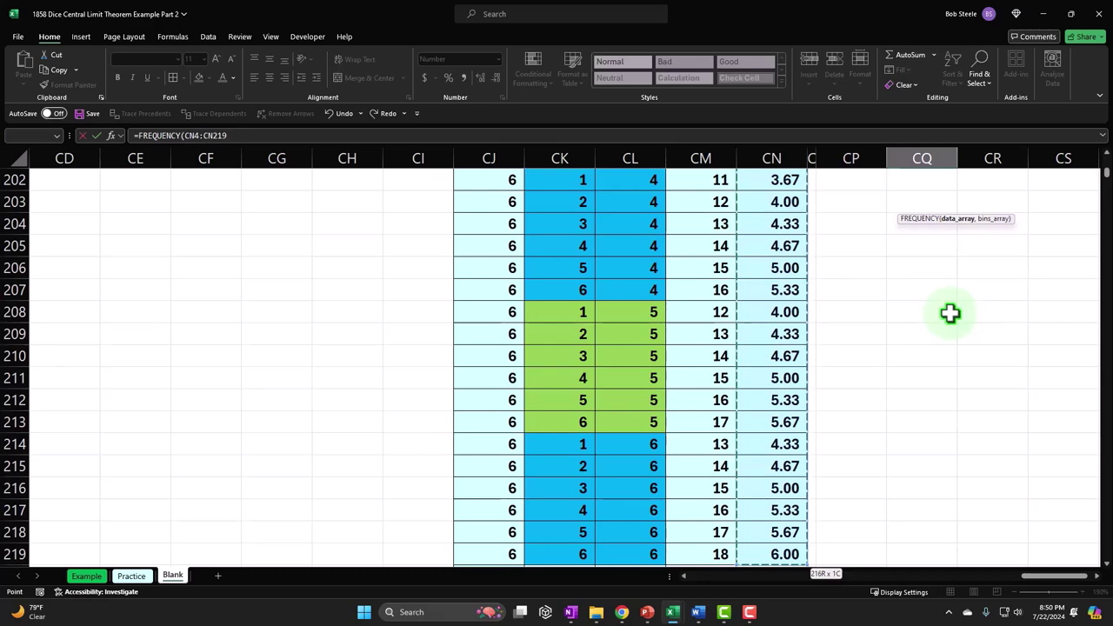
pyautogui.hotkey('ctrl', 'BackSpace')
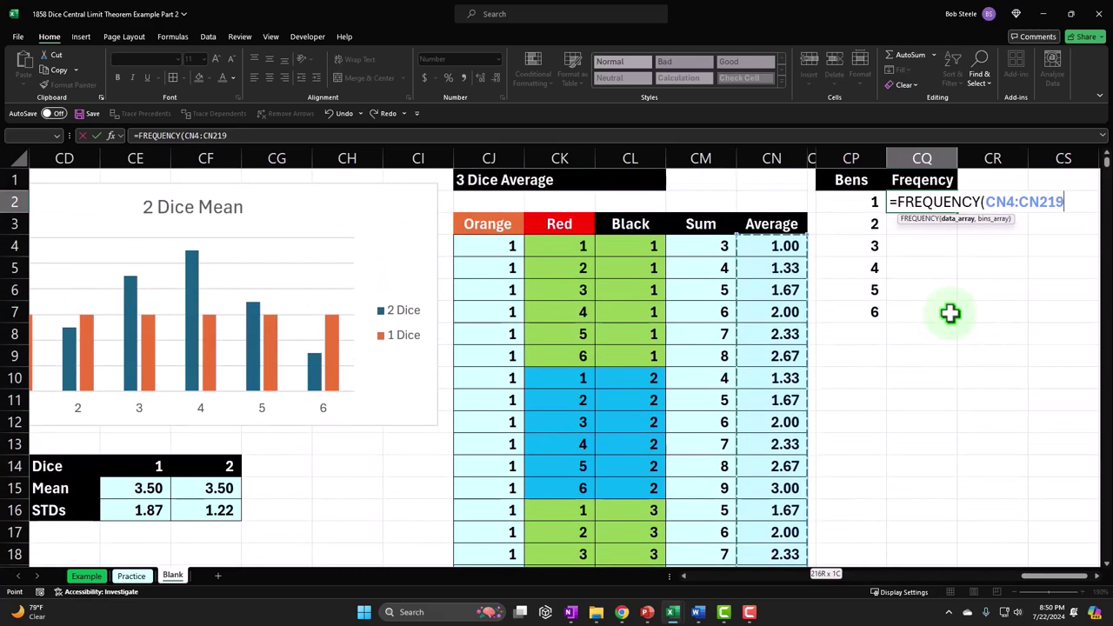
pyautogui.write(',')
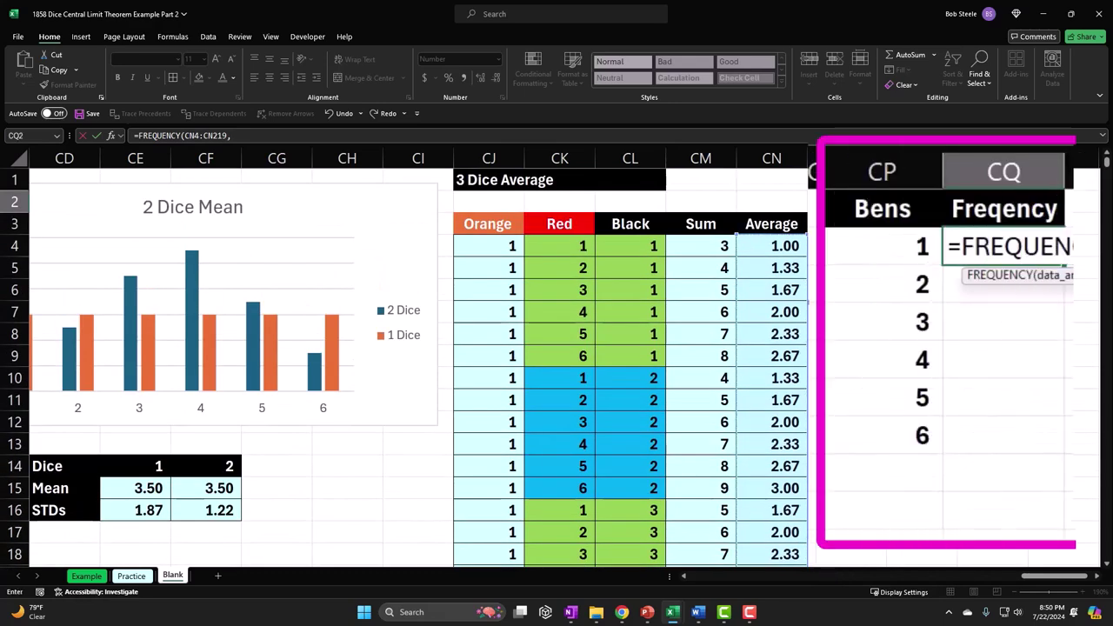
pyautogui.moveTo(869, 234); pyautogui.dragTo(896, 418)
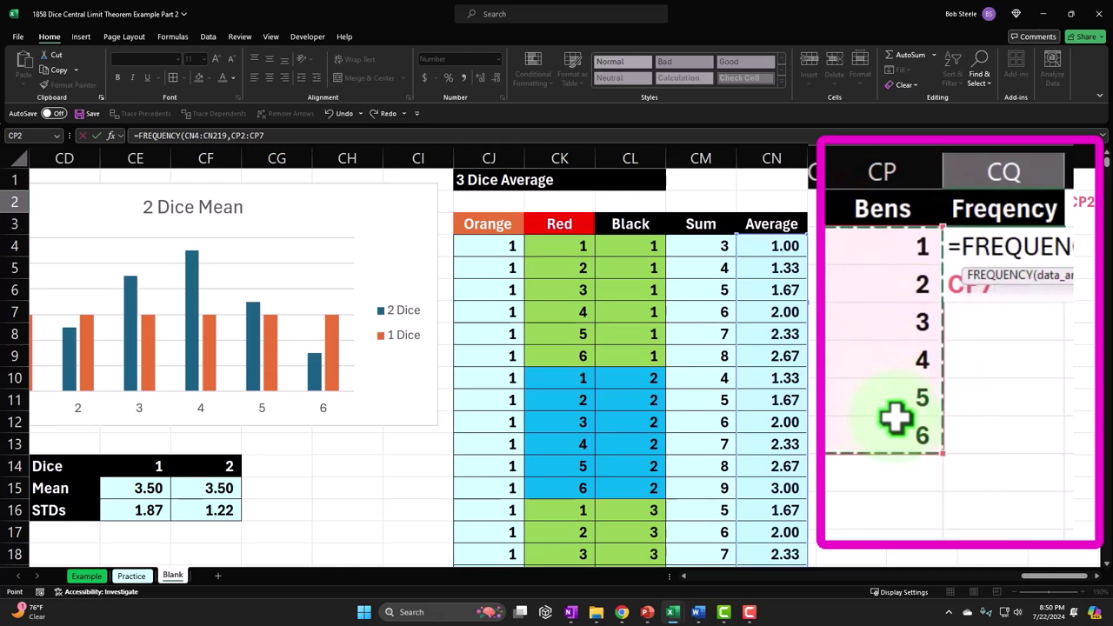
pyautogui.press('Return')
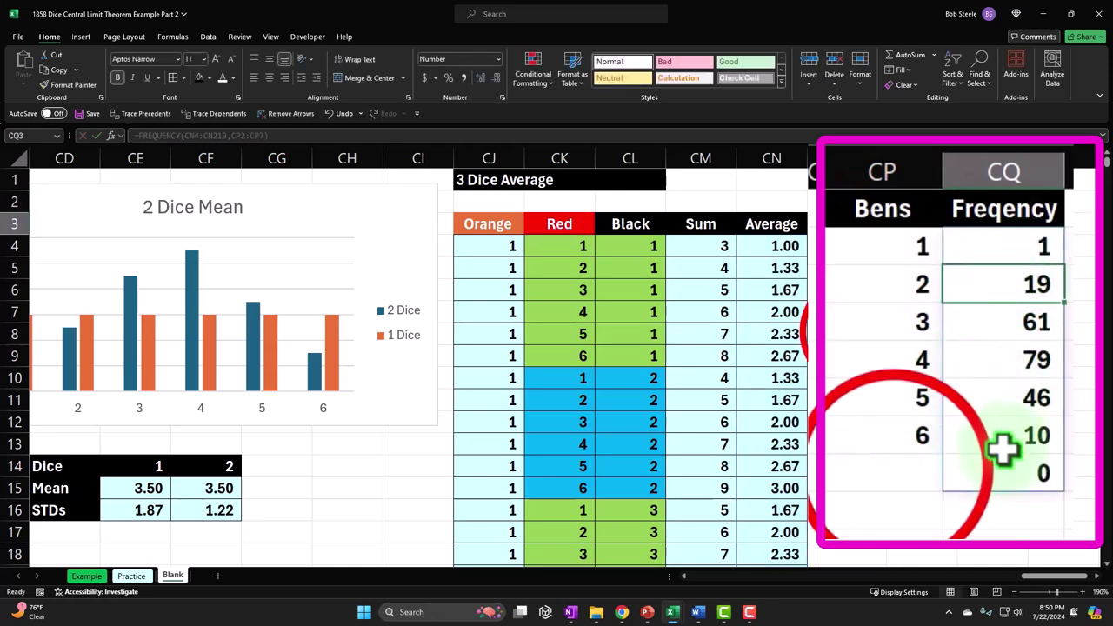
# Add Over and Total labels and AutoSum the counts to 216.
pyautogui.click(887, 470)
pyautogui.write('Over')
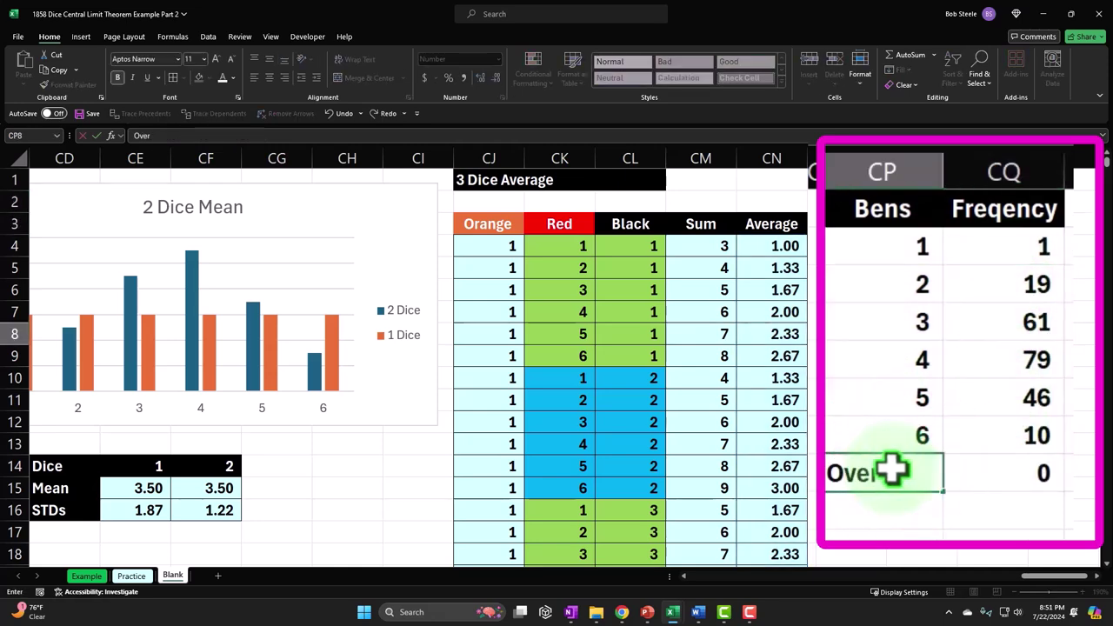
pyautogui.press('Tab')
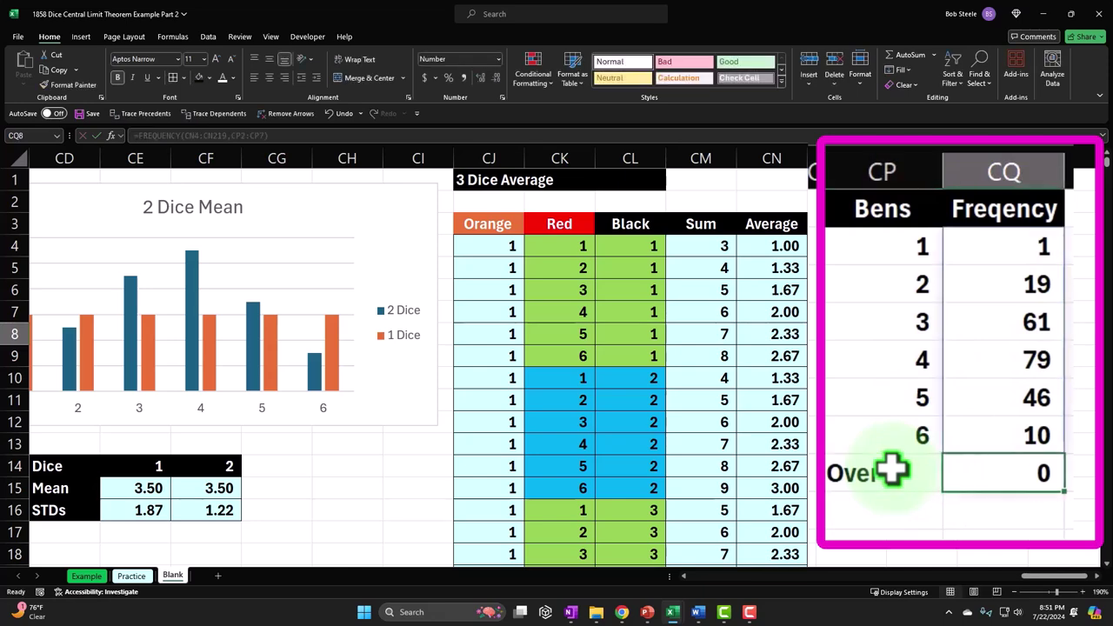
pyautogui.press('Return')
pyautogui.write('T')
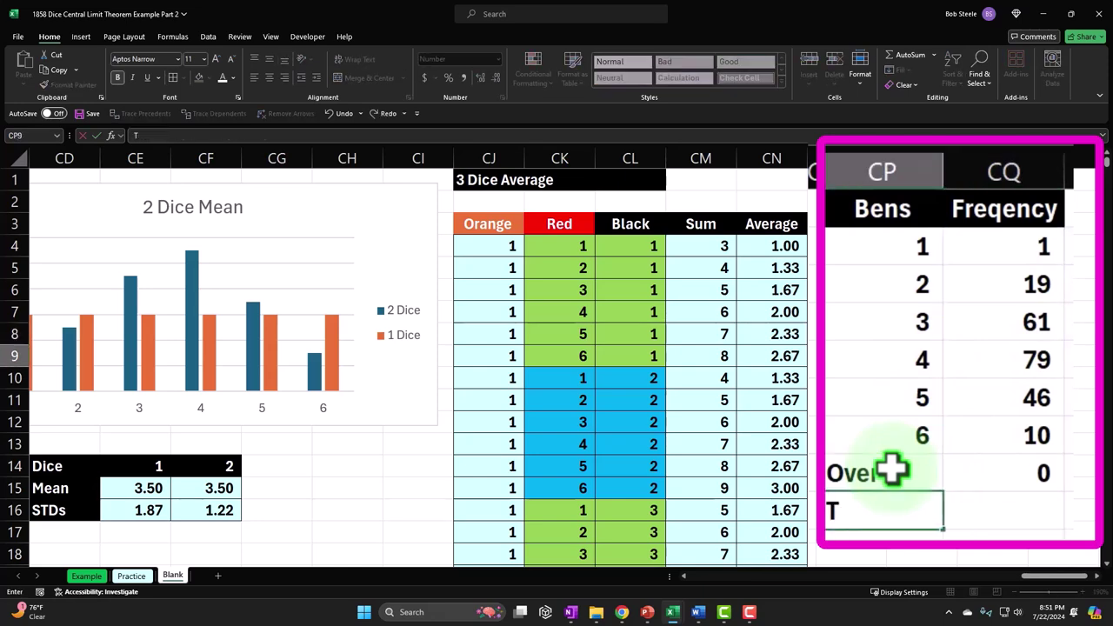
pyautogui.write('otal')
pyautogui.press('Tab')
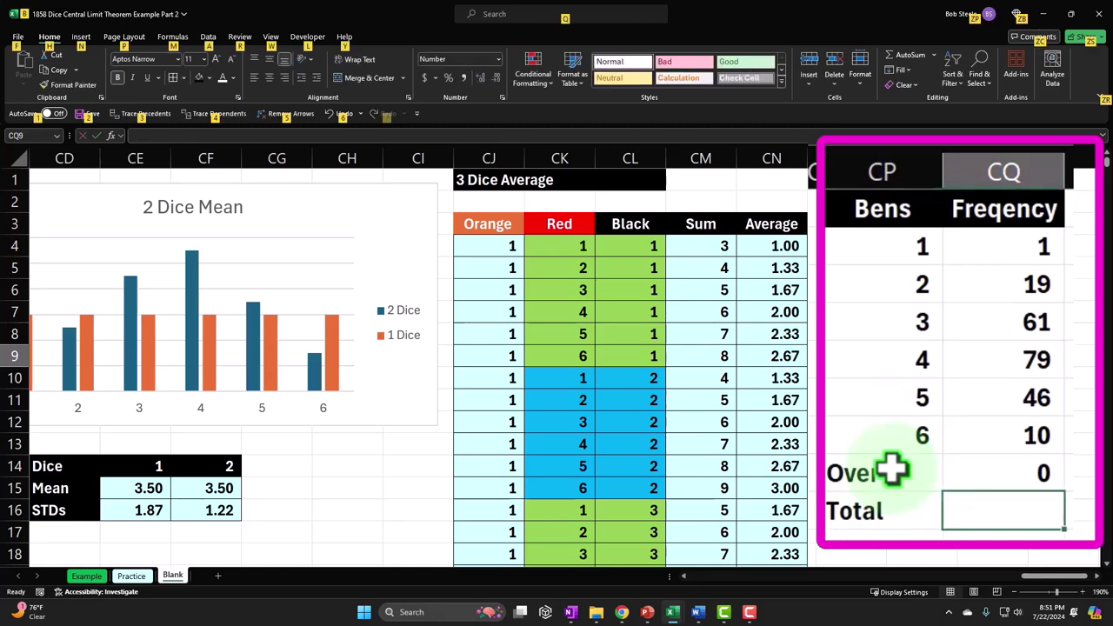
pyautogui.hotkey('alt', '=')
pyautogui.press('Return')
pyautogui.press('Up')
pyautogui.press('Left')
pyautogui.press('Left')
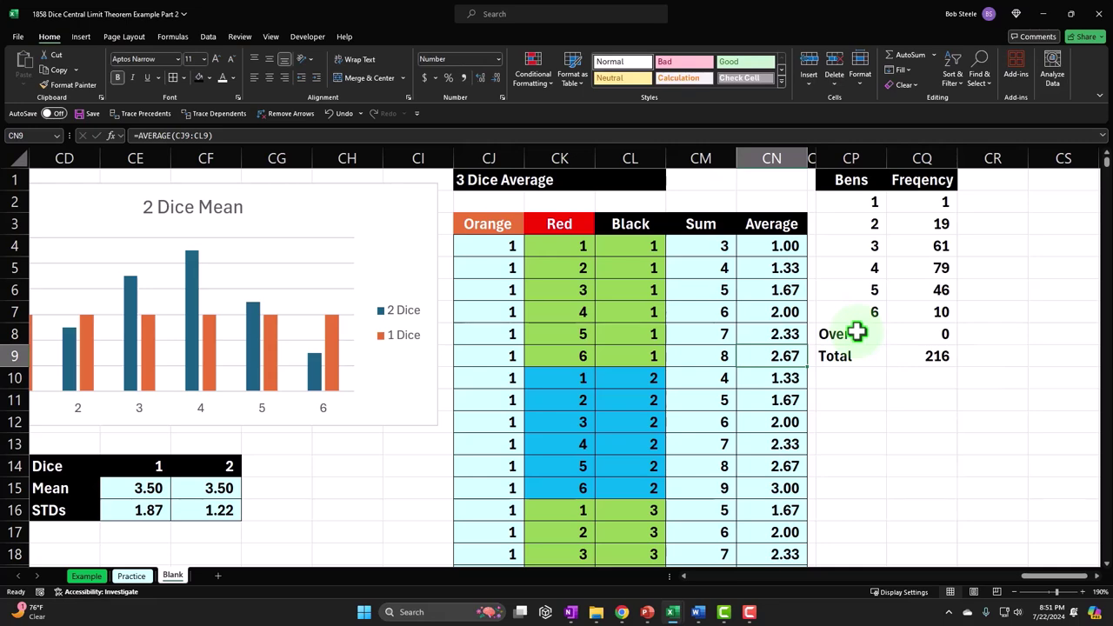
pyautogui.click(759, 441)
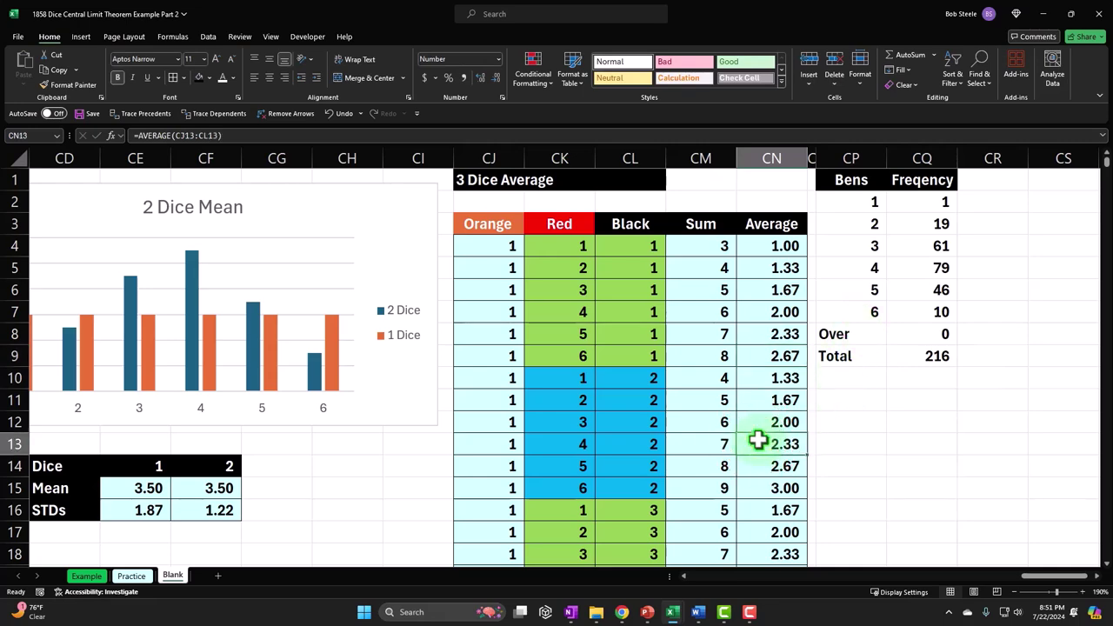
pyautogui.hotkey('ctrl', 'shift', 'Down')
pyautogui.scroll(-2, 757, 440)
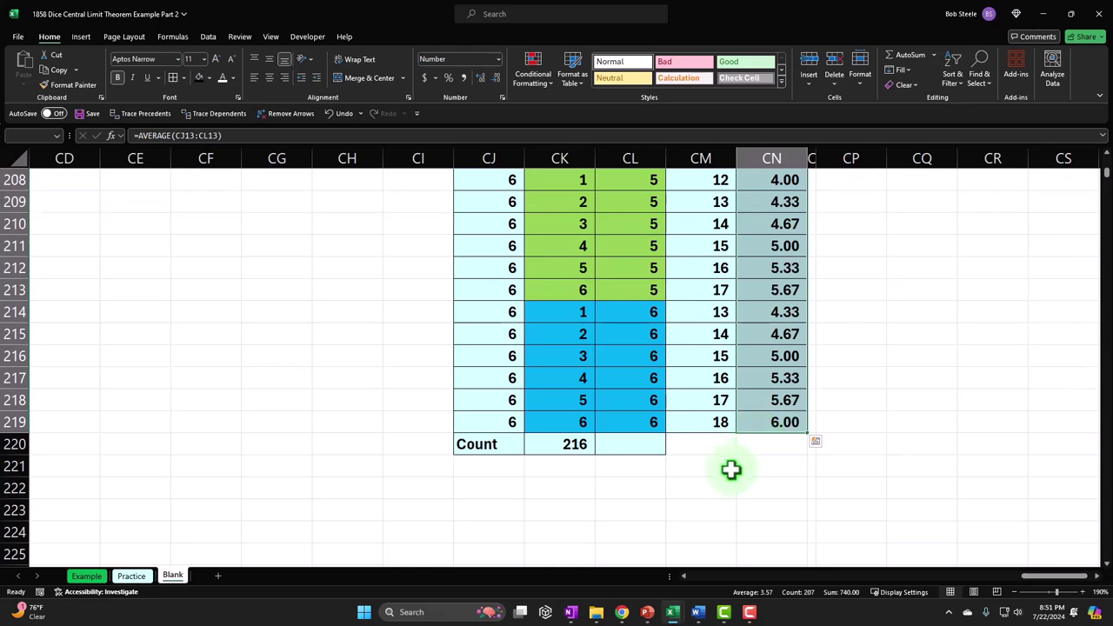
pyautogui.moveTo(1101, 178)
pyautogui.mouseDown()
pyautogui.moveTo(1100, 202)
pyautogui.moveTo(1107, 161)
pyautogui.mouseUp()
pyautogui.click(925, 415)
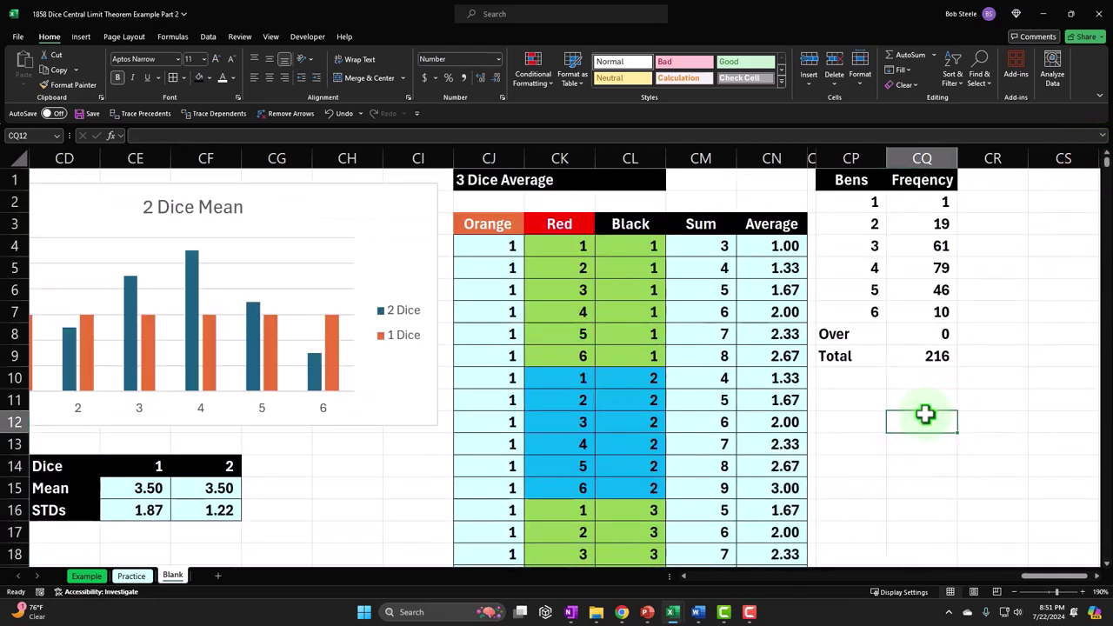
pyautogui.write('=6*6*6')
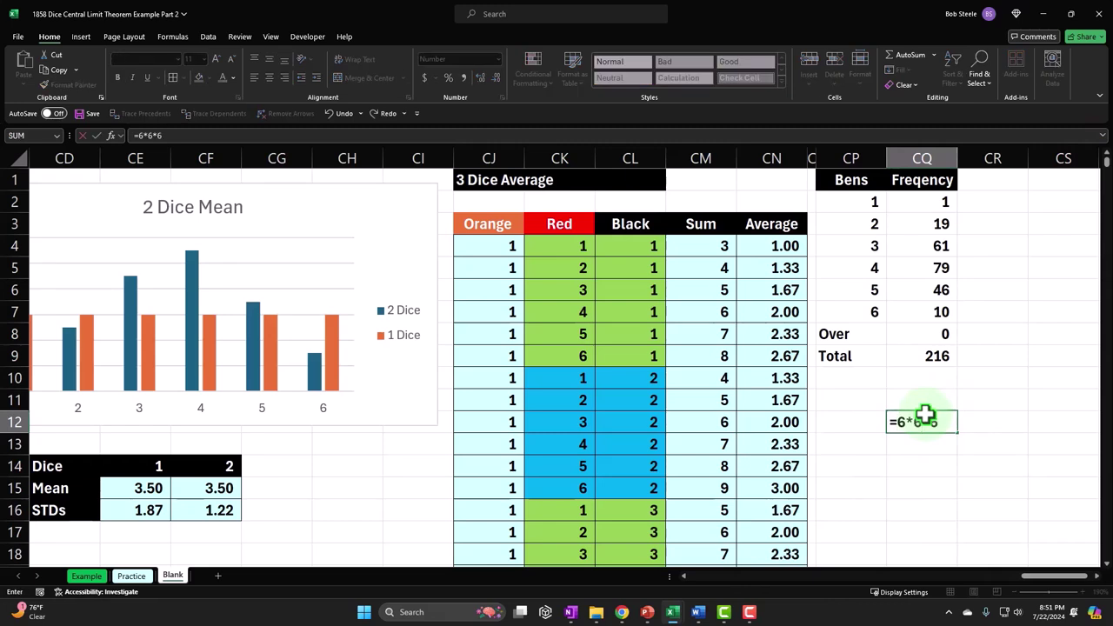
pyautogui.press('Return')
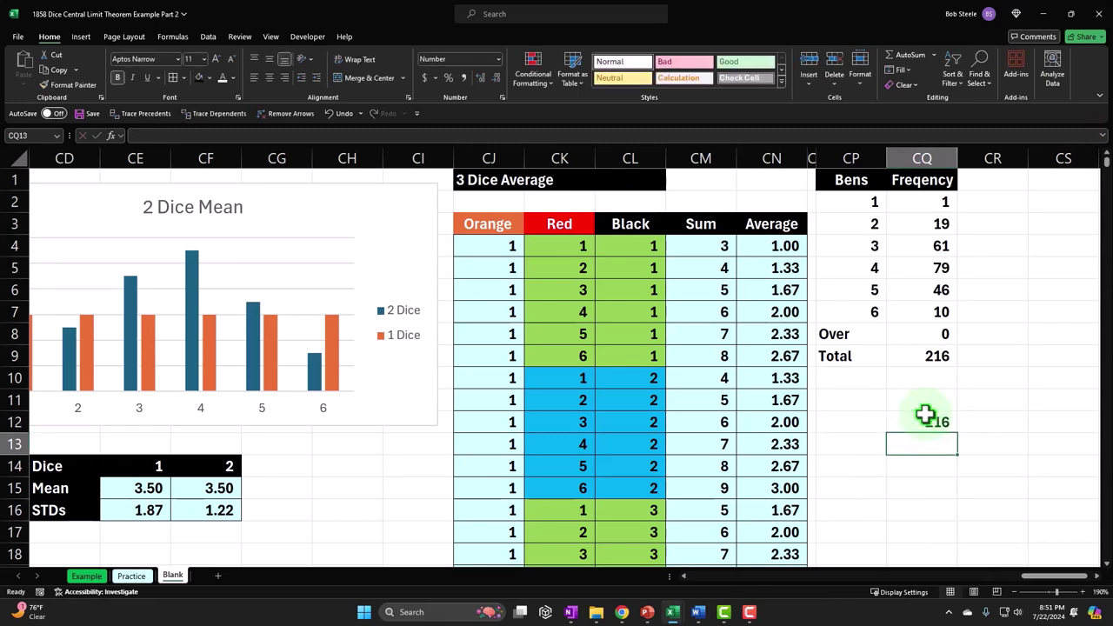
pyautogui.write('=')
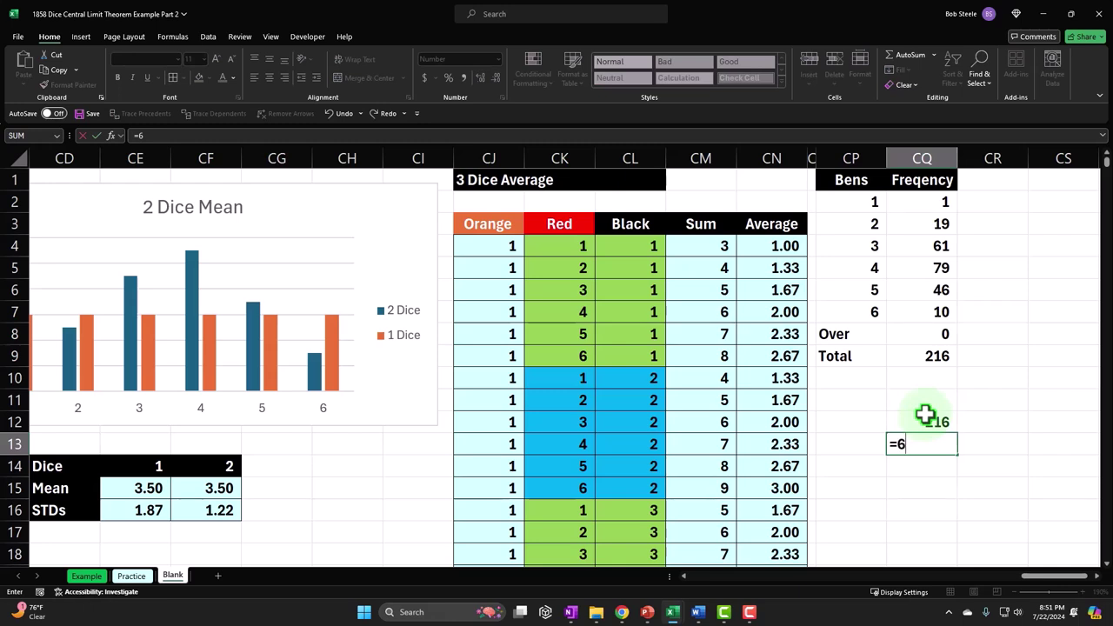
pyautogui.write('6^3')
pyautogui.press('Return')
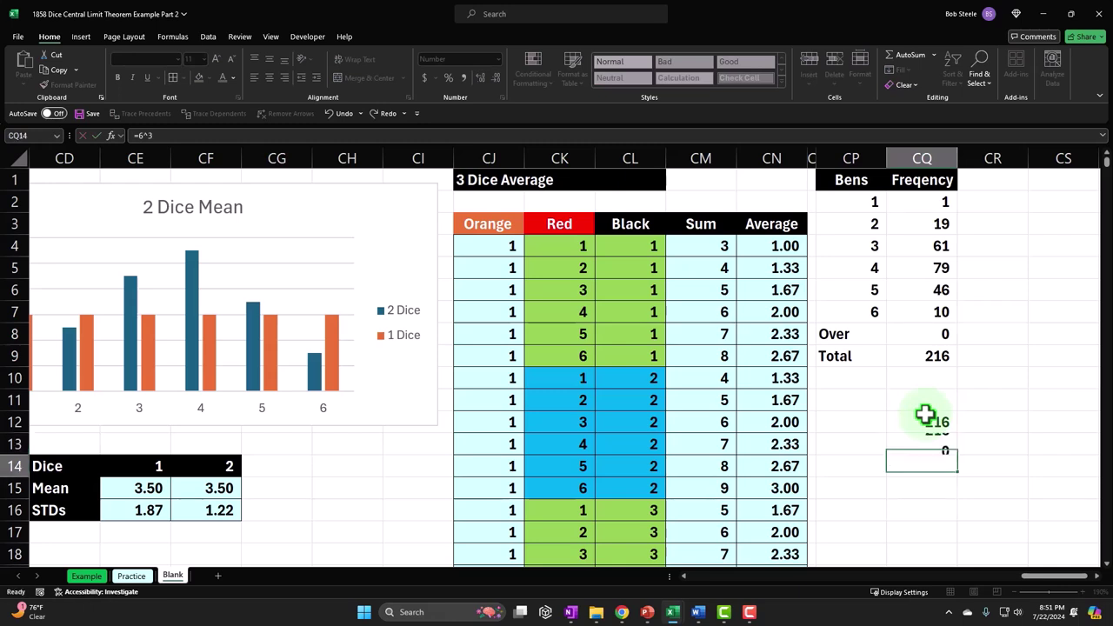
pyautogui.keyDown('shift'); pyautogui.click(926, 415); pyautogui.keyUp('shift')
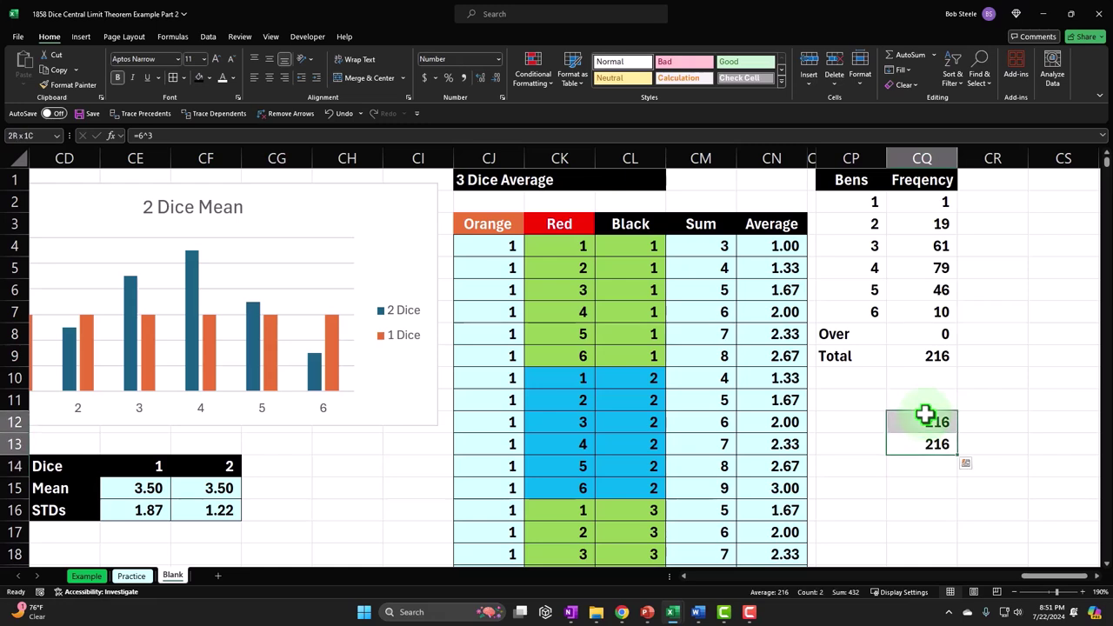
pyautogui.moveTo(862, 206); pyautogui.dragTo(917, 357)
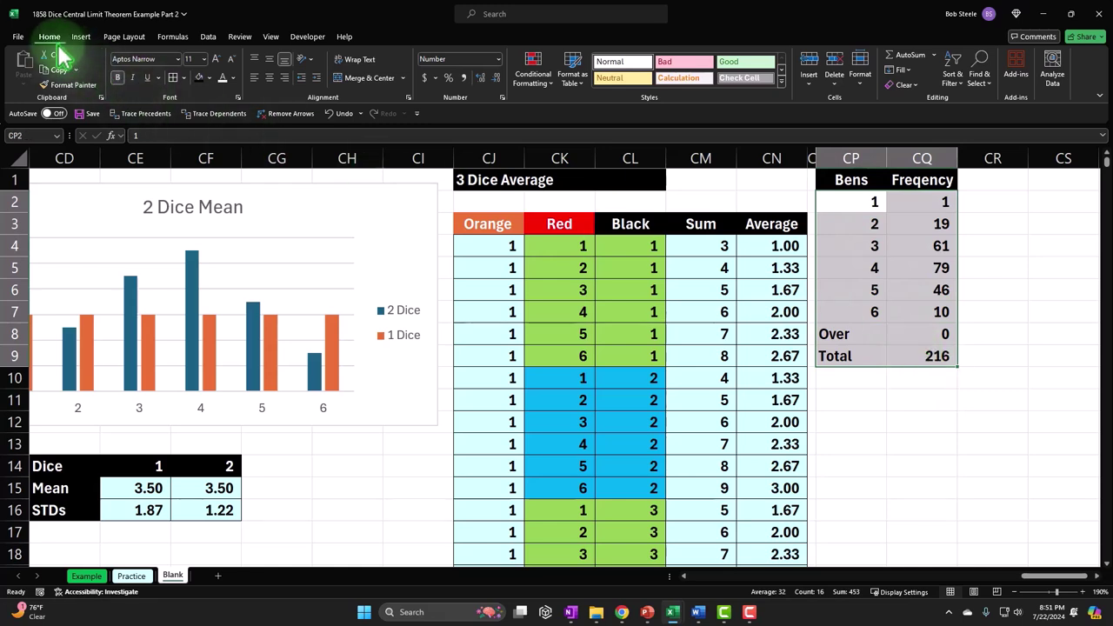
# Give the frequency table borders and white fill, then select averages CN4:CN219.
pyautogui.click(182, 78)
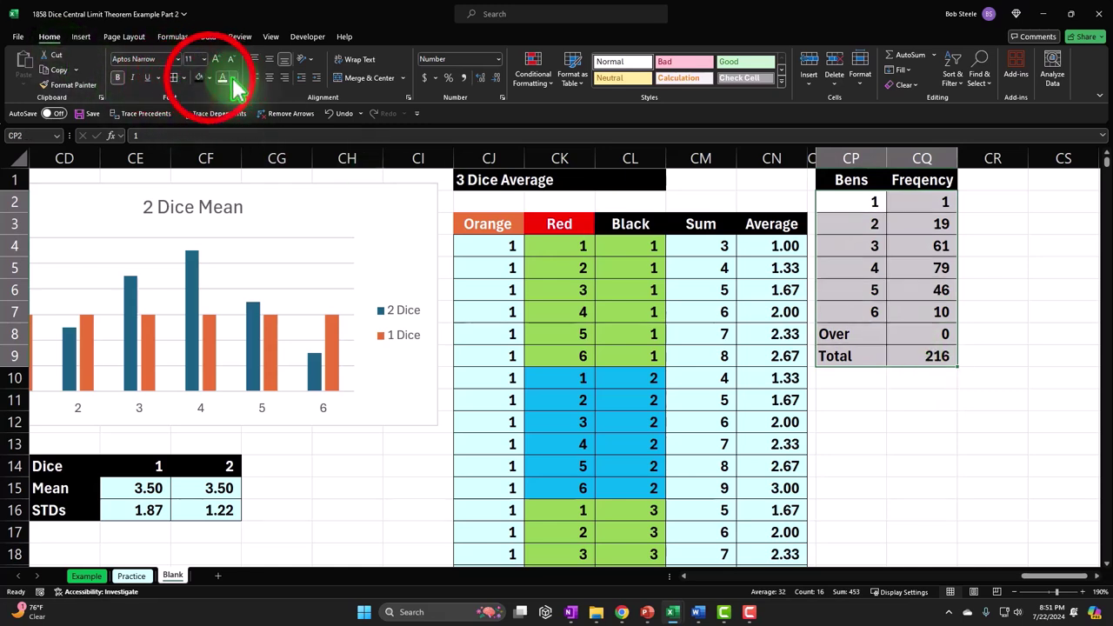
pyautogui.click(209, 78)
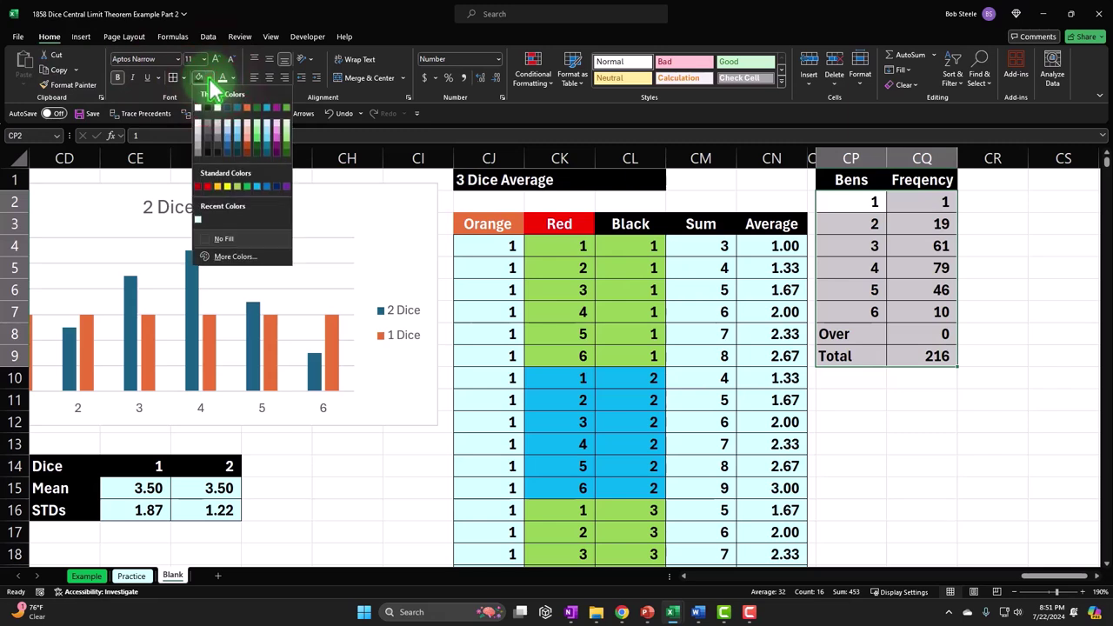
pyautogui.click(198, 220)
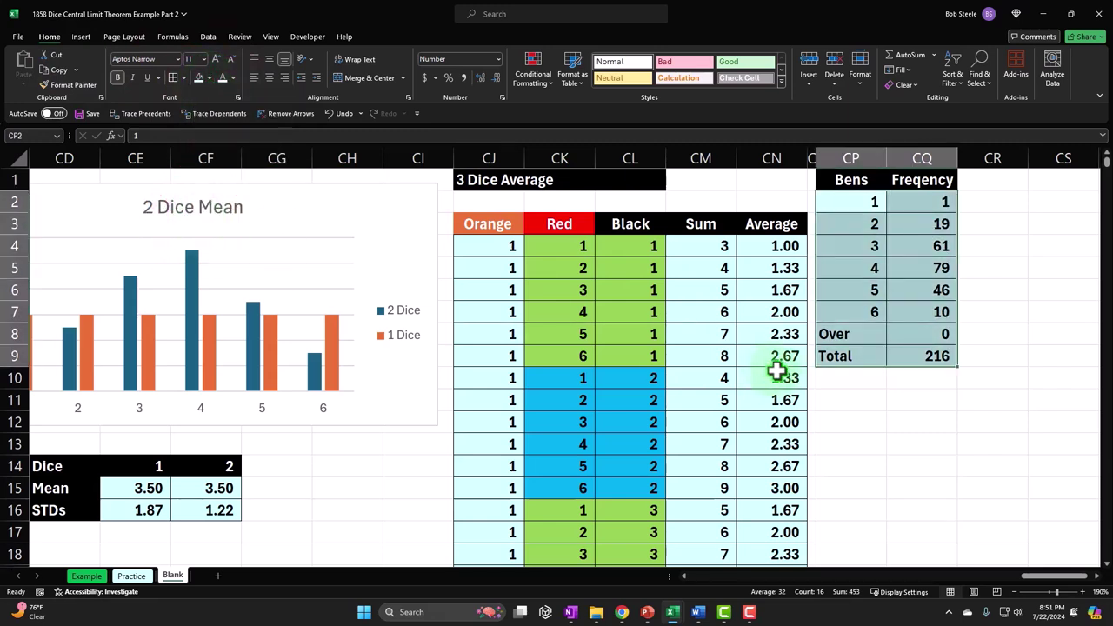
pyautogui.click(775, 248)
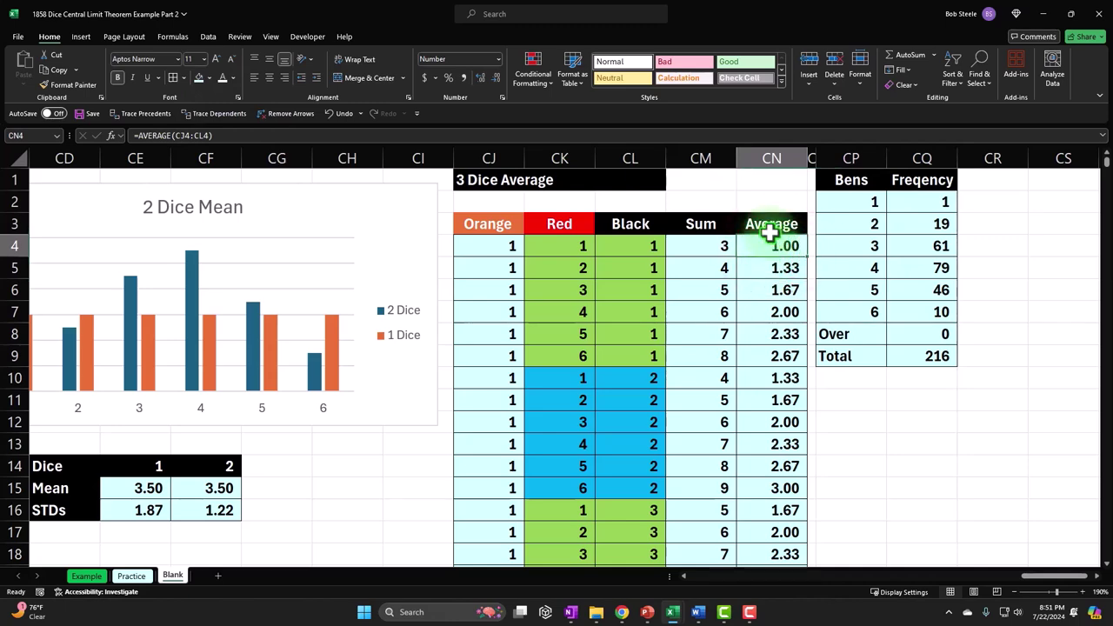
pyautogui.hotkey('ctrl', 'shift', 'Down')
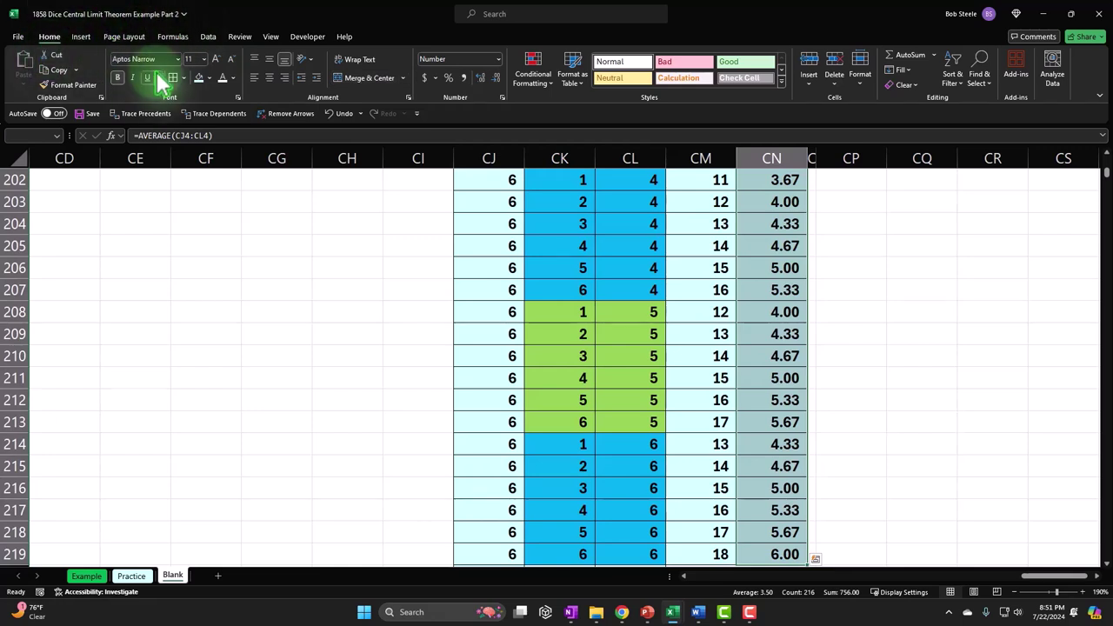
# Insert a histogram chart of the selected three-dice averages.
pyautogui.click(81, 36)
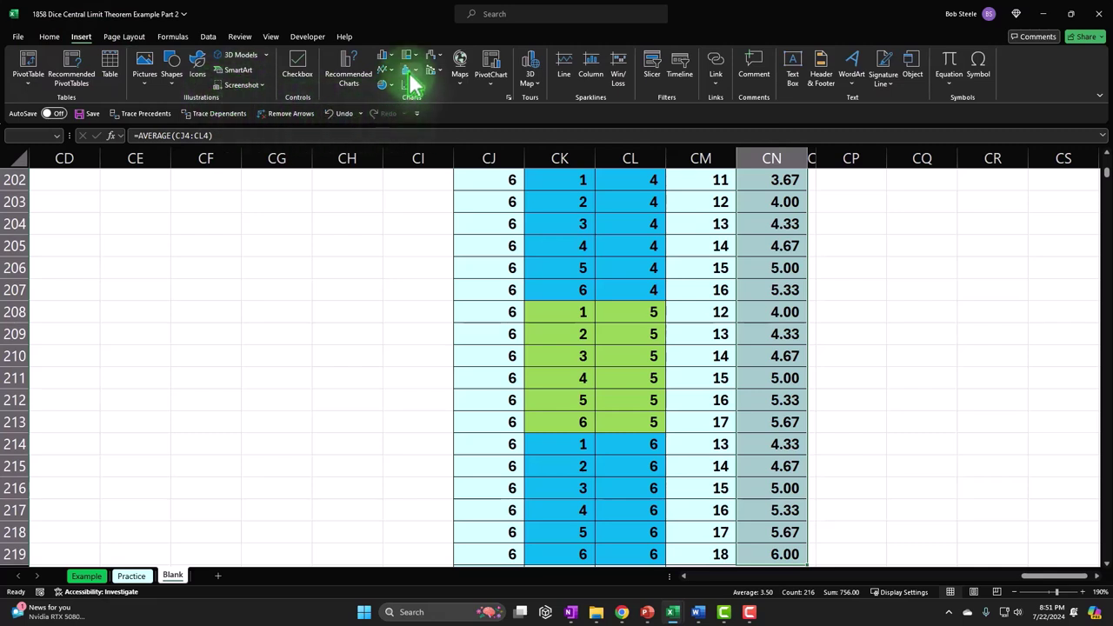
pyautogui.click(1104, 174)
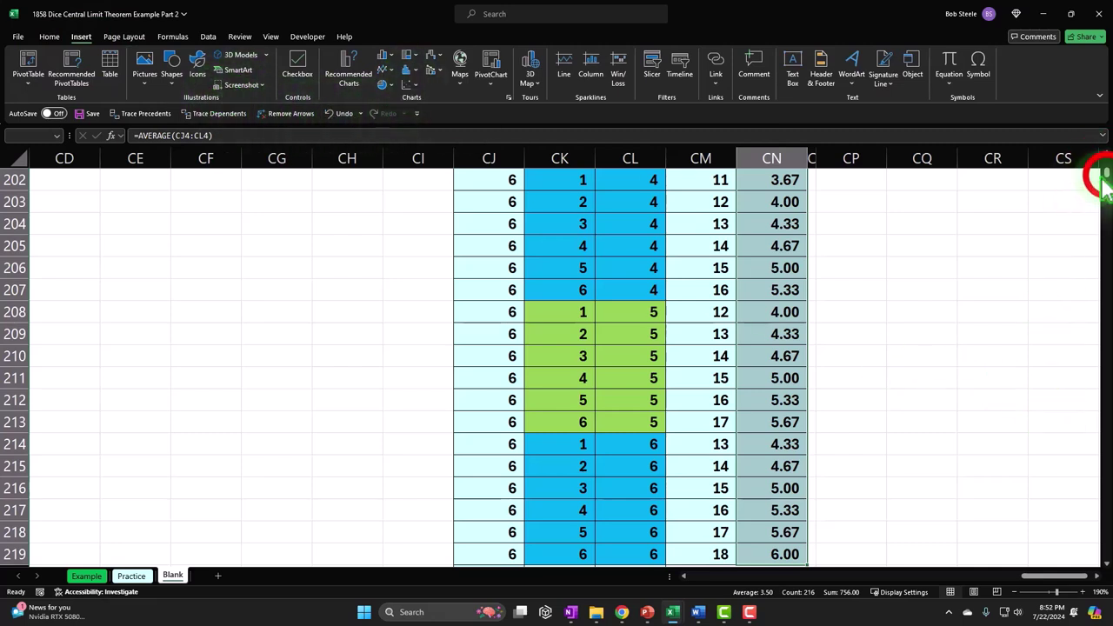
pyautogui.moveTo(1101, 178); pyautogui.dragTo(964, 166)
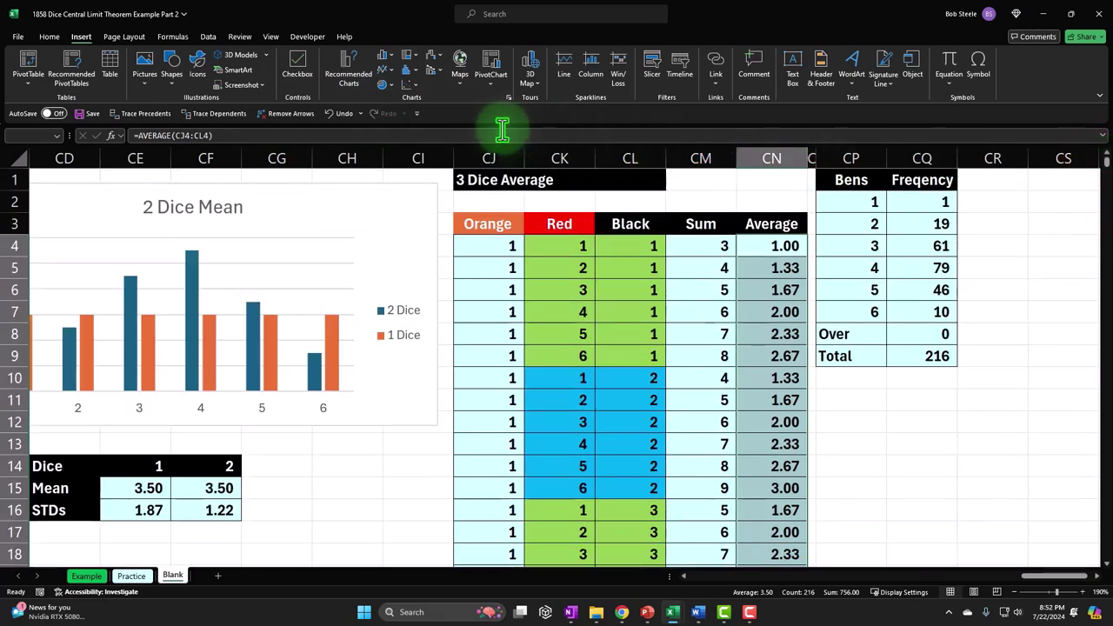
pyautogui.click(408, 69)
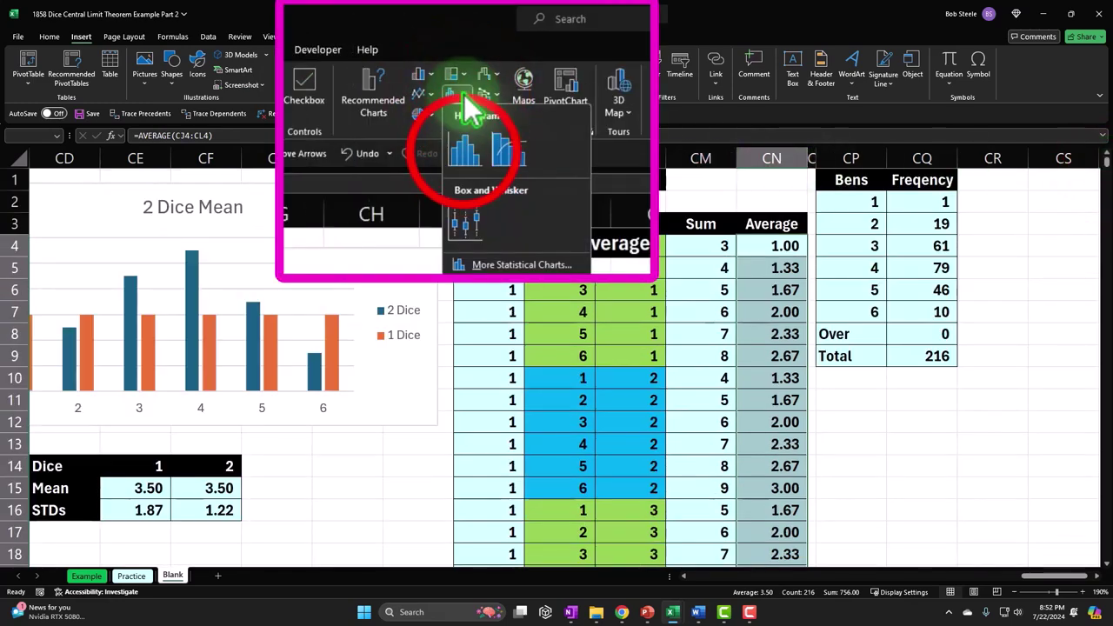
pyautogui.click(465, 147)
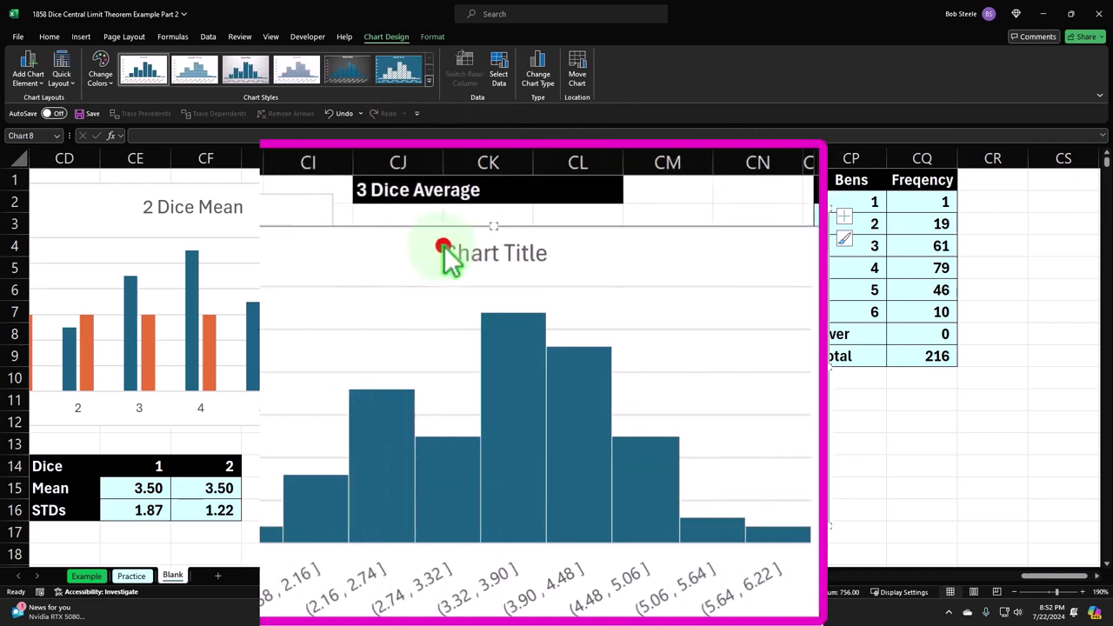
# Select the histogram's title and axis labels, then open its Format pane.
pyautogui.click(443, 248)
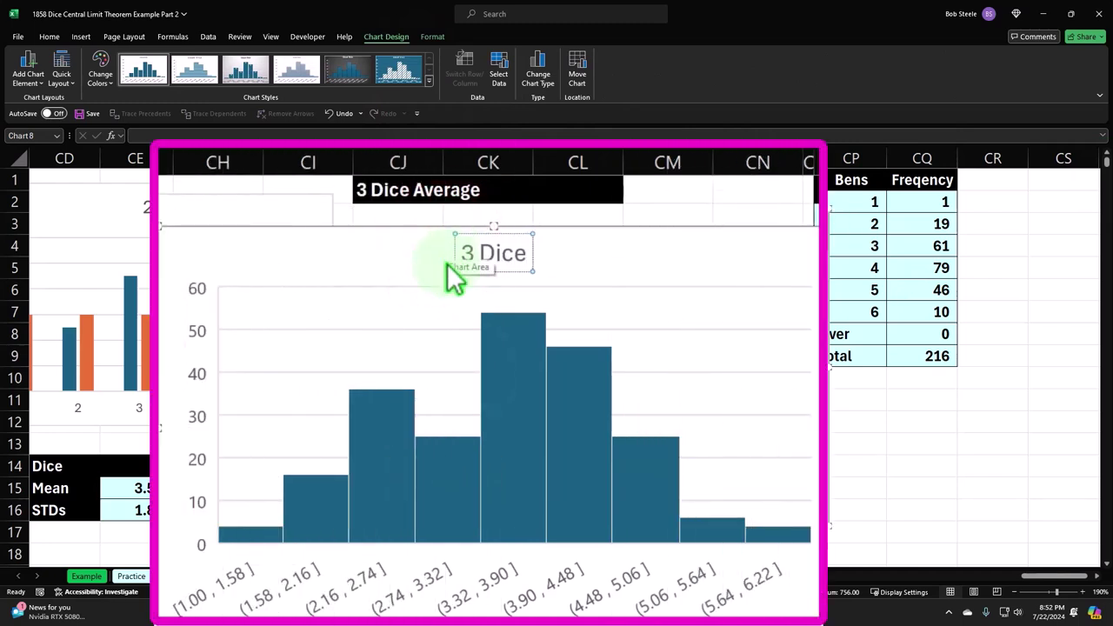
pyautogui.click(557, 600)
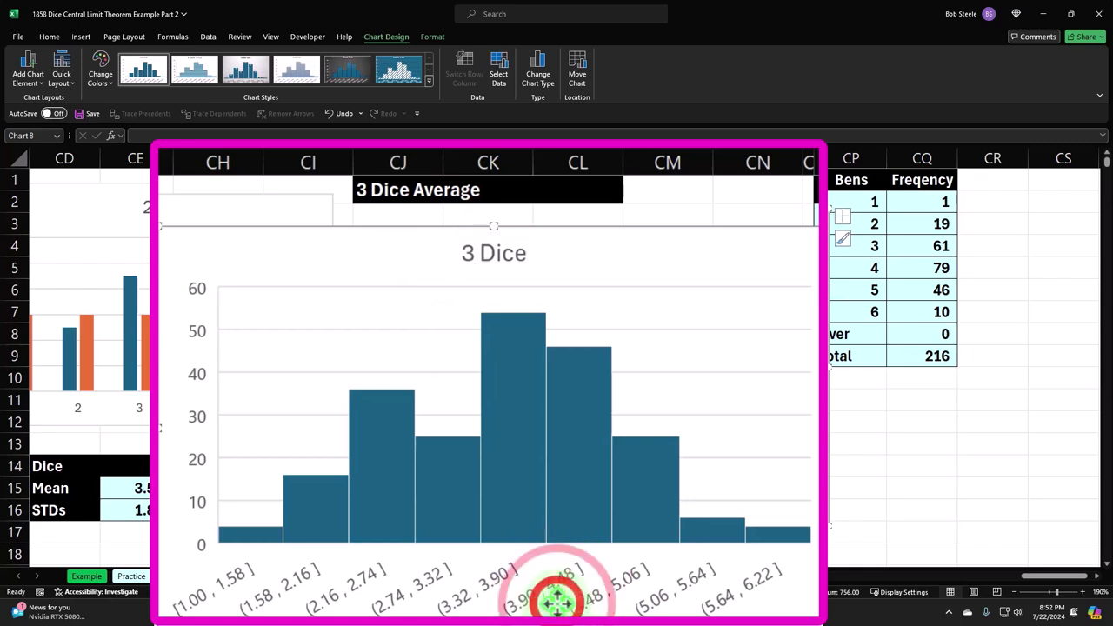
pyautogui.doubleClick(557, 600)
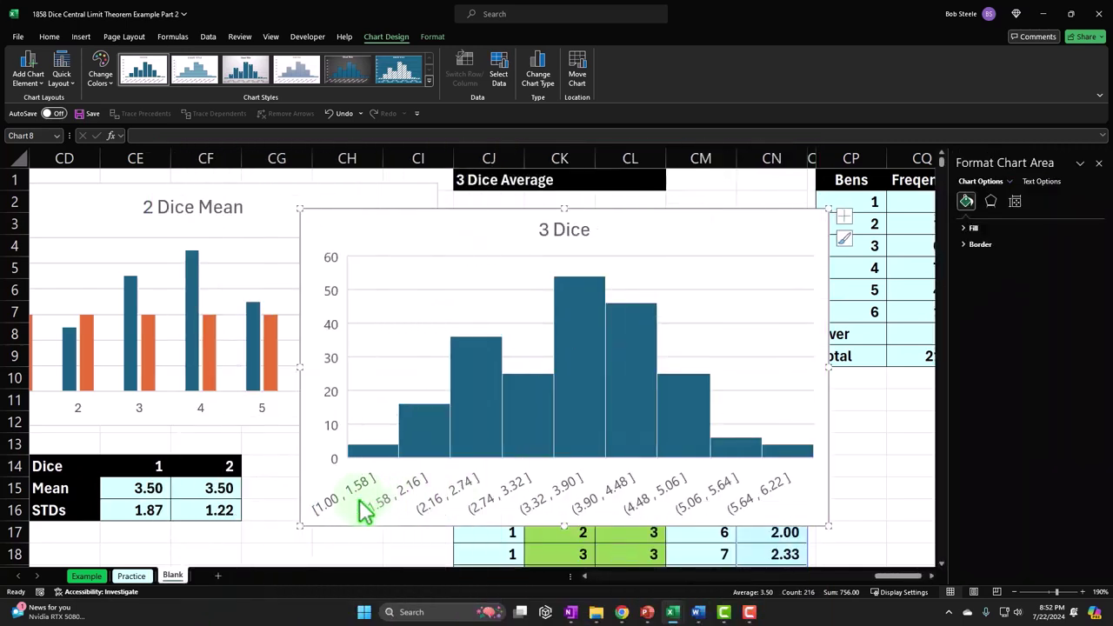
# Switch the 3 Dice histogram's horizontal axis to a fixed bin width.
pyautogui.click(967, 229)
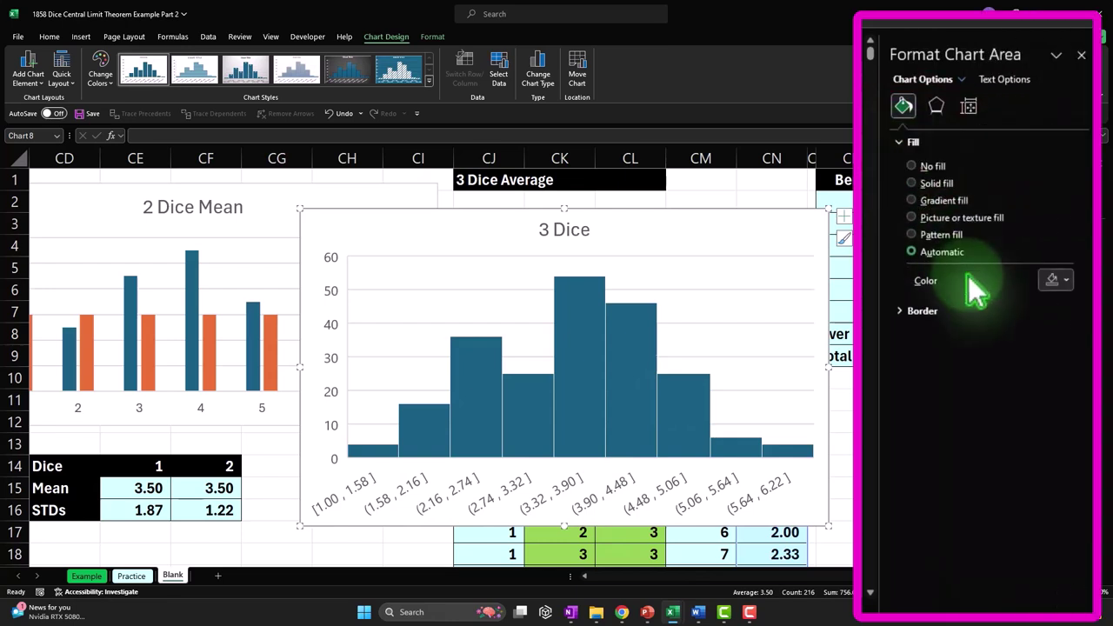
pyautogui.click(770, 483)
pyautogui.click(973, 108)
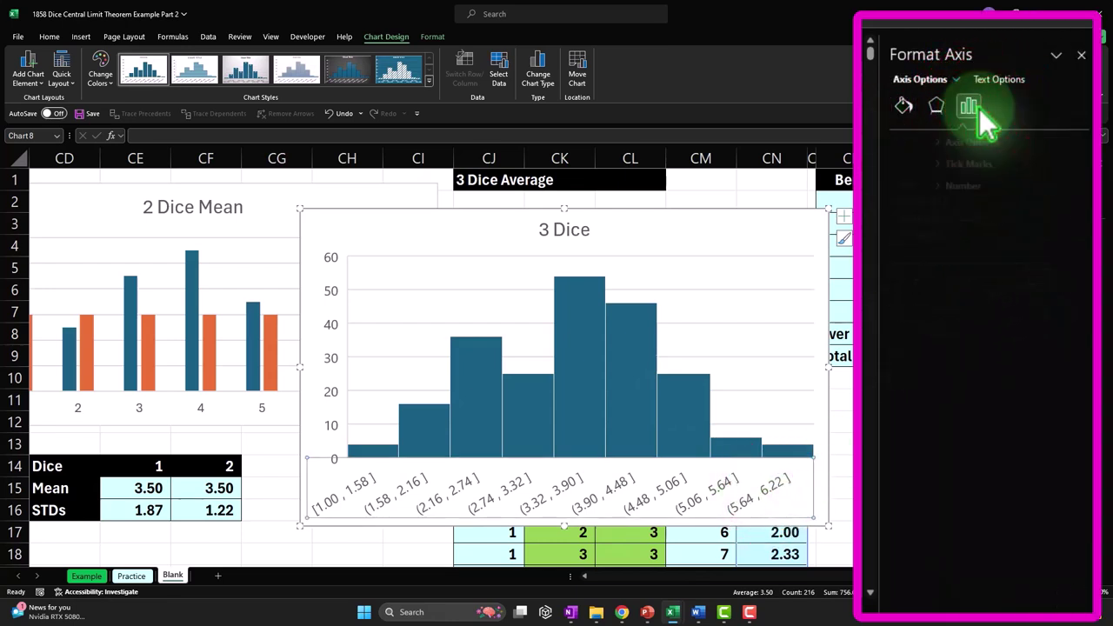
pyautogui.click(900, 144)
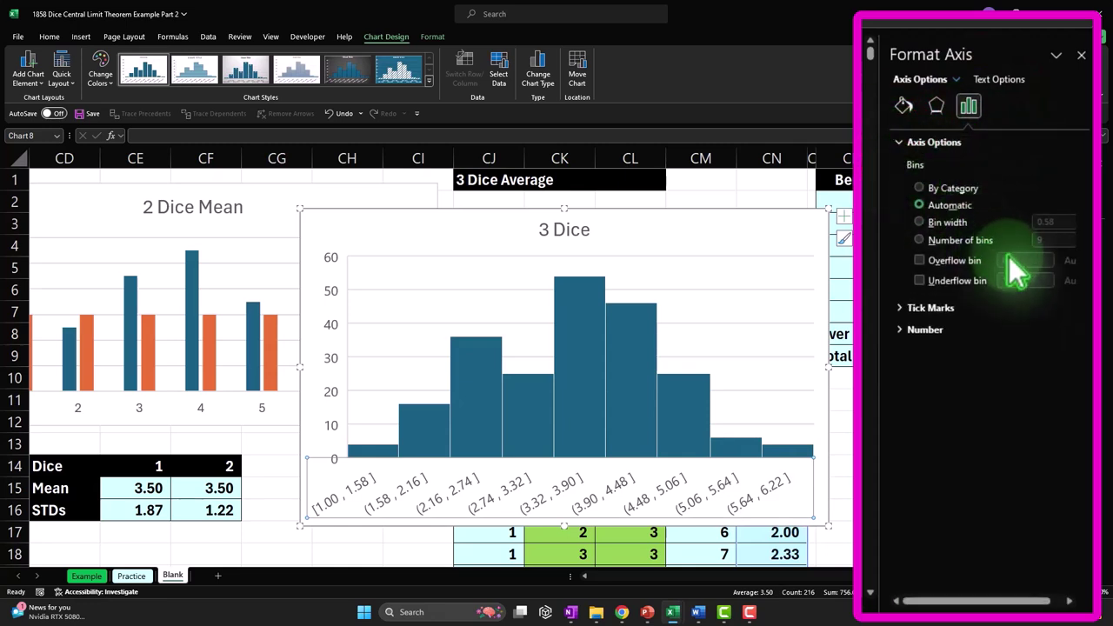
pyautogui.click(919, 222)
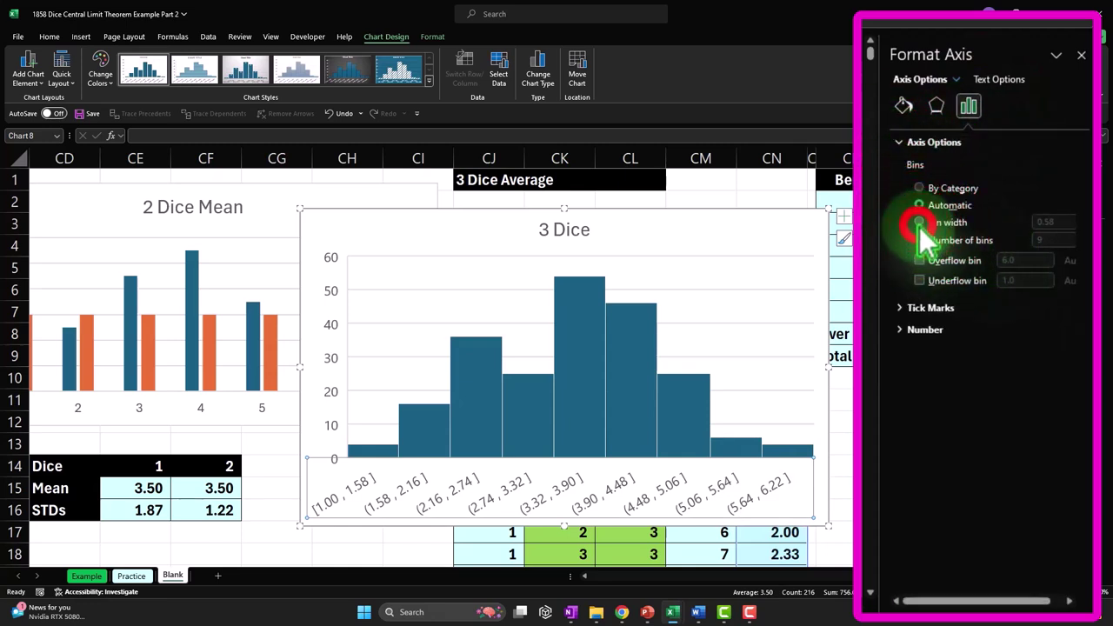
# Try bin widths of 0.2 and 0.3, then settle on 0.35.
pyautogui.click(1065, 224)
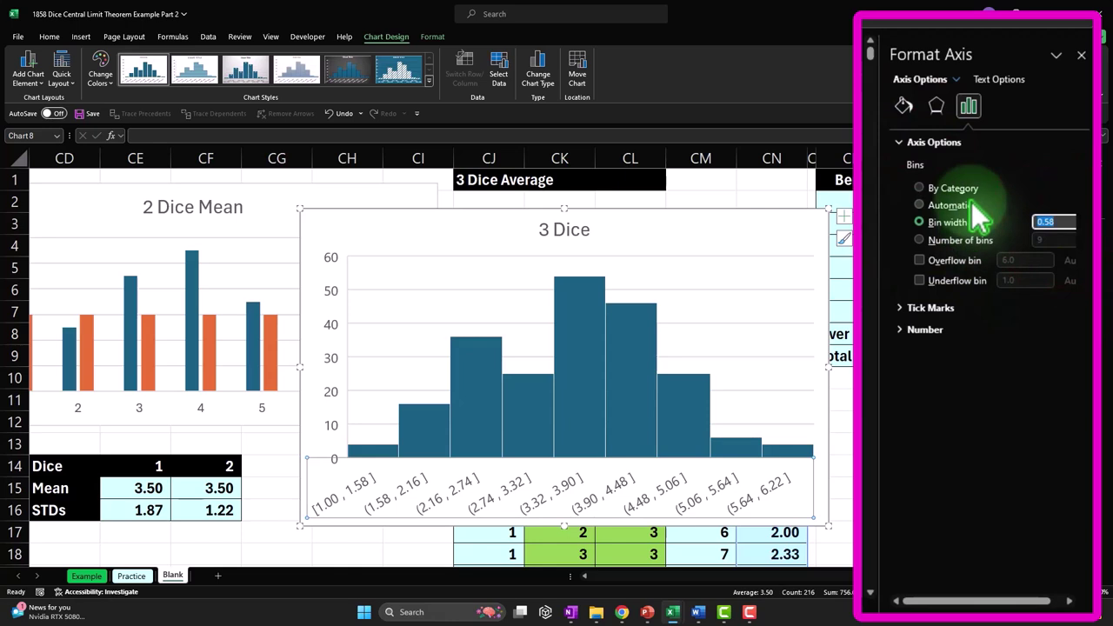
pyautogui.press('Tab')
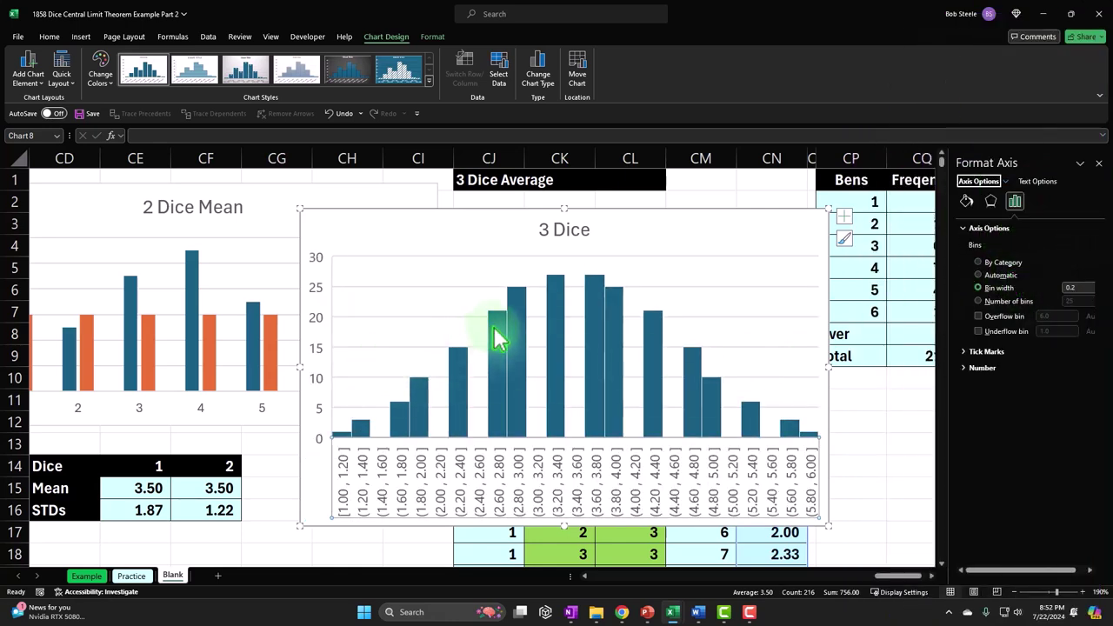
pyautogui.click(1075, 288)
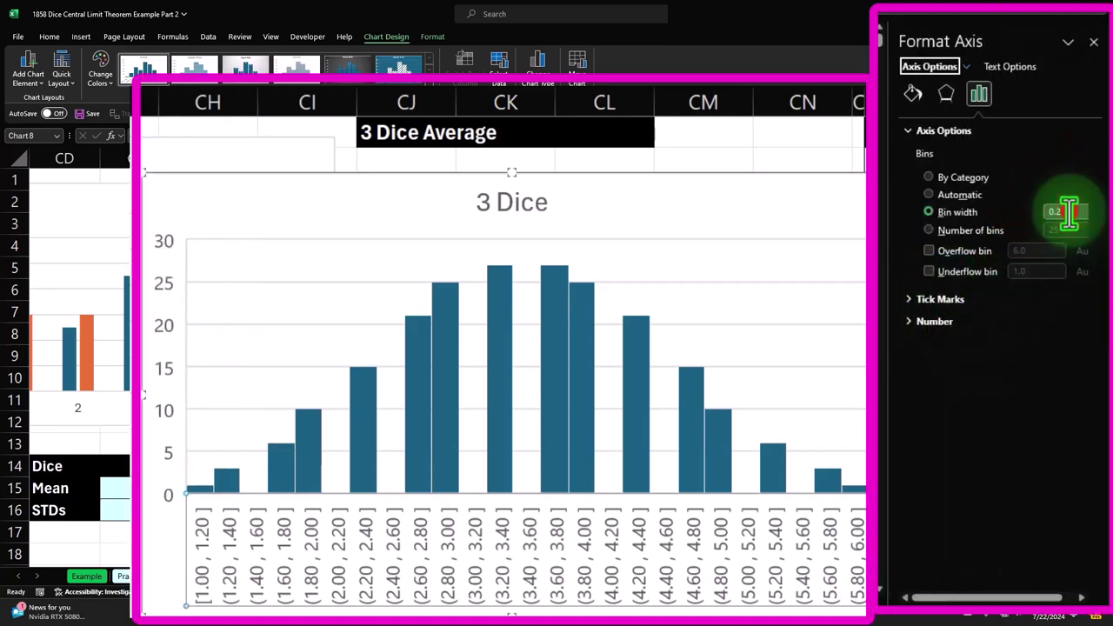
pyautogui.click(1068, 211)
pyautogui.write('0.3')
pyautogui.press('Tab')
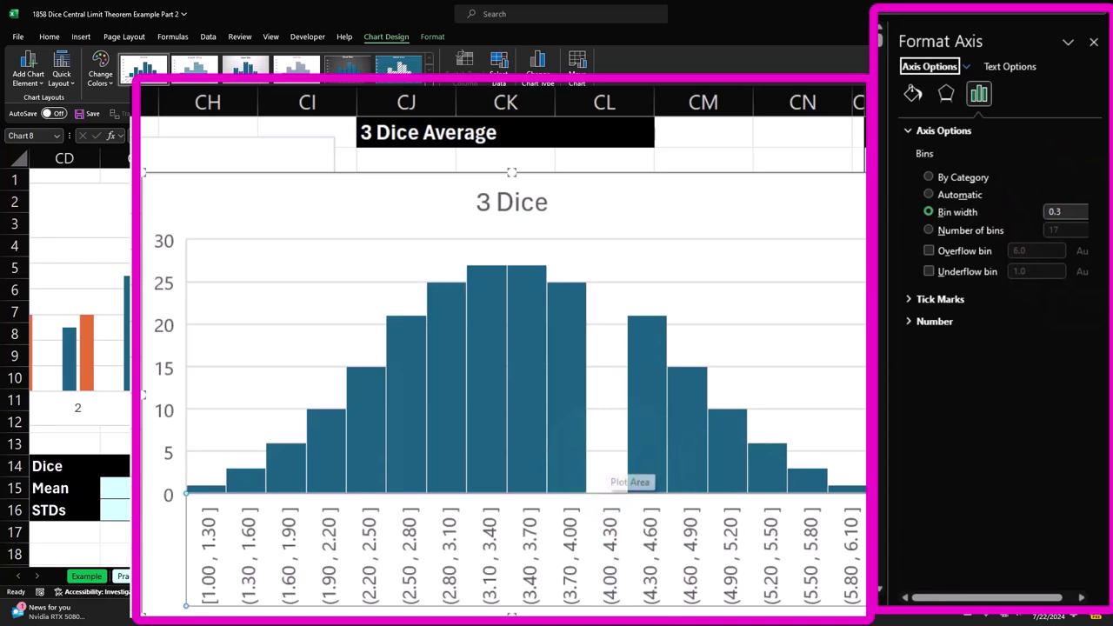
pyautogui.click(1065, 211)
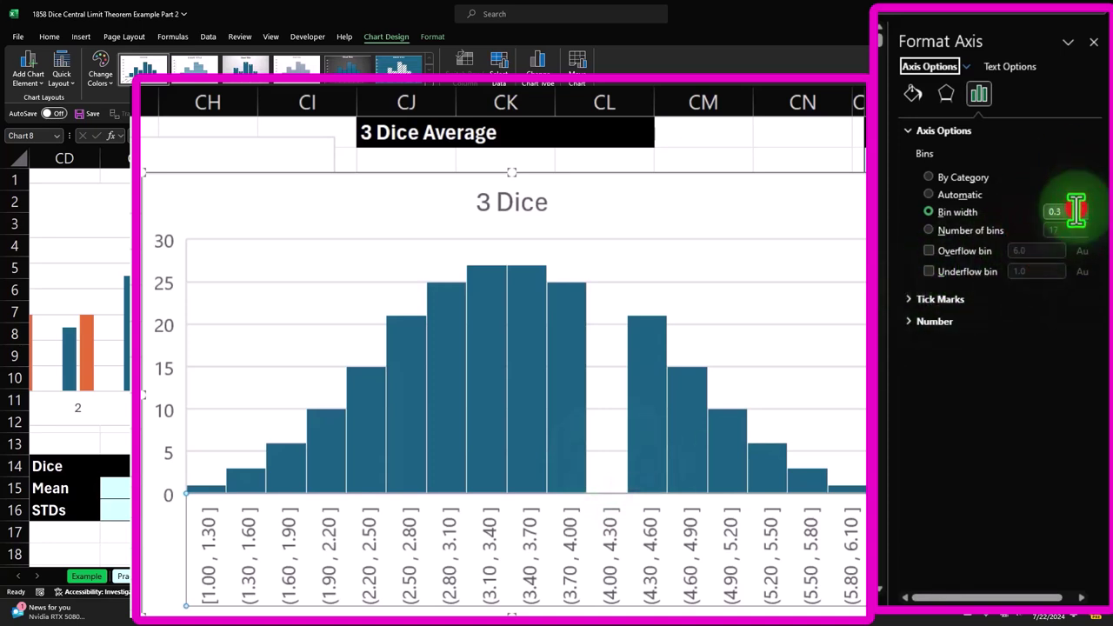
pyautogui.write('5')
pyautogui.press('Tab')
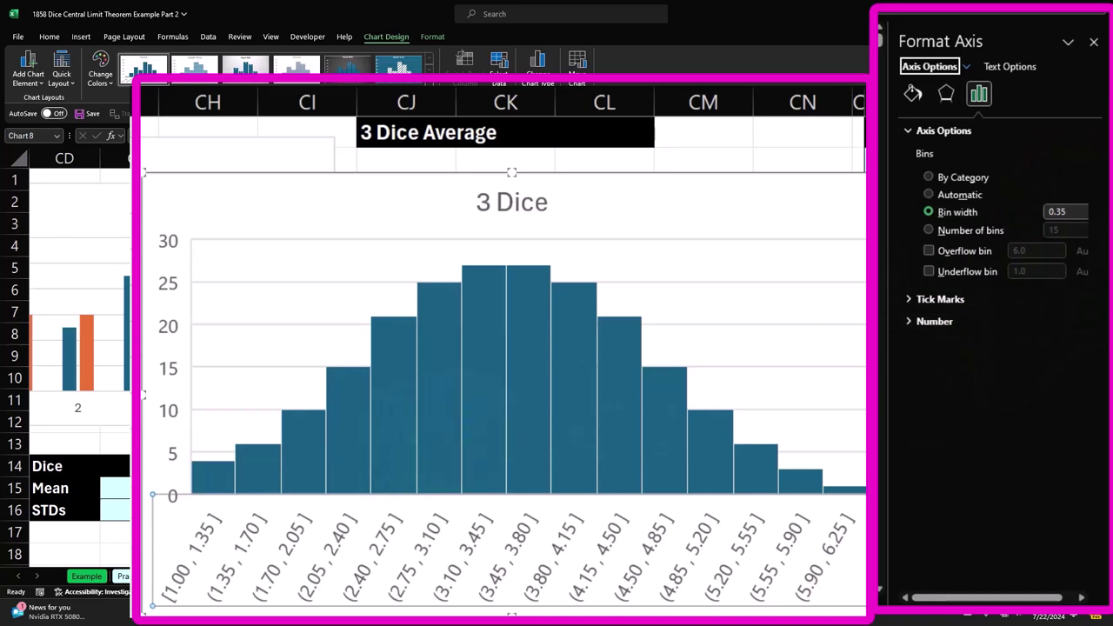
pyautogui.click(1093, 41)
pyautogui.click(534, 311)
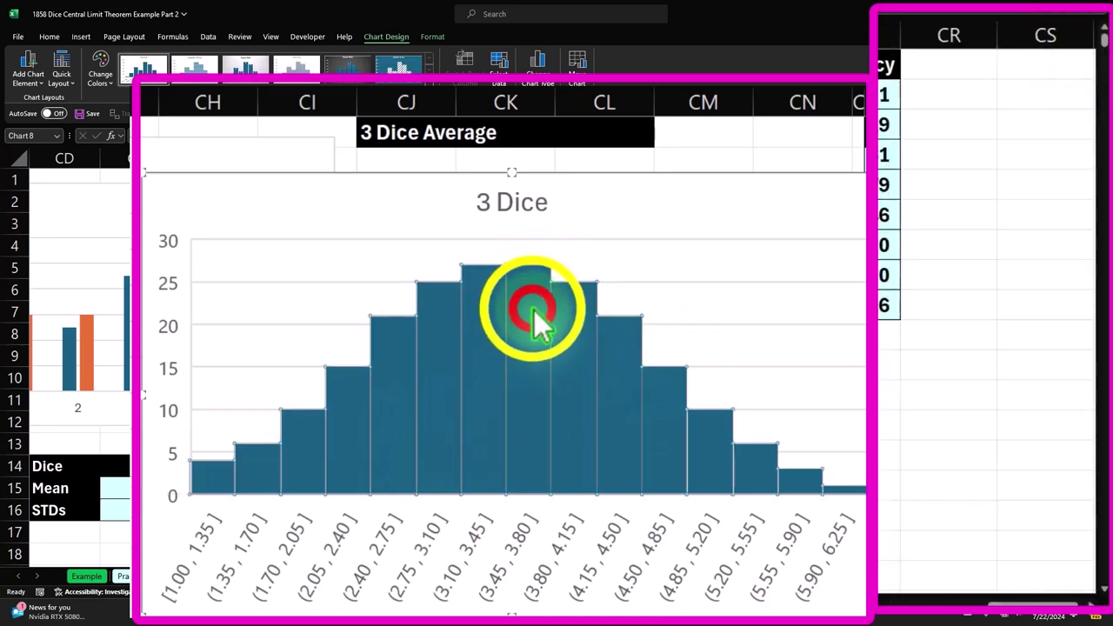
# Add count labels to the histogram bars and drag the chart off the dice table.
pyautogui.rightClick(534, 311)
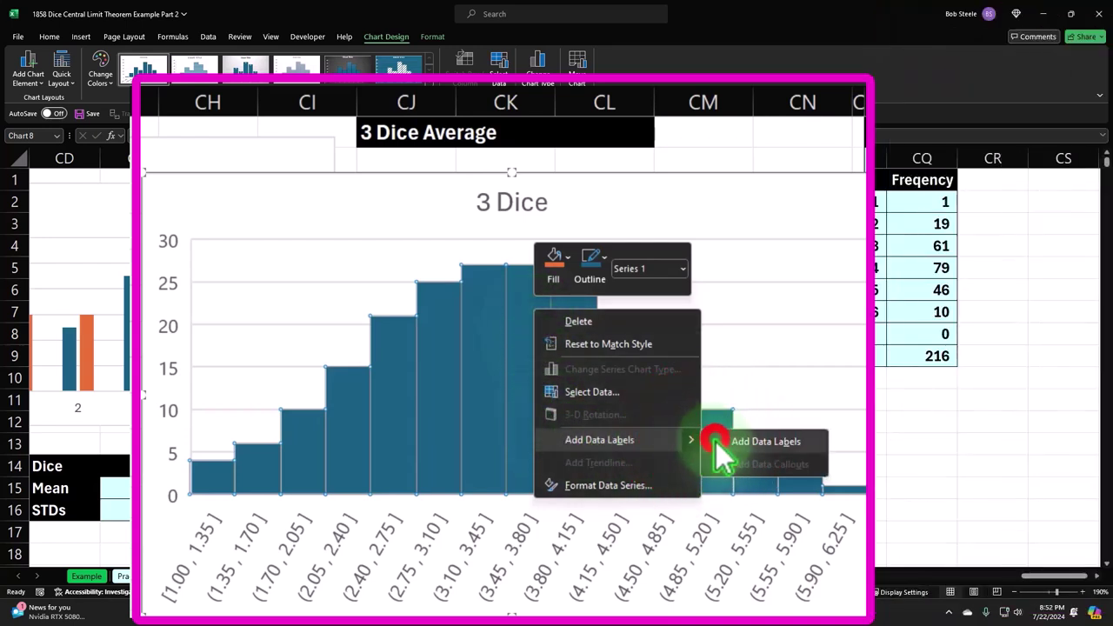
pyautogui.click(715, 443)
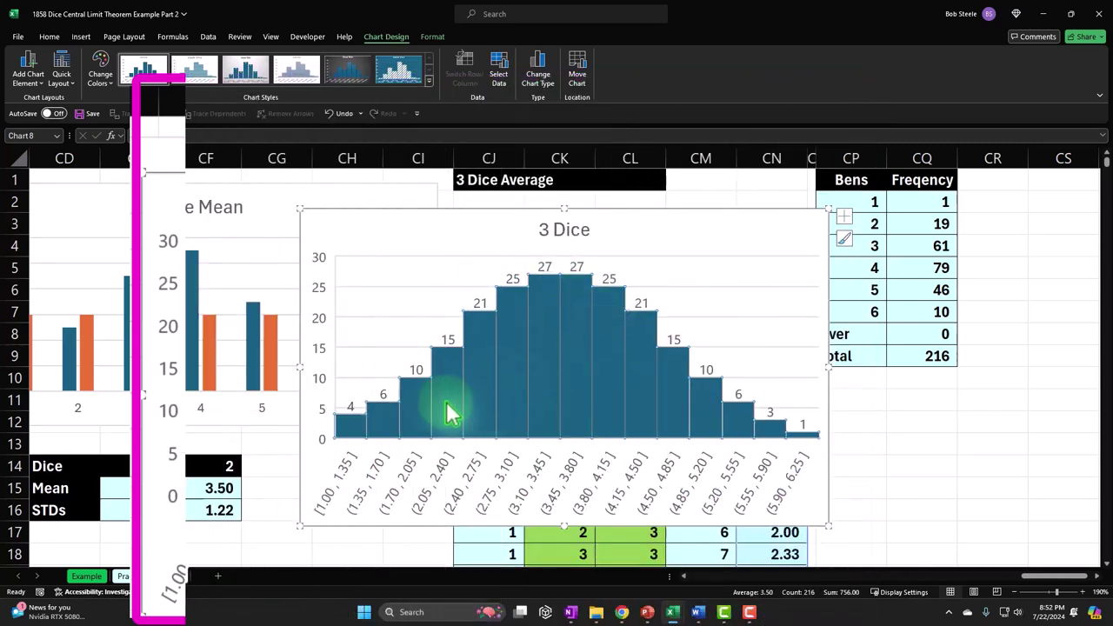
pyautogui.moveTo(398, 223); pyautogui.dragTo(723, 333)
# Move the histogram further down and right, below the Bens/Freqency table.
pyautogui.scroll(-1, 716, 316)
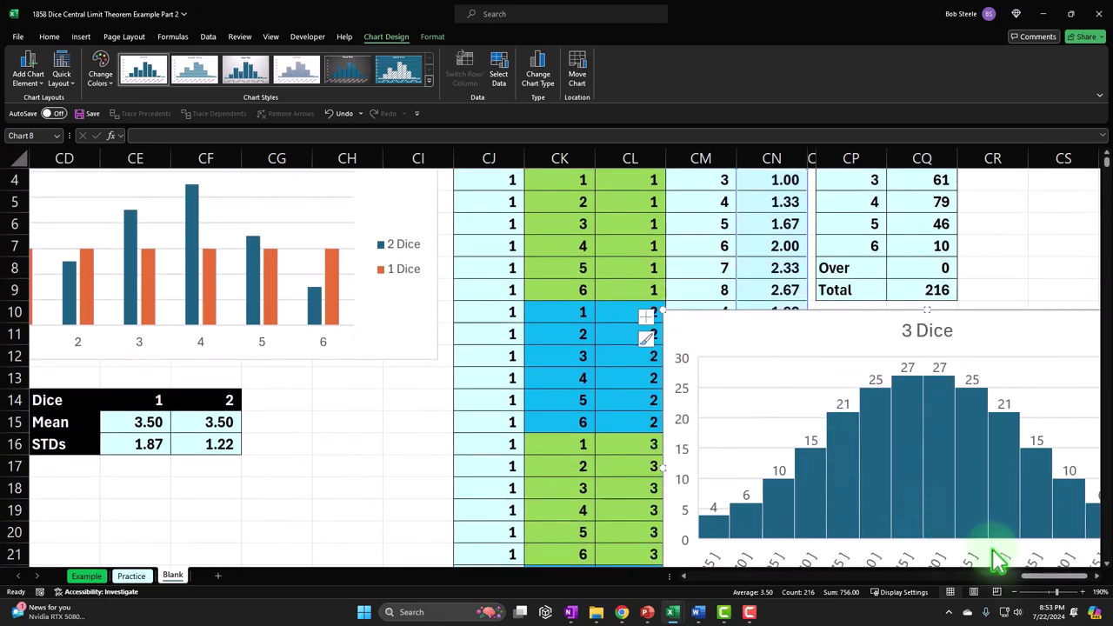
pyautogui.click(1079, 578)
pyautogui.hscroll(5, 1081, 587)
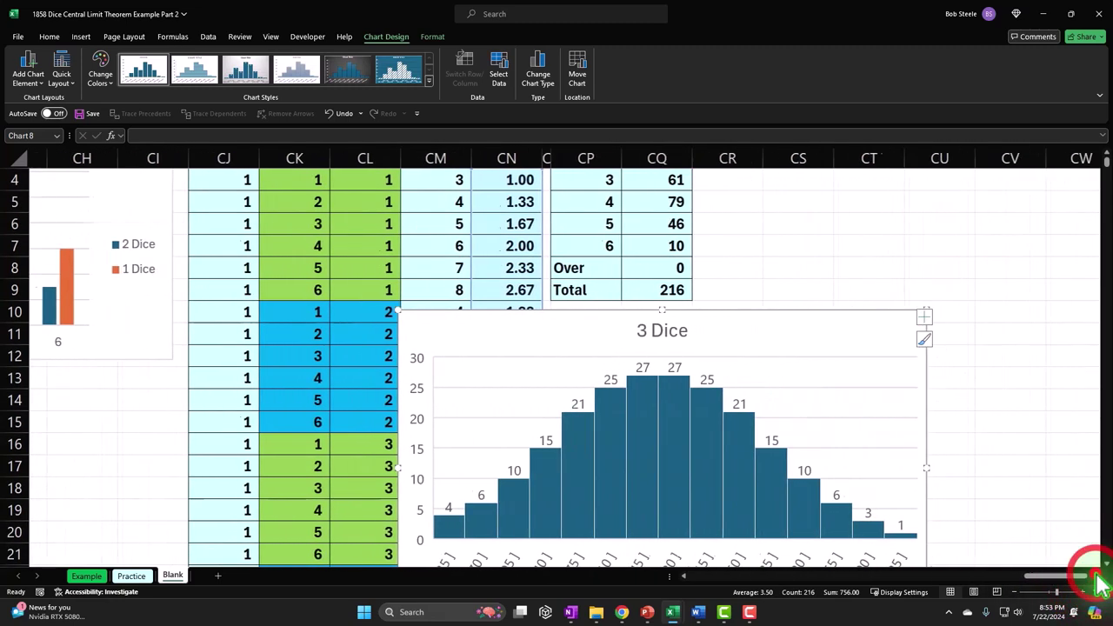
pyautogui.moveTo(386, 328); pyautogui.dragTo(568, 392)
pyautogui.scroll(-2, 578, 383)
pyautogui.moveTo(584, 281); pyautogui.dragTo(552, 485)
pyautogui.scroll(3, 556, 376)
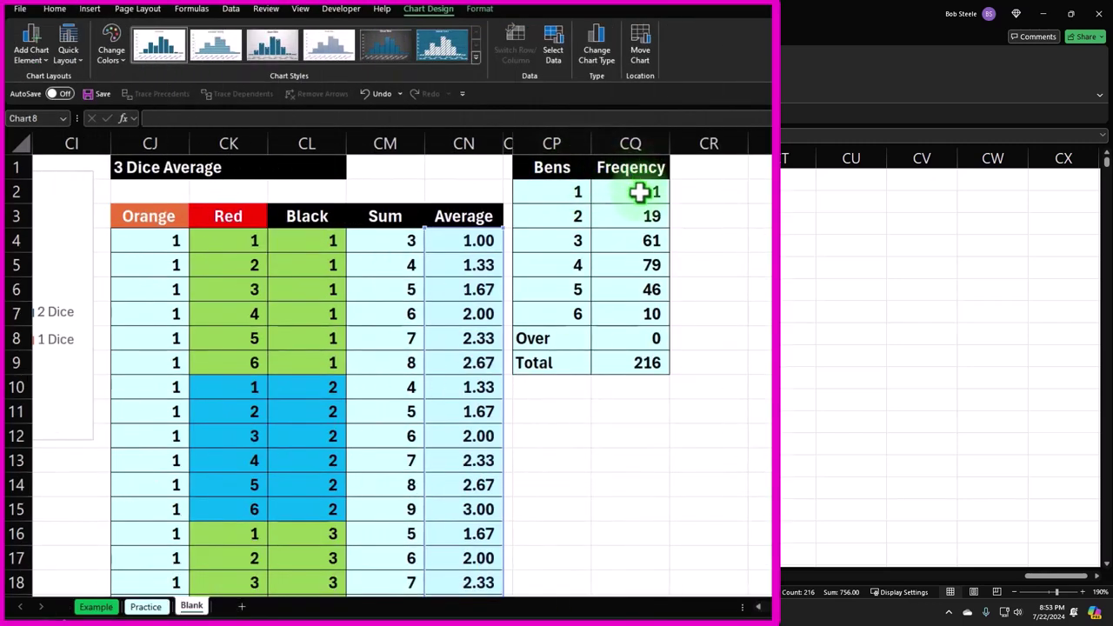
# Insert a clustered column chart of Freqency counts CQ2:CQ7 titled '3 Dice'.
pyautogui.moveTo(639, 192); pyautogui.dragTo(641, 318)
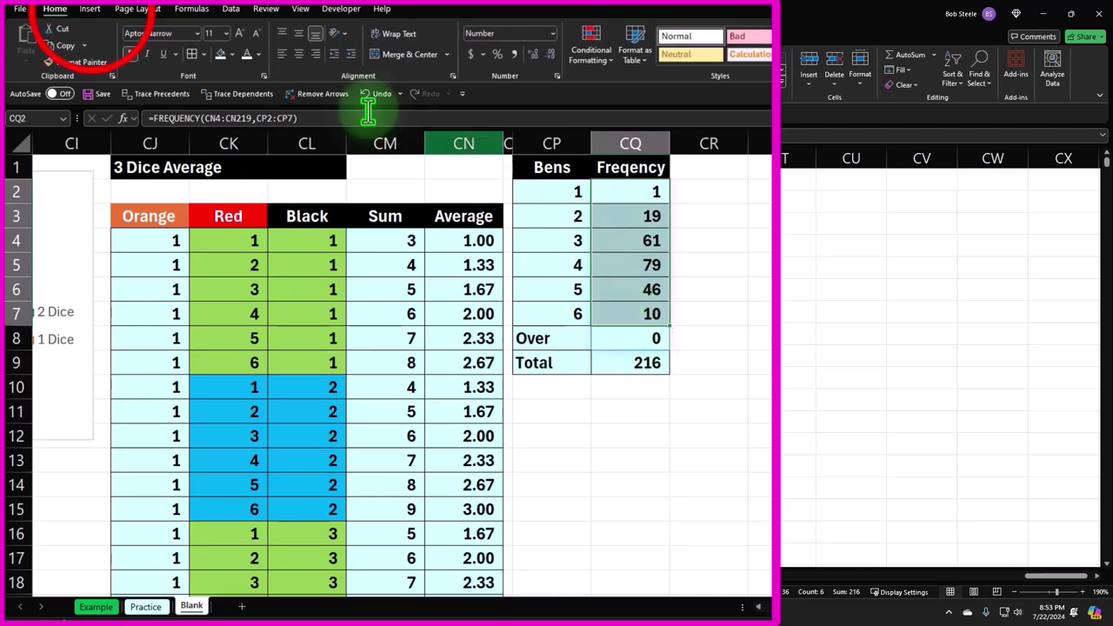
pyautogui.click(94, 16)
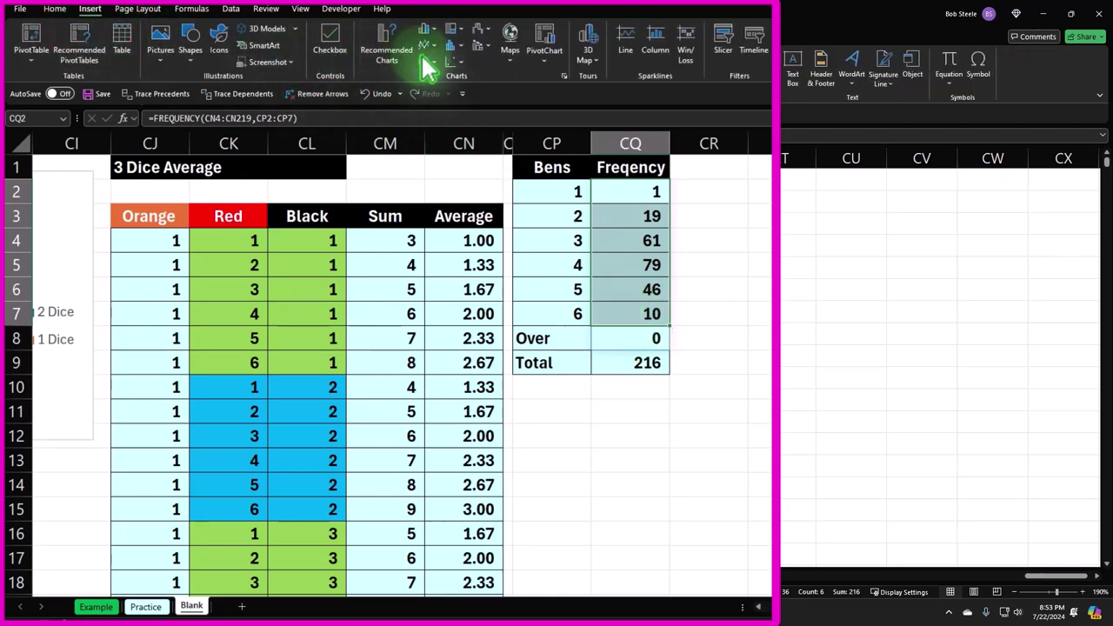
pyautogui.click(461, 51)
pyautogui.click(428, 31)
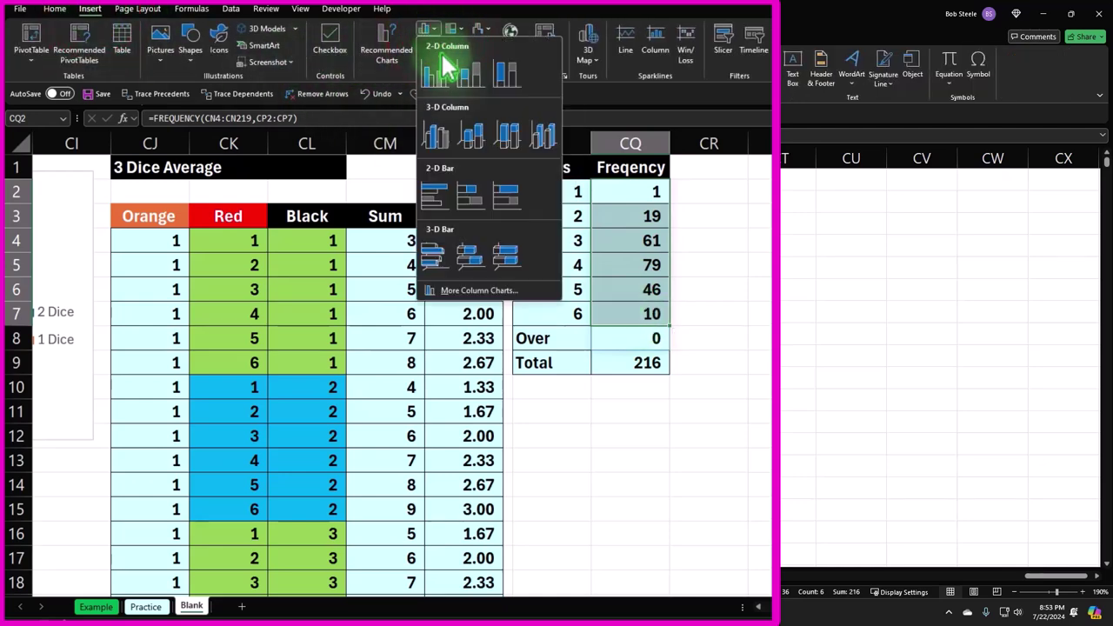
pyautogui.click(444, 84)
pyautogui.click(637, 227)
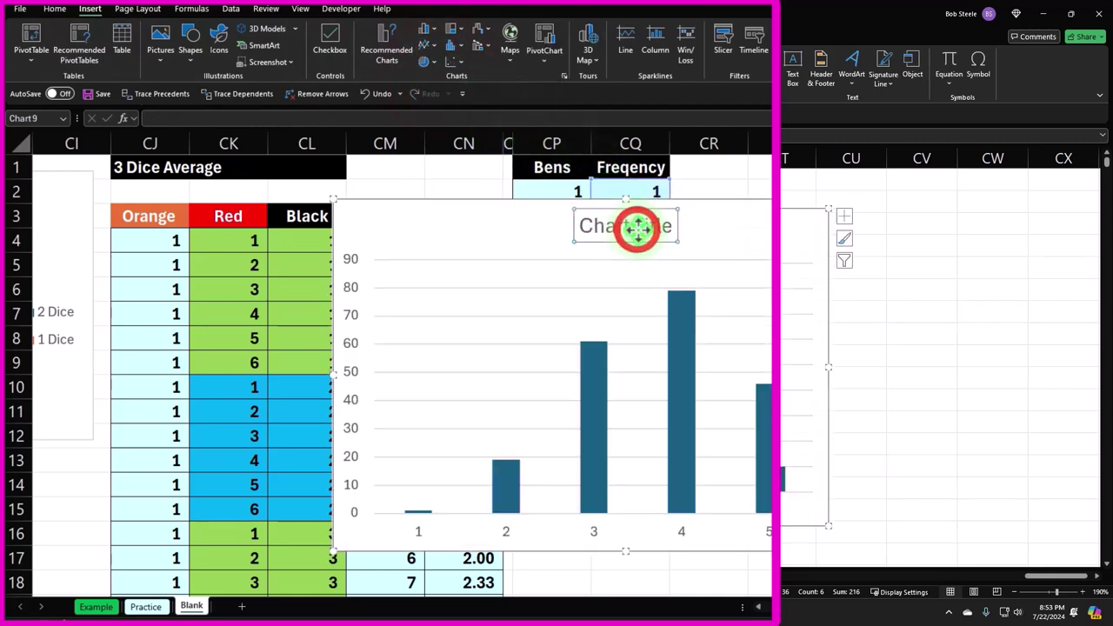
pyautogui.write('3 Dice')
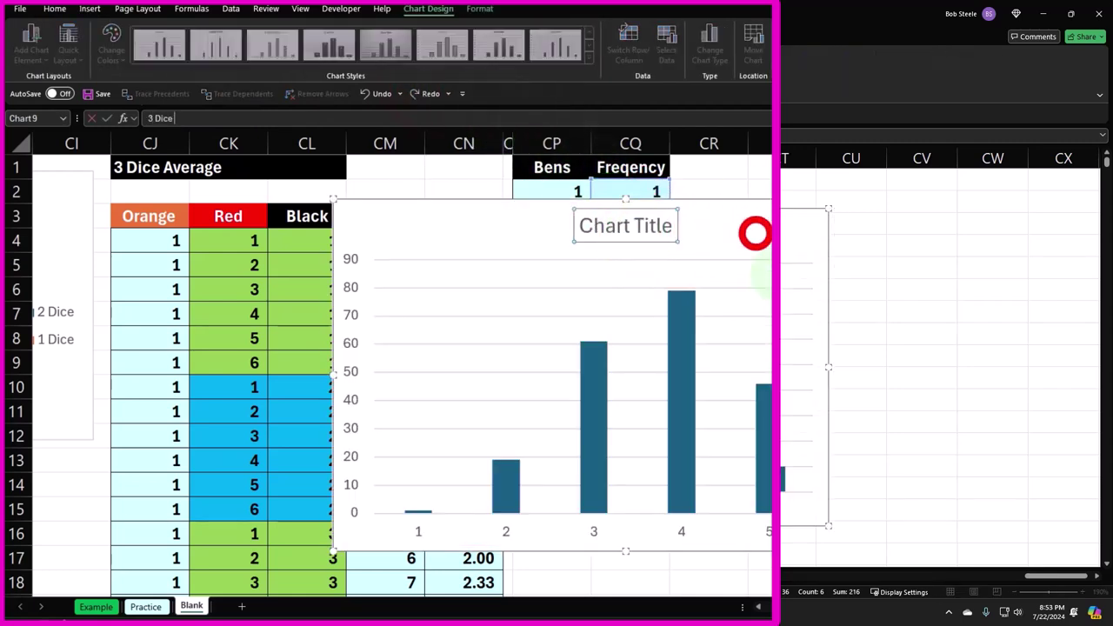
pyautogui.click(755, 233)
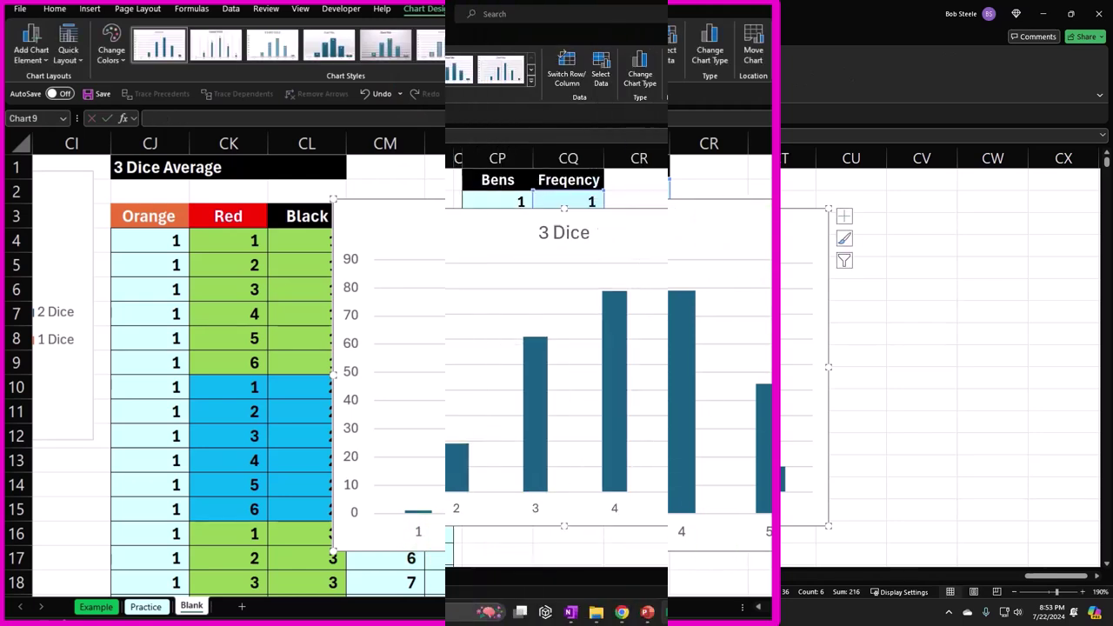
# Position the 3 Dice column chart beside the Bens/Freqency table.
pyautogui.moveTo(435, 236); pyautogui.dragTo(762, 215)
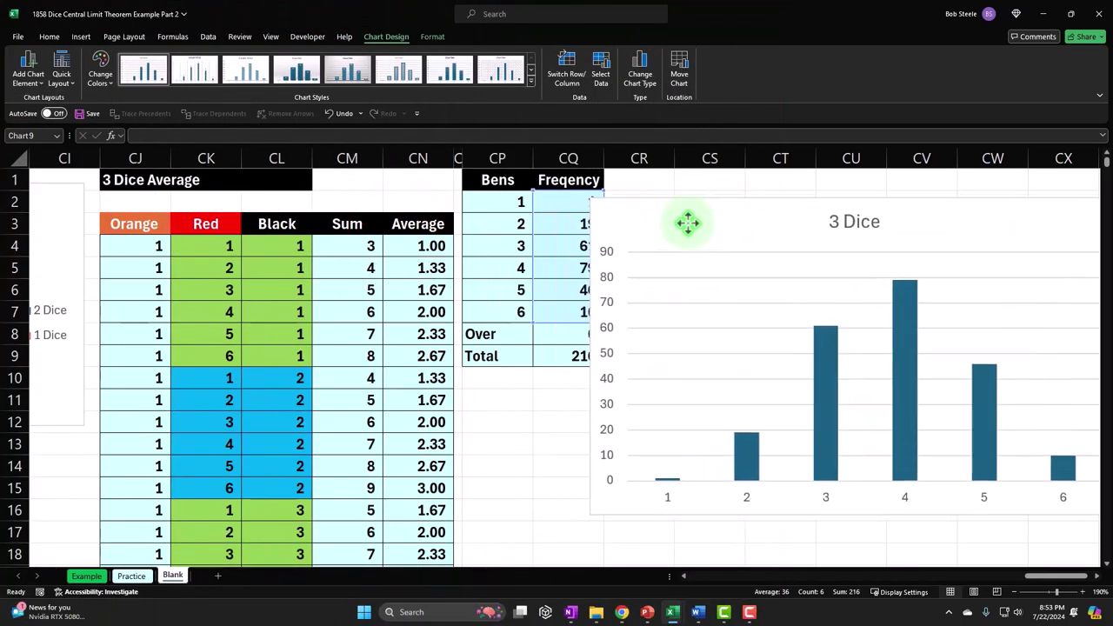
pyautogui.moveTo(687, 223); pyautogui.dragTo(683, 211)
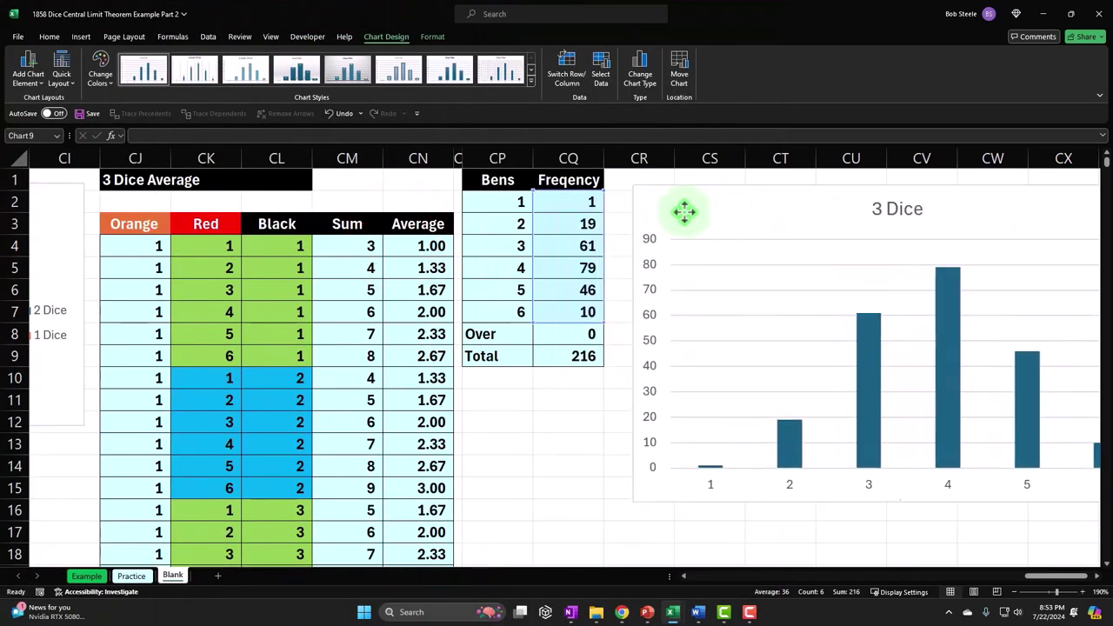
pyautogui.click(1097, 575)
pyautogui.click(1097, 576)
pyautogui.click(1097, 576)
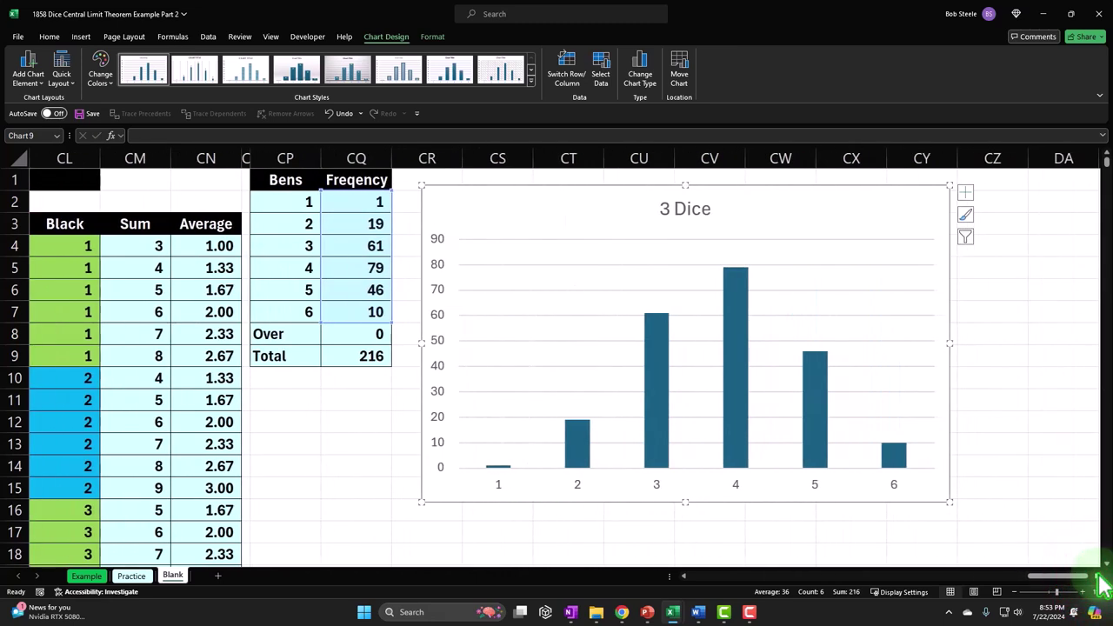
pyautogui.moveTo(581, 208); pyautogui.dragTo(590, 202)
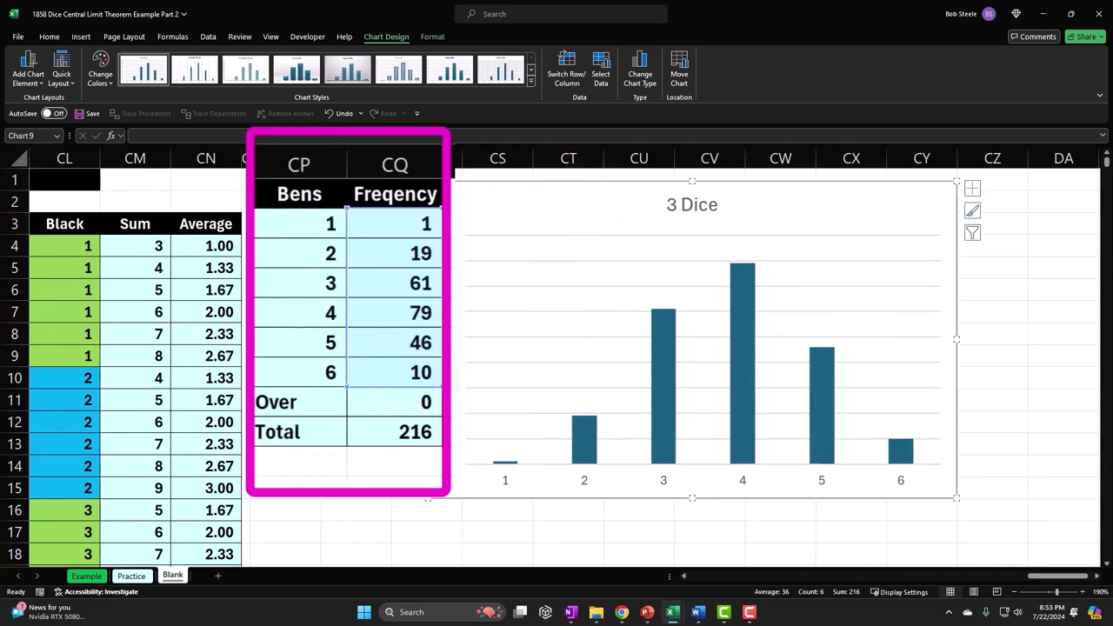
pyautogui.click(405, 475)
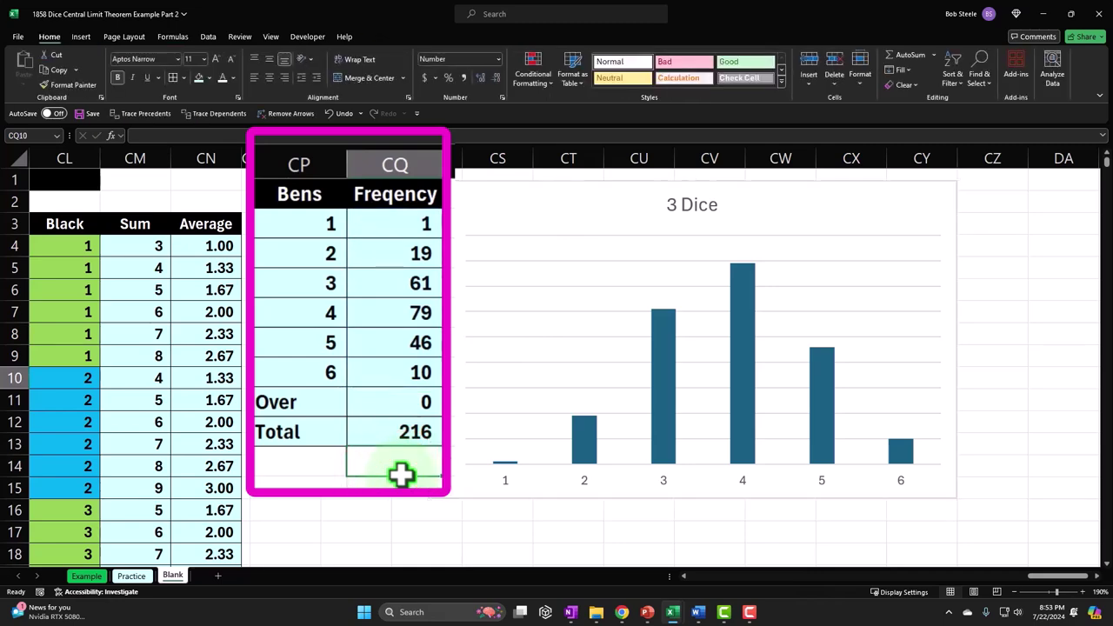
# Copy the 2-dice Bens End frequency table, BZ3:CB20.
pyautogui.press('Left')
pyautogui.press('Left')
pyautogui.press('Left')
pyautogui.press('Left')
pyautogui.press('Left')
pyautogui.press('Left')
pyautogui.press('Left')
pyautogui.press('Left')
pyautogui.press('Left')
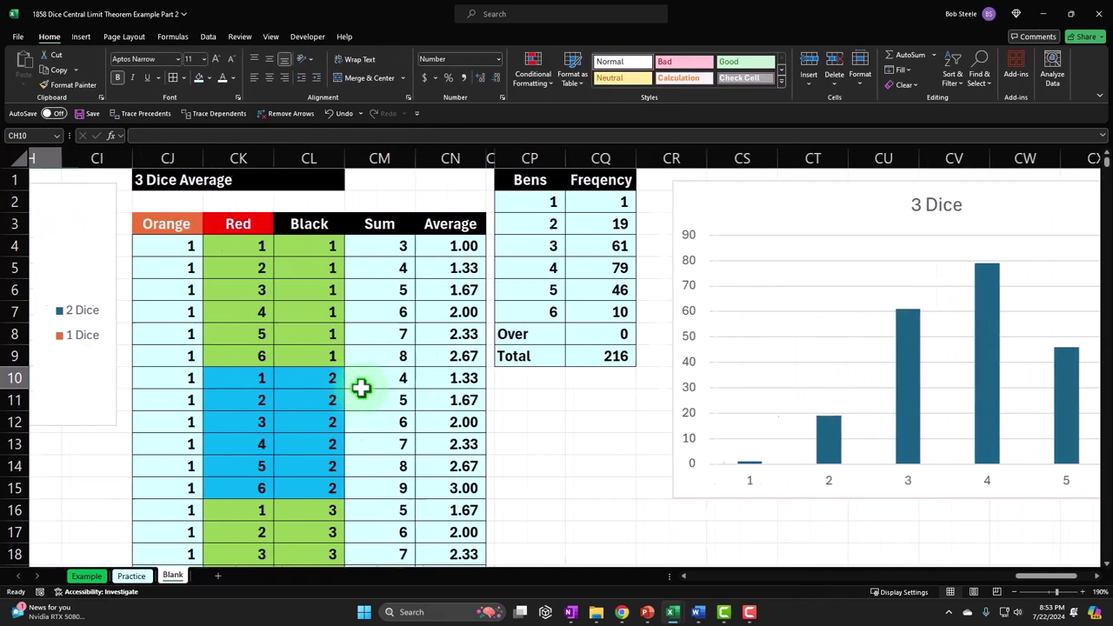
pyautogui.press('Left')
pyautogui.press('Left')
pyautogui.press('Left')
pyautogui.press('Left')
pyautogui.press('Left')
pyautogui.press('Left')
pyautogui.press('Left')
pyautogui.press('Left')
pyautogui.press('Left')
pyautogui.press('Left')
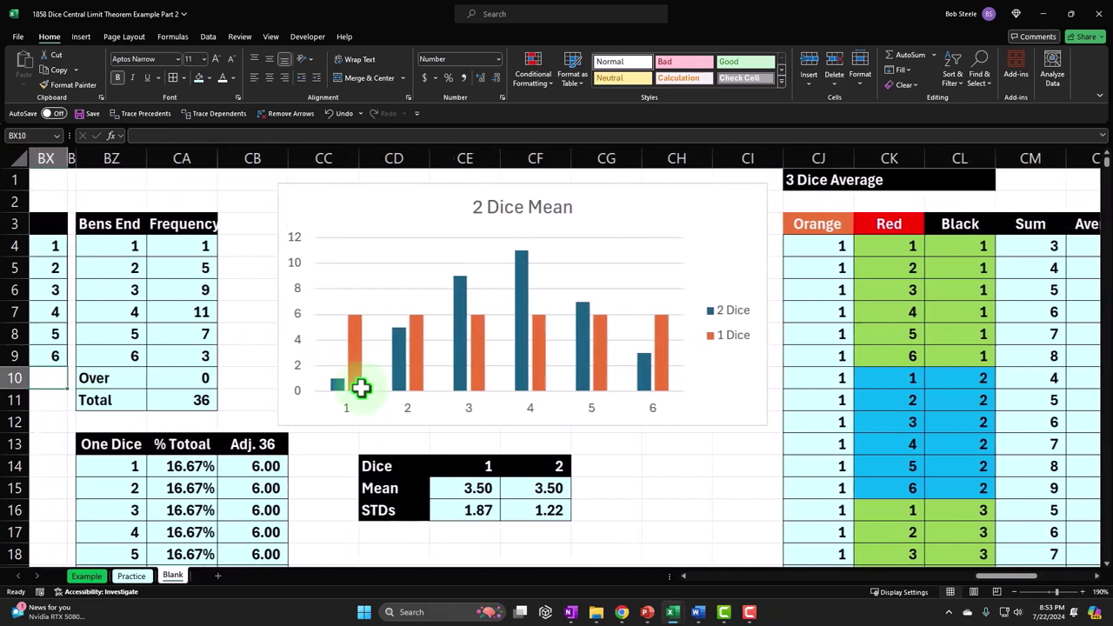
pyautogui.press('Left')
pyautogui.press('Left')
pyautogui.press('Left')
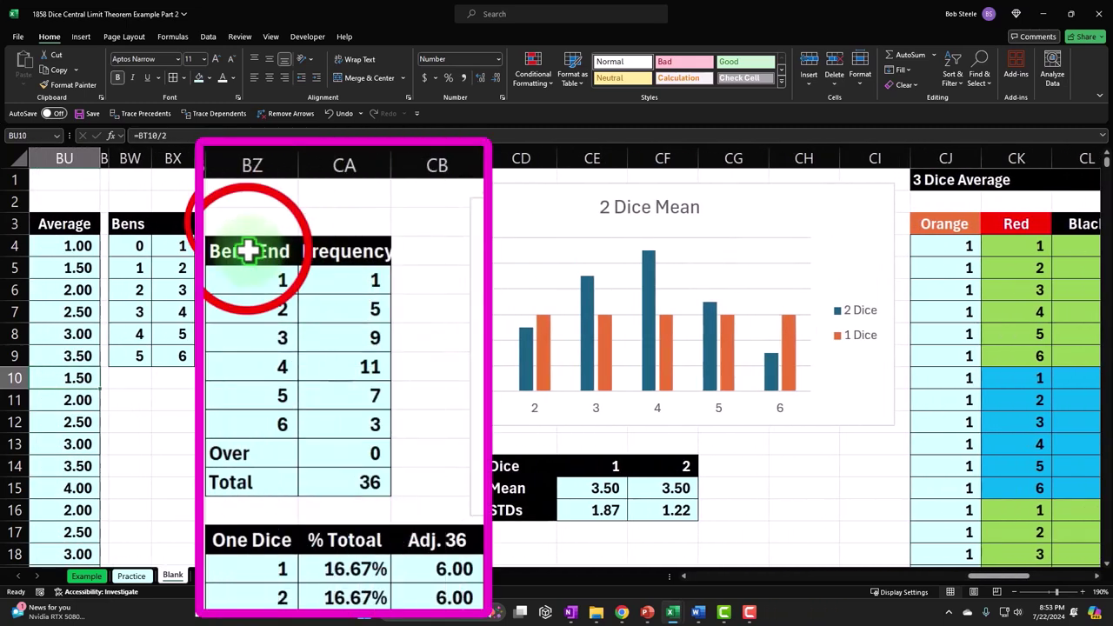
pyautogui.moveTo(249, 252); pyautogui.dragTo(363, 472)
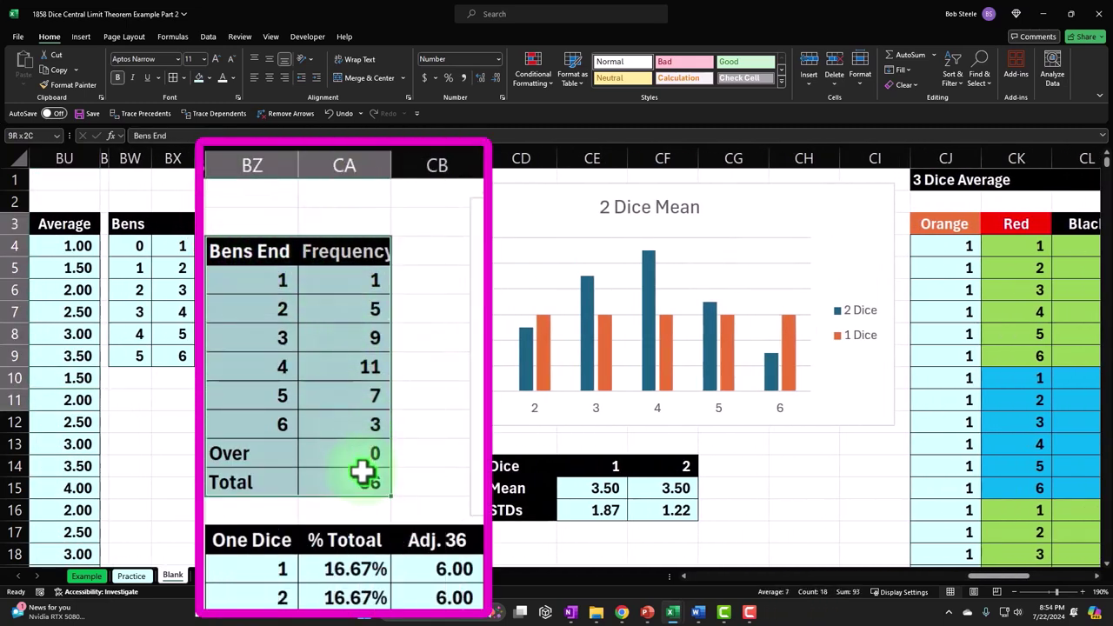
pyautogui.moveTo(238, 249); pyautogui.dragTo(409, 602)
pyautogui.hotkey('ctrl', 'c')
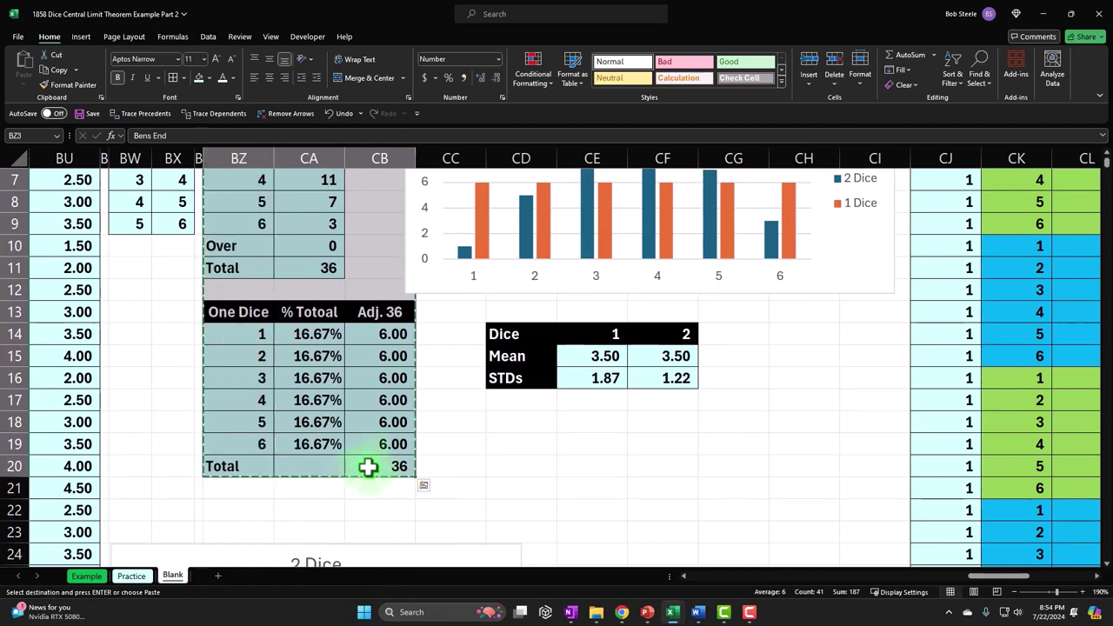
# Paste the table at CP11, keeping its original values.
pyautogui.scroll(1, 384, 461)
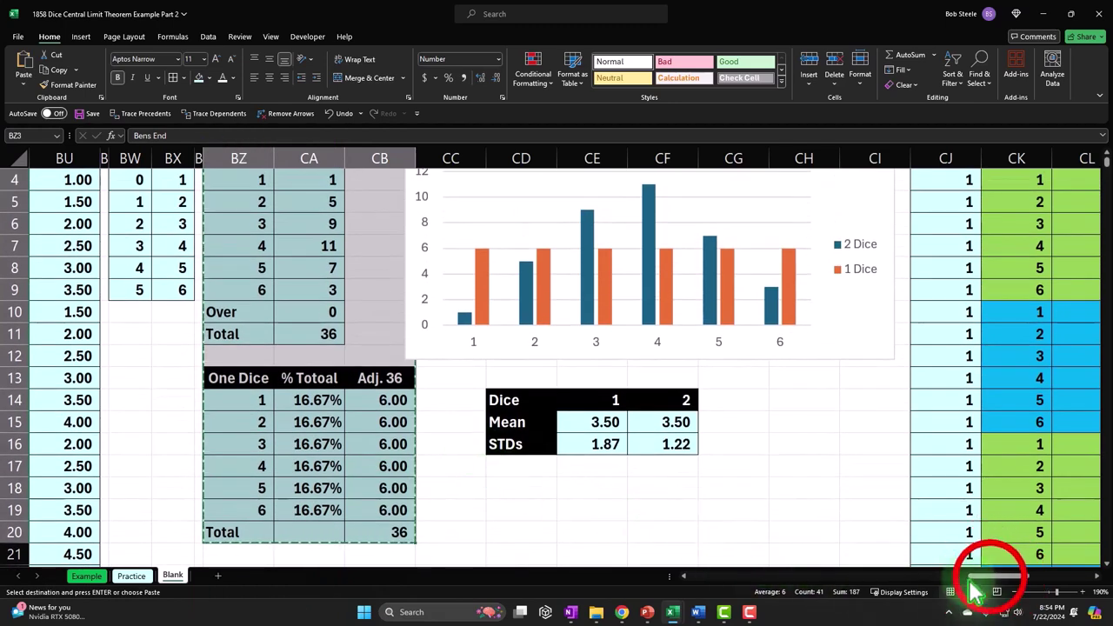
pyautogui.moveTo(993, 580); pyautogui.dragTo(1064, 578)
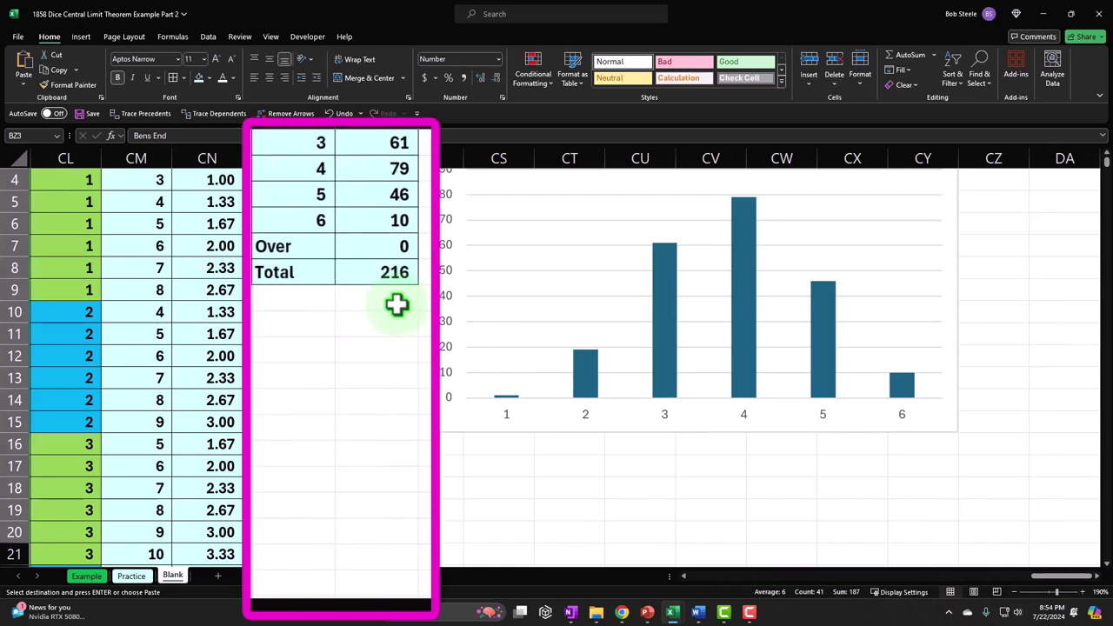
pyautogui.scroll(1, 395, 345)
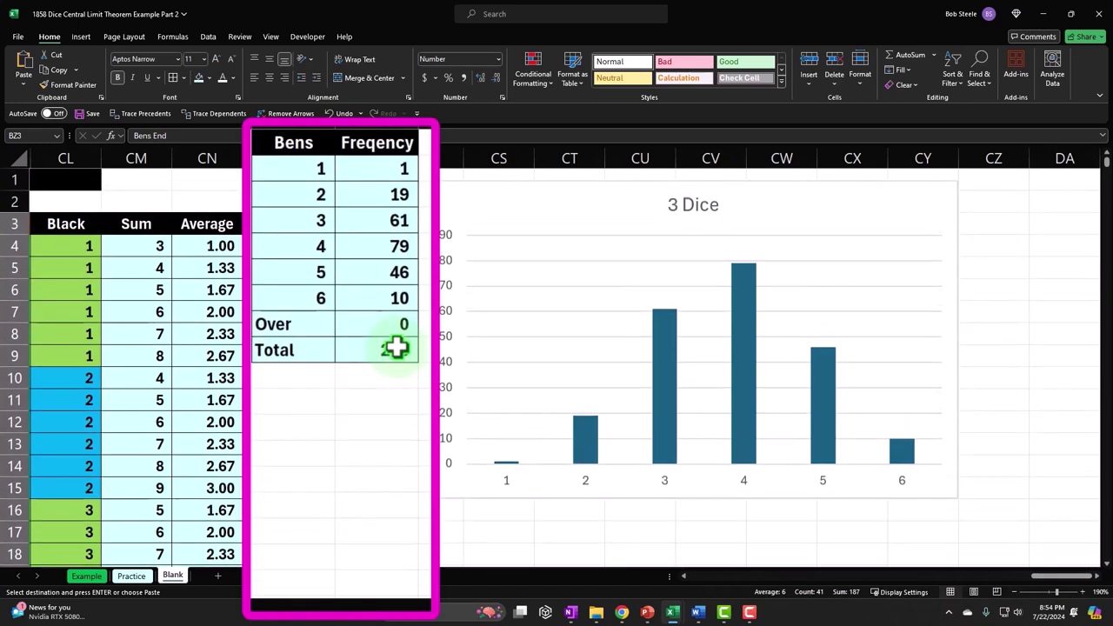
pyautogui.click(308, 399)
pyautogui.hotkey('ctrl', 'v')
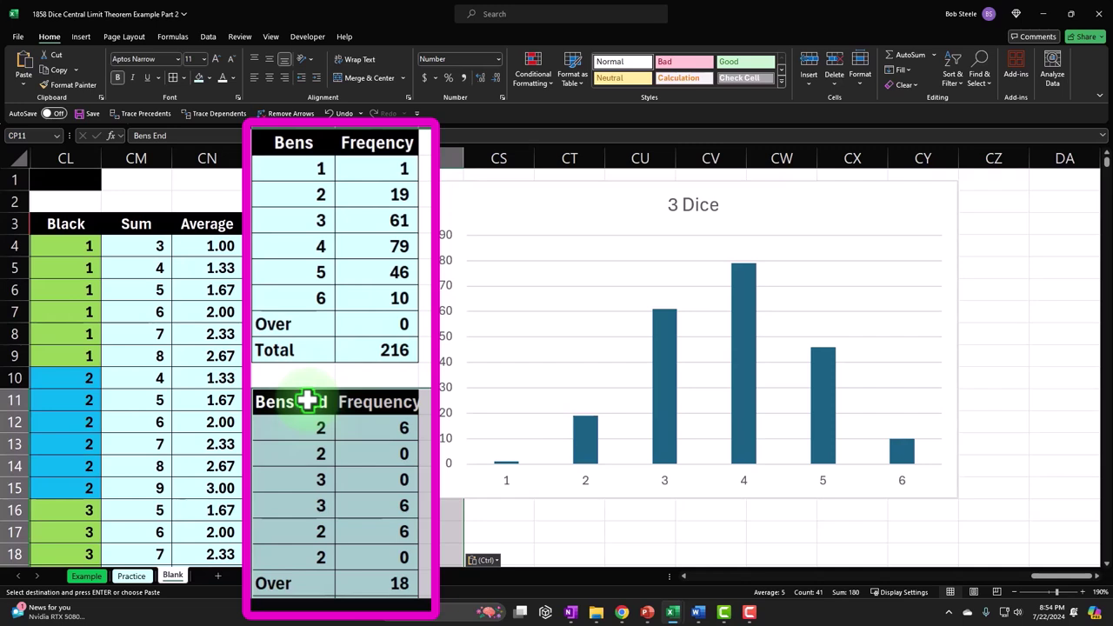
pyautogui.rightClick(302, 411)
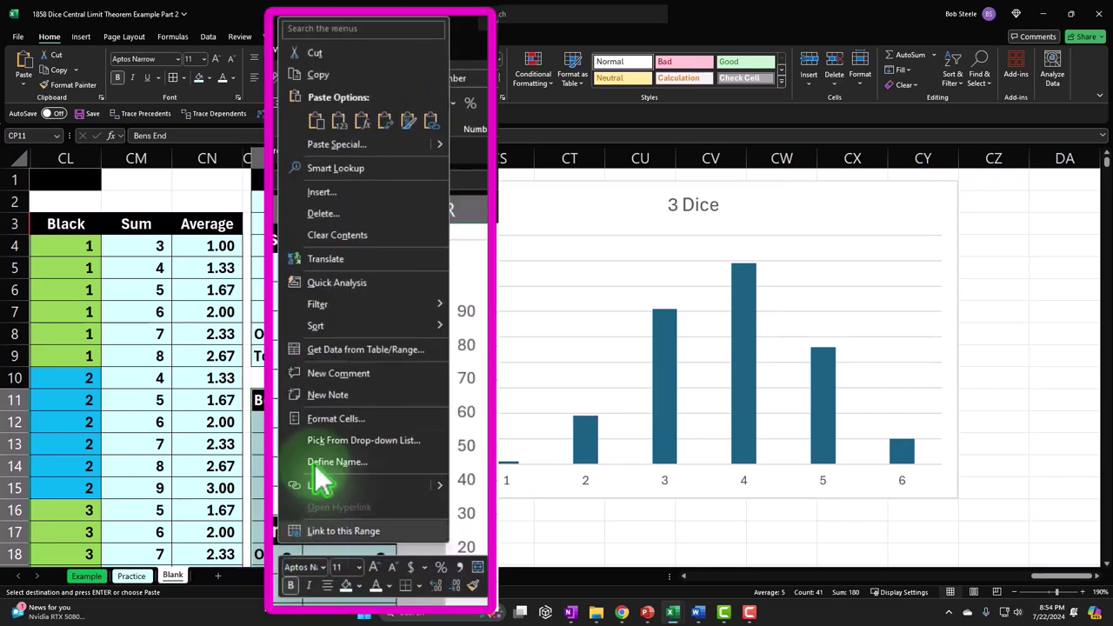
pyautogui.click(319, 119)
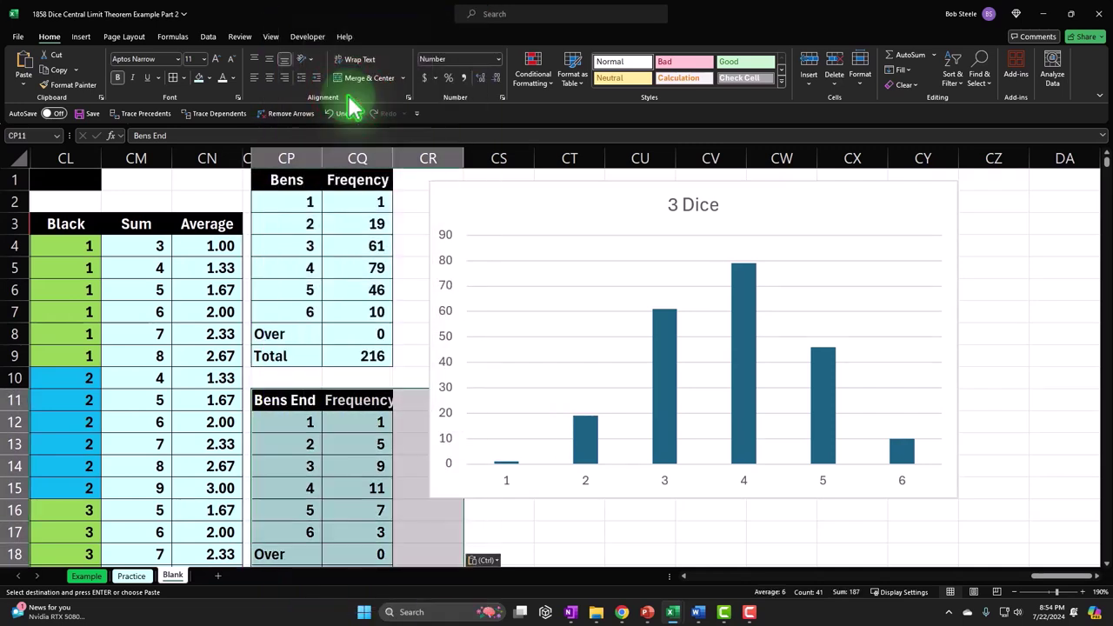
# Move the 3 Dice chart right and add a '% Total' header formatted like Frequency.
pyautogui.moveTo(467, 195); pyautogui.dragTo(594, 211)
pyautogui.click(419, 422)
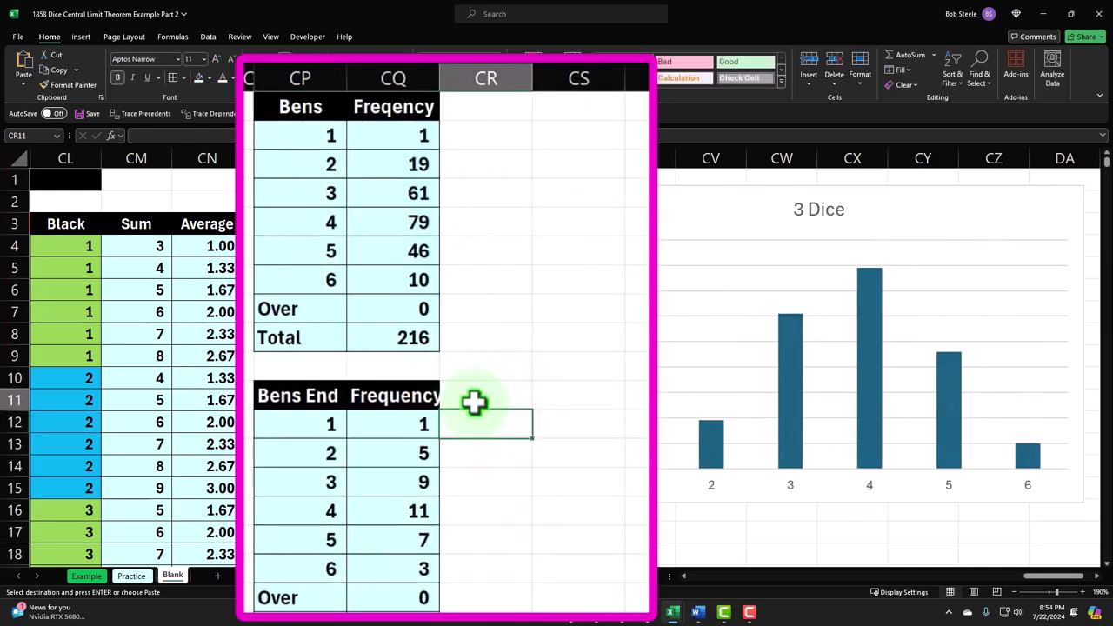
pyautogui.write('% Tota')
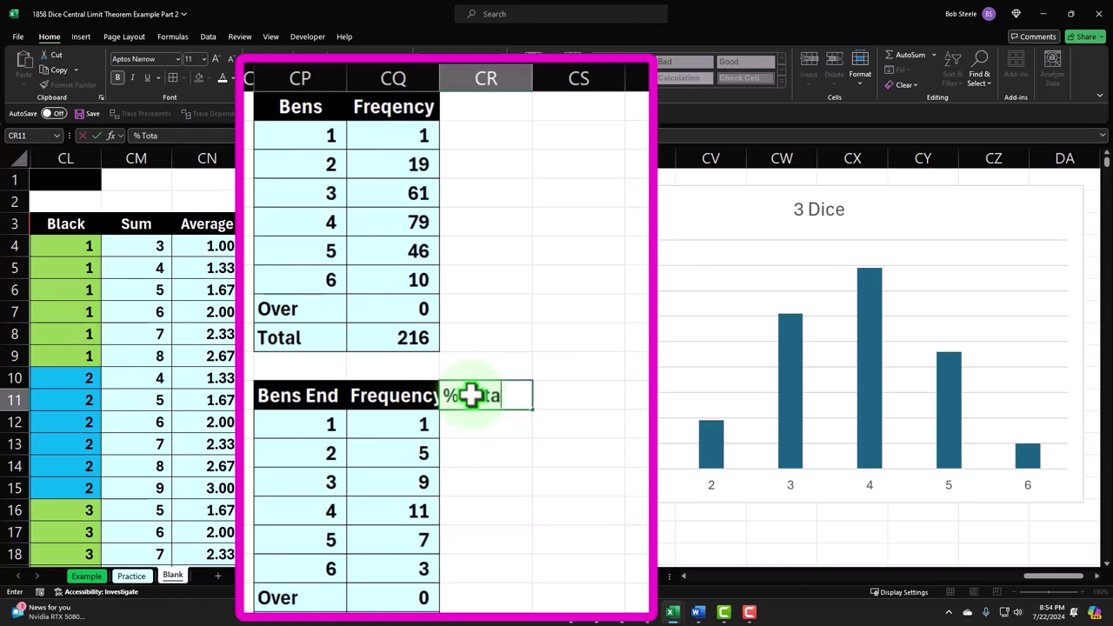
pyautogui.write('l')
pyautogui.press('Return')
pyautogui.scroll(-1, 471, 394)
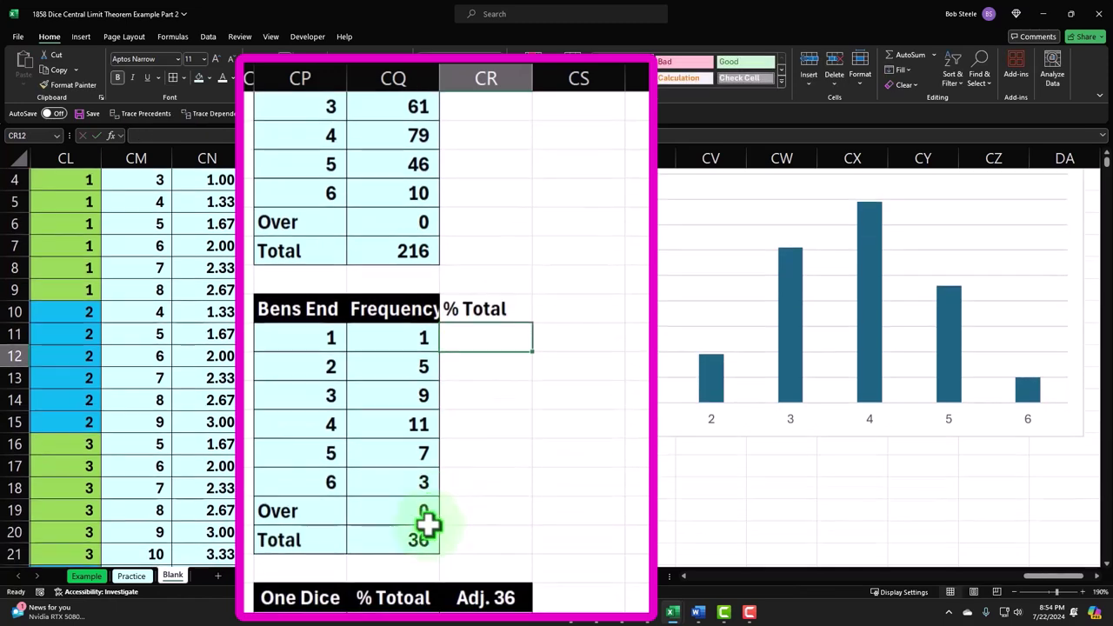
pyautogui.click(418, 300)
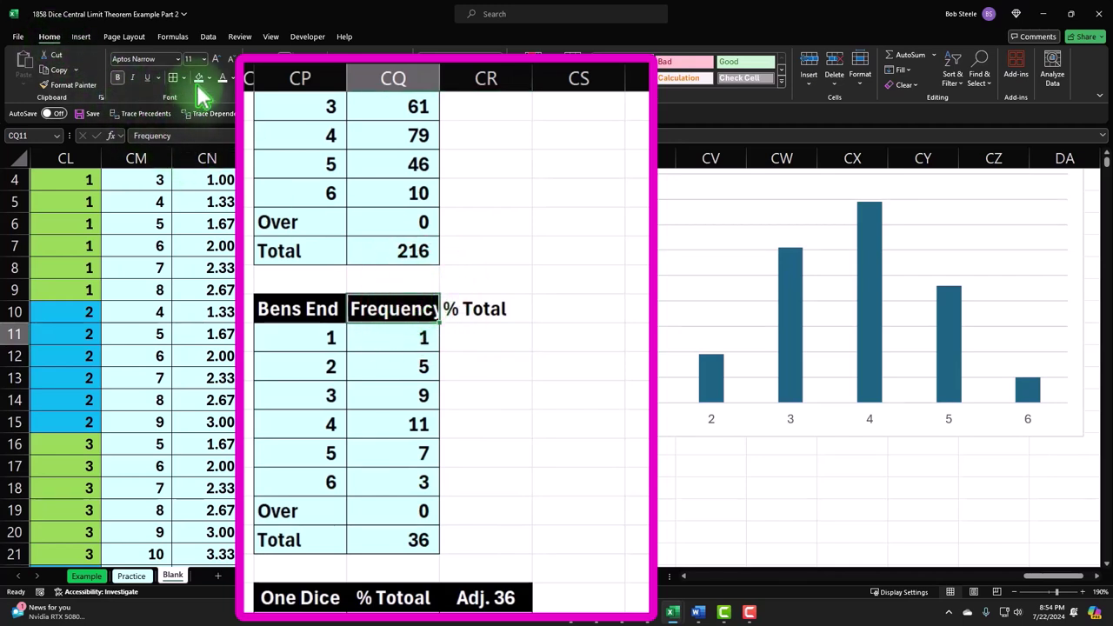
pyautogui.click(68, 85)
pyautogui.press('Right')
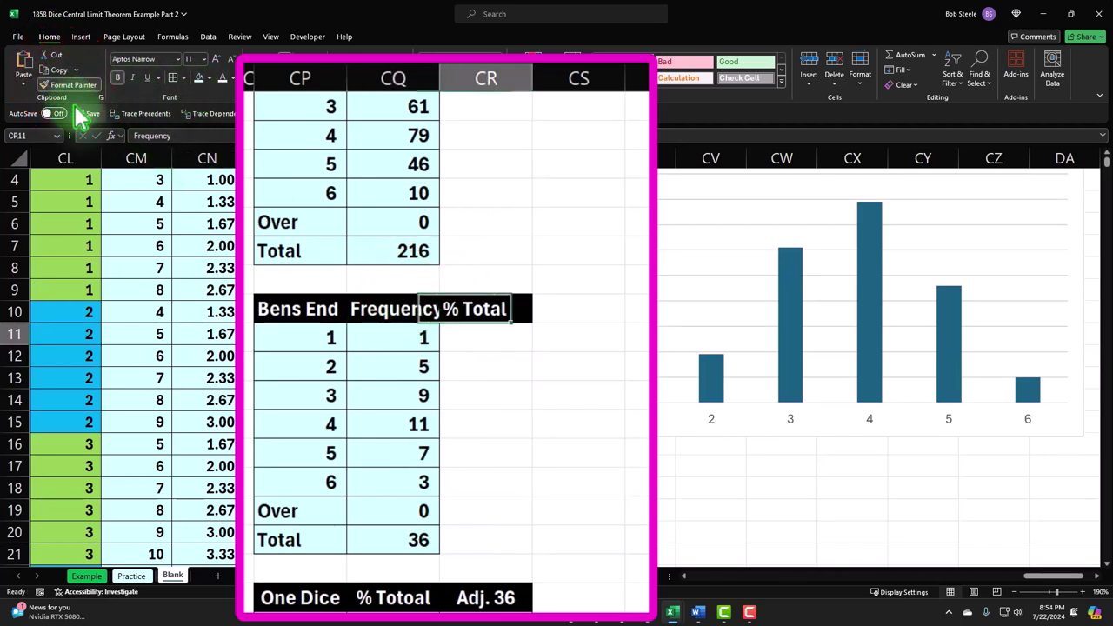
# Enter =CQ12/$CQ$19 in CR12 and format it as a percentage.
pyautogui.write('=CQ12')
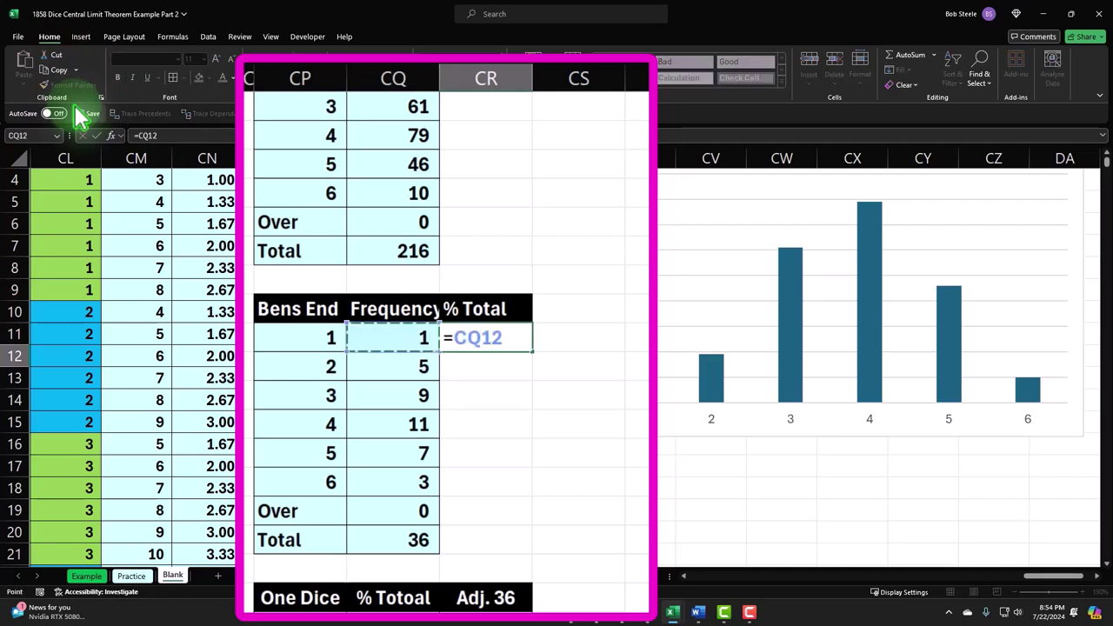
pyautogui.write('/')
pyautogui.press('Down')
pyautogui.press('Down')
pyautogui.press('Down')
pyautogui.press('Down')
pyautogui.press('Down')
pyautogui.press('Down')
pyautogui.press('Down')
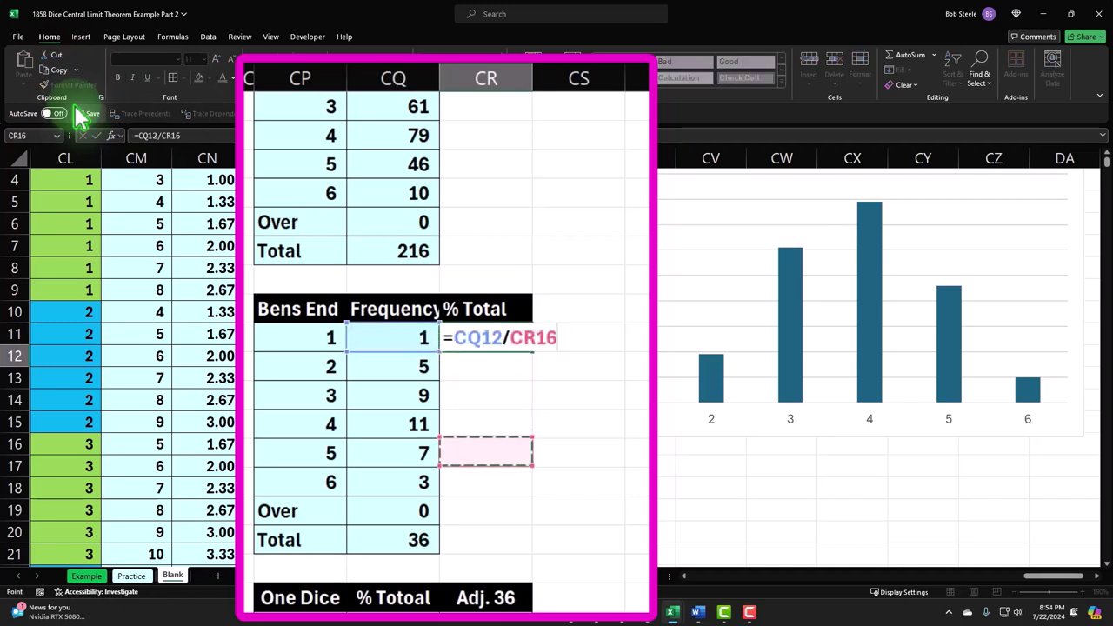
pyautogui.press('Left')
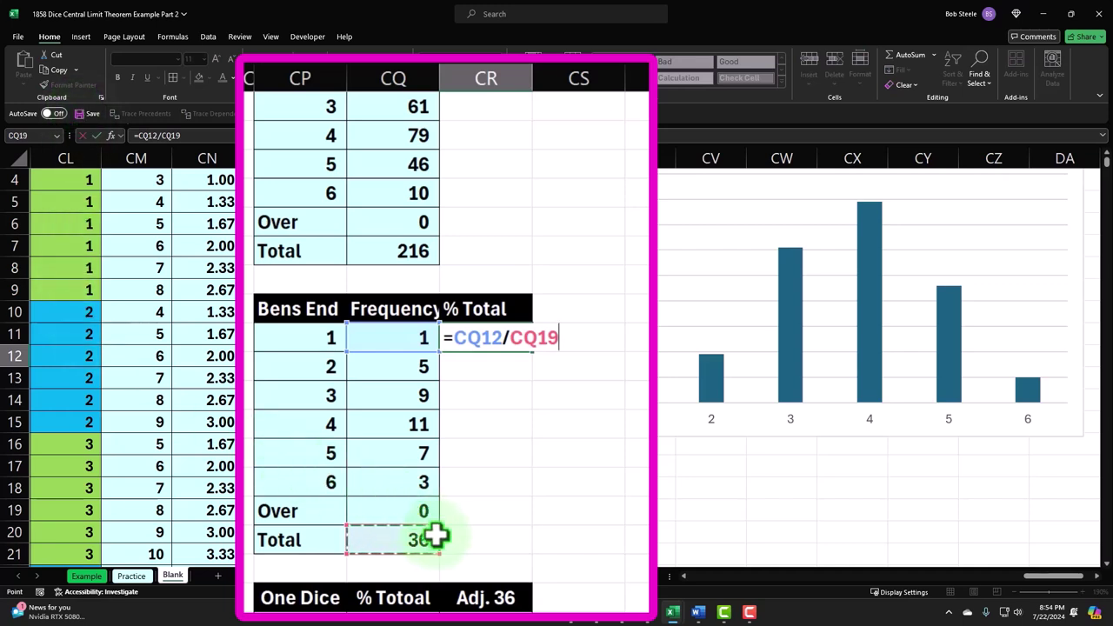
pyautogui.press('F4')
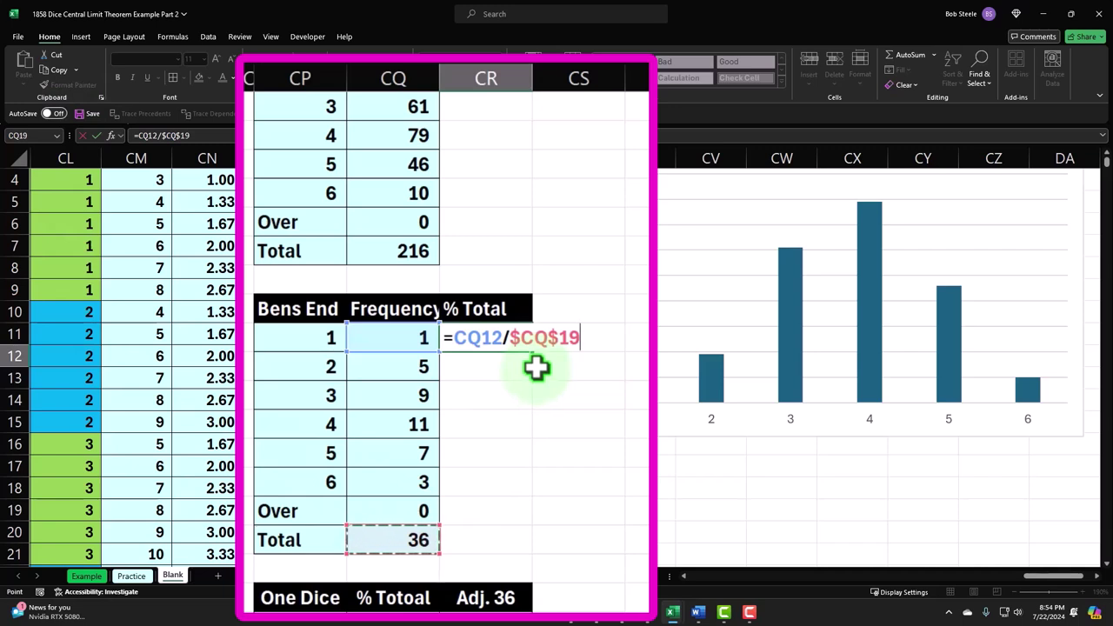
pyautogui.hotkey('ctrl', 'Return')
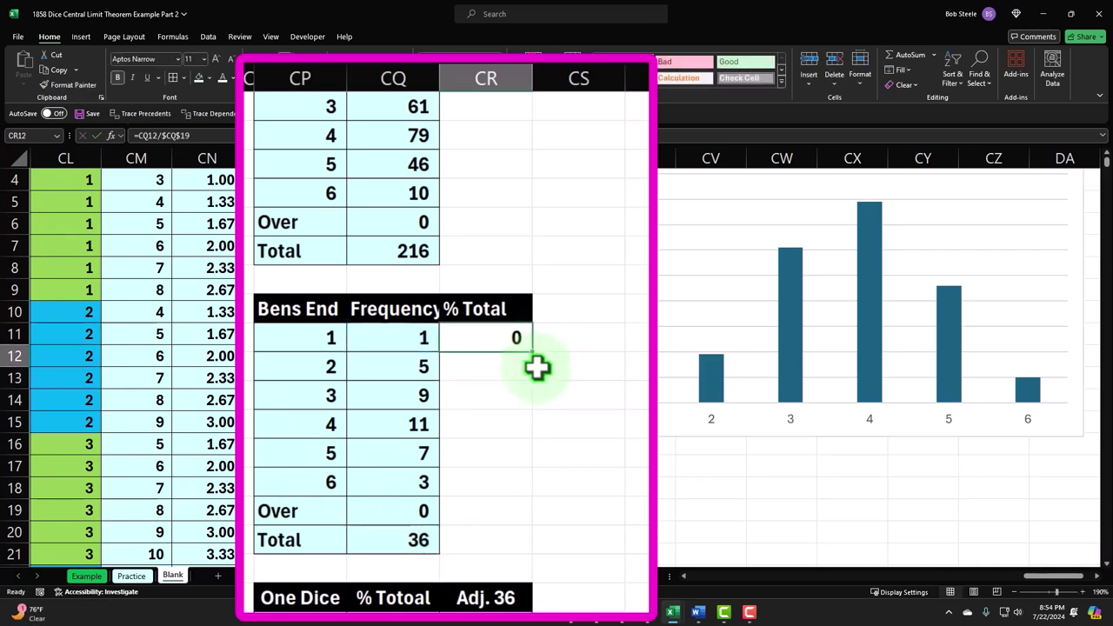
pyautogui.hotkey('ctrl', 'shift', '5')
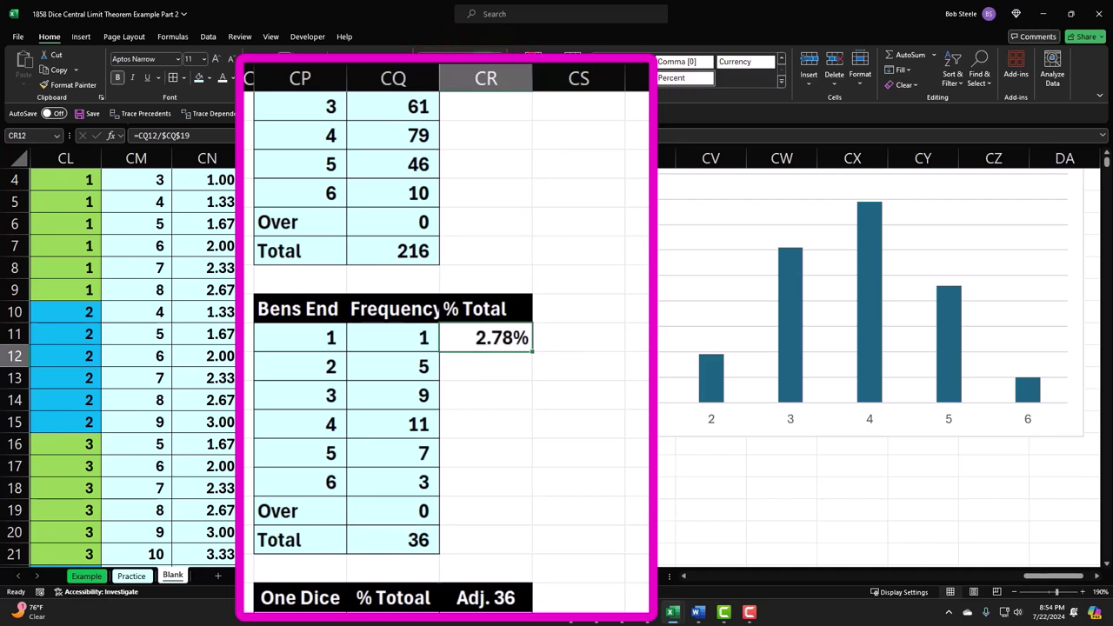
# Fill the % Total formula down and AutoSum the Total row to 100.00%.
pyautogui.moveTo(532, 350); pyautogui.dragTo(532, 352)
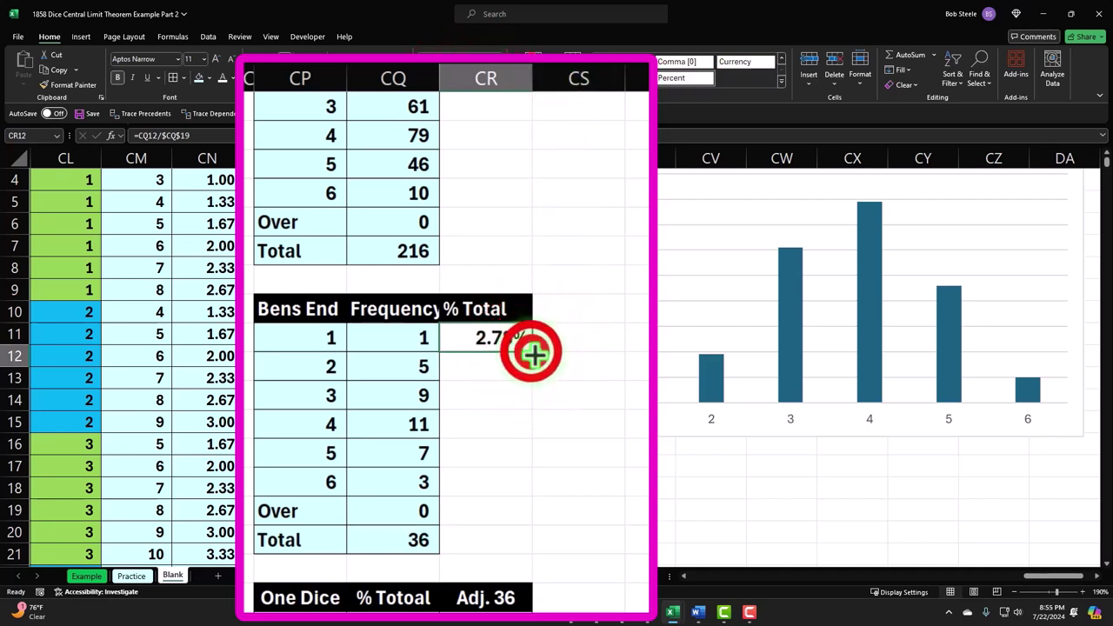
pyautogui.doubleClick(531, 350)
pyautogui.click(513, 536)
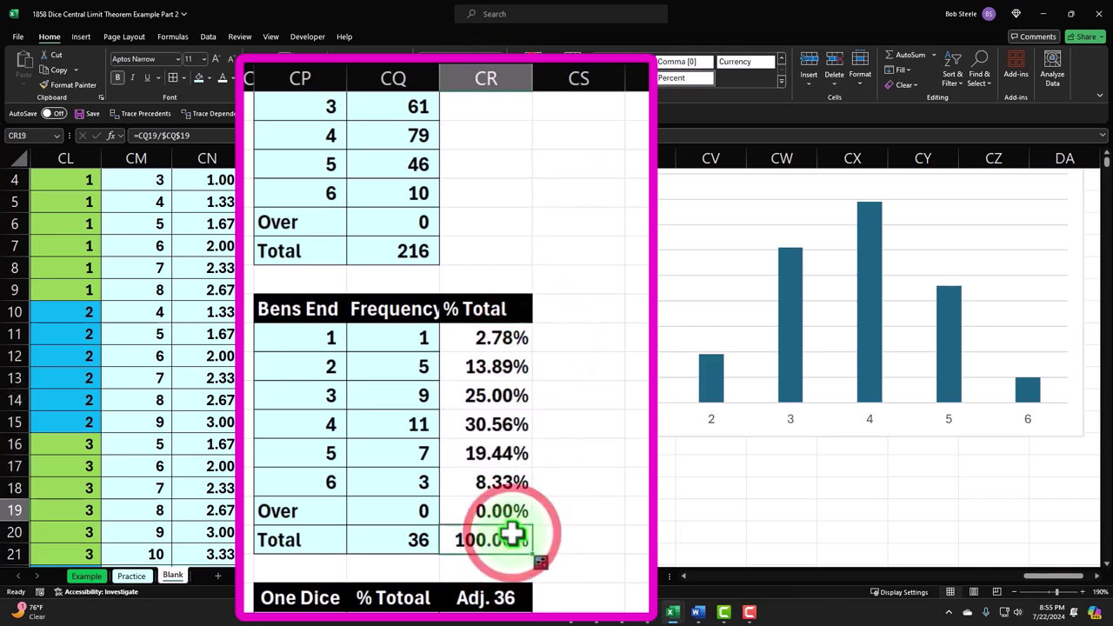
pyautogui.press('Delete')
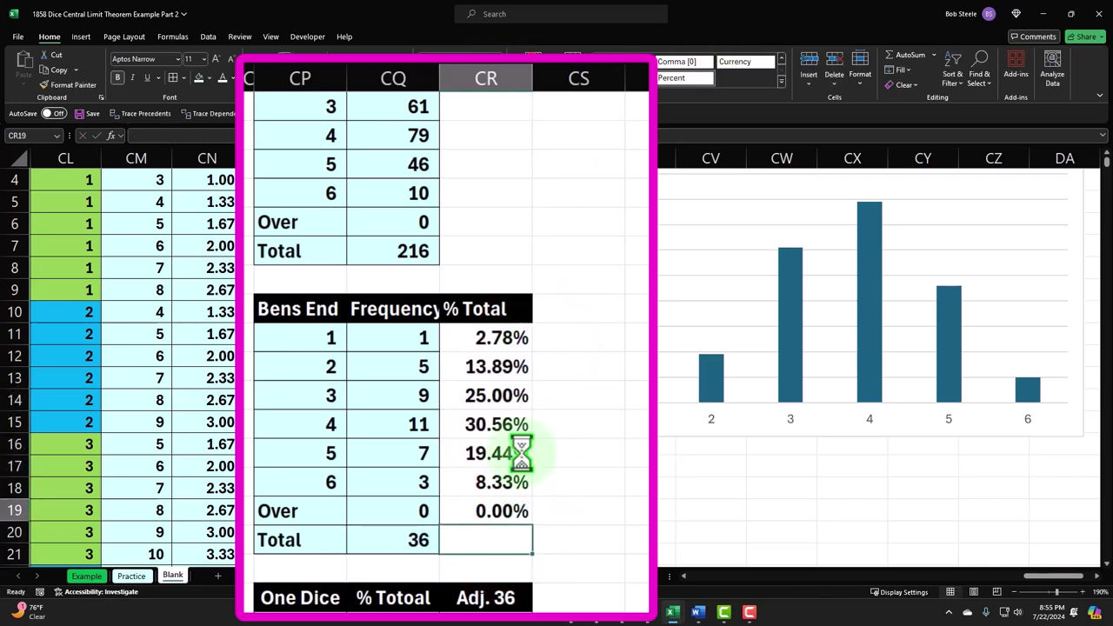
pyautogui.hotkey('alt', '=')
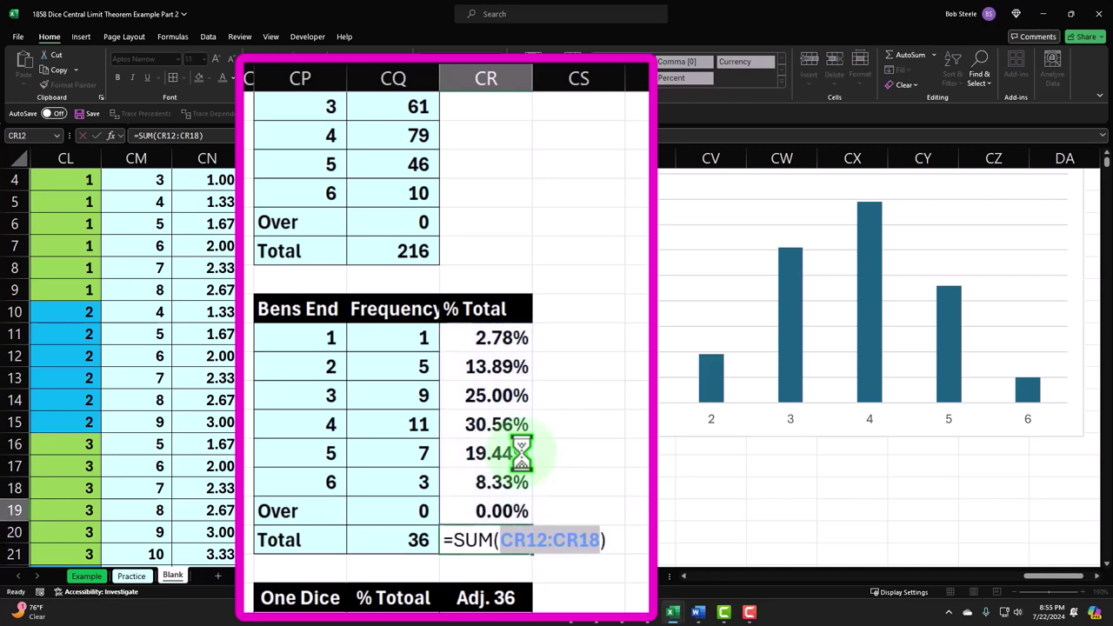
pyautogui.hotkey('ctrl', 'Return')
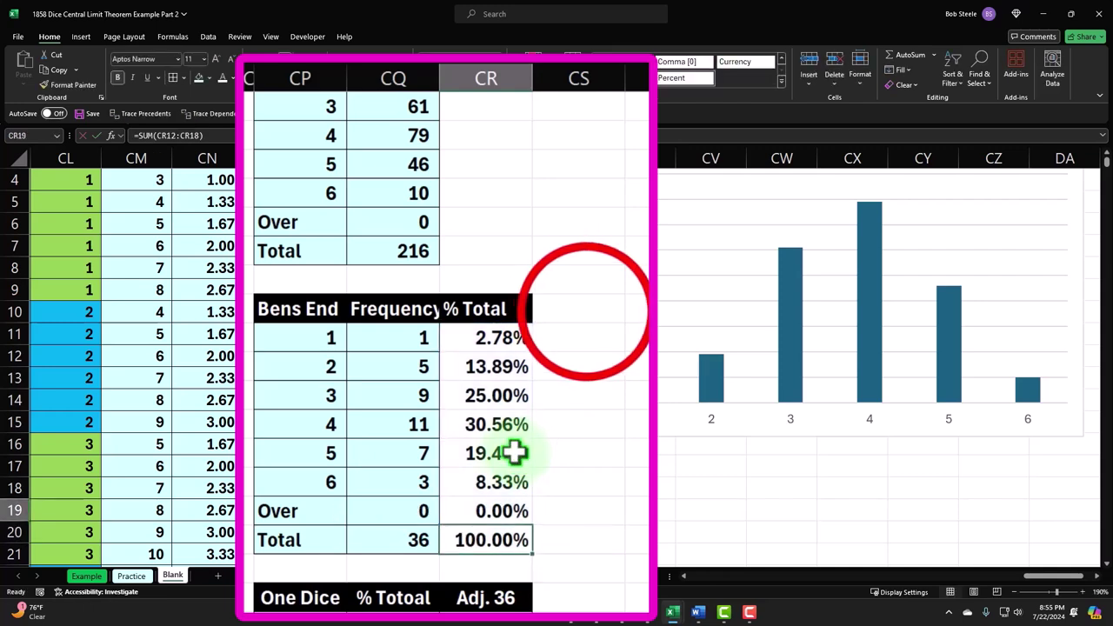
pyautogui.click(586, 311)
# Add the 'Adj. 216' header in CS11 and start the formula =CR12*CQ9 below it.
pyautogui.write('Adj. 2')
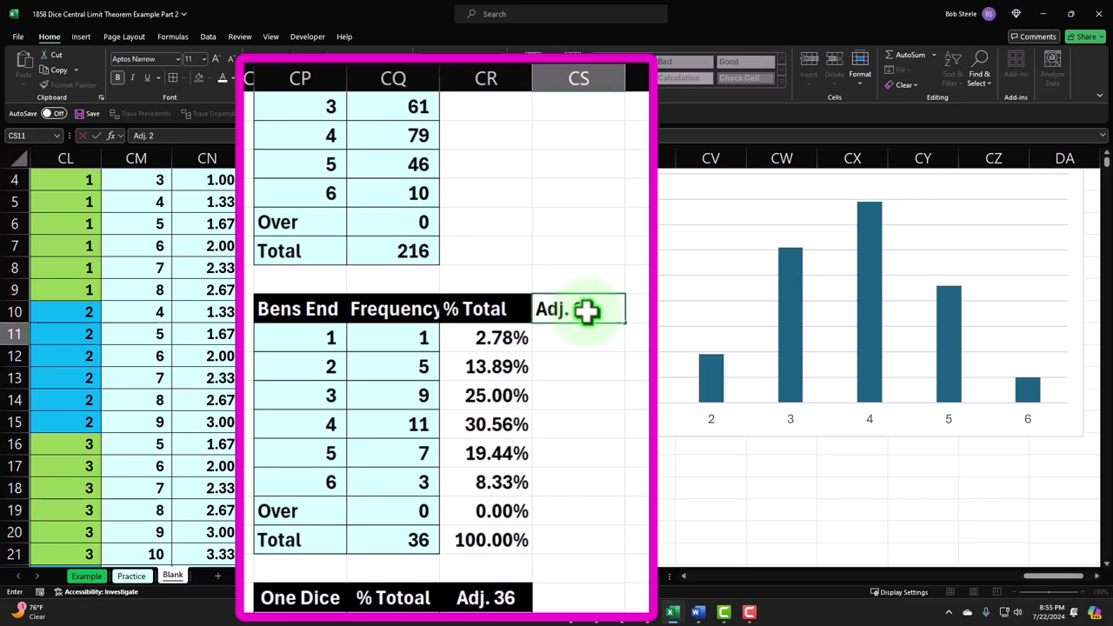
pyautogui.write('16')
pyautogui.press('Return')
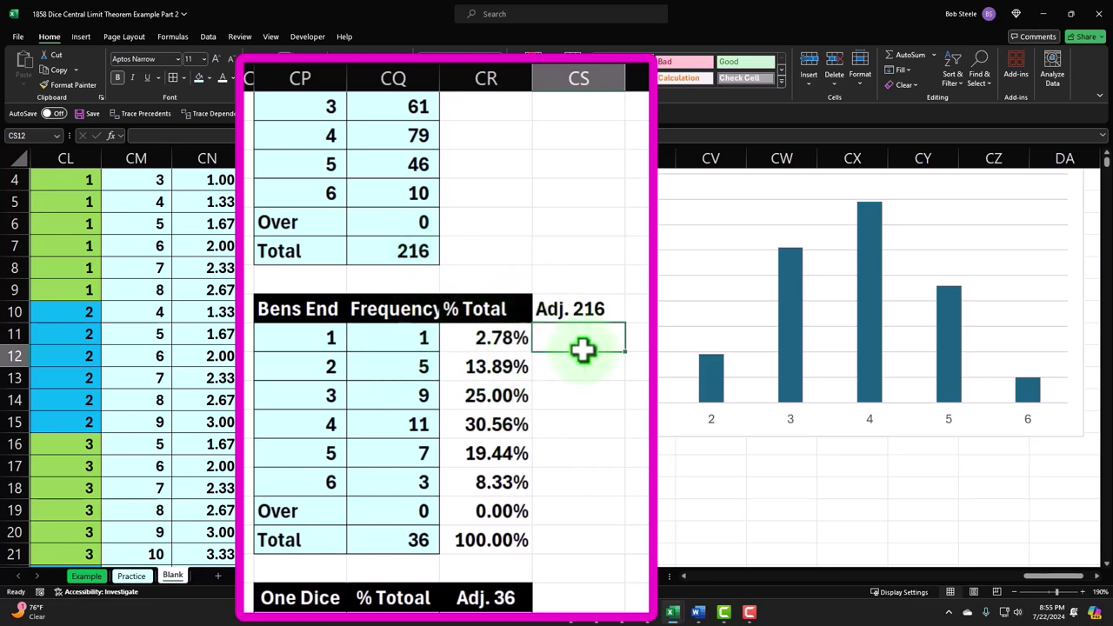
pyautogui.write('=')
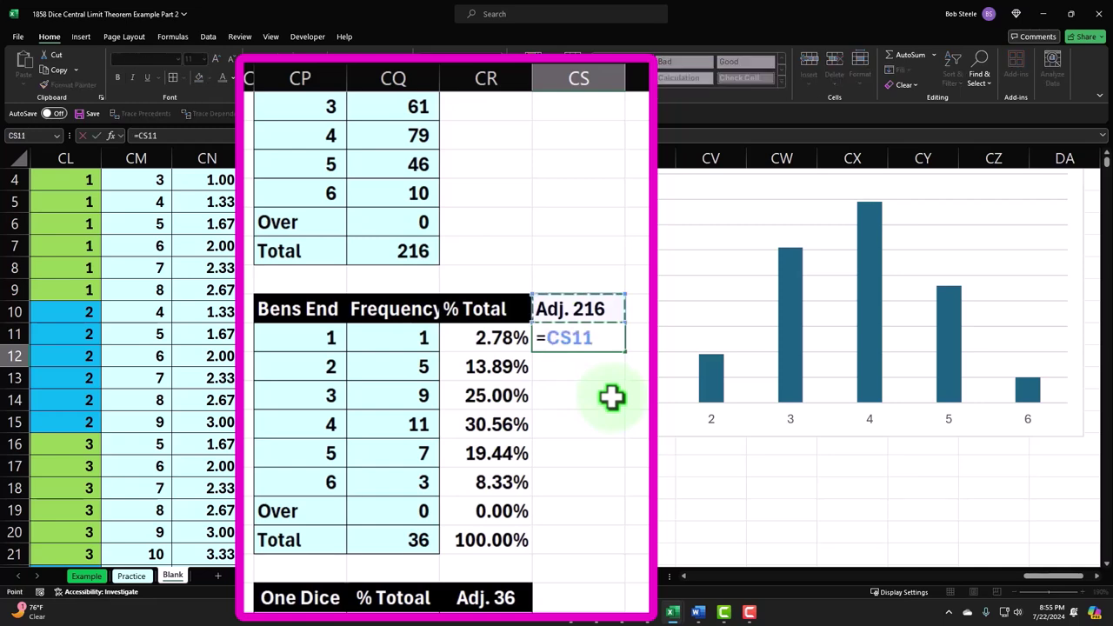
pyautogui.press('Left')
pyautogui.press('Down')
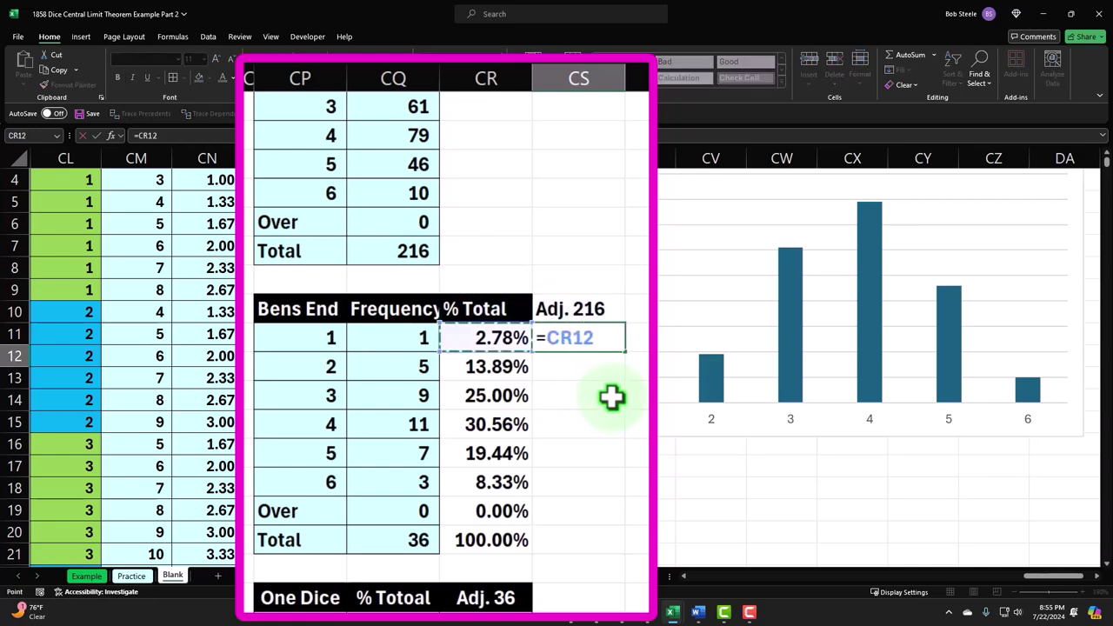
pyautogui.press('Up')
pyautogui.press('Up')
pyautogui.press('Up')
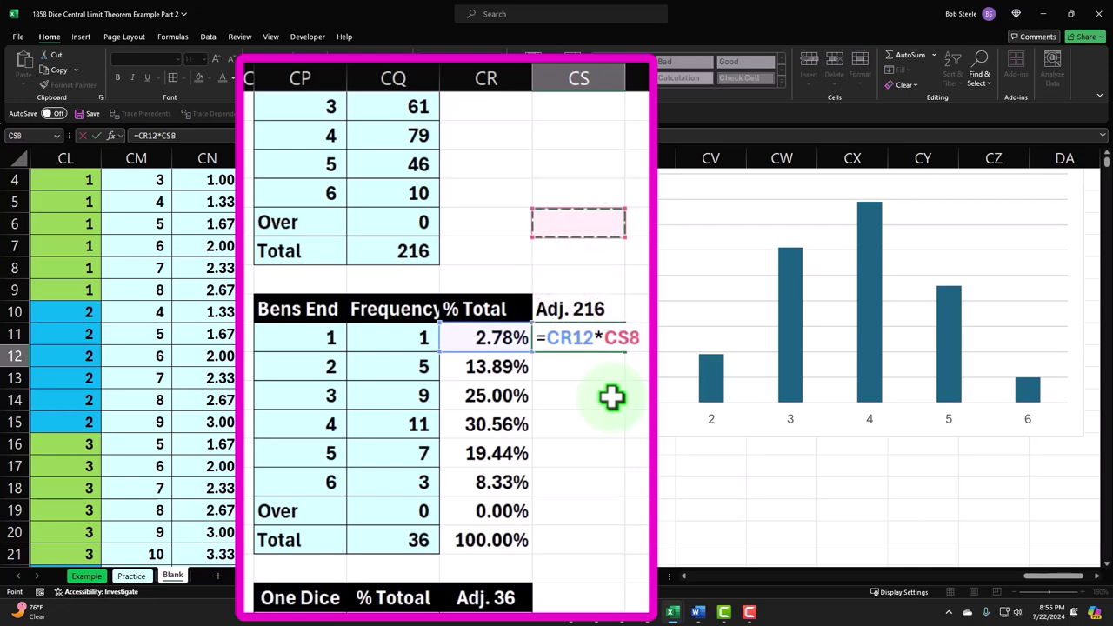
pyautogui.press('Left')
pyautogui.press('Left')
pyautogui.press('Down')
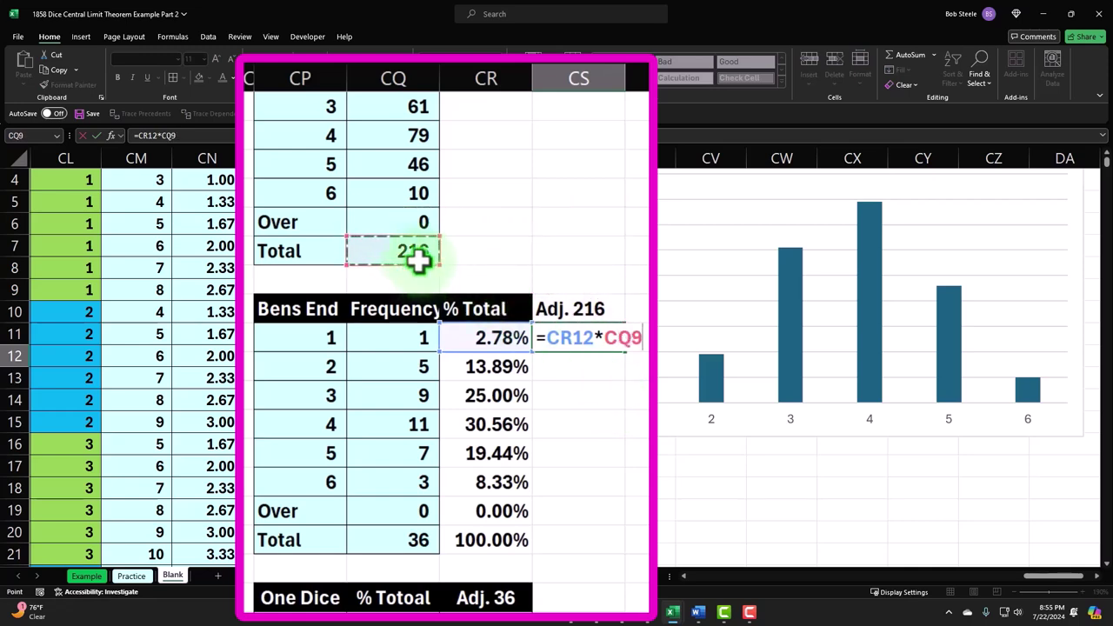
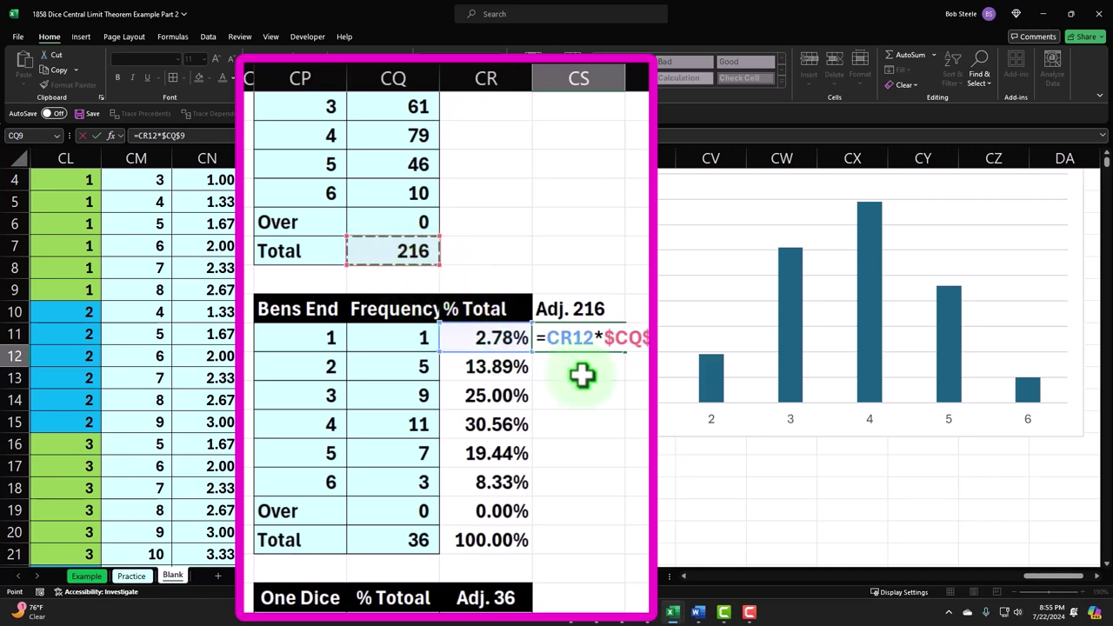
# Enter =CR12*$CQ$9 in CS12 and fill it down the Adj. 216 column.
pyautogui.press('Return')
pyautogui.click(591, 339)
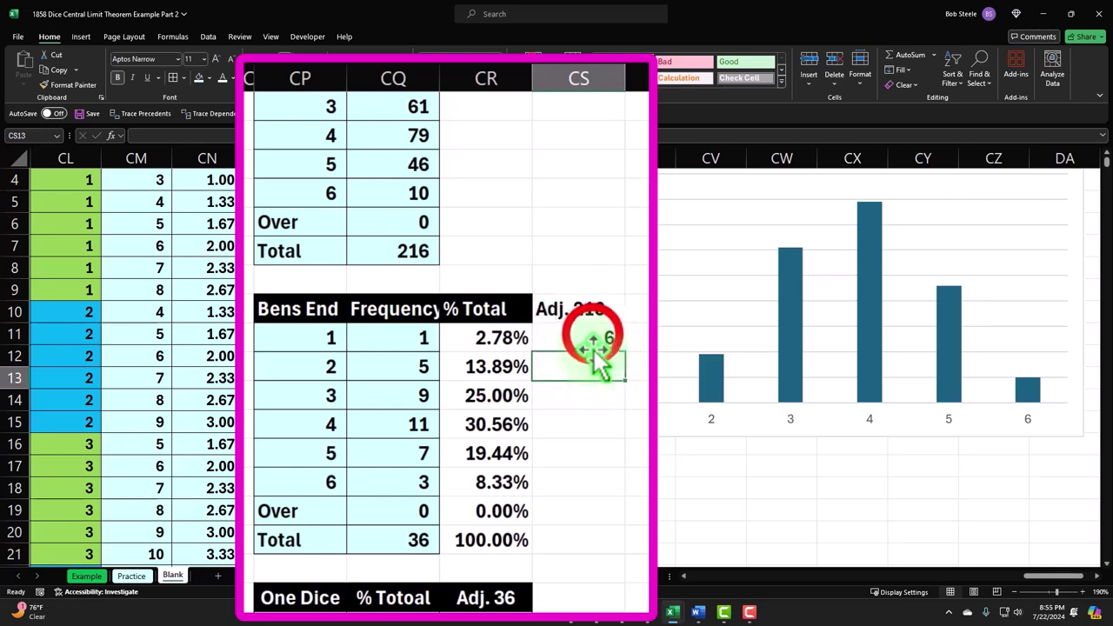
pyautogui.click(483, 68)
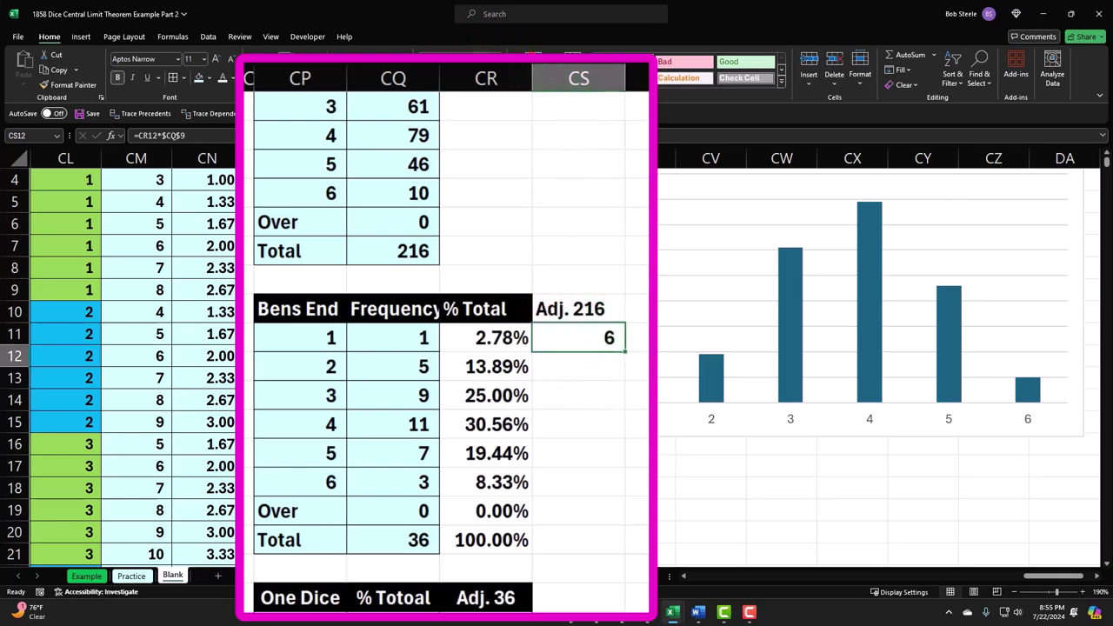
pyautogui.click(624, 353)
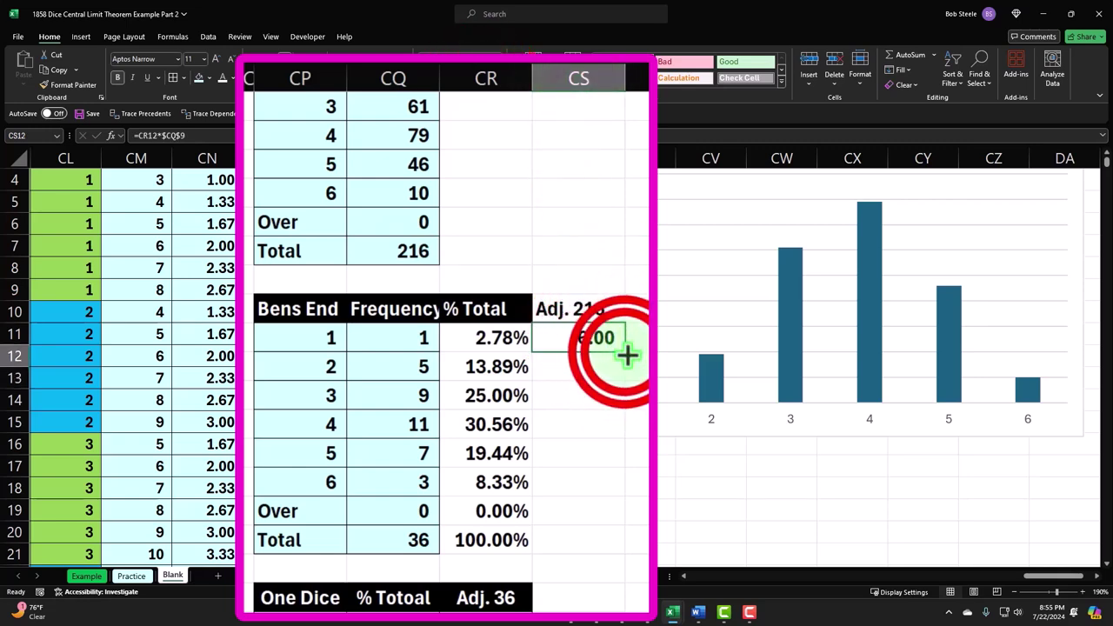
pyautogui.doubleClick(626, 353)
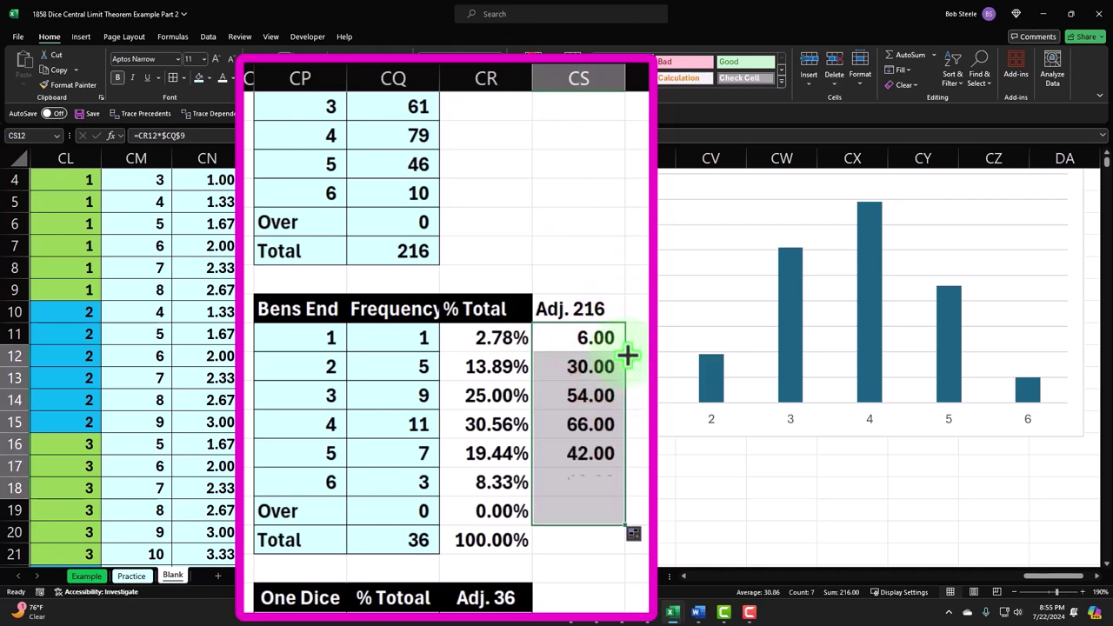
# Copy the black % Total header format onto the Adj. 216 header with Format Painter.
pyautogui.click(519, 305)
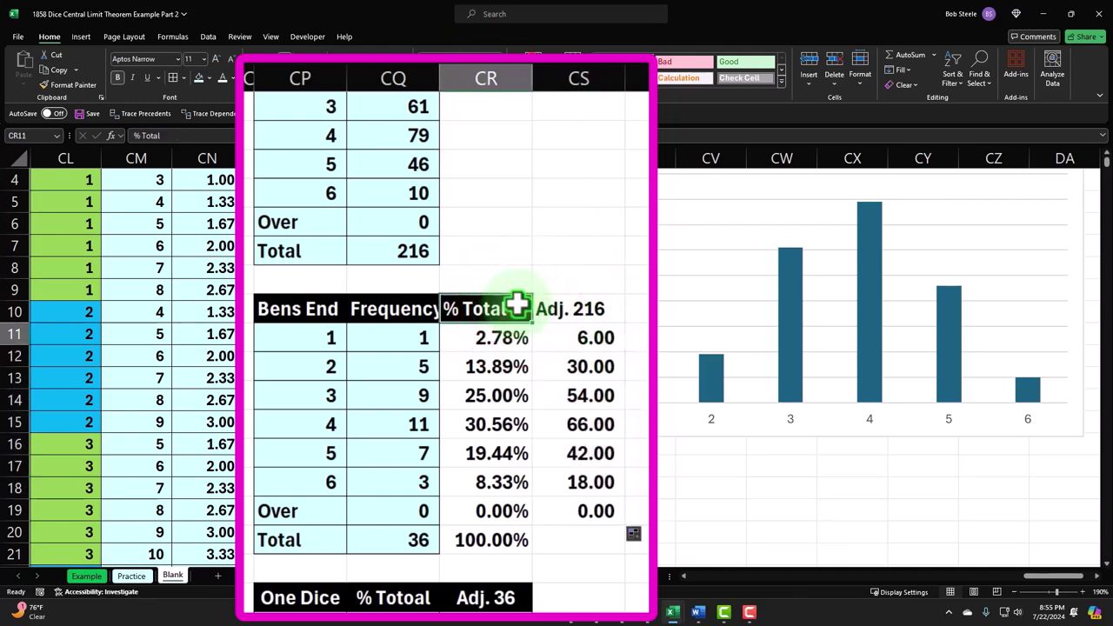
pyautogui.click(275, 45)
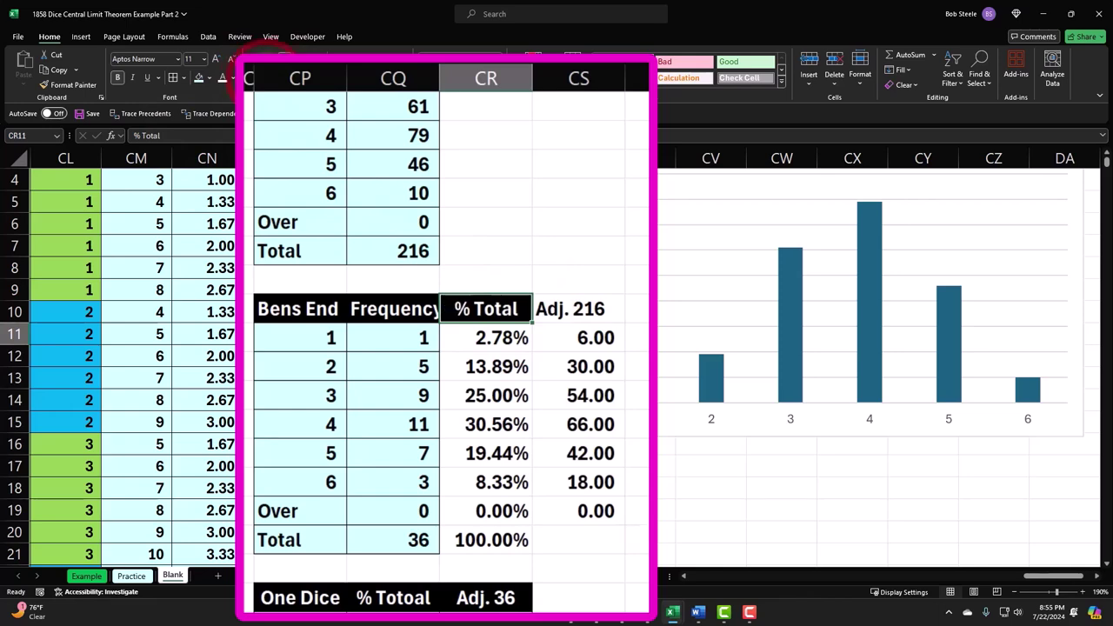
pyautogui.click(73, 87)
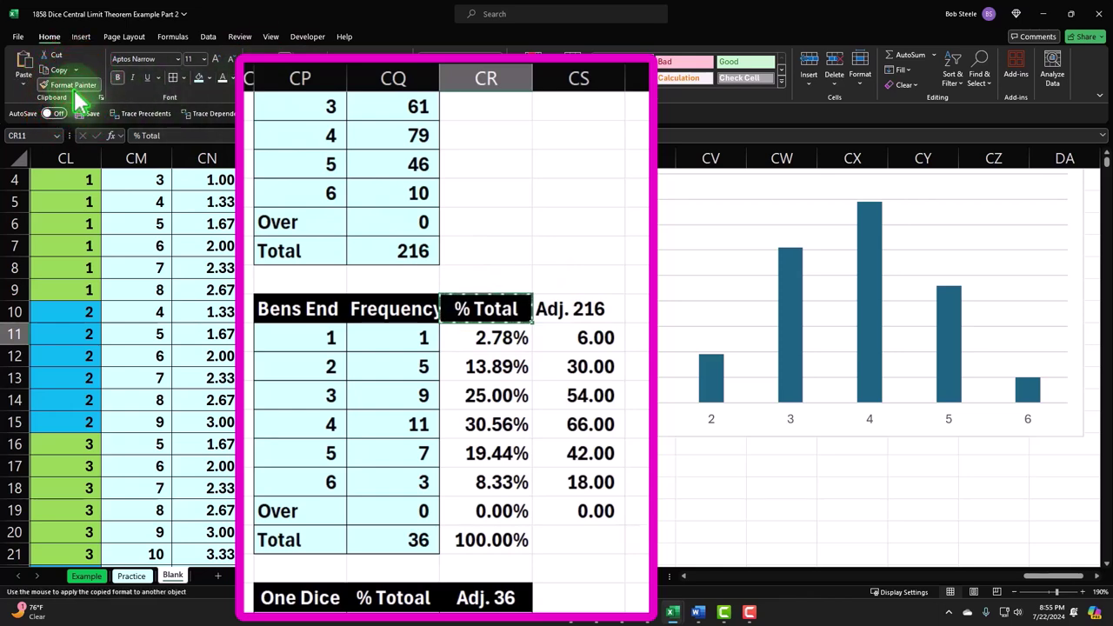
pyautogui.press('Right')
pyautogui.press('Return')
# Total the Adj. 216 column with =SUM(CS12:CS18), giving 216.
pyautogui.press('Down')
pyautogui.press('Down')
pyautogui.press('Down')
pyautogui.press('Down')
pyautogui.press('Down')
pyautogui.press('Down')
pyautogui.press('Down')
pyautogui.press('Down')
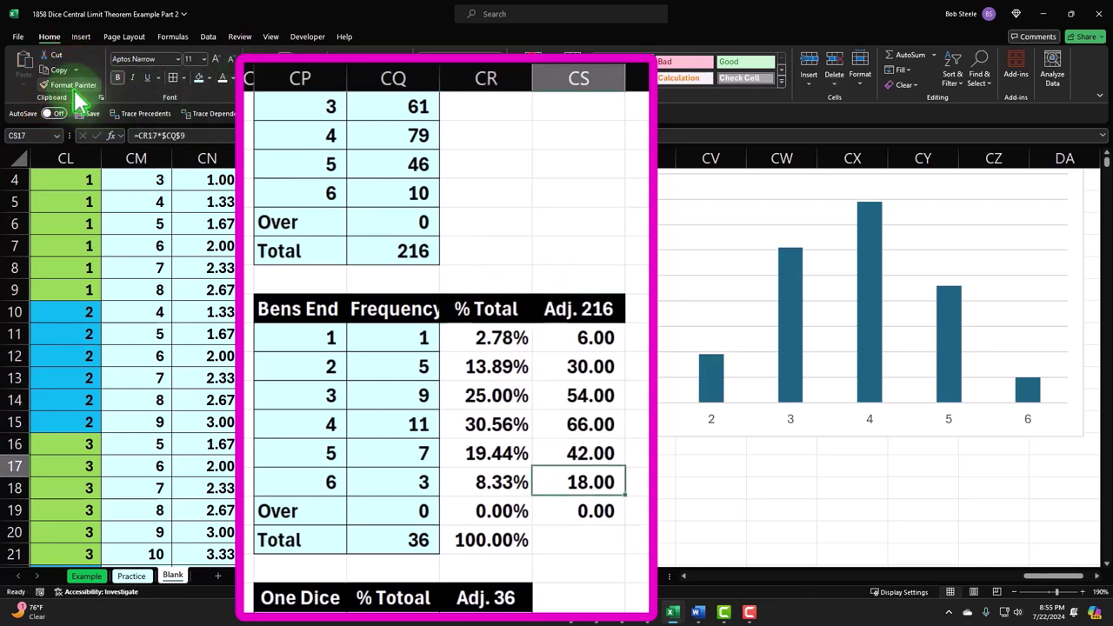
pyautogui.hotkey('alt', '=')
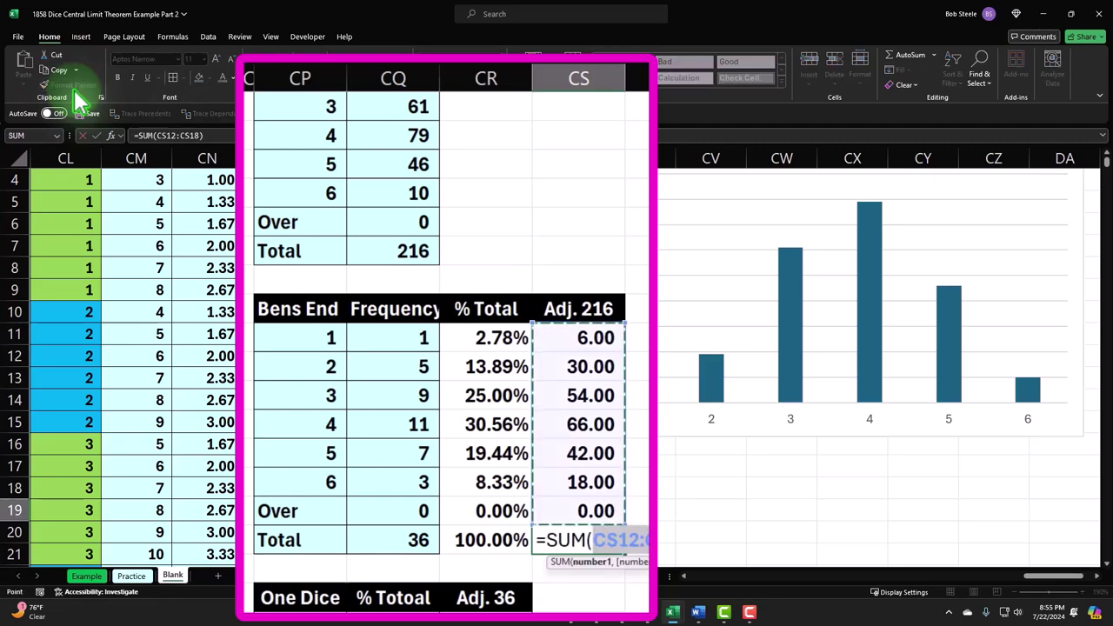
pyautogui.press('Return')
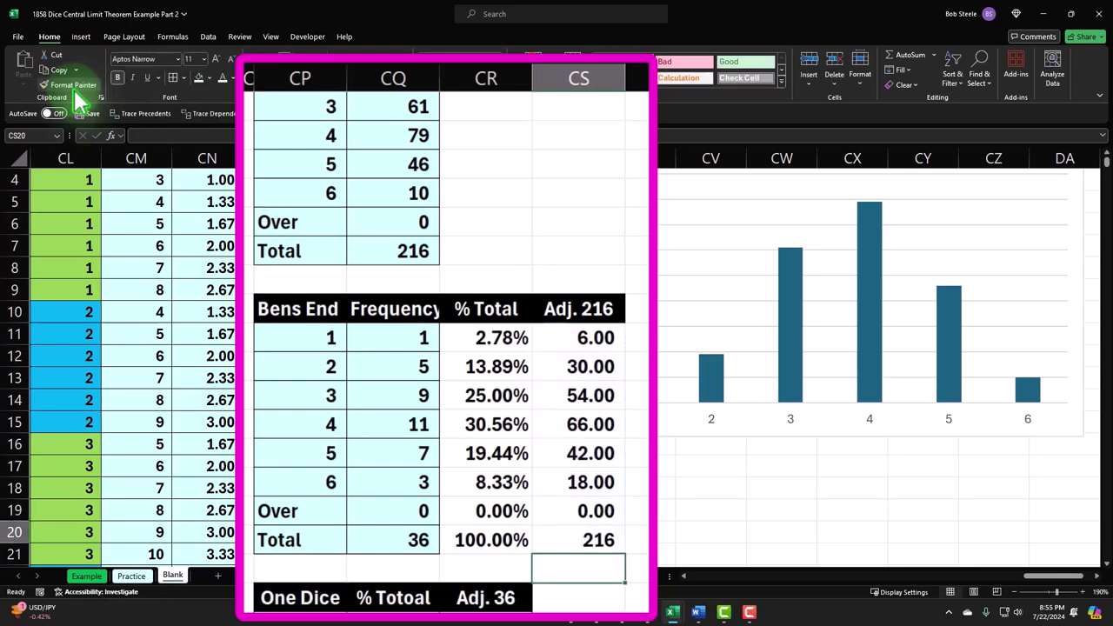
pyautogui.press('Up')
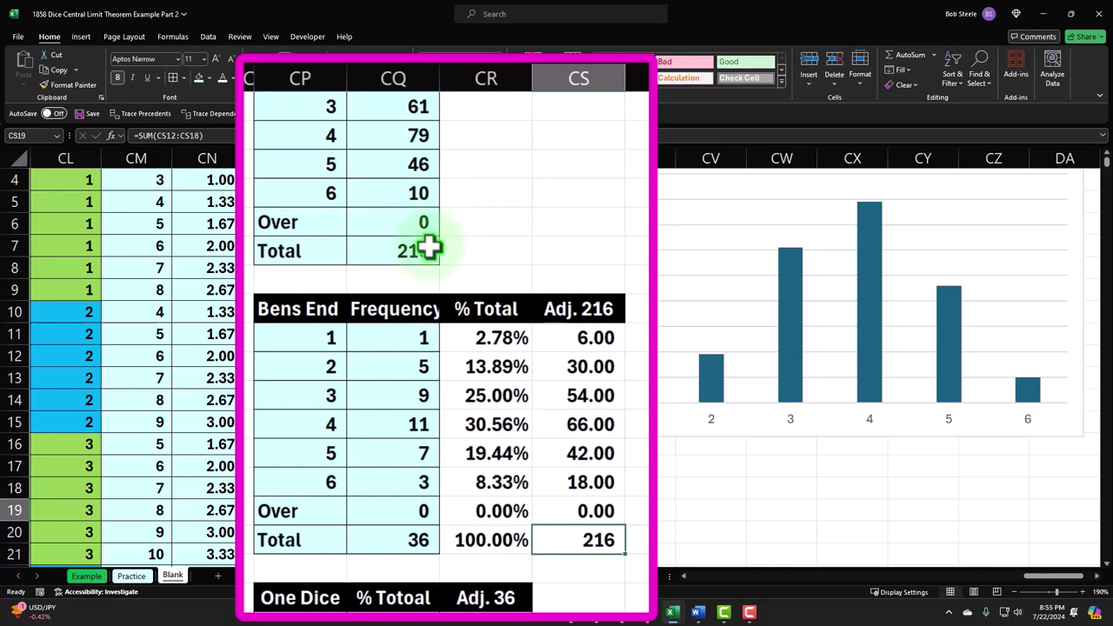
# Move the 3 Dice histogram chart beside the One Dice table.
pyautogui.moveTo(470, 337); pyautogui.dragTo(559, 527)
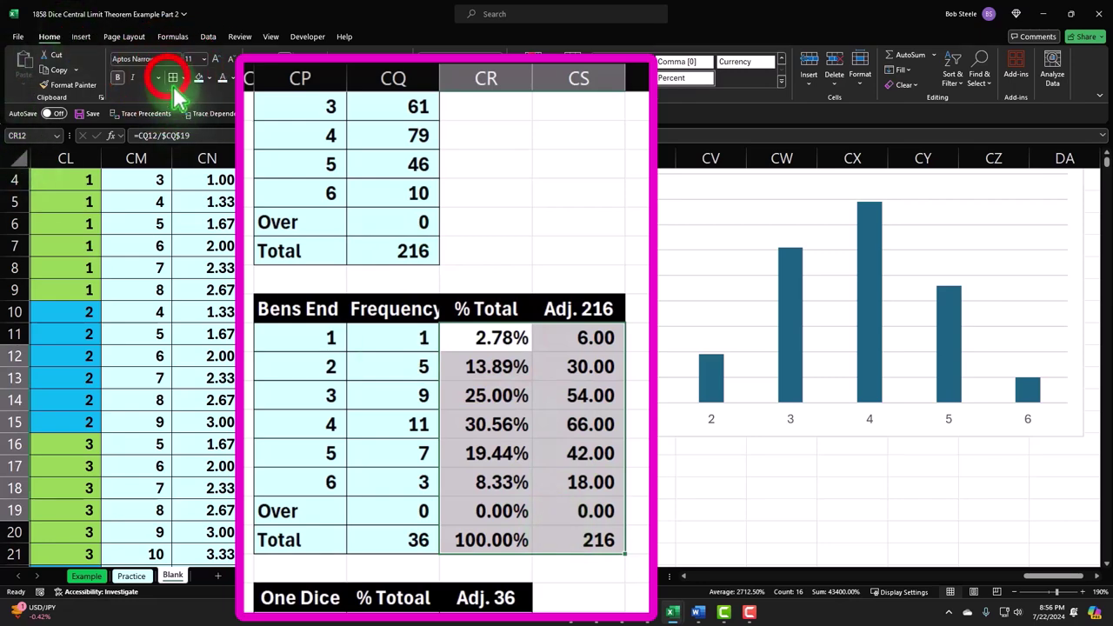
pyautogui.scroll(-3, 306, 202)
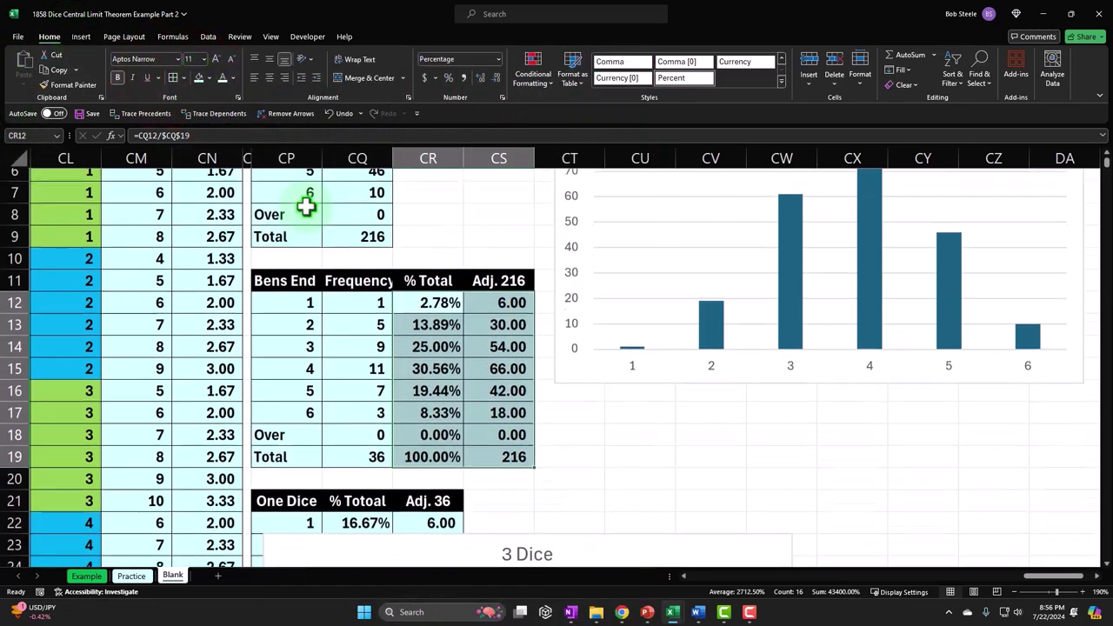
pyautogui.scroll(-2, 312, 217)
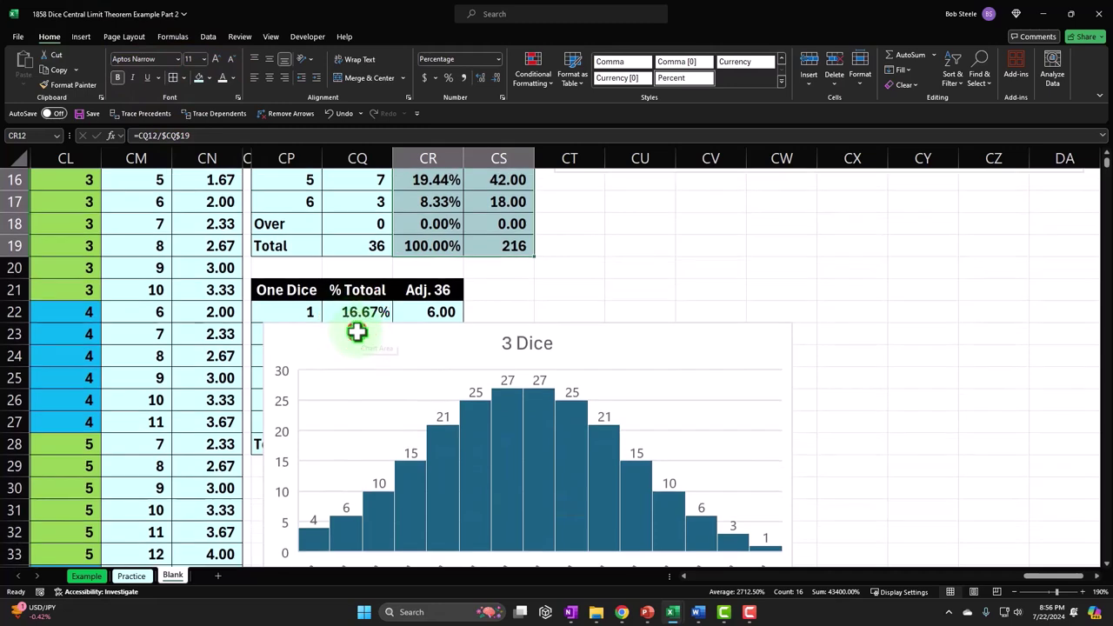
pyautogui.moveTo(356, 330); pyautogui.dragTo(630, 295)
pyautogui.scroll(1, 641, 333)
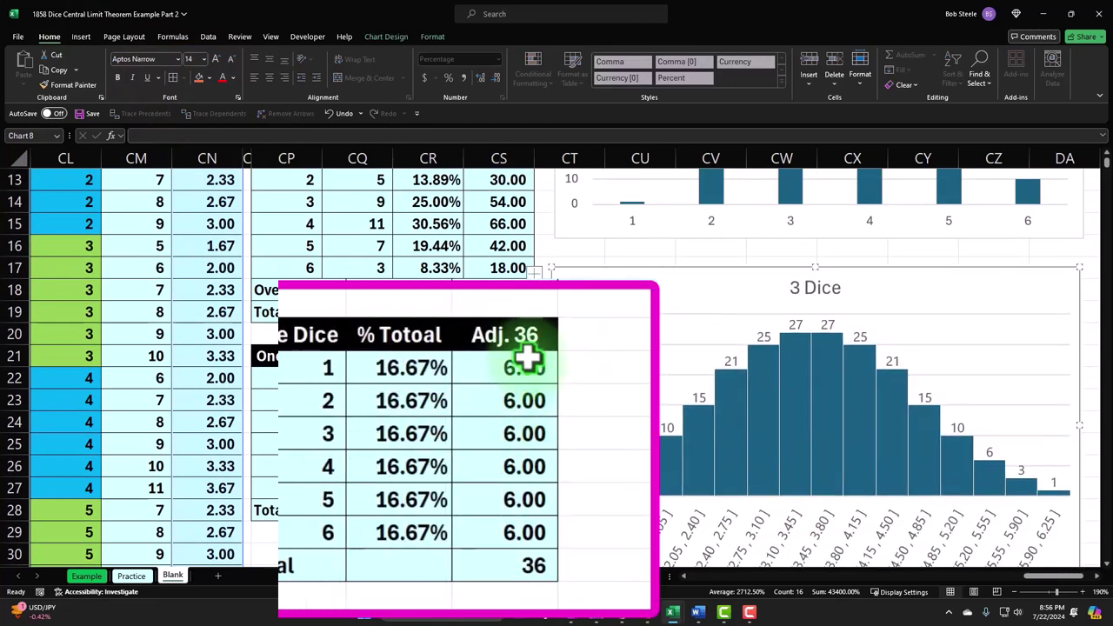
# Rename the One Dice header in CR21 to Adj. 216.
pyautogui.doubleClick(539, 336)
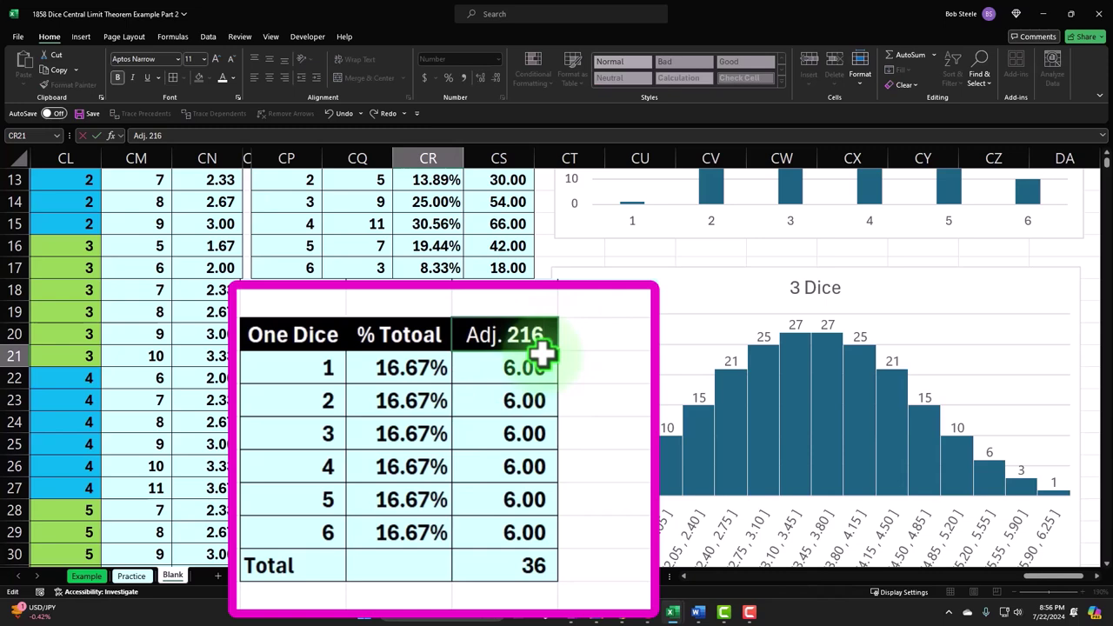
pyautogui.write('216')
pyautogui.press('Return')
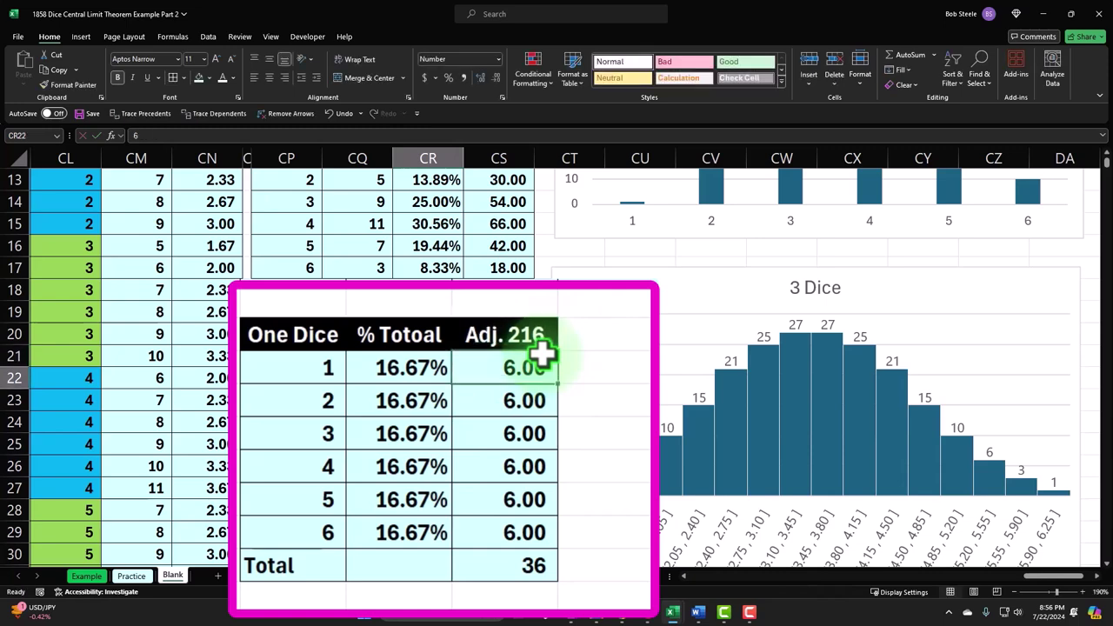
# Enter =CQ22*$CS$19 in CR22 and fill it down, giving 36.00 per face.
pyautogui.write('=')
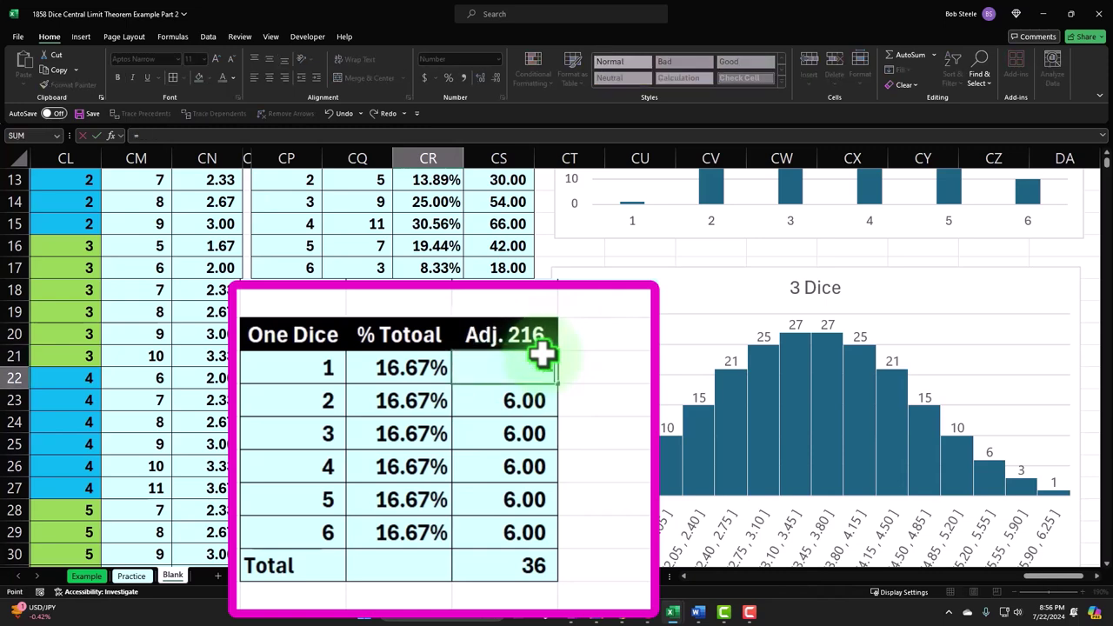
pyautogui.press('Up')
pyautogui.press('Up')
pyautogui.press('Up')
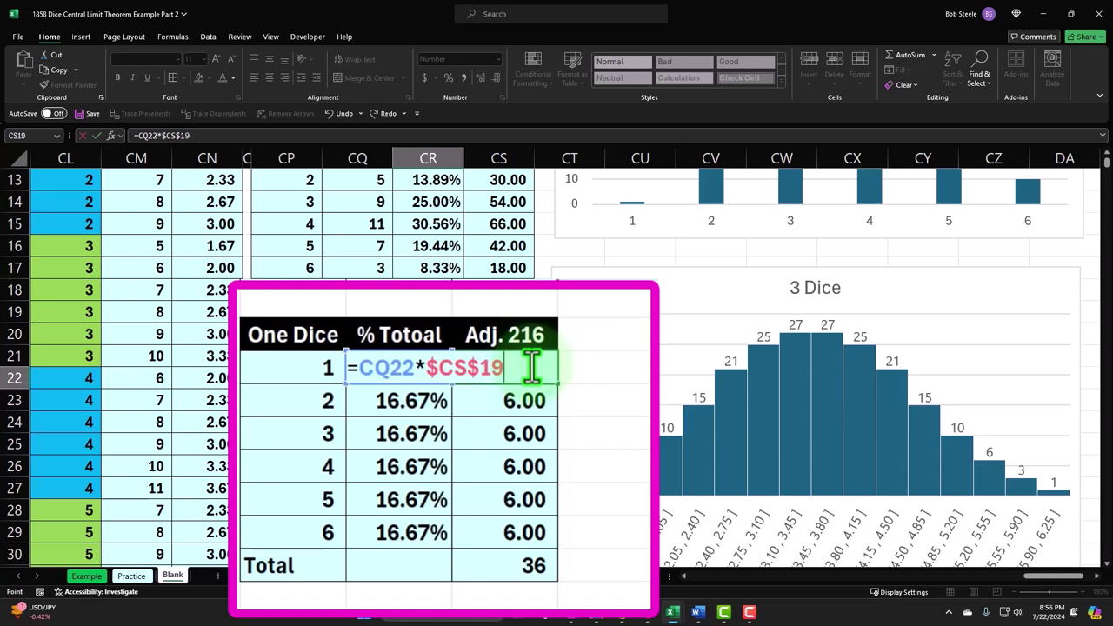
pyautogui.hotkey('ctrl', 'Return')
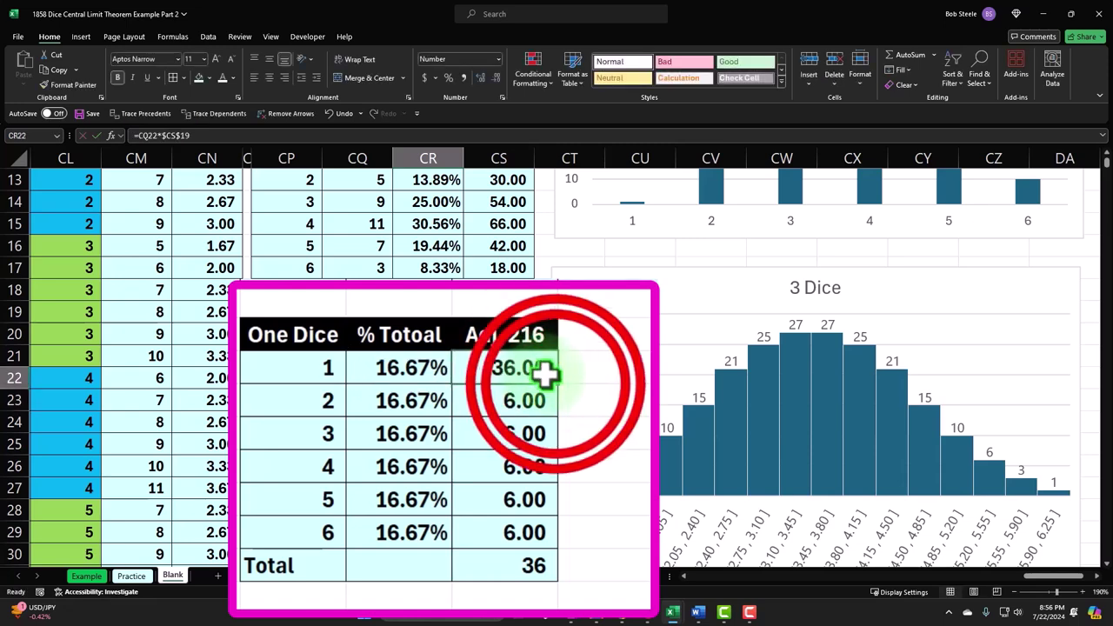
pyautogui.doubleClick(558, 385)
# Total the One Dice adjusted values with =SUM(CR22:CR27), giving 216.00.
pyautogui.click(515, 565)
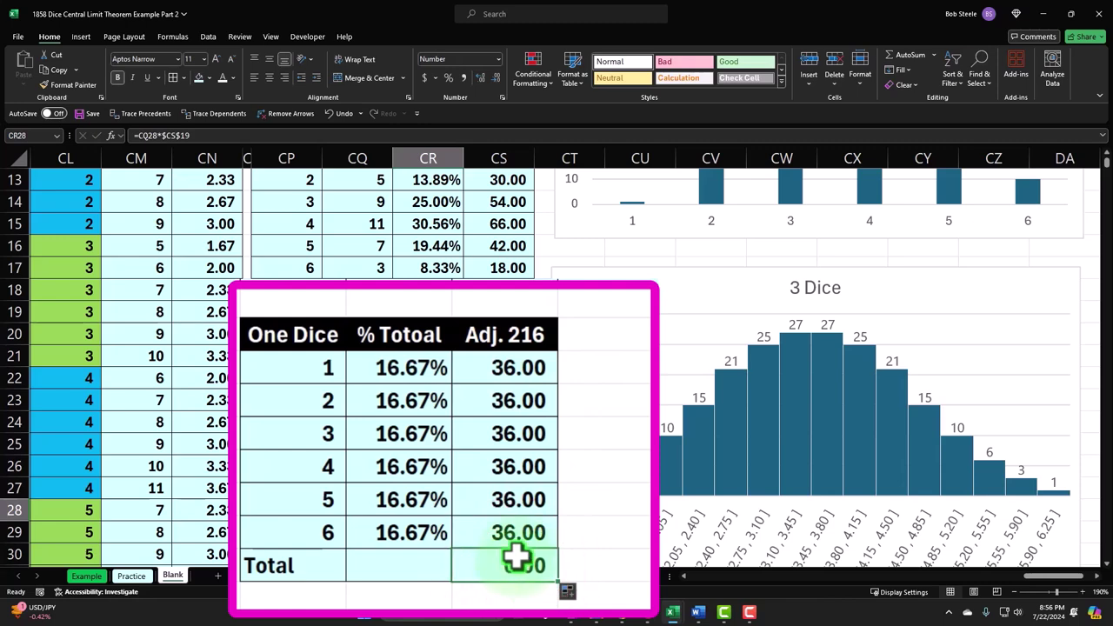
pyautogui.hotkey('alt', '=')
pyautogui.hotkey('ctrl', 'Return')
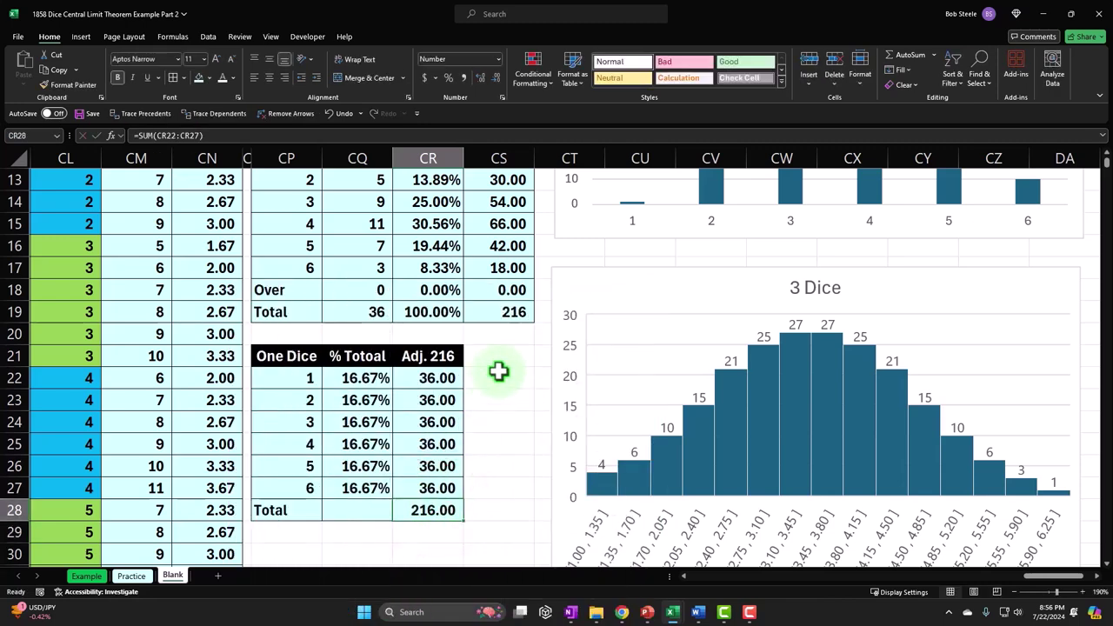
pyautogui.scroll(4, 519, 416)
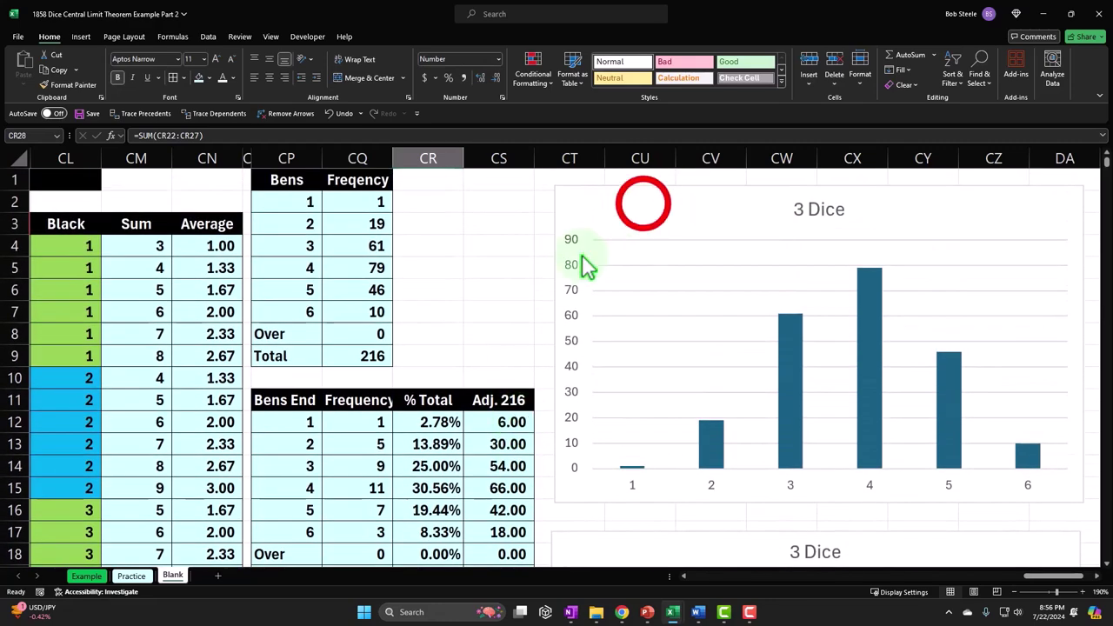
# Add a legend to the first 3 Dice chart.
pyautogui.click(641, 207)
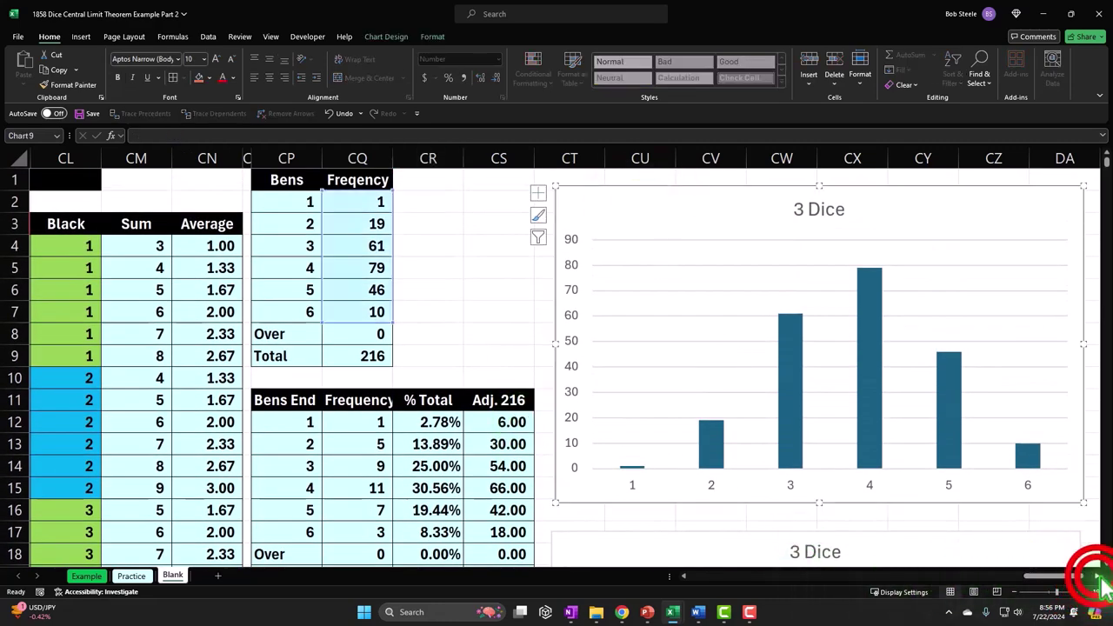
pyautogui.hscroll(2, 1068, 581)
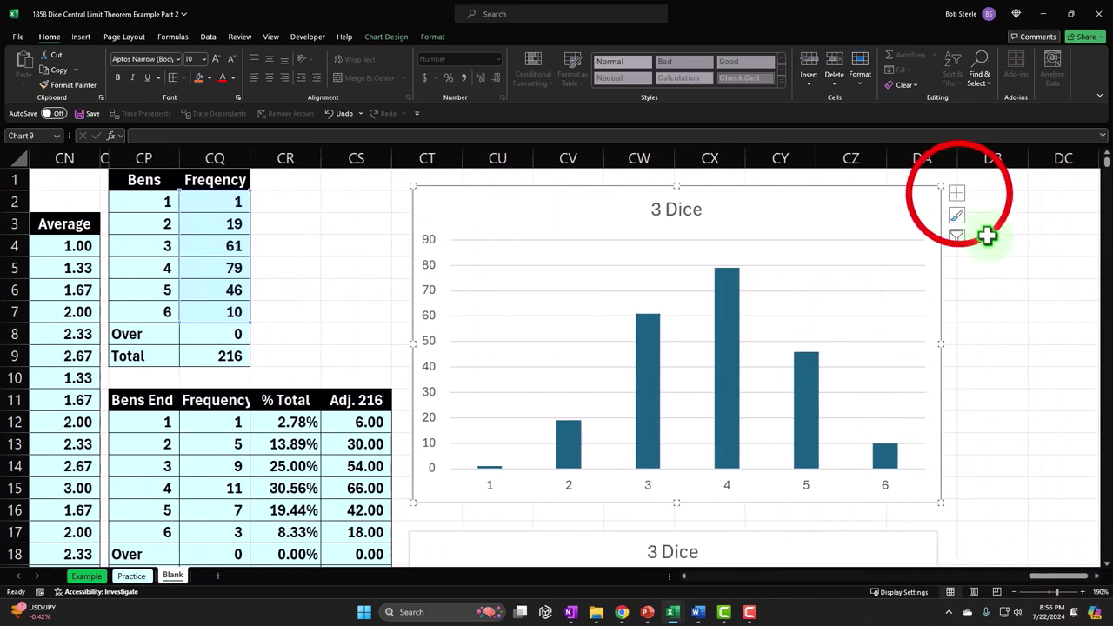
pyautogui.click(957, 192)
pyautogui.click(916, 374)
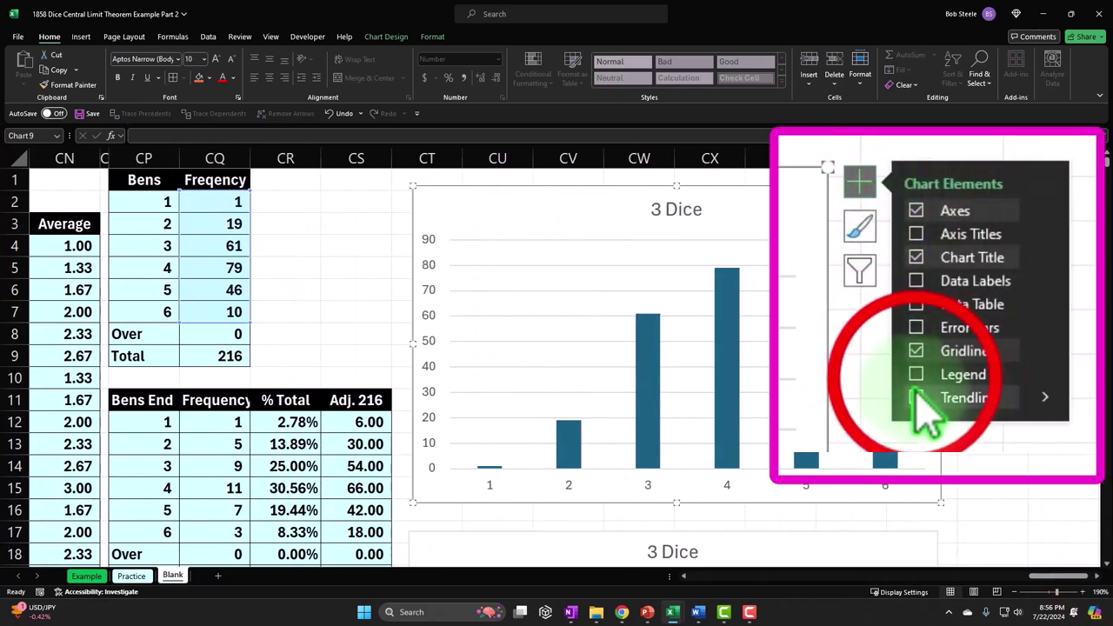
pyautogui.click(943, 195)
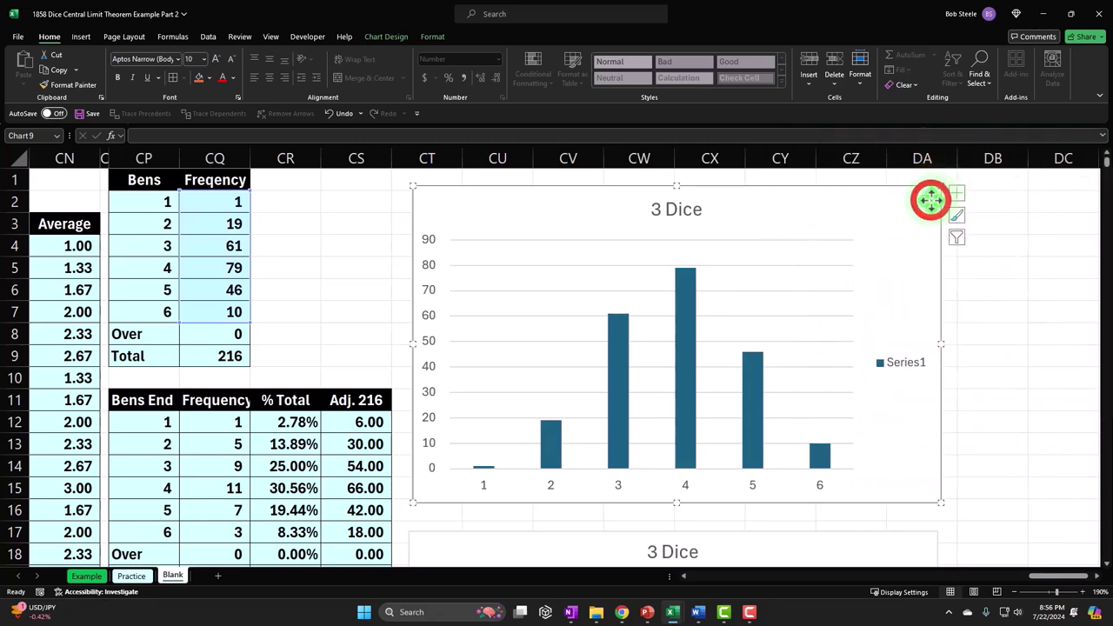
# Rename the chart's existing series to 3 Dice in Select Data.
pyautogui.click(385, 37)
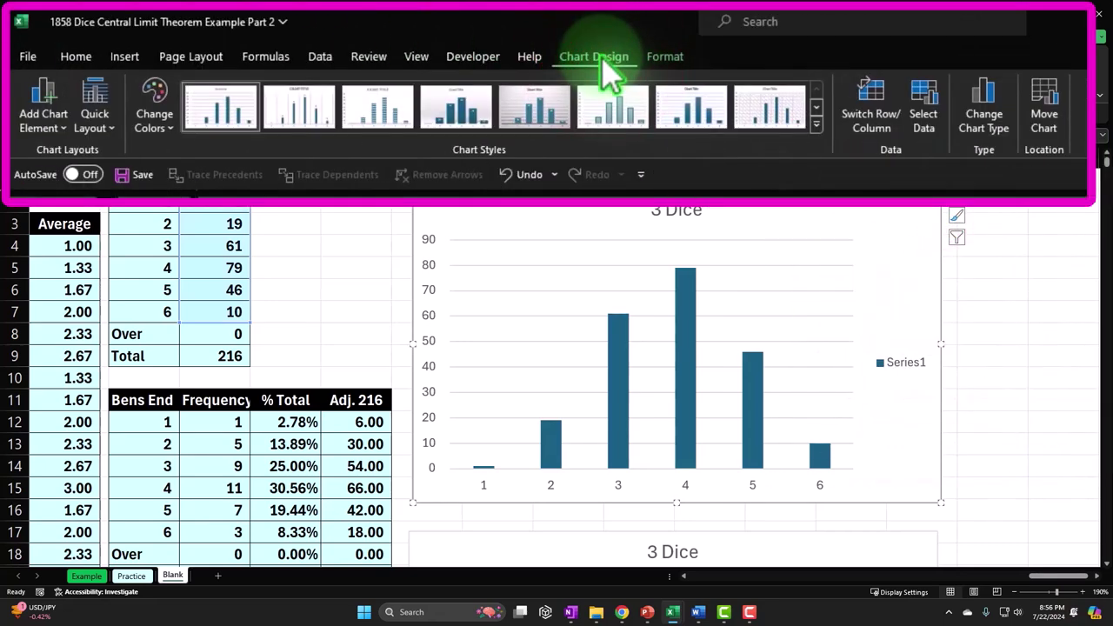
pyautogui.click(603, 74)
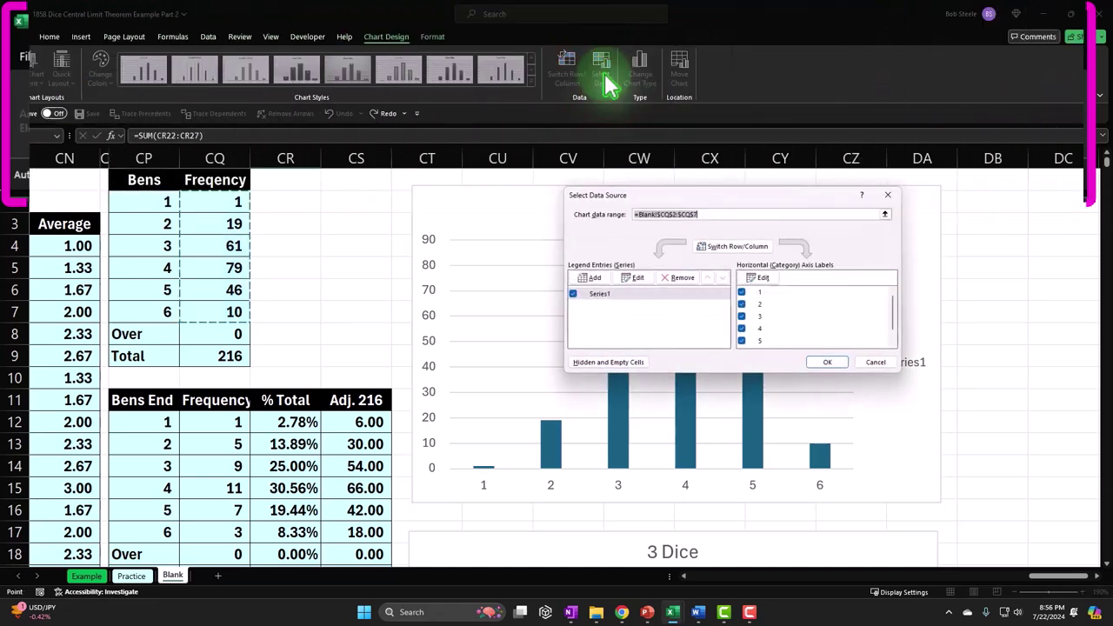
pyautogui.click(635, 278)
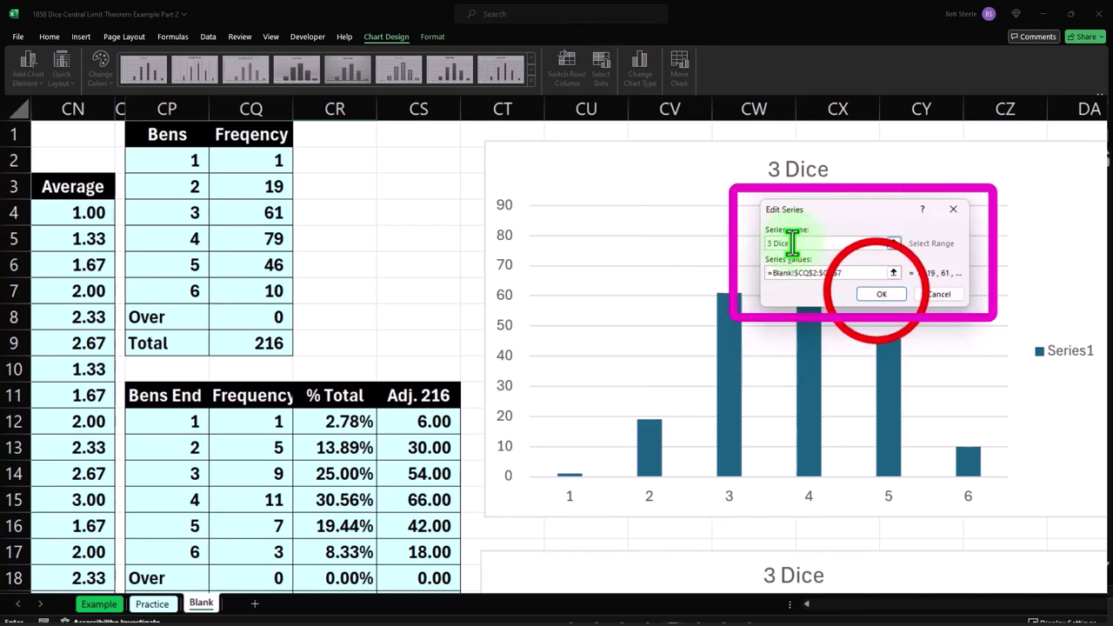
pyautogui.click(879, 294)
# Add a 2 Dice series using the Adj. 216 values CS12:CS18.
pyautogui.click(701, 250)
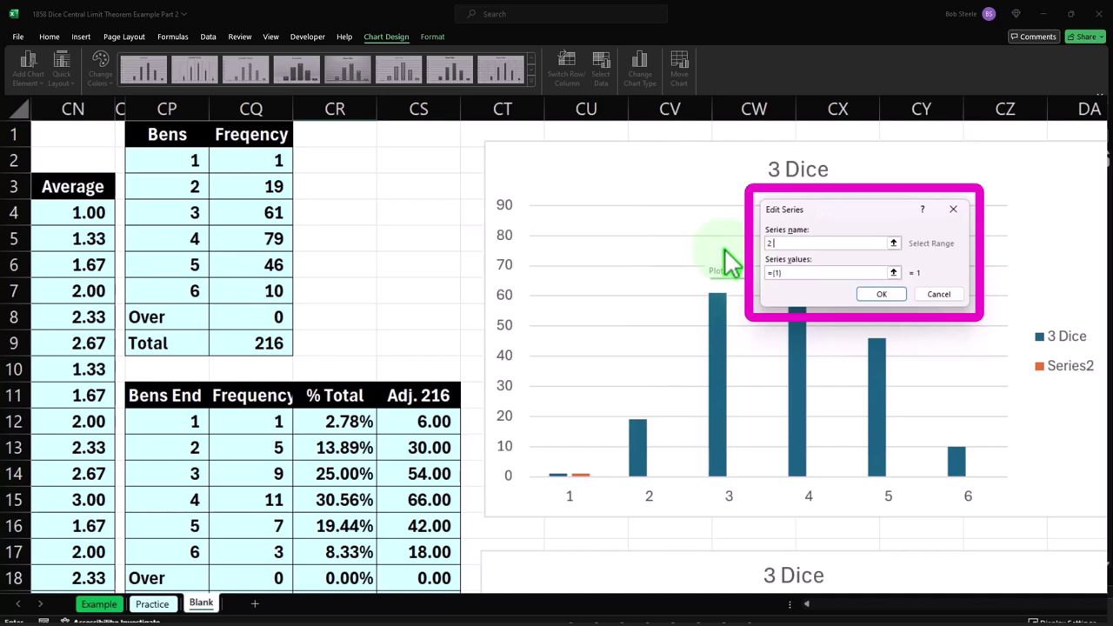
pyautogui.click(826, 272)
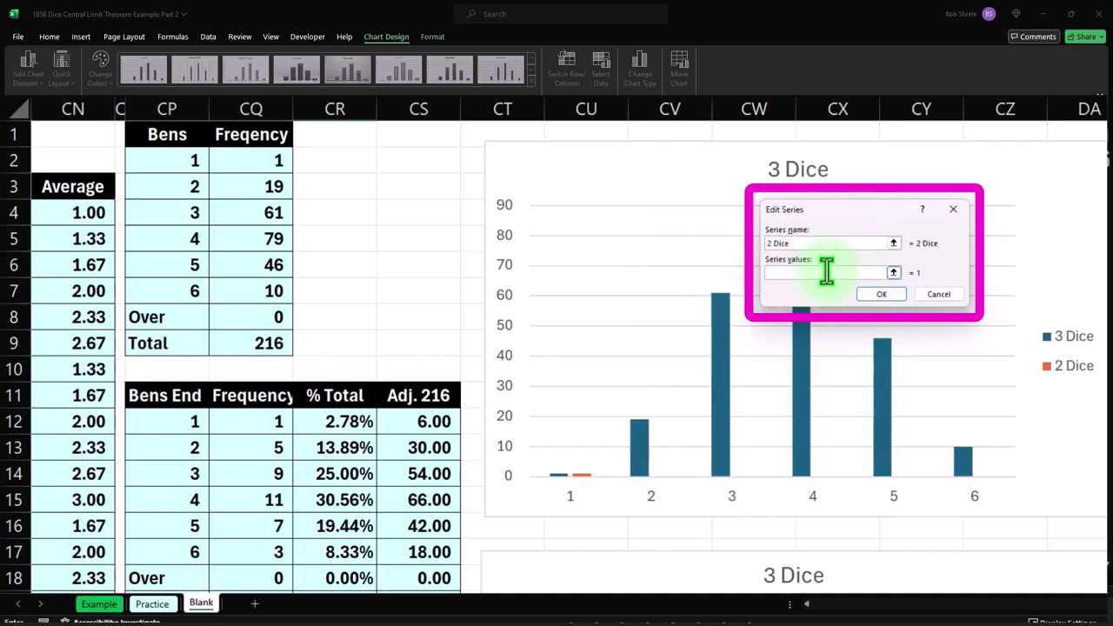
pyautogui.scroll(-1, 497, 326)
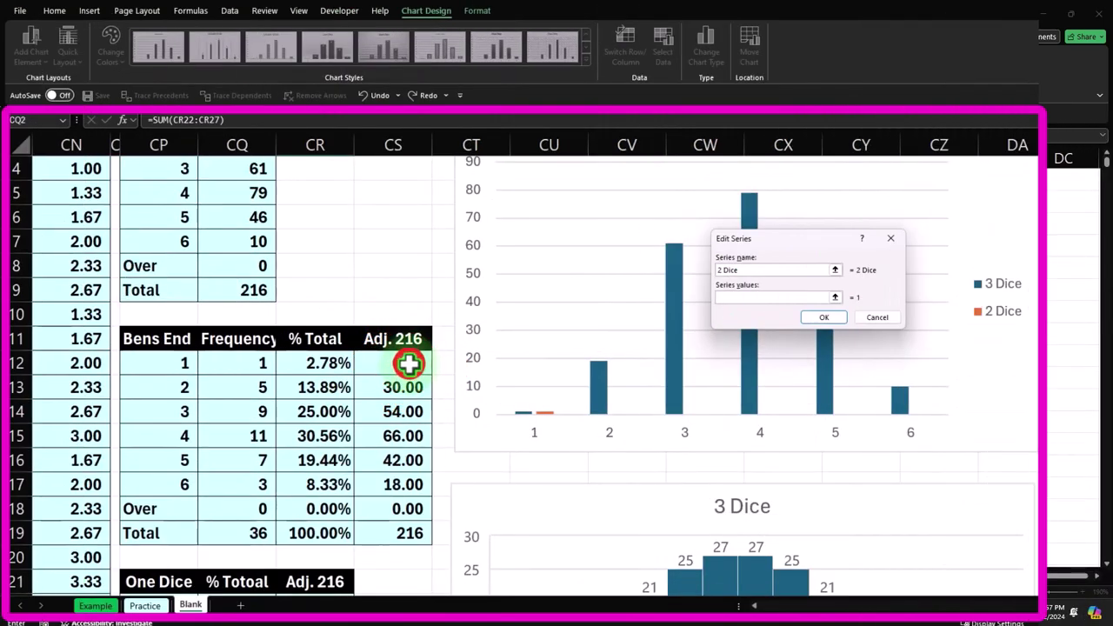
pyautogui.moveTo(370, 356); pyautogui.dragTo(407, 494)
pyautogui.click(831, 317)
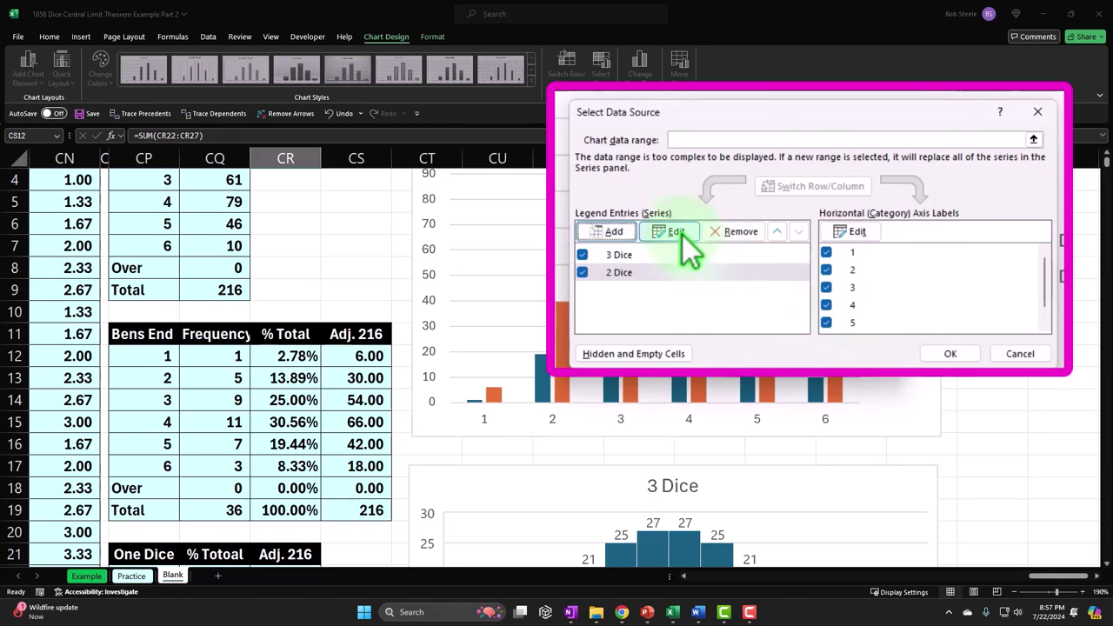
# Add a 1 Dice series from CR22:CR27 and apply all three series.
pyautogui.click(609, 232)
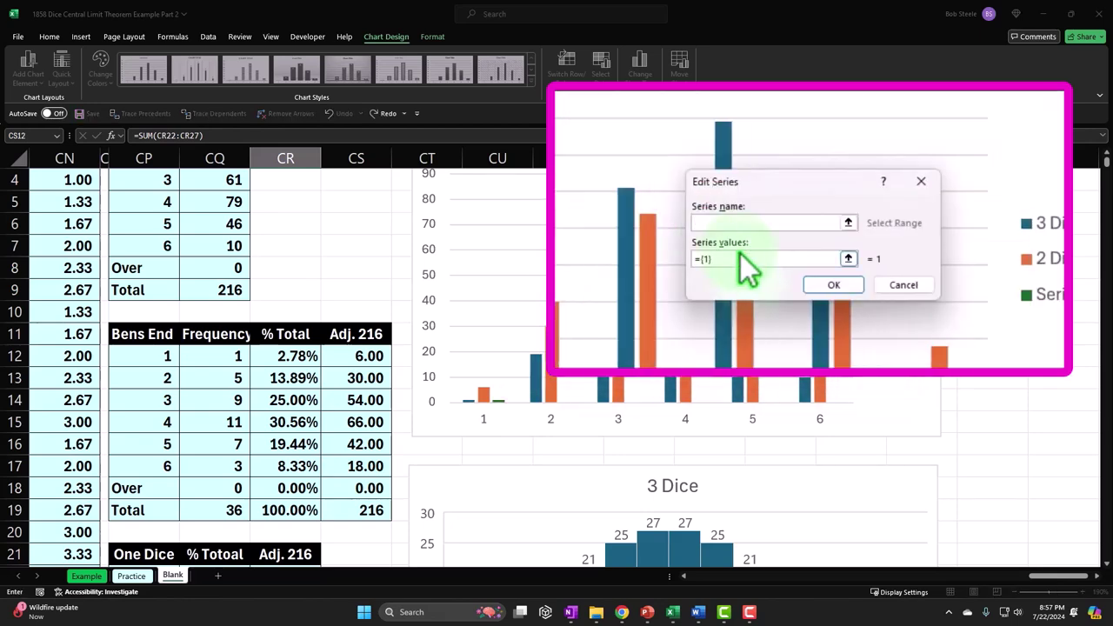
pyautogui.write('1 Dice')
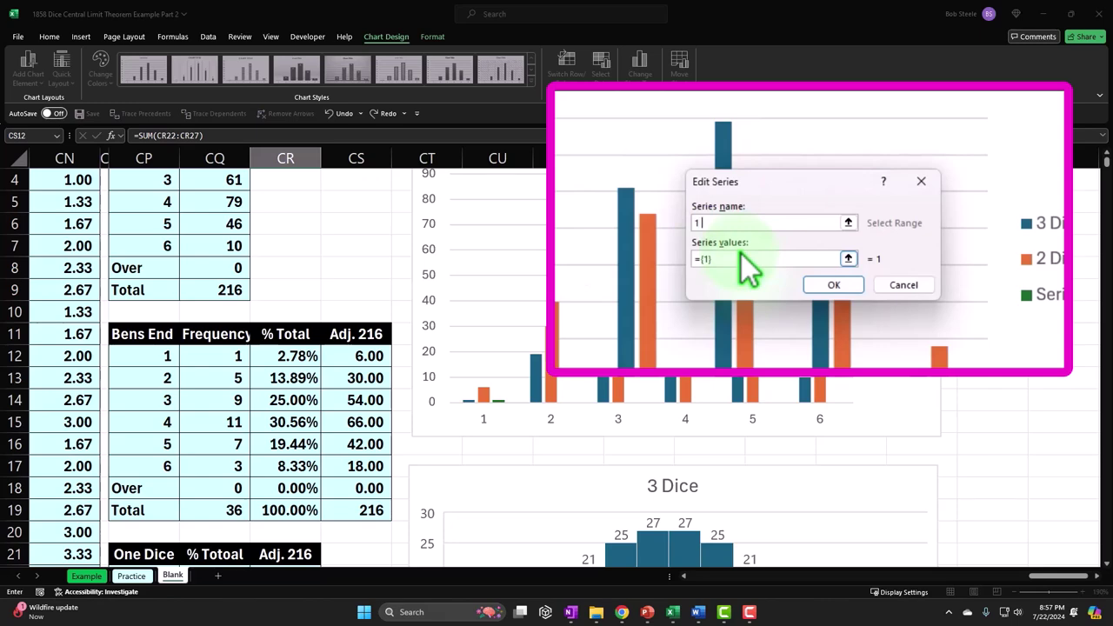
pyautogui.click(740, 254)
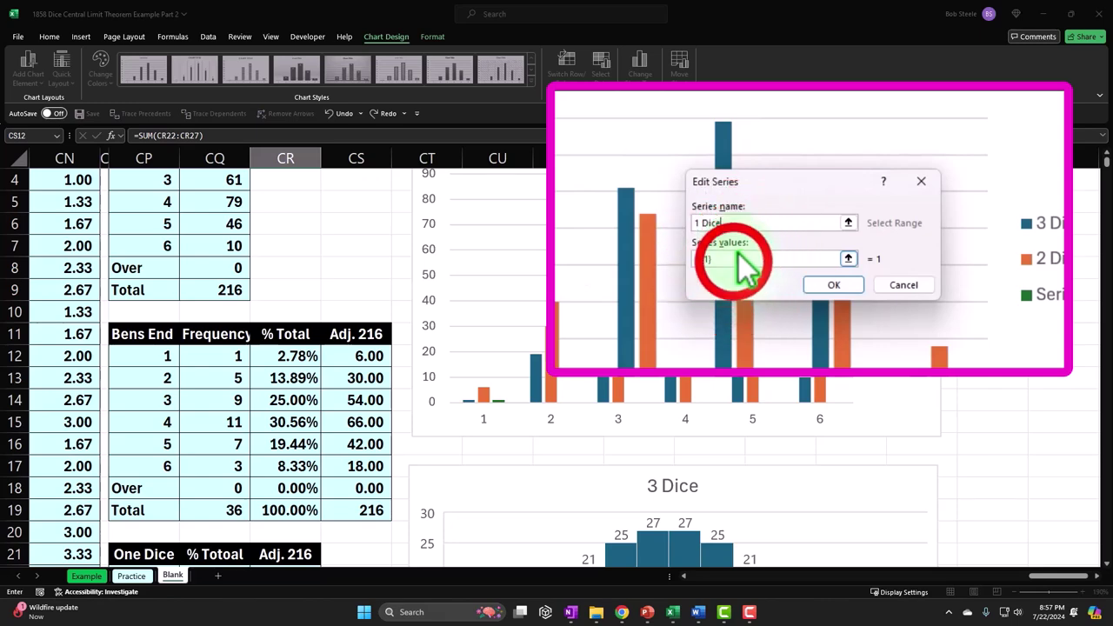
pyautogui.press('BackSpace')
pyautogui.press('BackSpace')
pyautogui.press('BackSpace')
pyautogui.press('BackSpace')
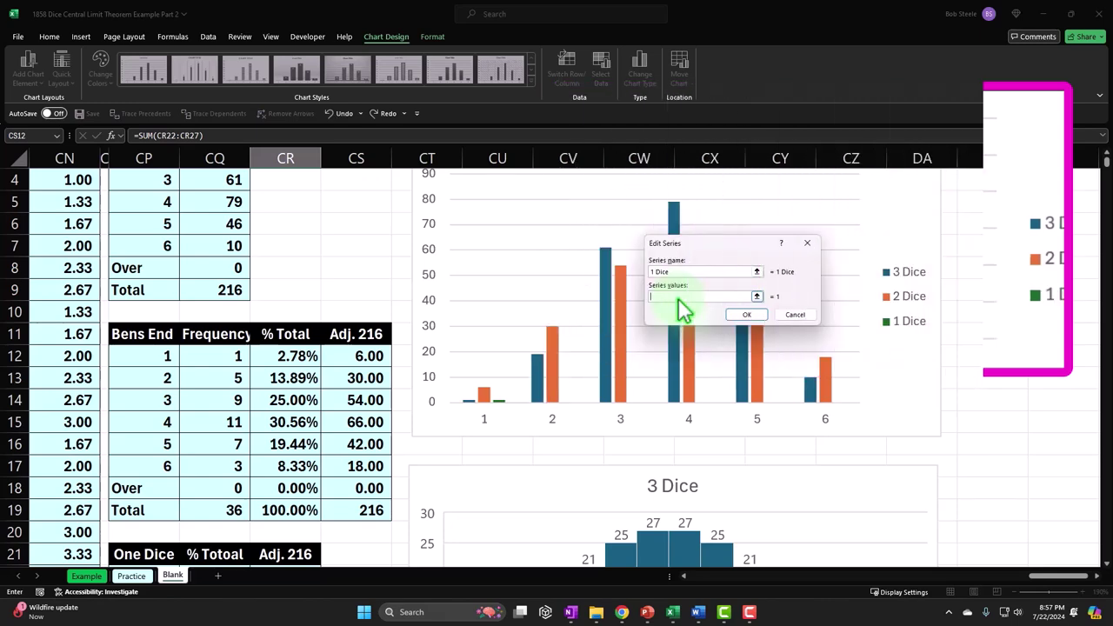
pyautogui.scroll(-3, 262, 409)
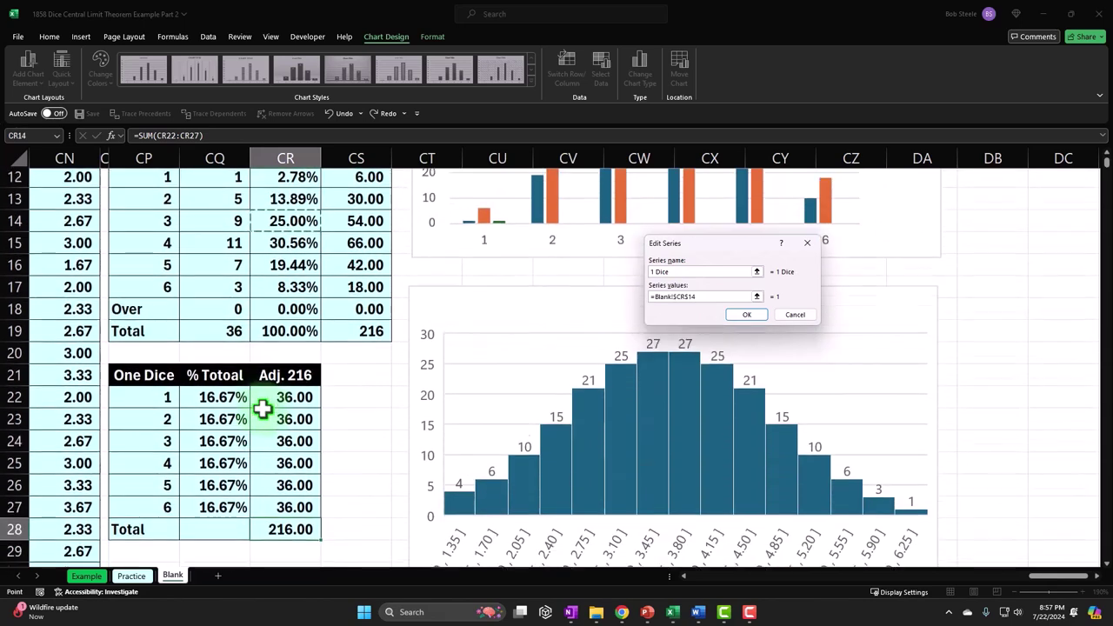
pyautogui.click(293, 385)
pyautogui.moveTo(331, 408); pyautogui.dragTo(330, 506)
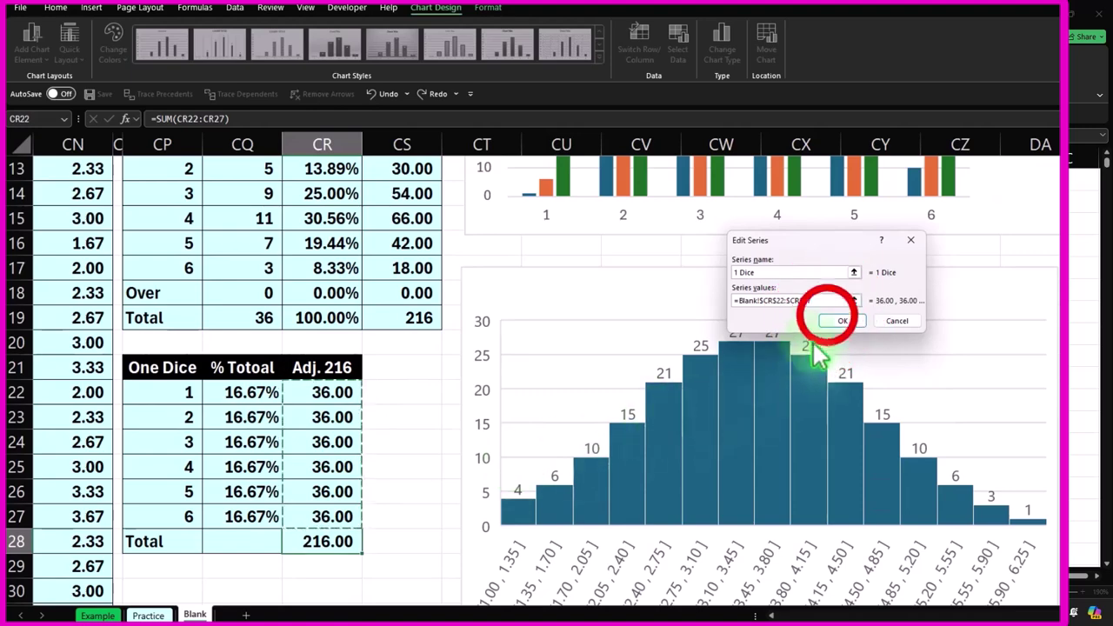
pyautogui.click(835, 318)
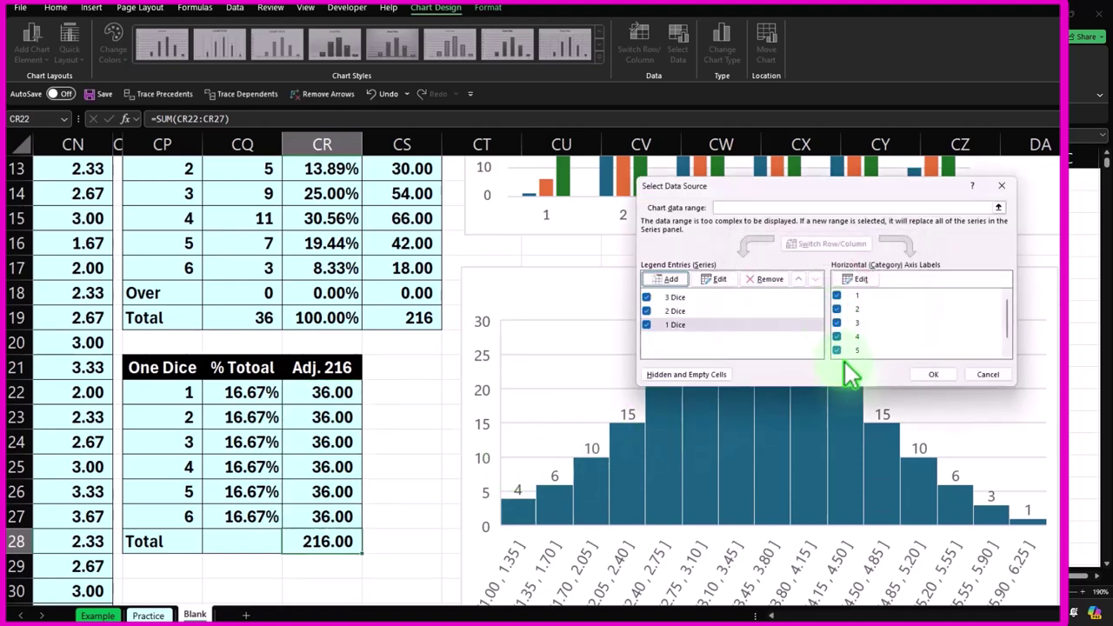
pyautogui.click(932, 376)
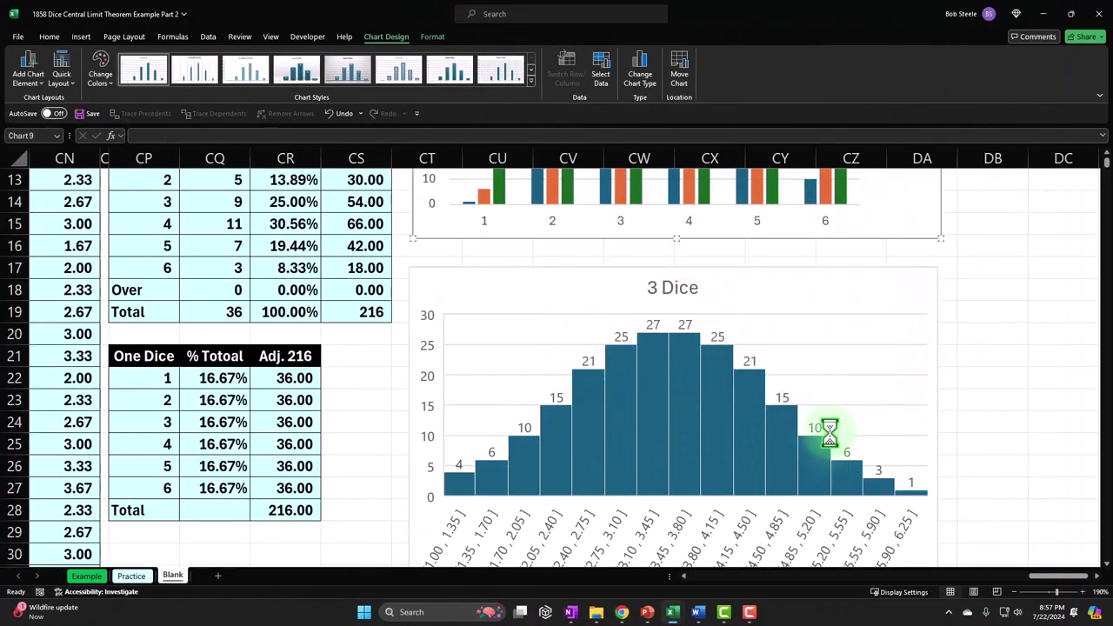
pyautogui.scroll(3, 829, 433)
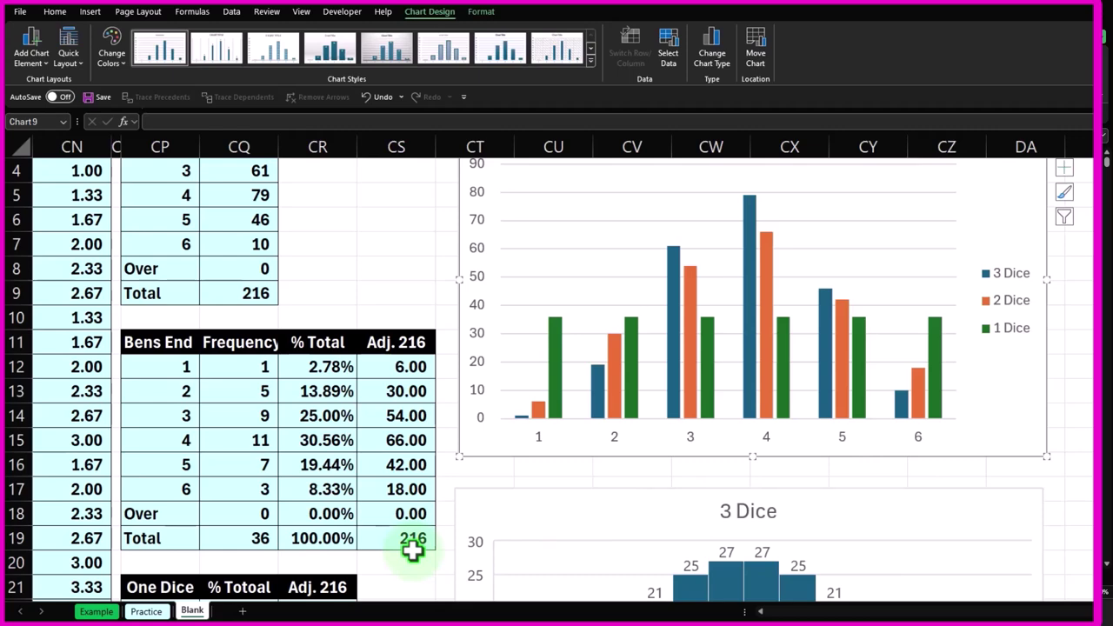
pyautogui.scroll(1, 412, 546)
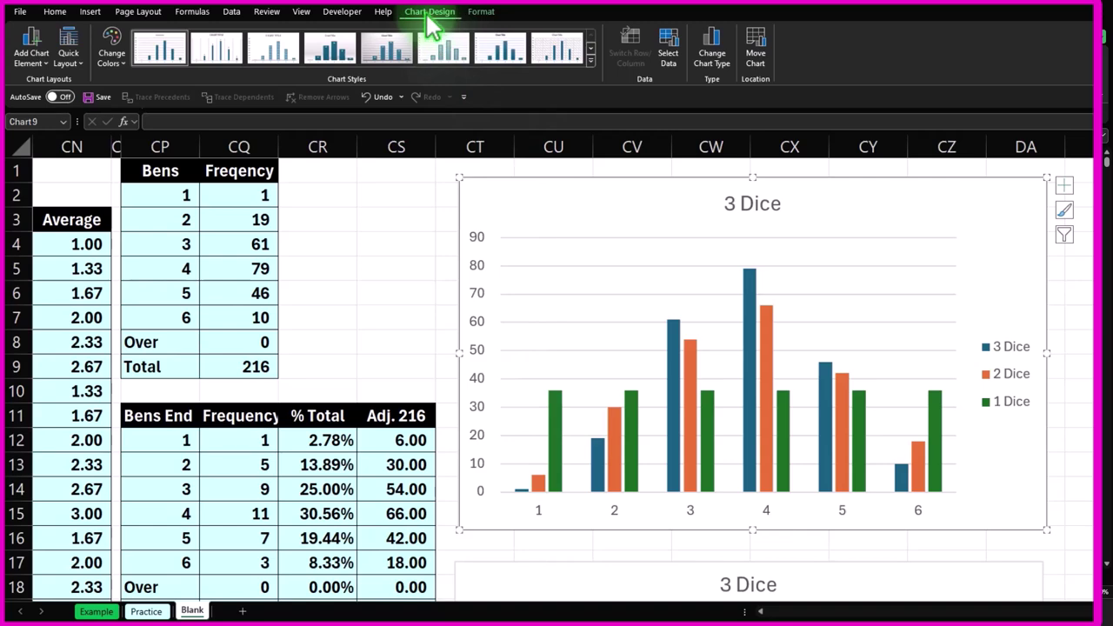
# Change the comparison chart to a plain Line chart.
pyautogui.click(713, 57)
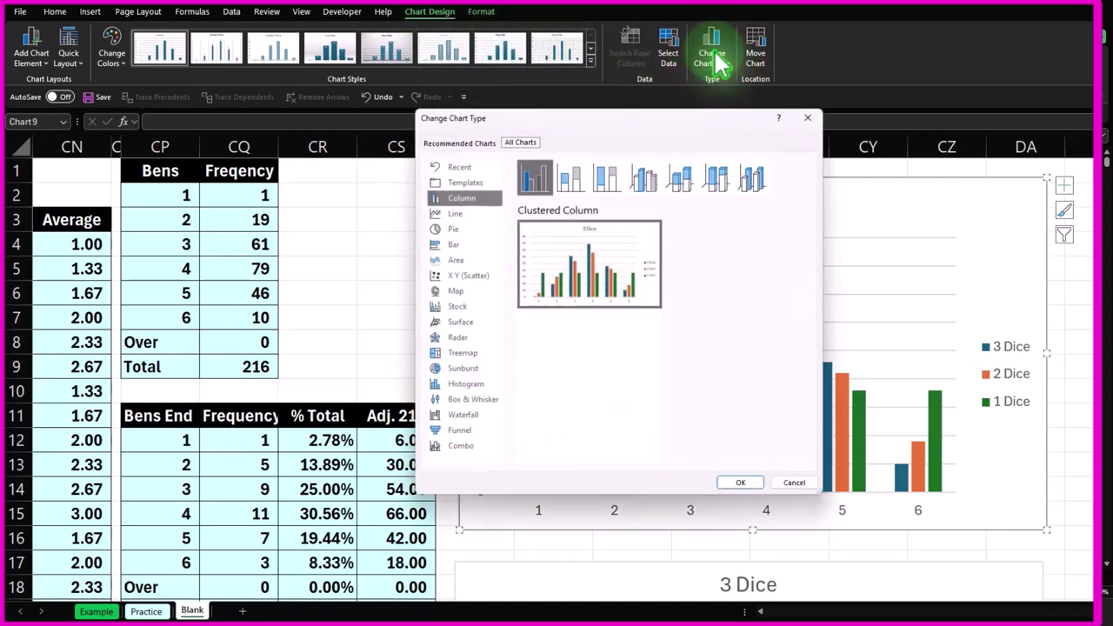
pyautogui.click(461, 217)
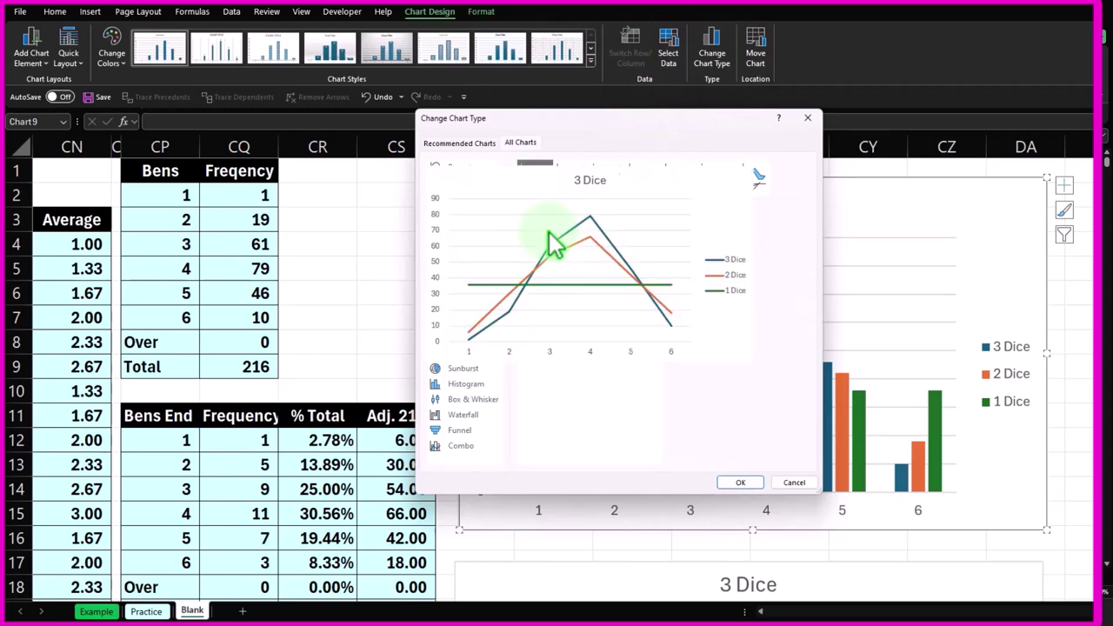
pyautogui.click(539, 183)
pyautogui.click(739, 483)
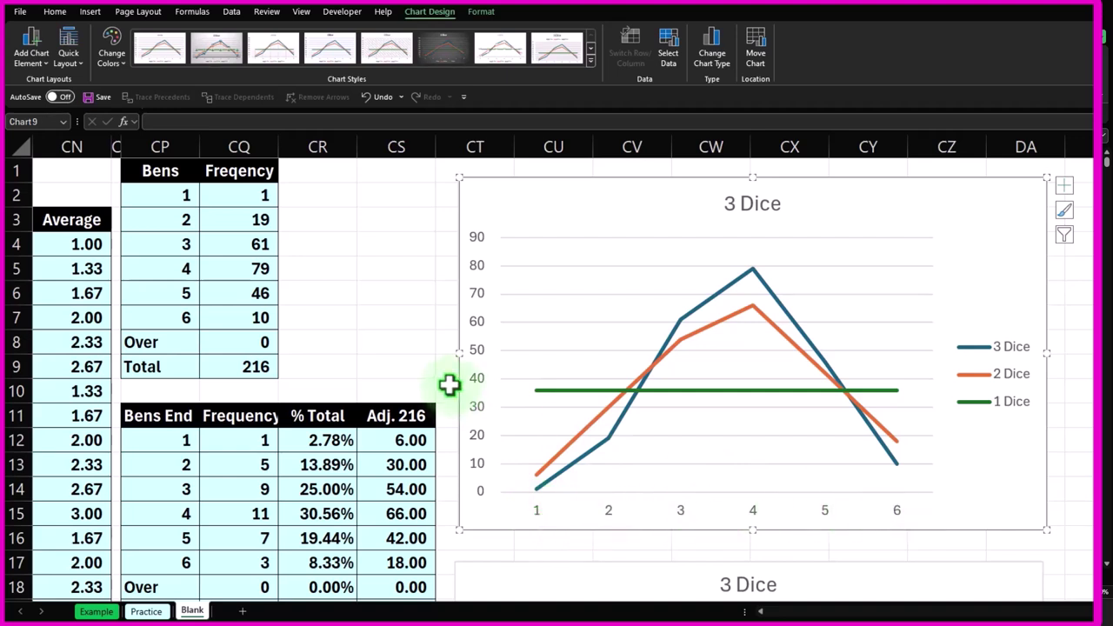
# Drag the 3 Dice histogram chart lower, freeing cells from CU17 beneath the line chart.
pyautogui.scroll(-4, 696, 497)
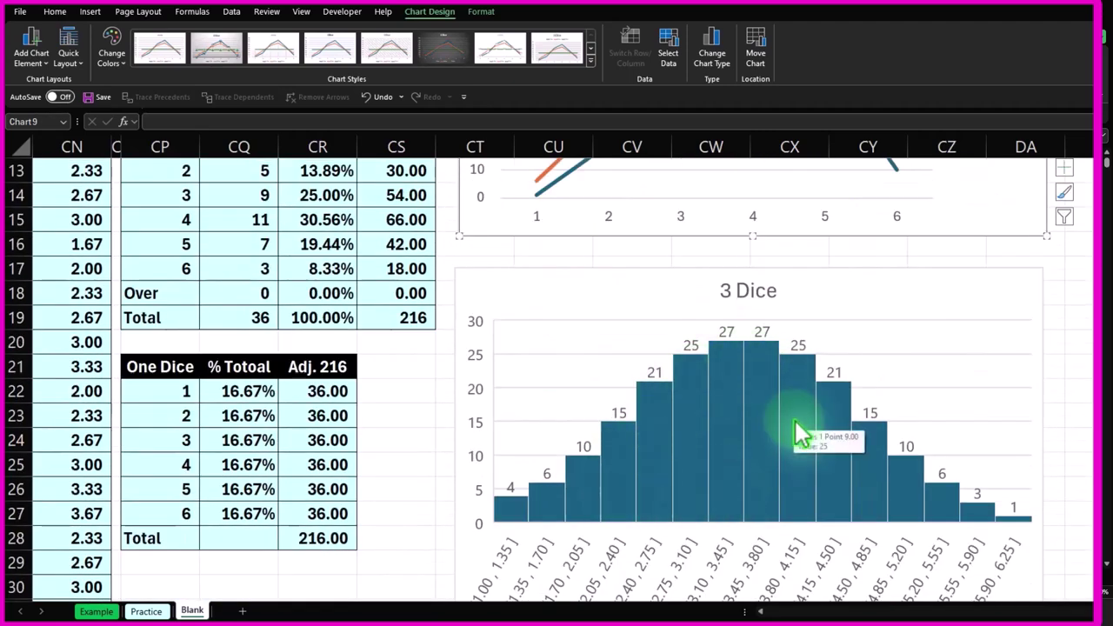
pyautogui.scroll(3, 796, 428)
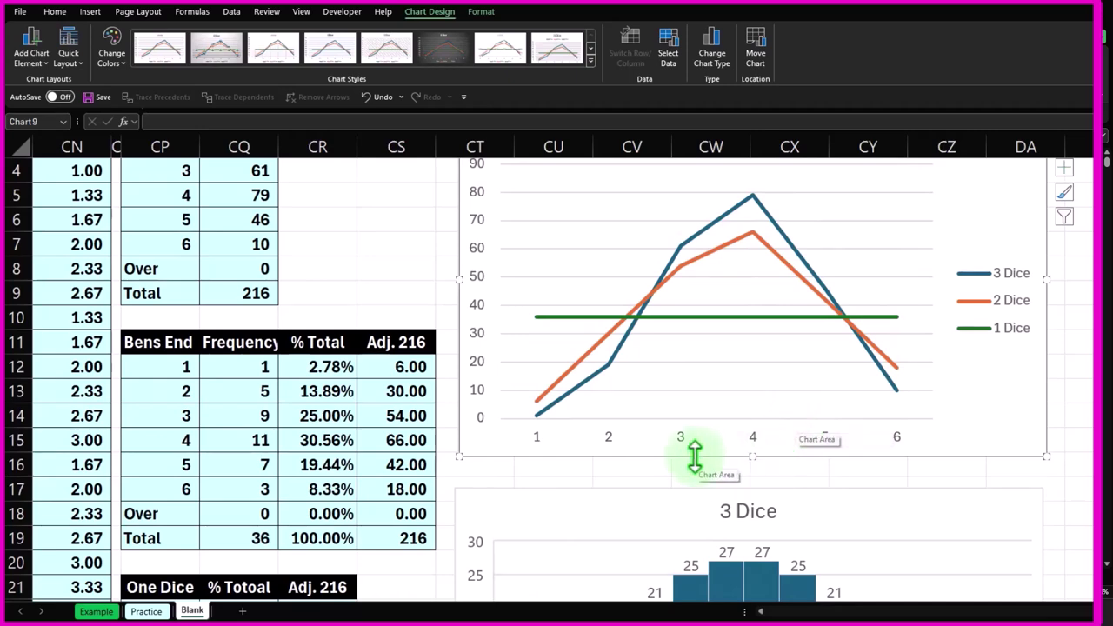
pyautogui.scroll(1, 695, 459)
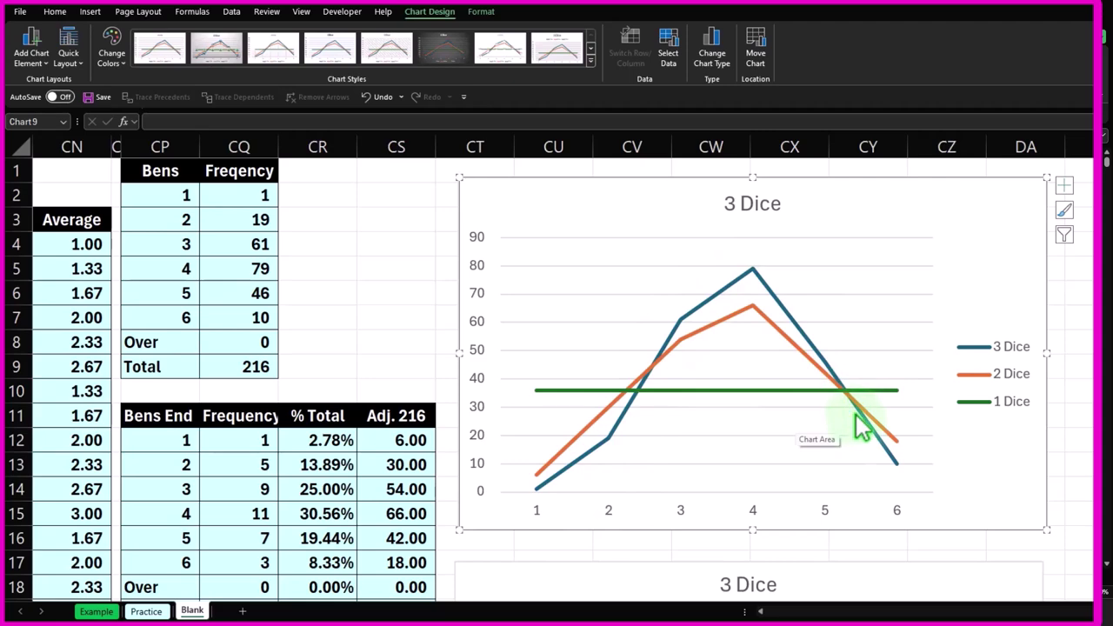
pyautogui.scroll(-3, 856, 422)
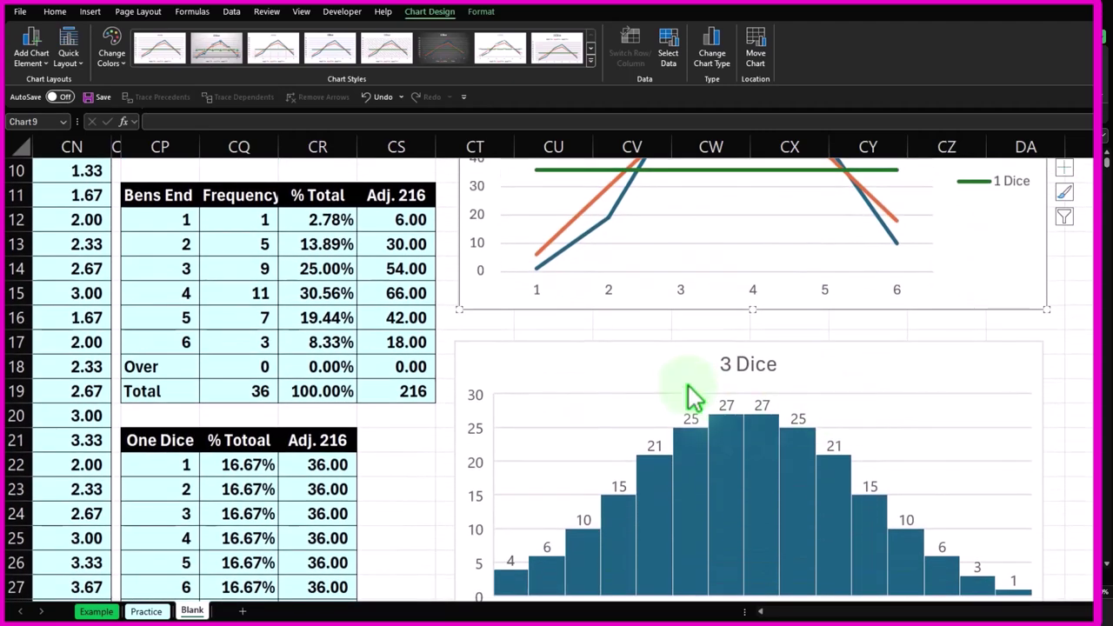
pyautogui.click(548, 378)
pyautogui.moveTo(548, 378); pyautogui.dragTo(572, 569)
pyautogui.click(727, 453)
pyautogui.click(547, 352)
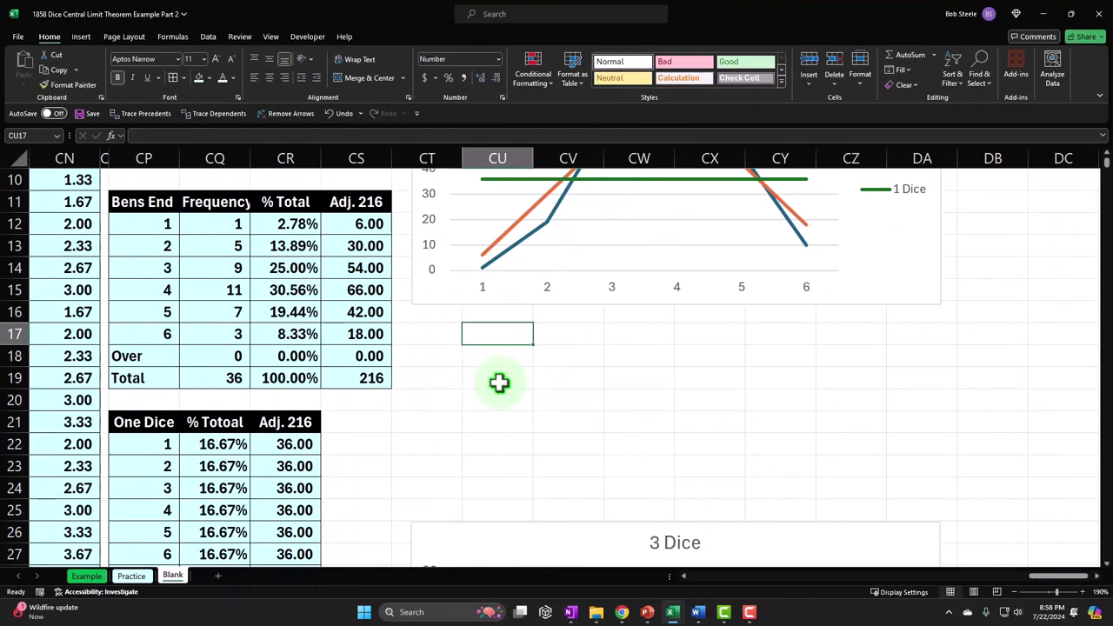
# Type the header row Dice, 1, 2, 3 across CU17:CX17.
pyautogui.press('Right')
pyautogui.press('Left')
pyautogui.write('Dice')
pyautogui.press('Tab')
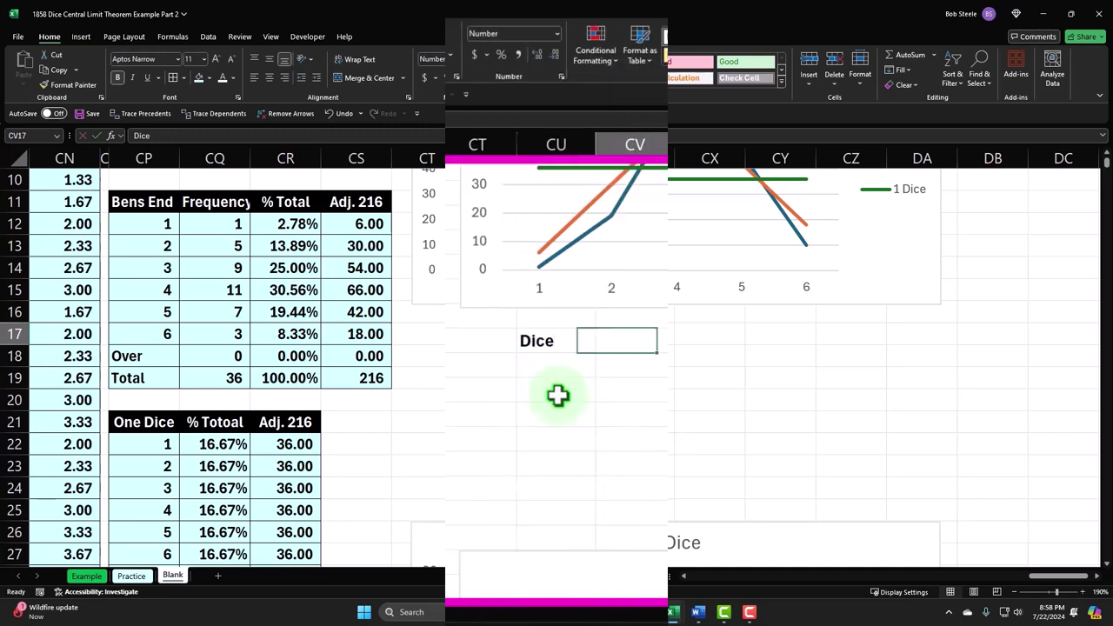
pyautogui.write('1')
pyautogui.press('Tab')
pyautogui.write('2')
pyautogui.press('Tab')
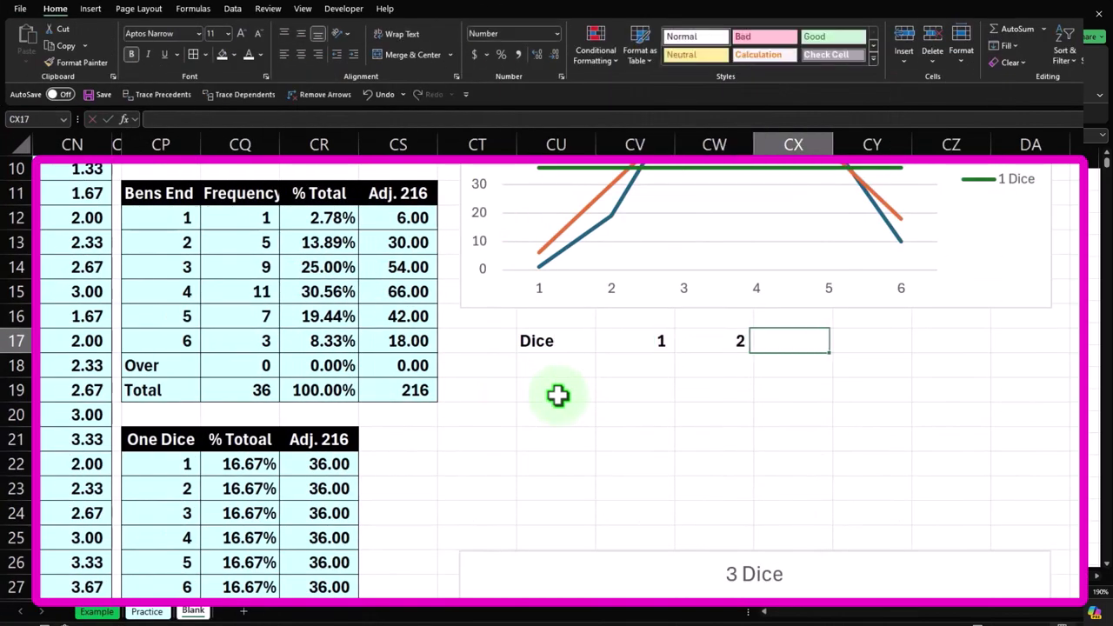
pyautogui.write('3')
pyautogui.press('Tab')
pyautogui.press('Return')
# Add the row labels Mean and STDs in CU18 and CU19.
pyautogui.press('Left')
pyautogui.press('Left')
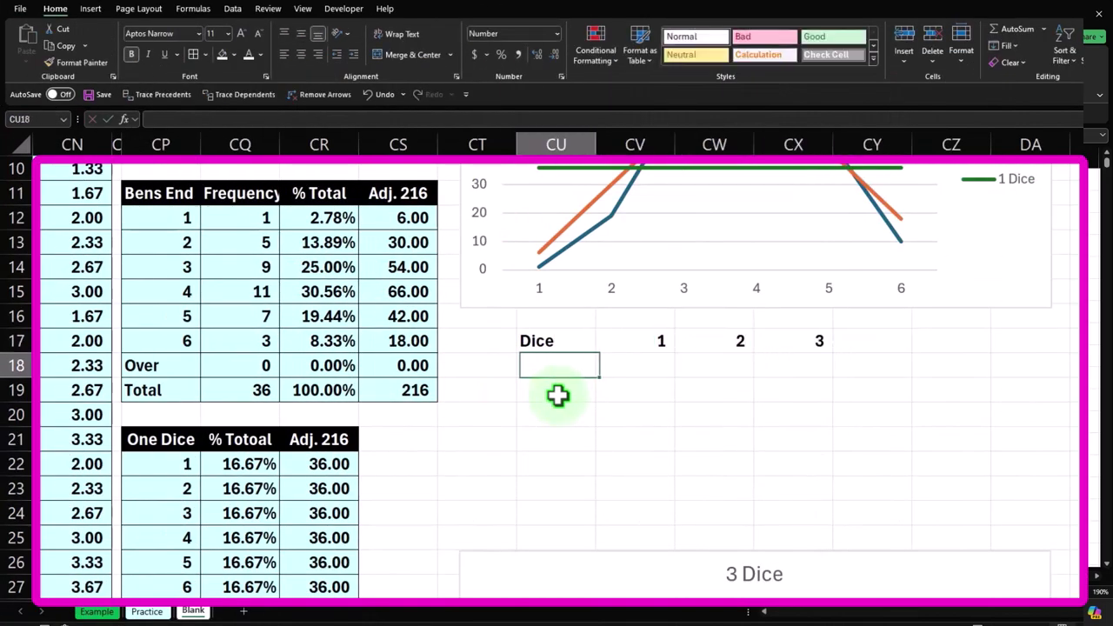
pyautogui.write('Mean')
pyautogui.press('Return')
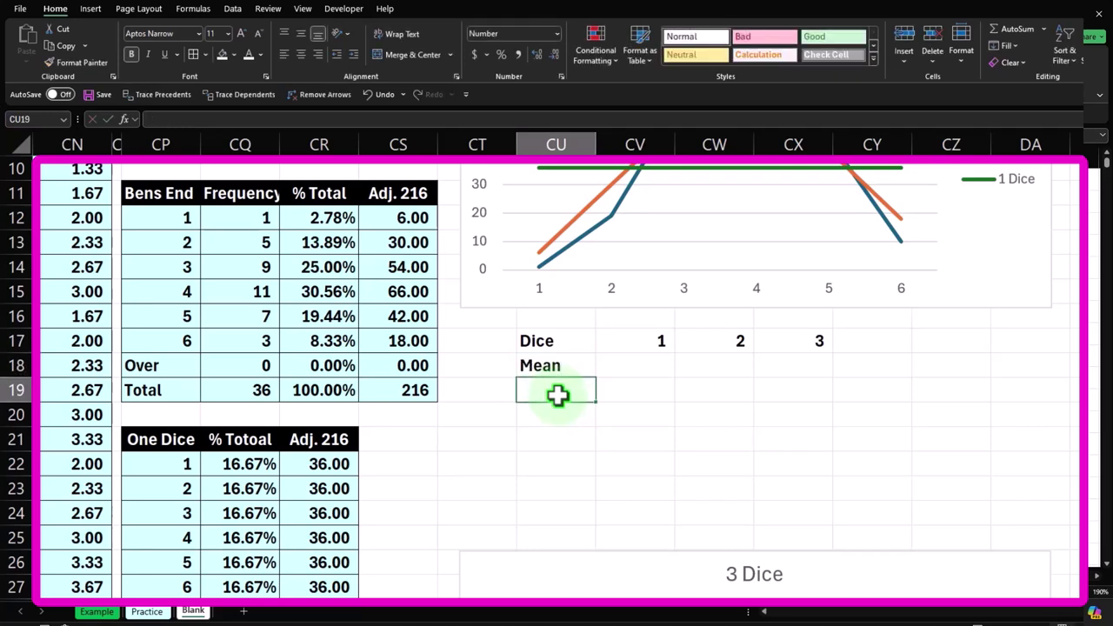
pyautogui.write('S')
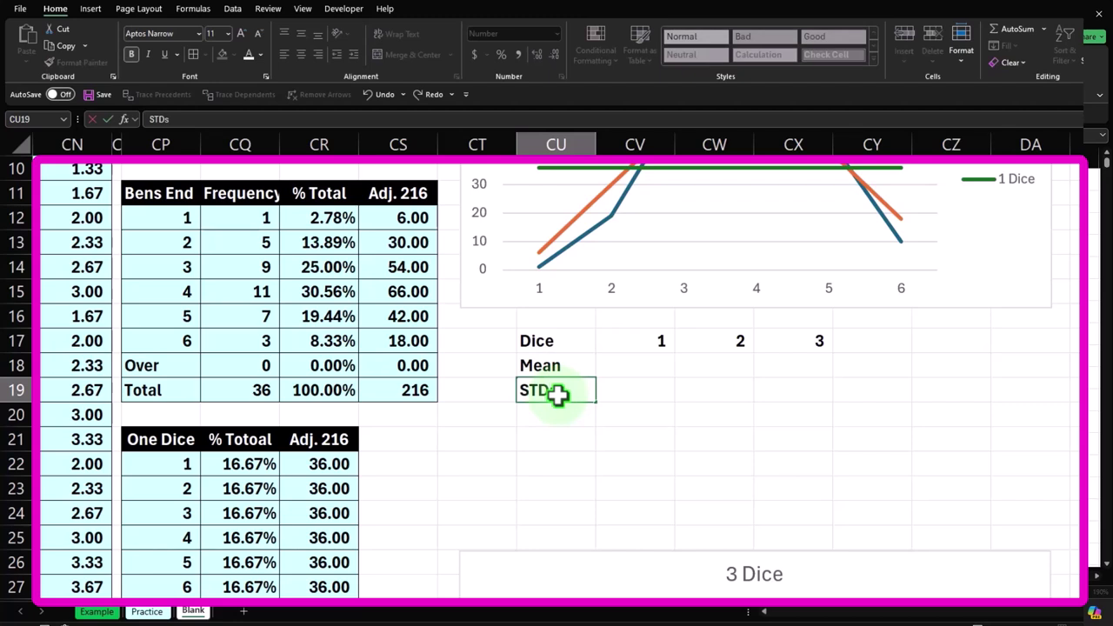
pyautogui.write('TDs')
pyautogui.press('Return')
# Start an AVERAGE formula in the one-die Mean cell CV18.
pyautogui.press('Right')
pyautogui.press('Right')
pyautogui.press('Up')
pyautogui.press('Up')
pyautogui.press('Left')
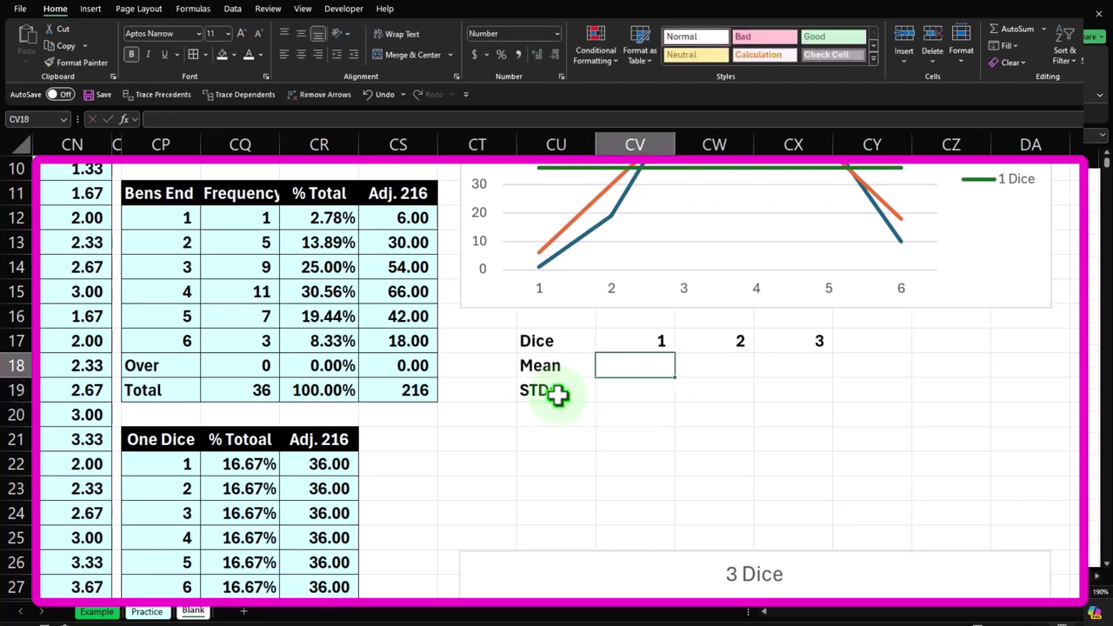
pyautogui.write('=')
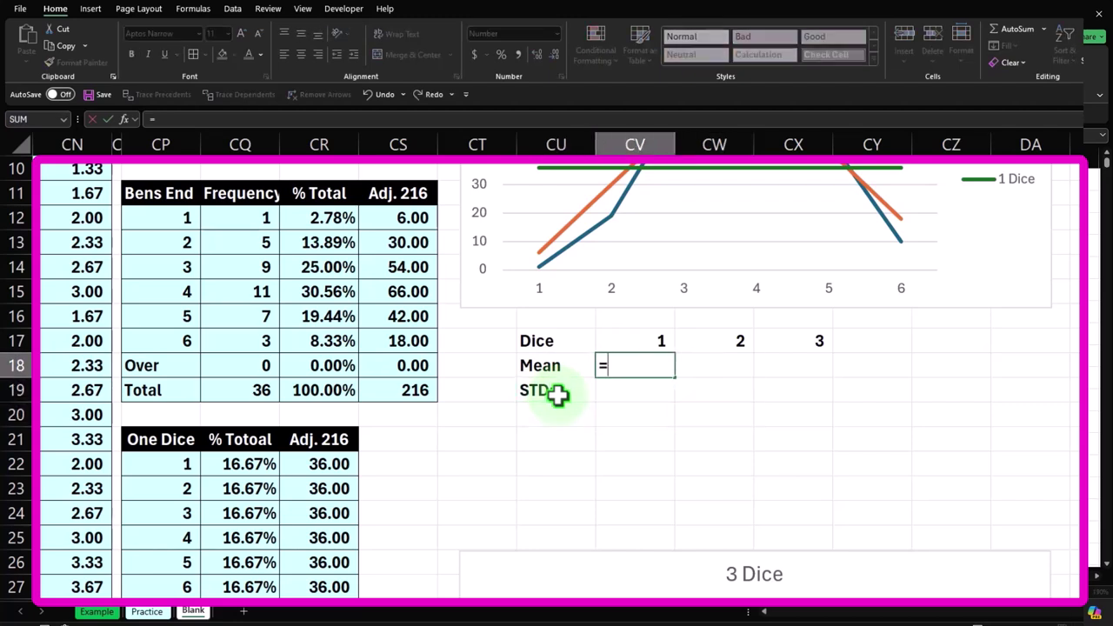
pyautogui.write('aver')
# Complete the one-die mean as the AVERAGE of the six face values.
pyautogui.press('Tab')
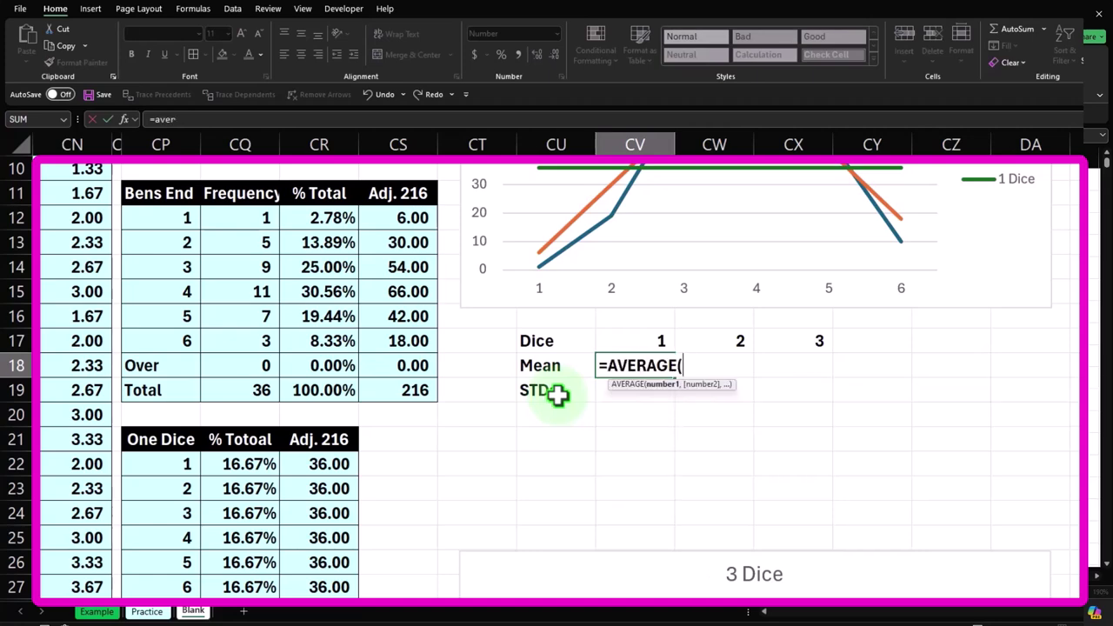
pyautogui.press('Left')
pyautogui.press('Left')
pyautogui.press('Left')
pyautogui.press('Left')
pyautogui.press('Down')
pyautogui.press('Down')
pyautogui.press('Down')
pyautogui.press('Down')
pyautogui.press('Down')
pyautogui.press('Down')
pyautogui.press('Down')
pyautogui.press('Down')
pyautogui.press('Down')
pyautogui.press('Down')
pyautogui.press('Down')
pyautogui.press('Down')
pyautogui.press('Down')
pyautogui.press('Down')
pyautogui.press('Down')
pyautogui.press('Down')
pyautogui.press('Down')
pyautogui.press('Down')
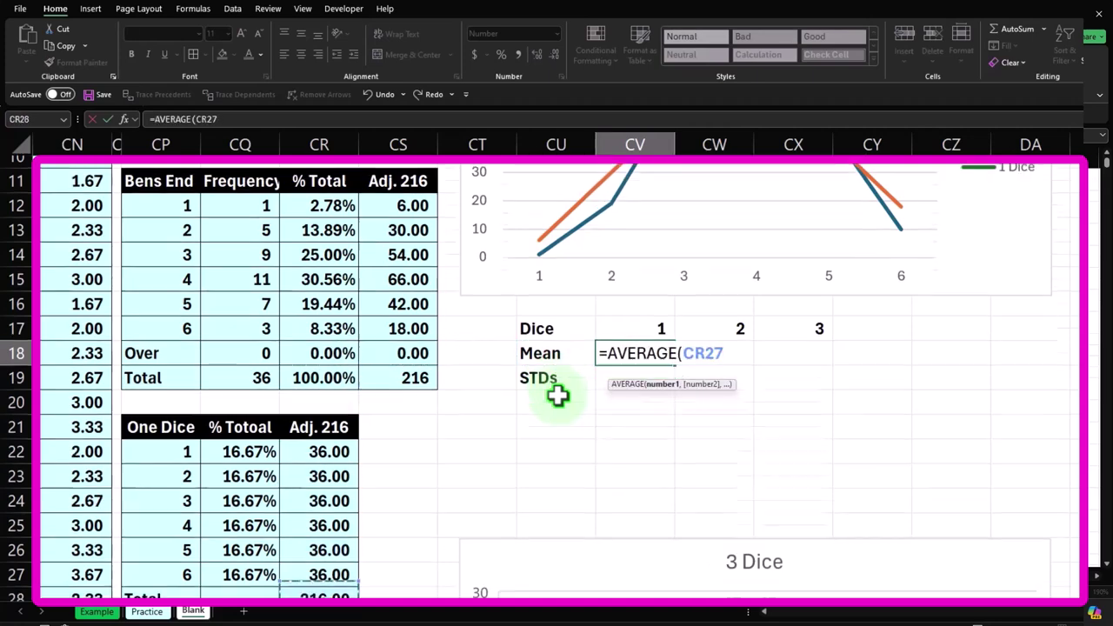
pyautogui.press('Left')
pyautogui.press('Left')
pyautogui.press('Up')
pyautogui.press('Up')
pyautogui.press('Up')
pyautogui.press('Up')
pyautogui.press('Up')
pyautogui.press('Up')
pyautogui.press('Up')
pyautogui.press('Up')
pyautogui.press('Up')
pyautogui.press('Up')
pyautogui.press('Up')
pyautogui.press('Up')
pyautogui.press('Up')
pyautogui.press('Up')
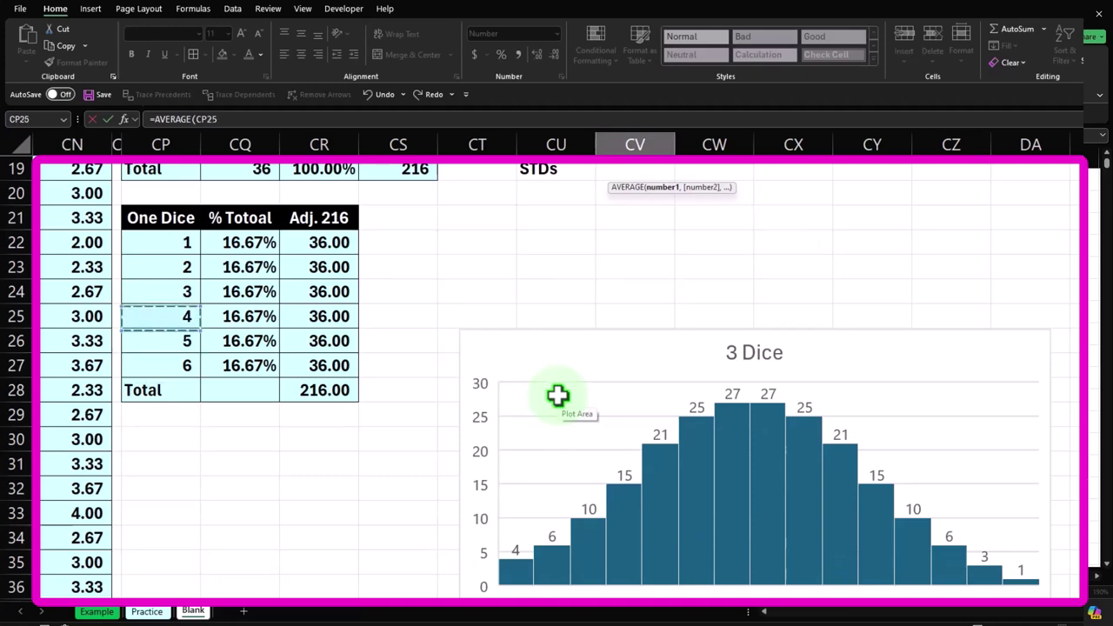
pyautogui.hotkey('shift', 'Down')
pyautogui.hotkey('shift', 'Down')
pyautogui.hotkey('shift', 'Down')
pyautogui.hotkey('shift', 'Down')
pyautogui.hotkey('shift', 'Down')
pyautogui.hotkey('shift', 'Down')
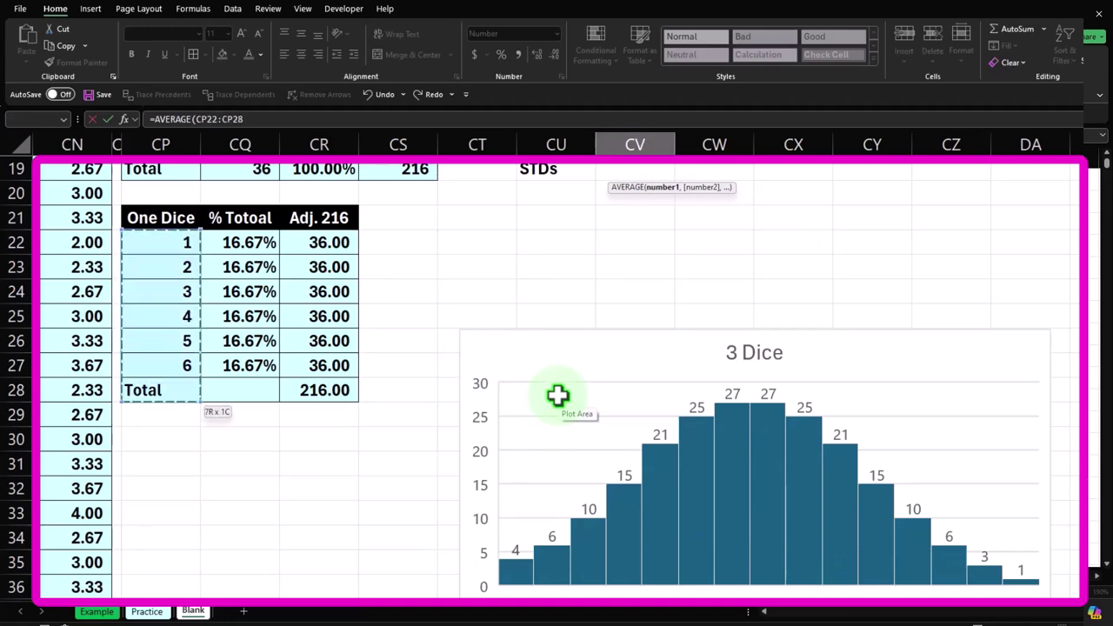
pyautogui.hotkey('shift', 'Up')
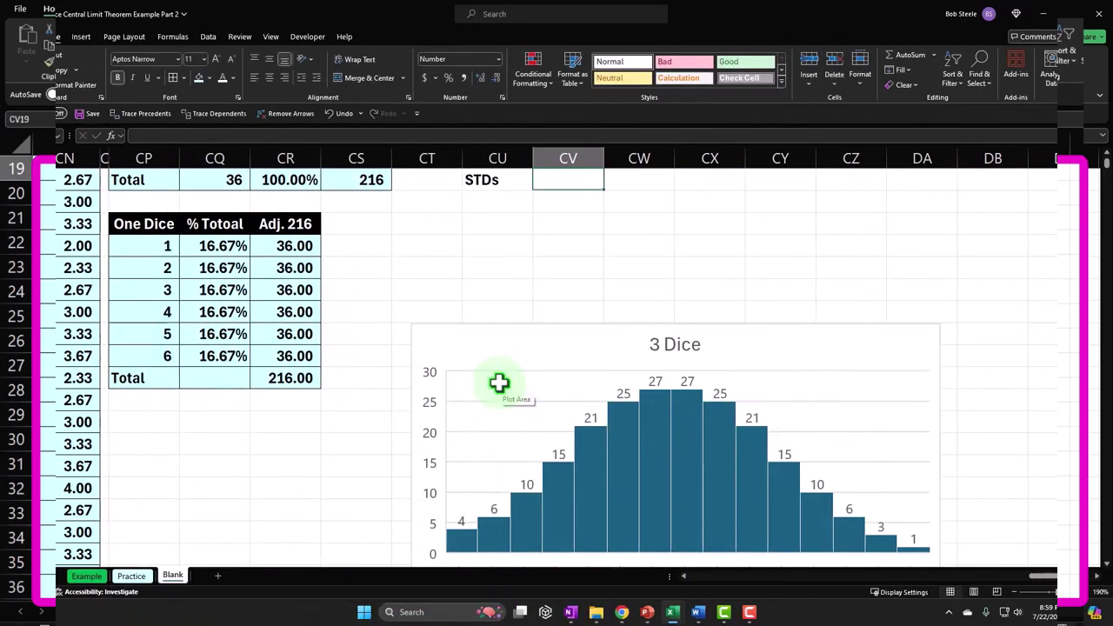
pyautogui.press('Return')
pyautogui.click(566, 280)
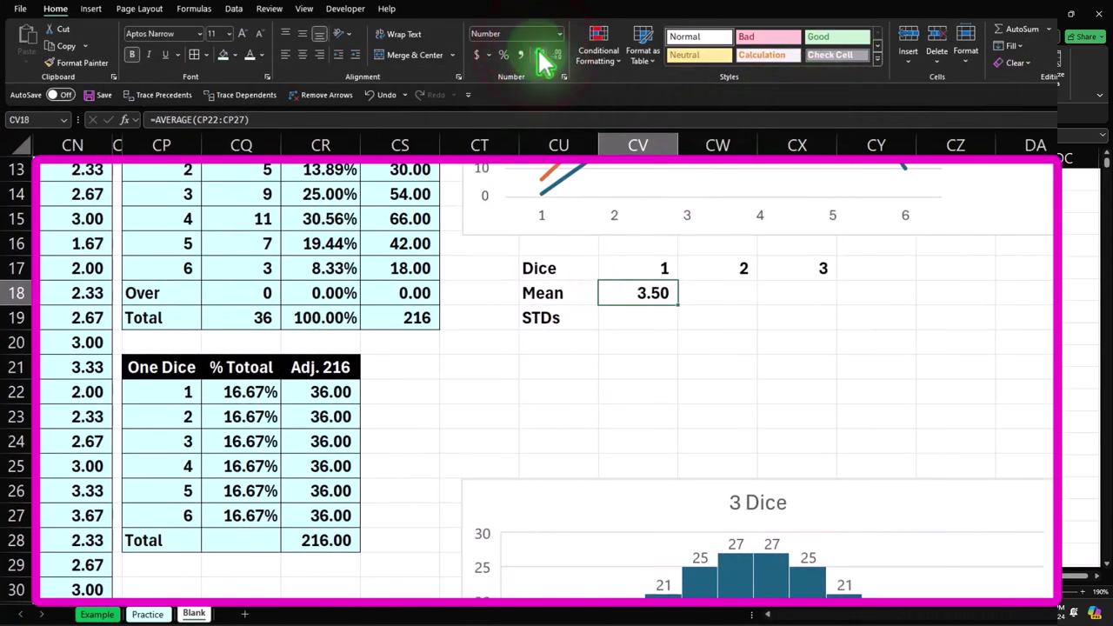
# Enter the two-dice mean as the AVERAGE of all 36 two-dice averages.
pyautogui.press('Right')
pyautogui.scroll(2, 687, 348)
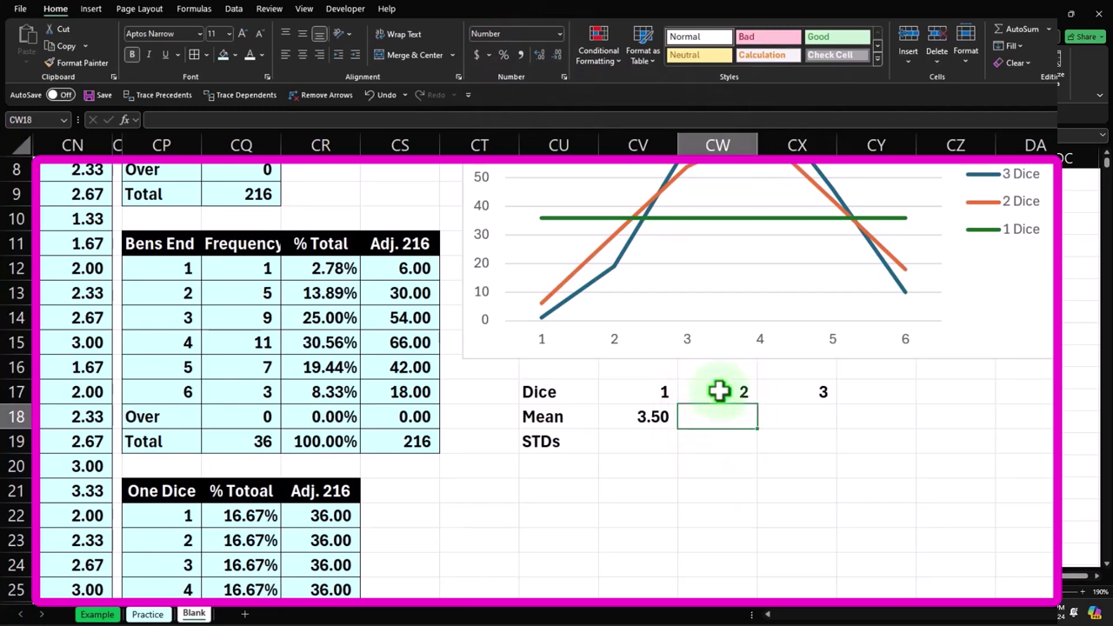
pyautogui.write('=aver')
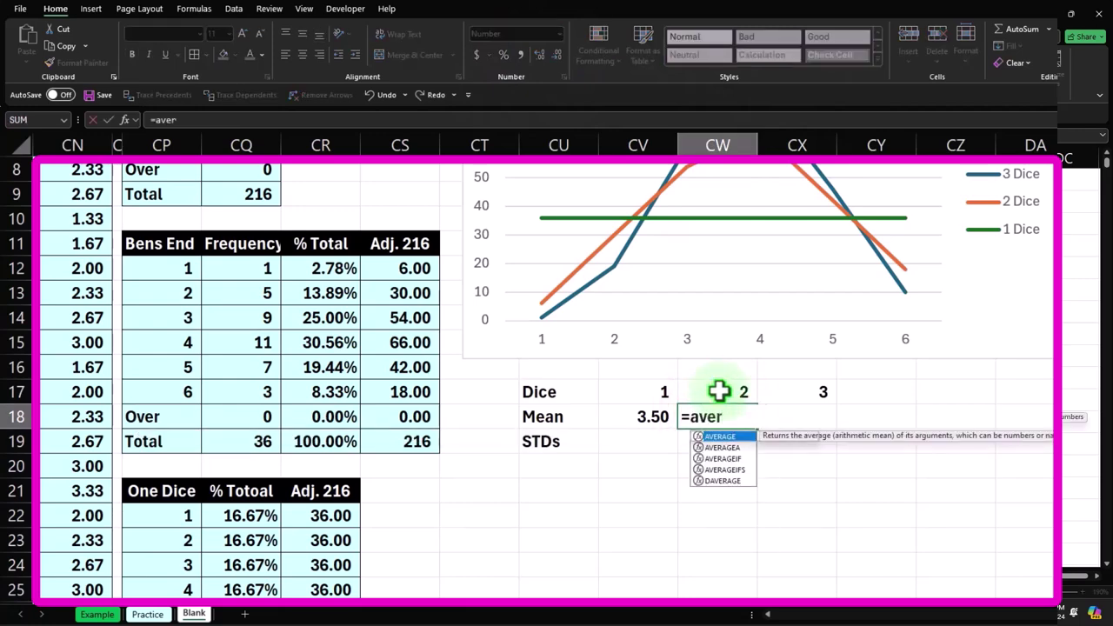
pyautogui.press('Tab')
pyautogui.press('Left')
pyautogui.press('Left')
pyautogui.press('Left')
pyautogui.press('Left')
pyautogui.press('Left')
pyautogui.press('Left')
pyautogui.press('Left')
pyautogui.press('Left')
pyautogui.press('Left')
pyautogui.press('Left')
pyautogui.press('Left')
pyautogui.press('Up')
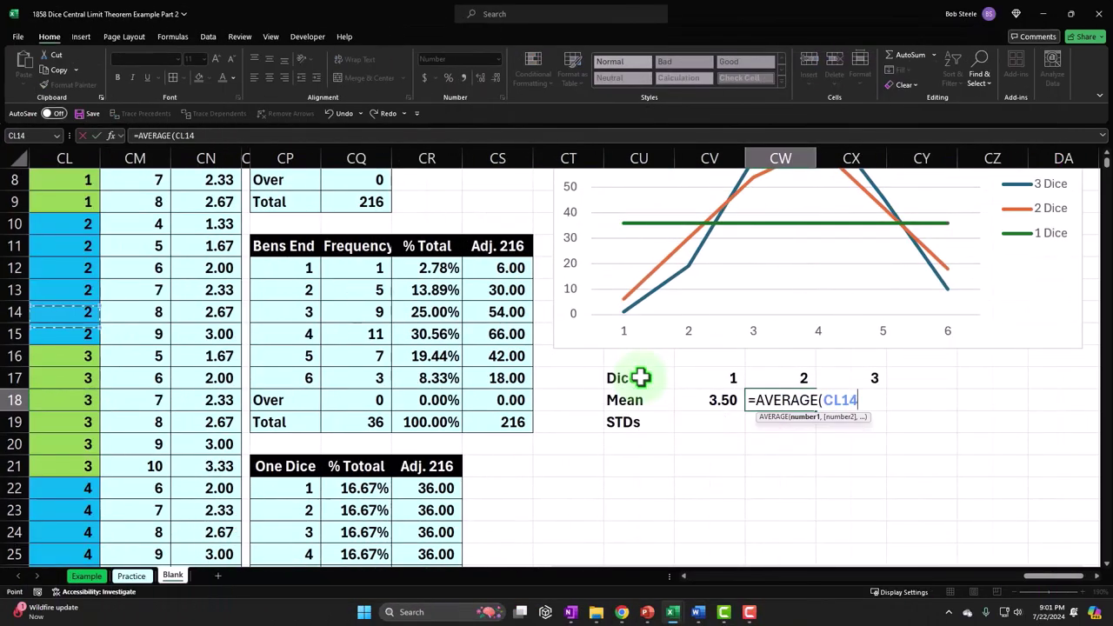
pyautogui.press('Up')
pyautogui.press('Up')
pyautogui.press('Up')
pyautogui.press('Up')
pyautogui.press('Up')
pyautogui.press('Up')
pyautogui.press('Up')
pyautogui.press('Up')
pyautogui.press('Up')
pyautogui.press('Up')
pyautogui.press('Up')
pyautogui.press('Up')
pyautogui.press('Up')
pyautogui.press('Left')
pyautogui.press('Left')
pyautogui.press('Left')
pyautogui.press('Left')
pyautogui.press('Left')
pyautogui.press('Left')
pyautogui.press('Left')
pyautogui.press('Left')
pyautogui.press('Left')
pyautogui.press('Left')
pyautogui.press('Left')
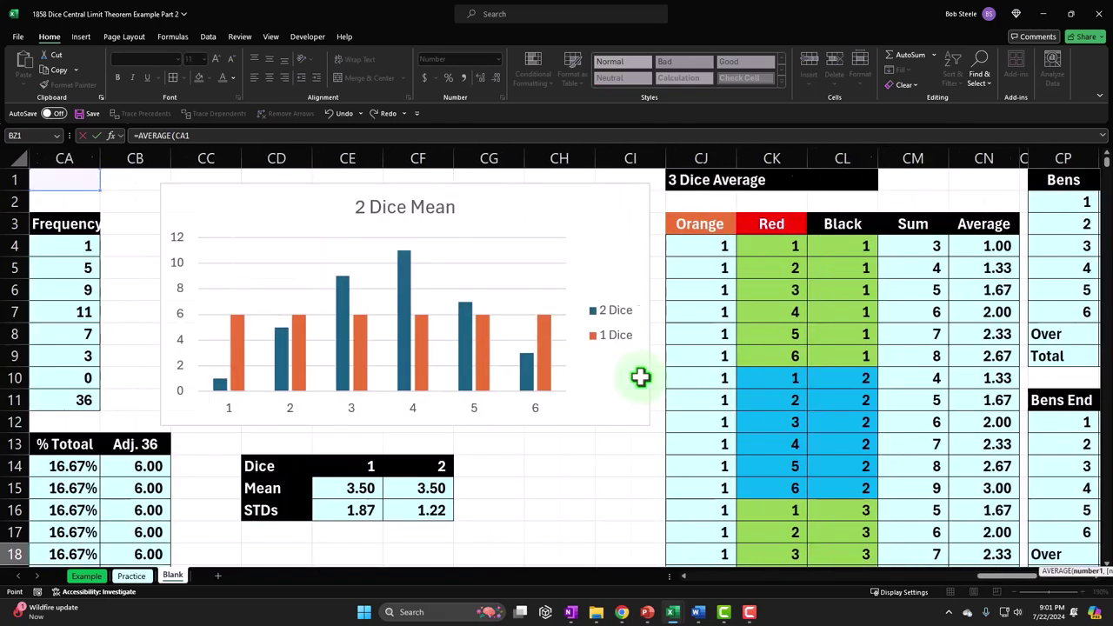
pyautogui.press('Left')
pyautogui.press('Left')
pyautogui.press('Left')
pyautogui.press('Left')
pyautogui.press('Left')
pyautogui.press('Left')
pyautogui.press('Left')
pyautogui.press('Left')
pyautogui.press('Left')
pyautogui.press('Left')
pyautogui.press('Left')
pyautogui.press('Left')
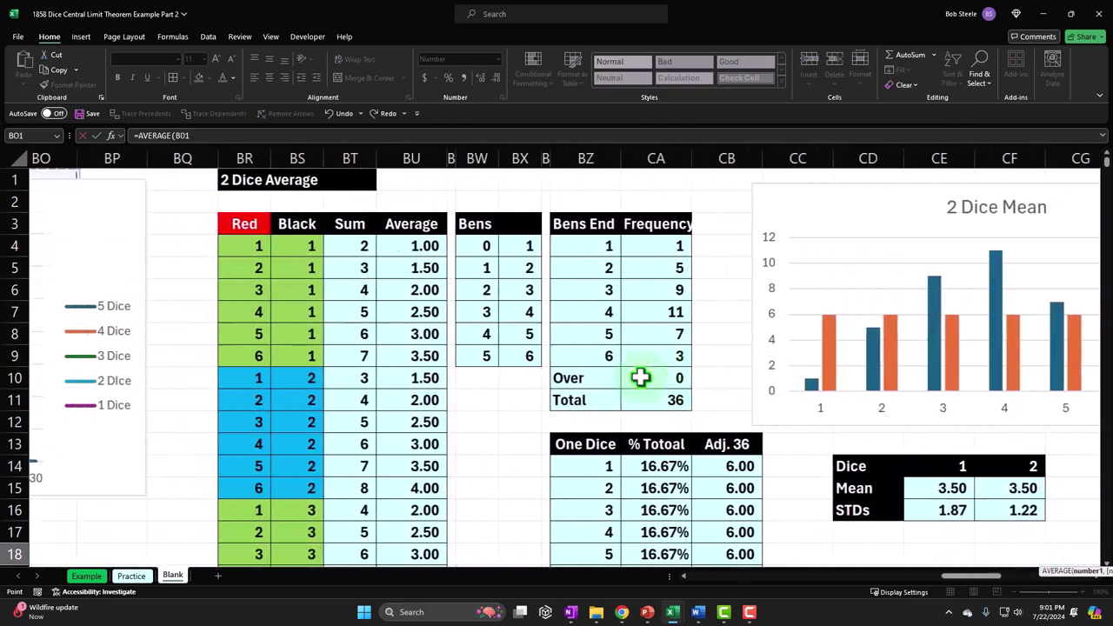
pyautogui.press('Right')
pyautogui.press('Right')
pyautogui.press('Right')
pyautogui.press('Right')
pyautogui.press('Right')
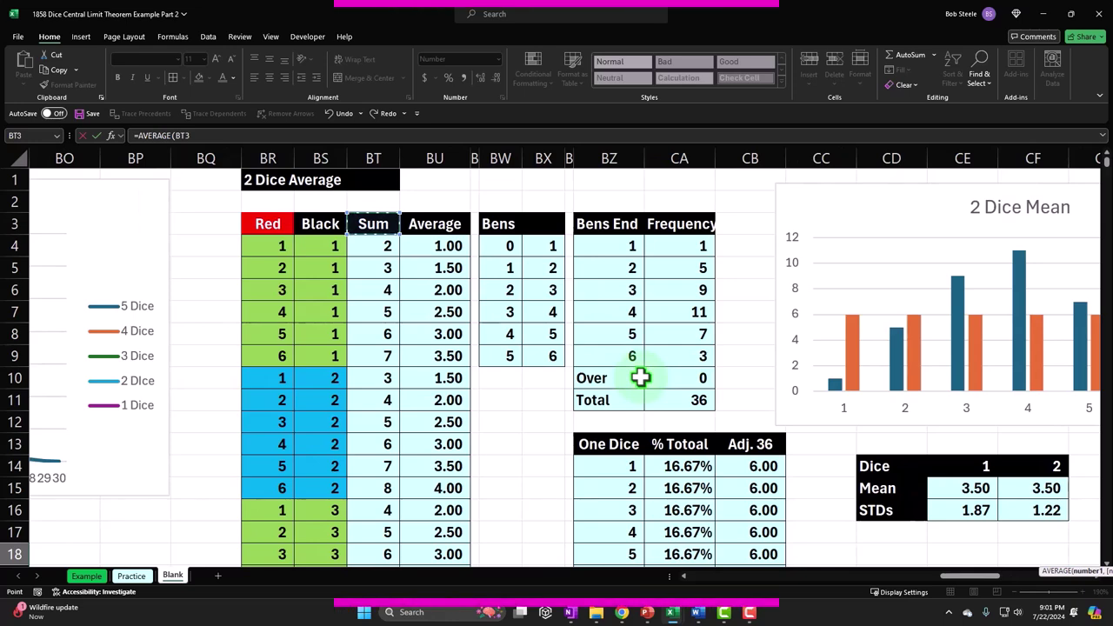
pyautogui.press('Down')
pyautogui.press('Right')
pyautogui.hotkey('ctrl', 'shift', 'Down')
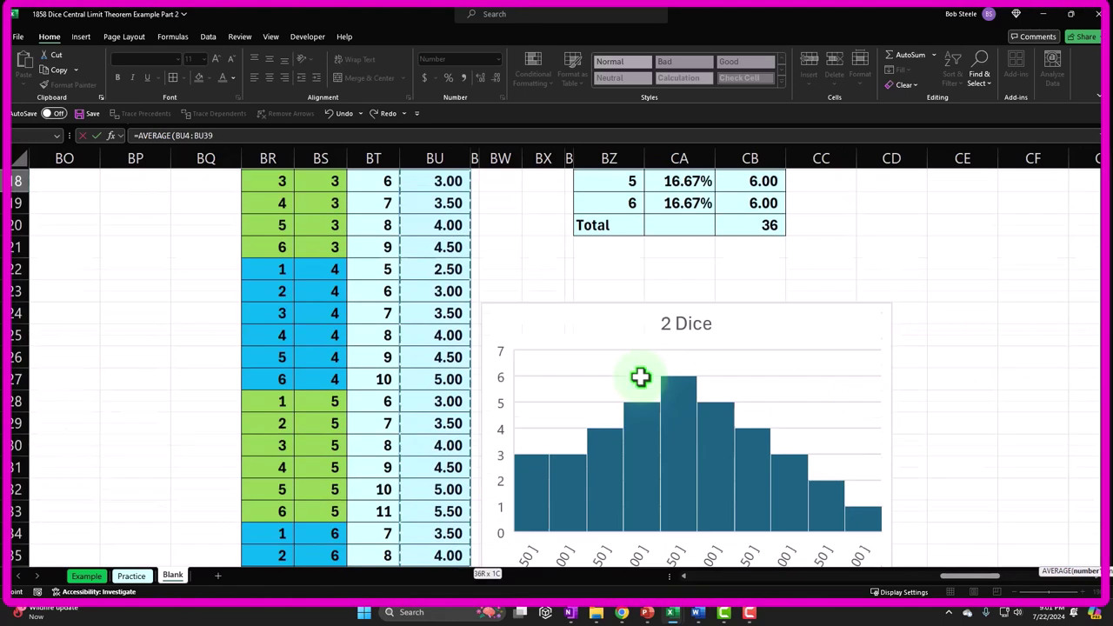
pyautogui.press('Return')
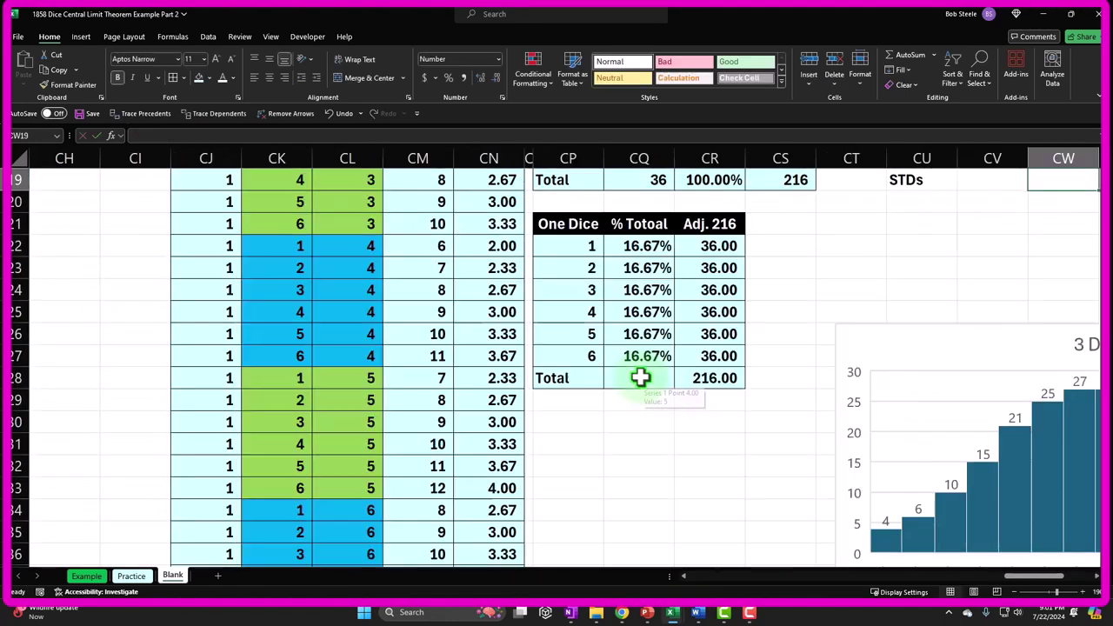
# Show the two-dice mean with two decimals as 3.50.
pyautogui.press('Right')
pyautogui.press('Up')
pyautogui.press('Left')
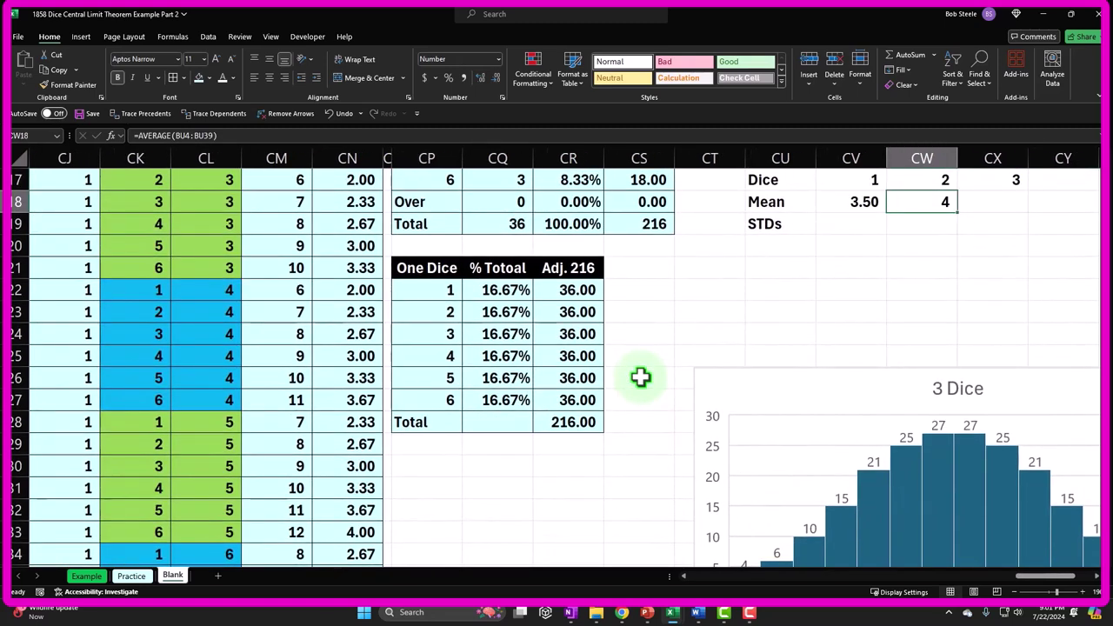
pyautogui.click(479, 78)
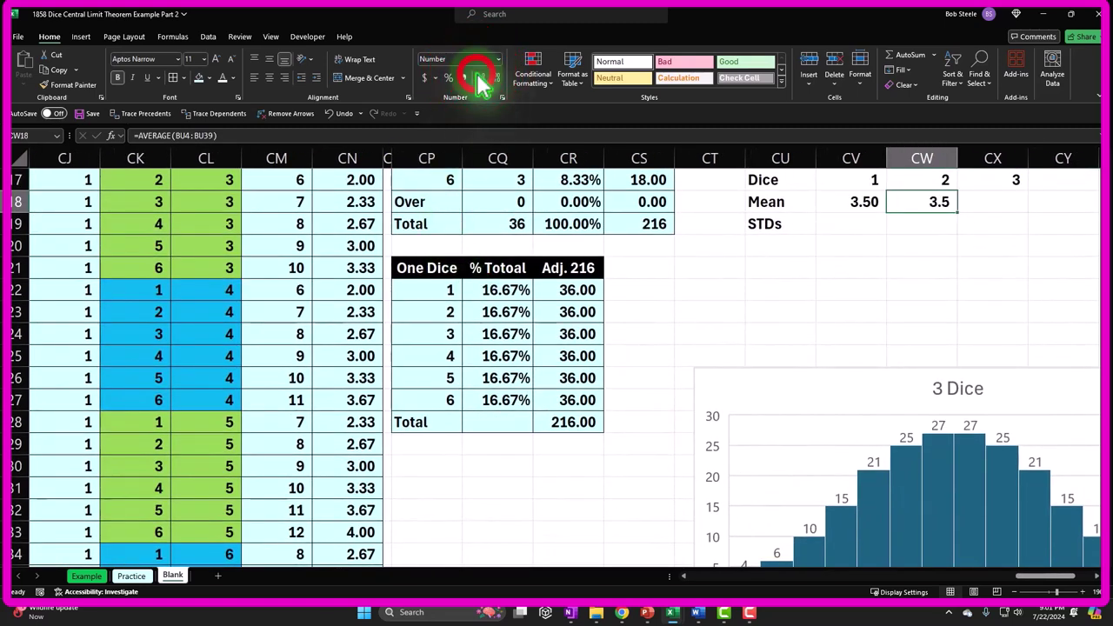
pyautogui.click(480, 79)
# Enter the three-dice mean as =AVERAGE(CN4:CN219) over the 216 averages in CX18.
pyautogui.click(982, 202)
pyautogui.scroll(1, 971, 294)
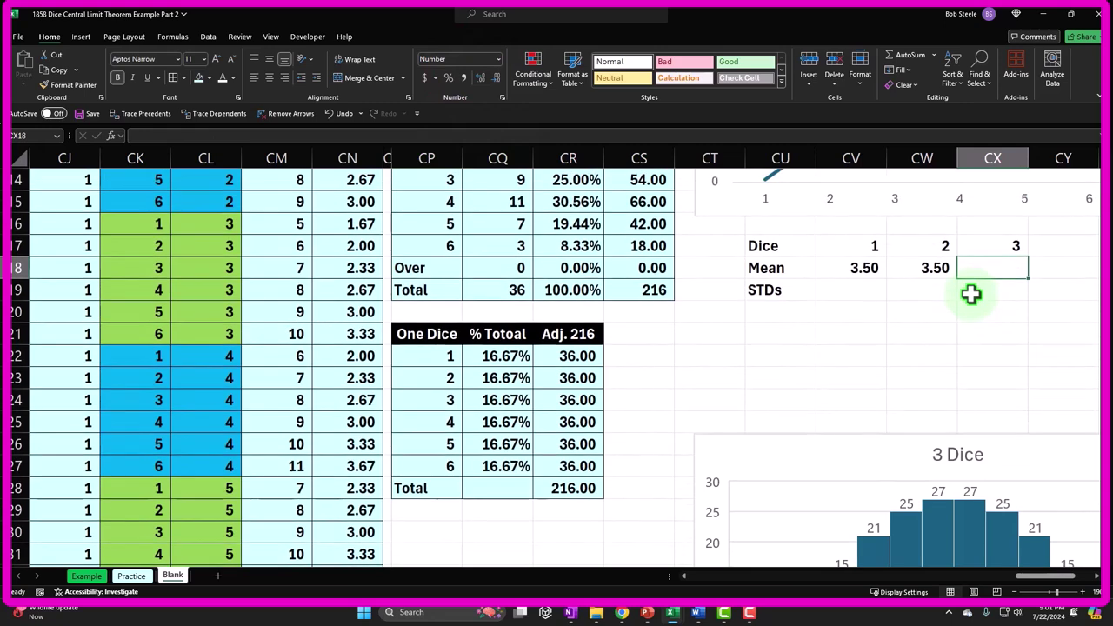
pyautogui.write('=aver')
pyautogui.press('Tab')
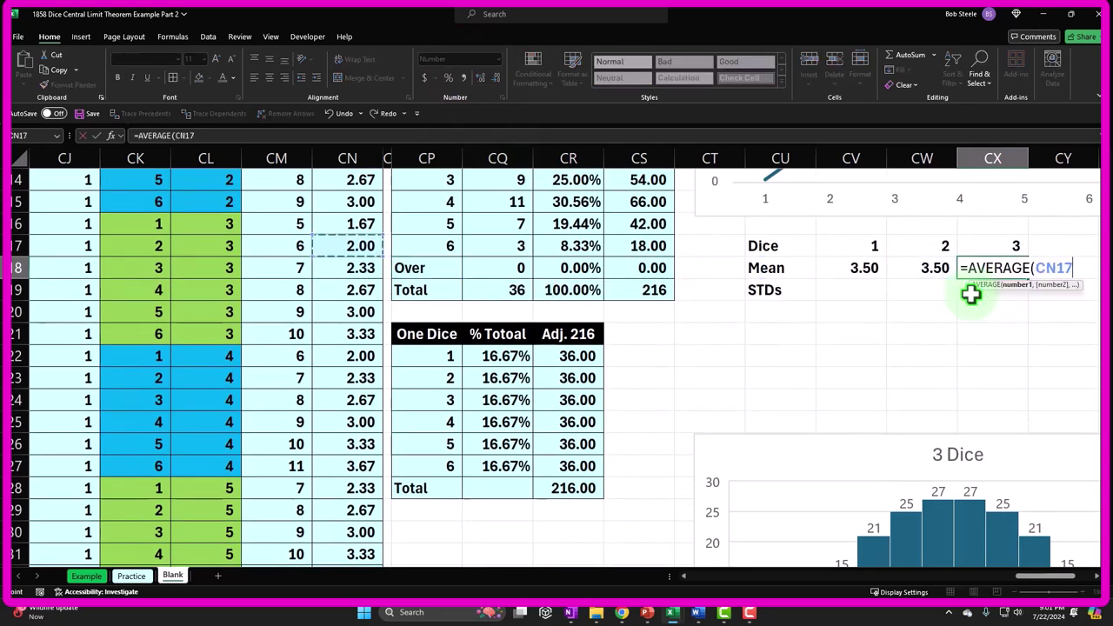
pyautogui.hotkey('ctrl', 'Up')
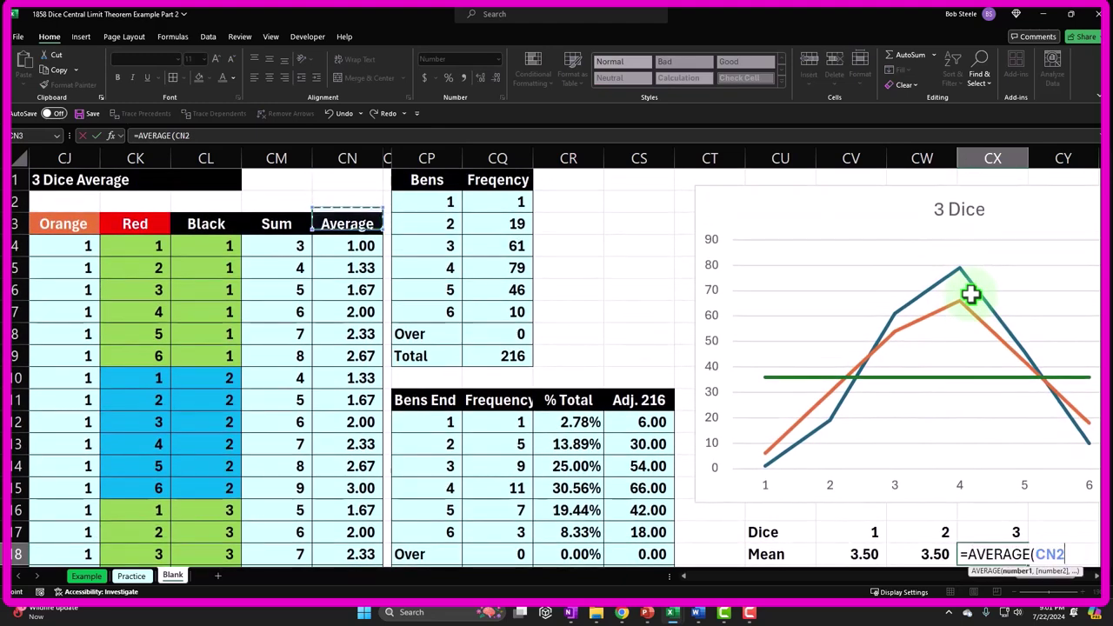
pyautogui.press('Down')
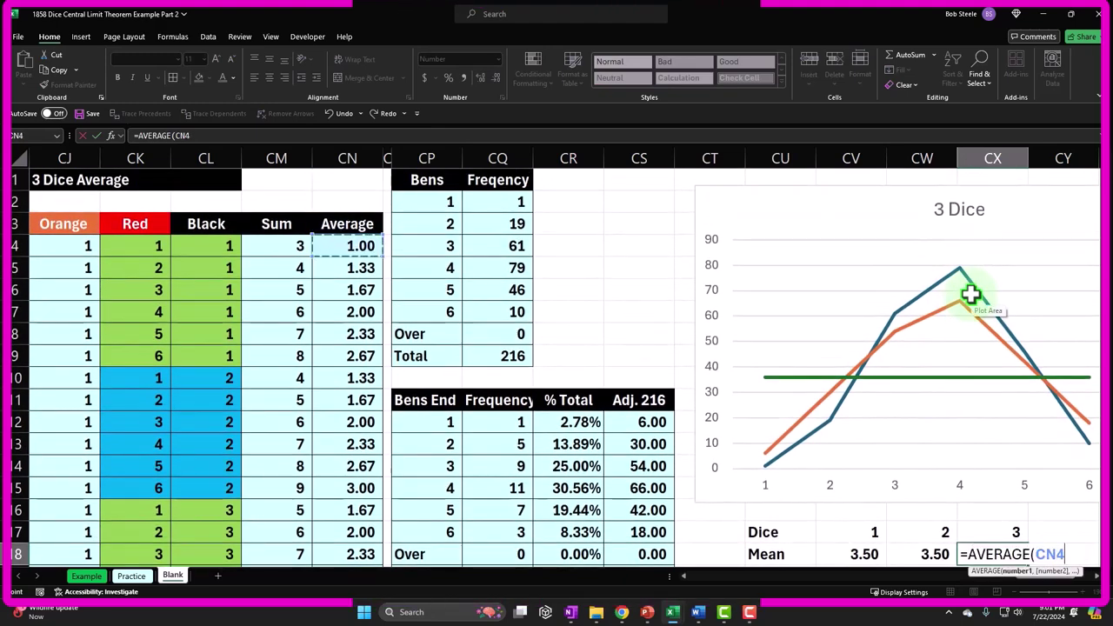
pyautogui.hotkey('ctrl', 'shift', 'Down')
pyautogui.hotkey('ctrl', 'Return')
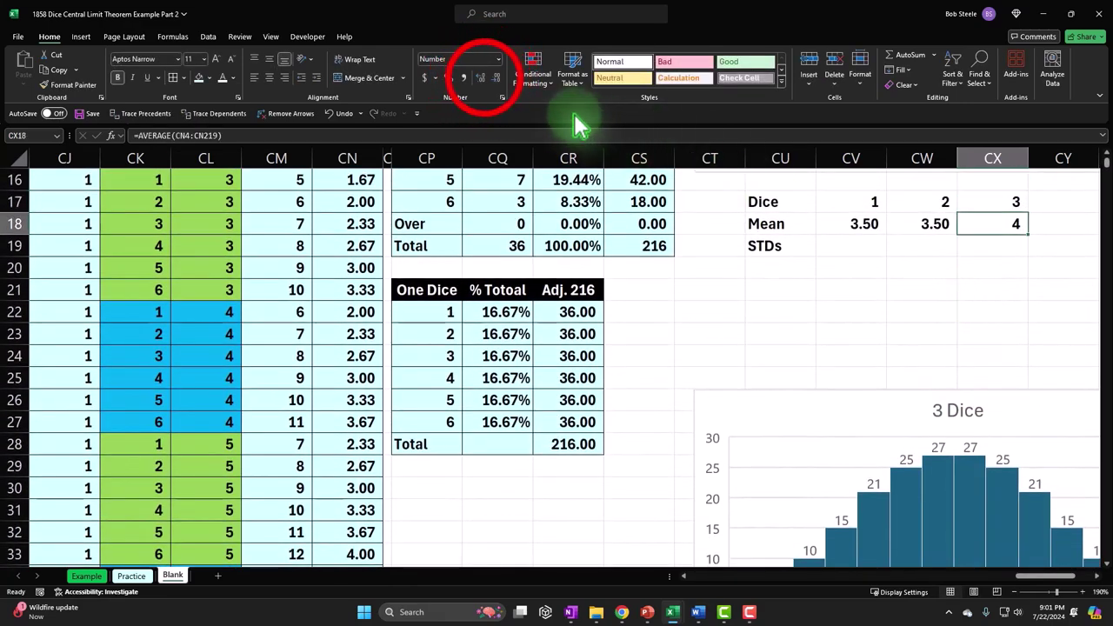
# Show the three-dice mean with two decimals as 3.50.
pyautogui.click(482, 77)
pyautogui.click(482, 78)
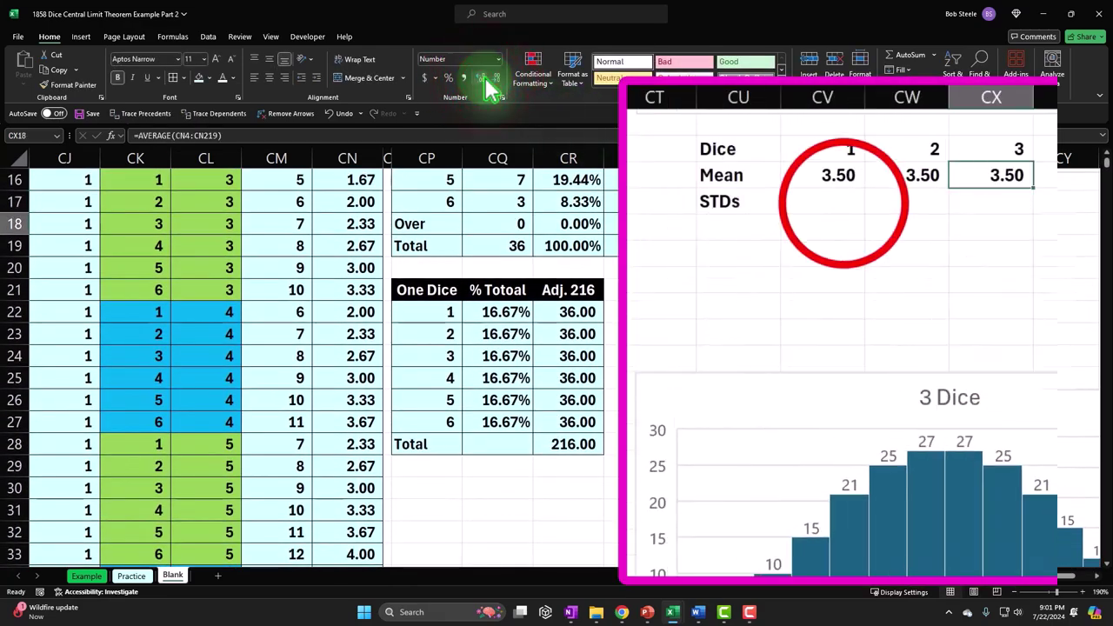
pyautogui.click(843, 209)
pyautogui.scroll(1, 827, 296)
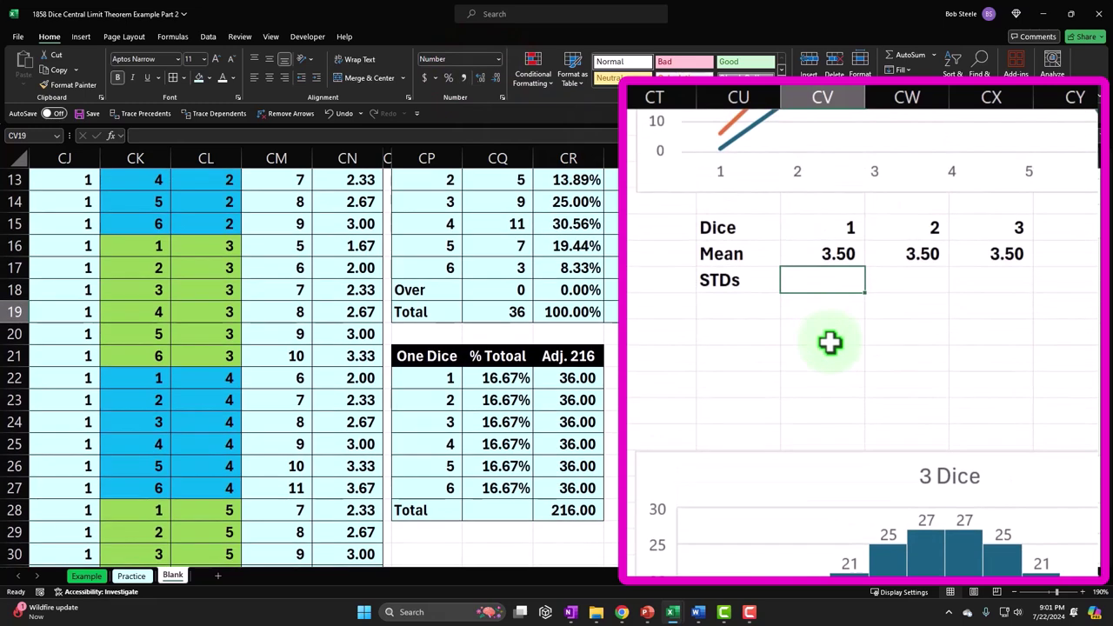
# Enter =STDEV.S(CP22:CP27) in CV19 for one die and show an extra decimal (1.87).
pyautogui.write('=')
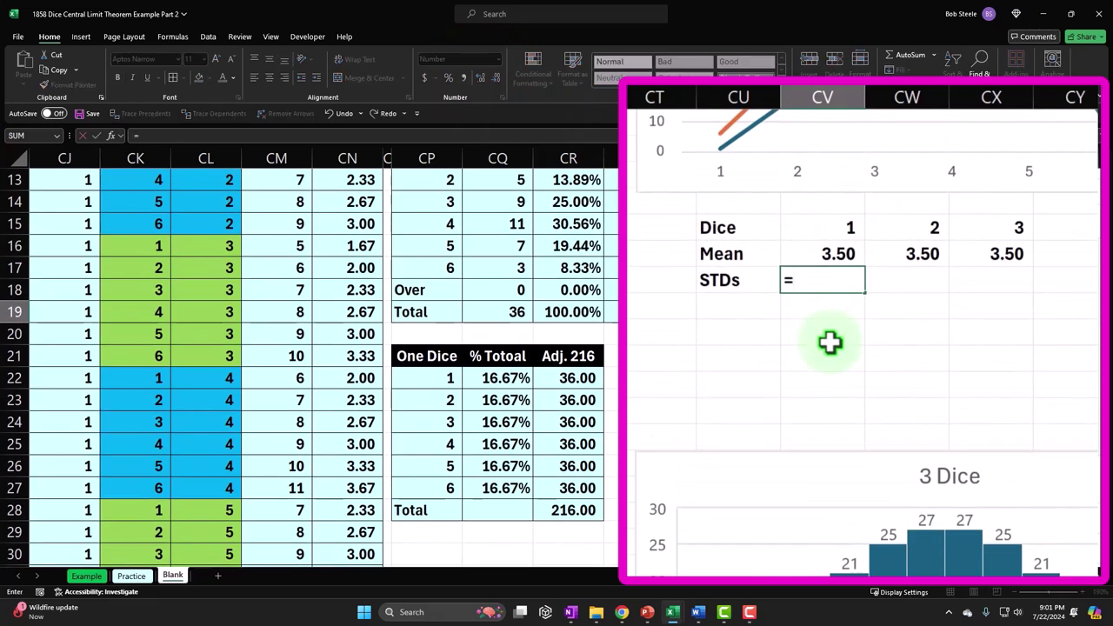
pyautogui.write('st')
pyautogui.press('Down')
pyautogui.press('Down')
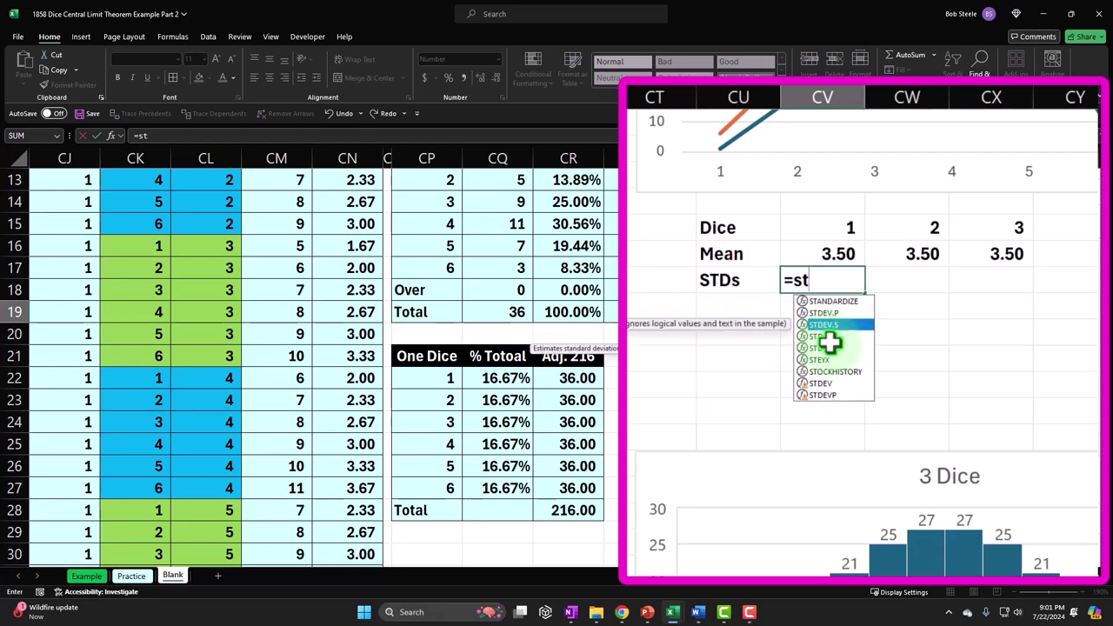
pyautogui.press('Tab')
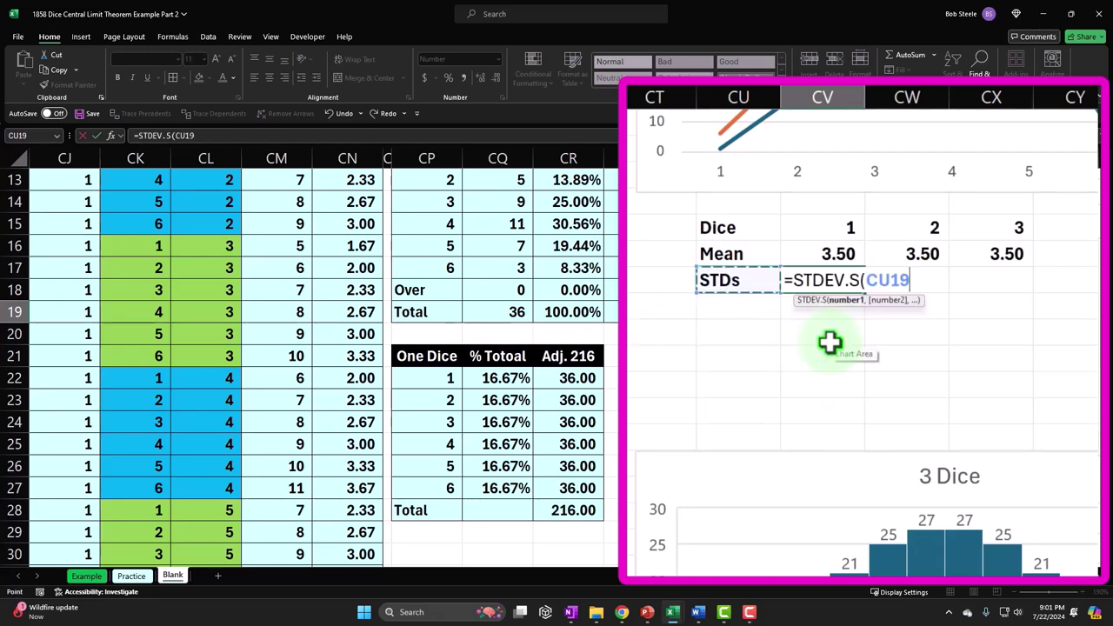
pyautogui.press('BackSpace')
pyautogui.press('BackSpace')
pyautogui.press('BackSpace')
pyautogui.press('BackSpace')
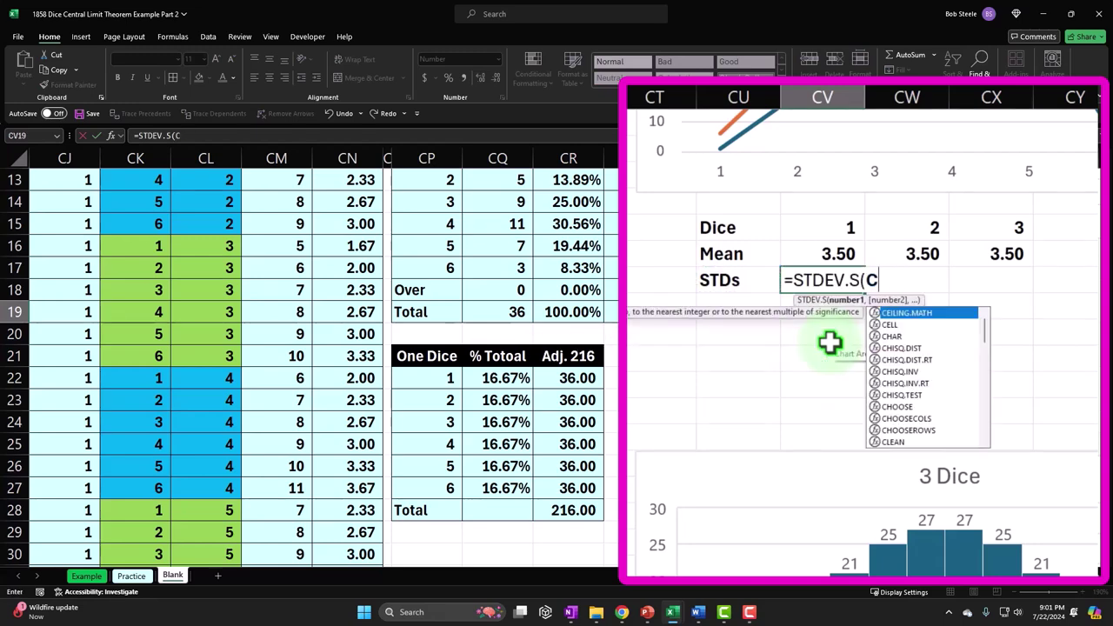
pyautogui.click(637, 391)
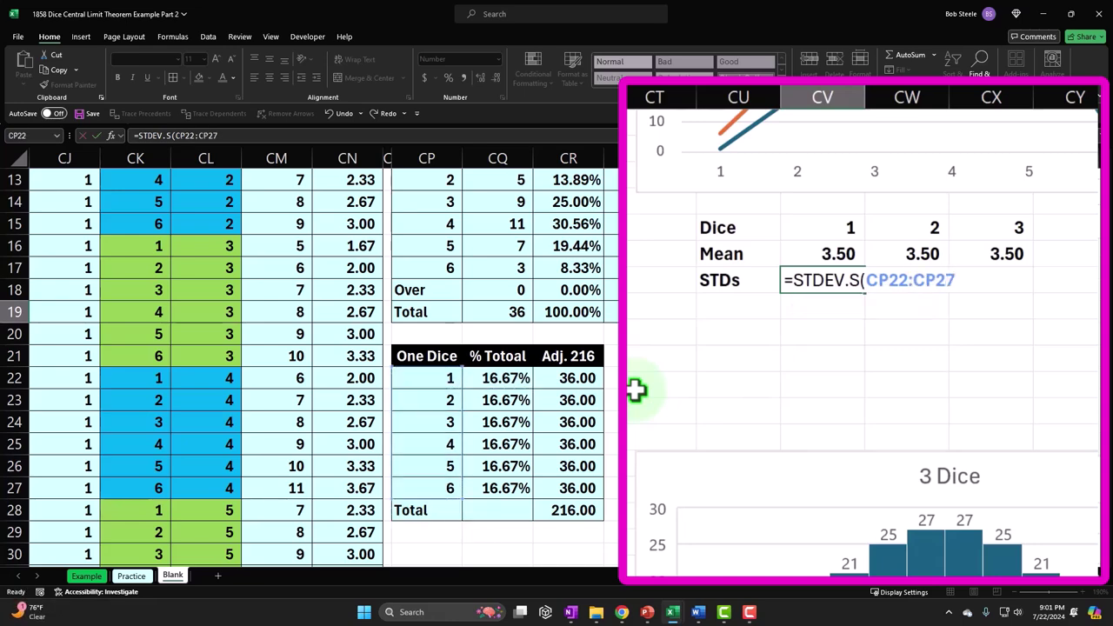
pyautogui.press('Return')
pyautogui.press('Up')
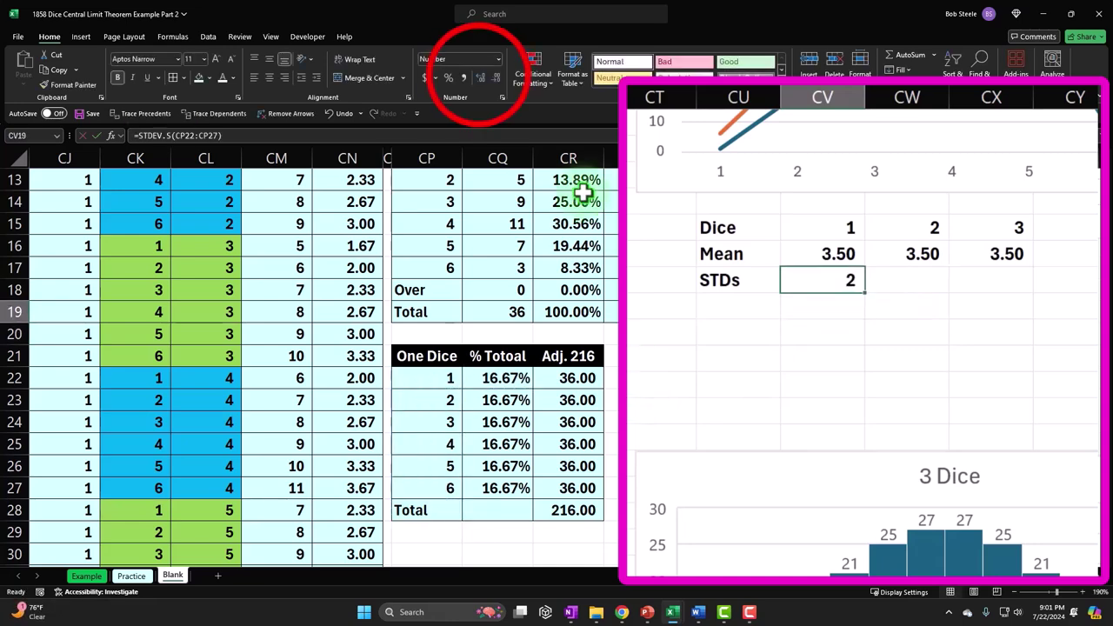
pyautogui.click(481, 77)
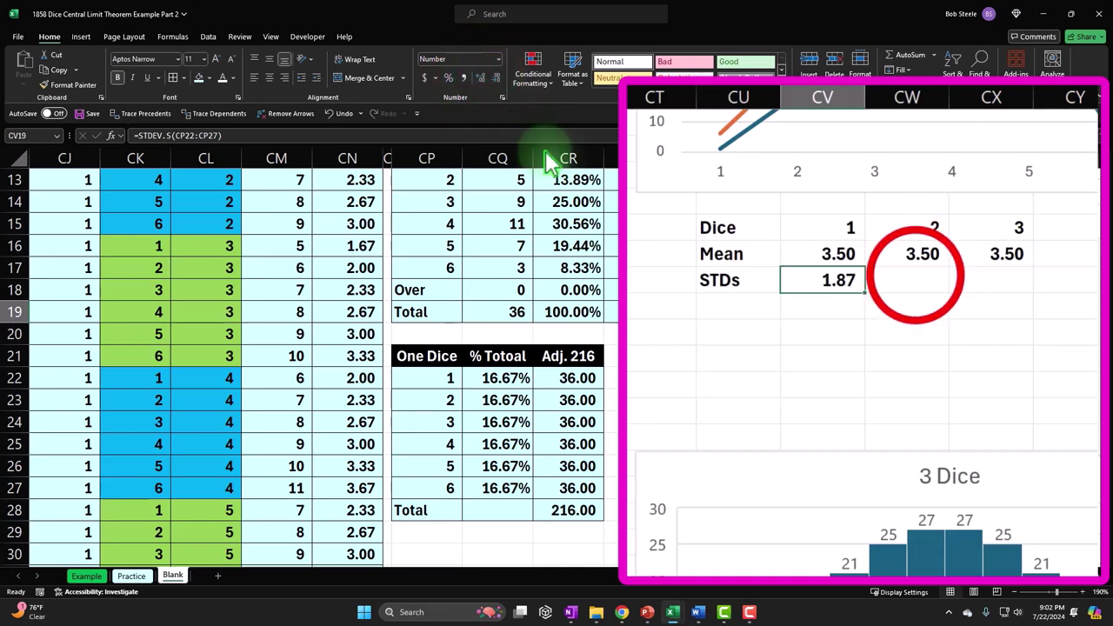
# Enter =STDEV.S(BU4:BU39) in CW19 over the two-dice averages.
pyautogui.click(912, 280)
pyautogui.write('=st')
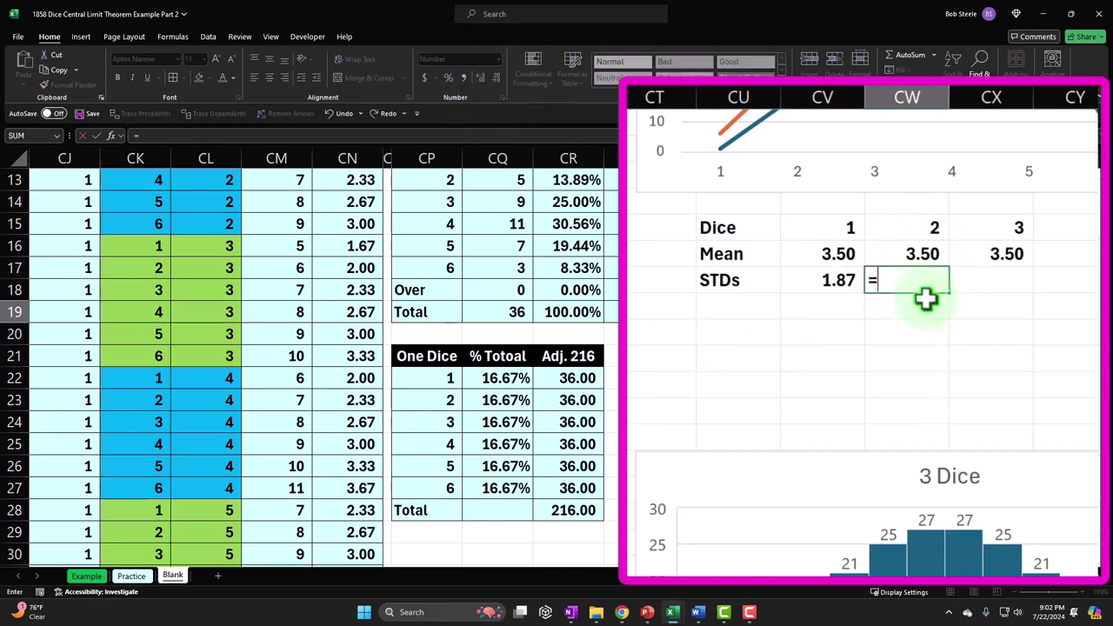
pyautogui.press('Down')
pyautogui.press('Down')
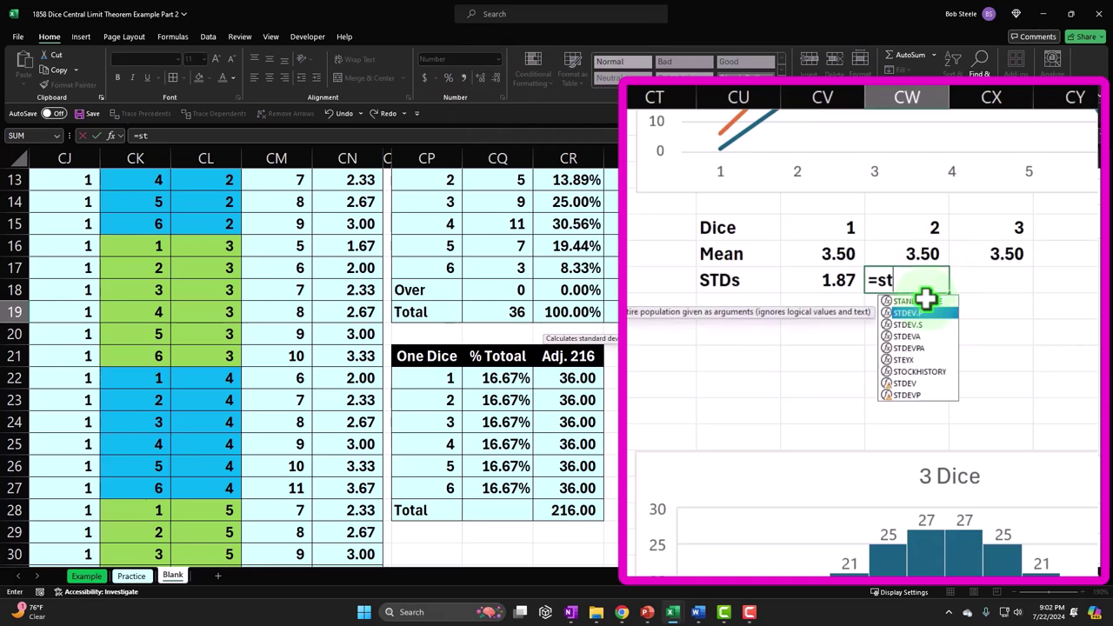
pyautogui.press('Tab')
pyautogui.press('Left')
pyautogui.press('Left')
pyautogui.press('Left')
pyautogui.press('Left')
pyautogui.press('Left')
pyautogui.press('Left')
pyautogui.press('Left')
pyautogui.press('Left')
pyautogui.press('Left')
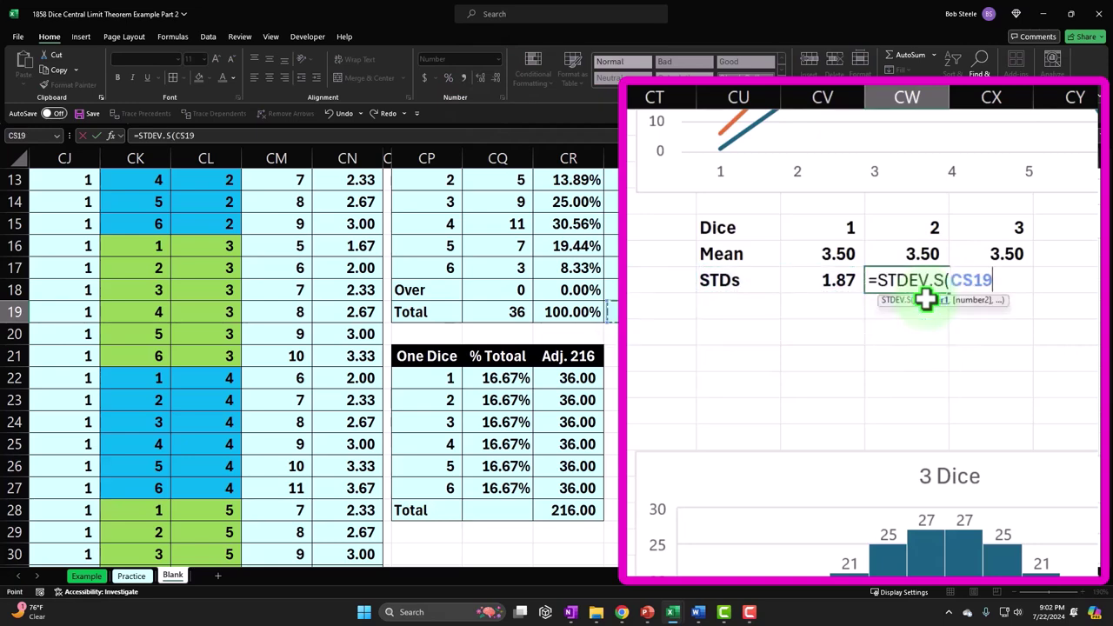
pyautogui.press('Left')
pyautogui.press('Left')
pyautogui.press('Left')
pyautogui.press('Left')
pyautogui.press('Left')
pyautogui.press('Left')
pyautogui.press('Left')
pyautogui.press('Left')
pyautogui.press('Left')
pyautogui.press('Left')
pyautogui.press('Left')
pyautogui.press('Left')
pyautogui.press('Left')
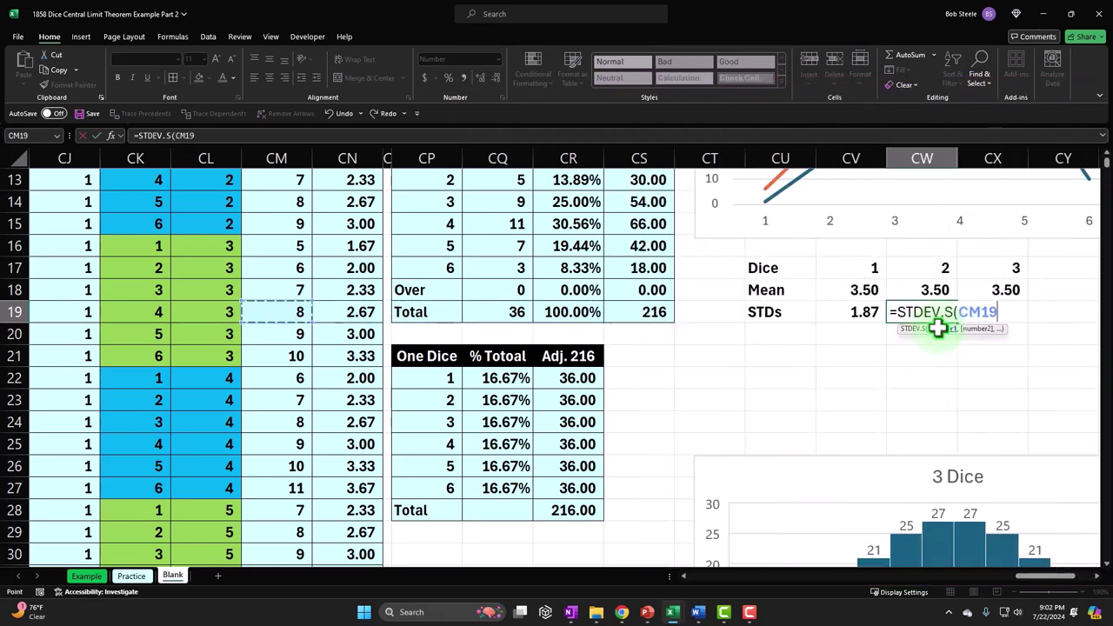
pyautogui.press('Up')
pyautogui.press('Up')
pyautogui.press('Up')
pyautogui.press('Up')
pyautogui.press('Up')
pyautogui.press('Up')
pyautogui.press('Up')
pyautogui.press('Up')
pyautogui.press('Up')
pyautogui.press('Up')
pyautogui.press('Up')
pyautogui.press('Up')
pyautogui.press('Up')
pyautogui.press('Up')
pyautogui.press('Up')
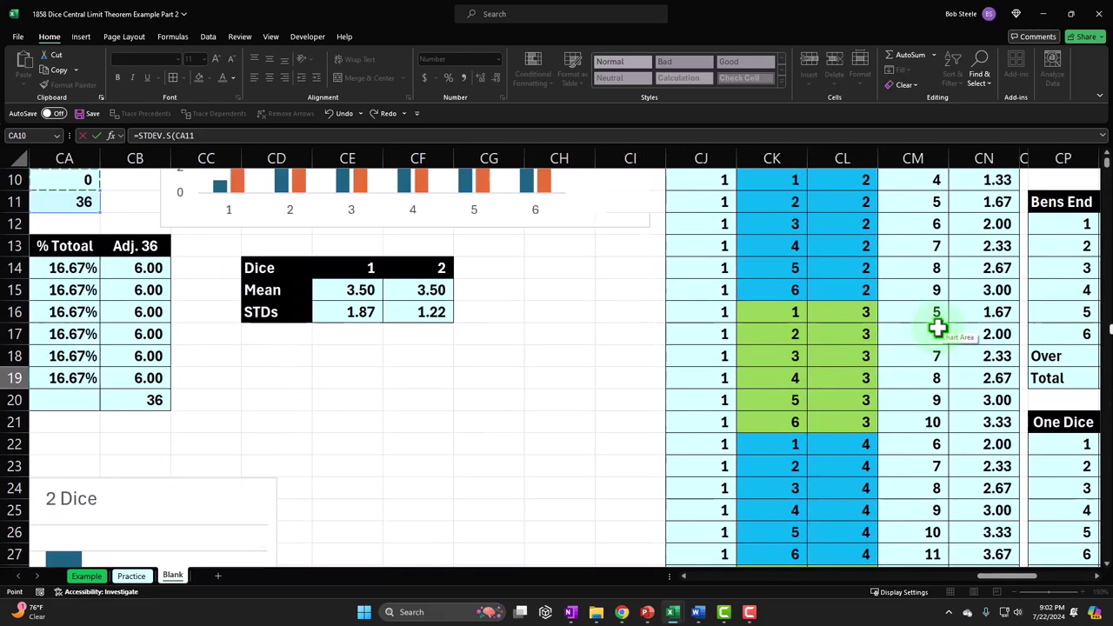
pyautogui.press('Left')
pyautogui.press('Left')
pyautogui.press('Left')
pyautogui.press('Left')
pyautogui.press('Left')
pyautogui.press('Left')
pyautogui.press('Left')
pyautogui.press('Up')
pyautogui.press('Up')
pyautogui.press('Up')
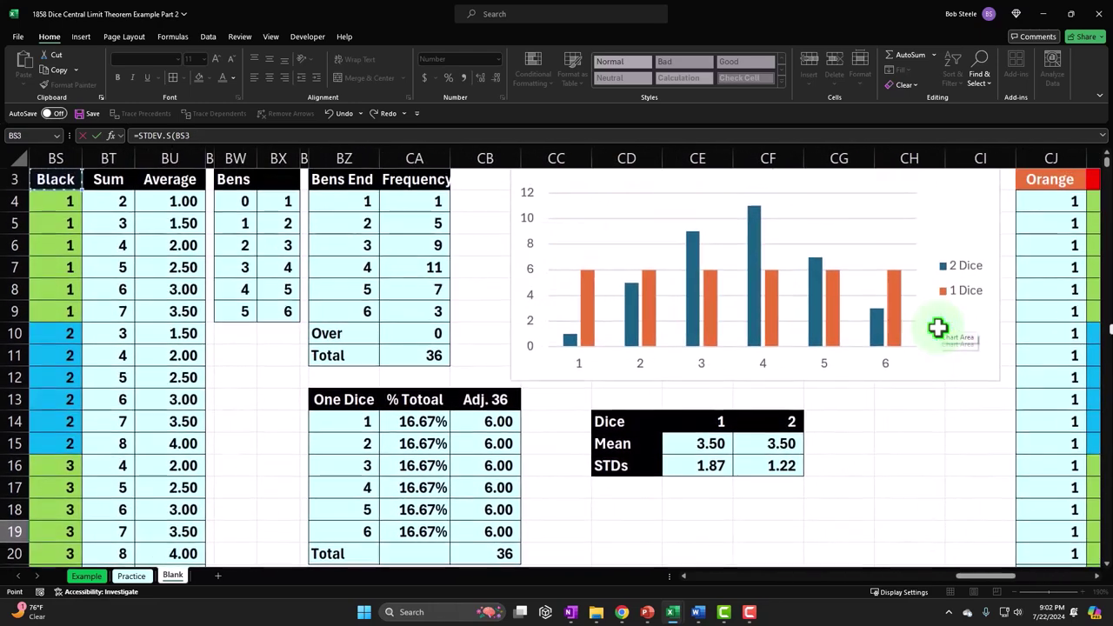
pyautogui.press('Right')
pyautogui.press('Down')
pyautogui.press('Down')
pyautogui.press('Down')
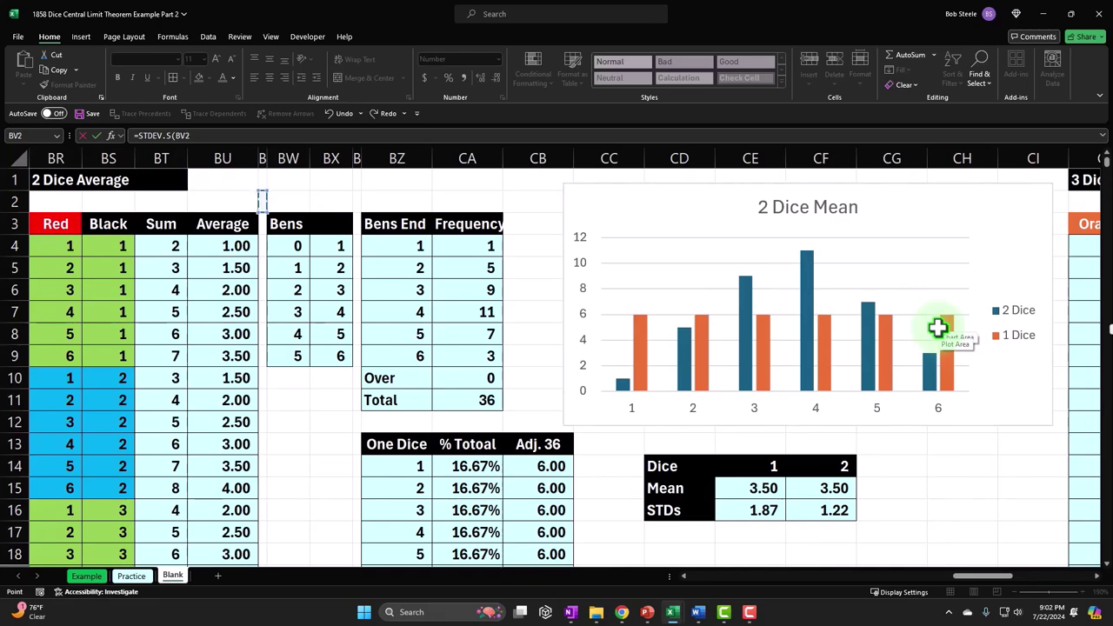
pyautogui.hotkey('ctrl', 'shift', 'Down')
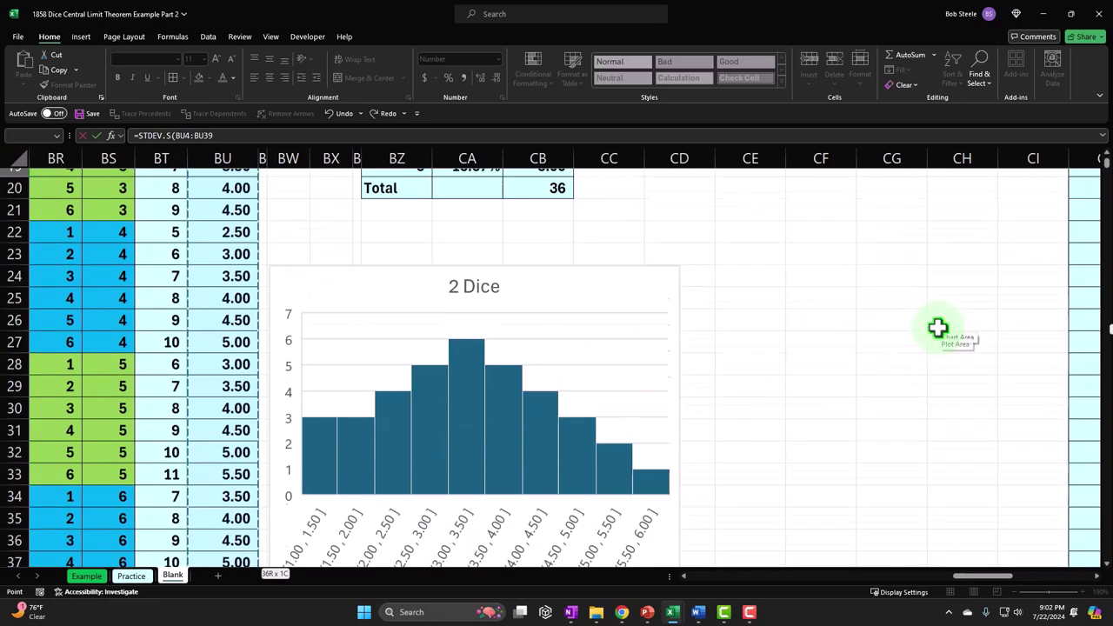
pyautogui.press('Return')
# Return to CW19 to check the two-dice standard deviation result.
pyautogui.press('Right')
pyautogui.press('Right')
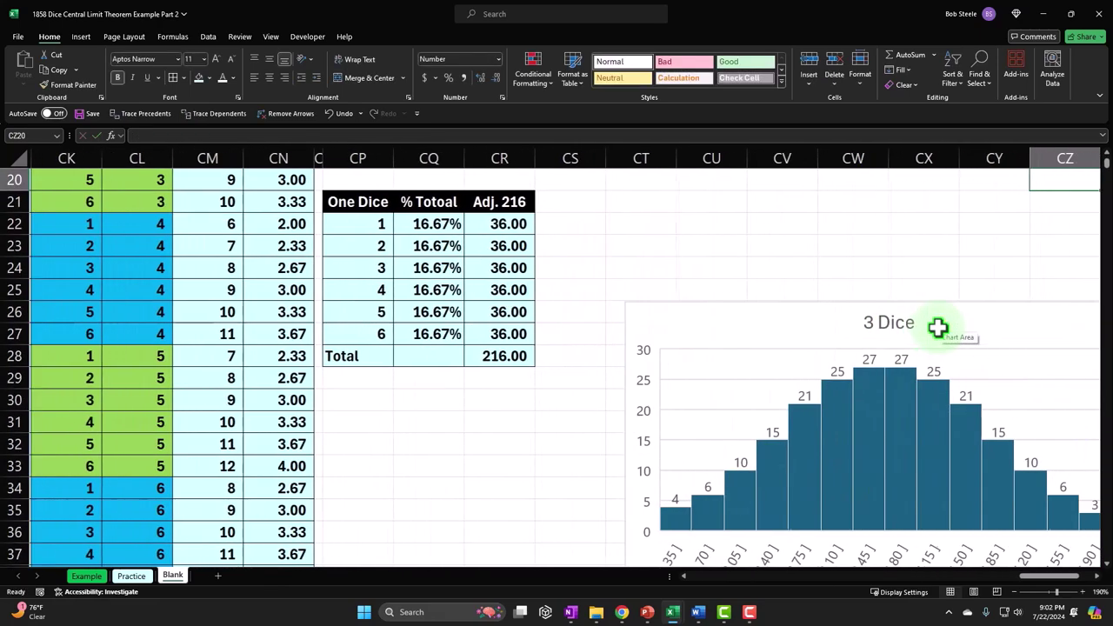
pyautogui.press('Right')
pyautogui.press('Up')
pyautogui.press('Up')
pyautogui.press('Left')
pyautogui.press('Up')
pyautogui.press('Up')
pyautogui.press('Left')
pyautogui.press('Left')
pyautogui.press('Left')
pyautogui.press('Down')
pyautogui.press('Down')
pyautogui.press('Down')
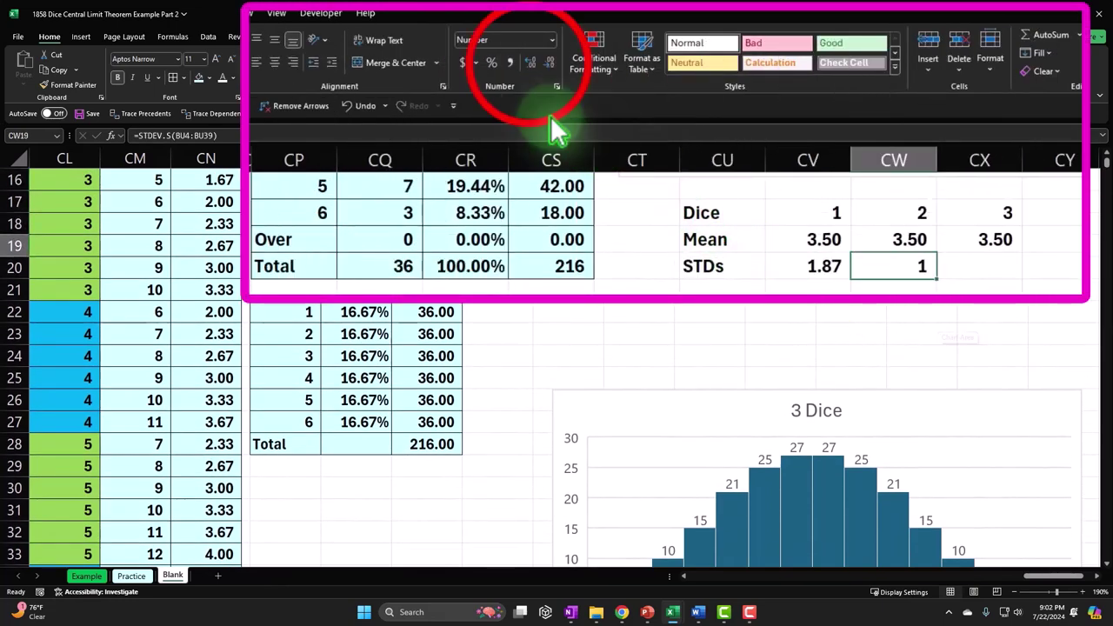
pyautogui.click(530, 64)
pyautogui.click(530, 64)
pyautogui.press('Right')
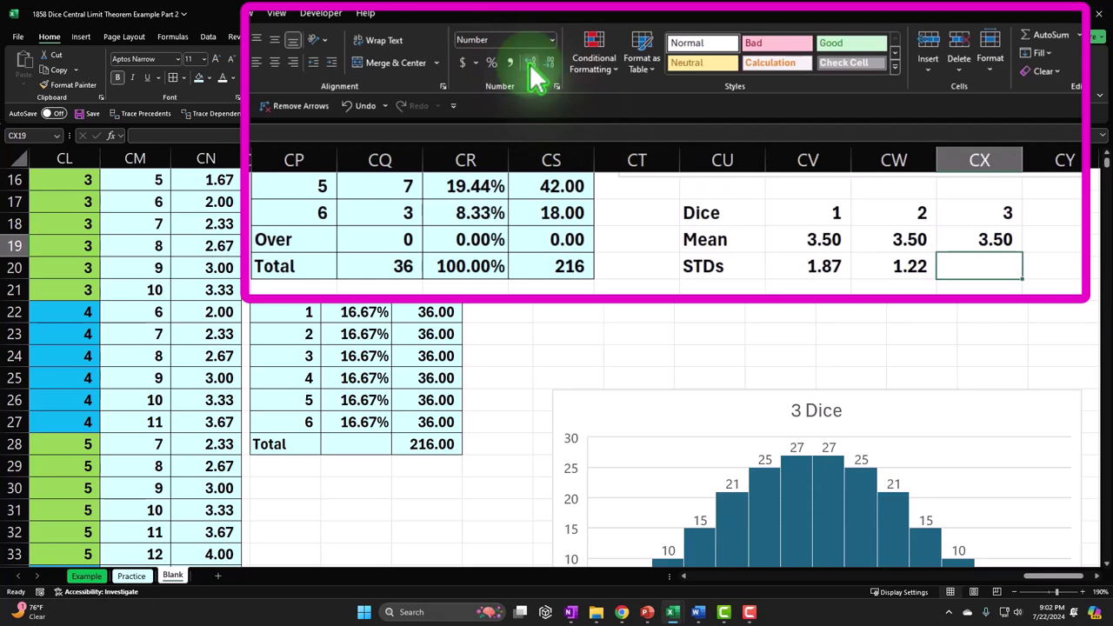
pyautogui.write('=st')
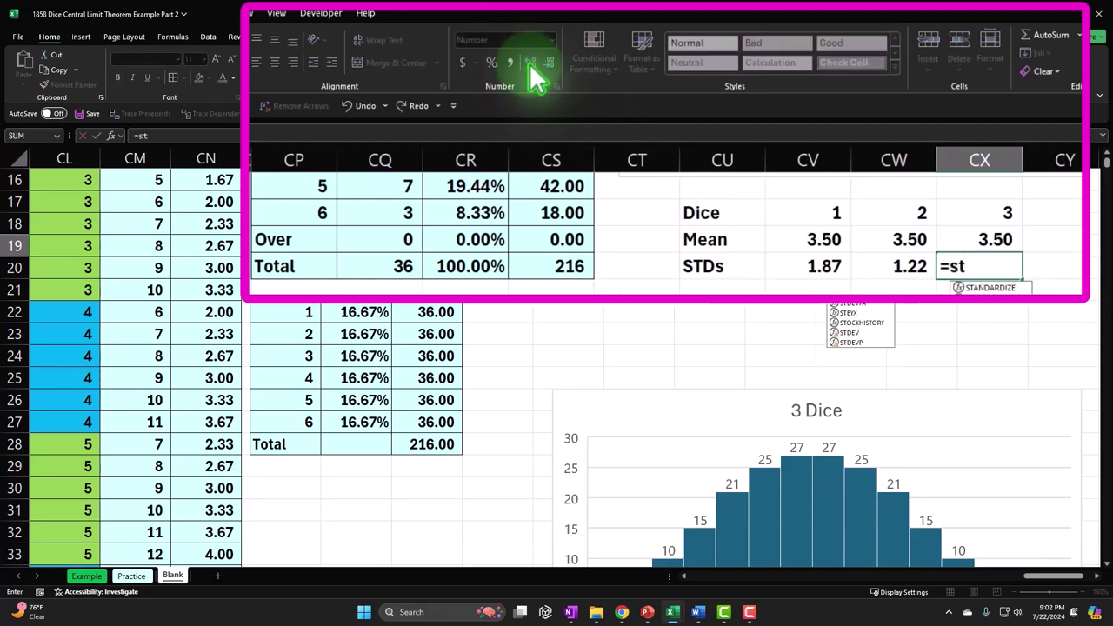
pyautogui.write('dev.s')
pyautogui.press('Tab')
pyautogui.press('Left')
pyautogui.press('Left')
pyautogui.press('Left')
pyautogui.press('Left')
pyautogui.press('Left')
pyautogui.press('Left')
pyautogui.press('Left')
pyautogui.press('Left')
pyautogui.press('Up')
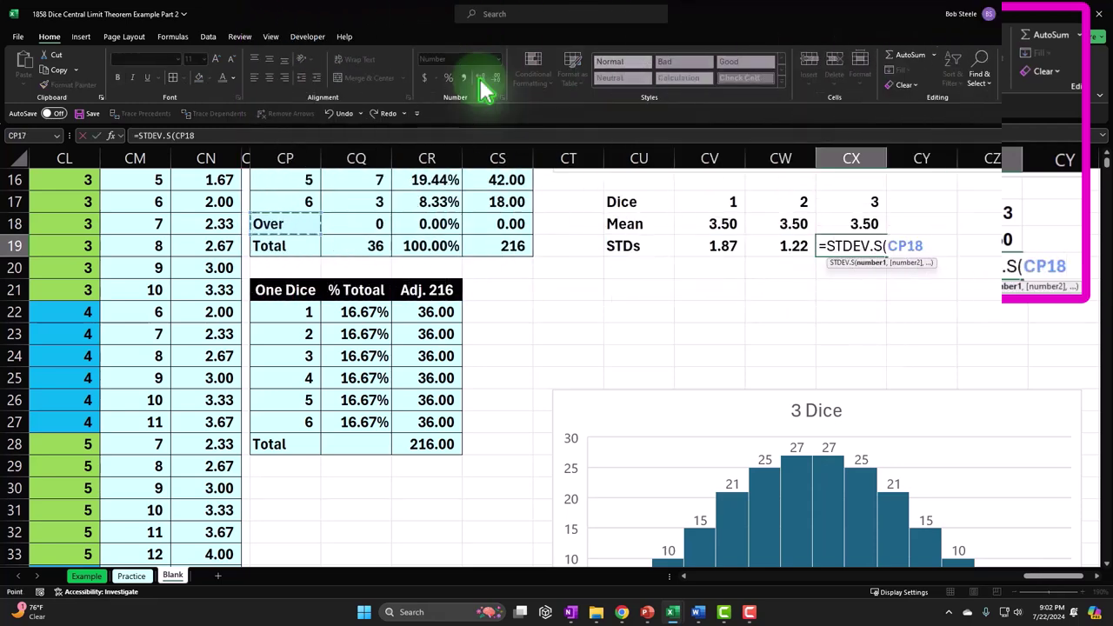
pyautogui.press('Left')
pyautogui.press('Left')
pyautogui.press('Up')
pyautogui.press('Up')
pyautogui.press('Up')
pyautogui.press('Up')
pyautogui.press('Up')
pyautogui.press('Up')
pyautogui.press('Up')
pyautogui.press('Up')
pyautogui.press('Up')
pyautogui.press('Up')
pyautogui.press('Up')
pyautogui.press('Up')
pyautogui.press('Up')
pyautogui.press('Up')
pyautogui.press('Up')
pyautogui.press('Up')
pyautogui.press('Up')
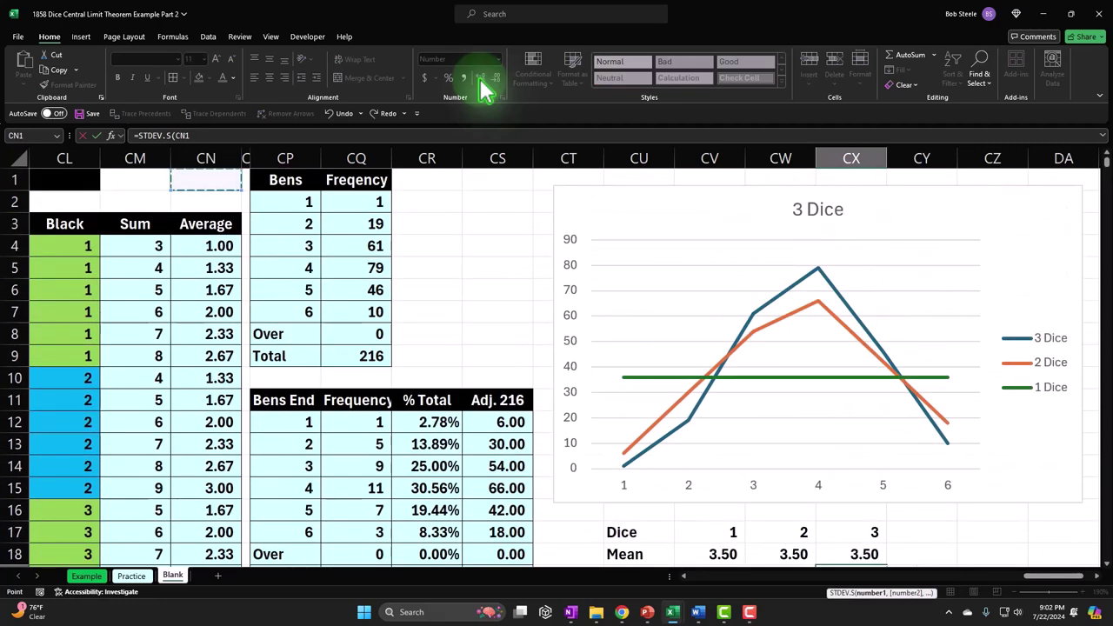
pyautogui.press('Down')
pyautogui.press('Down')
pyautogui.press('Down')
pyautogui.hotkey('ctrl', 'shift', 'Down')
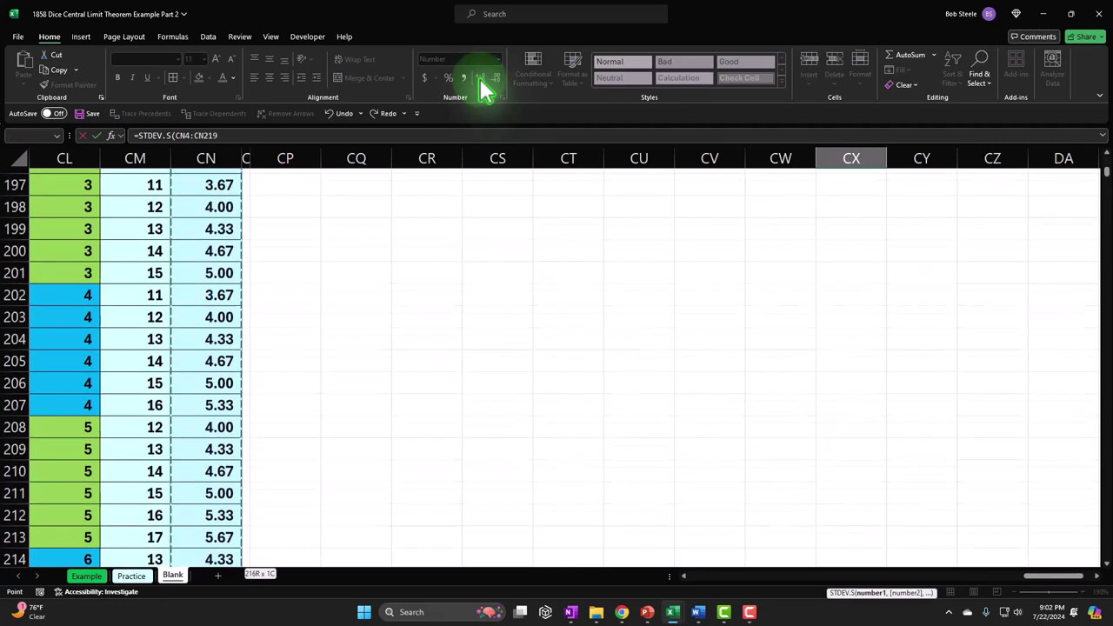
pyautogui.press('Return')
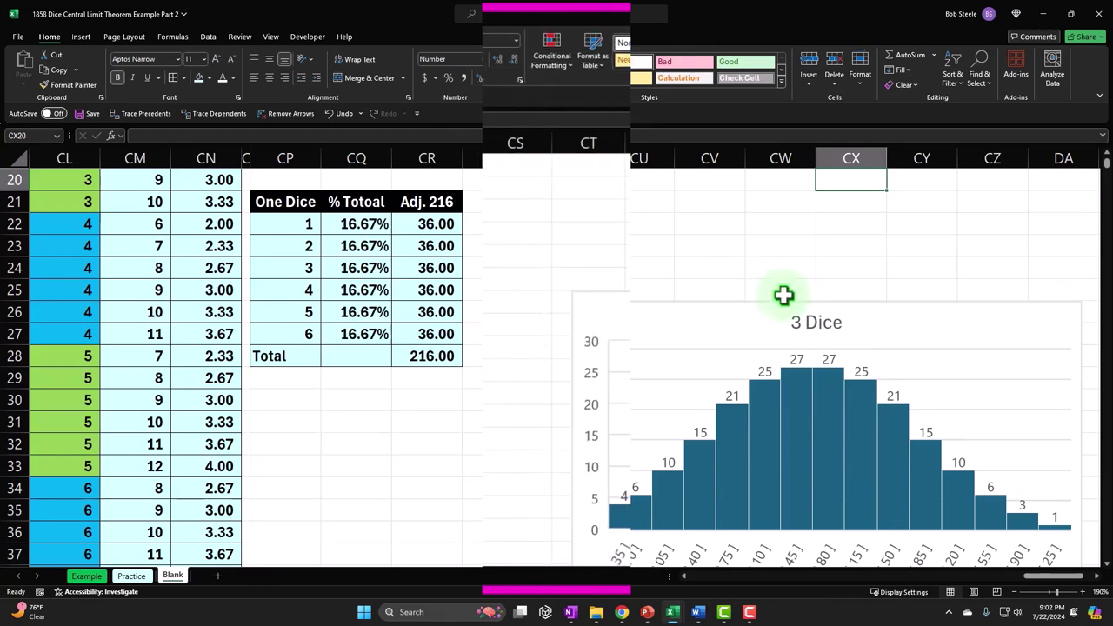
pyautogui.click(873, 280)
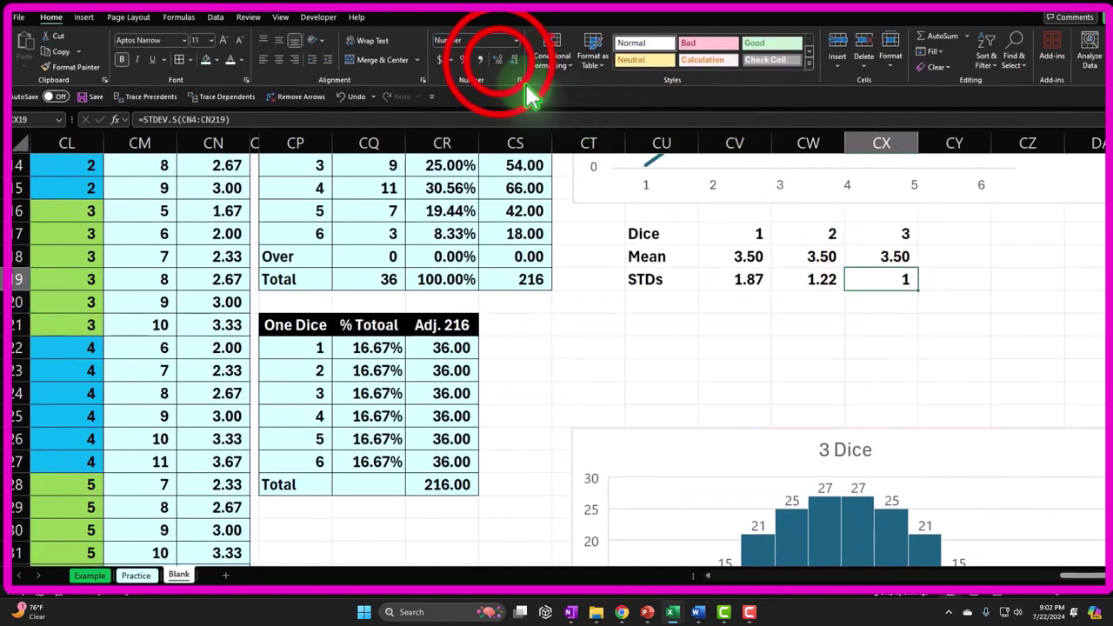
pyautogui.click(497, 59)
pyautogui.click(498, 59)
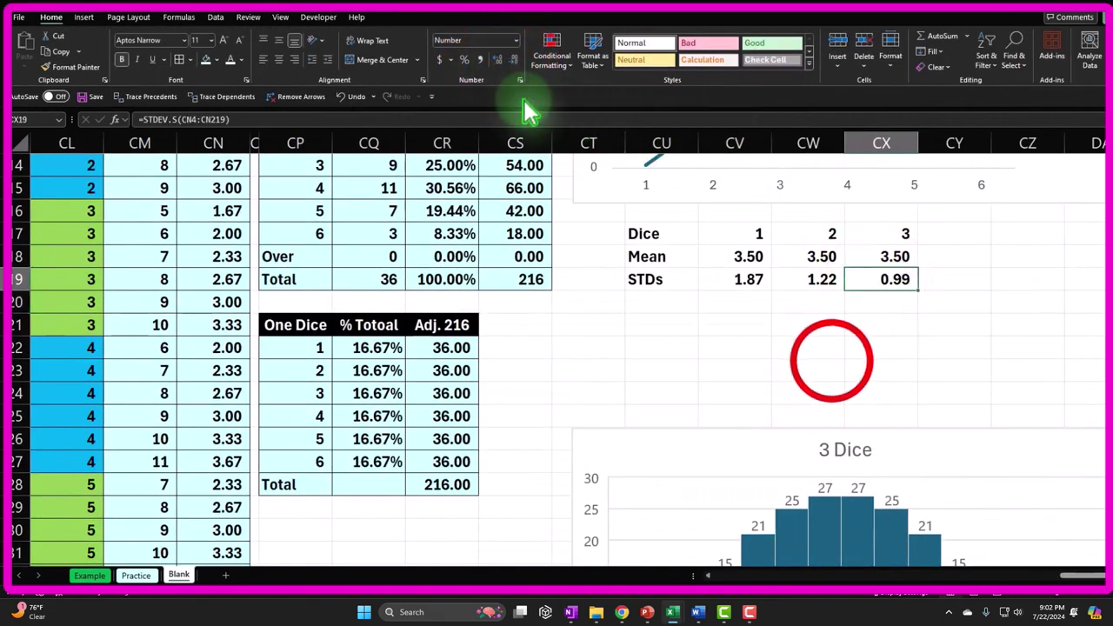
pyautogui.click(832, 365)
pyautogui.scroll(2, 827, 363)
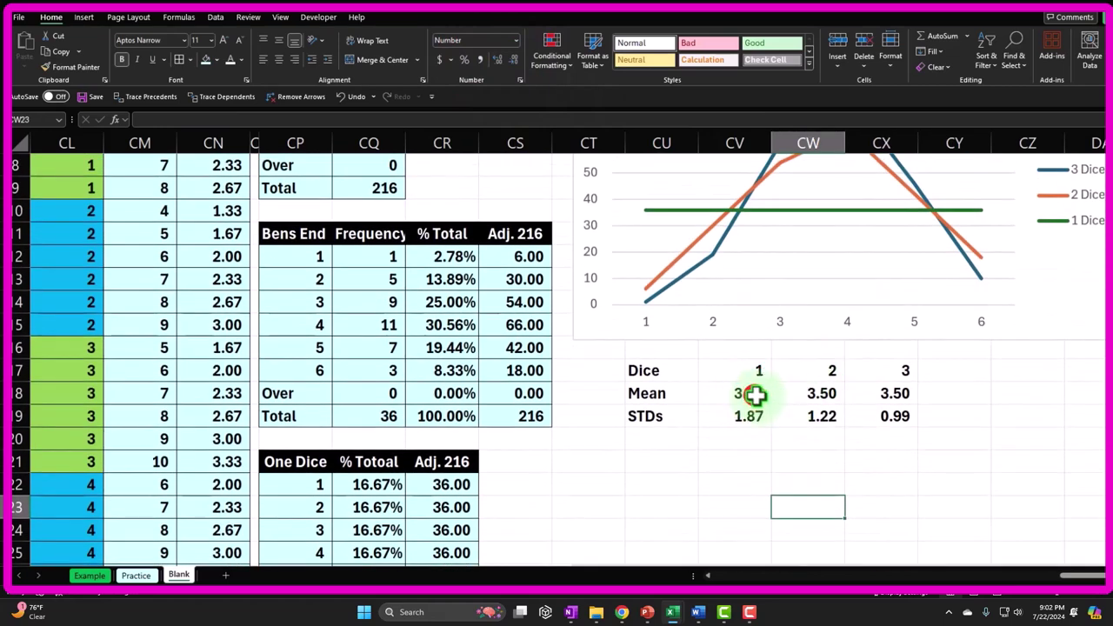
pyautogui.click(754, 394)
pyautogui.scroll(2, 752, 400)
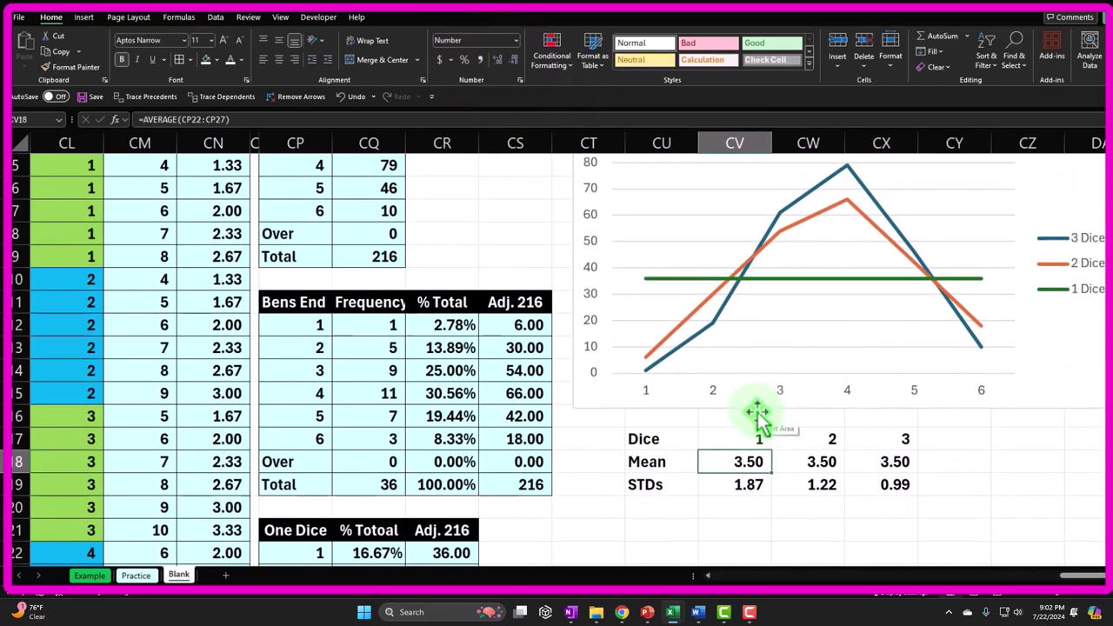
pyautogui.click(746, 484)
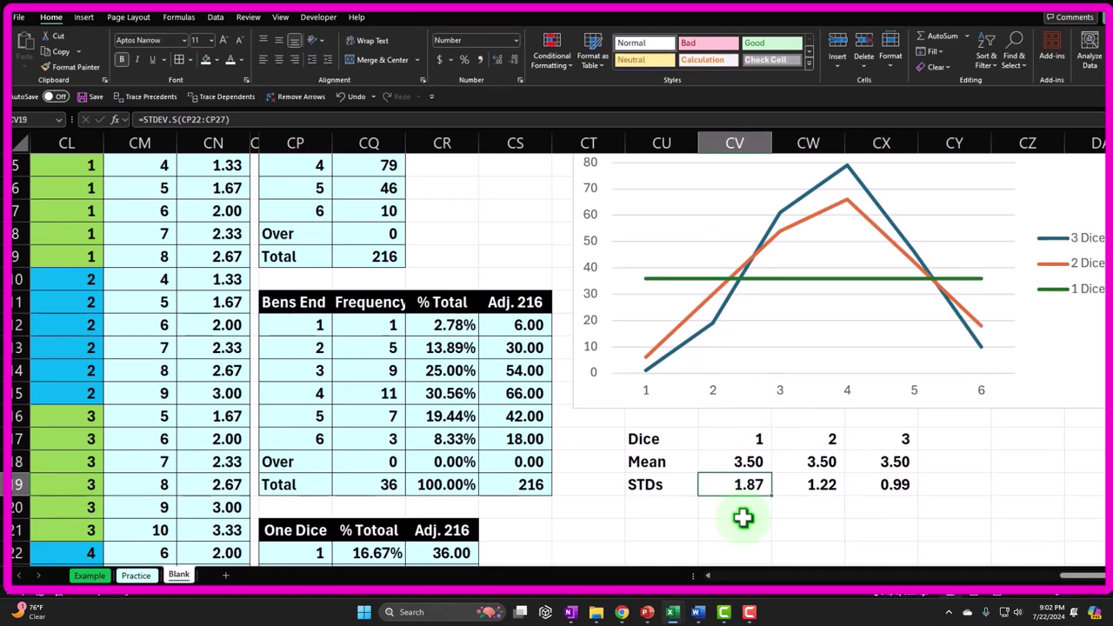
pyautogui.press('Right')
pyautogui.press('Right')
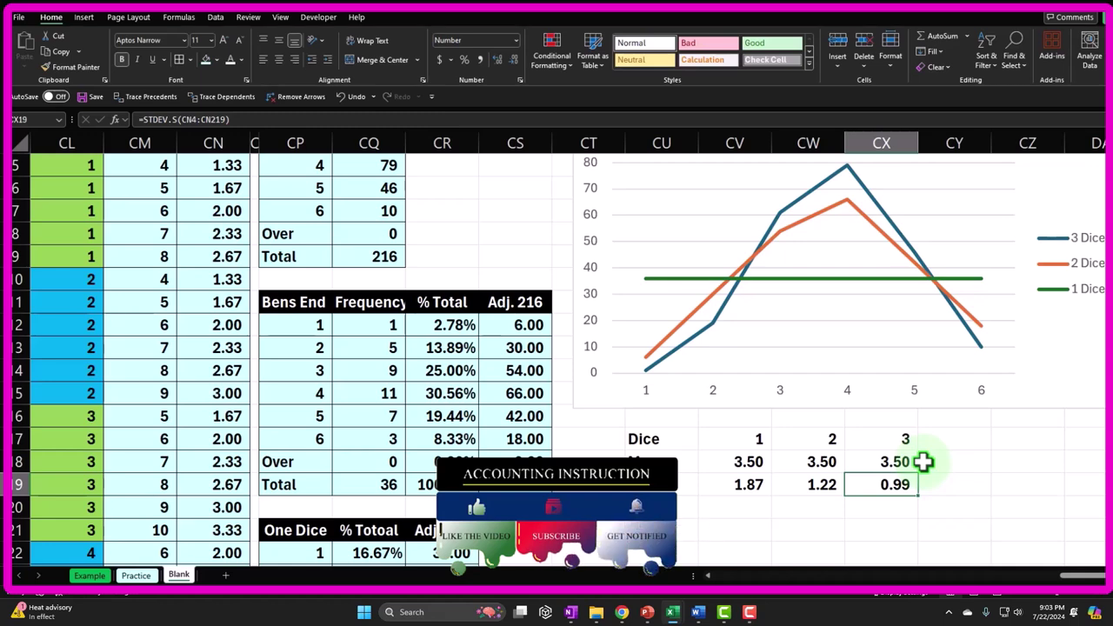
# Give the Dice header row and the Mean/STDs labels a black fill with white text.
pyautogui.click(674, 441)
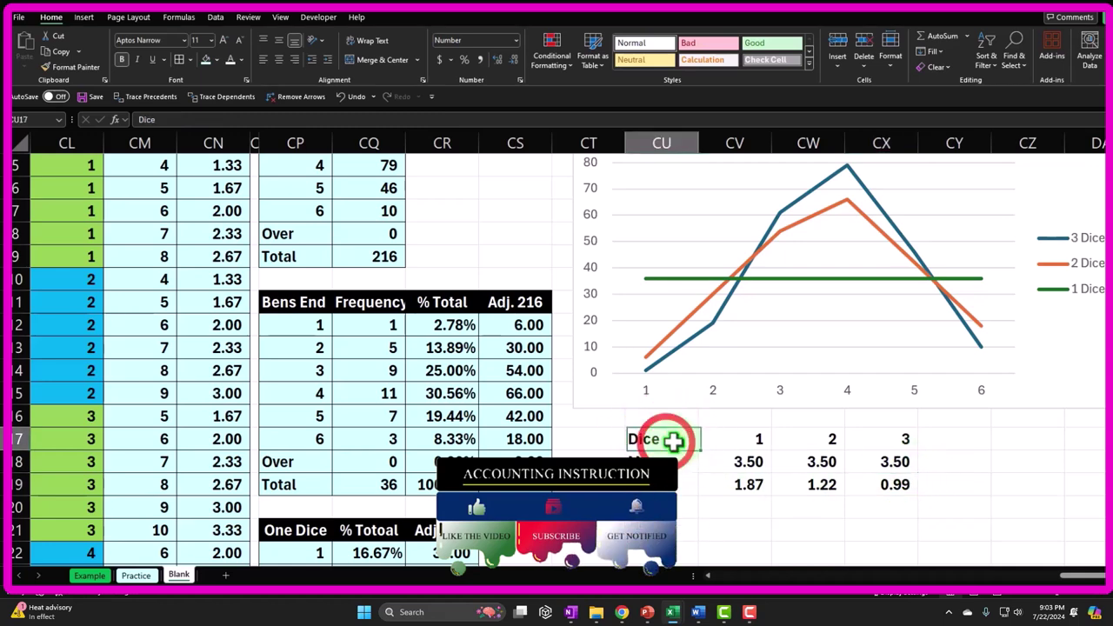
pyautogui.moveTo(674, 441); pyautogui.dragTo(875, 440)
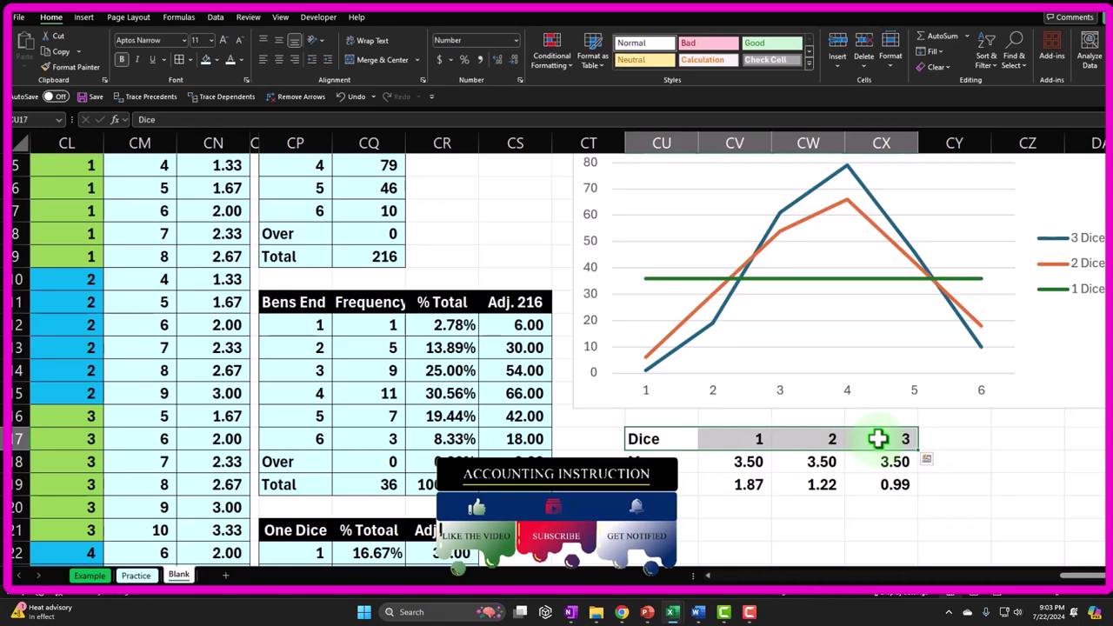
pyautogui.click(216, 60)
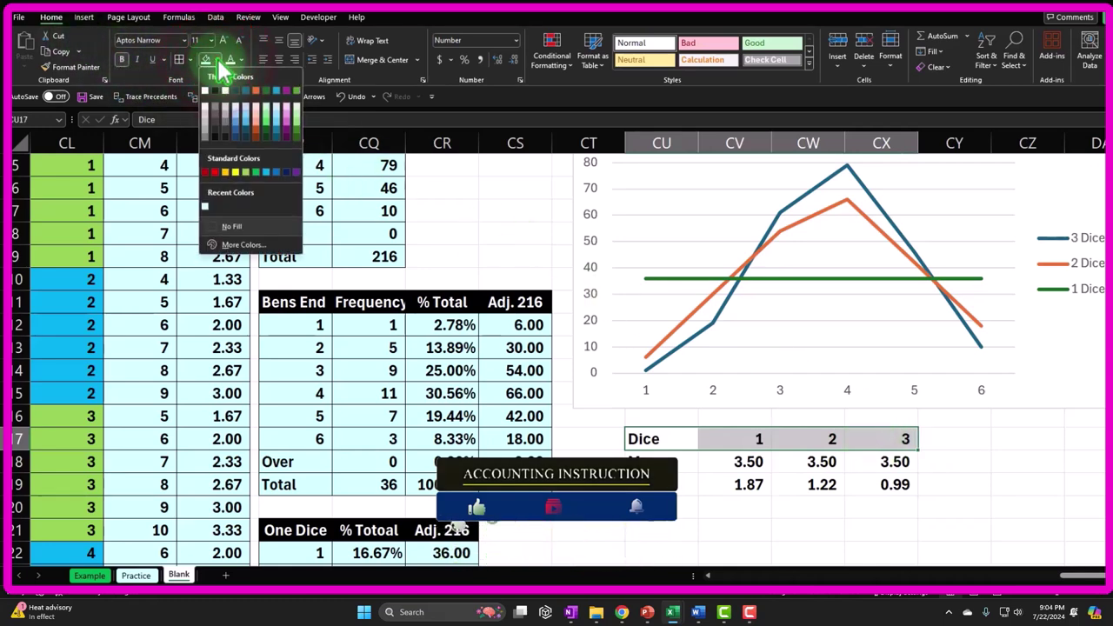
pyautogui.click(215, 90)
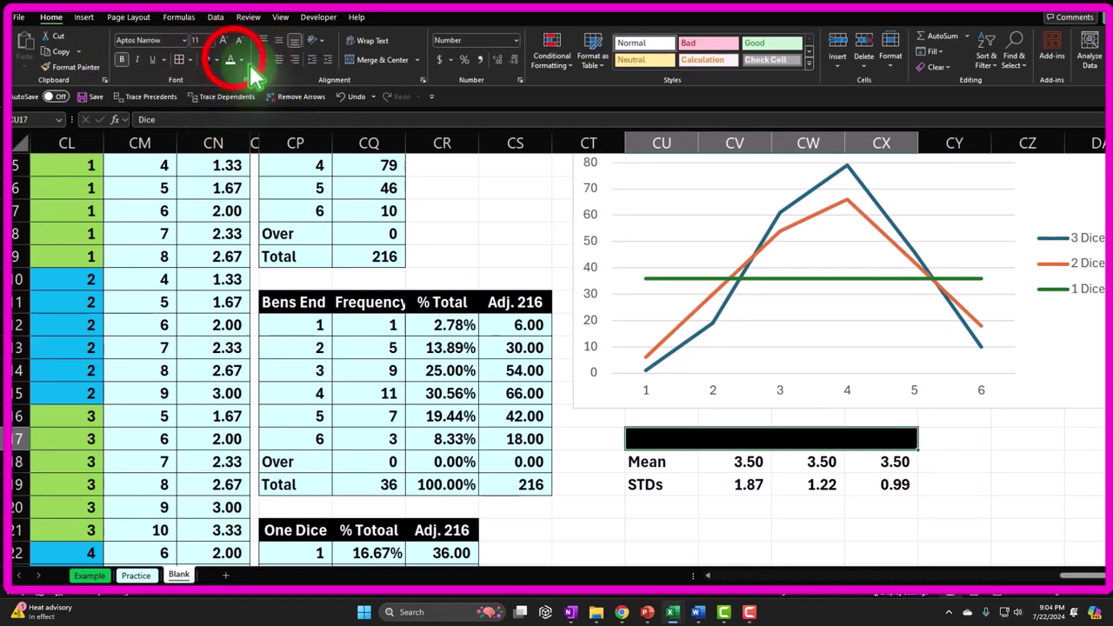
pyautogui.click(234, 57)
pyautogui.moveTo(665, 467)
pyautogui.mouseDown()
pyautogui.moveTo(676, 462)
pyautogui.moveTo(676, 484)
pyautogui.mouseUp()
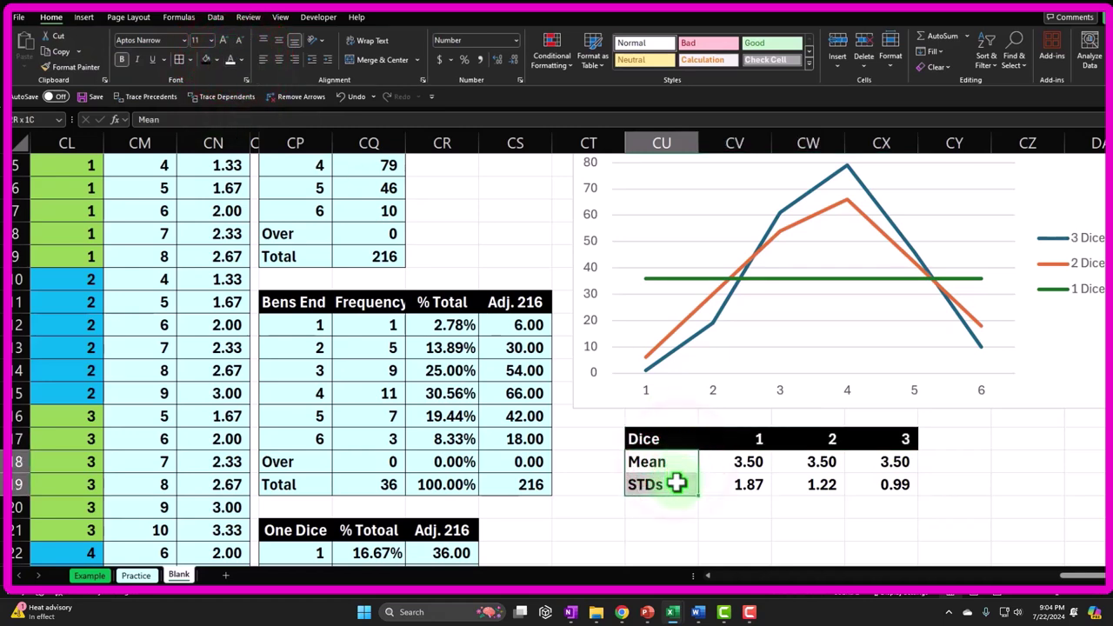
pyautogui.click(206, 59)
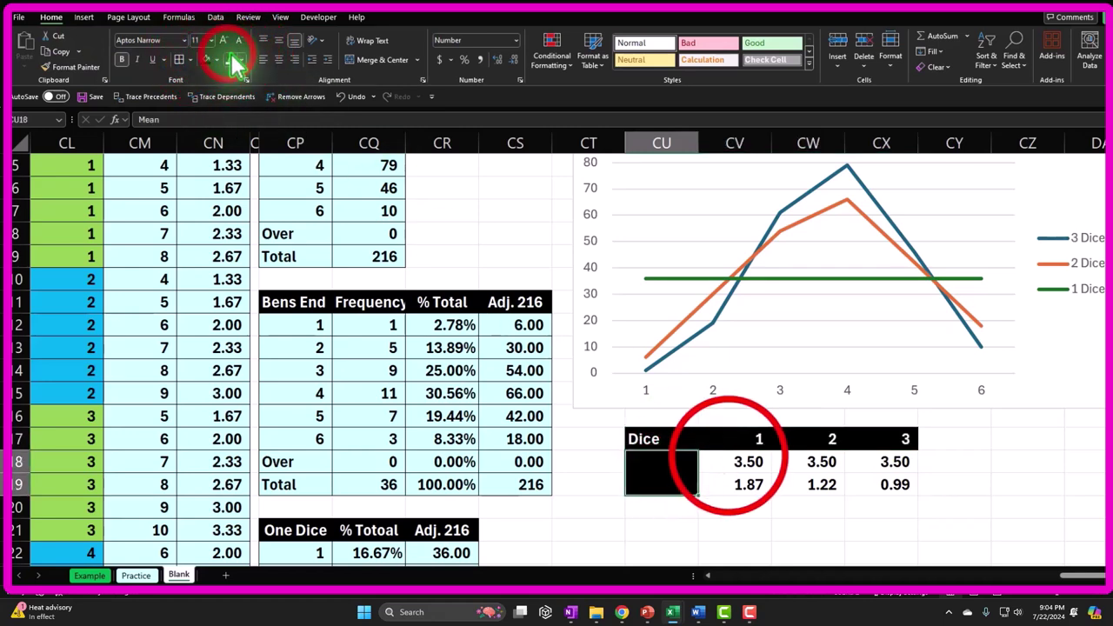
pyautogui.click(235, 62)
# Shade the mean and standard deviation value cells light blue.
pyautogui.moveTo(749, 462); pyautogui.dragTo(861, 485)
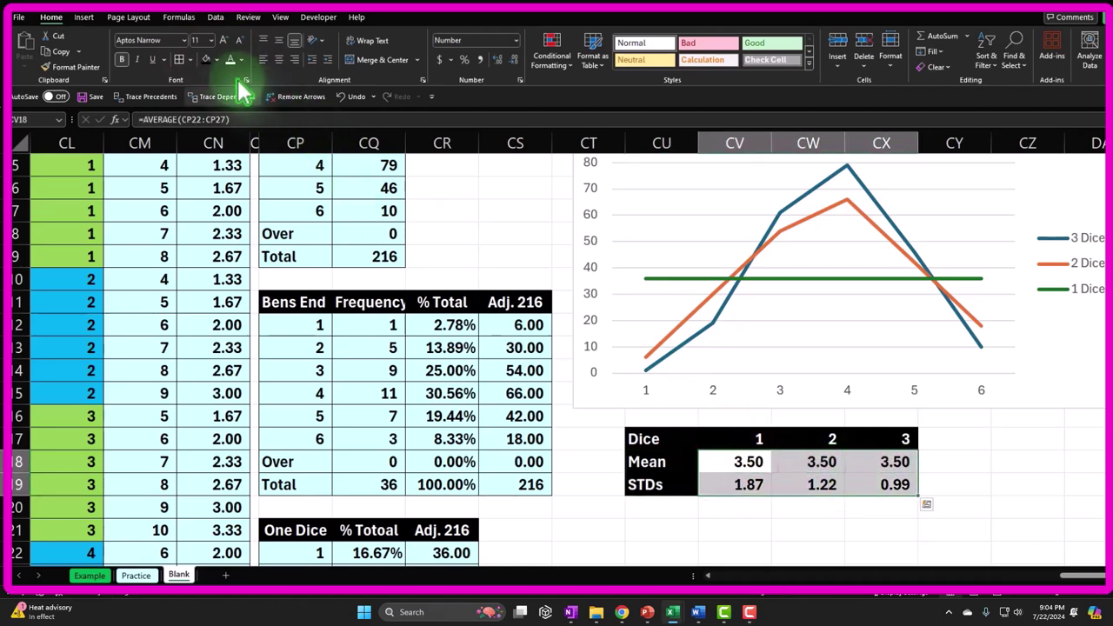
pyautogui.click(209, 59)
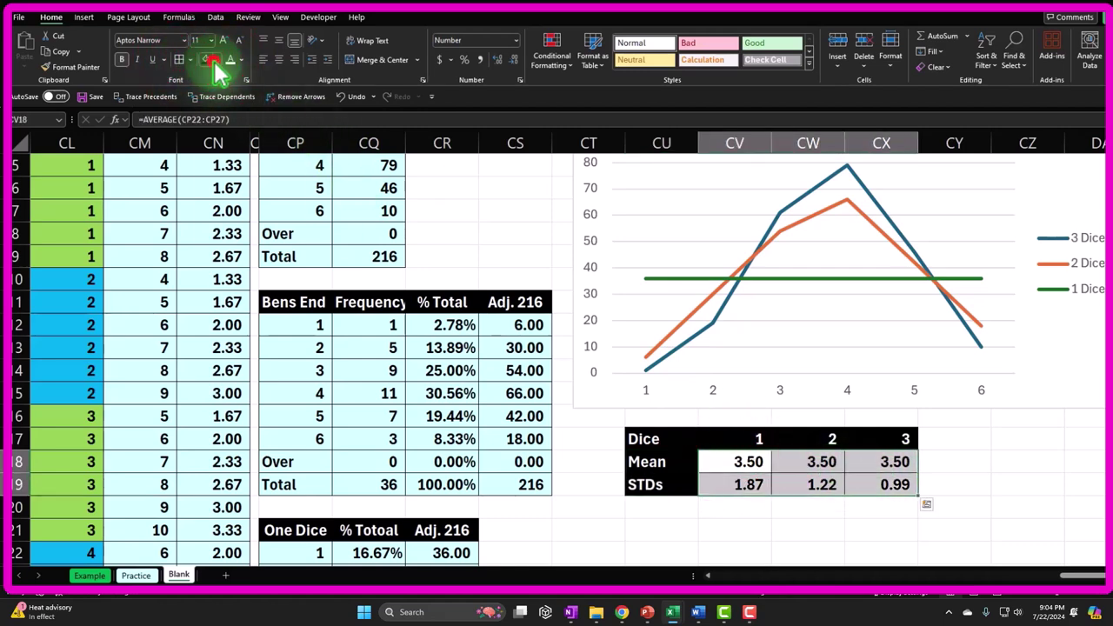
pyautogui.click(217, 59)
pyautogui.click(199, 204)
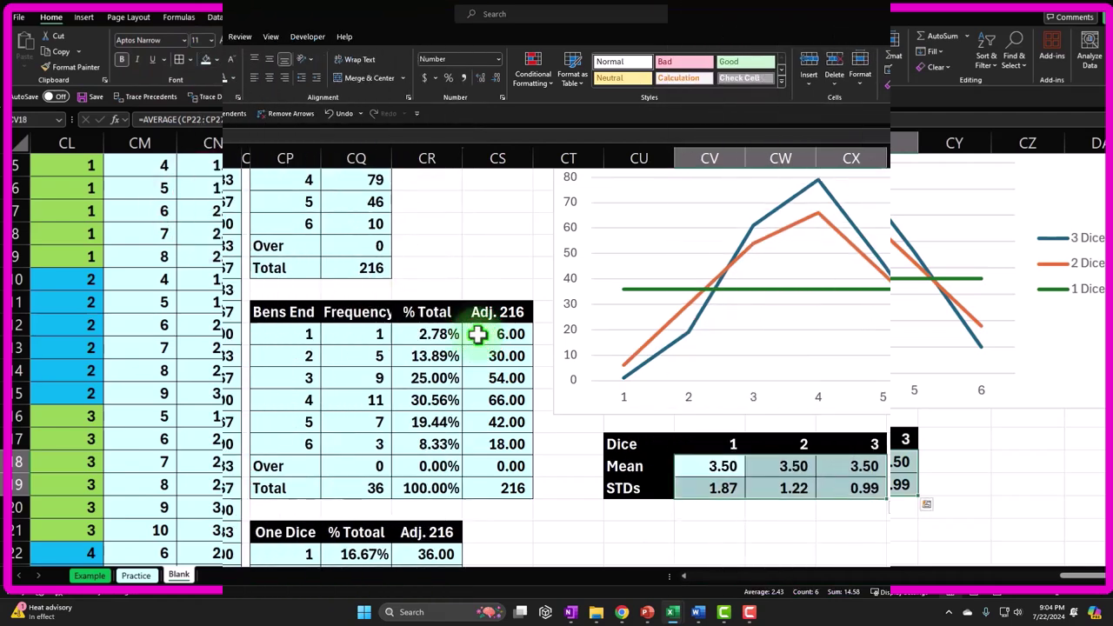
pyautogui.click(597, 467)
pyautogui.scroll(-3, 596, 461)
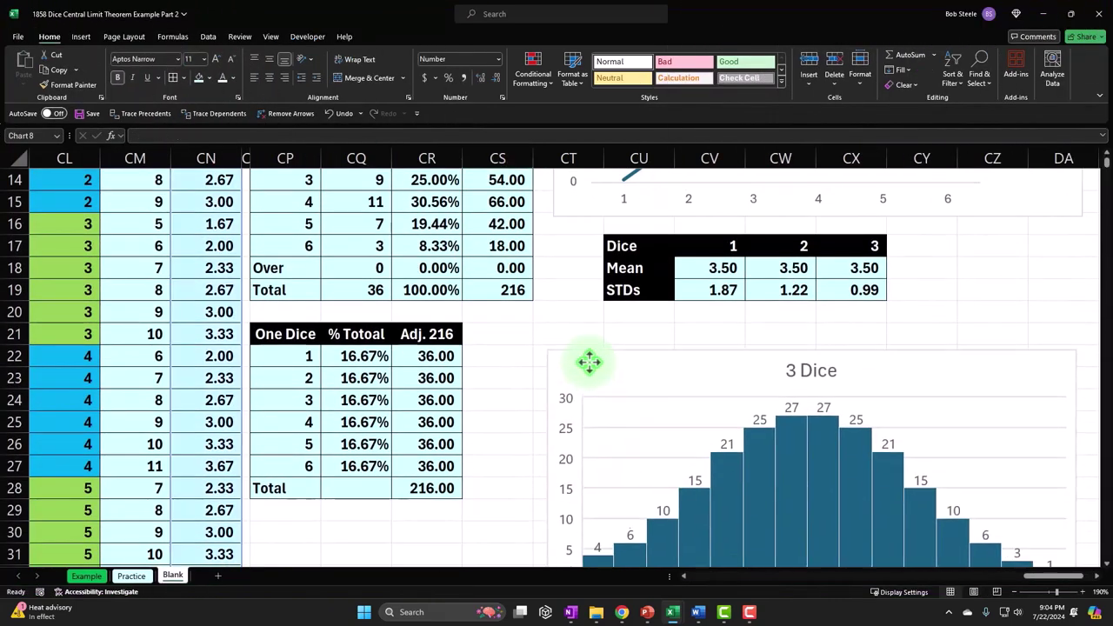
pyautogui.moveTo(589, 361); pyautogui.dragTo(591, 340)
pyautogui.scroll(4, 391, 400)
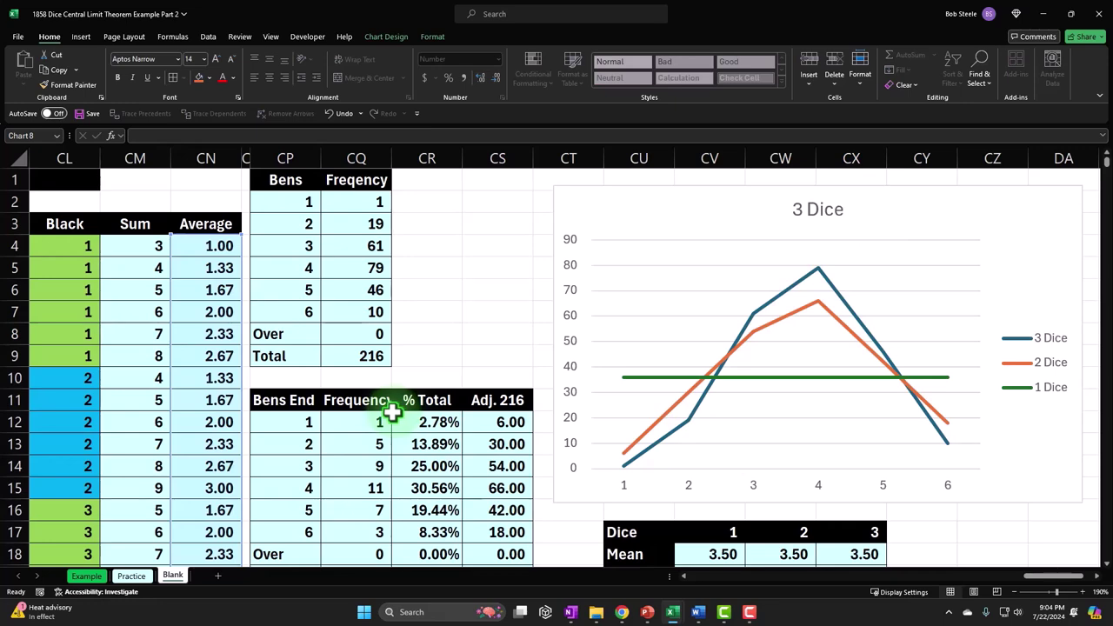
pyautogui.click(407, 289)
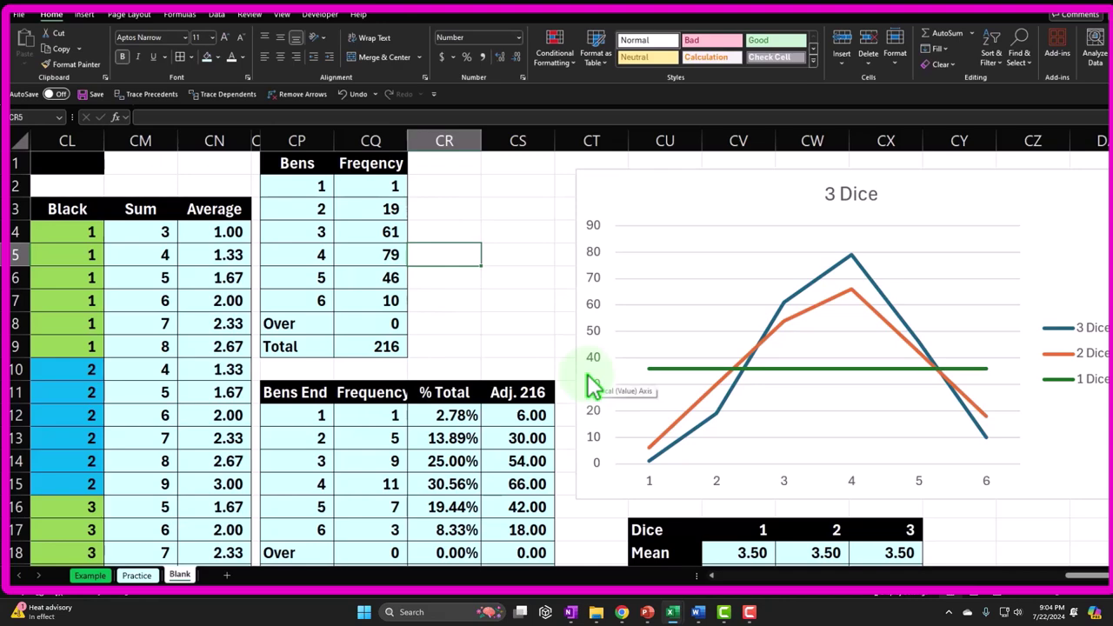
pyautogui.scroll(-2, 589, 380)
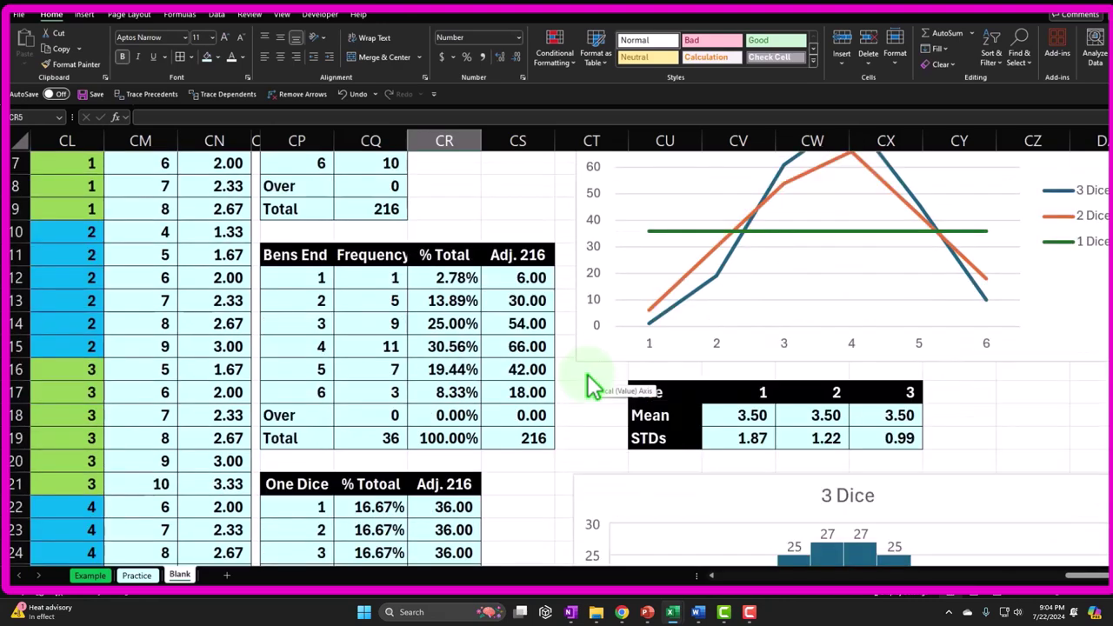
pyautogui.scroll(-3, 588, 380)
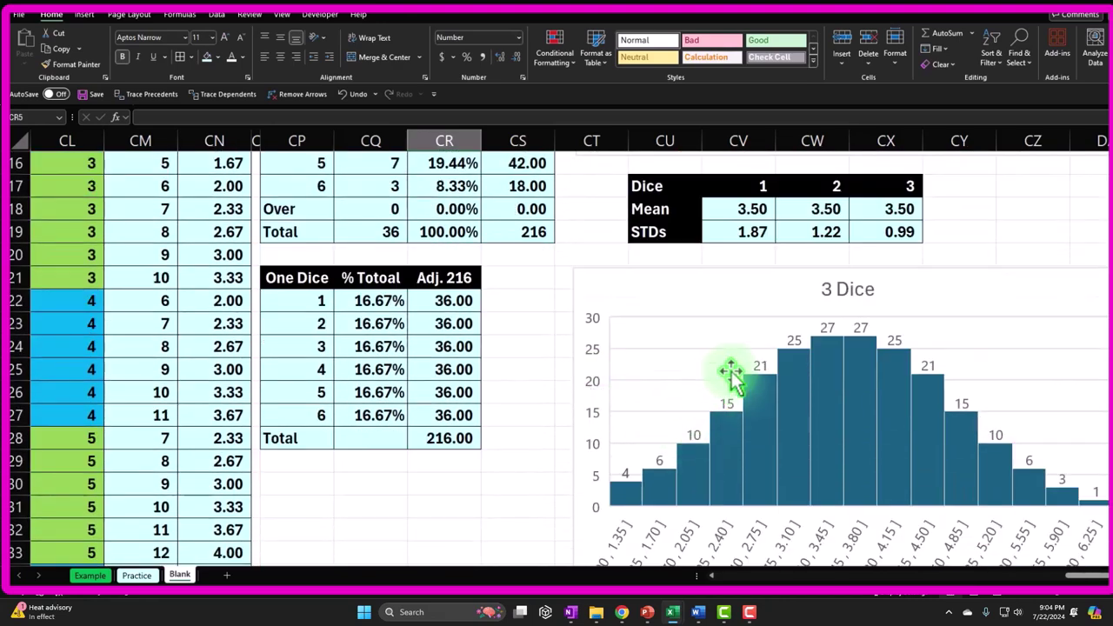
pyautogui.scroll(4, 812, 360)
pyautogui.scroll(1, 696, 320)
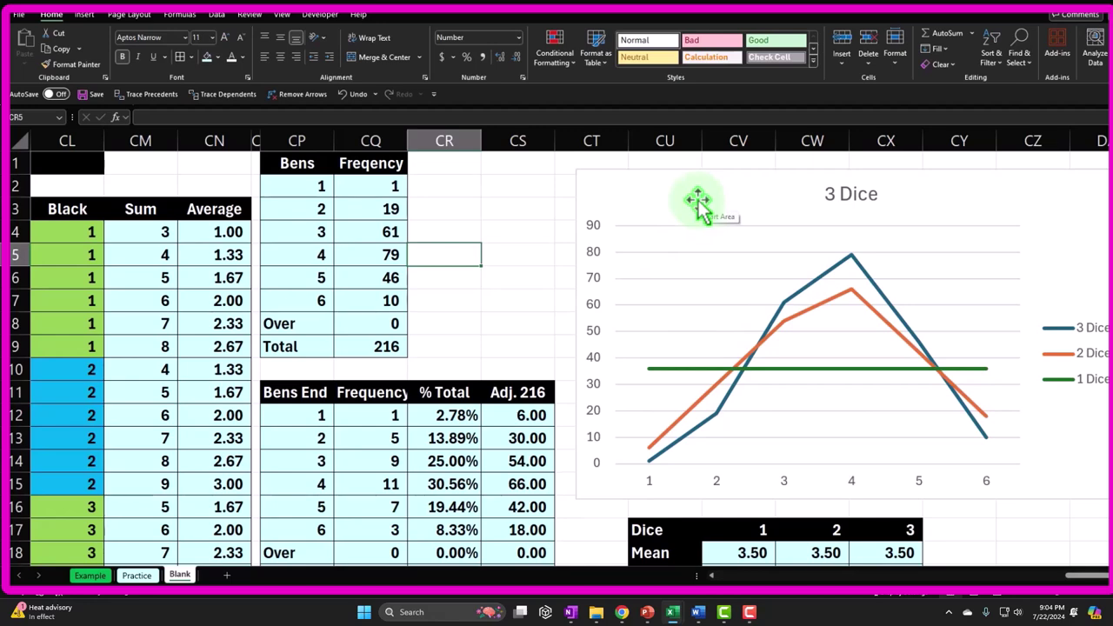
pyautogui.moveTo(355, 189); pyautogui.dragTo(358, 298)
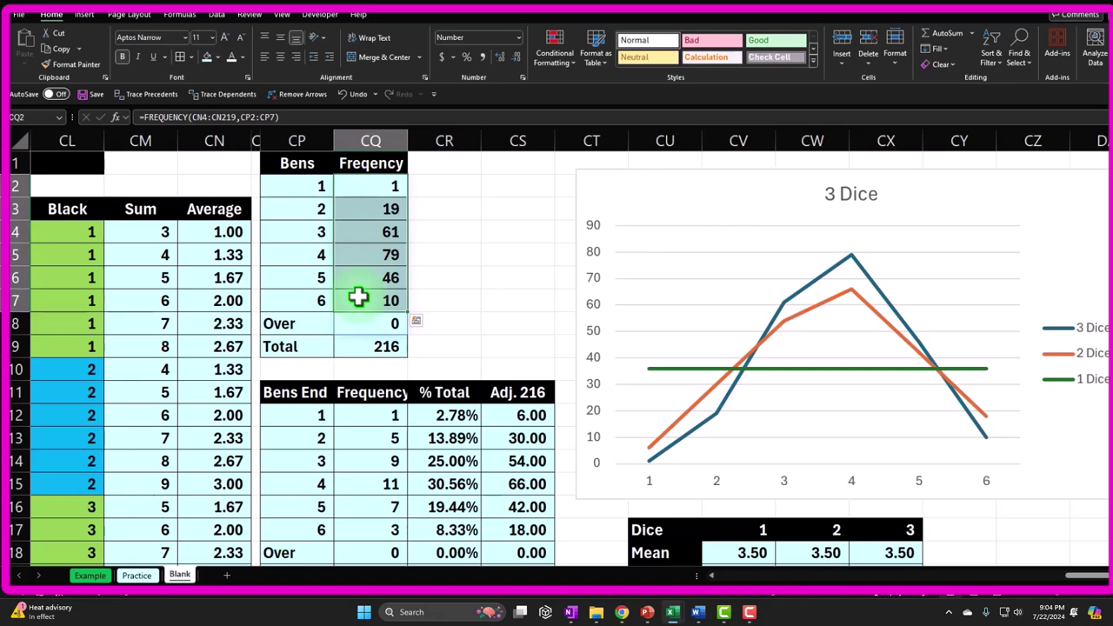
# With the 3 Dice line chart selected, browse the Insert tab's scatter chart types.
pyautogui.click(671, 204)
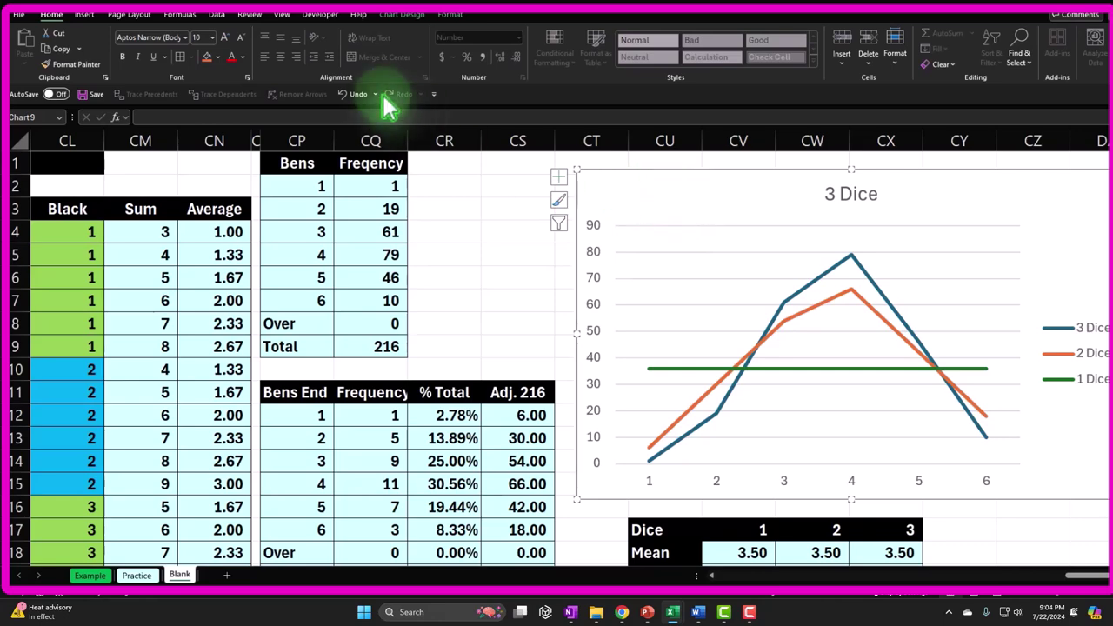
pyautogui.click(84, 14)
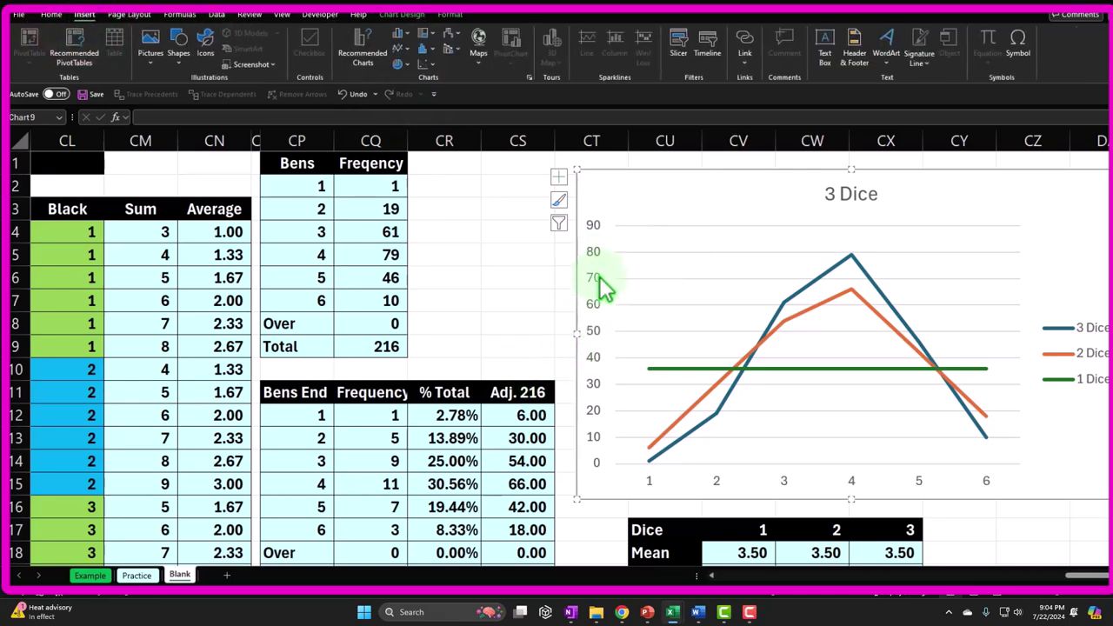
pyautogui.click(432, 72)
pyautogui.click(480, 278)
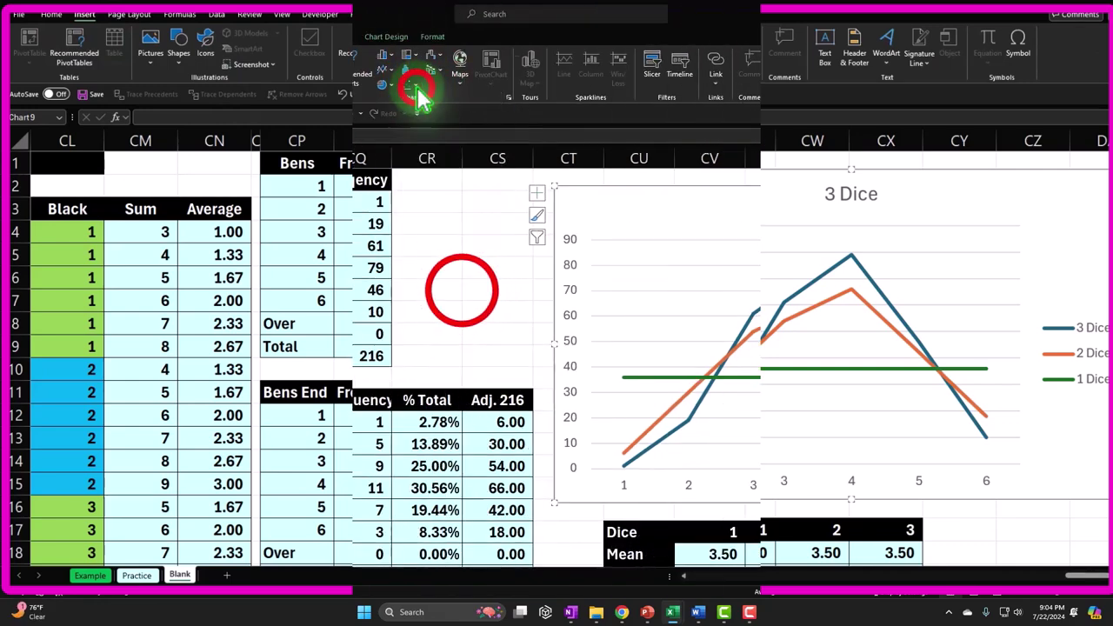